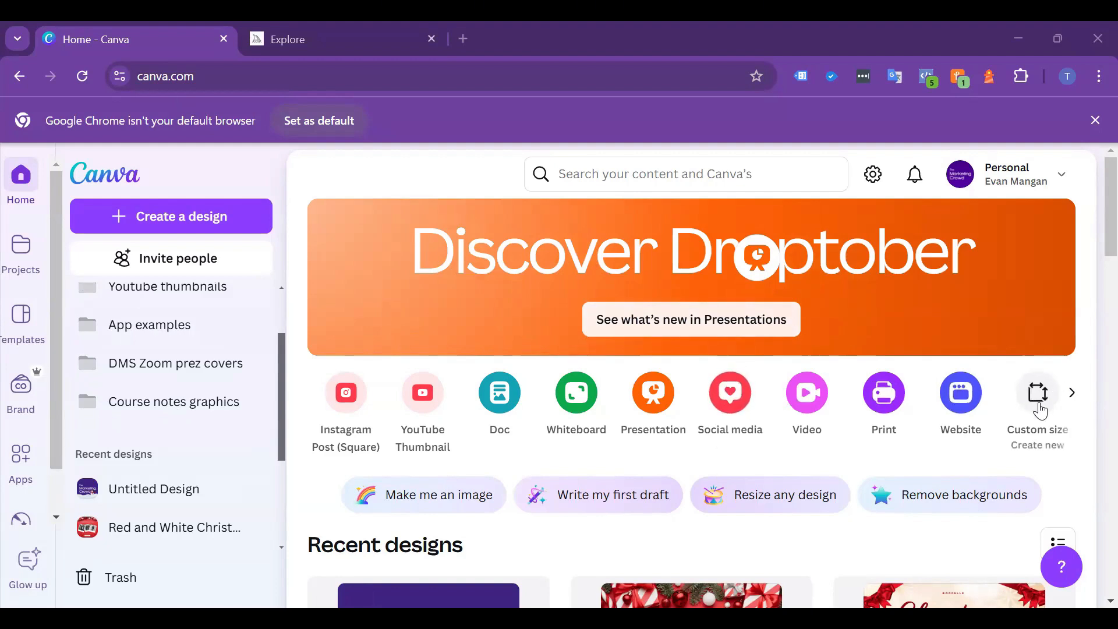
pyautogui.click(730, 402)
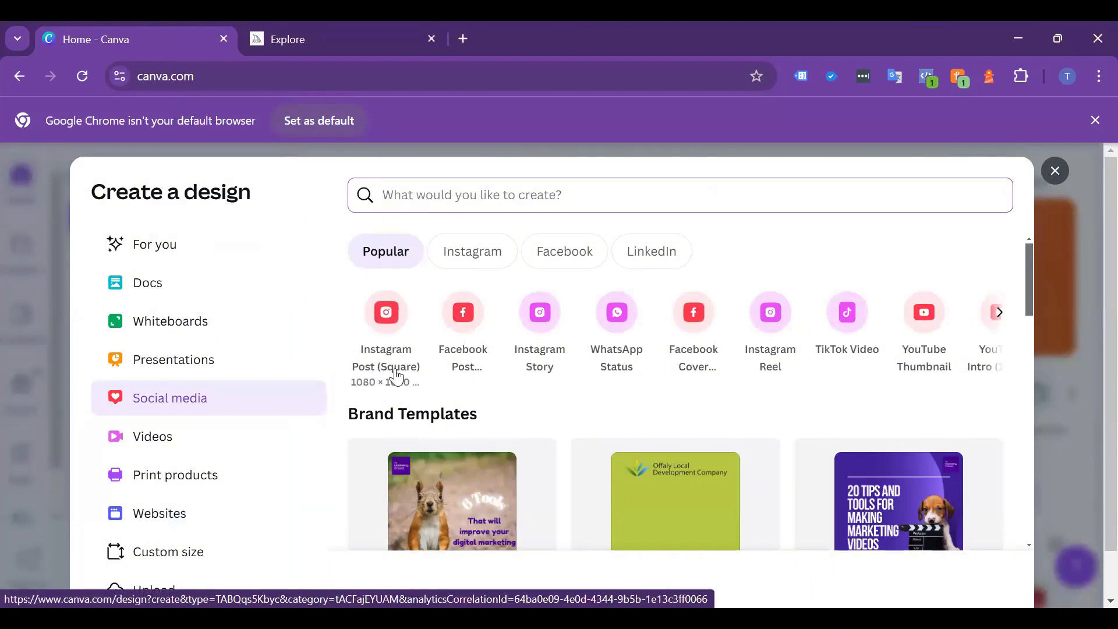
pyautogui.click(379, 310)
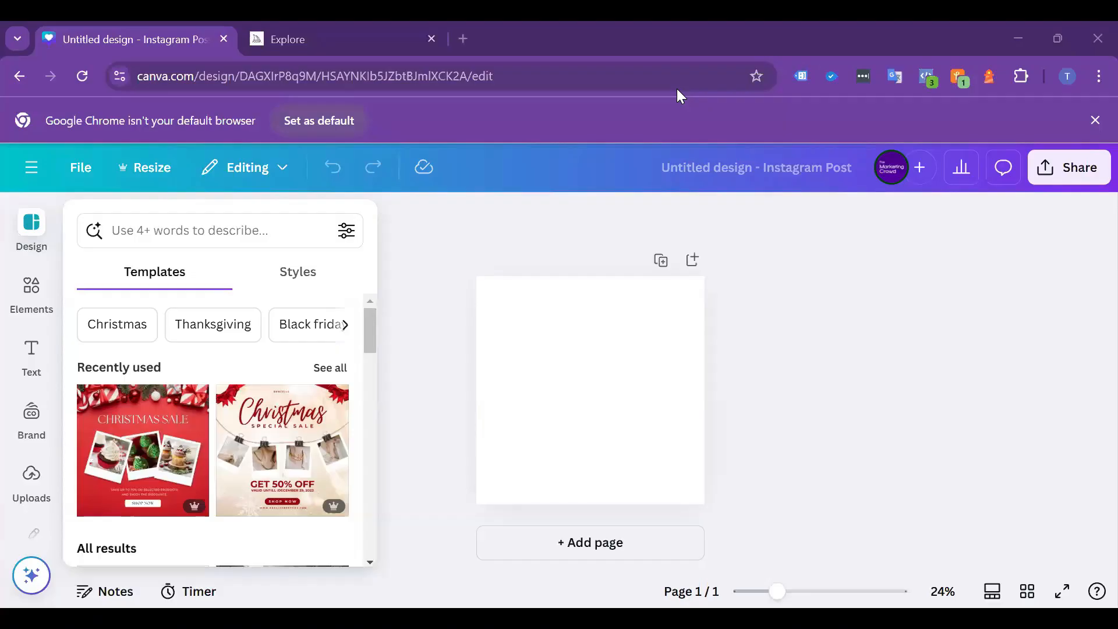
pyautogui.click(16, 80)
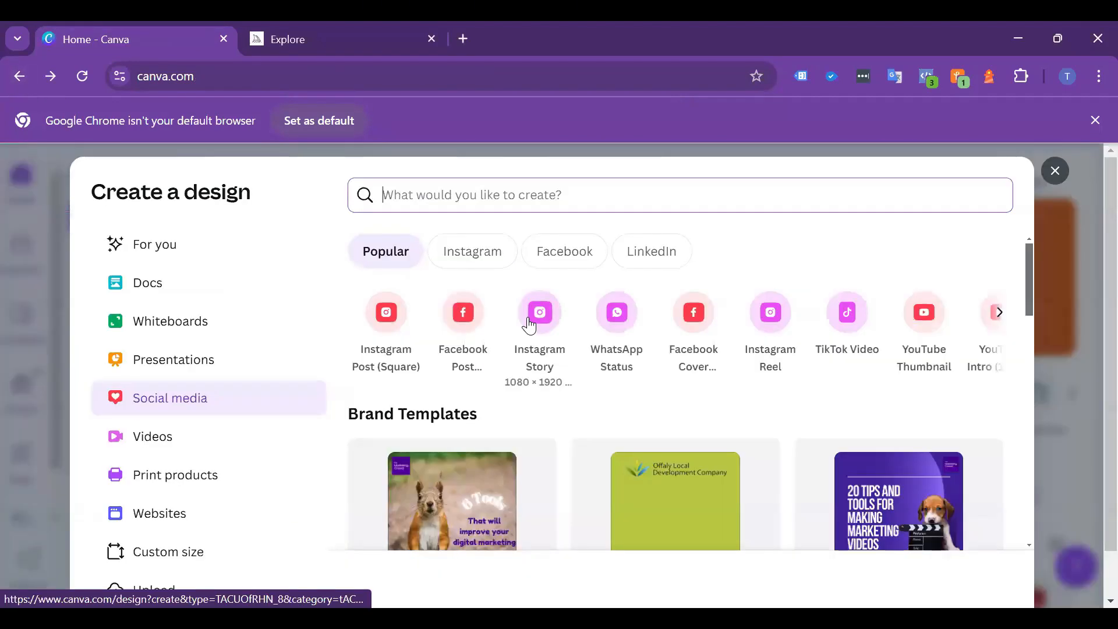
pyautogui.click(540, 320)
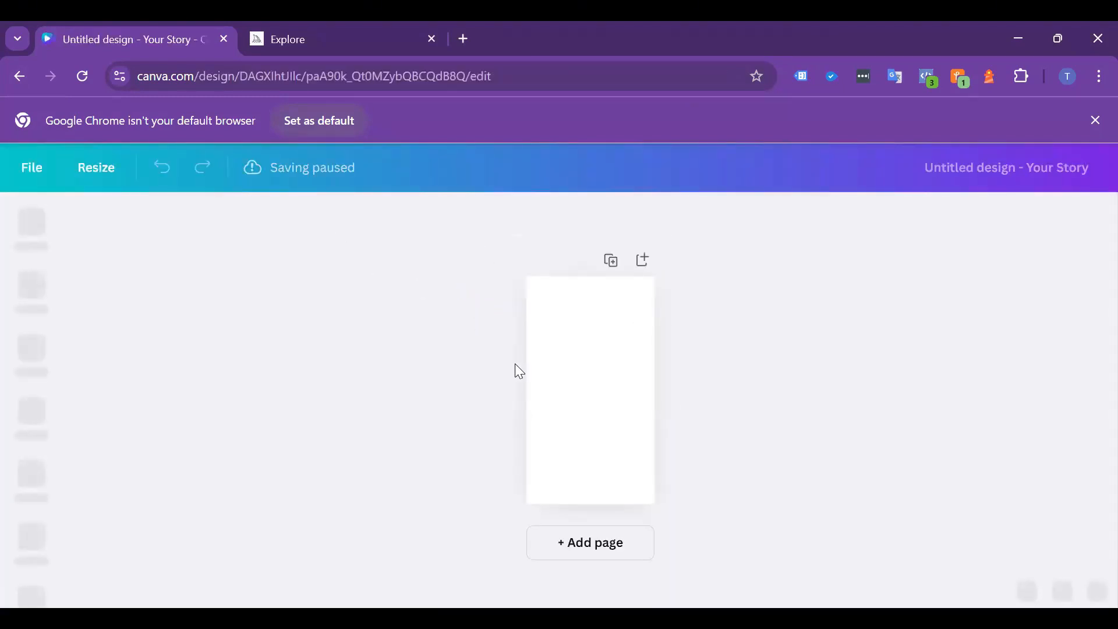
pyautogui.click(19, 79)
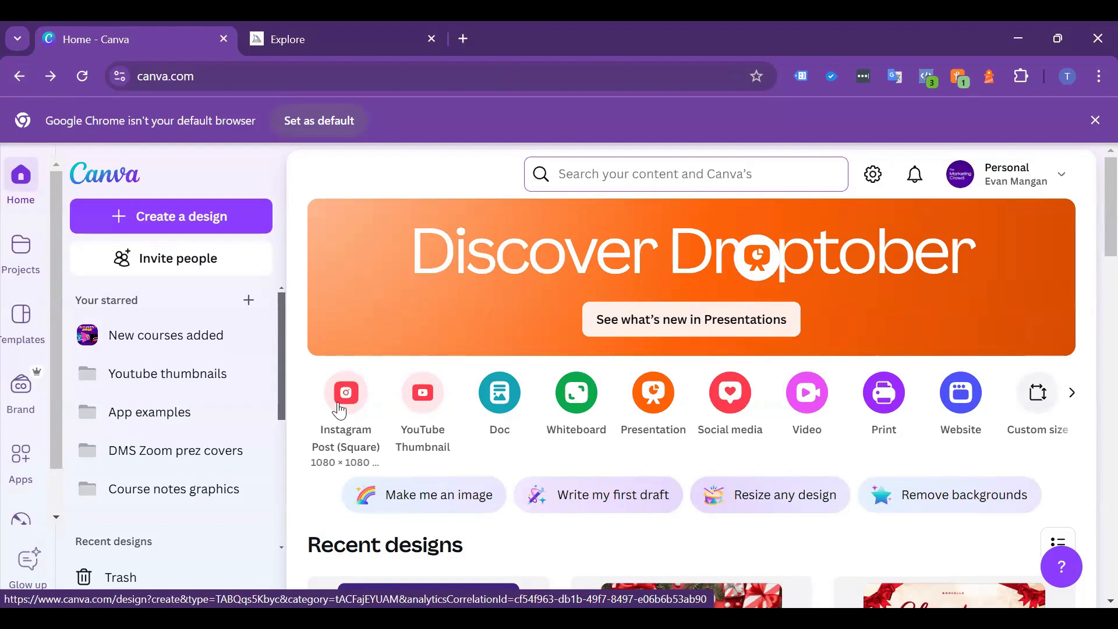
# - Create a blank square Instagram post design and open its uploaded files
pyautogui.click(346, 395)
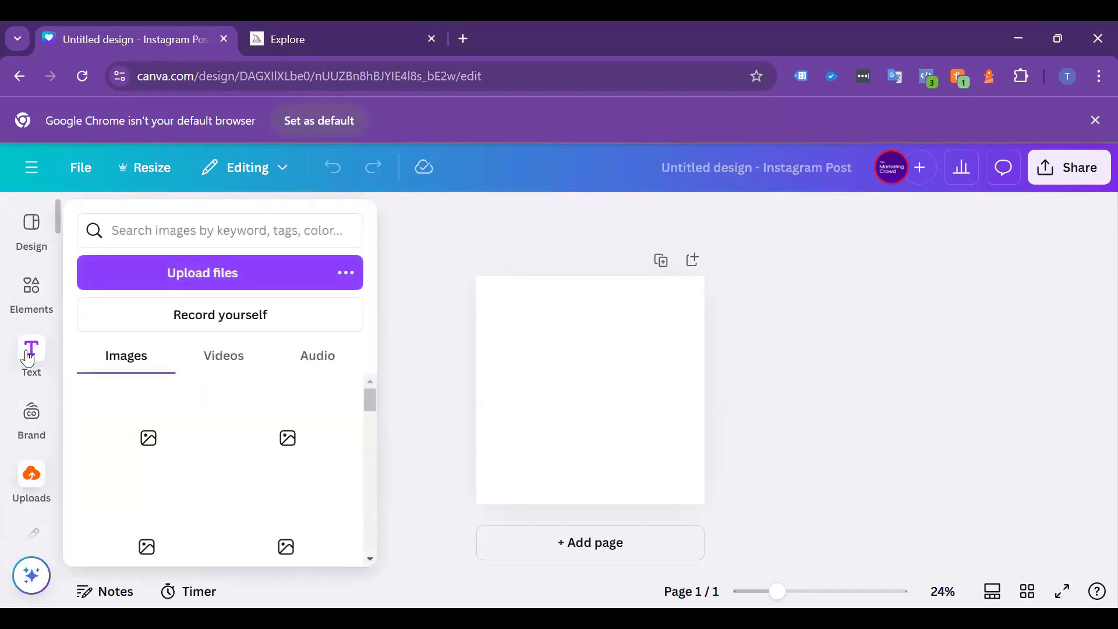
pyautogui.moveTo(39, 499)
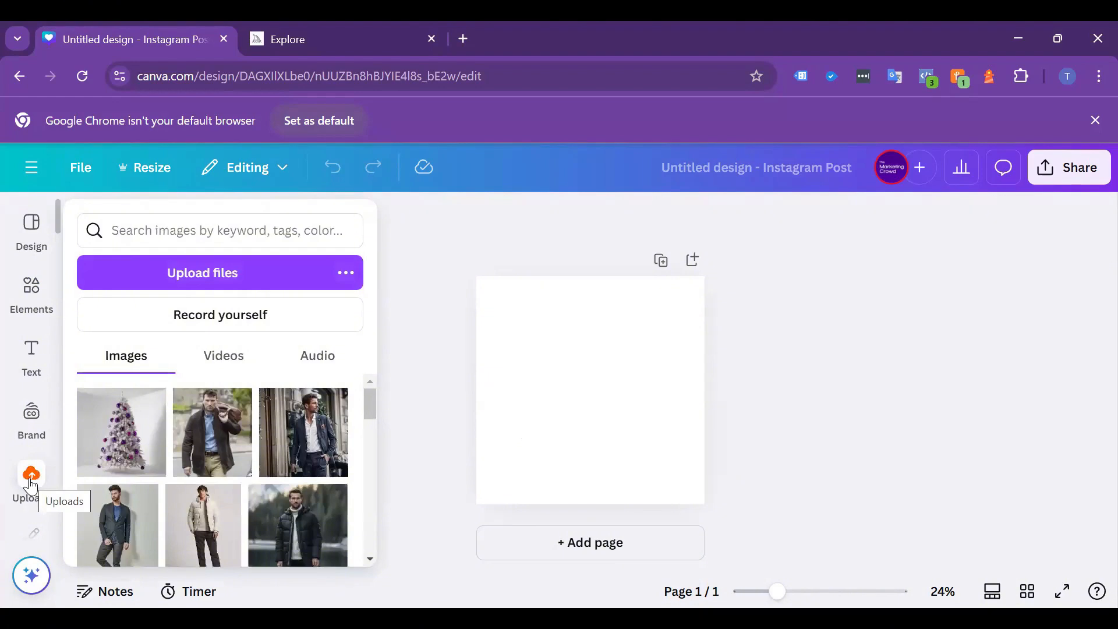
pyautogui.click(31, 481)
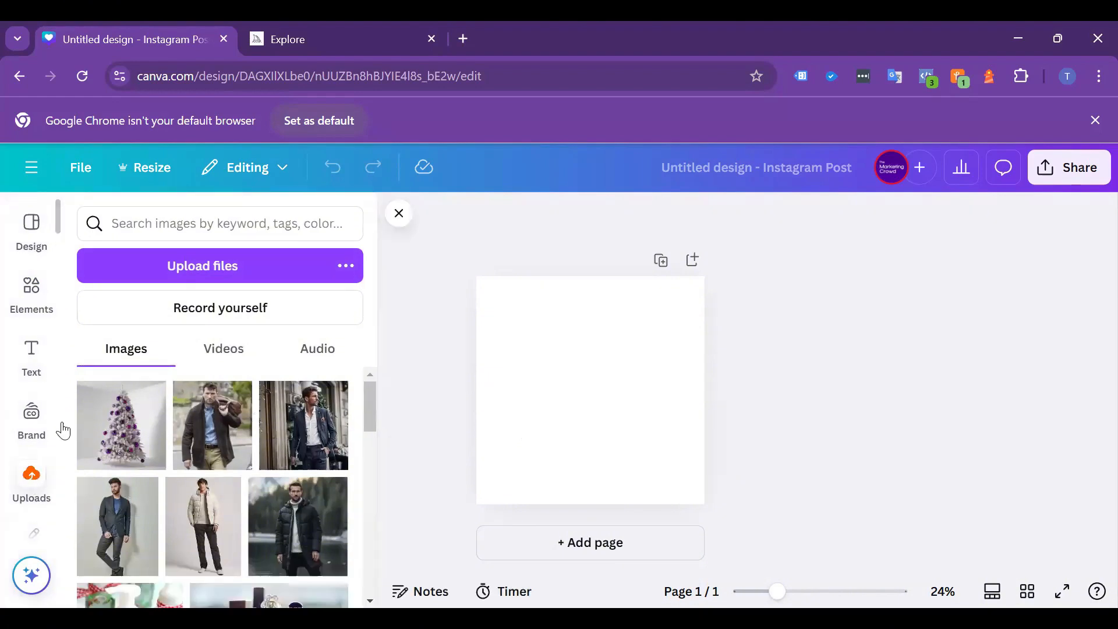
# - Upload the "jacket" image from the "Christmas and Black friday course" folder inside "Canva Course files 2024"
pyautogui.click(160, 264)
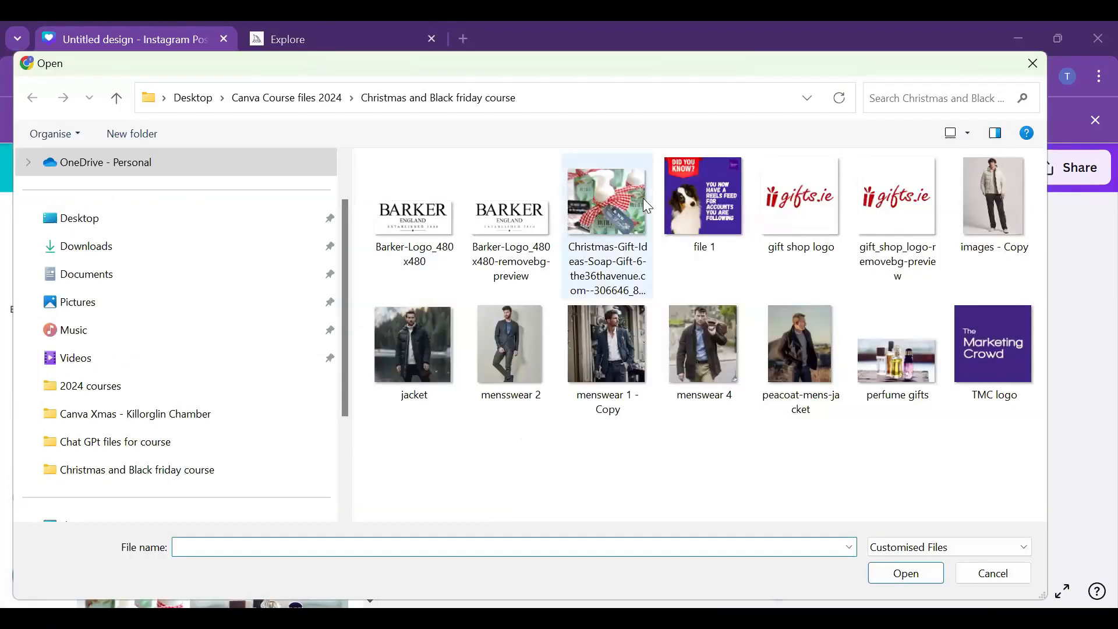
pyautogui.click(286, 97)
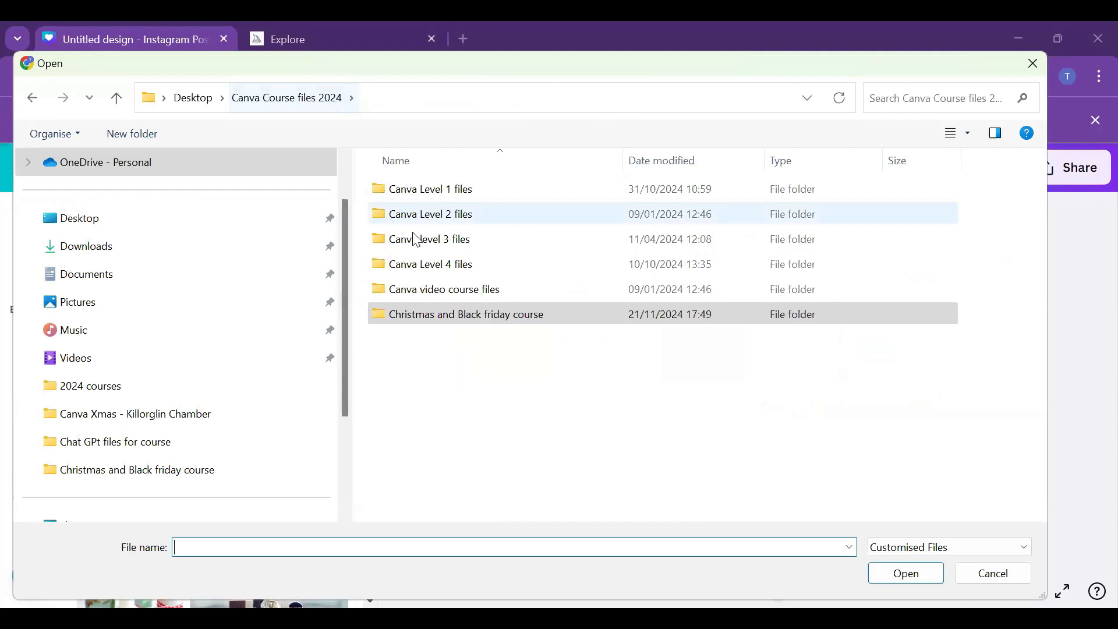
pyautogui.click(188, 101)
pyautogui.doubleClick(487, 407)
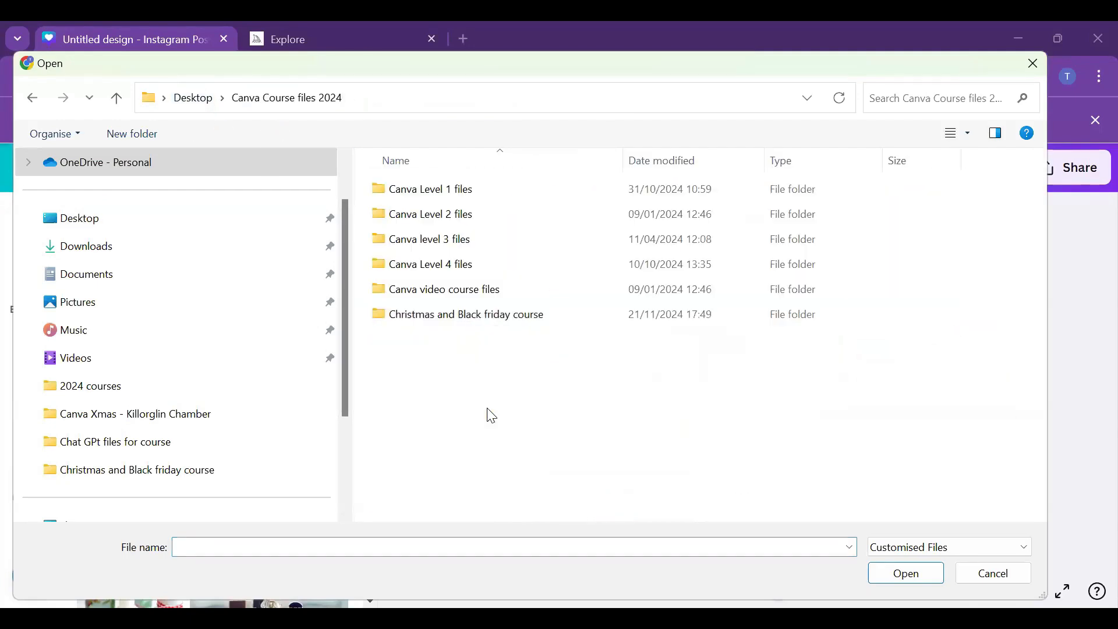
pyautogui.doubleClick(467, 314)
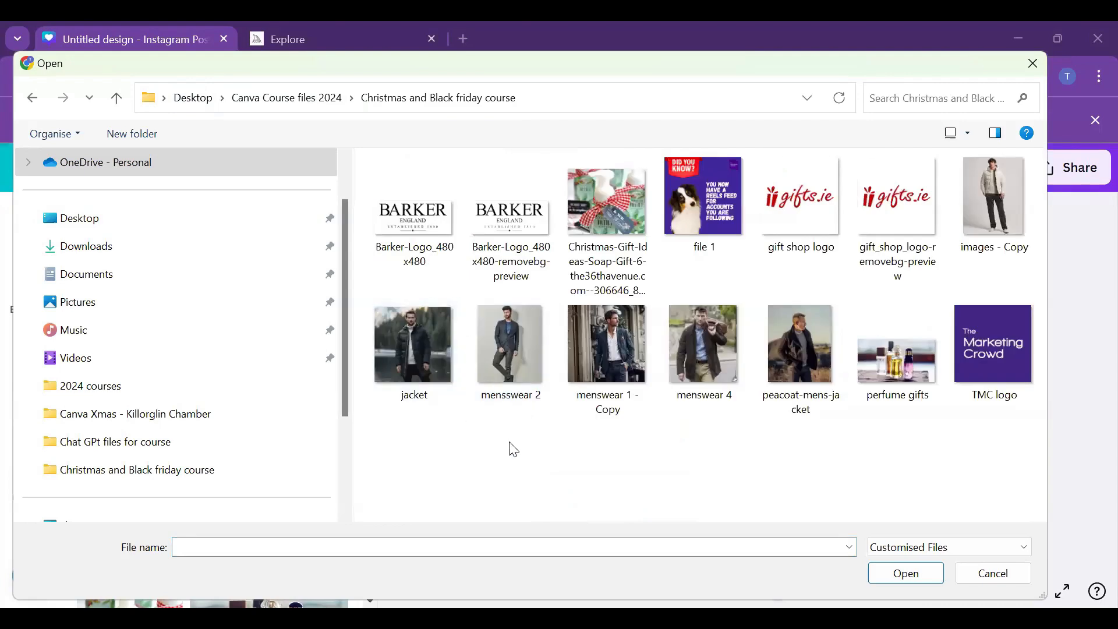
pyautogui.click(421, 349)
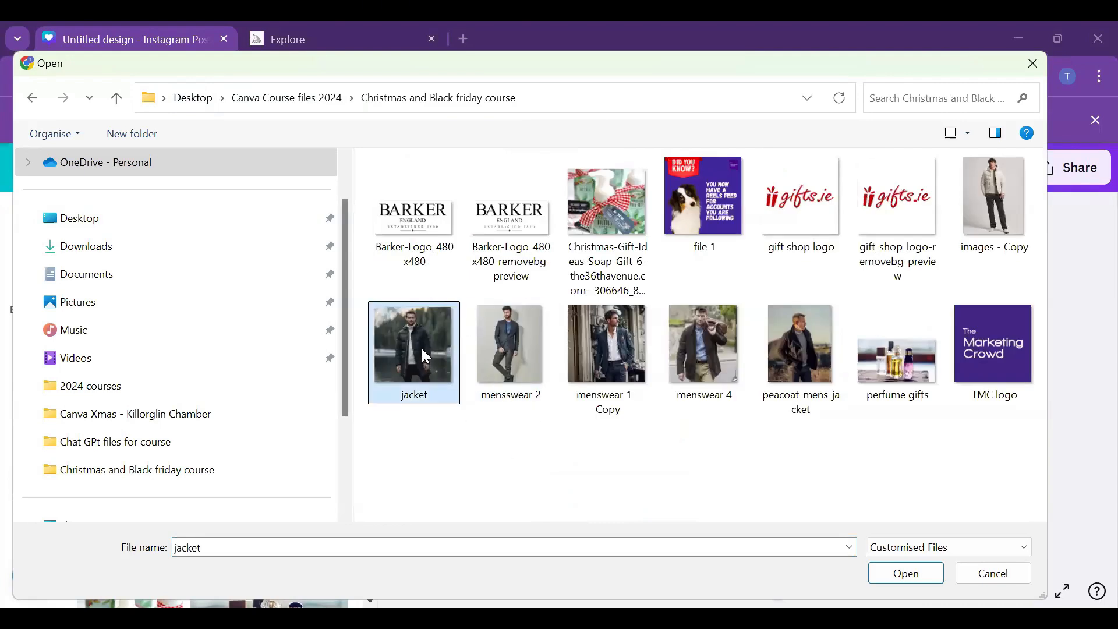
pyautogui.doubleClick(421, 348)
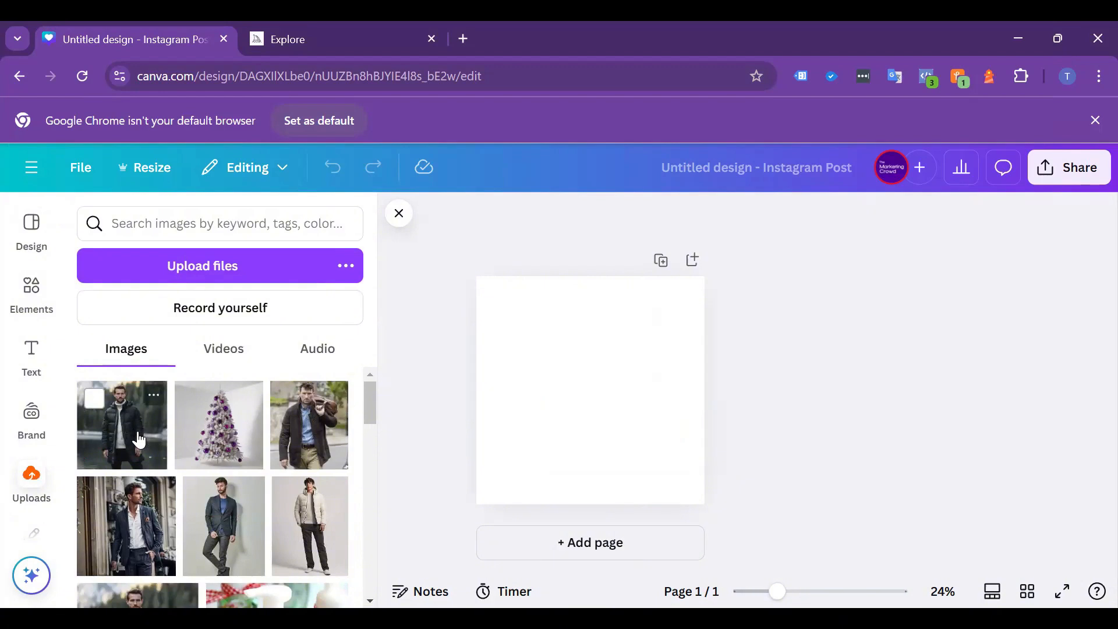
# - Place the uploaded jacket photo on the blank page and set it as the full page background
pyautogui.click(139, 441)
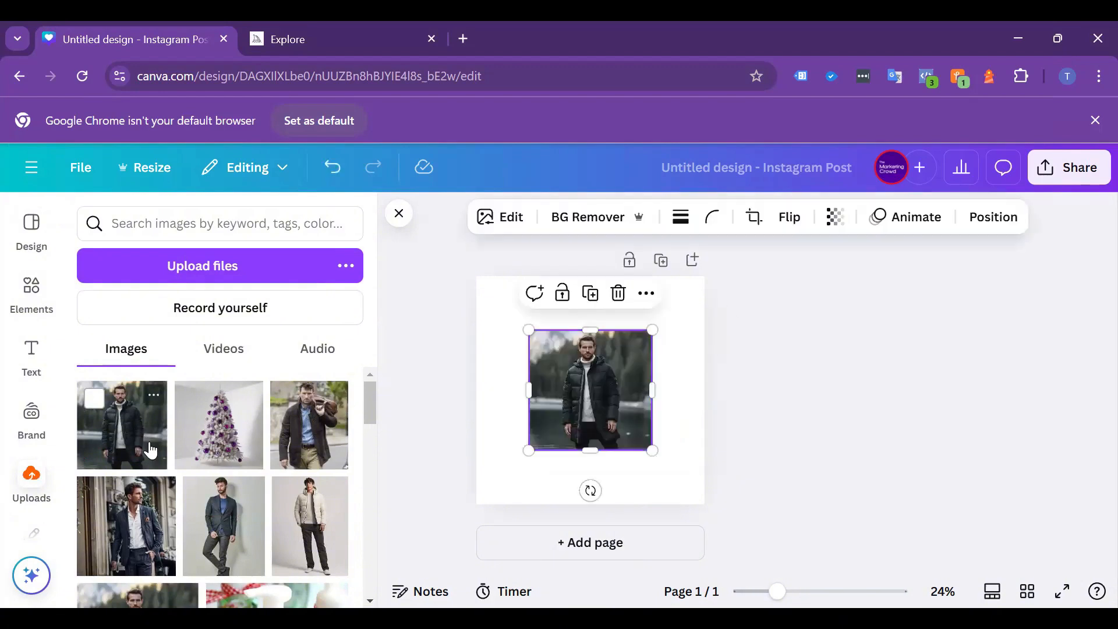
pyautogui.moveTo(617, 403)
pyautogui.mouseDown()
pyautogui.moveTo(631, 373)
pyautogui.moveTo(609, 377)
pyautogui.moveTo(620, 406)
pyautogui.mouseUp()
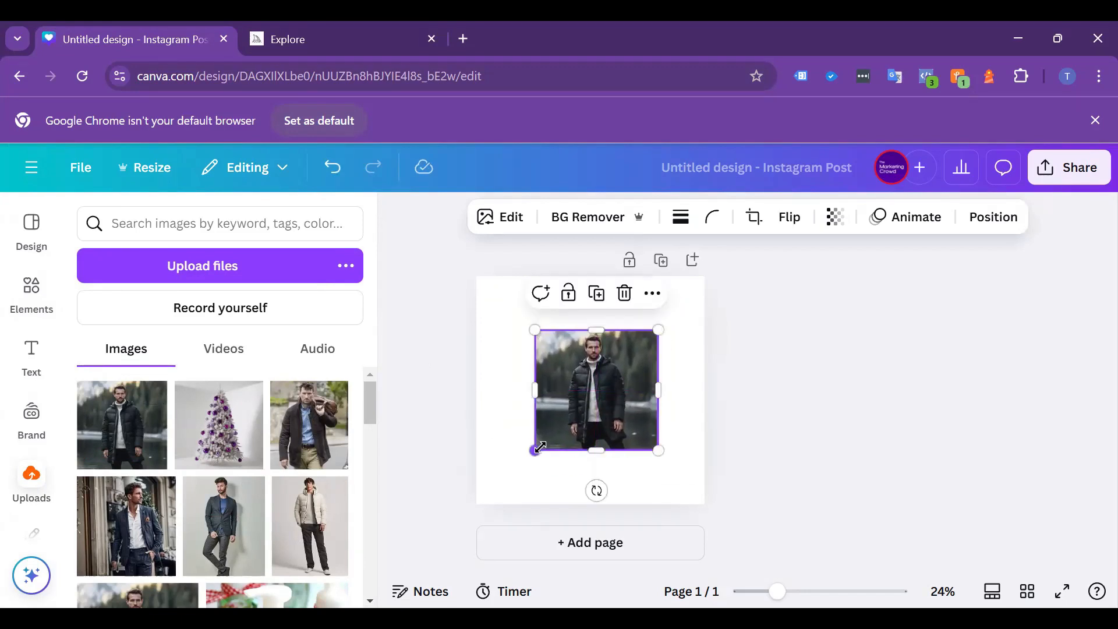
pyautogui.moveTo(536, 450); pyautogui.dragTo(515, 469)
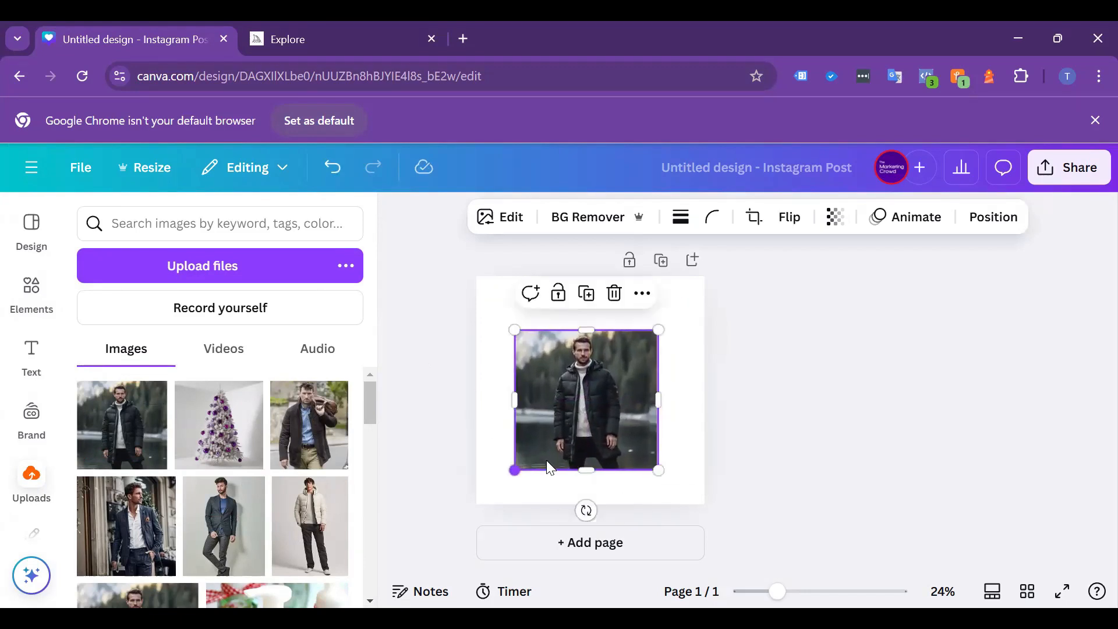
pyautogui.rightClick(600, 410)
pyautogui.click(712, 568)
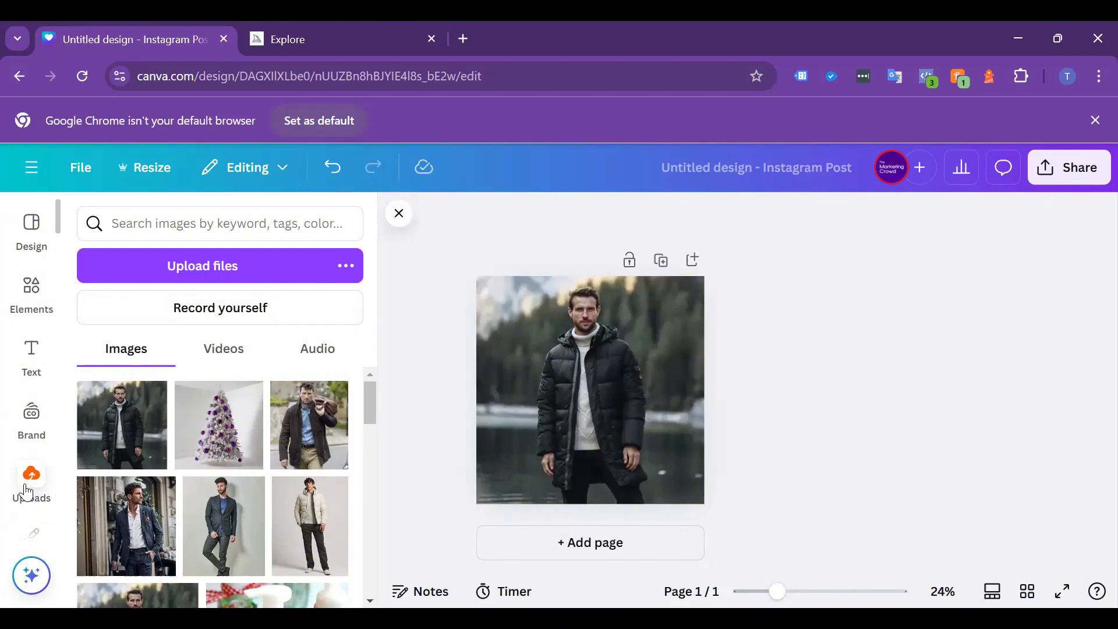
# - Upload the logo file "Barker-Logo_480x480-removebg-preview"
pyautogui.click(196, 265)
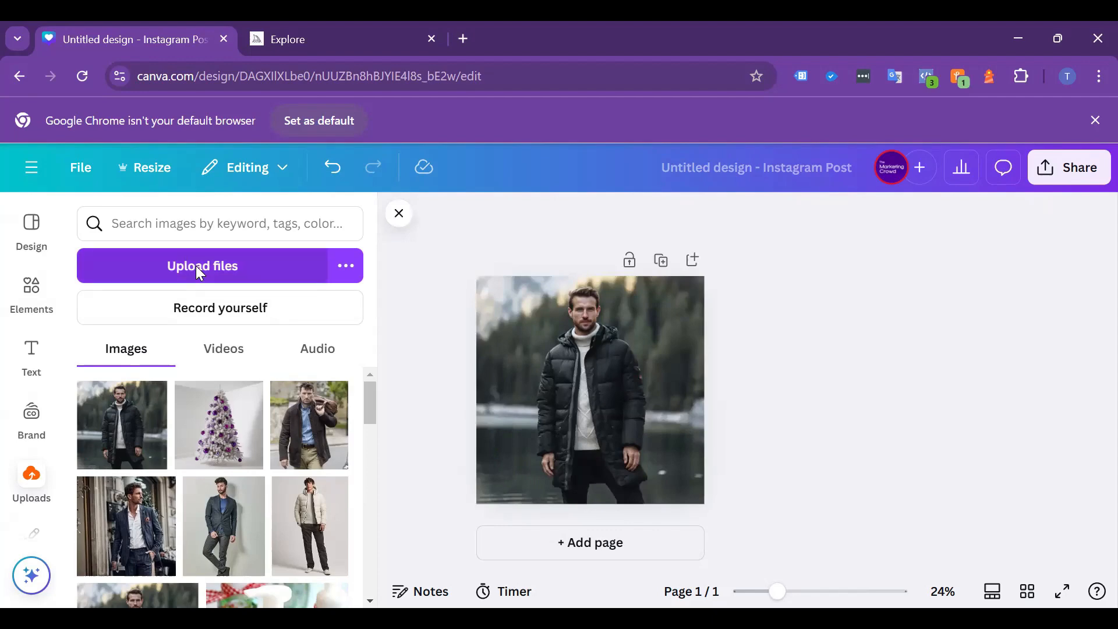
pyautogui.click(497, 219)
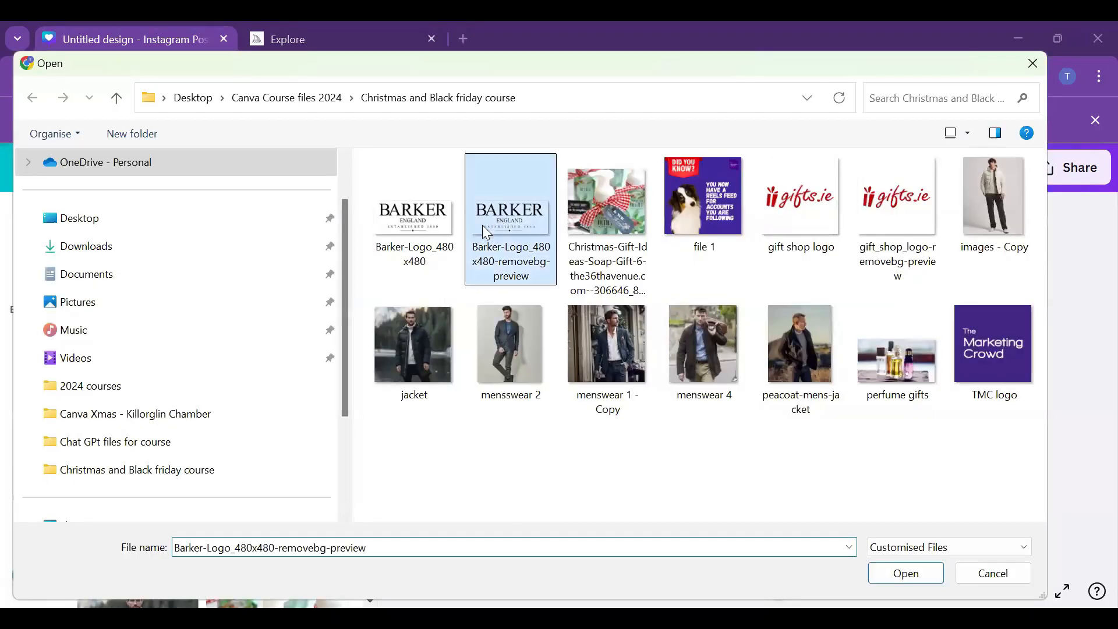
pyautogui.doubleClick(482, 225)
# - Add the uploaded Barker logo to the design, move it to the page's upper-left corner and shrink it
pyautogui.click(267, 430)
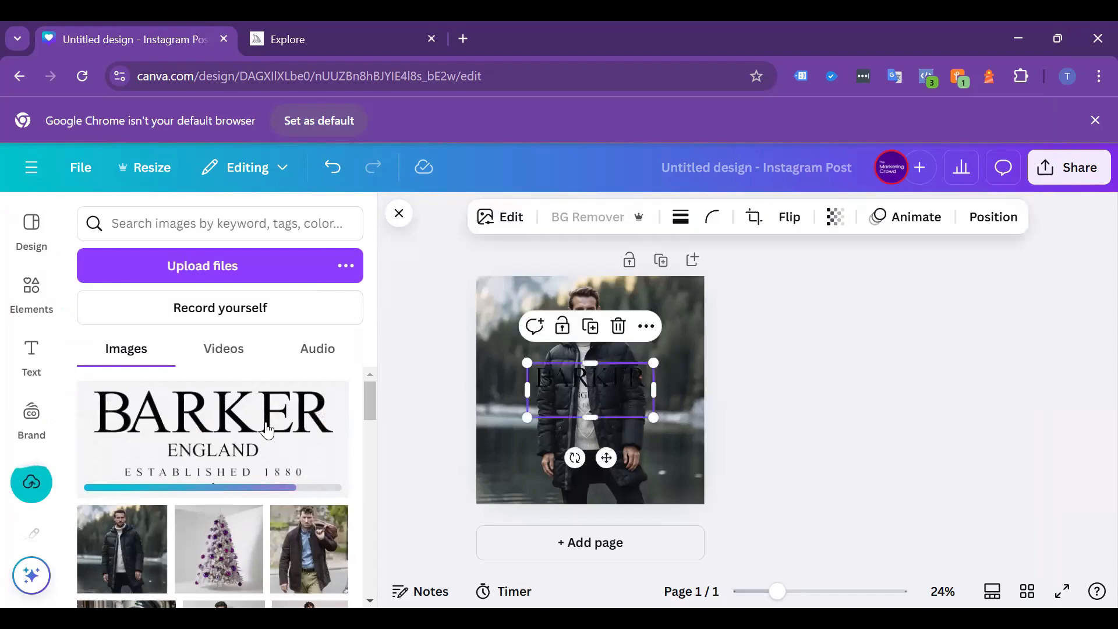
pyautogui.moveTo(591, 397); pyautogui.dragTo(540, 318)
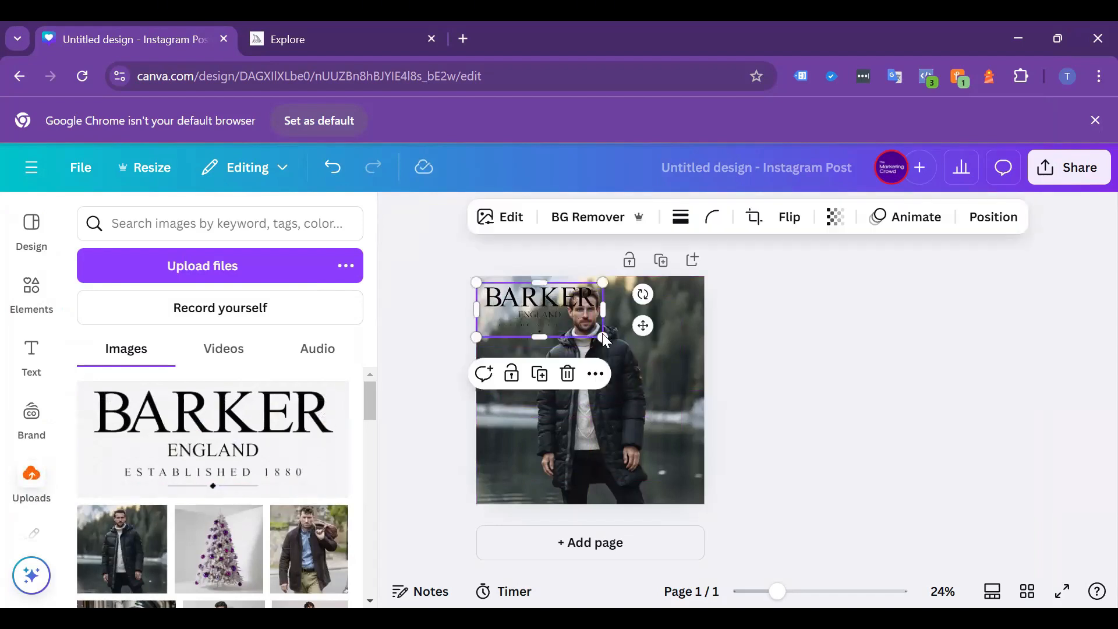
pyautogui.moveTo(603, 339); pyautogui.dragTo(558, 321)
pyautogui.click(806, 382)
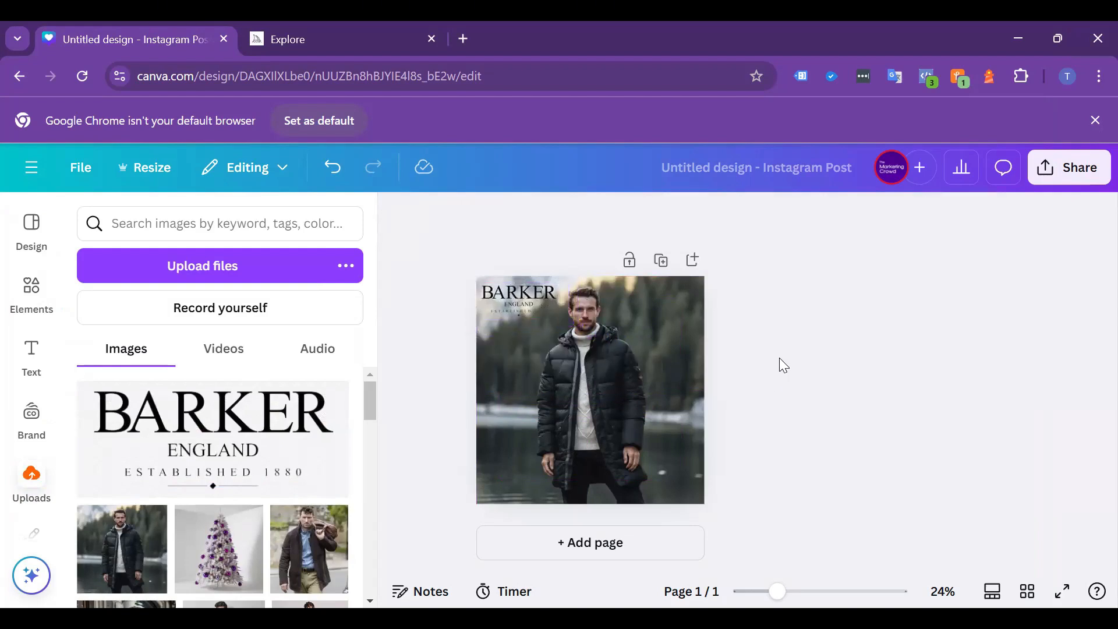
# - Add a heading over the lower part of the jacket in the photo and make it read "Black friday Sale"
pyautogui.click(30, 355)
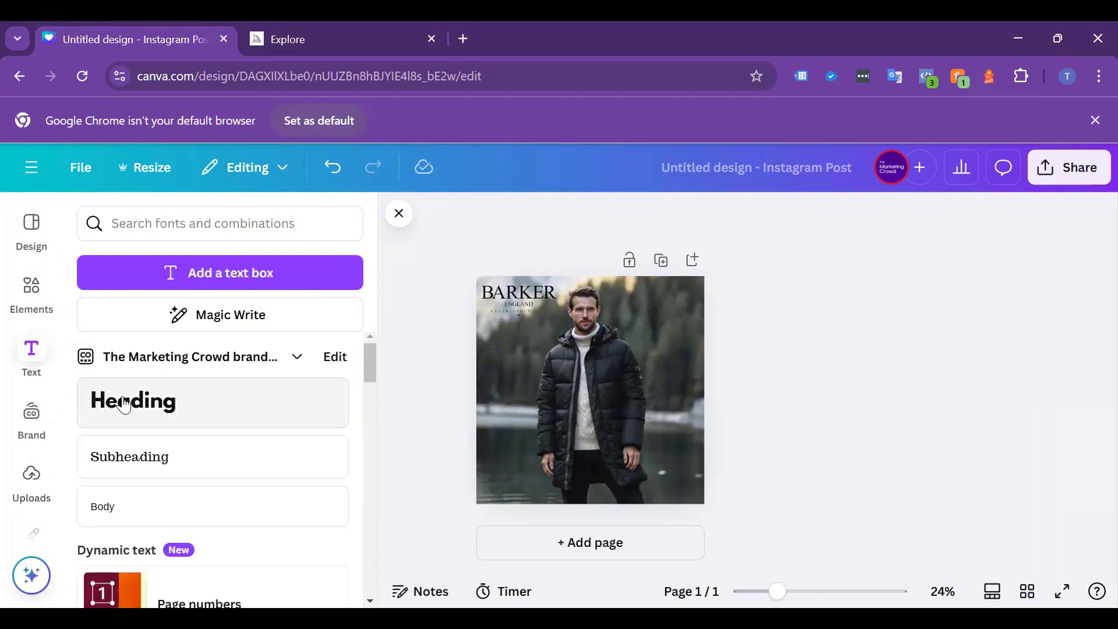
pyautogui.click(169, 416)
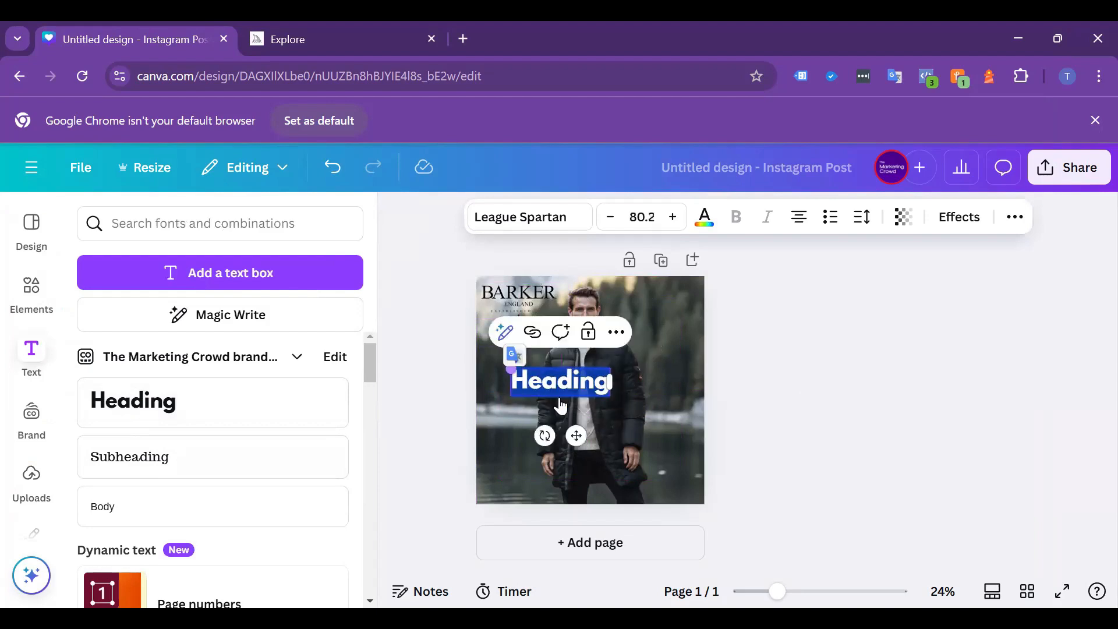
pyautogui.click(628, 438)
pyautogui.moveTo(575, 383); pyautogui.dragTo(617, 413)
pyautogui.doubleClick(618, 414)
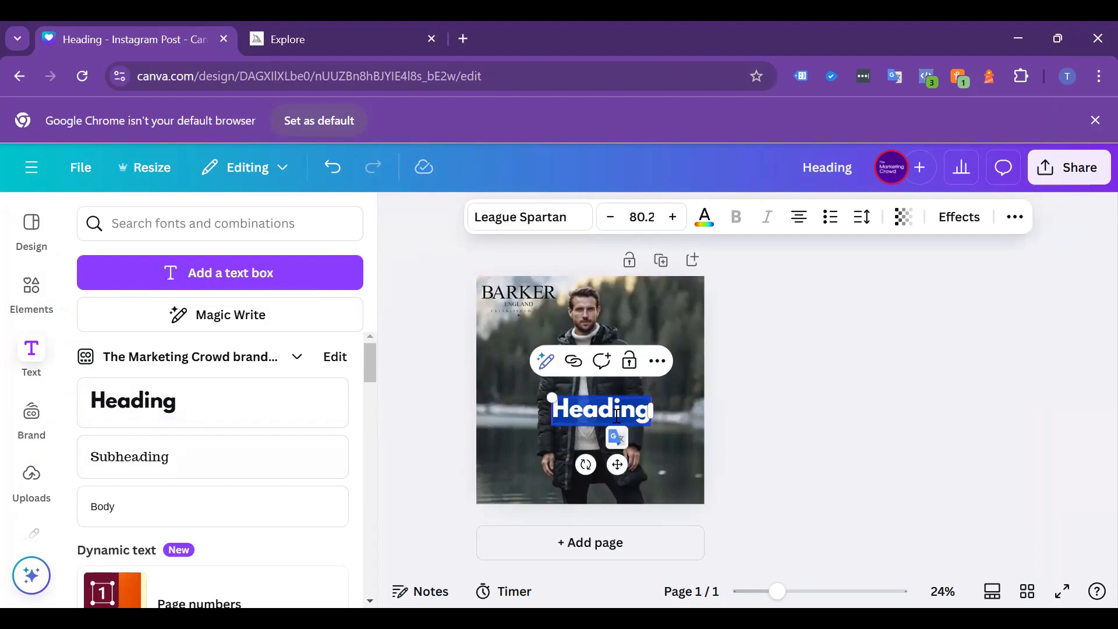
pyautogui.write('Black frid')
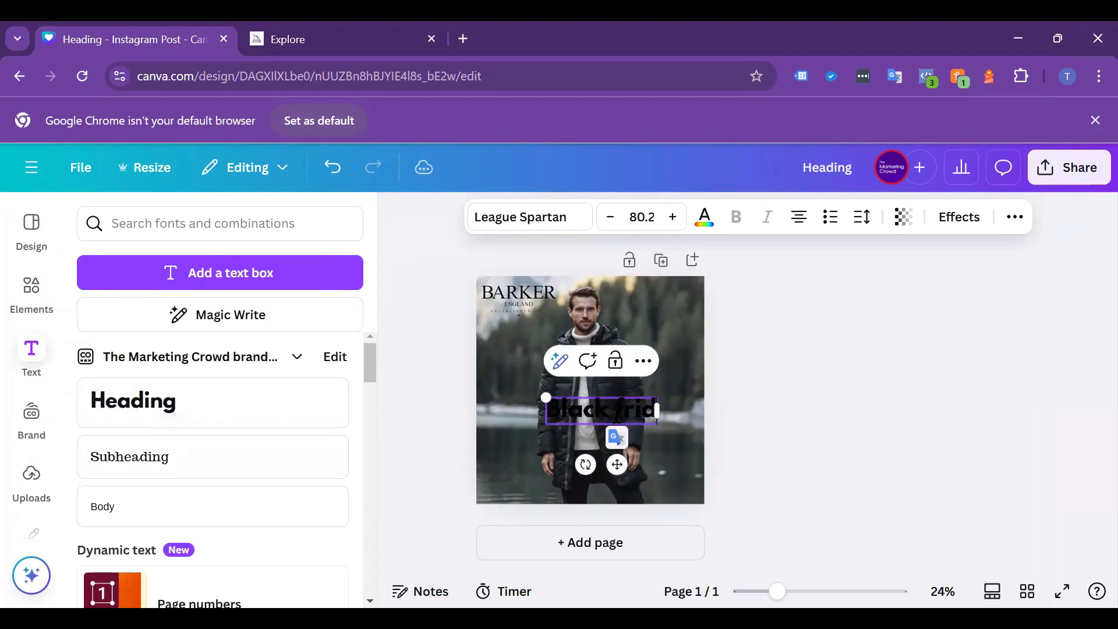
pyautogui.write('ay Sale')
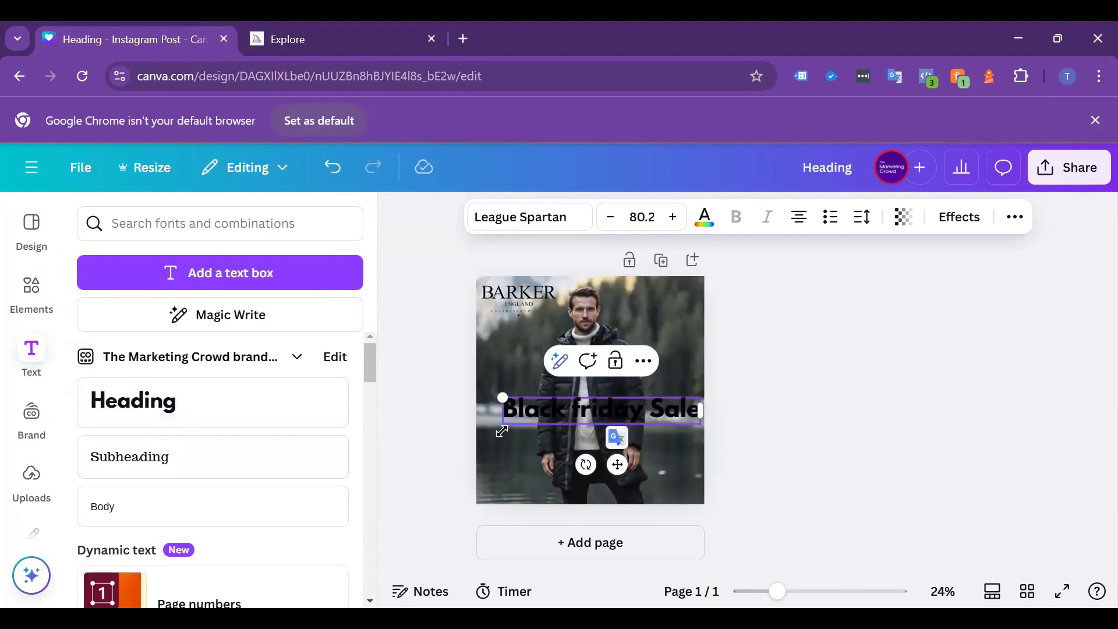
# - Change the text colour of the whole "Black friday Sale" heading to white
pyautogui.moveTo(517, 409); pyautogui.dragTo(667, 403)
pyautogui.hotkey('ctrl', 'a')
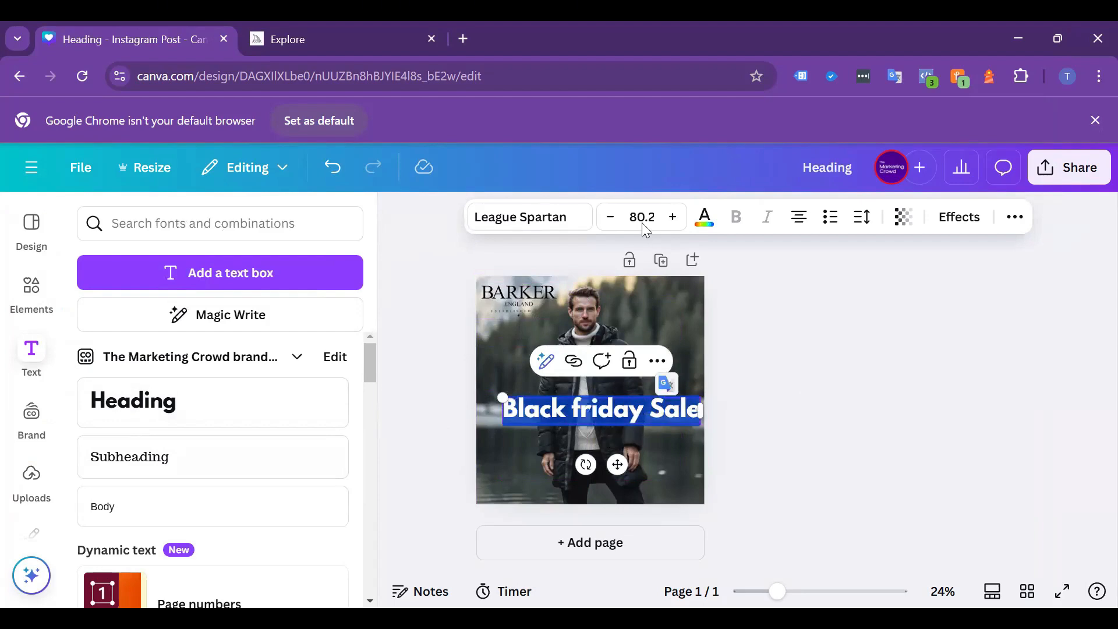
pyautogui.click(705, 219)
pyautogui.scroll(-5, 332, 466)
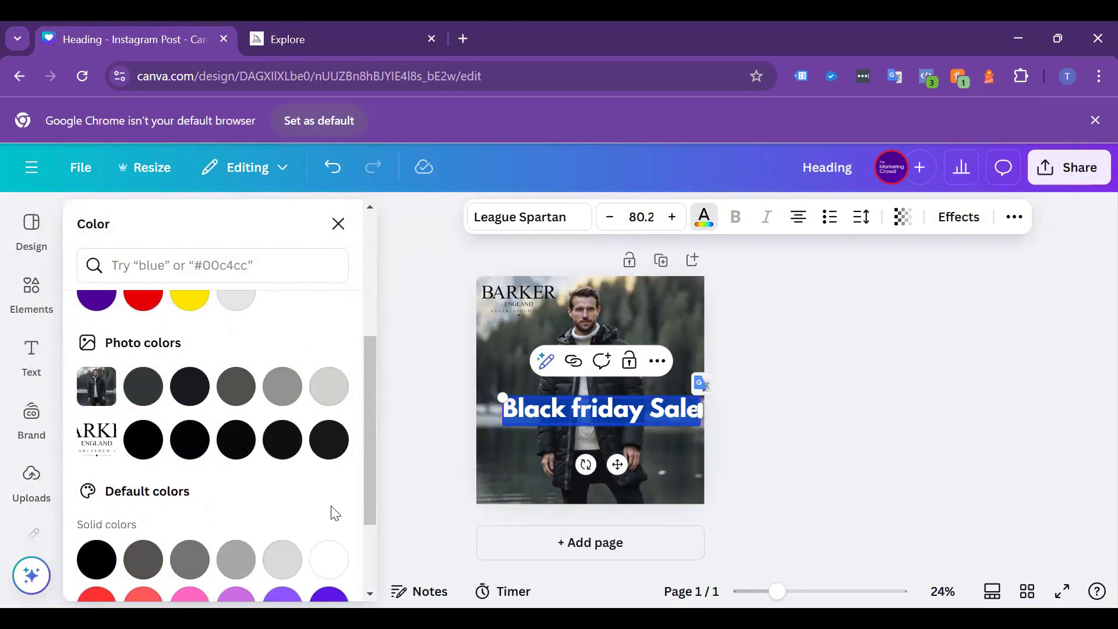
pyautogui.click(328, 559)
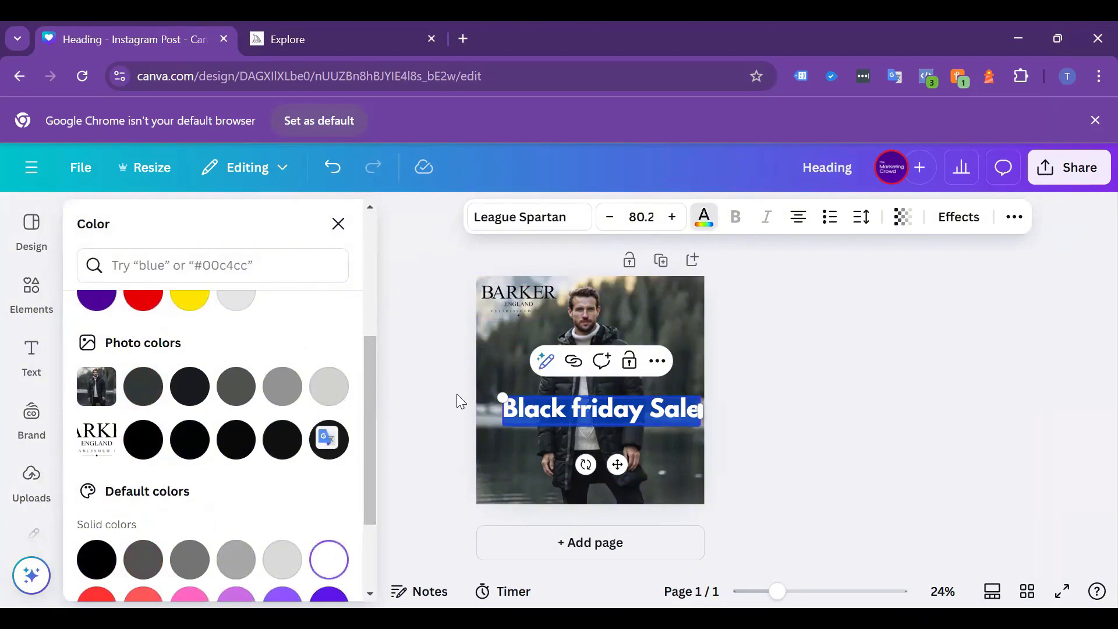
# - Increase the "Black friday Sale" heading's font size to 85.2 and scale its text box down slightly to 84.9
pyautogui.click(564, 217)
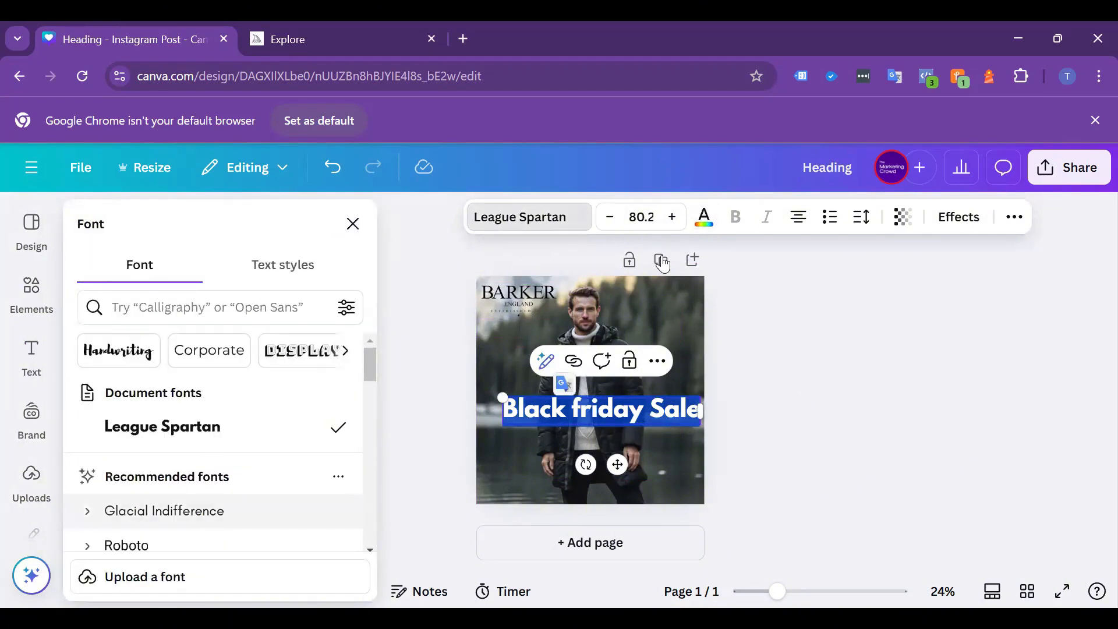
pyautogui.click(672, 216)
pyautogui.click(672, 217)
pyautogui.click(672, 216)
pyautogui.click(672, 217)
pyautogui.click(672, 217)
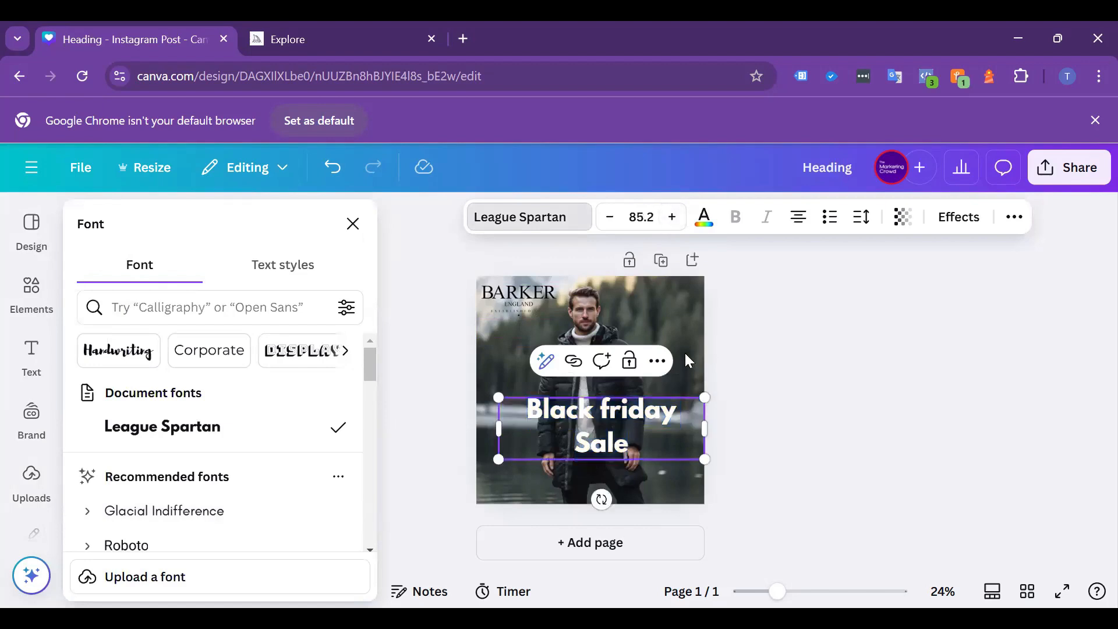
pyautogui.click(688, 360)
pyautogui.click(605, 418)
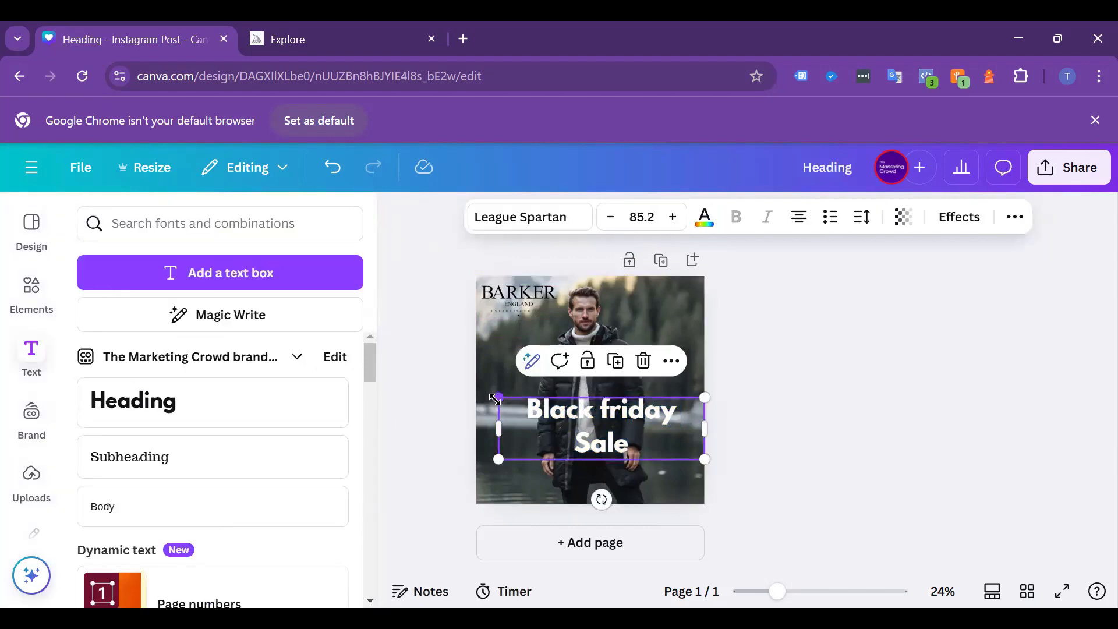
pyautogui.moveTo(495, 400)
pyautogui.mouseDown()
pyautogui.moveTo(445, 382)
pyautogui.moveTo(499, 397)
pyautogui.mouseUp()
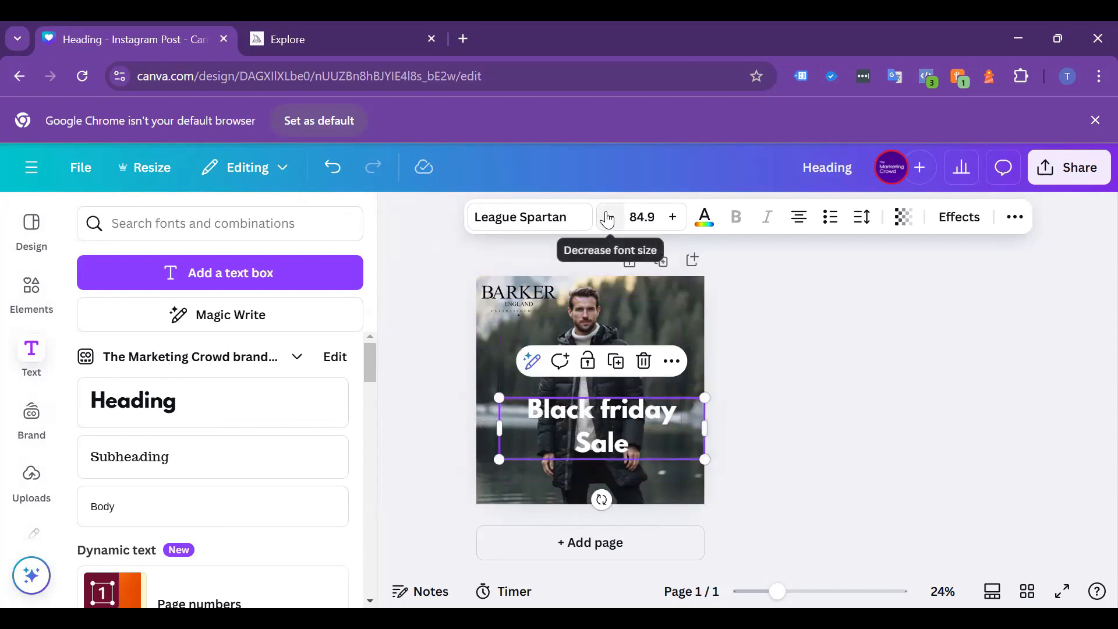
# - Reduce the "Black friday Sale" heading's font size to 79.9 and centre the heading horizontally on the page
pyautogui.click(608, 217)
pyautogui.click(607, 217)
pyautogui.click(608, 217)
pyautogui.click(607, 217)
pyautogui.click(608, 217)
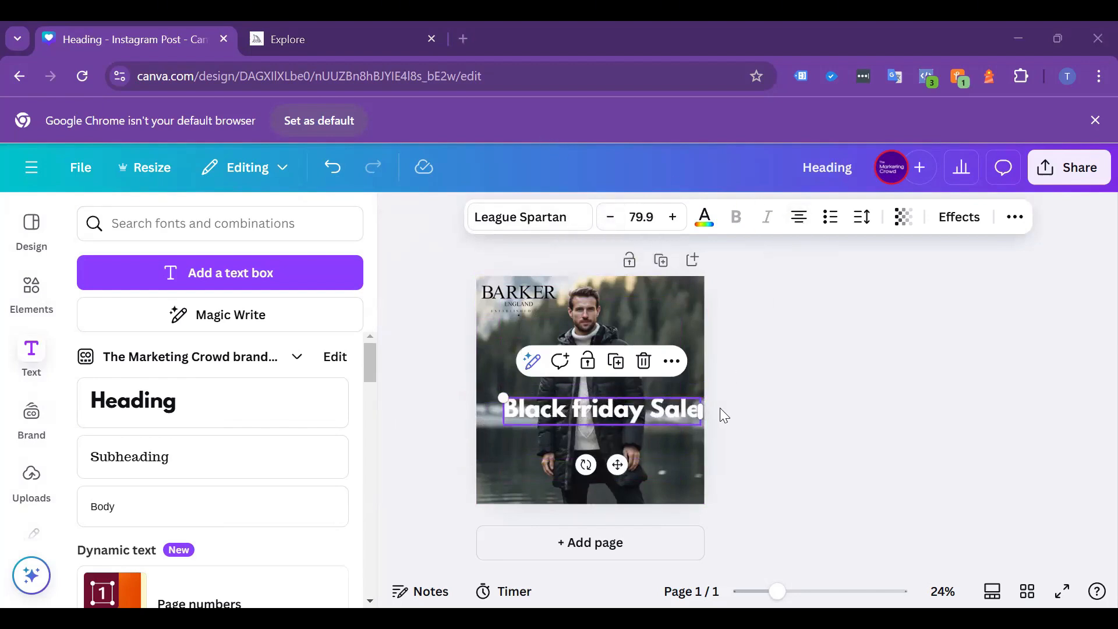
pyautogui.moveTo(625, 420); pyautogui.dragTo(614, 428)
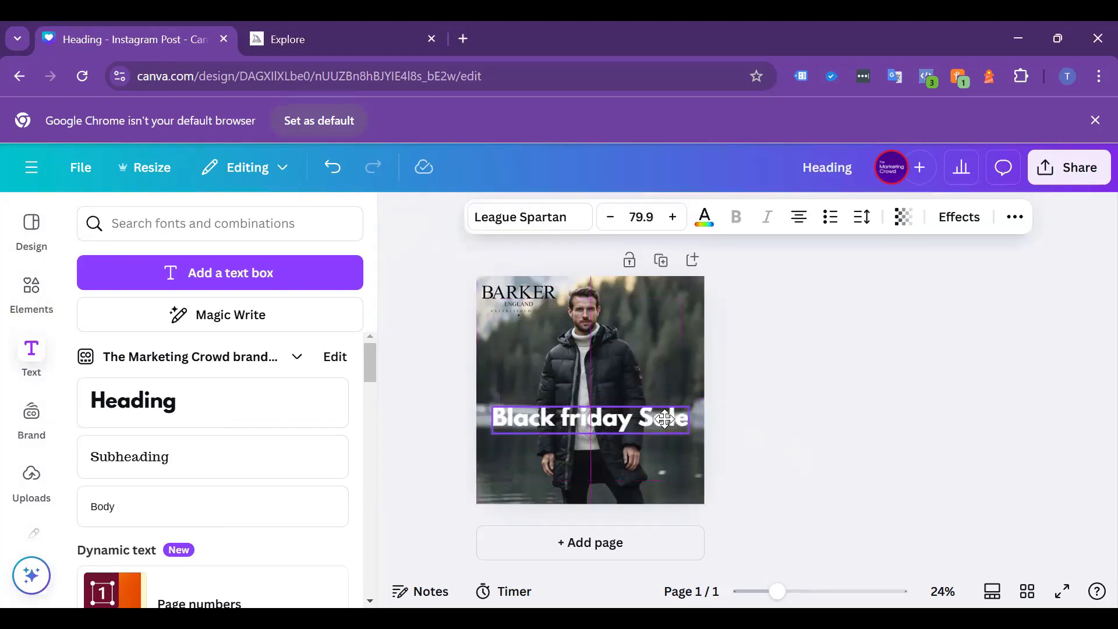
# - Capitalise the word "friday" so the heading reads "Black Friday Sale"
pyautogui.click(564, 420)
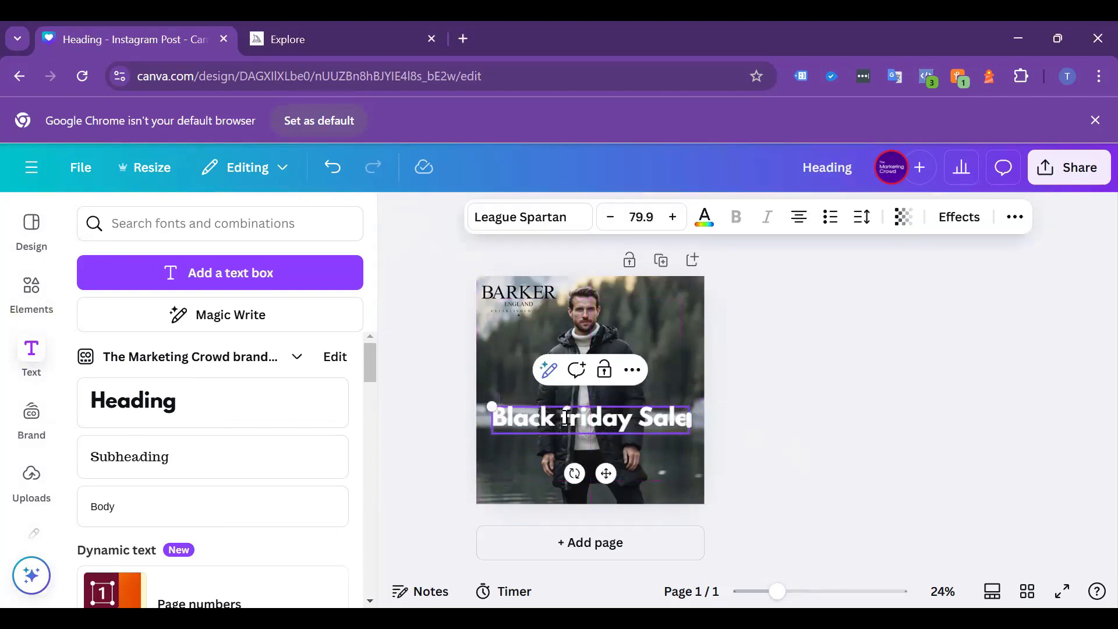
pyautogui.press('BackSpace')
pyautogui.write('F')
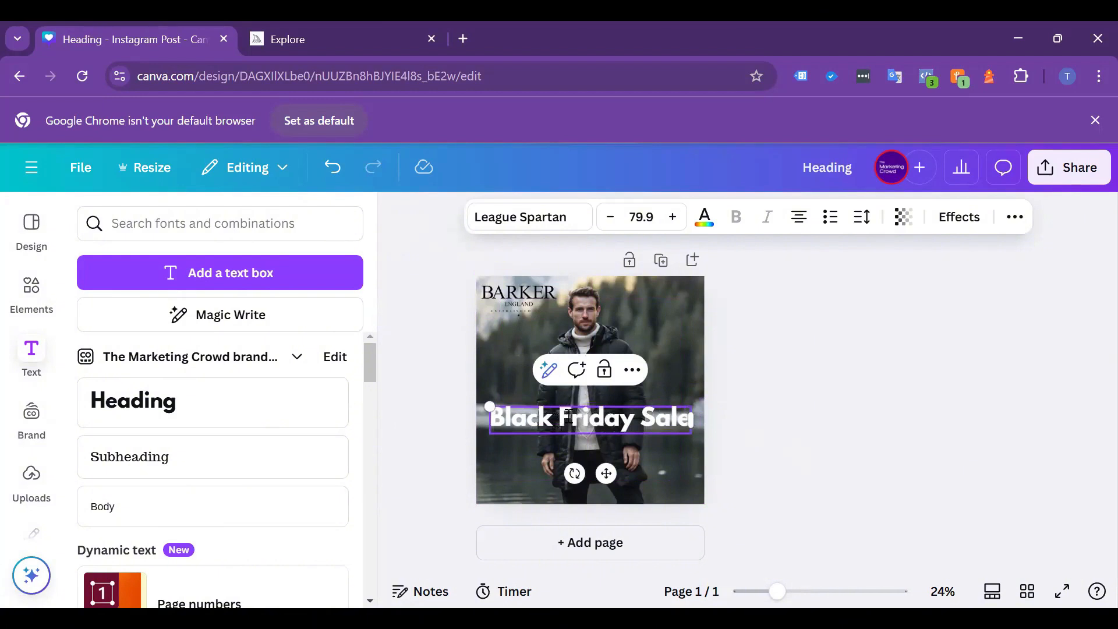
pyautogui.click(884, 470)
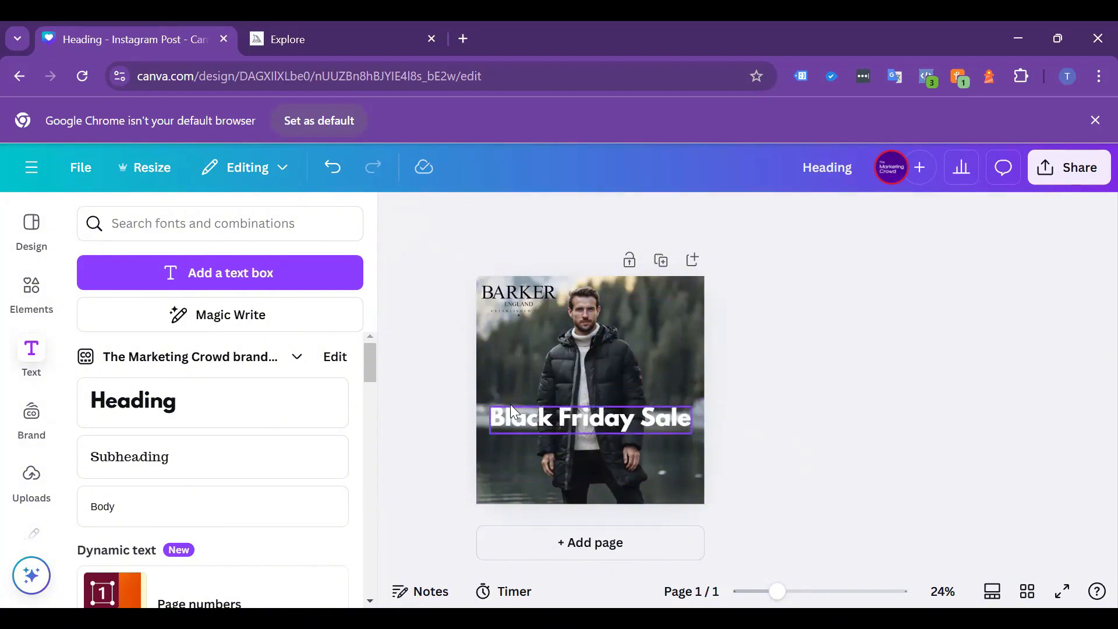
# - Add a subheading at font size 62.2 and place it directly below the "Black Friday Sale" heading
pyautogui.click(150, 457)
pyautogui.moveTo(573, 385); pyautogui.dragTo(507, 374)
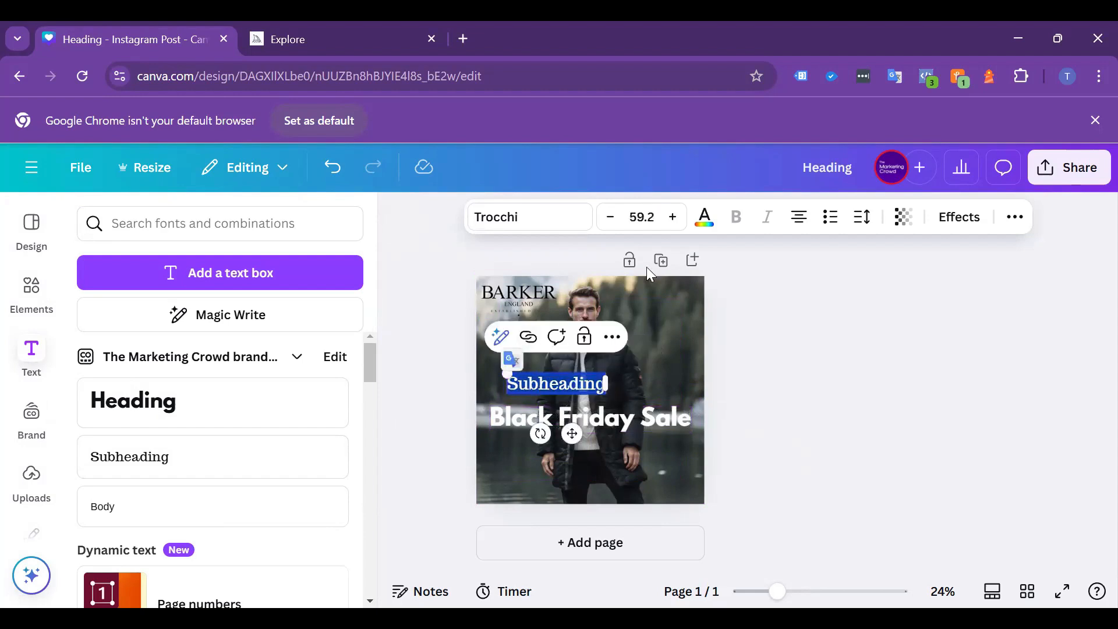
pyautogui.click(672, 226)
pyautogui.click(672, 226)
pyautogui.click(672, 227)
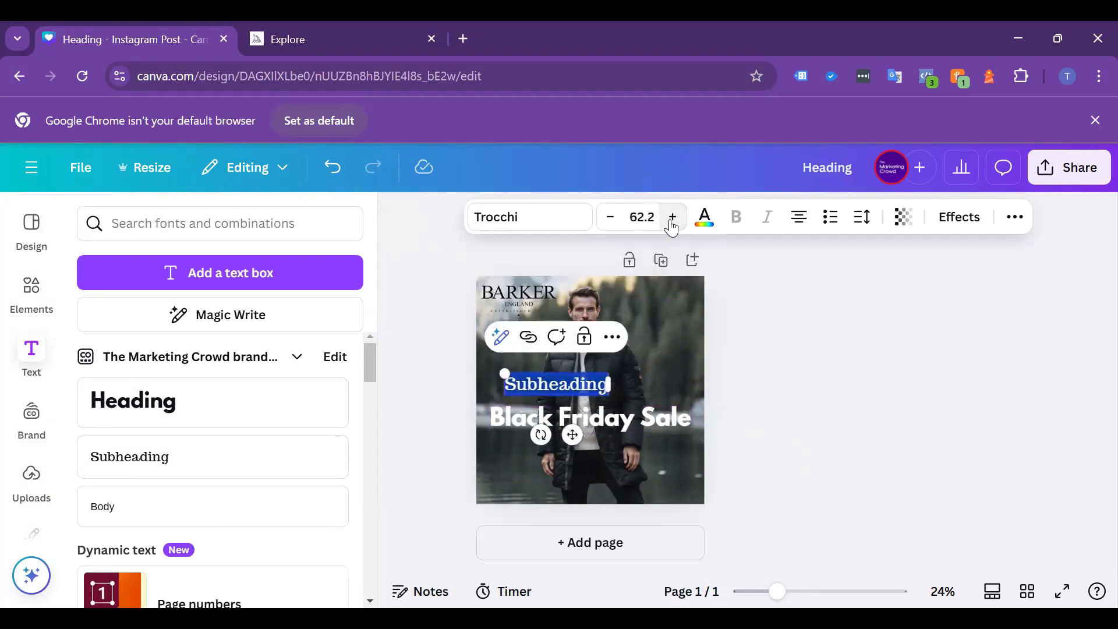
pyautogui.click(926, 501)
pyautogui.moveTo(579, 387); pyautogui.dragTo(626, 462)
# - Replace the subheading's text with "Up to 50% off" and set its font to League Spartan
pyautogui.doubleClick(617, 455)
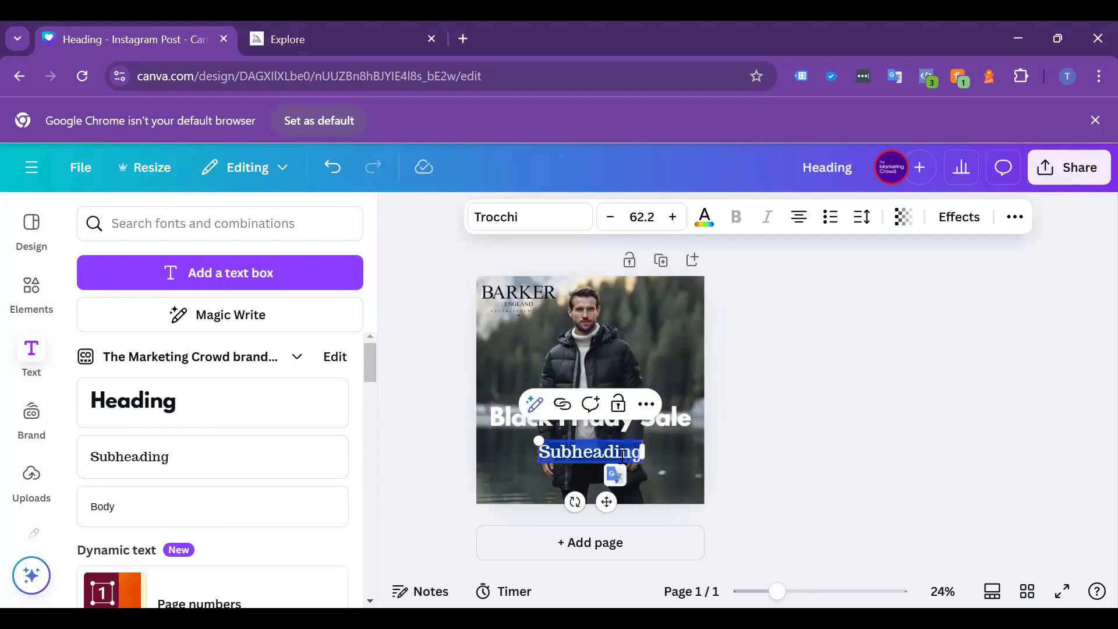
pyautogui.write('Up to')
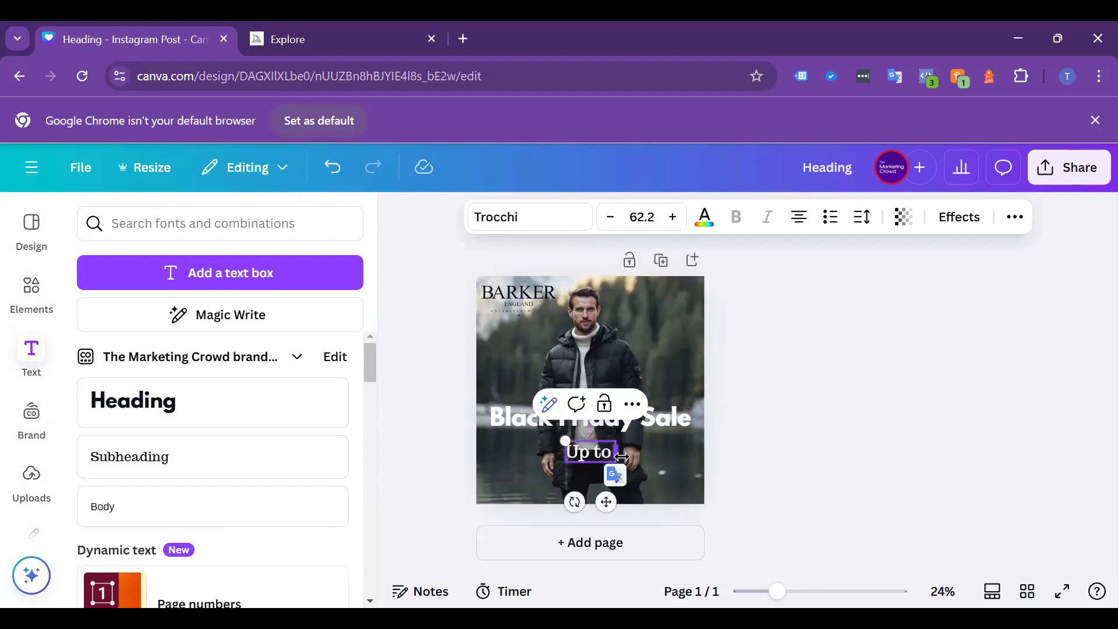
pyautogui.write(' 50% off')
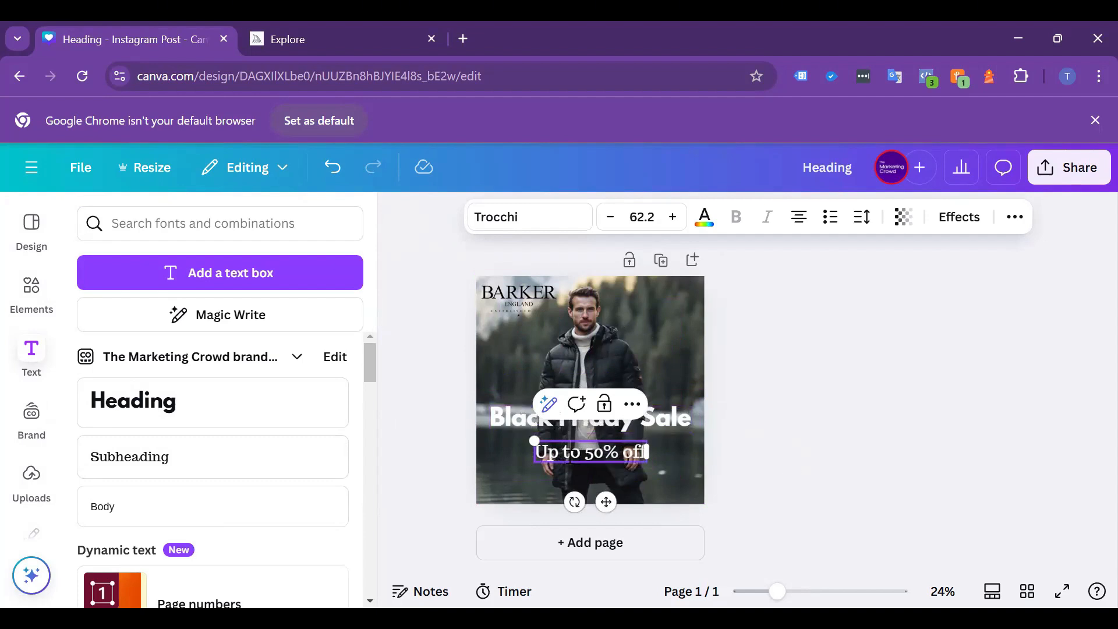
pyautogui.click(536, 219)
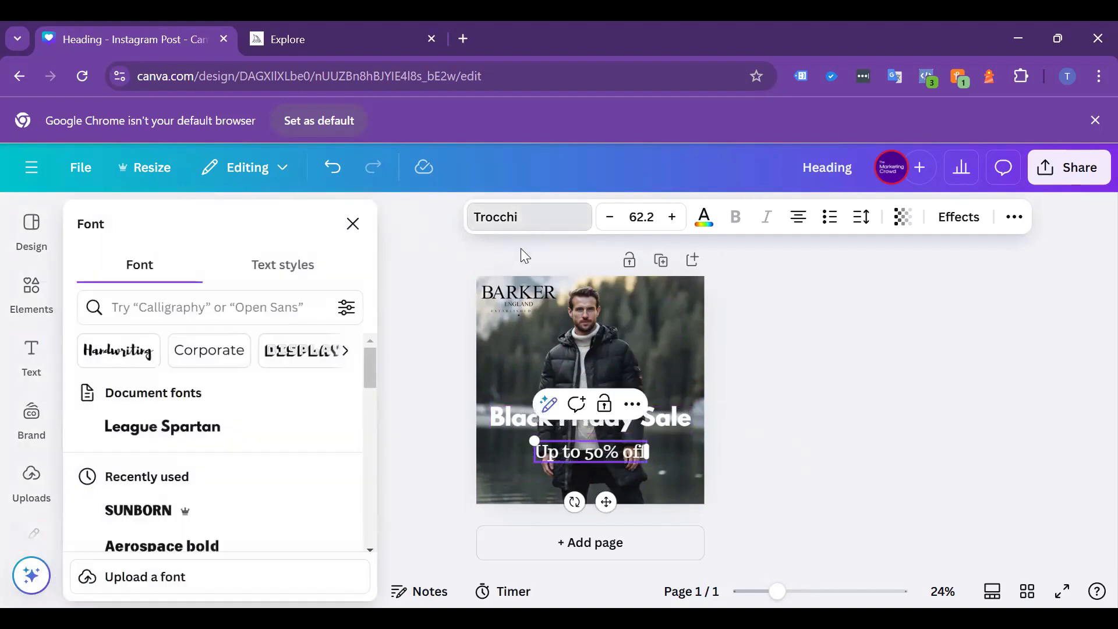
pyautogui.click(192, 426)
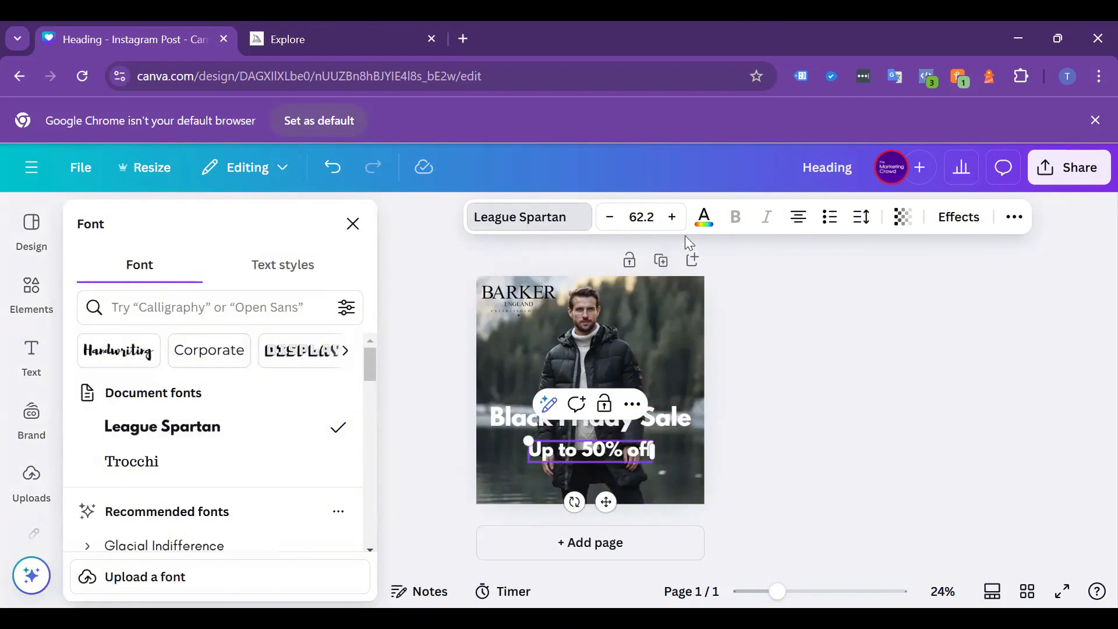
pyautogui.click(704, 219)
pyautogui.click(143, 552)
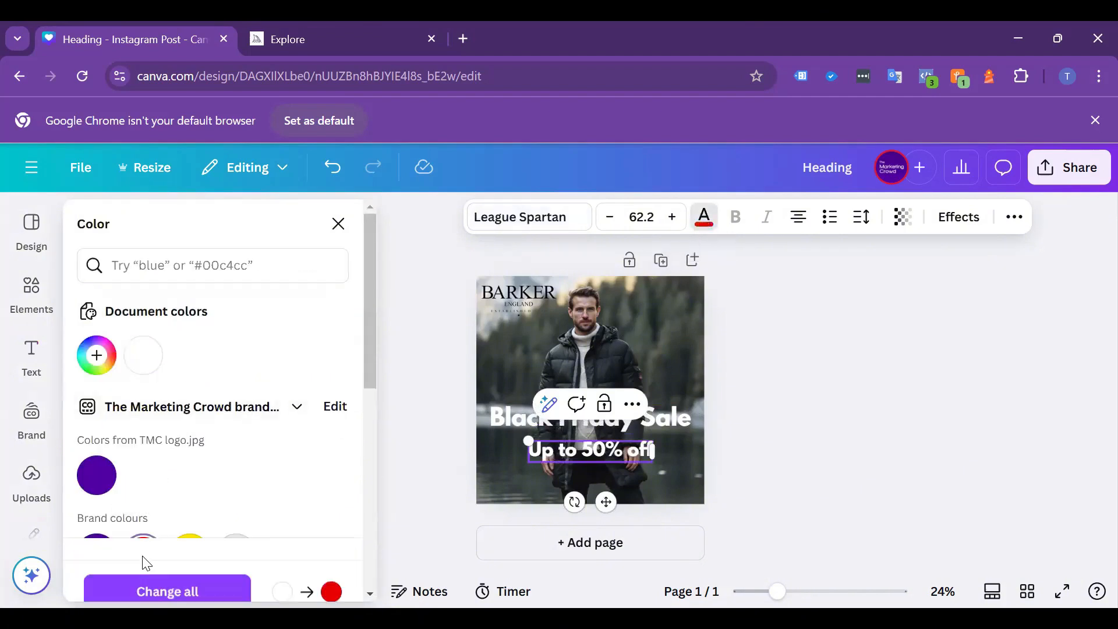
pyautogui.press('Escape')
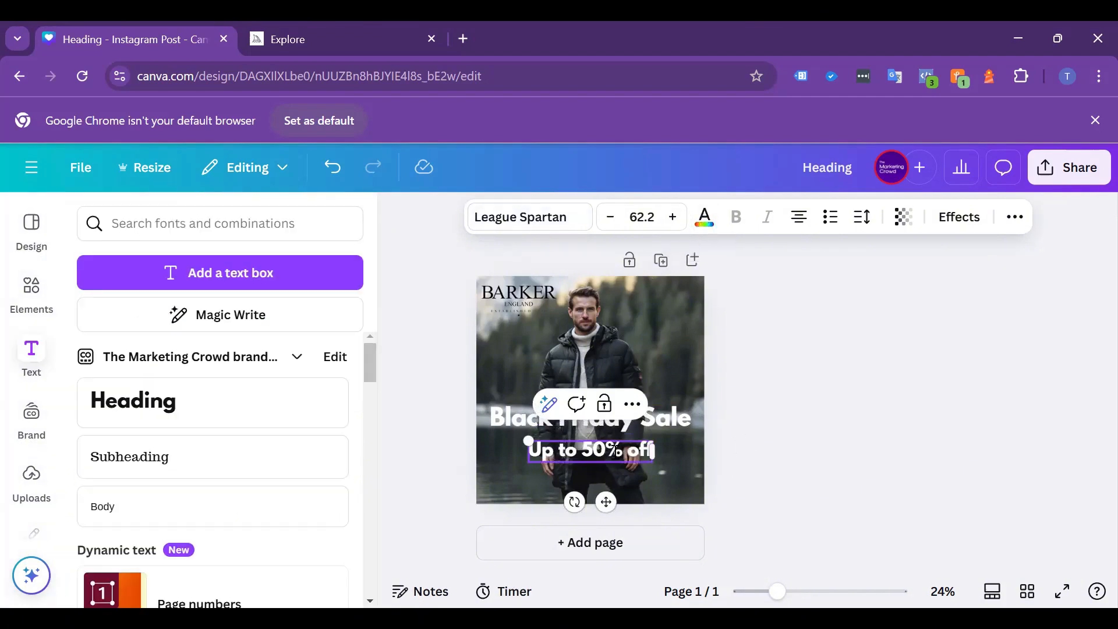
# - Change the text colour of the whole "Up to 50% off" subheading to the red brand colour
pyautogui.hotkey('ctrl', 'a')
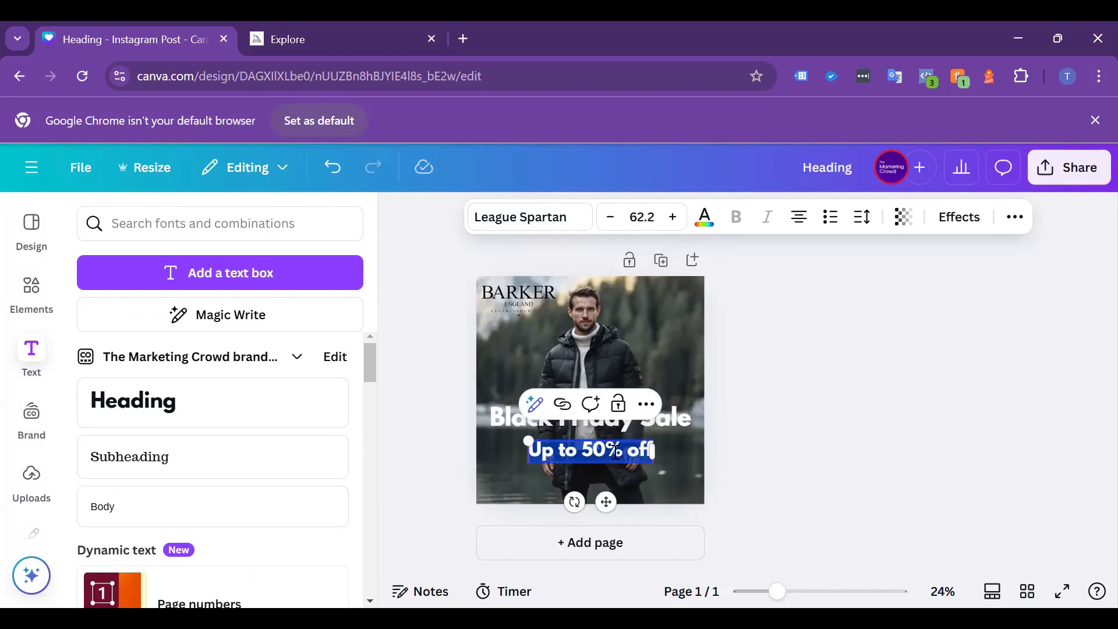
pyautogui.click(703, 219)
pyautogui.click(143, 553)
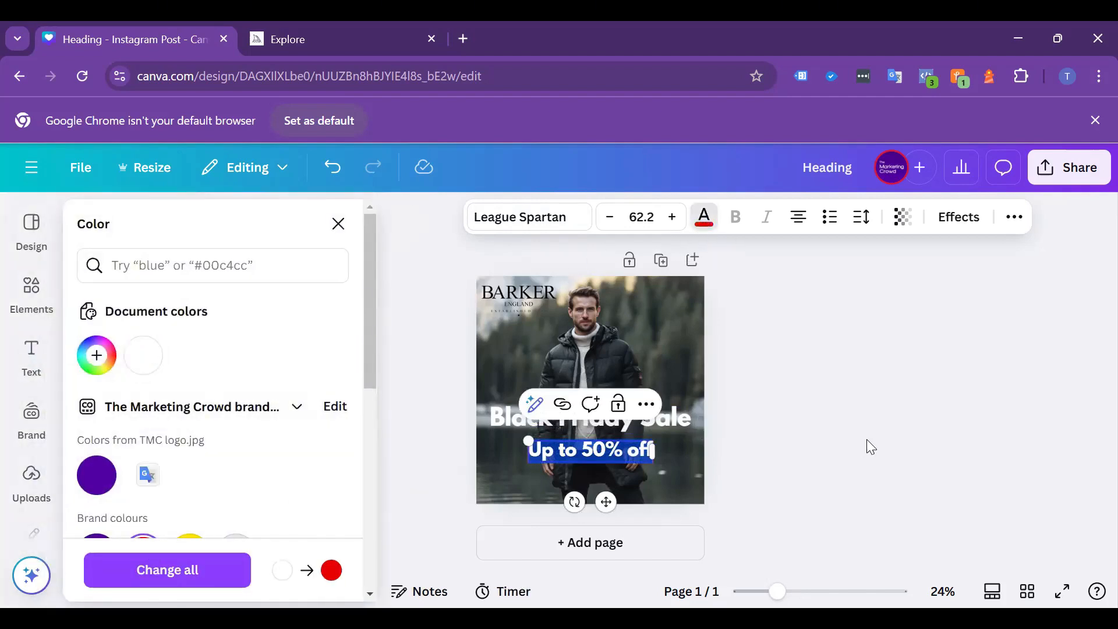
pyautogui.press('Escape')
pyautogui.click(845, 381)
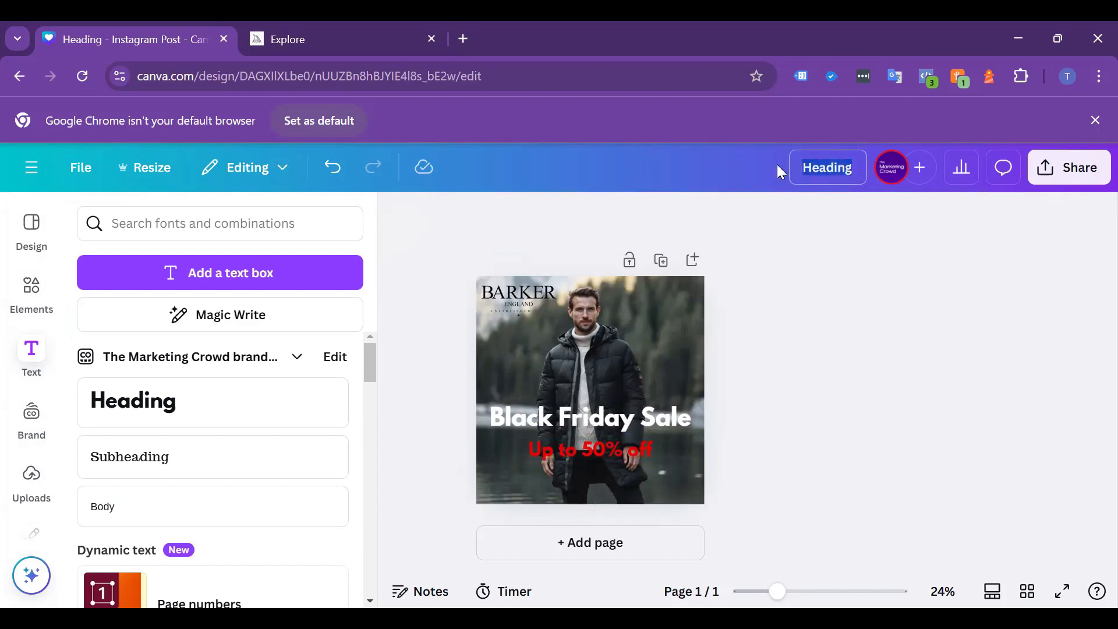
# - Rename the design as "Black friday 1"
pyautogui.write('Black')
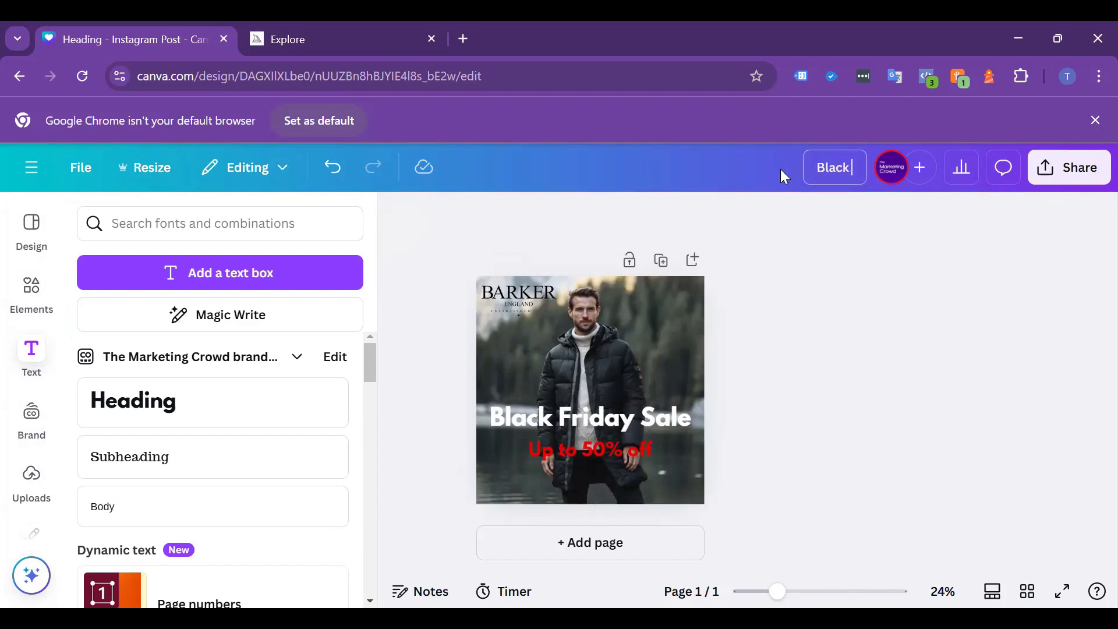
pyautogui.write(' friday 1')
pyautogui.click(624, 424)
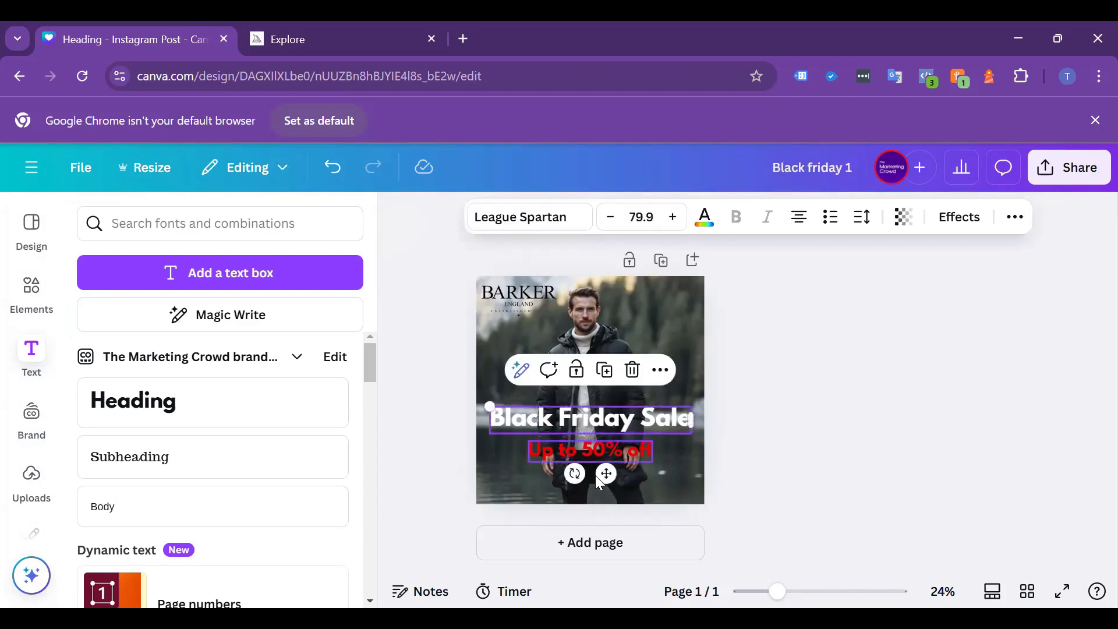
# - Scale the "Black Friday Sale" heading down to font size 72.1 and move "Up to 50% off" slightly up towards it
pyautogui.click(541, 409)
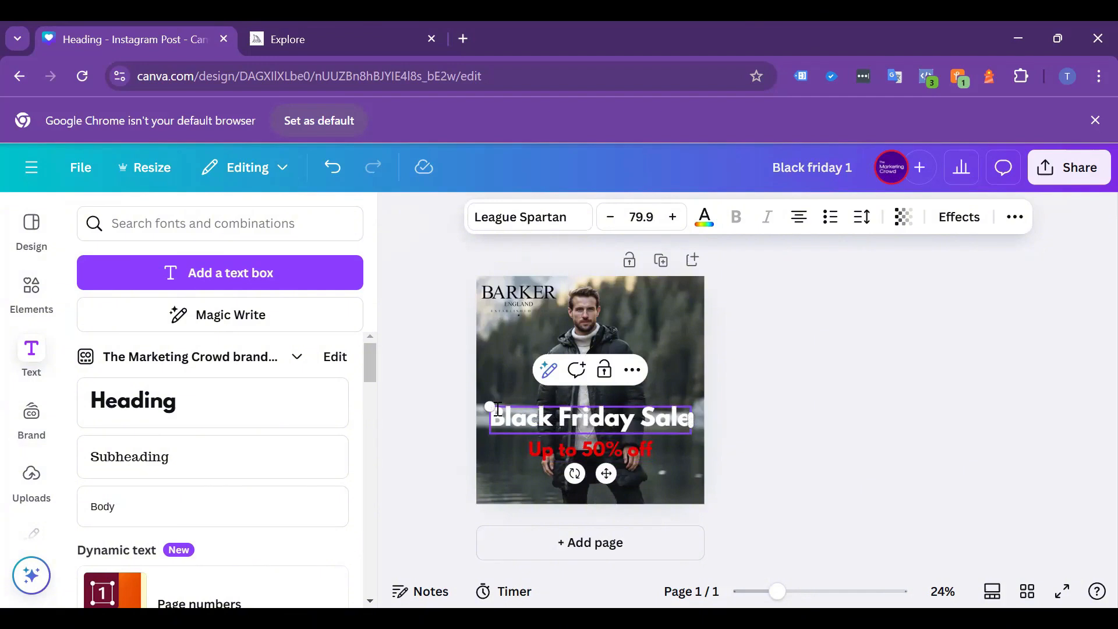
pyautogui.moveTo(488, 406); pyautogui.dragTo(509, 409)
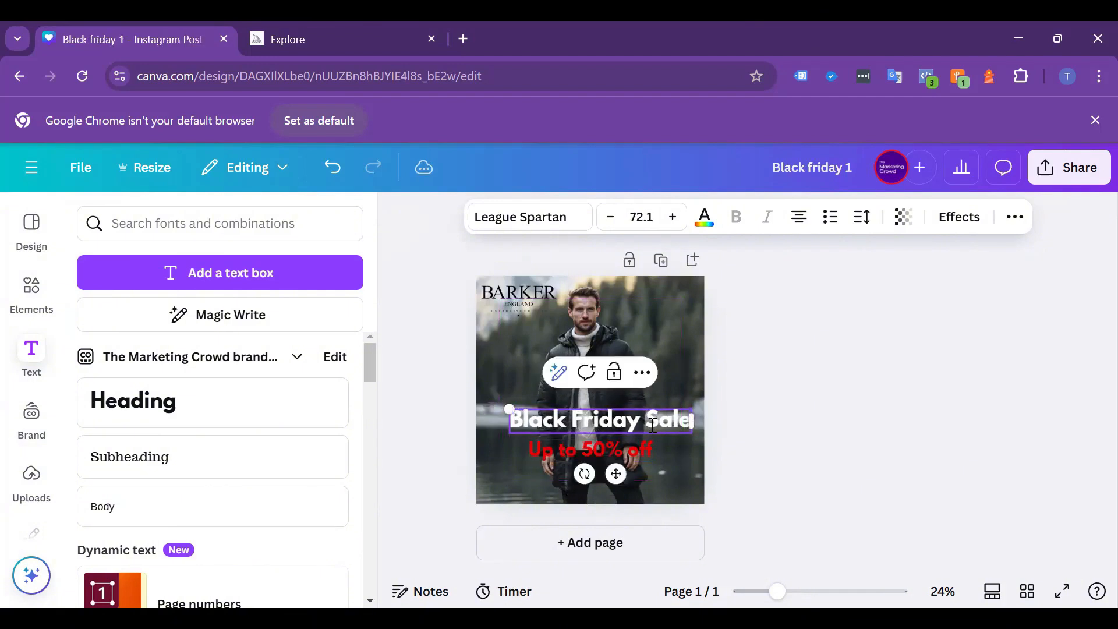
pyautogui.click(812, 492)
pyautogui.moveTo(618, 452); pyautogui.dragTo(619, 445)
pyautogui.click(806, 469)
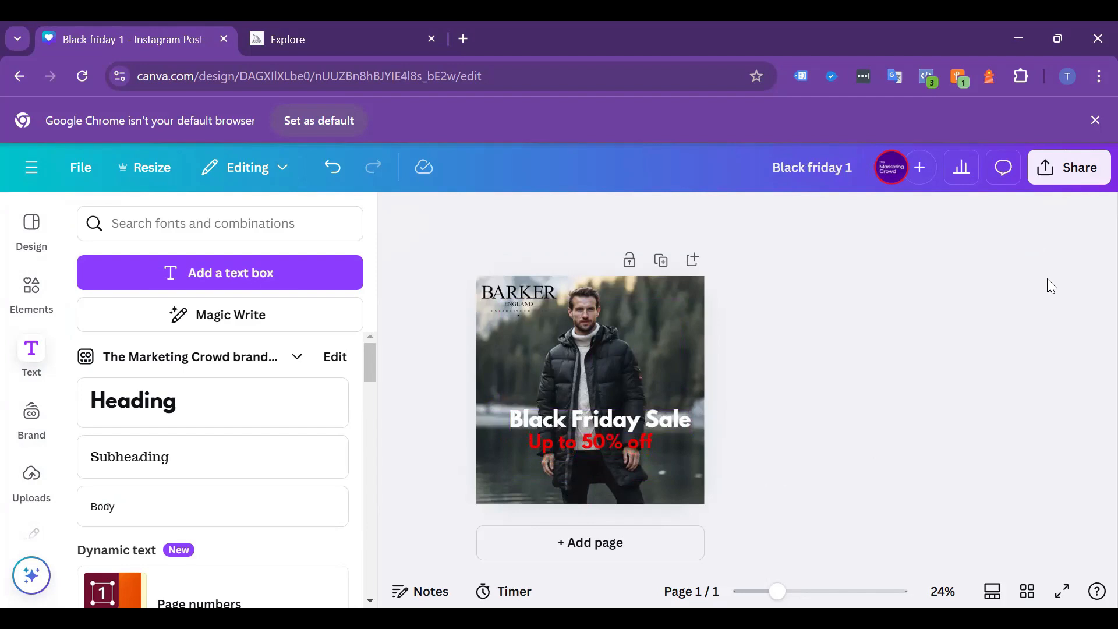
# - Download the design as a PNG and save it to the Desktop as "Black friday 1"
pyautogui.click(1070, 172)
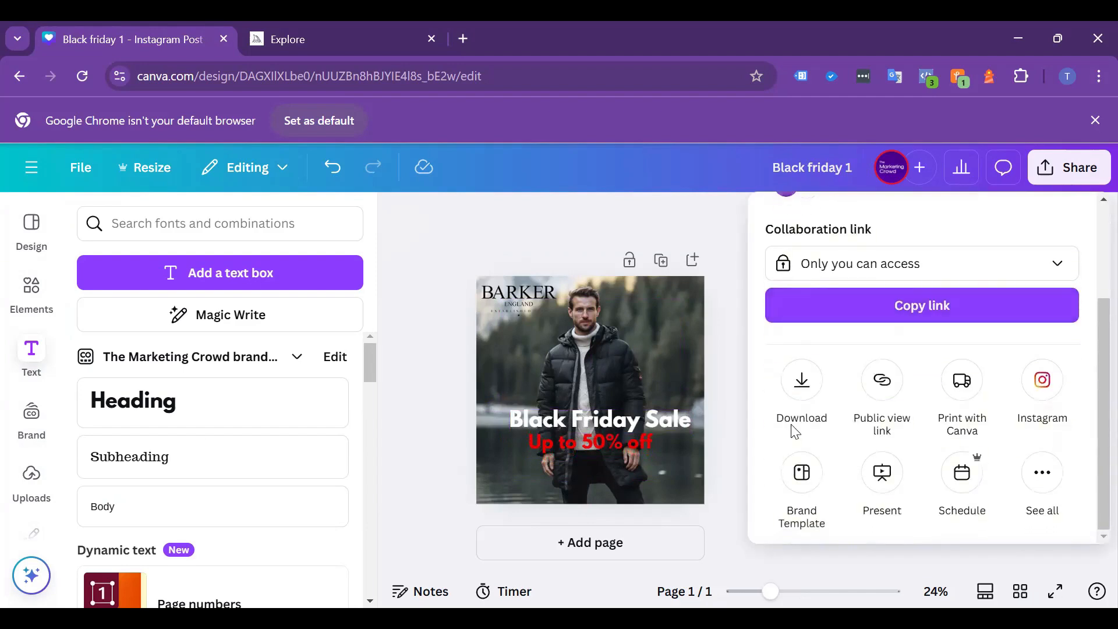
pyautogui.click(802, 380)
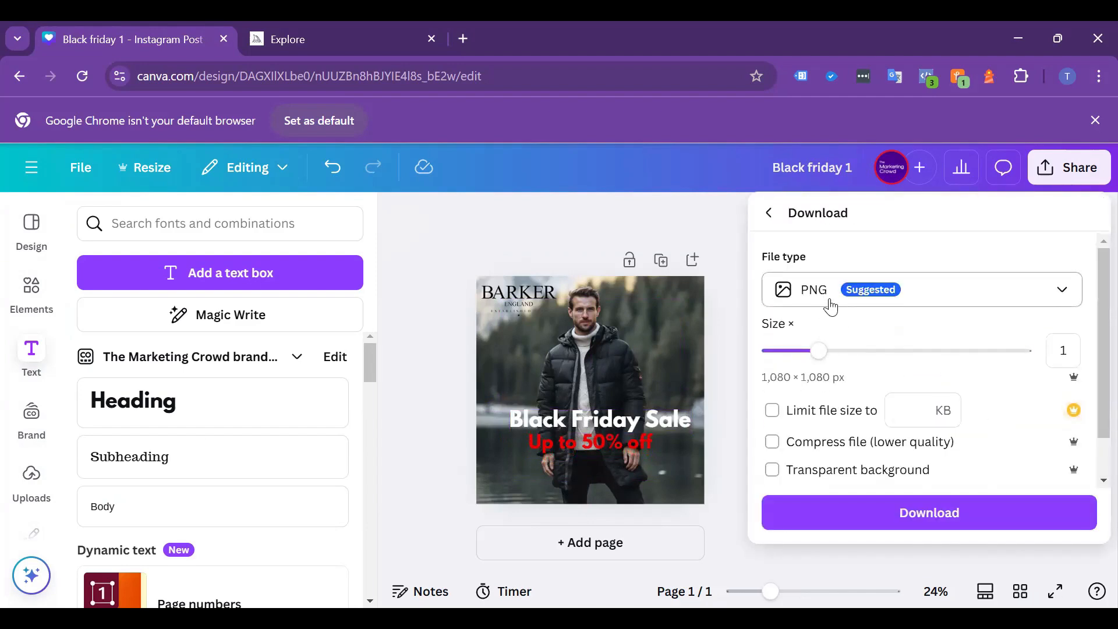
pyautogui.click(873, 511)
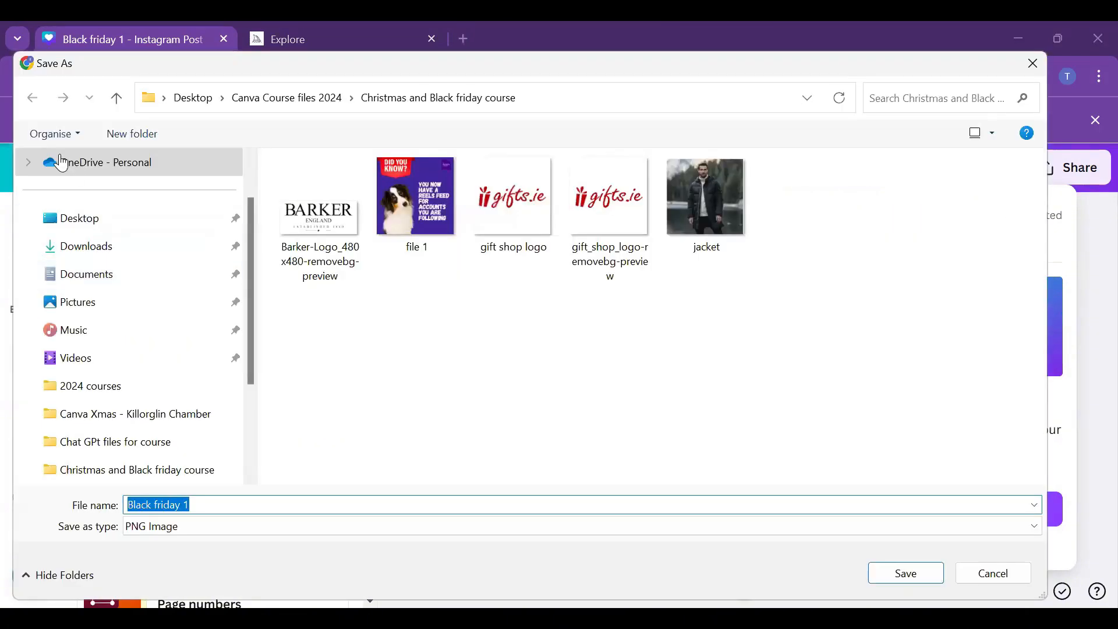
pyautogui.click(88, 223)
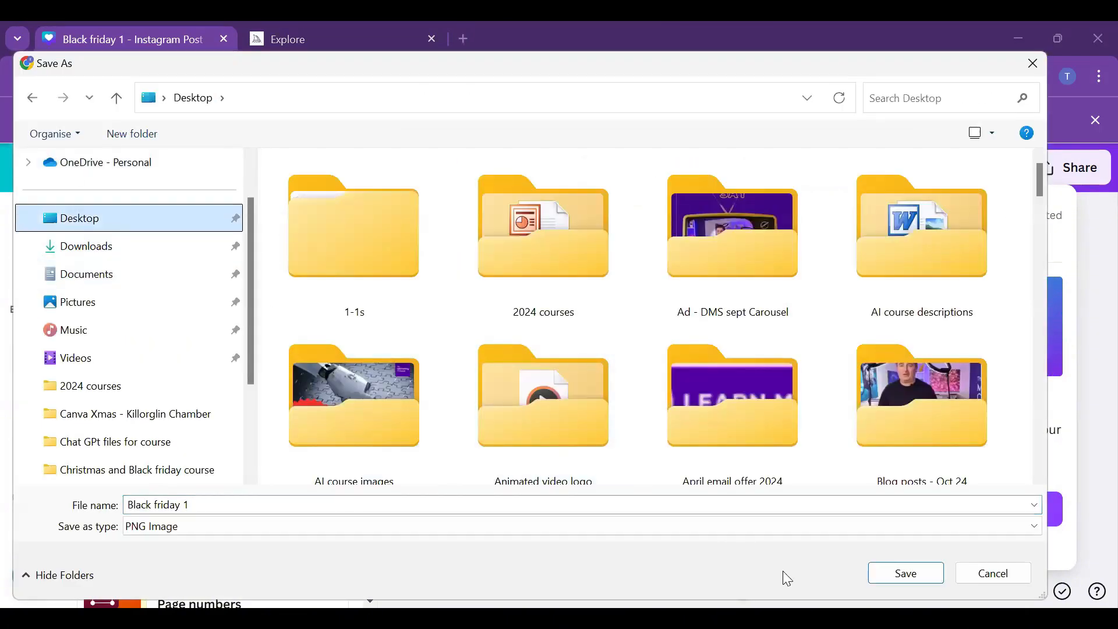
pyautogui.click(906, 579)
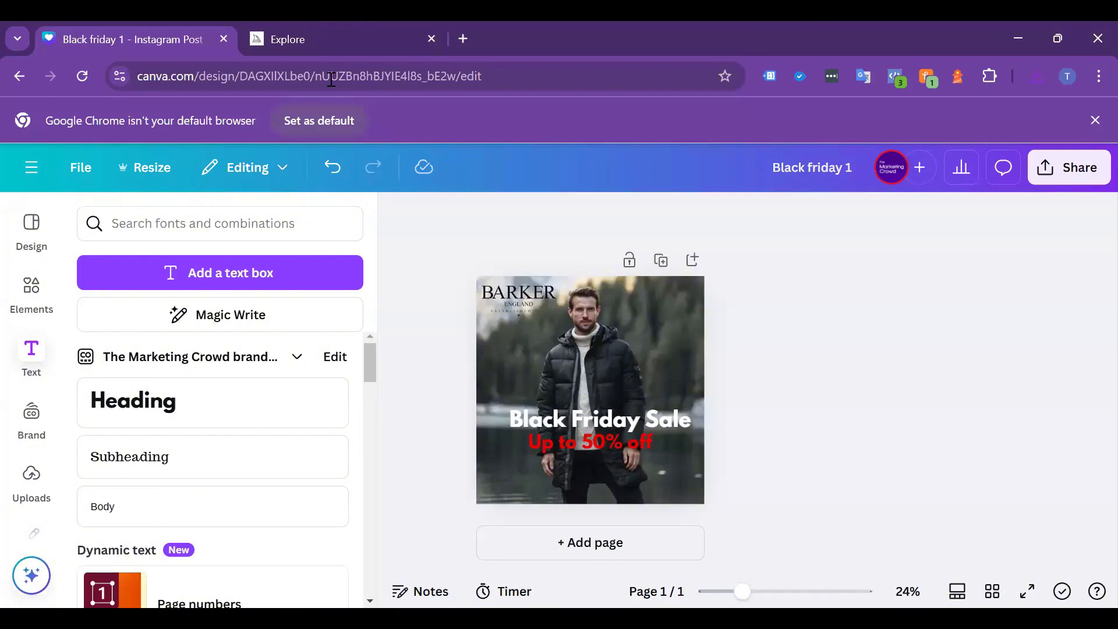
# - Return to the canva.com home page and look through the recent designs for "Black friday 1"
pyautogui.moveTo(200, 78); pyautogui.dragTo(771, 26)
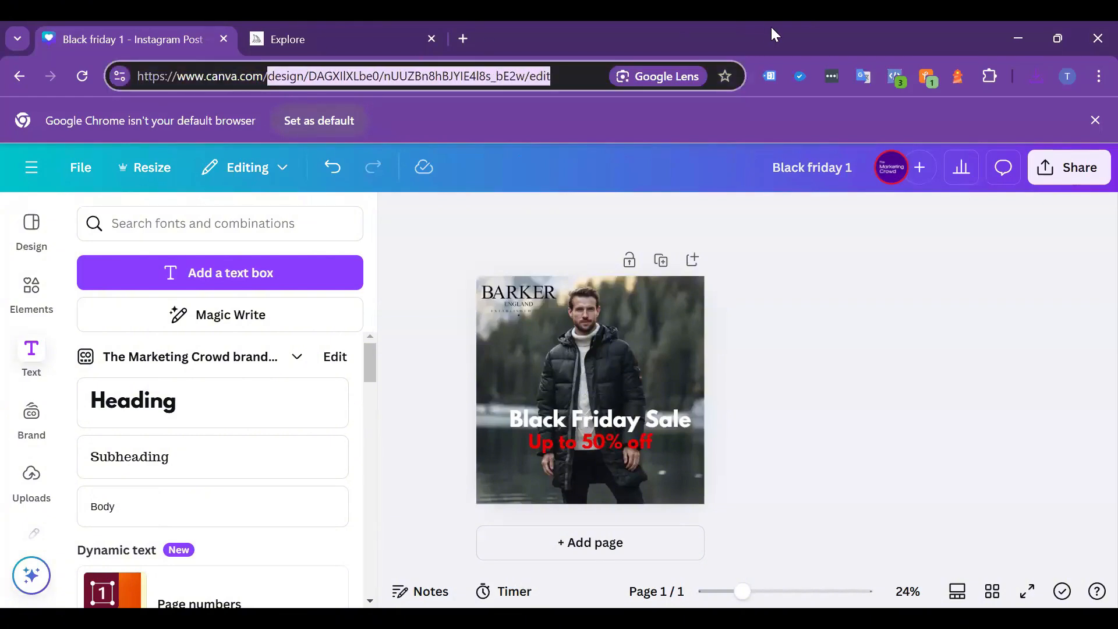
pyautogui.press('BackSpace')
pyautogui.press('Return')
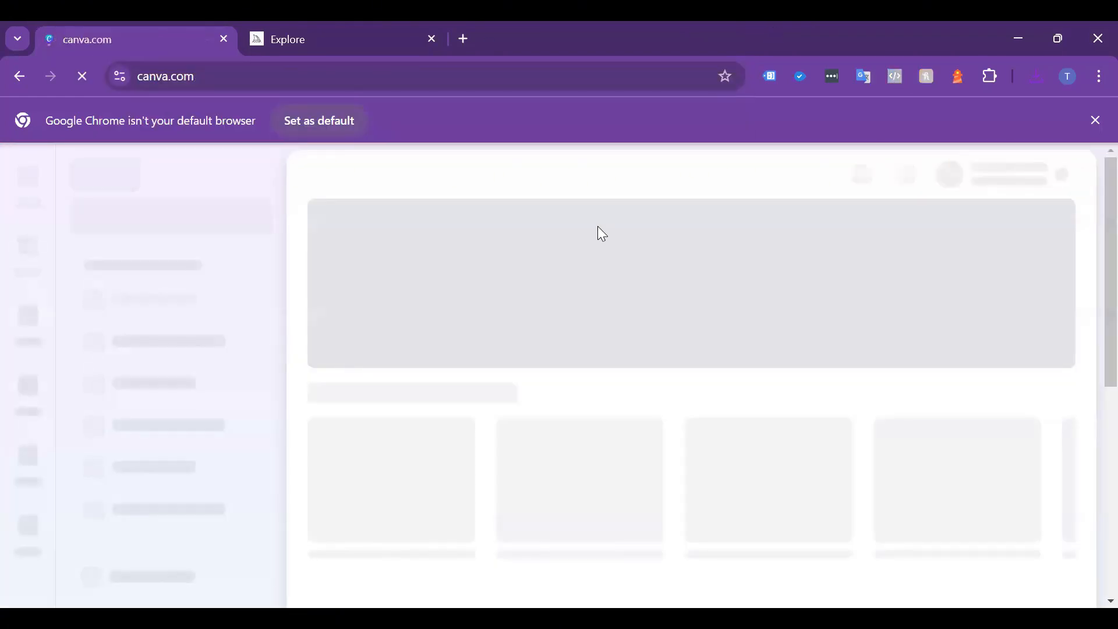
pyautogui.scroll(-1, 509, 303)
pyautogui.scroll(-8, 509, 303)
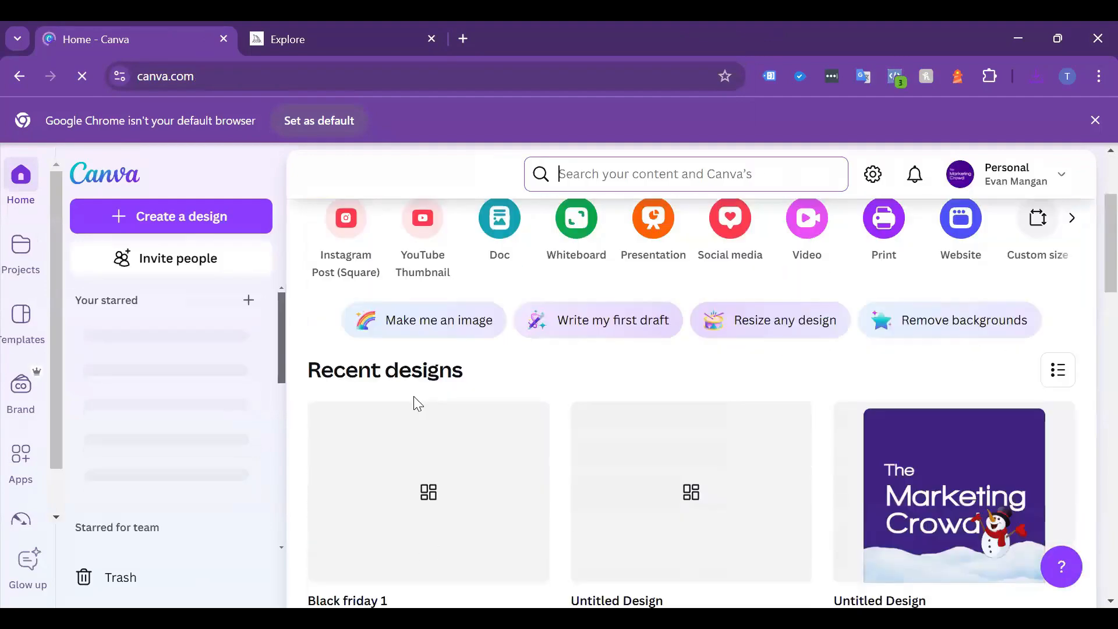
pyautogui.scroll(-15, 582, 407)
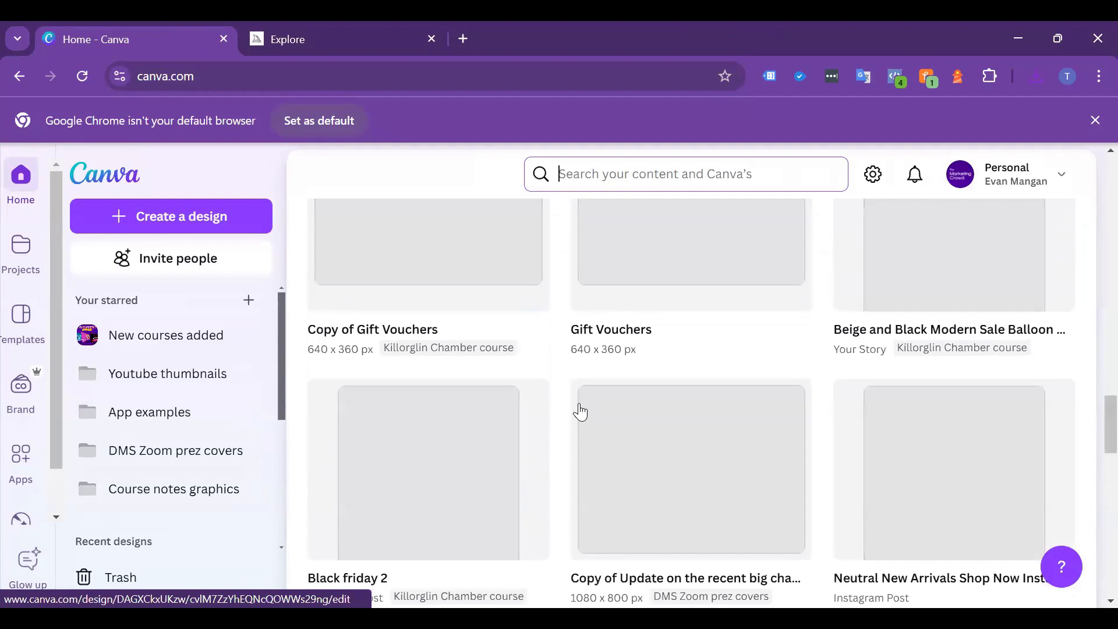
pyautogui.scroll(10, 581, 412)
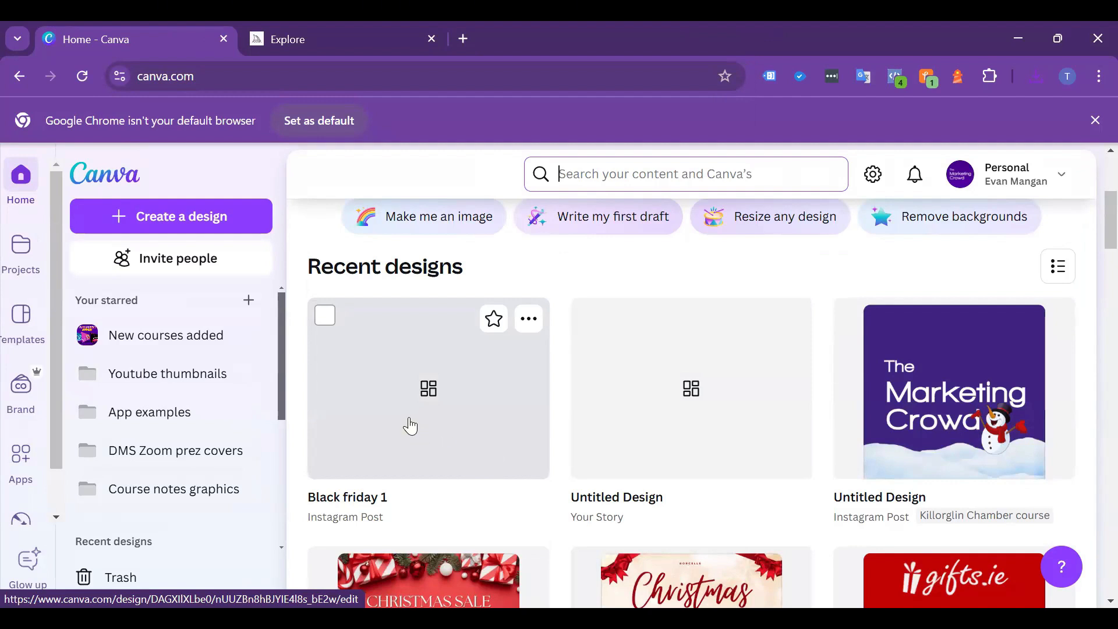
# - Open the "Black friday 1" design from the recent designs and make a copy of it
pyautogui.click(373, 420)
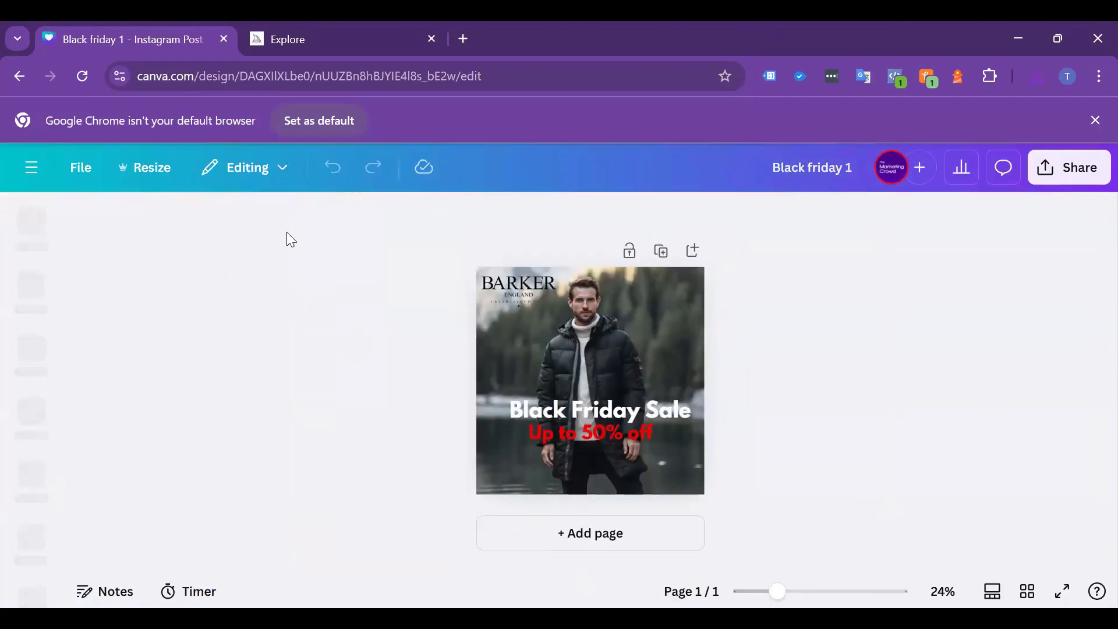
pyautogui.click(77, 172)
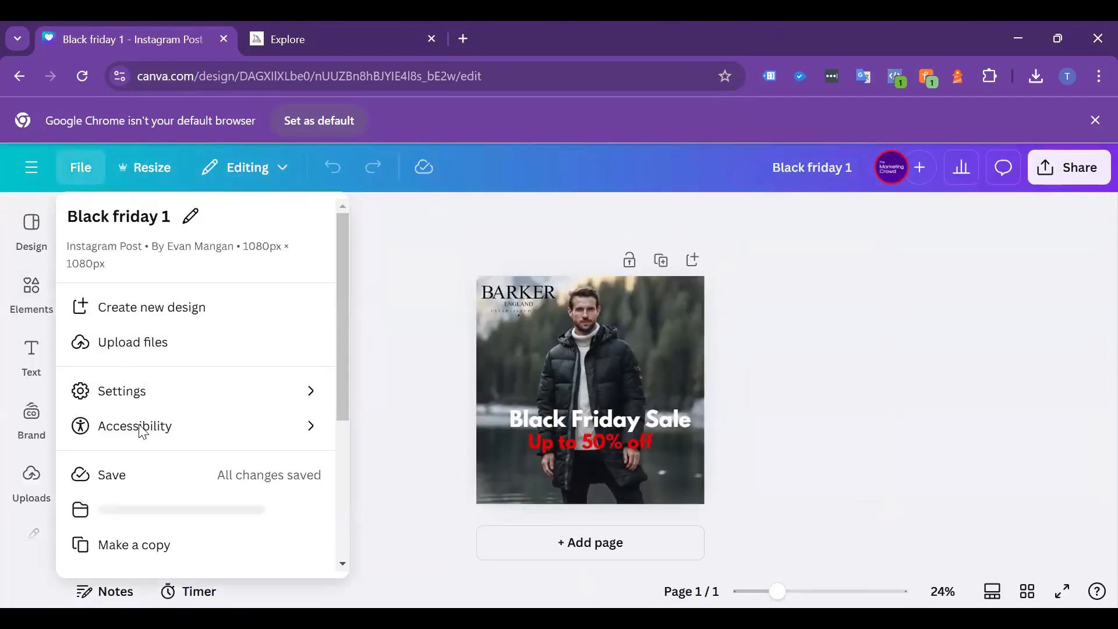
pyautogui.click(159, 545)
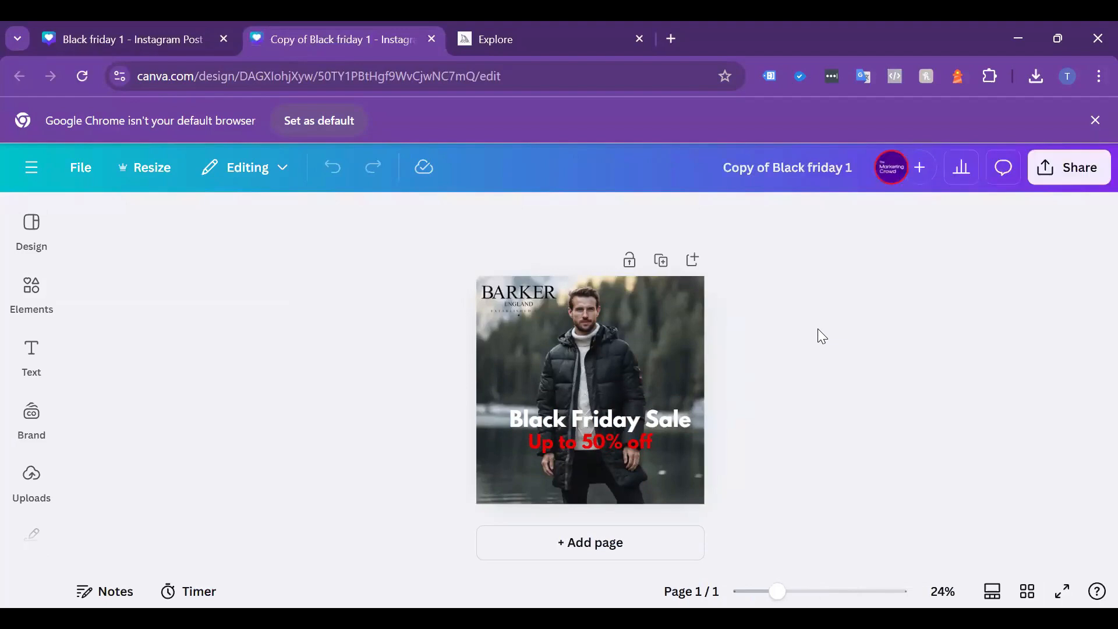
# - Delete the "Black Friday Sale" heading and the "Up to 50% off" text from the copied design
pyautogui.click(589, 421)
pyautogui.press('Delete')
pyautogui.click(614, 446)
pyautogui.press('Delete')
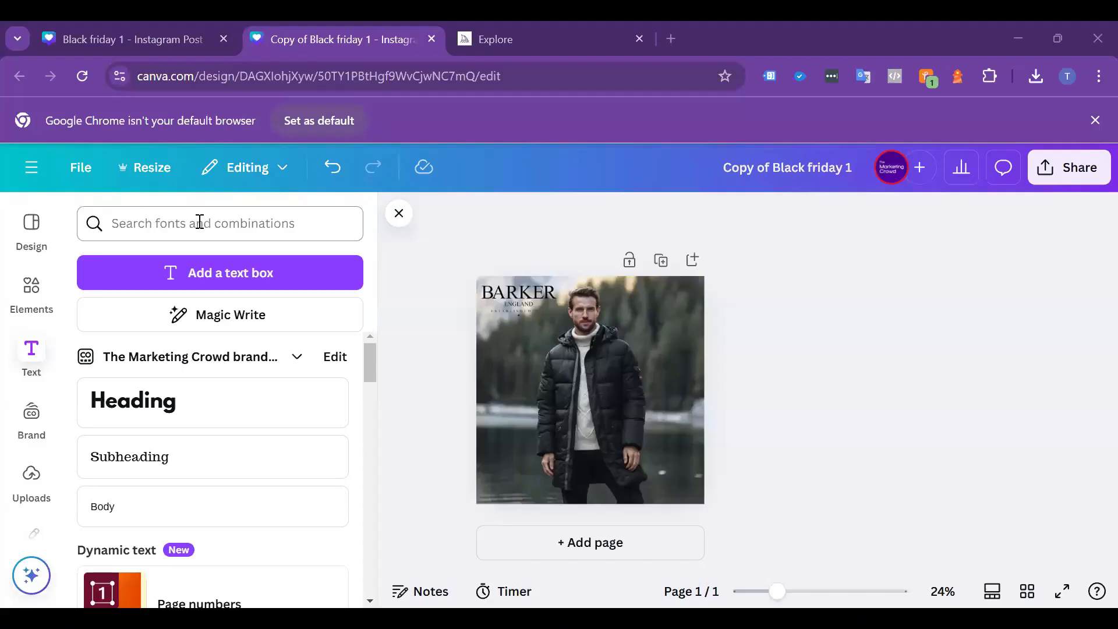
# - Search the text styles for "sale" and browse the font combinations
pyautogui.click(199, 221)
pyautogui.write('sale')
pyautogui.press('Return')
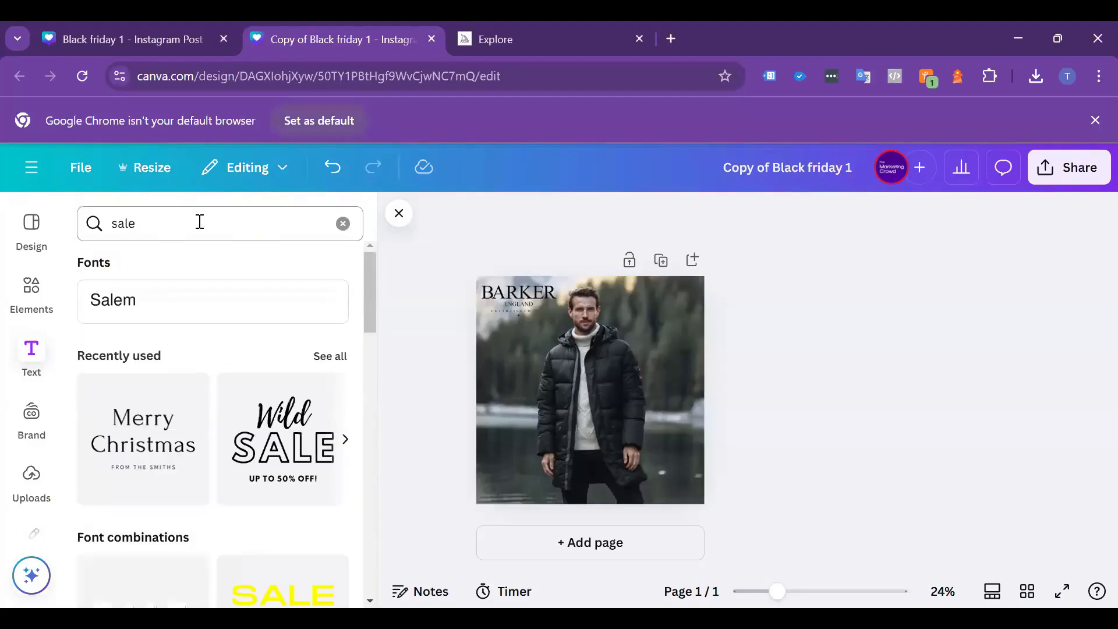
pyautogui.scroll(-3, 247, 418)
pyautogui.scroll(-2, 247, 422)
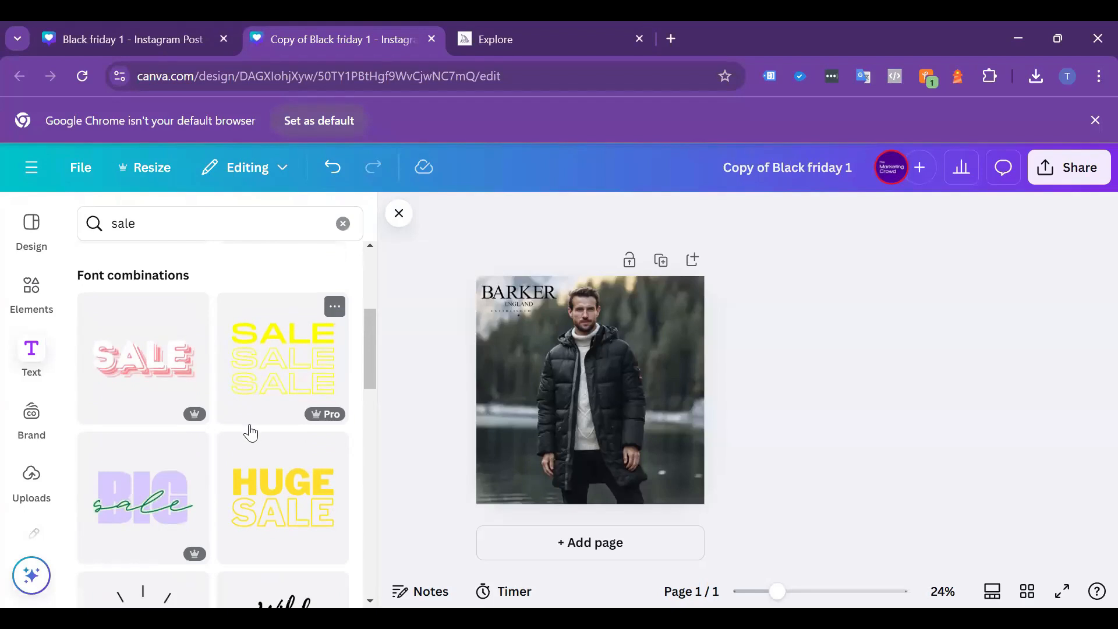
pyautogui.scroll(-2, 273, 451)
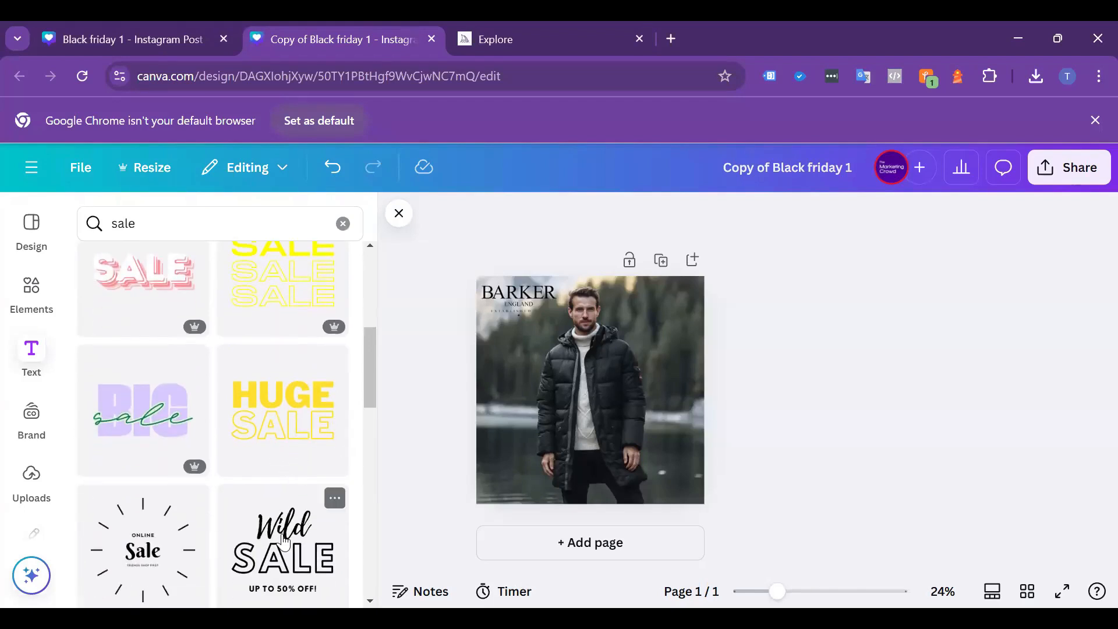
pyautogui.scroll(-2, 283, 536)
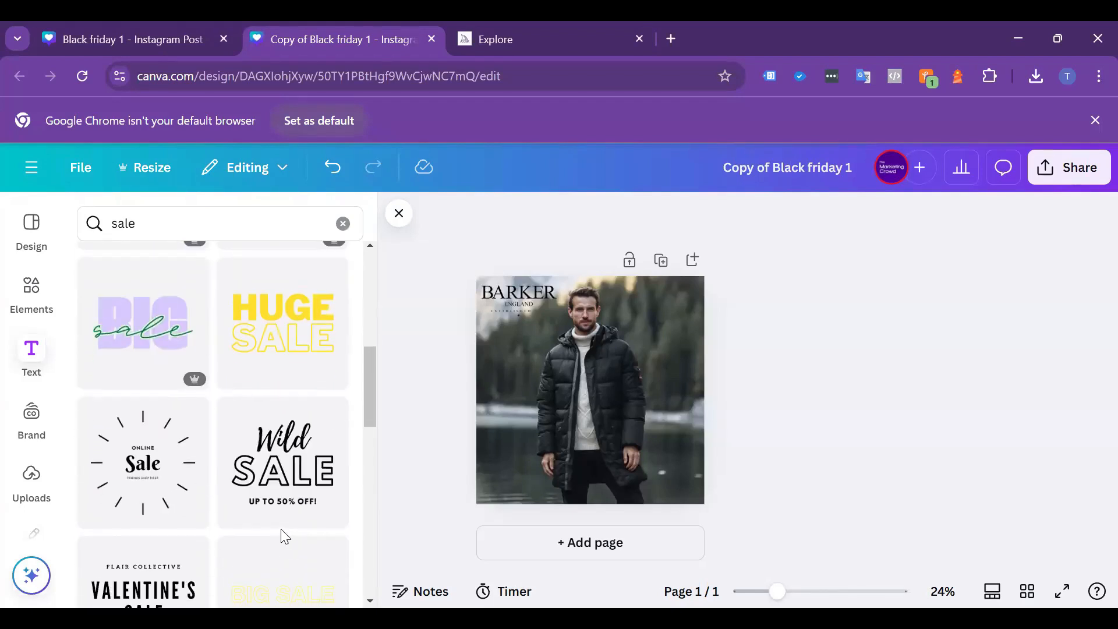
# - Add the yellow "HUGE SALE" font combination and scale it down to font size 121 over the jacket
pyautogui.click(285, 321)
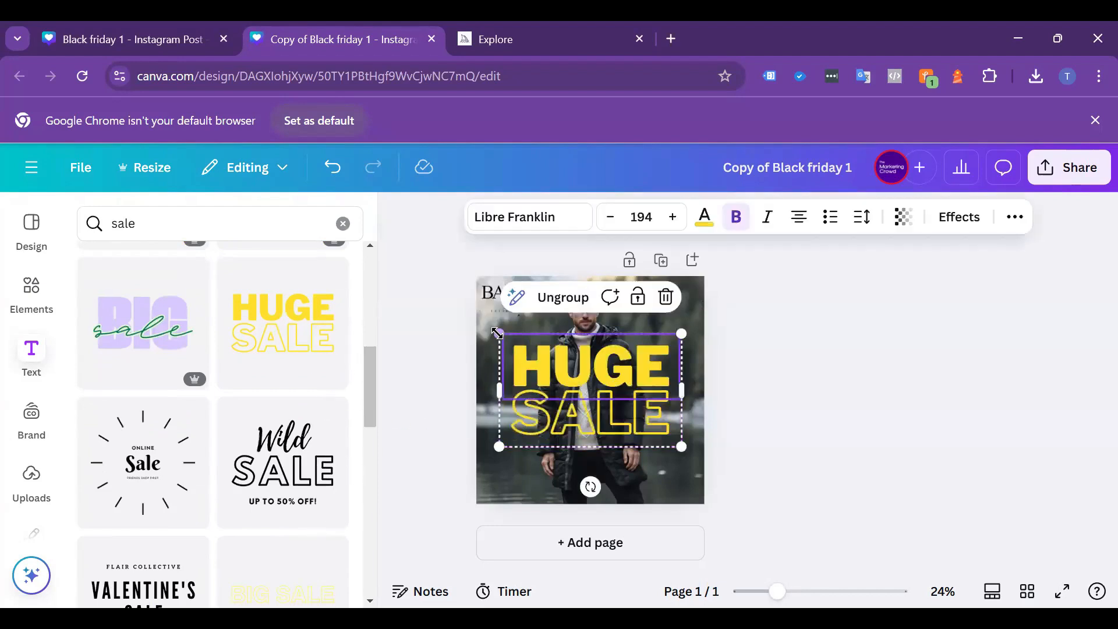
pyautogui.moveTo(497, 333); pyautogui.dragTo(573, 377)
pyautogui.click(809, 482)
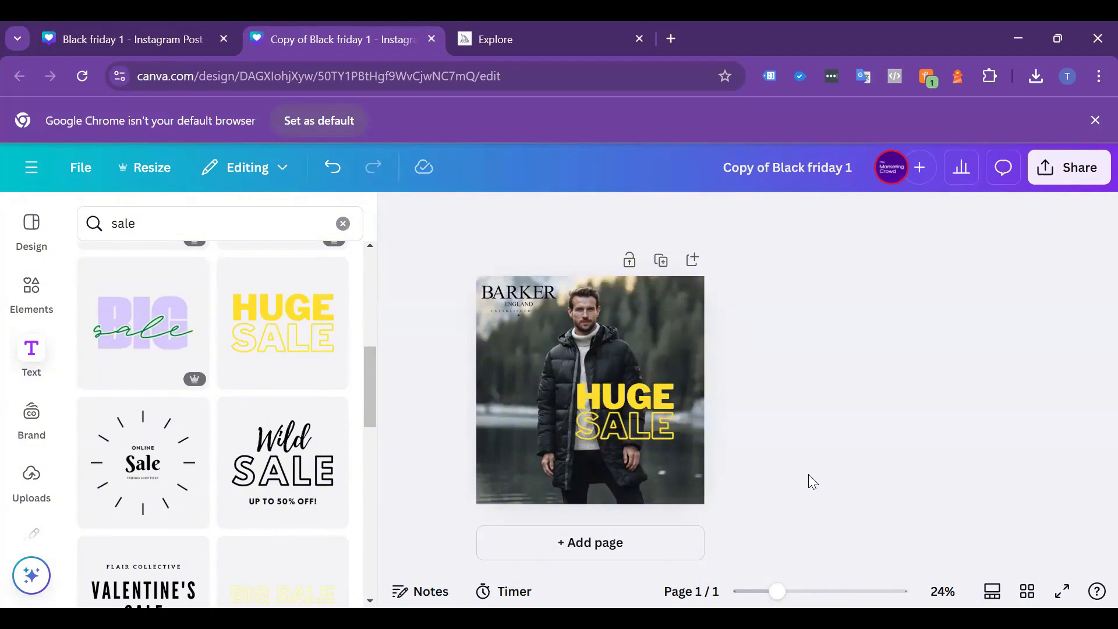
# - Replace the word "HUGE" in the yellow sale text with "MEGA"
pyautogui.click(600, 399)
pyautogui.moveTo(580, 398); pyautogui.dragTo(668, 395)
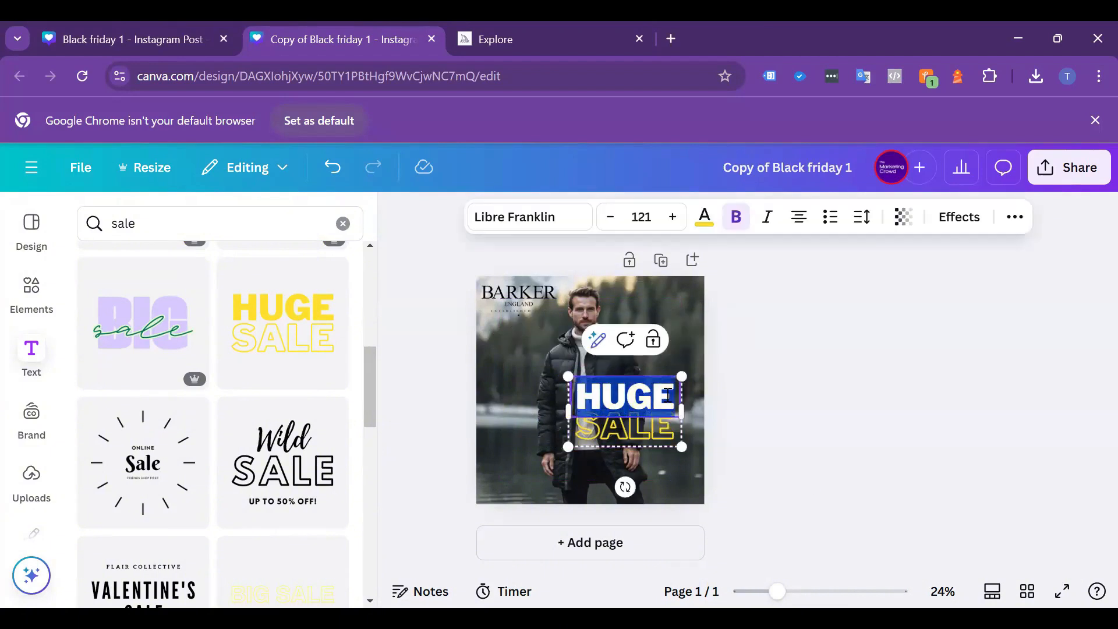
pyautogui.write('MEGA')
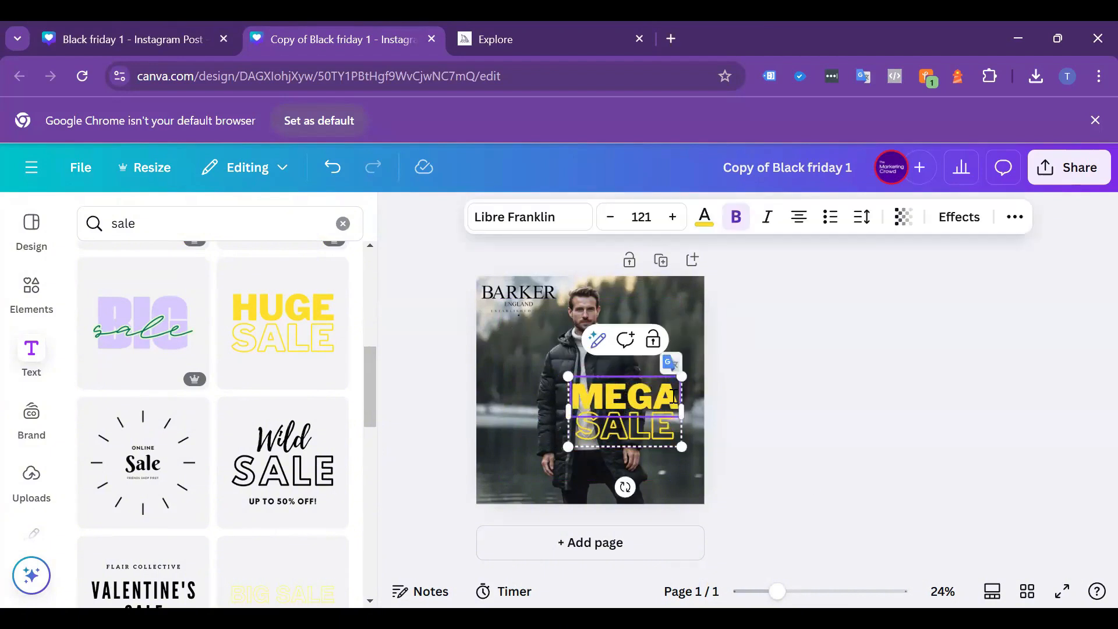
pyautogui.click(757, 426)
# - Recolour the word "MEGA" in the red brand colour and delete the whole "MEGA SALE" text group
pyautogui.click(631, 401)
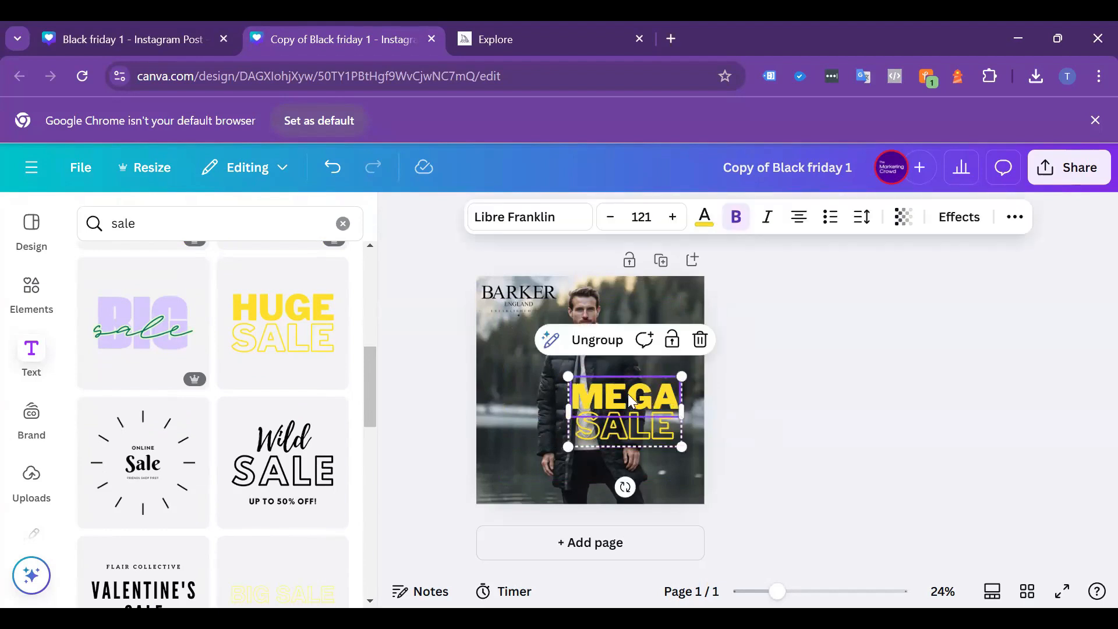
pyautogui.click(586, 390)
pyautogui.moveTo(574, 396); pyautogui.dragTo(679, 395)
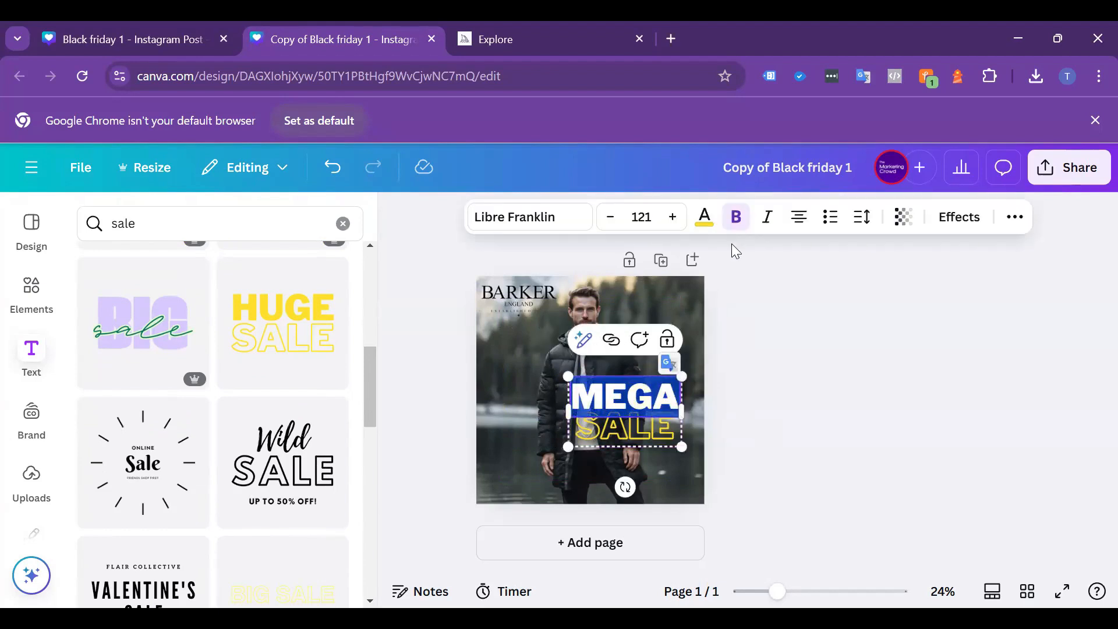
pyautogui.click(704, 218)
pyautogui.scroll(-3, 167, 431)
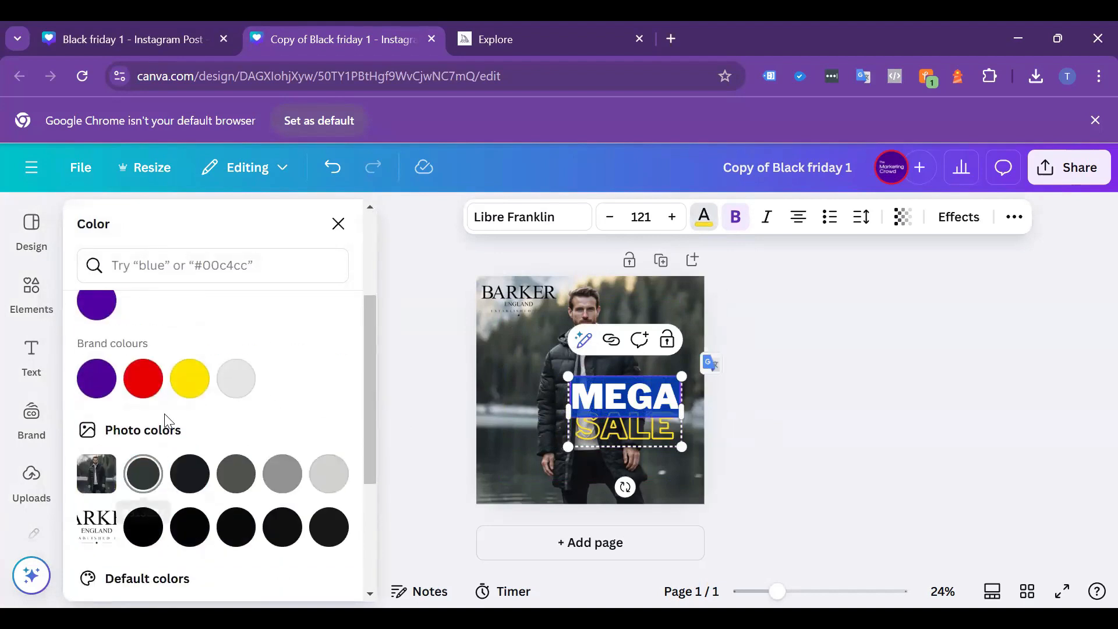
pyautogui.click(143, 378)
pyautogui.click(779, 533)
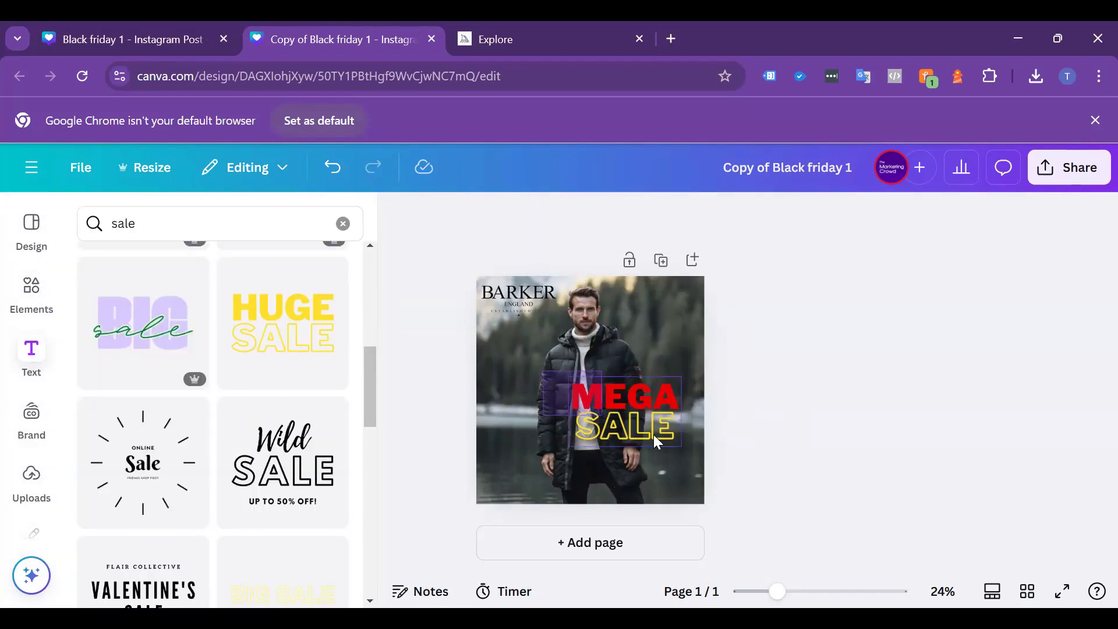
pyautogui.click(692, 454)
pyautogui.press('Delete')
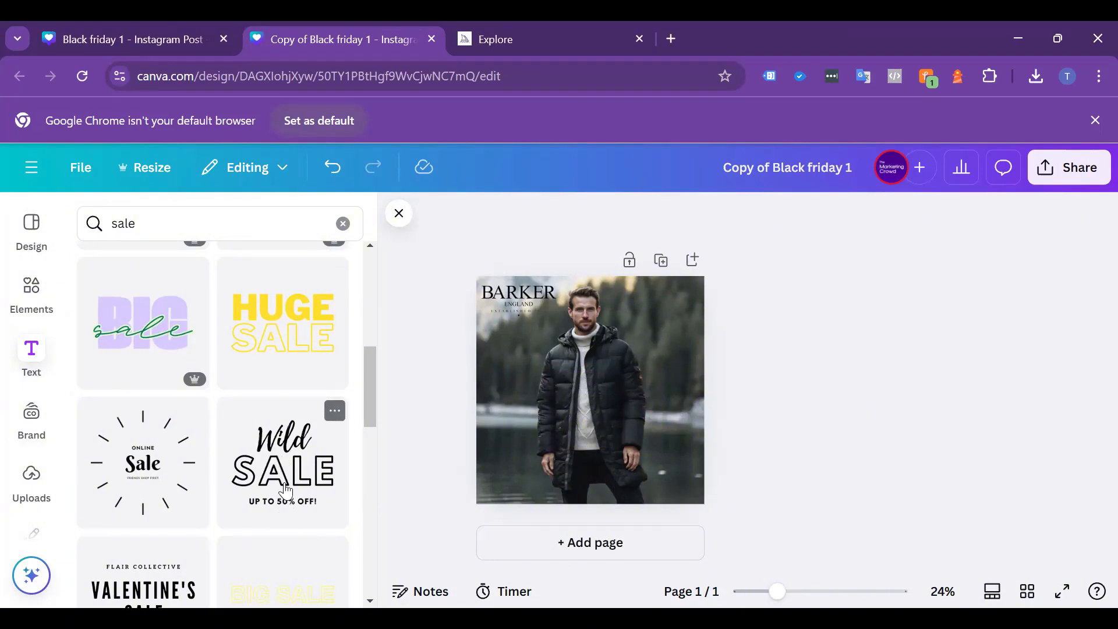
# - Add the "Wild SALE" font combination and scale it down over the jacket so "SALE" has font size 92.5
pyautogui.click(269, 466)
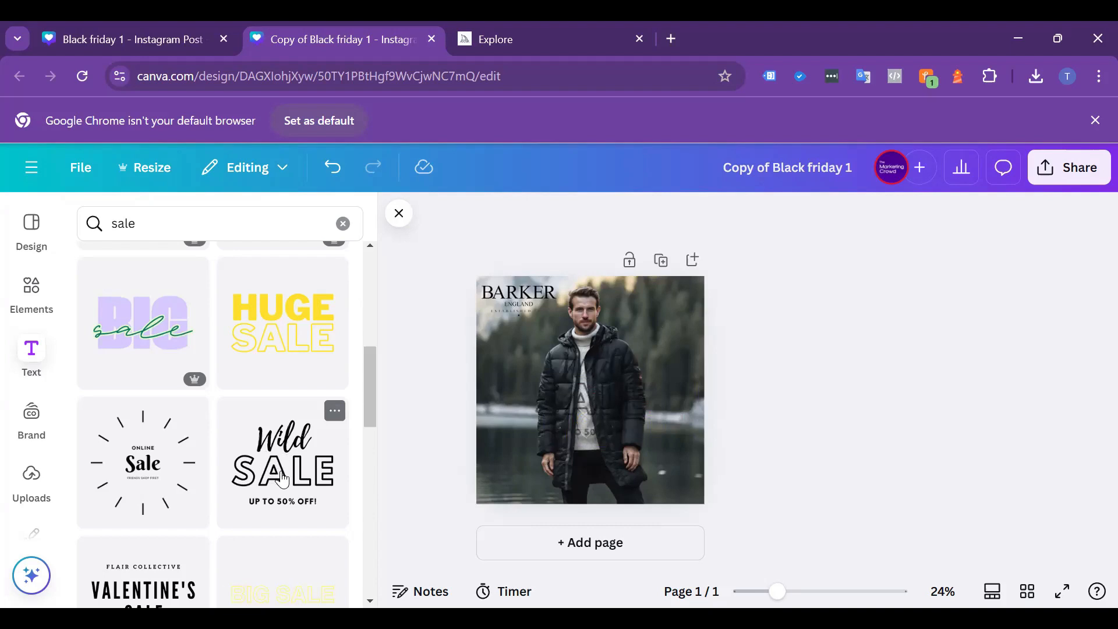
pyautogui.moveTo(502, 346); pyautogui.dragTo(551, 370)
pyautogui.click(623, 402)
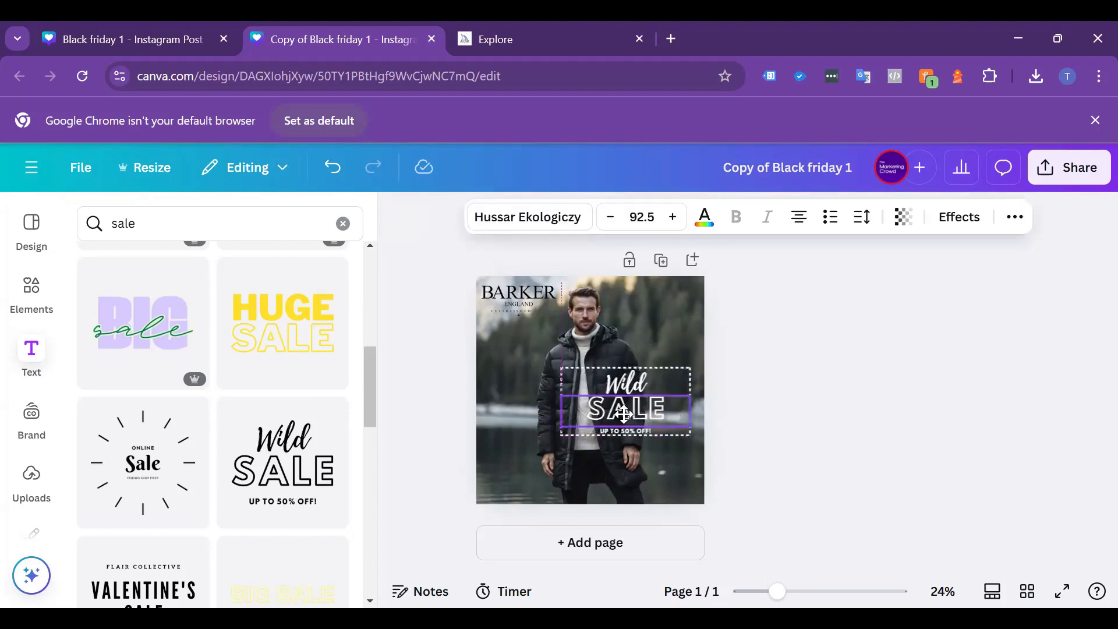
# - Replace the script word "Wild" in the sale text with "Winter"
pyautogui.doubleClick(623, 386)
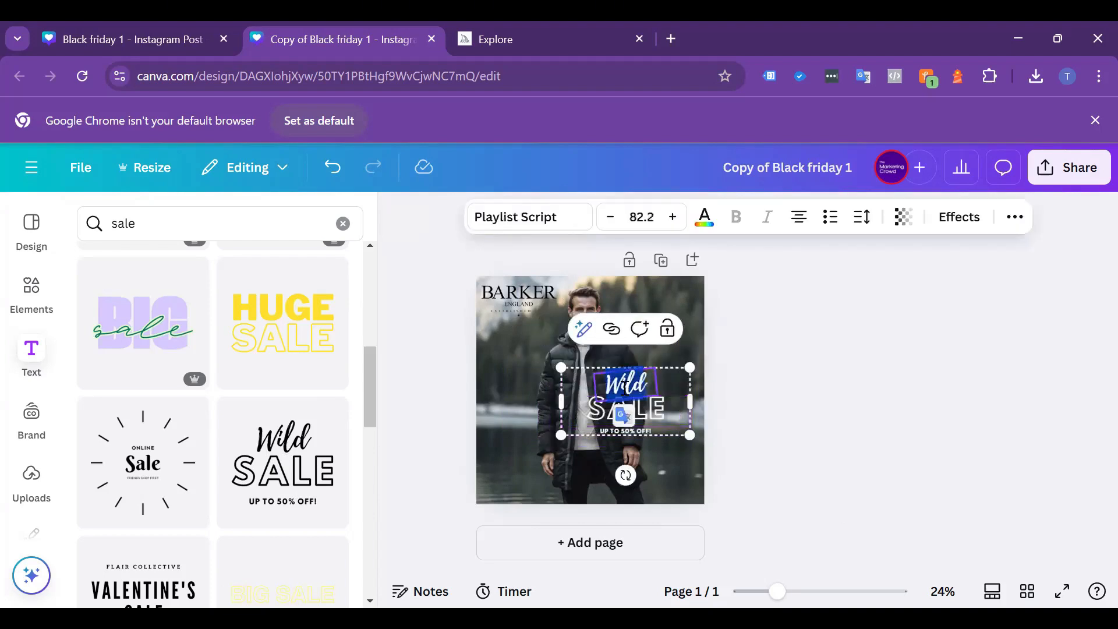
pyautogui.write('winter')
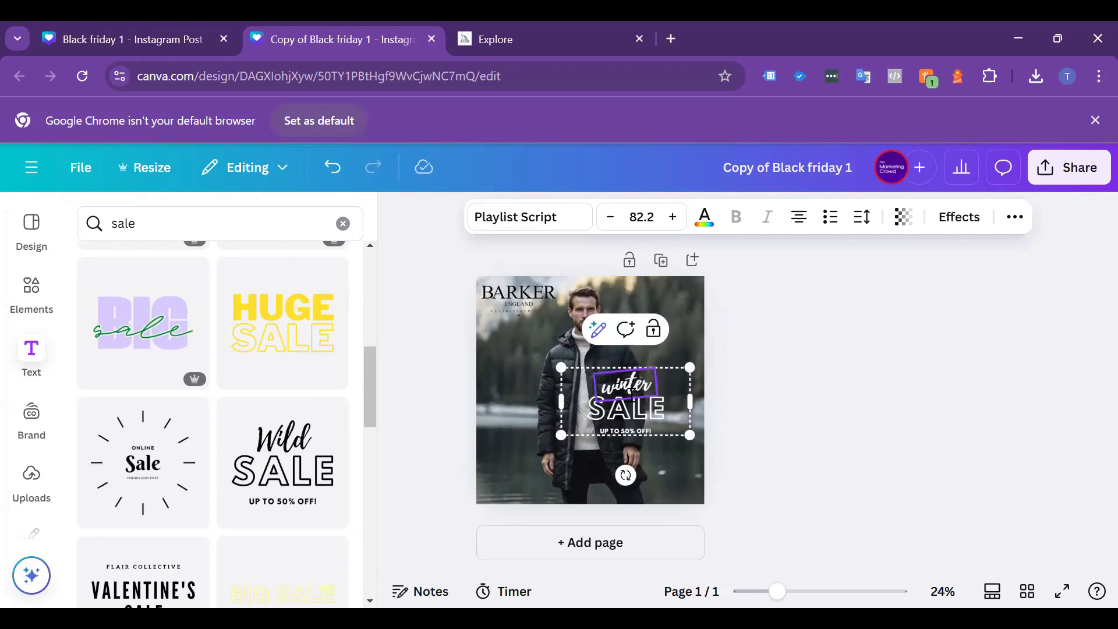
pyautogui.doubleClick(631, 391)
pyautogui.write('Winter')
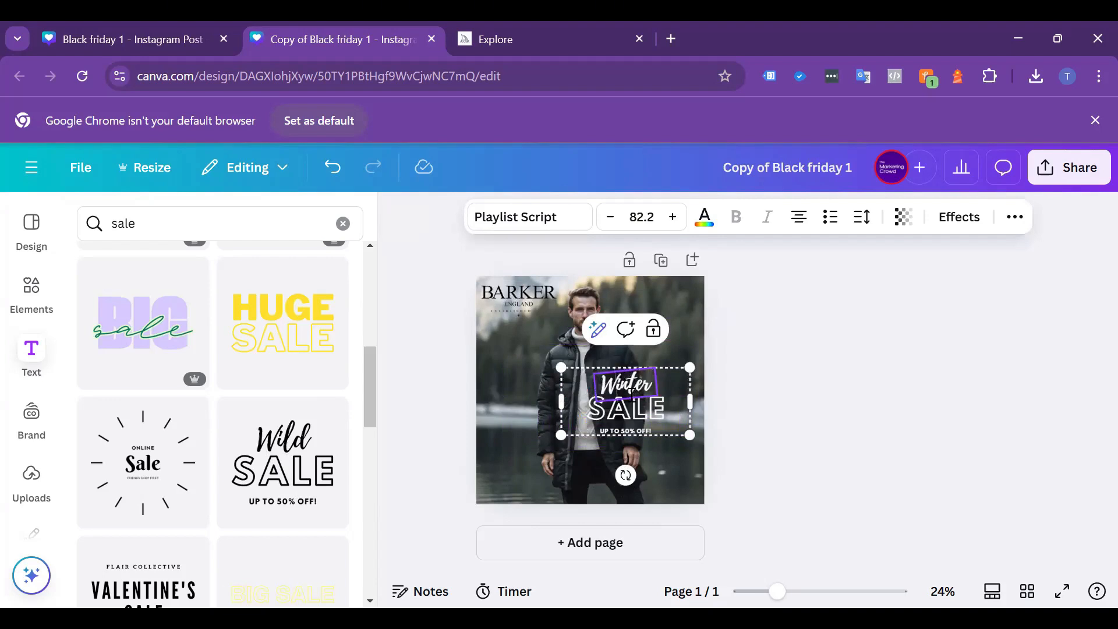
pyautogui.click(762, 431)
# - Replace the script word "Winter" above "SALE" with "Black friday"
pyautogui.doubleClick(623, 385)
pyautogui.moveTo(603, 384); pyautogui.dragTo(657, 391)
pyautogui.write('B')
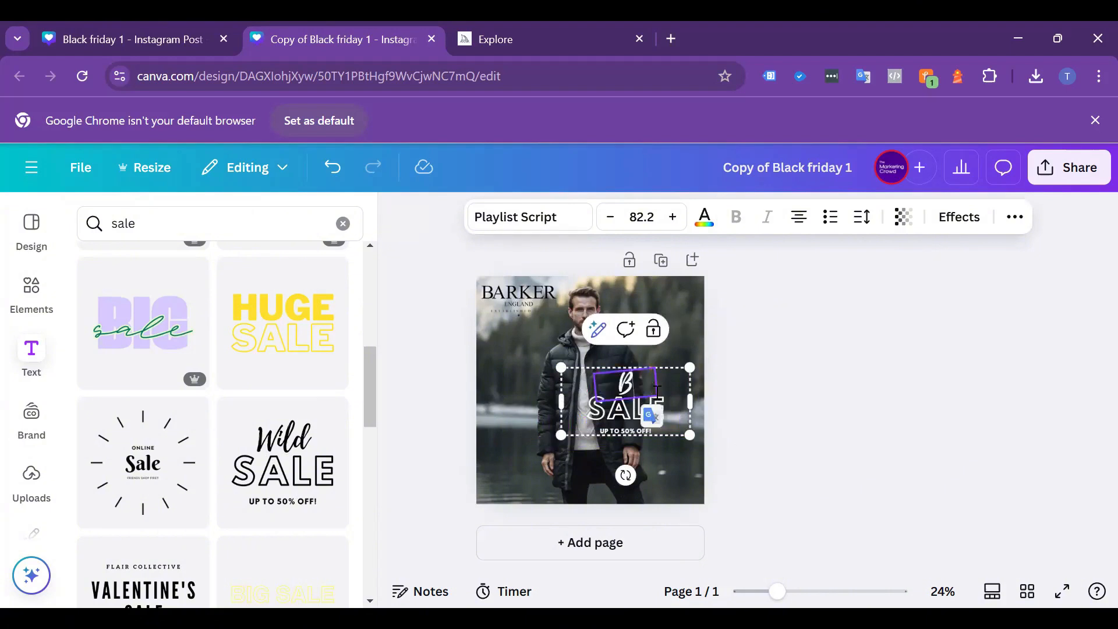
pyautogui.write('lack friday')
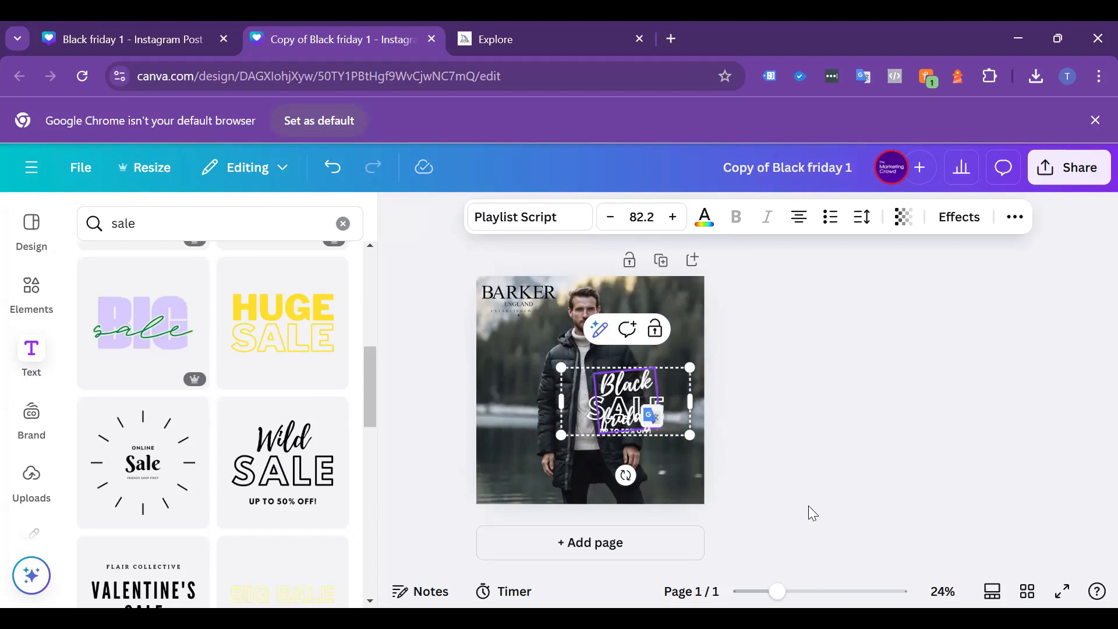
pyautogui.click(780, 475)
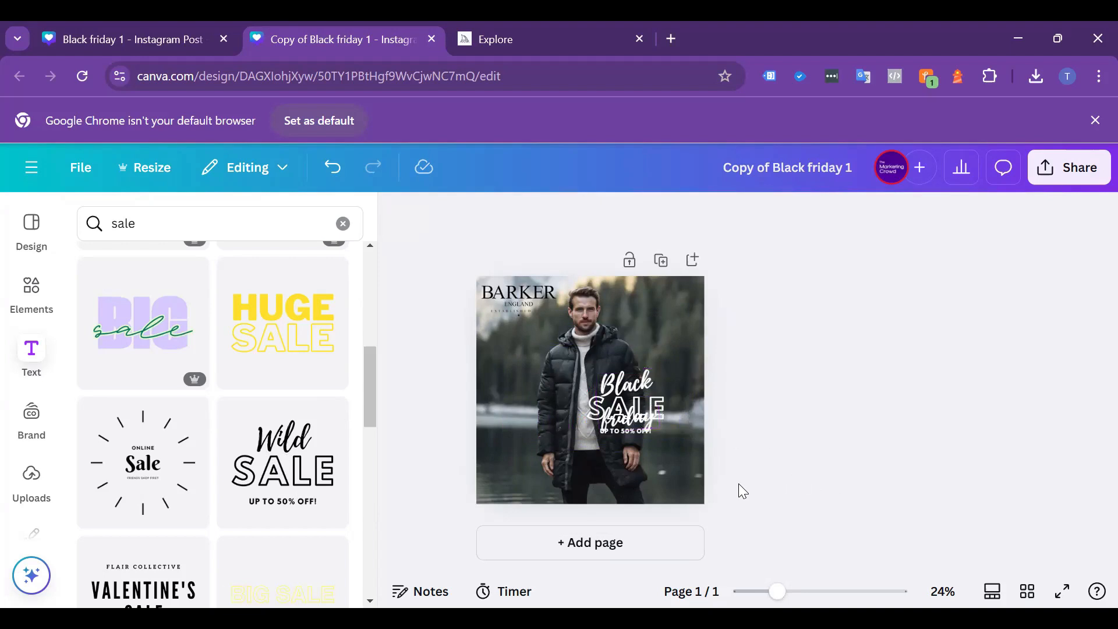
# - Ungroup the sale text, widen the "Black friday" text box to fit on one line and place it just above "SALE"
pyautogui.click(644, 433)
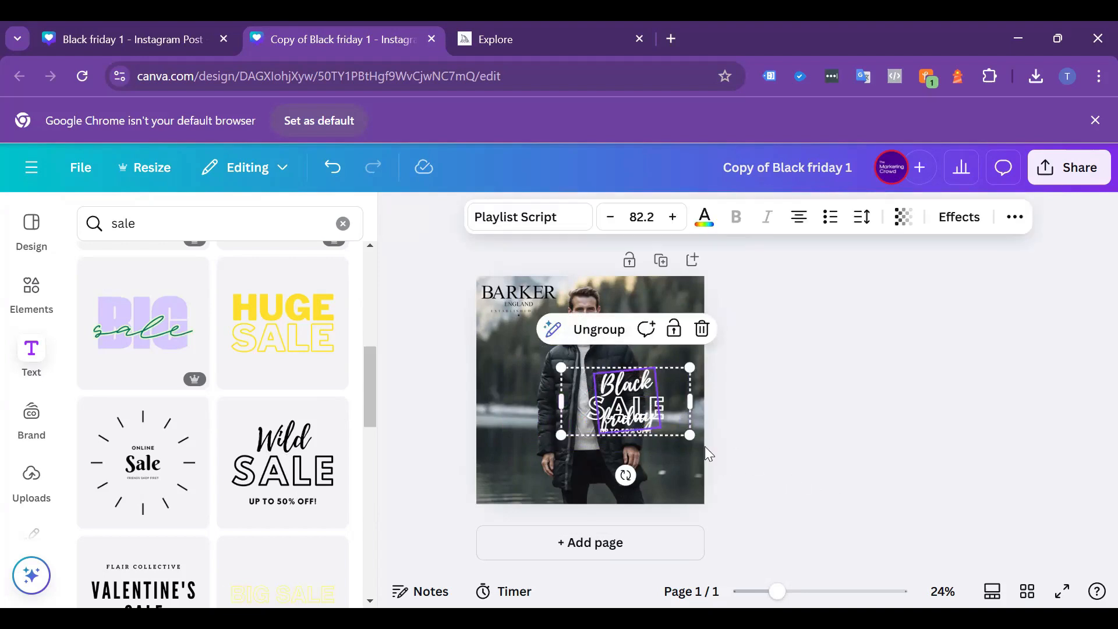
pyautogui.click(652, 397)
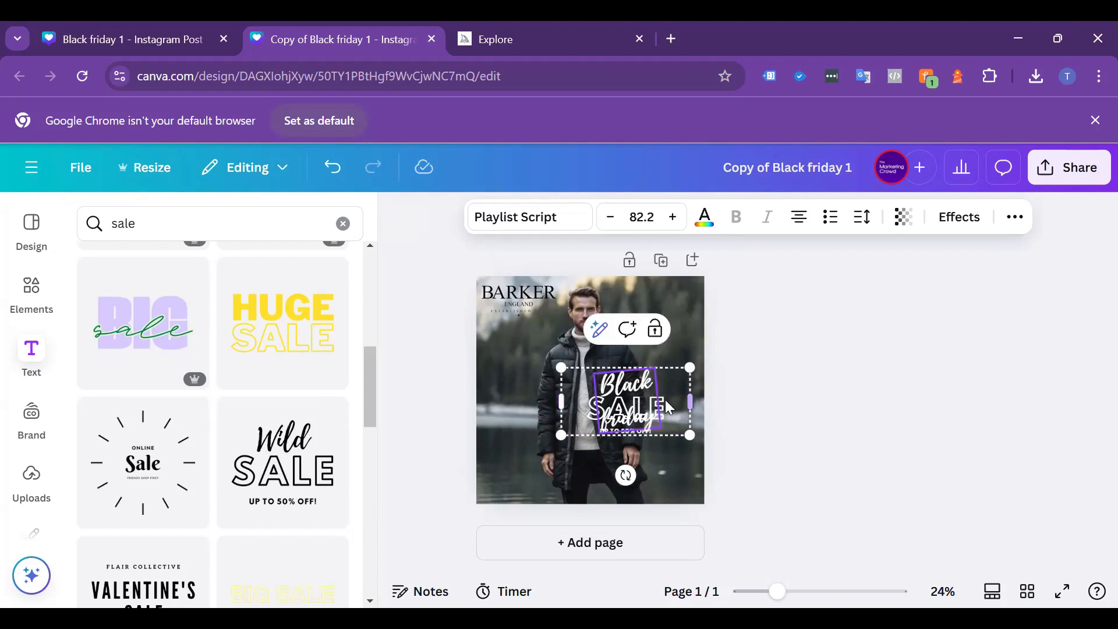
pyautogui.click(784, 451)
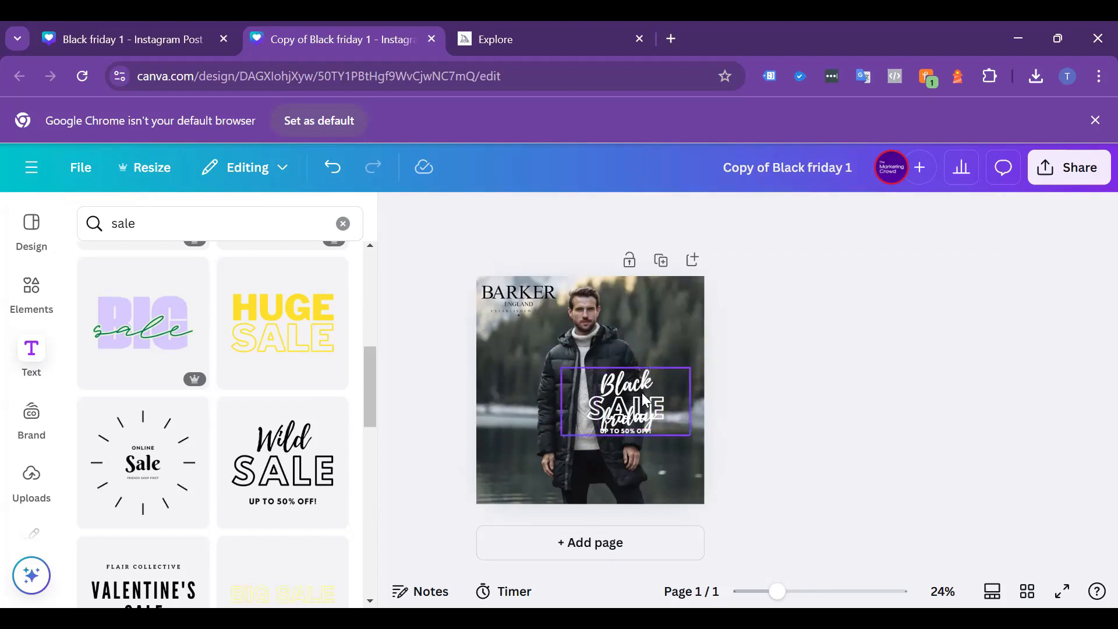
pyautogui.click(641, 390)
pyautogui.click(602, 338)
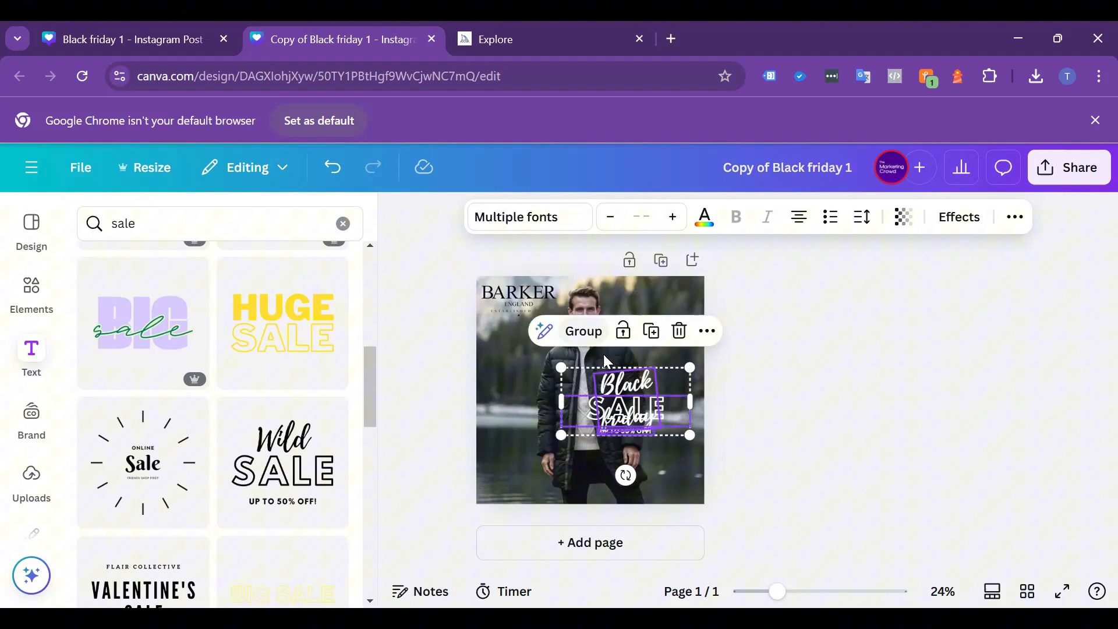
pyautogui.click(814, 441)
pyautogui.click(641, 388)
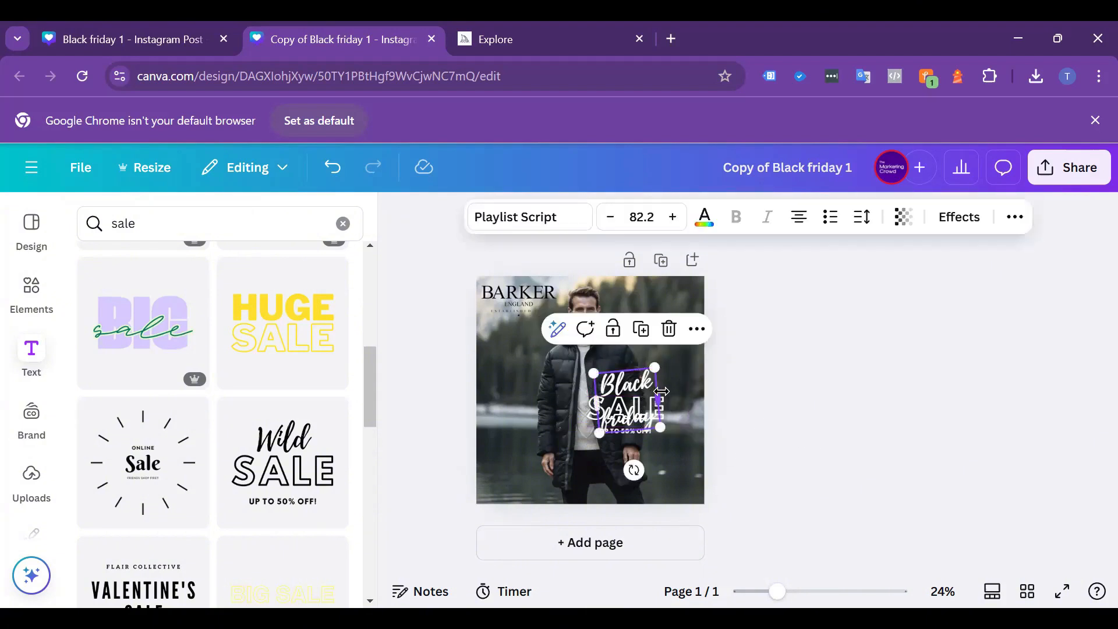
pyautogui.moveTo(658, 395); pyautogui.dragTo(635, 377)
pyautogui.click(836, 442)
# - Capitalise the "f" in the script text so it reads "Black Friday"
pyautogui.doubleClick(635, 377)
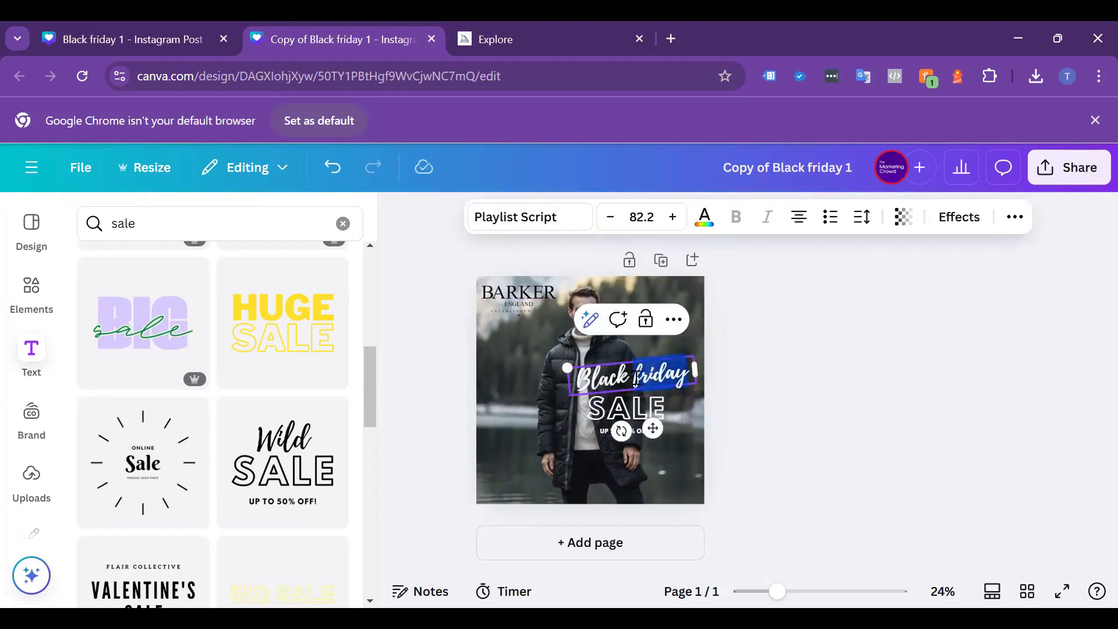
pyautogui.press('Escape')
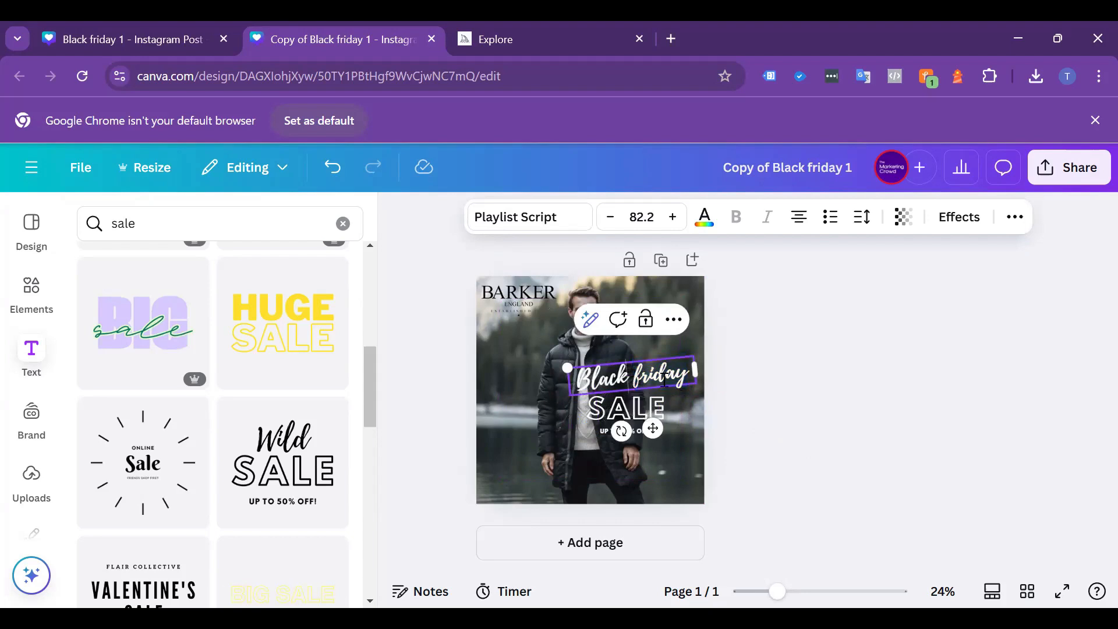
pyautogui.press('Right')
pyautogui.press('Delete')
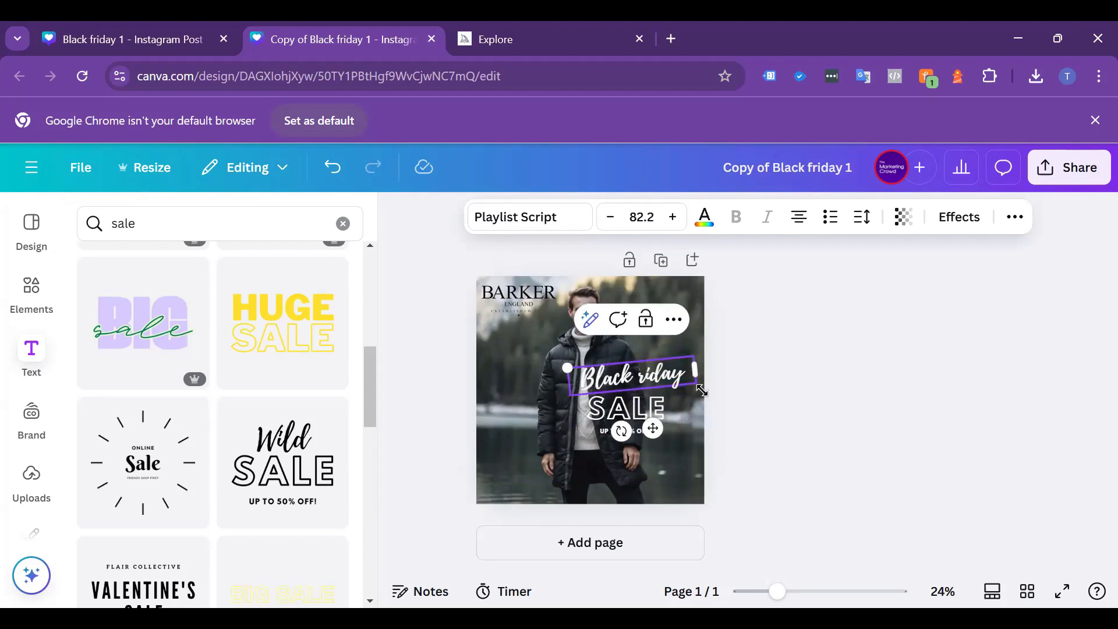
pyautogui.write('F')
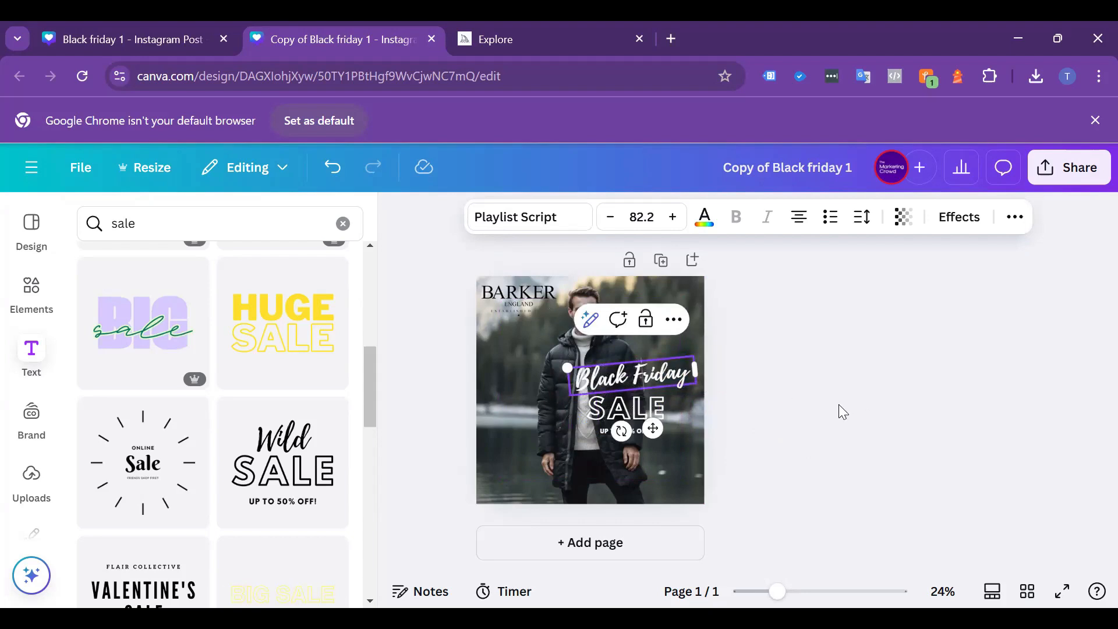
pyautogui.click(826, 402)
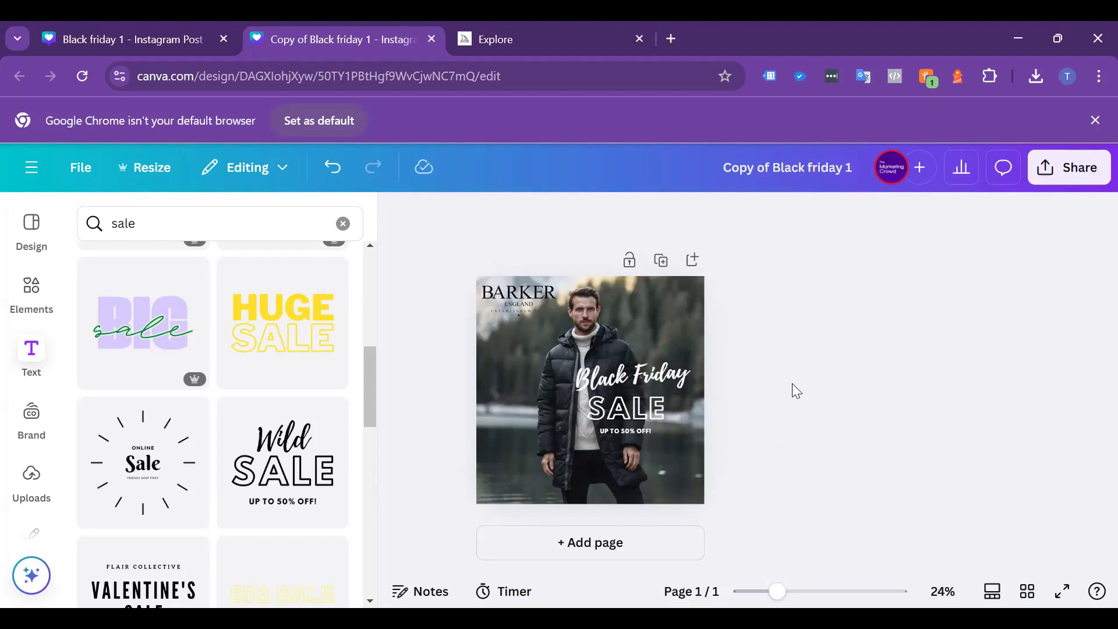
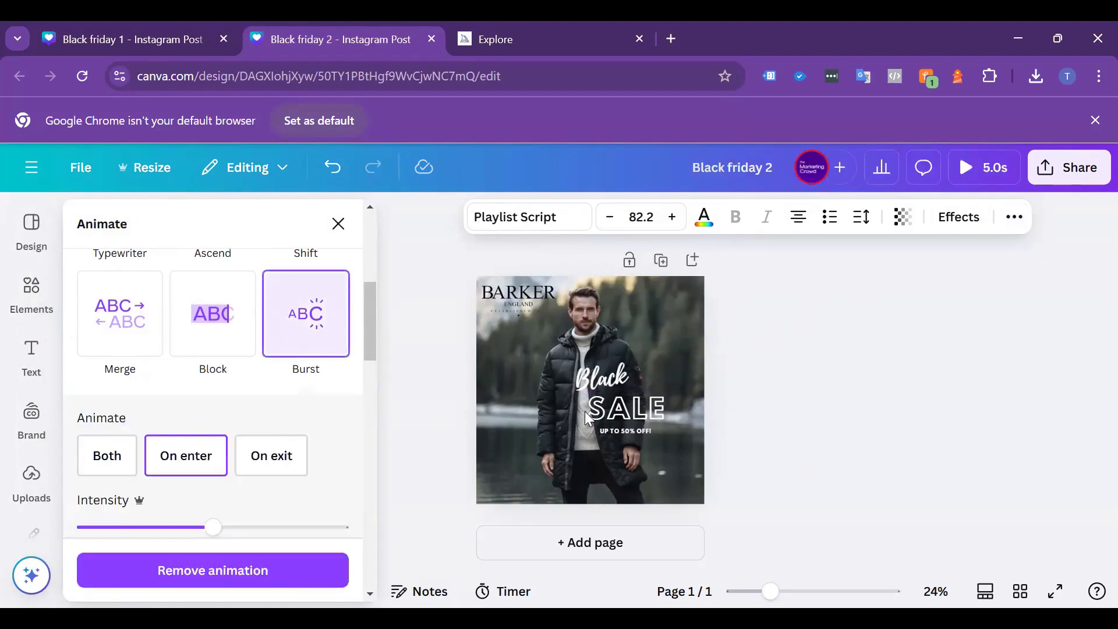
# - Apply the Bounce text animation to the outlined "SALE" text
pyautogui.click(622, 413)
pyautogui.scroll(-3, 272, 419)
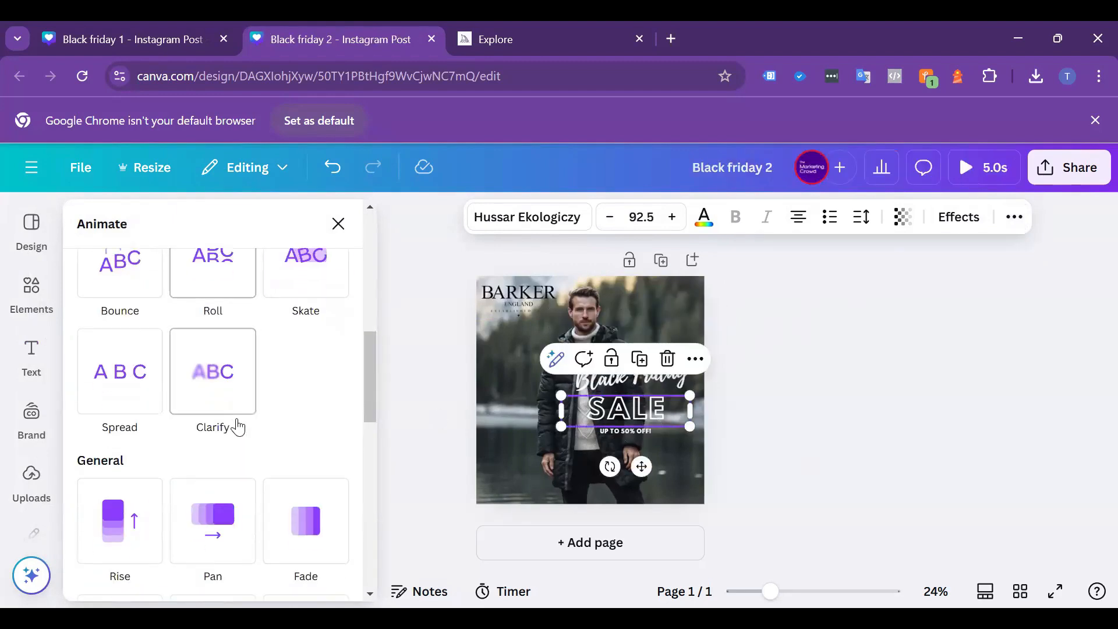
pyautogui.click(126, 285)
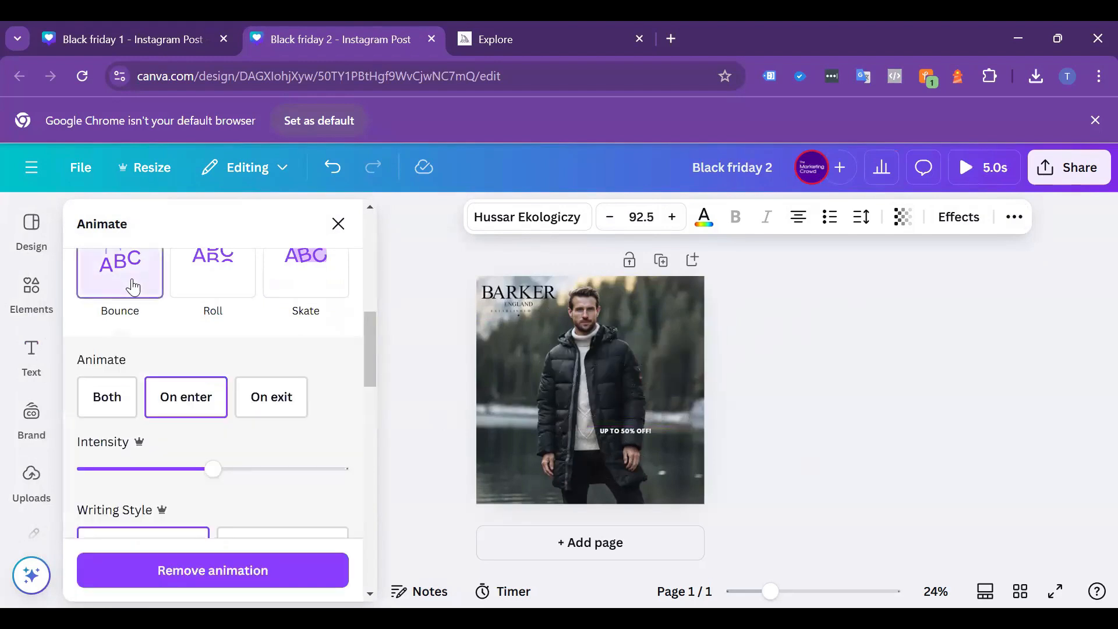
# - Apply the Wiggle add-on effect to the "UP TO 50% OFF!" text
pyautogui.click(615, 432)
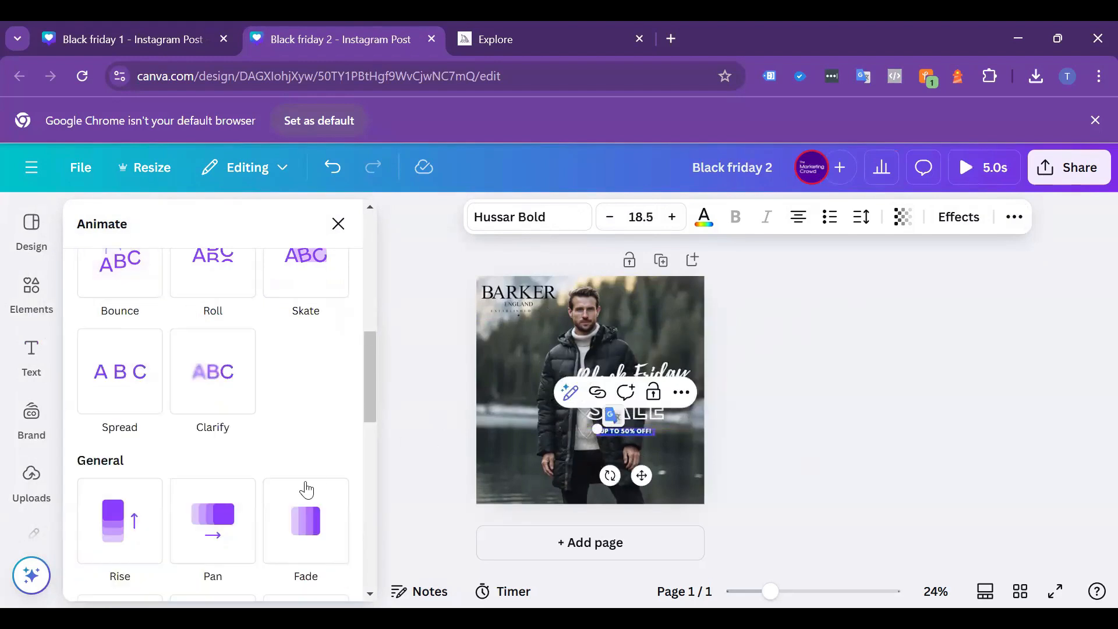
pyautogui.scroll(-6, 277, 499)
pyautogui.scroll(-5, 279, 500)
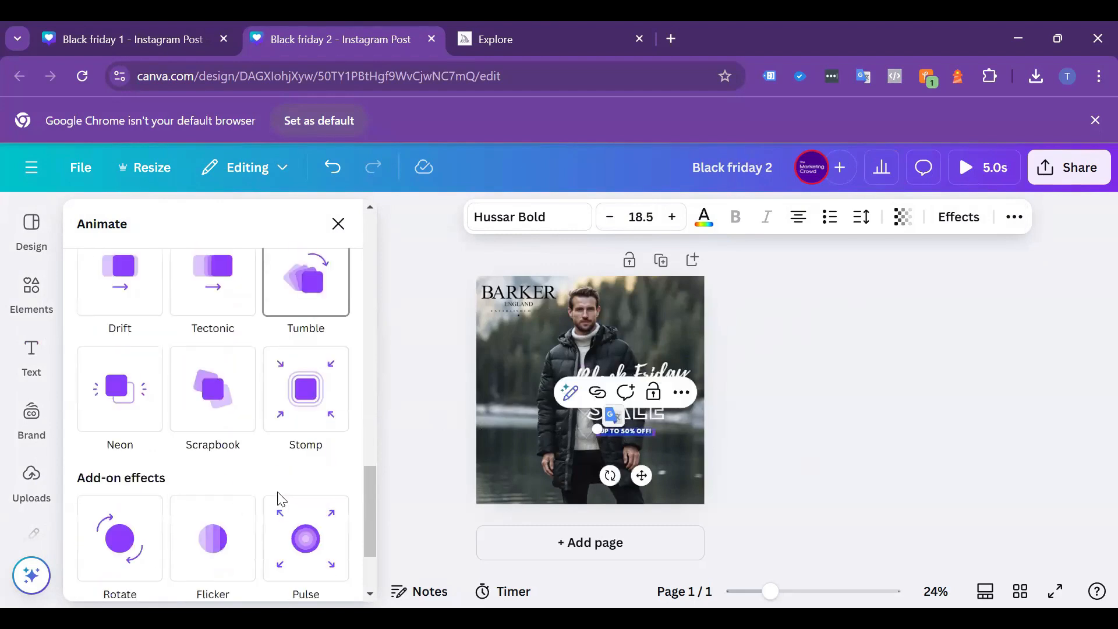
pyautogui.click(118, 536)
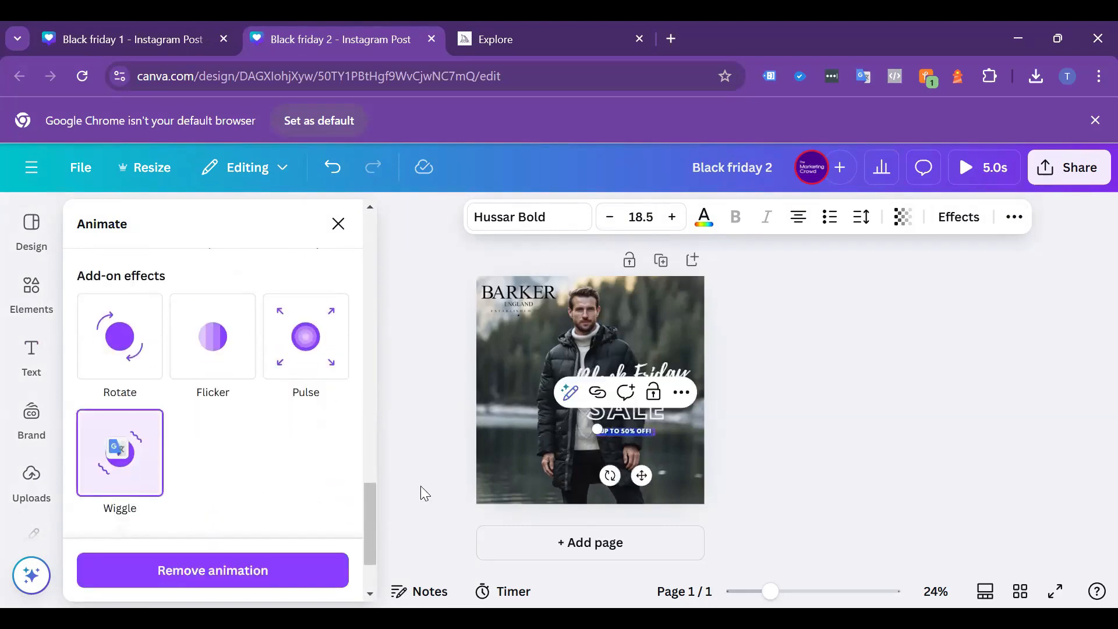
pyautogui.click(795, 454)
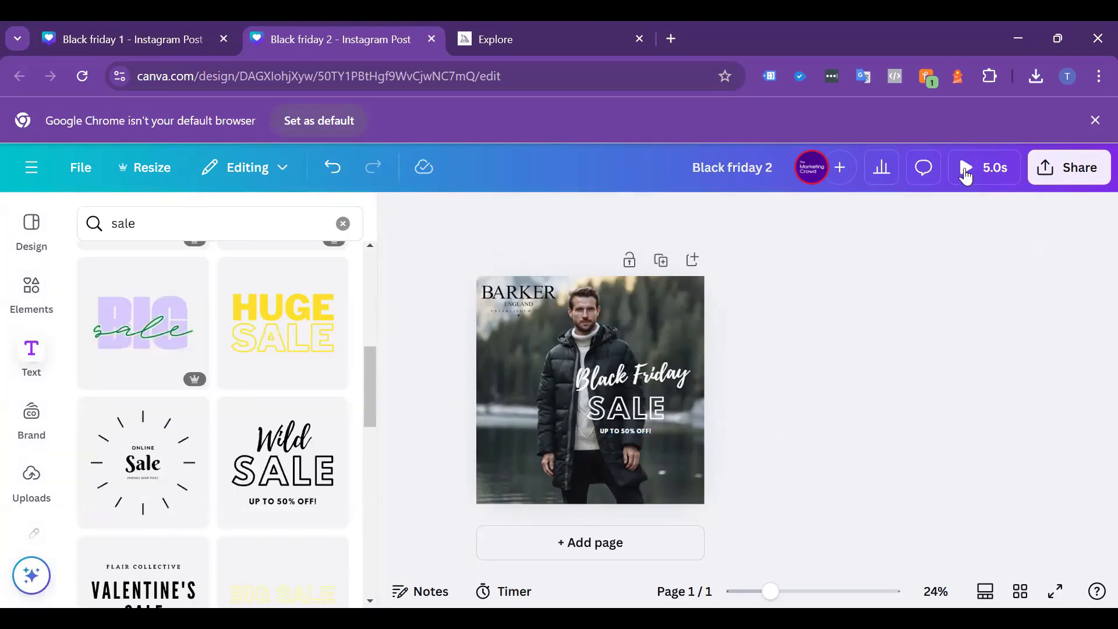
# - Preview the animated post and check its download options with MP4 Video as the file type
pyautogui.click(973, 168)
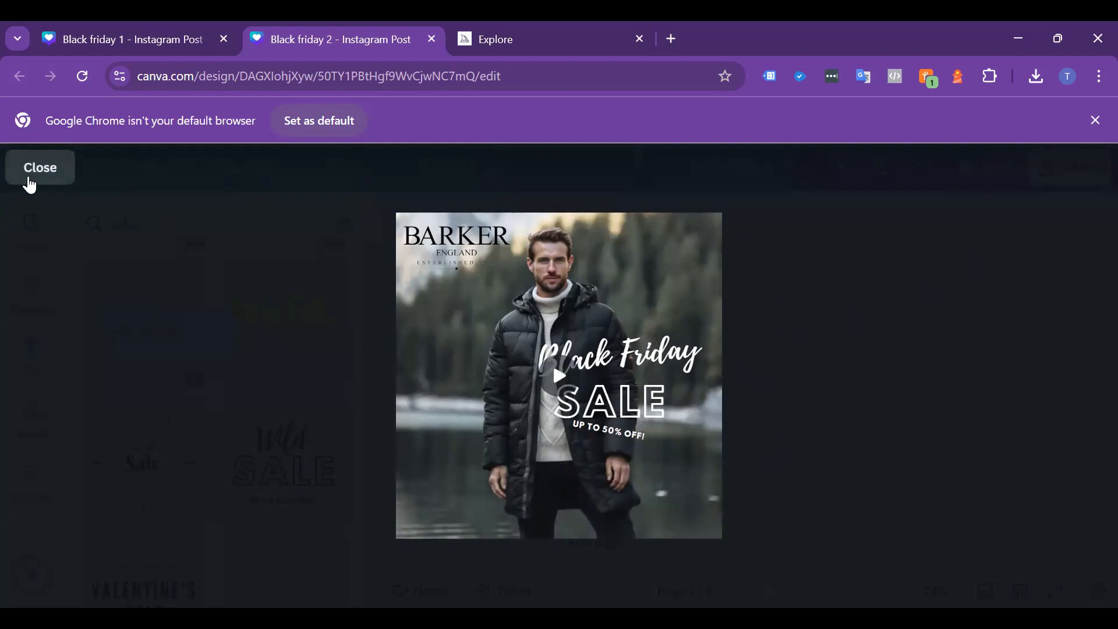
pyautogui.click(30, 185)
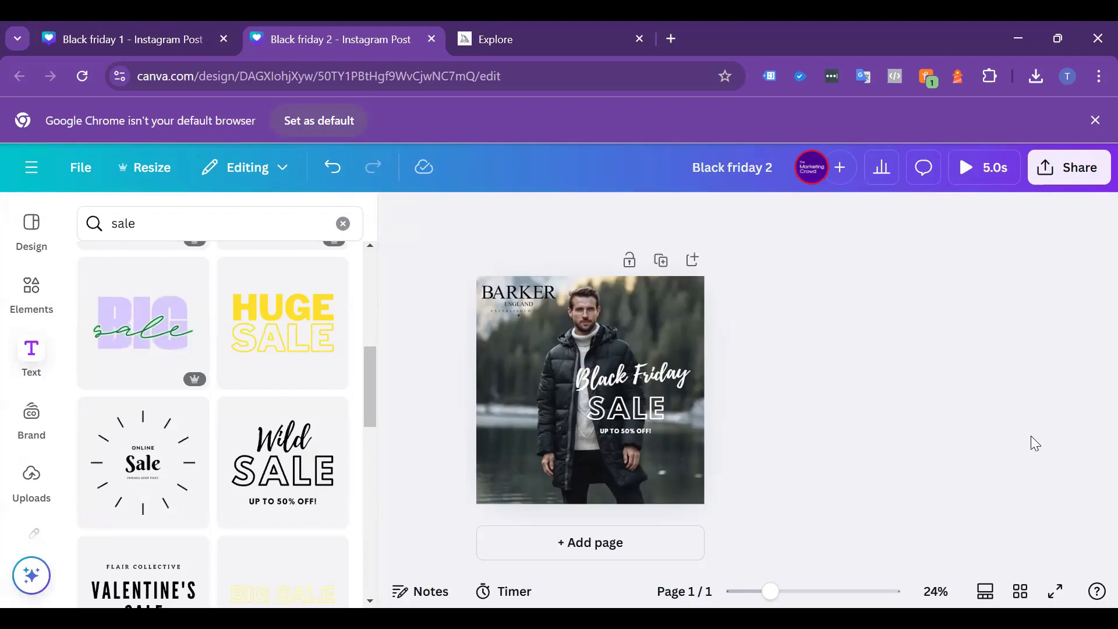
pyautogui.click(1042, 181)
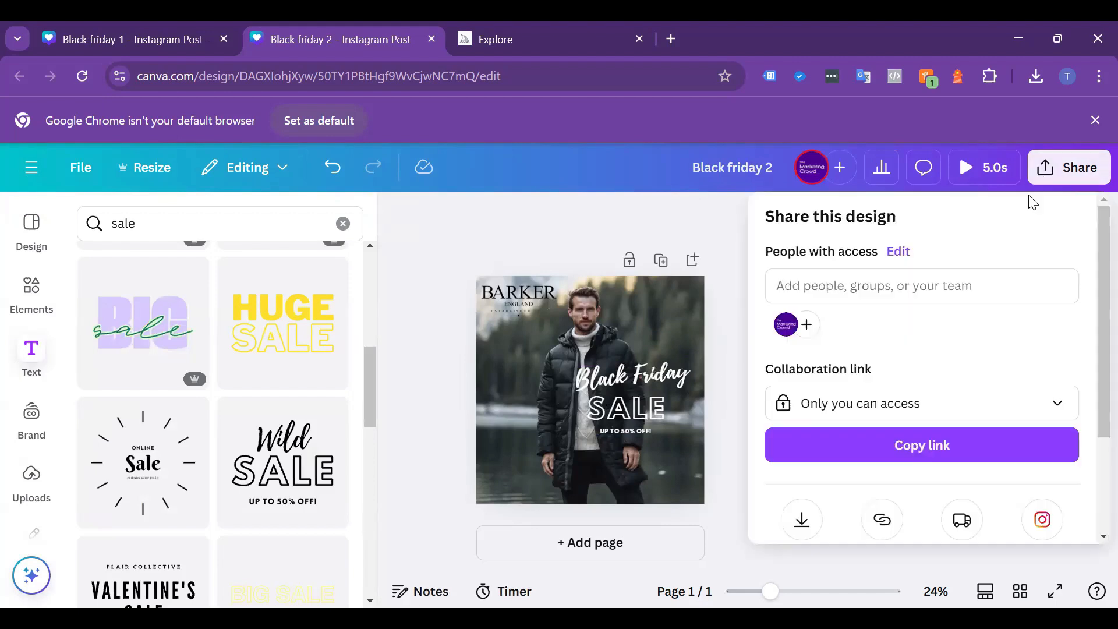
pyautogui.scroll(-3, 809, 372)
pyautogui.click(807, 382)
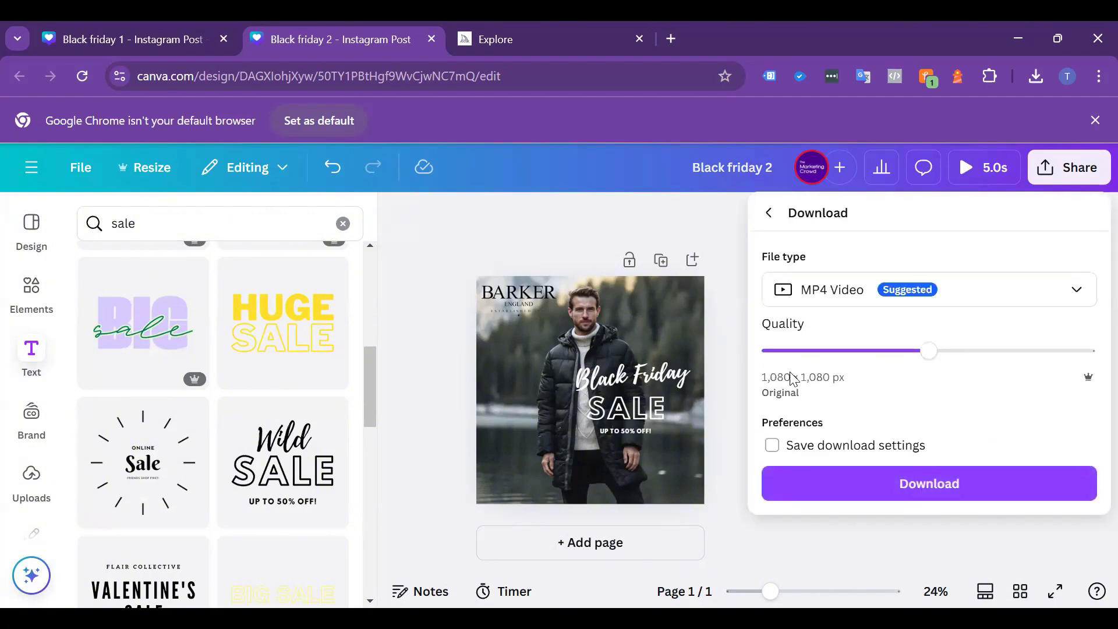
pyautogui.click(719, 226)
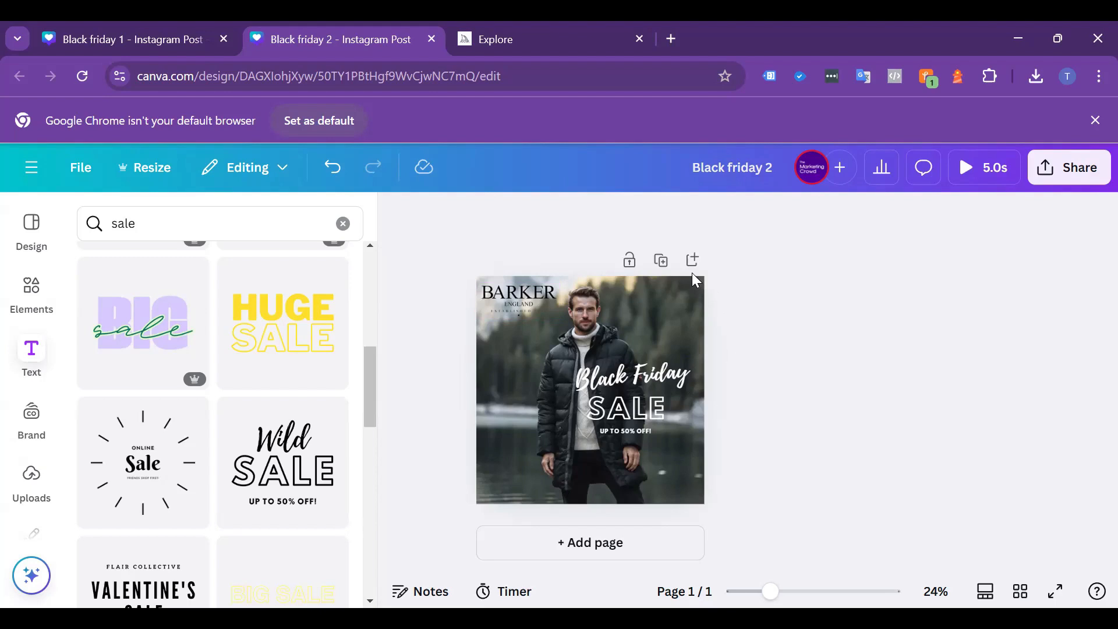
# - Duplicate the animated page as a second page and preview the two-page design
pyautogui.click(662, 262)
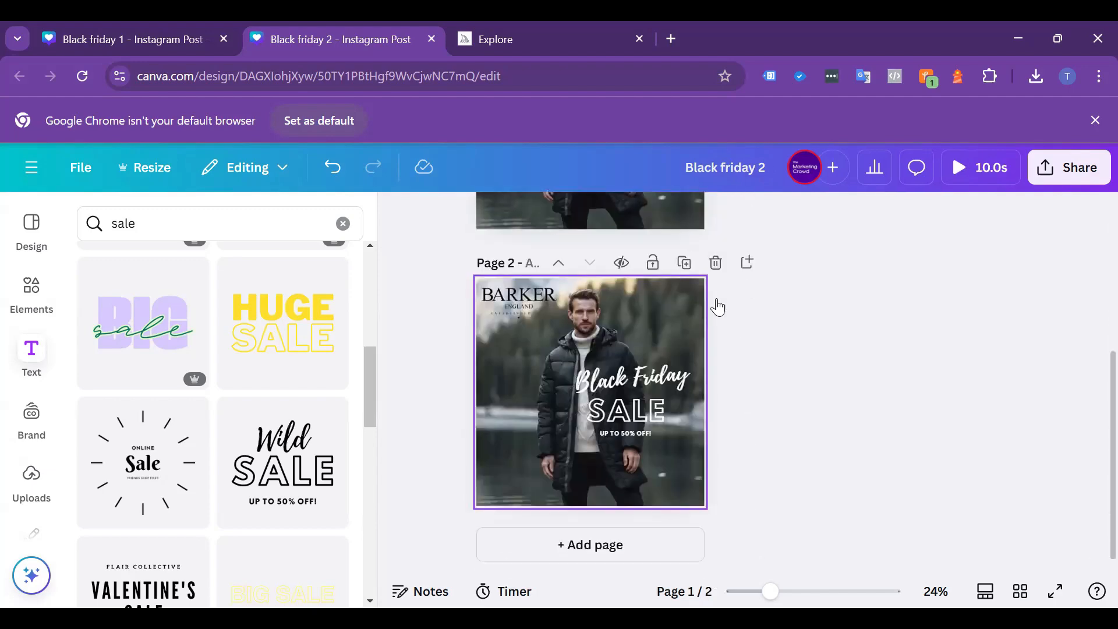
pyautogui.scroll(2, 832, 405)
pyautogui.scroll(3, 834, 405)
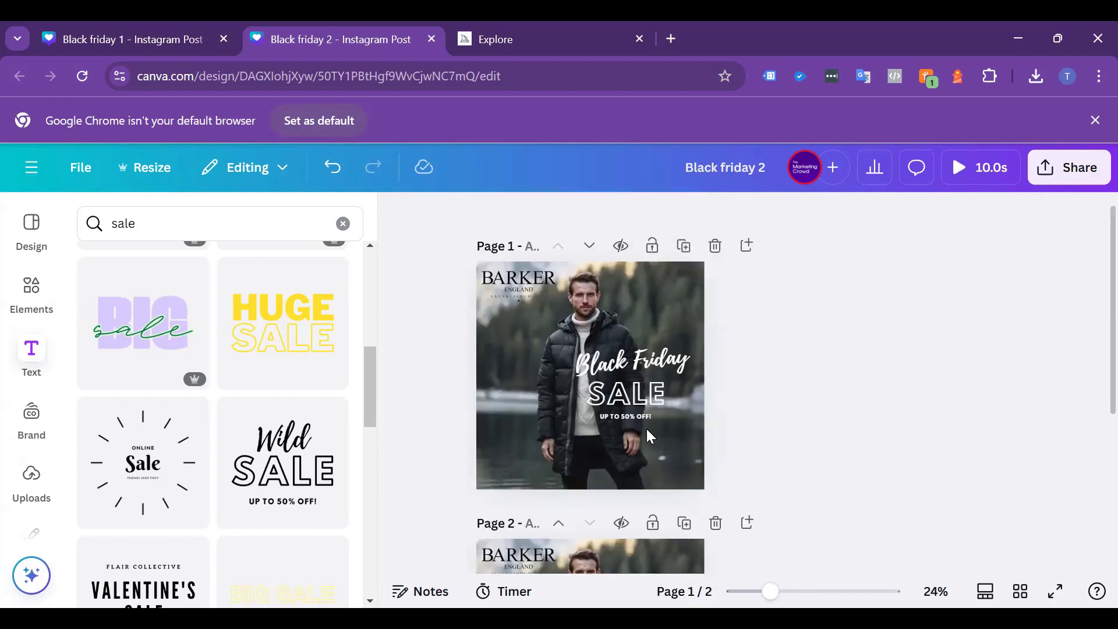
pyautogui.click(536, 443)
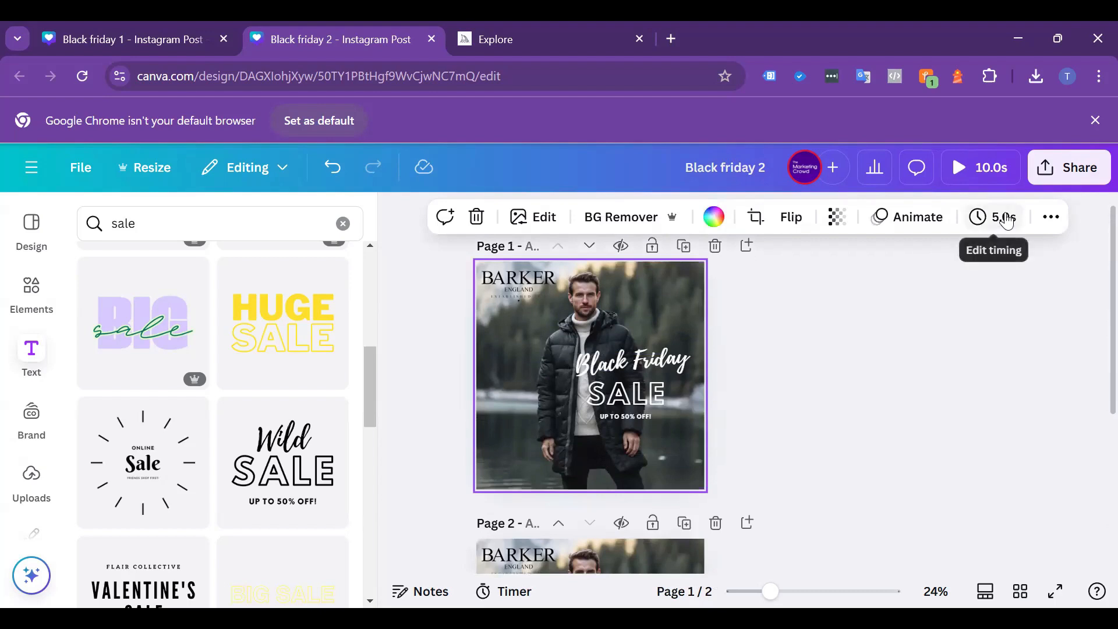
pyautogui.scroll(-5, 523, 374)
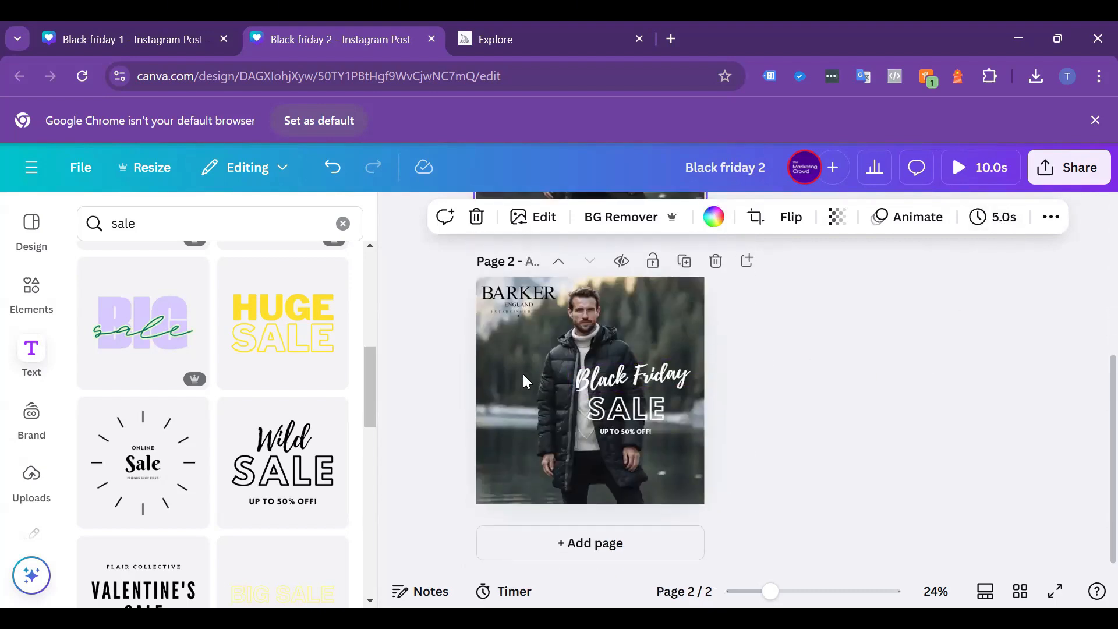
pyautogui.click(967, 171)
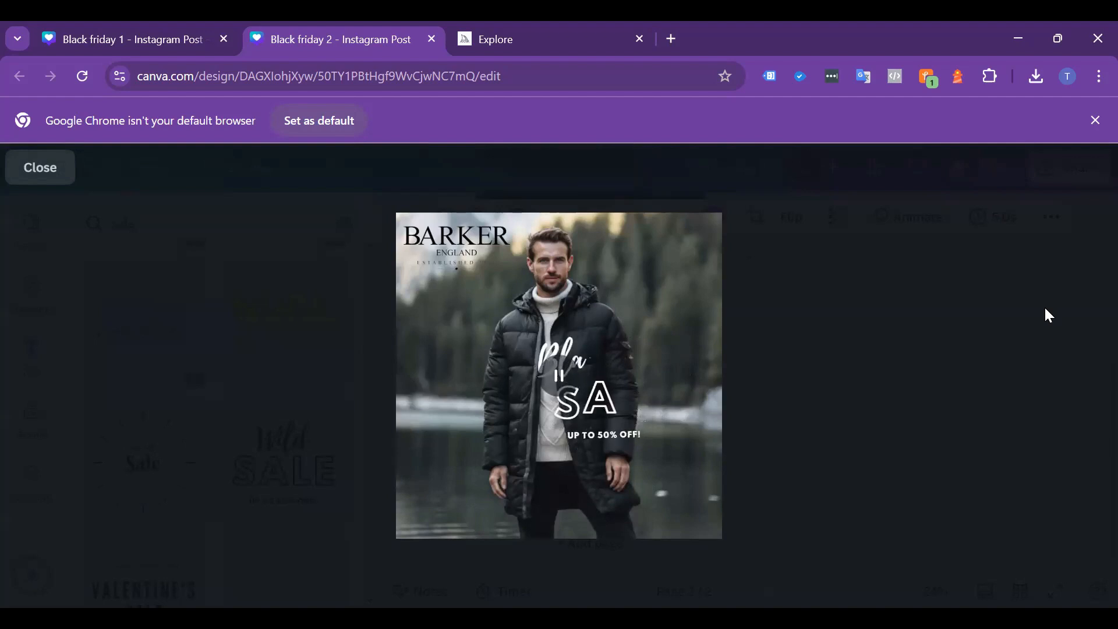
pyautogui.click(32, 175)
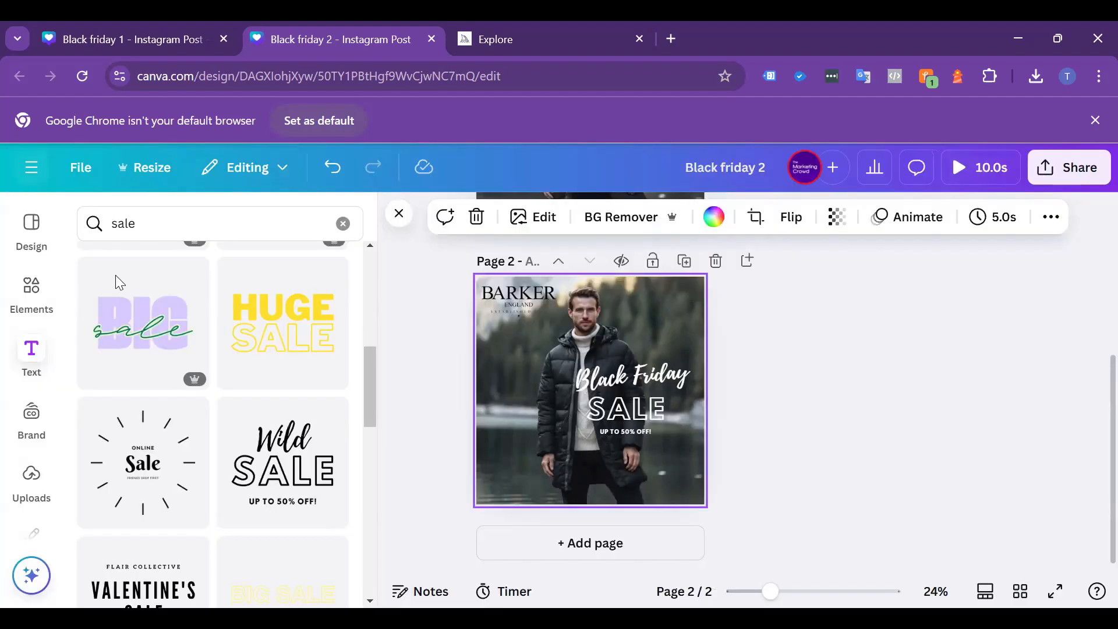
# - On page 2, replace "Black Friday" with "Now" and "SALE" with "ON", and preview the design
pyautogui.click(598, 379)
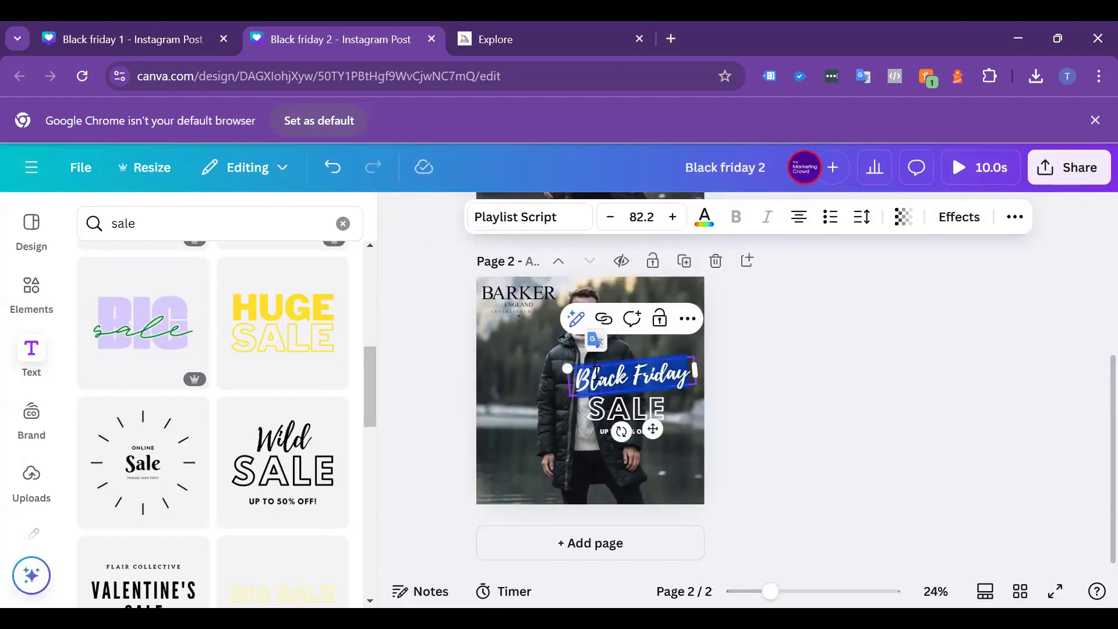
pyautogui.write('Now')
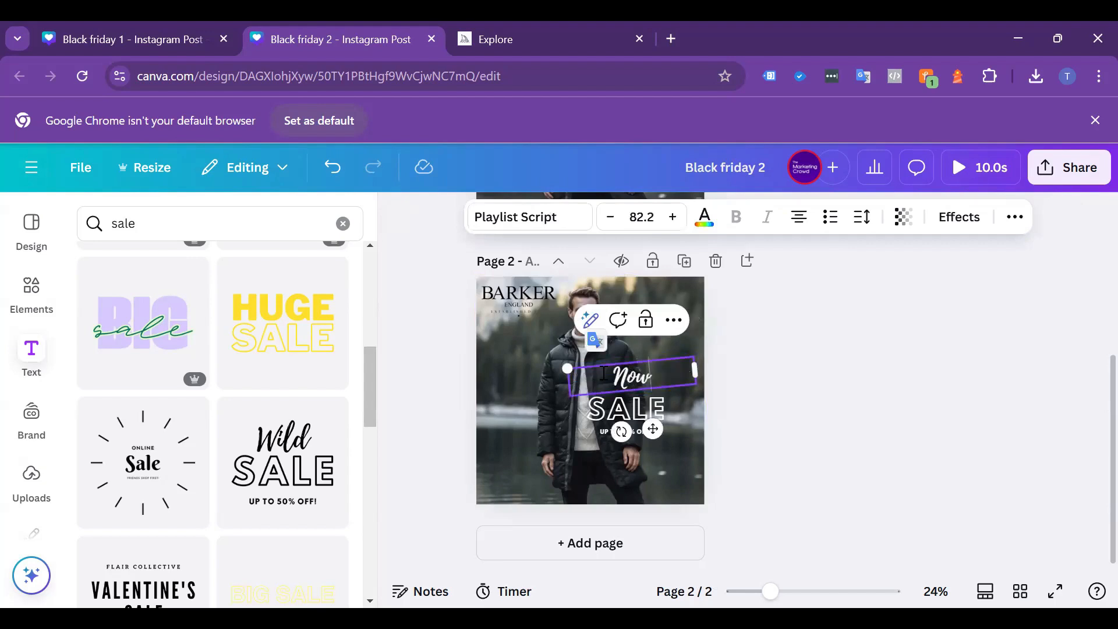
pyautogui.doubleClick(620, 407)
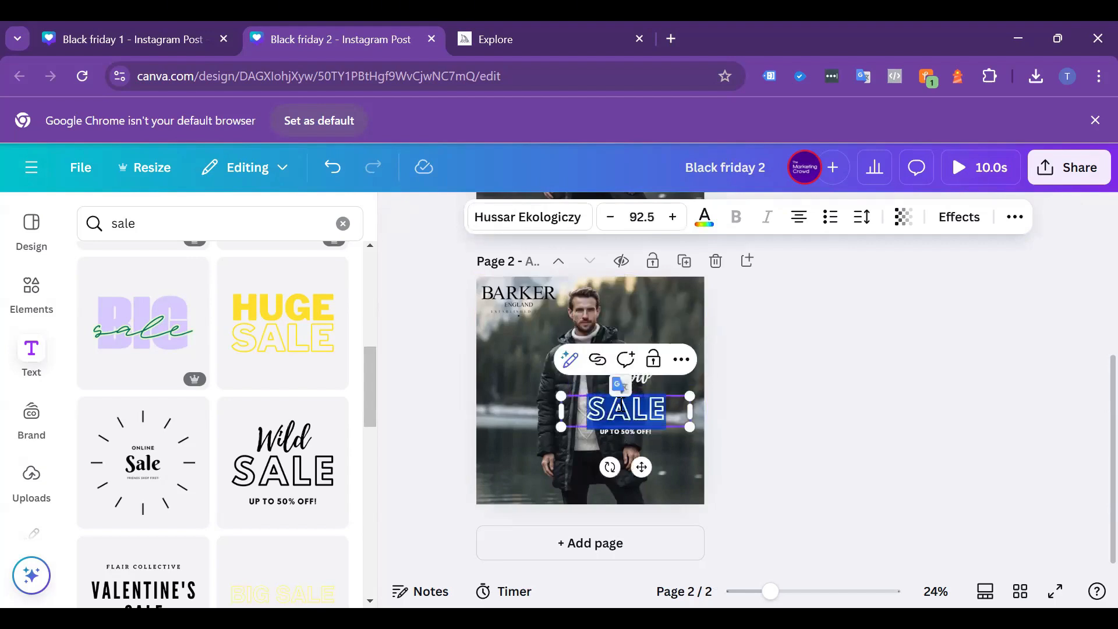
pyautogui.write('ON')
pyautogui.click(770, 388)
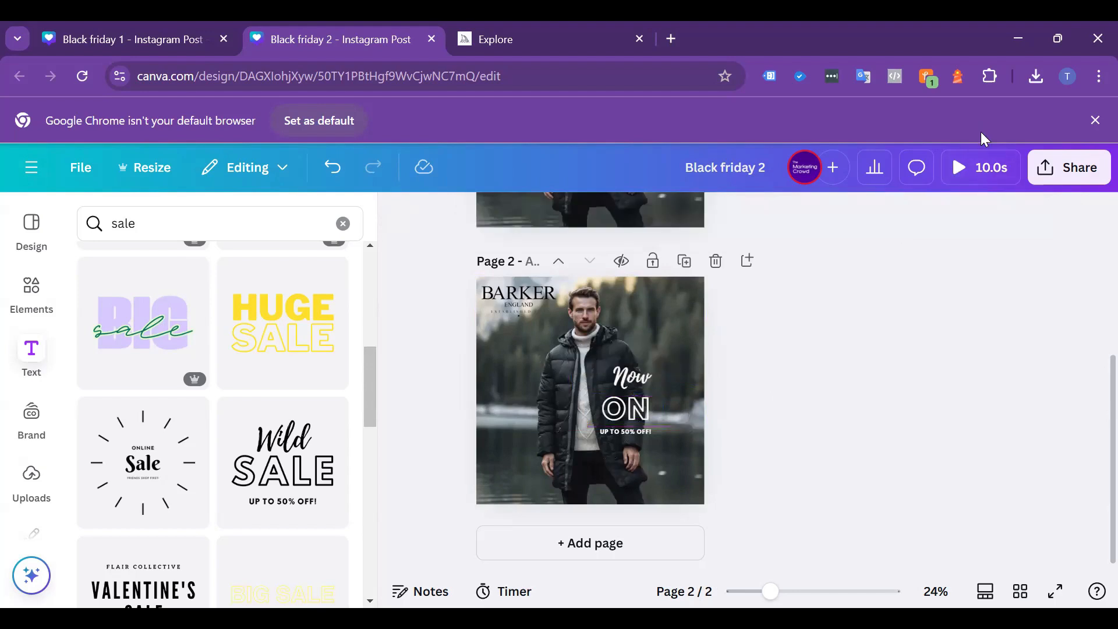
pyautogui.click(960, 166)
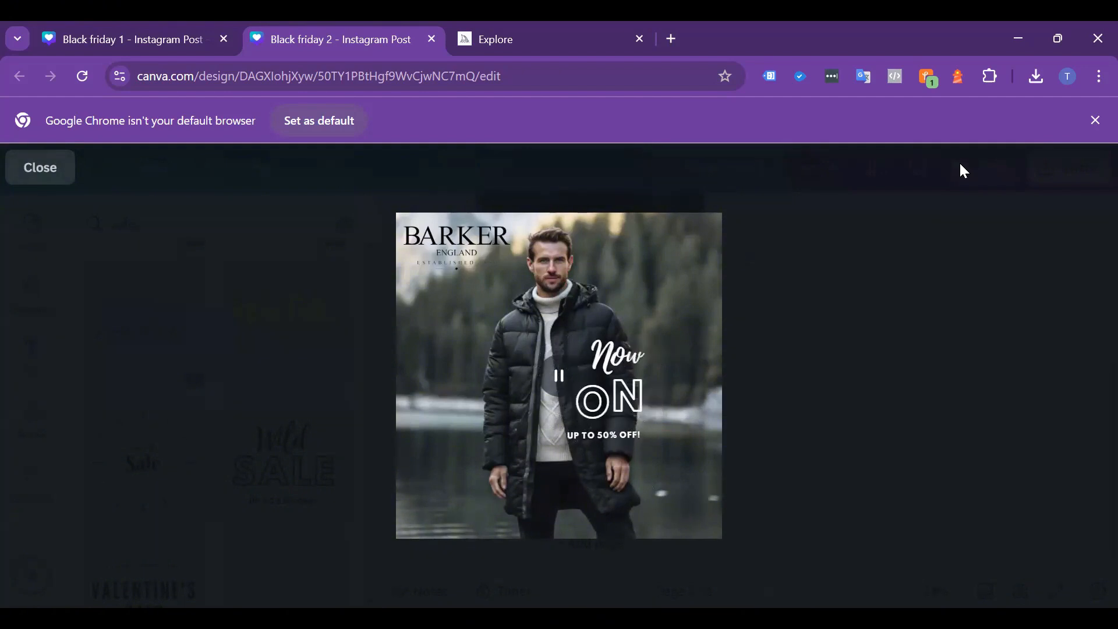
pyautogui.click(36, 169)
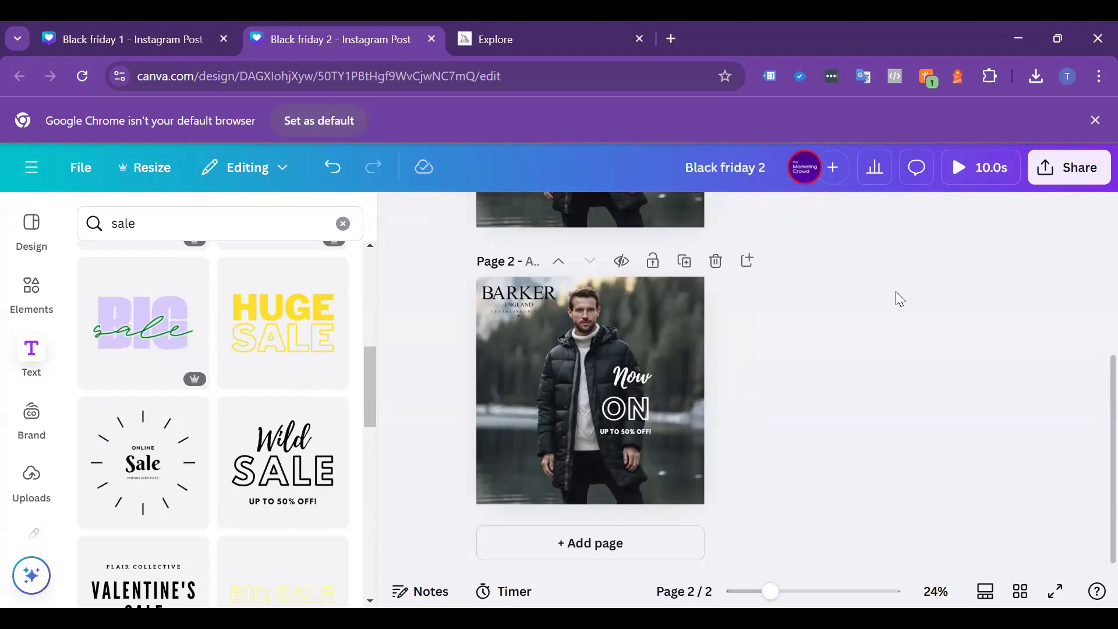
# - Set the page timing to 2.5 s for all pages and preview the shortened animation
pyautogui.scroll(3, 840, 318)
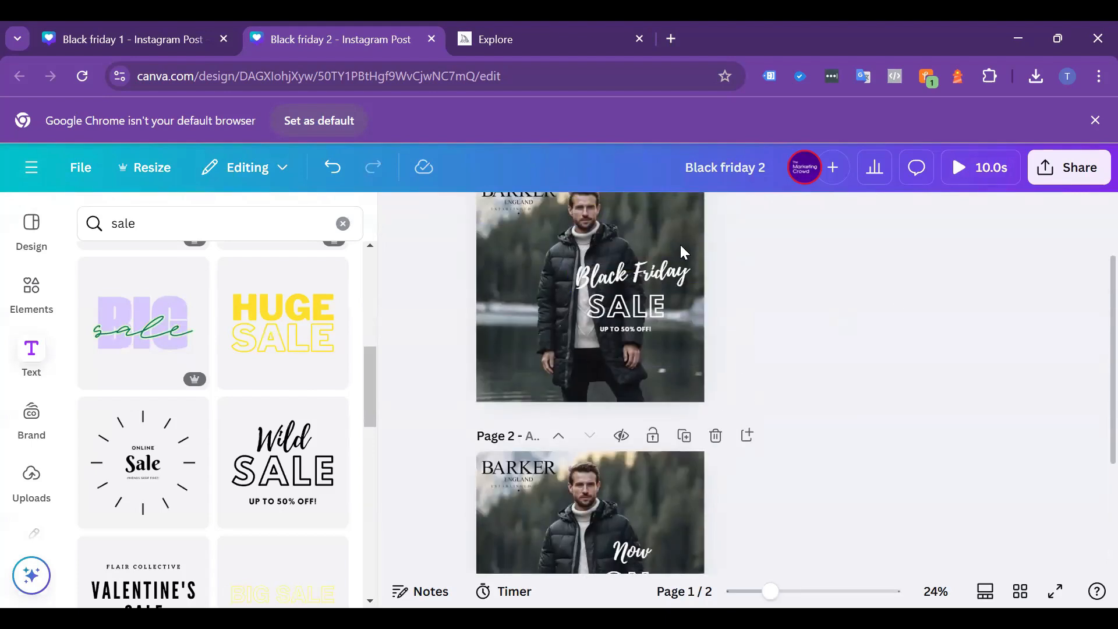
pyautogui.scroll(2, 666, 234)
pyautogui.click(671, 318)
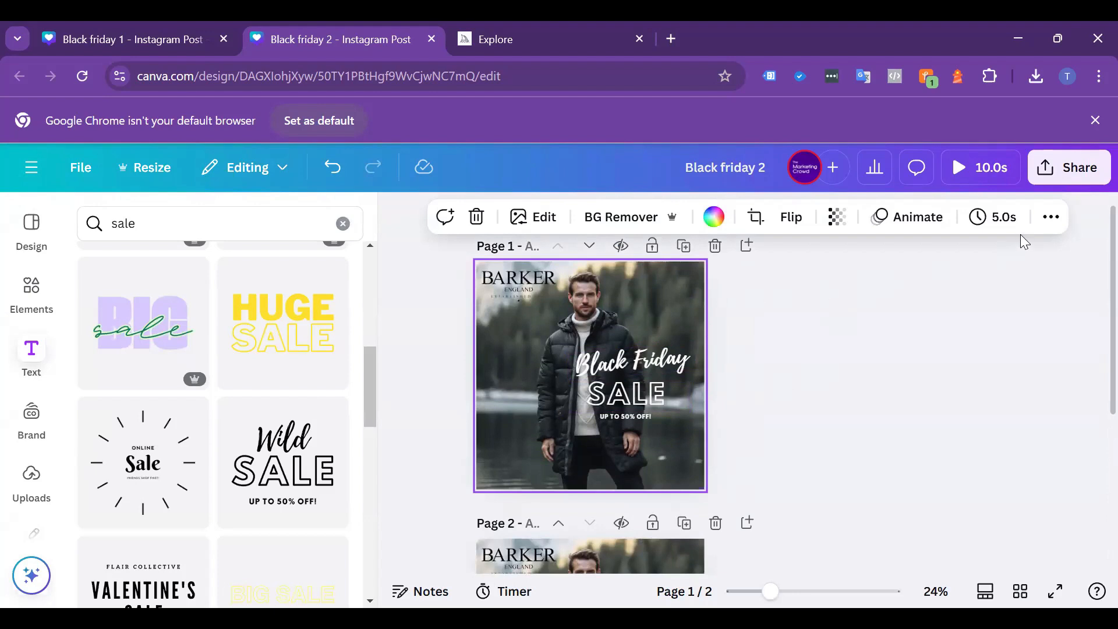
pyautogui.click(993, 221)
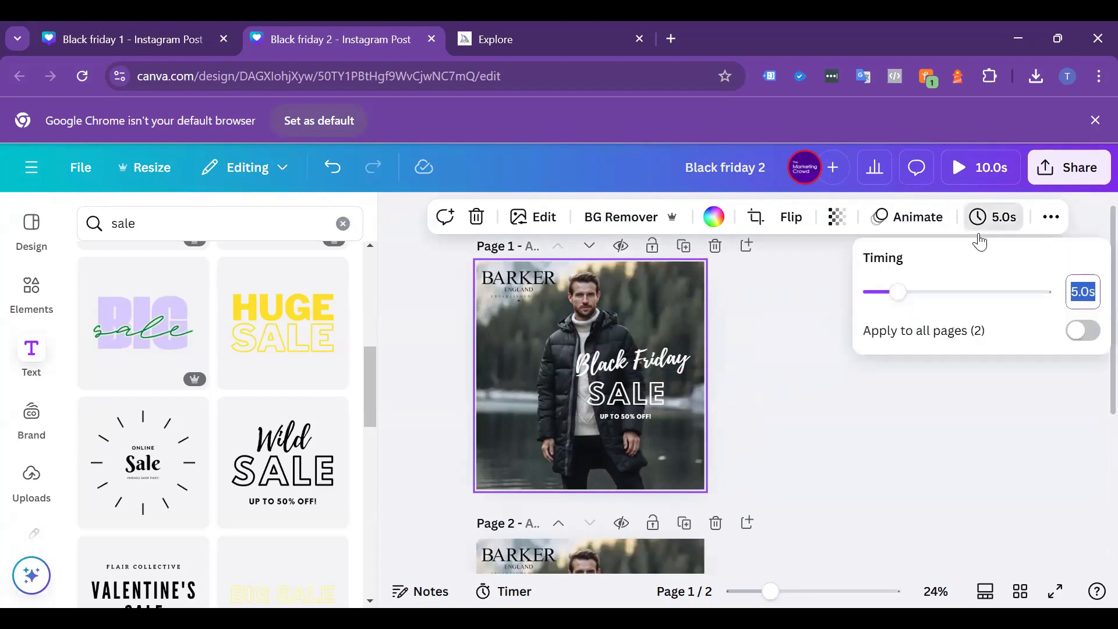
pyautogui.moveTo(894, 303)
pyautogui.mouseDown()
pyautogui.moveTo(871, 298)
pyautogui.moveTo(884, 298)
pyautogui.mouseUp()
pyautogui.click(1084, 330)
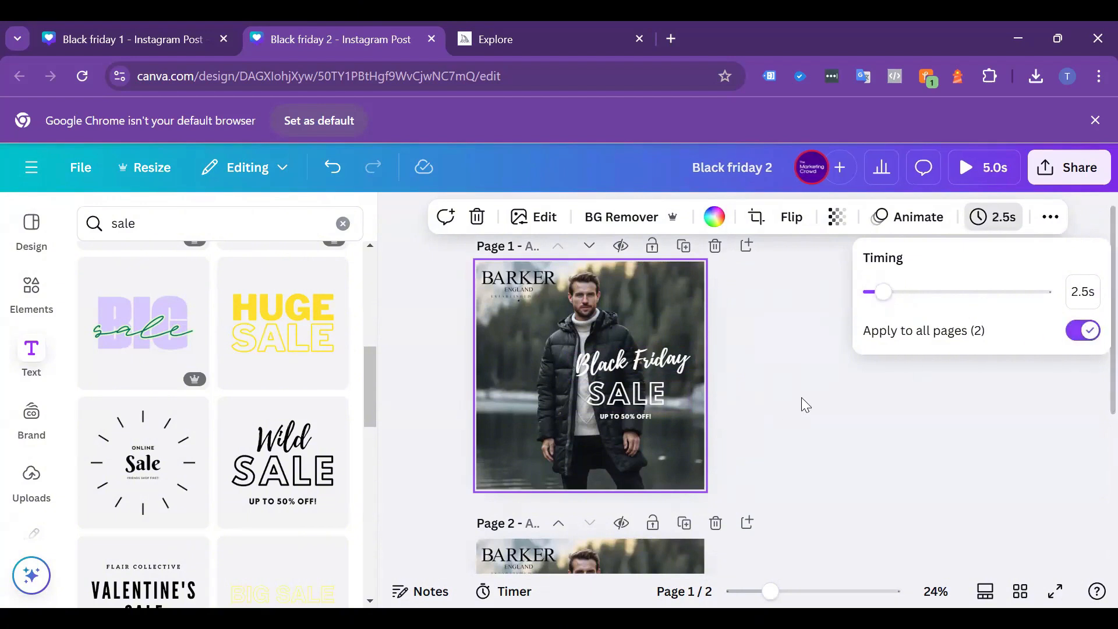
pyautogui.click(968, 167)
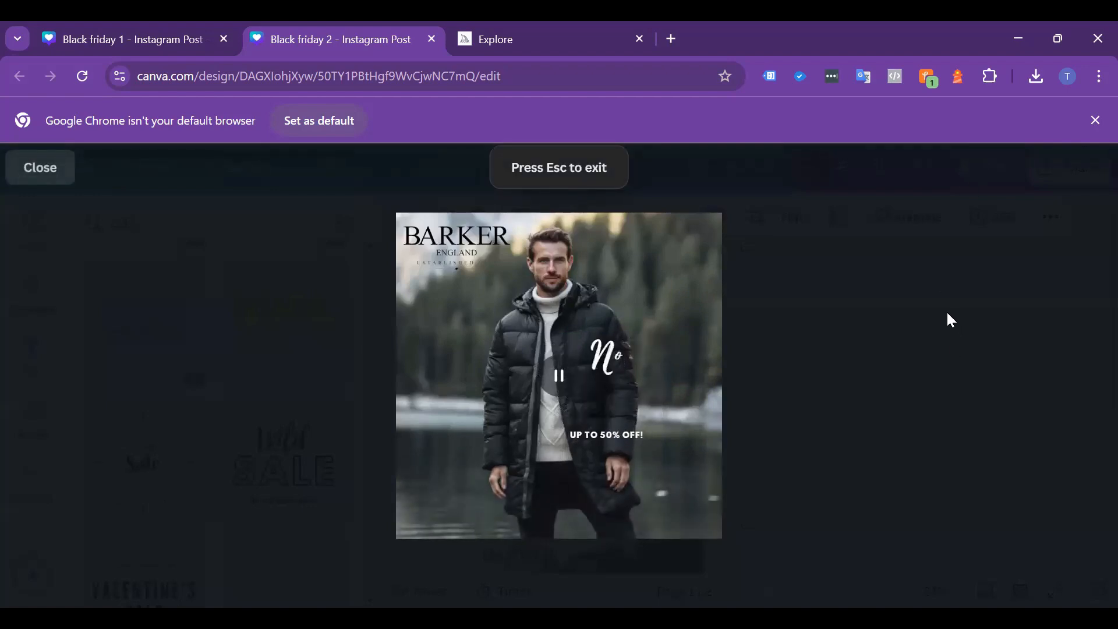
pyautogui.click(47, 173)
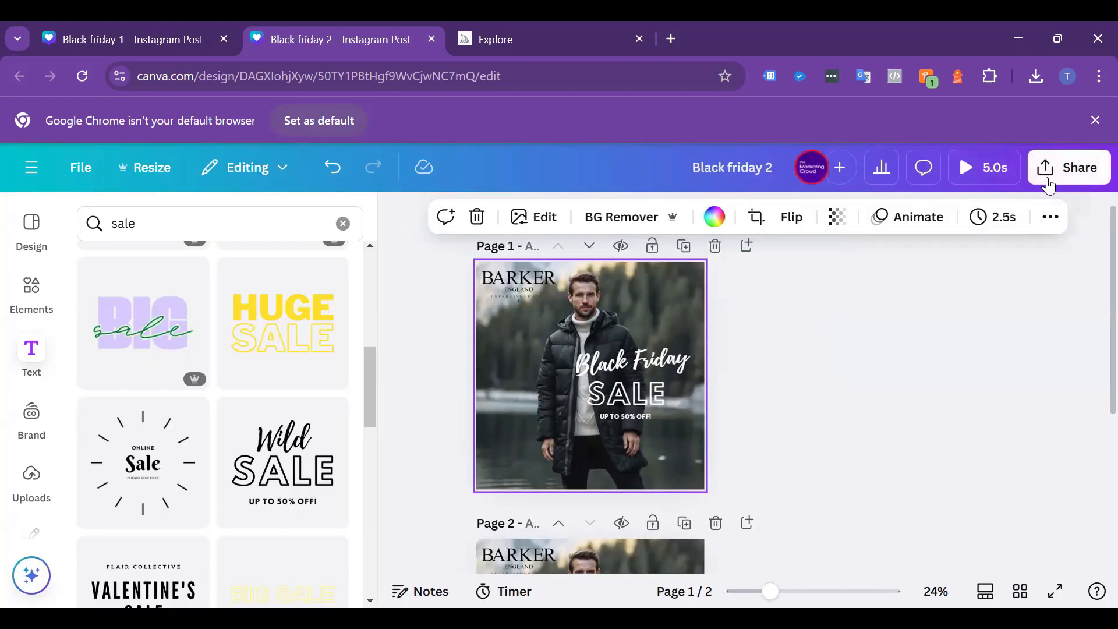
# - Shift the script "Now" slightly so it is centred above "ON" on page 2, and preview the design
pyautogui.scroll(-3, 815, 378)
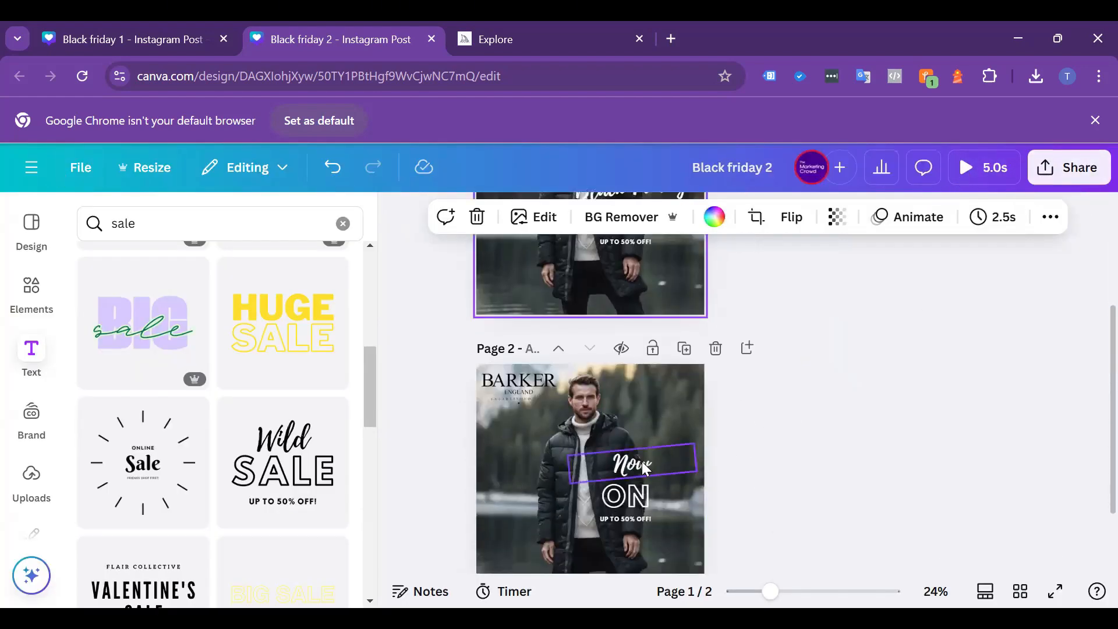
pyautogui.click(642, 461)
pyautogui.moveTo(642, 461)
pyautogui.mouseDown()
pyautogui.moveTo(629, 462)
pyautogui.moveTo(643, 458)
pyautogui.mouseUp()
pyautogui.click(962, 176)
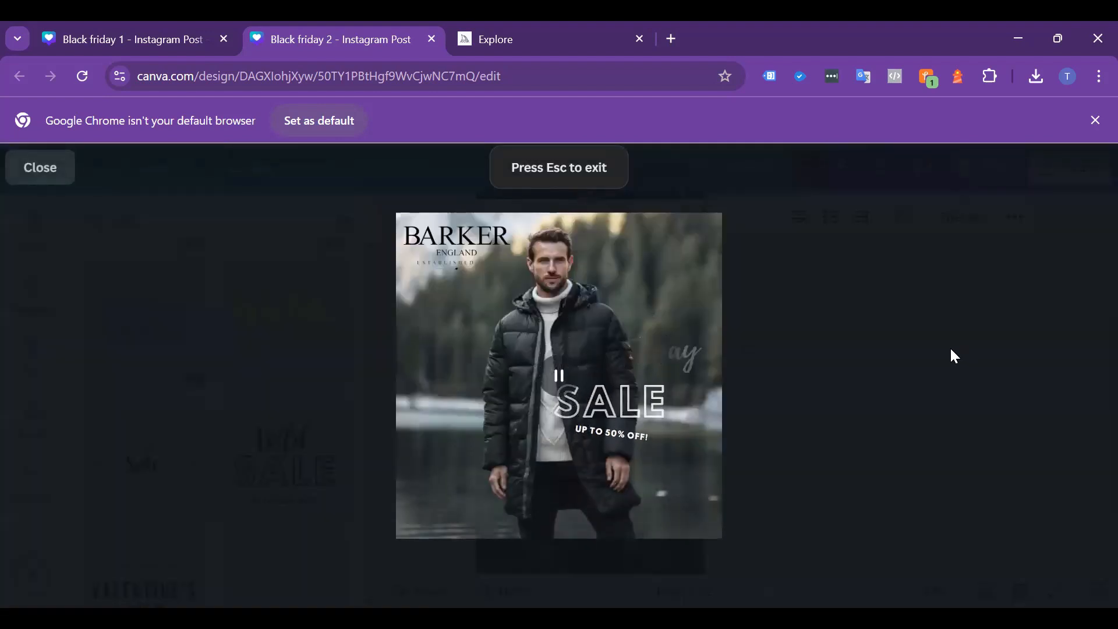
pyautogui.click(70, 172)
# - Check the download options for the two-page animated post
pyautogui.click(1075, 168)
pyautogui.scroll(-3, 801, 360)
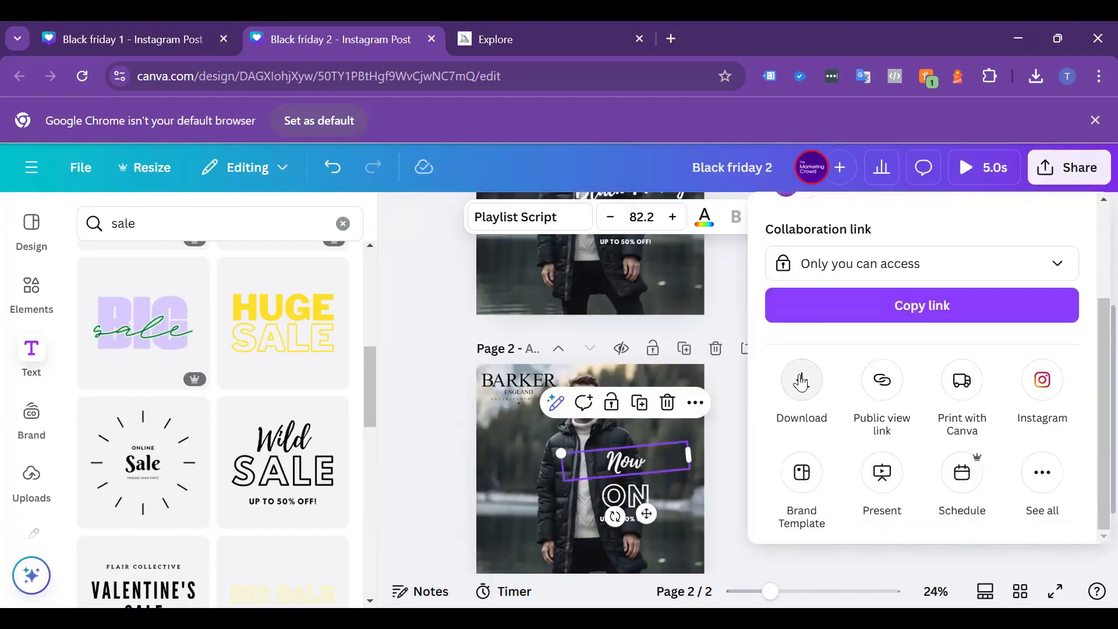
pyautogui.click(801, 379)
pyautogui.press('Escape')
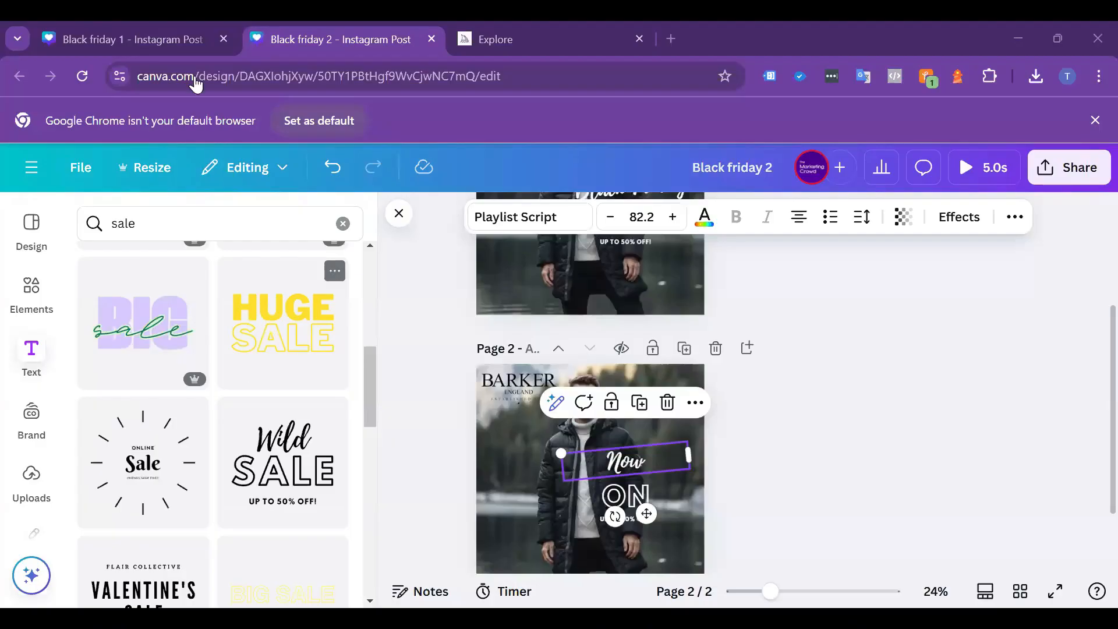
# - Go to the canva.com home page and create a blank Instagram Story design
pyautogui.click(784, 65)
pyautogui.write('canva.com')
pyautogui.press('Return')
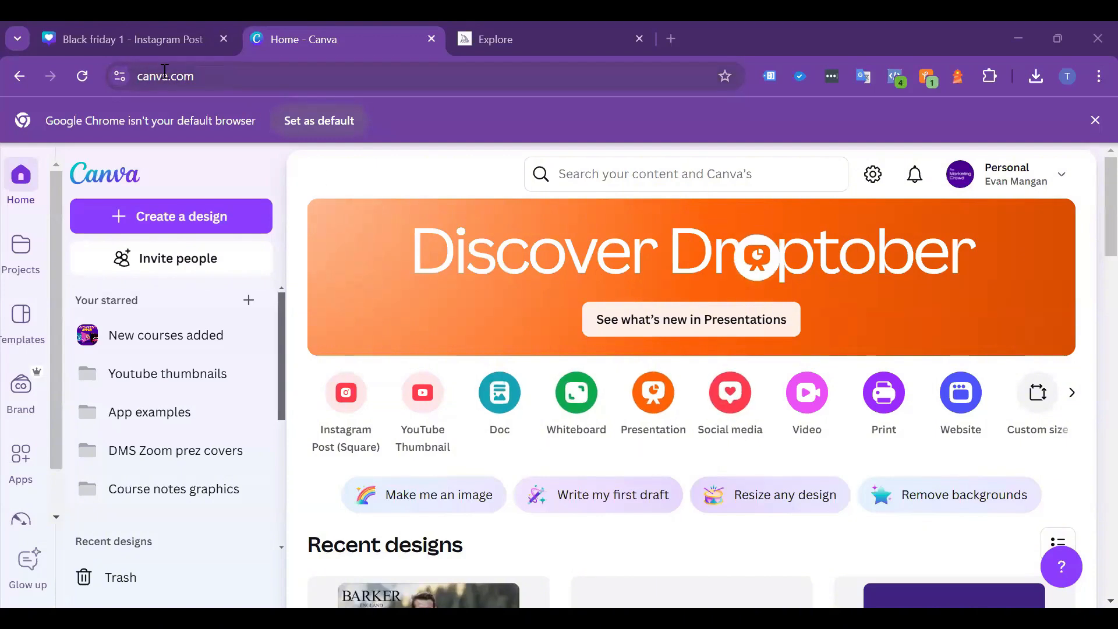
pyautogui.click(737, 398)
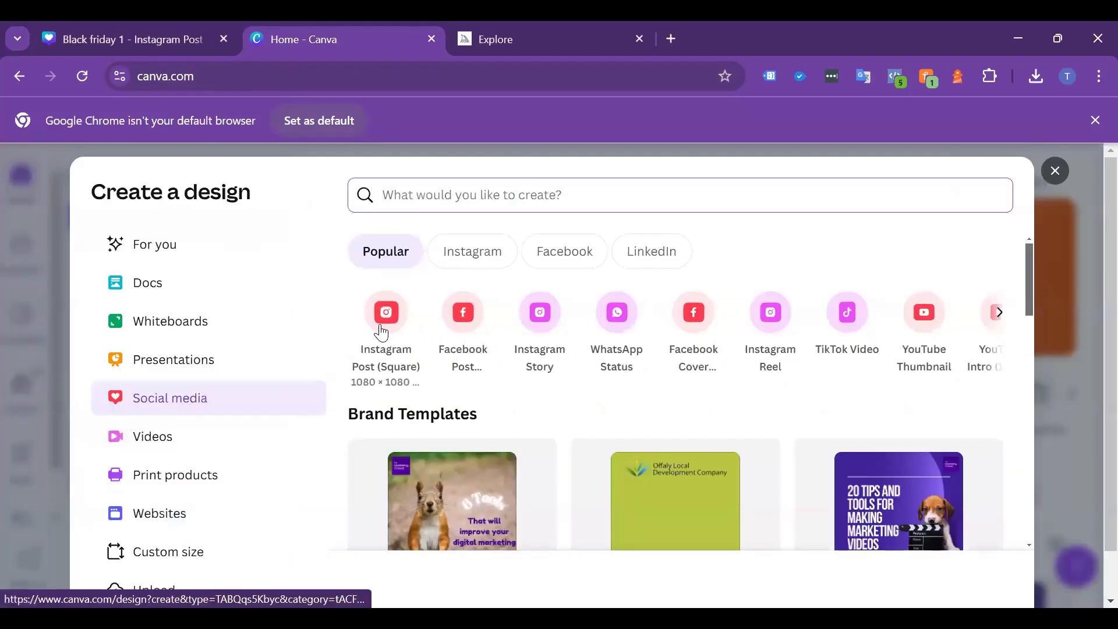
pyautogui.click(539, 337)
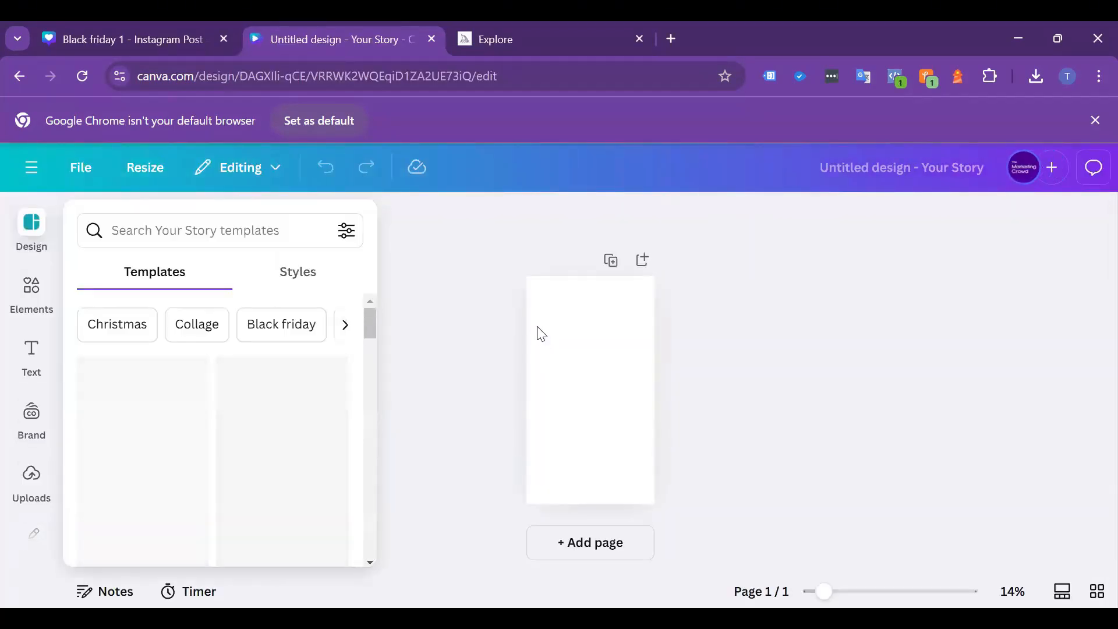
# - Add the uploaded photo of the man in the black puffer jacket by the lake and set it as the story background
pyautogui.click(444, 360)
pyautogui.click(22, 484)
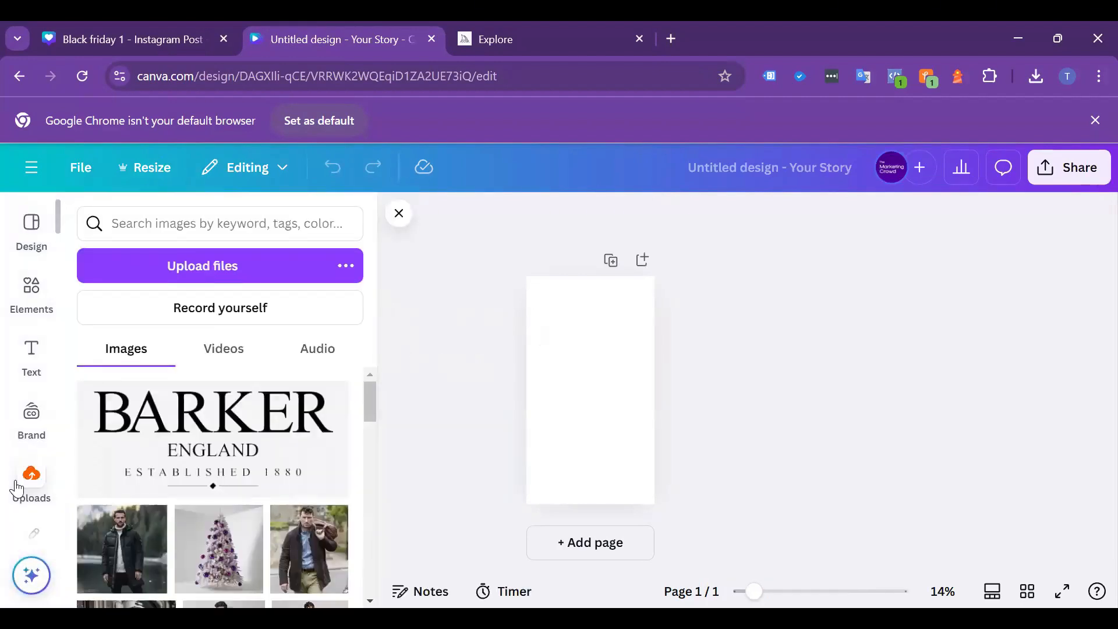
pyautogui.scroll(-3, 131, 421)
pyautogui.scroll(2, 132, 422)
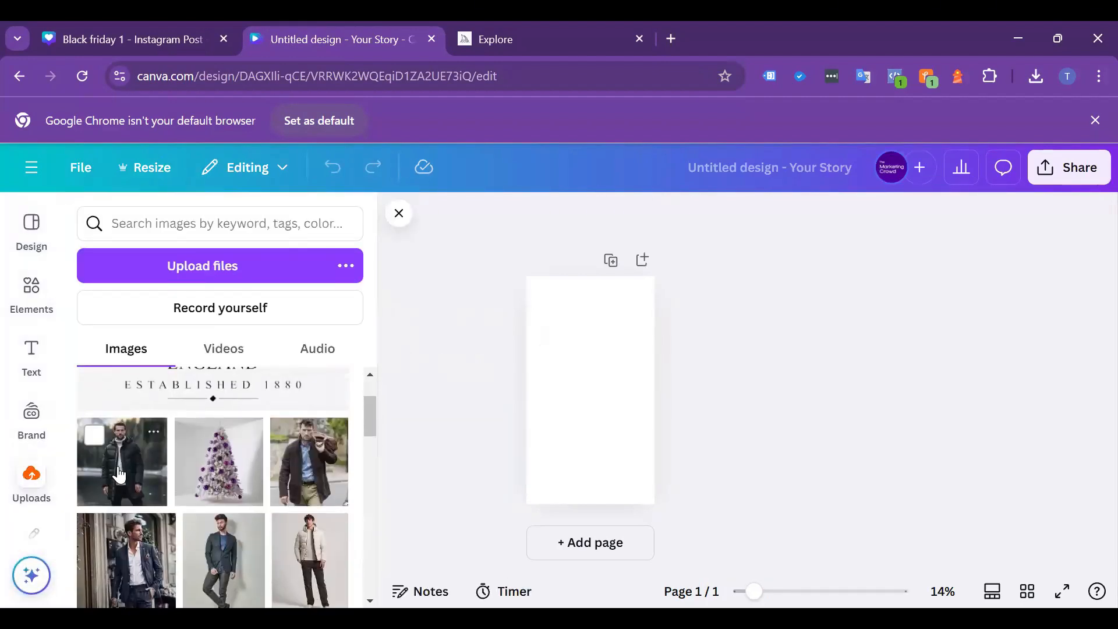
pyautogui.click(120, 474)
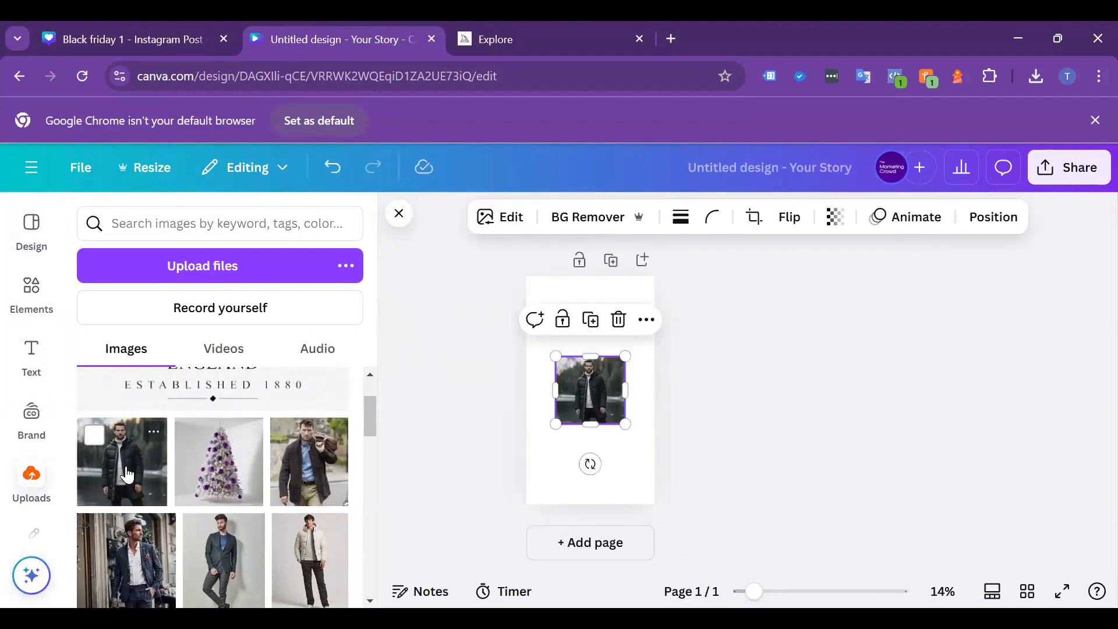
pyautogui.rightClick(573, 395)
pyautogui.click(669, 570)
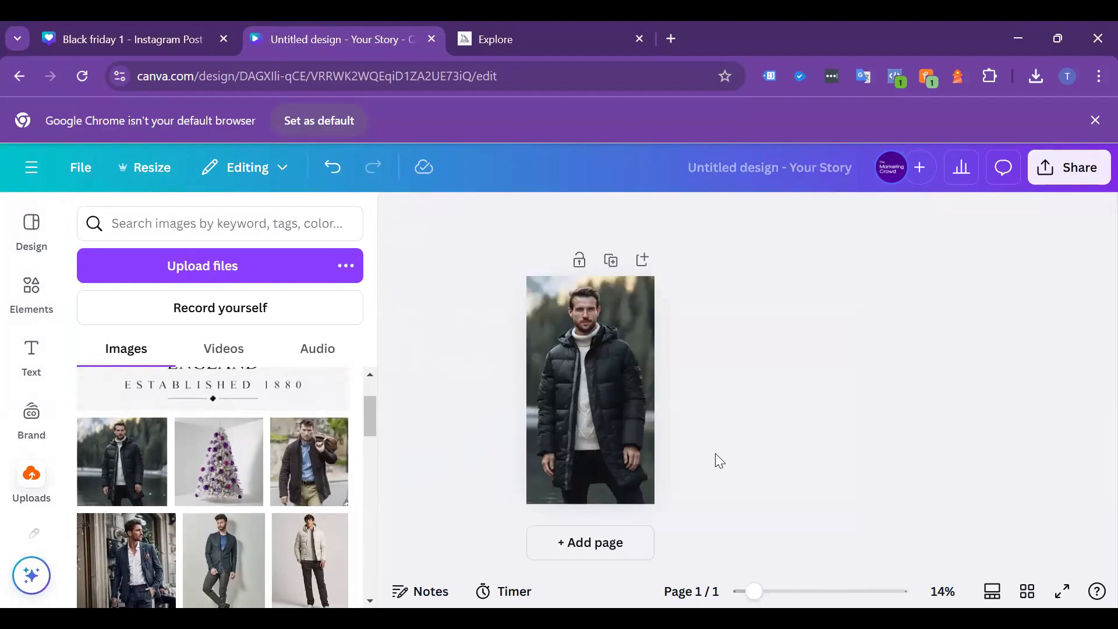
# - Reposition the background photo within its crop so the man stands at the right side of the story page
pyautogui.doubleClick(590, 411)
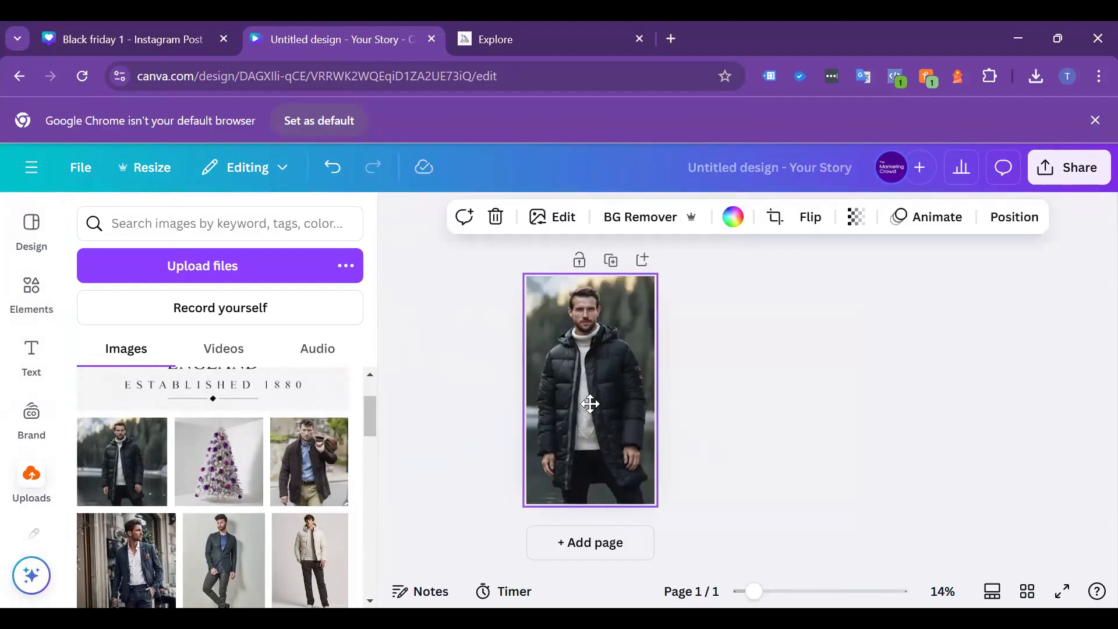
pyautogui.moveTo(592, 404)
pyautogui.mouseDown()
pyautogui.moveTo(640, 406)
pyautogui.moveTo(582, 404)
pyautogui.moveTo(600, 406)
pyautogui.mouseUp()
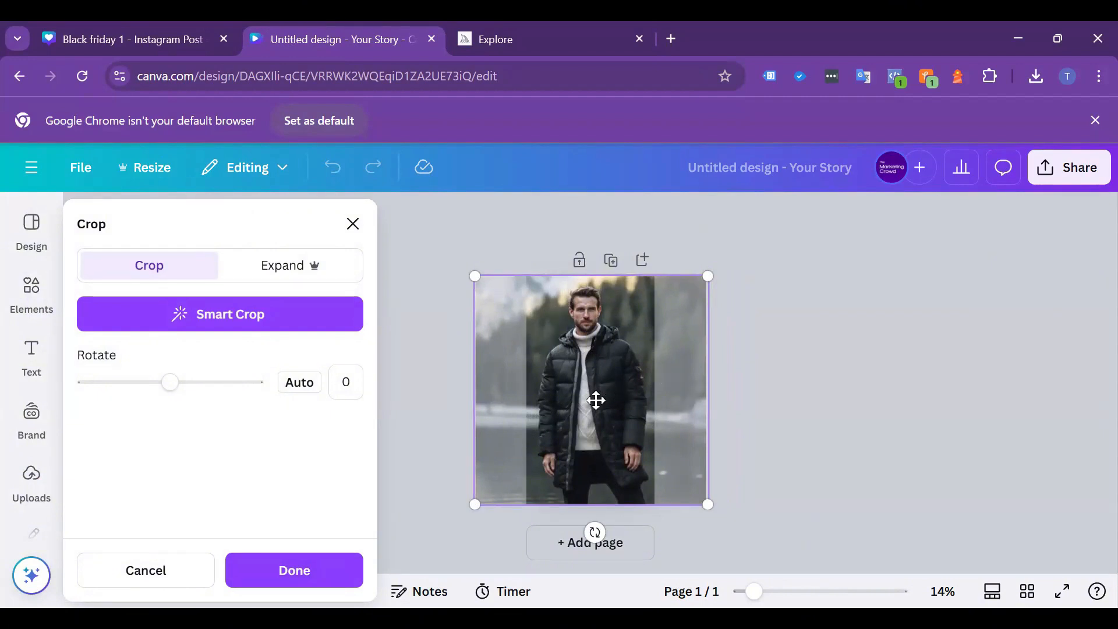
pyautogui.moveTo(604, 399); pyautogui.dragTo(641, 396)
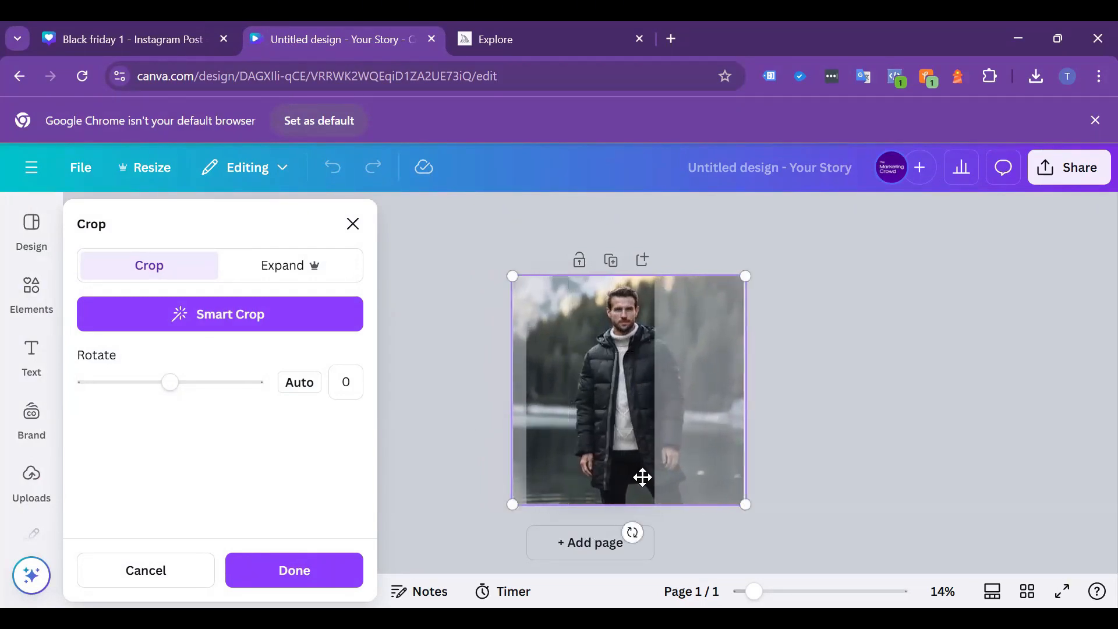
pyautogui.click(327, 568)
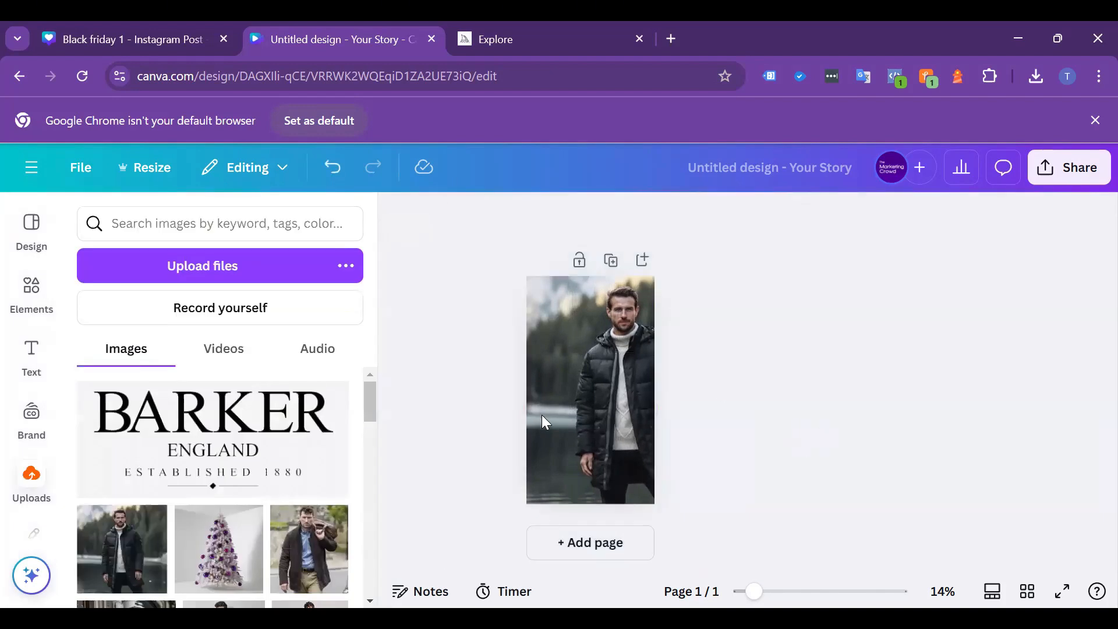
# - Search the text styles for "christmas", look through the font combinations and clear the search
pyautogui.click(31, 360)
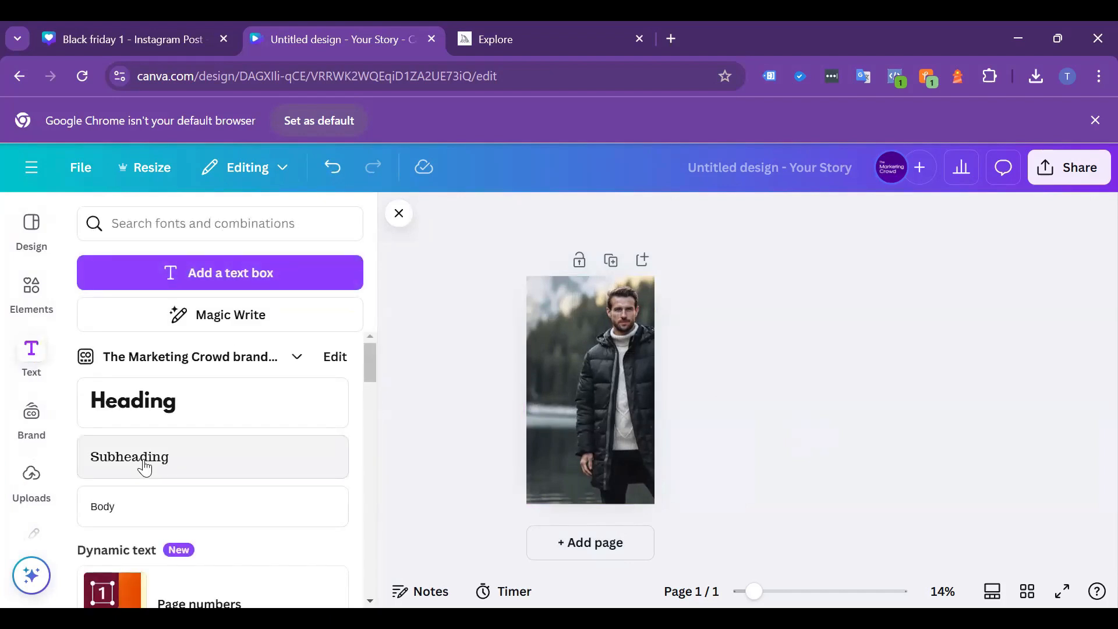
pyautogui.click(136, 221)
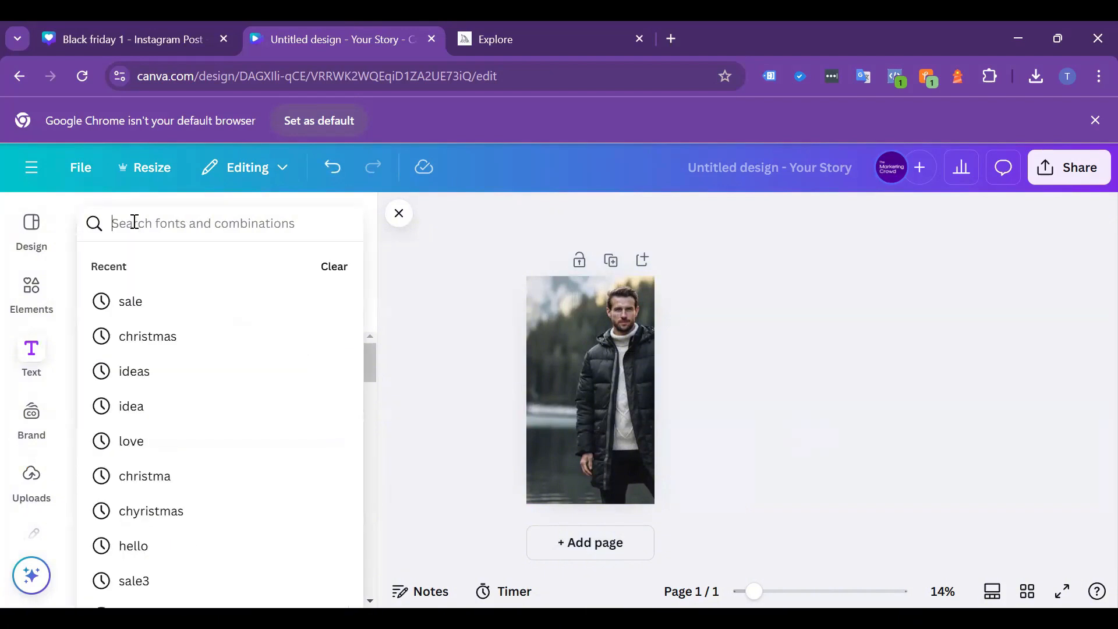
pyautogui.click(162, 338)
pyautogui.scroll(-10, 297, 446)
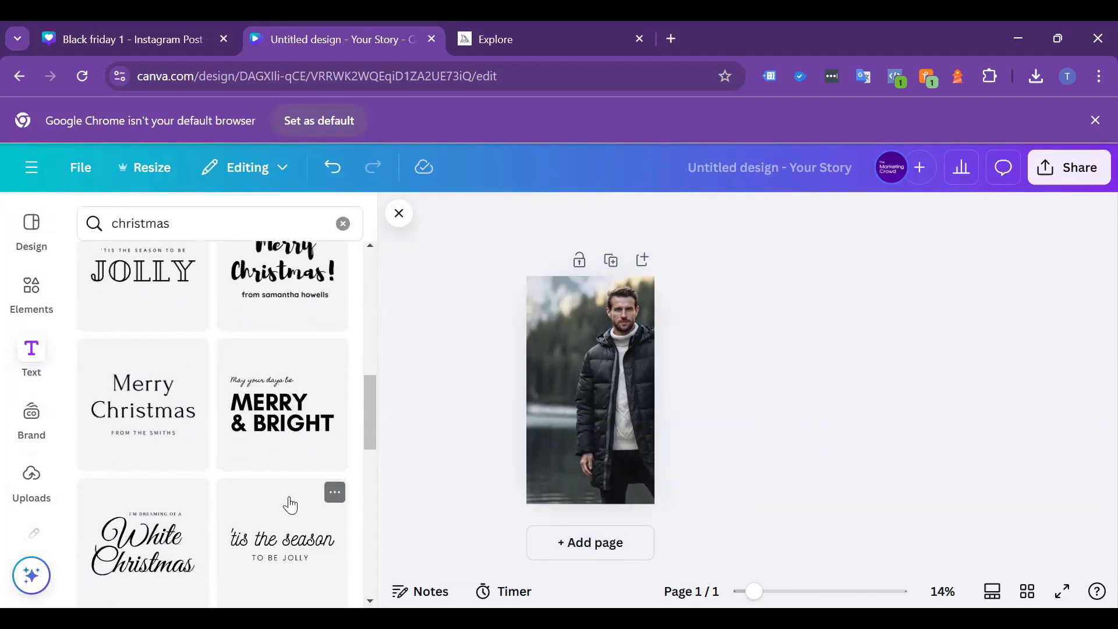
pyautogui.scroll(-2, 262, 501)
pyautogui.scroll(4, 262, 484)
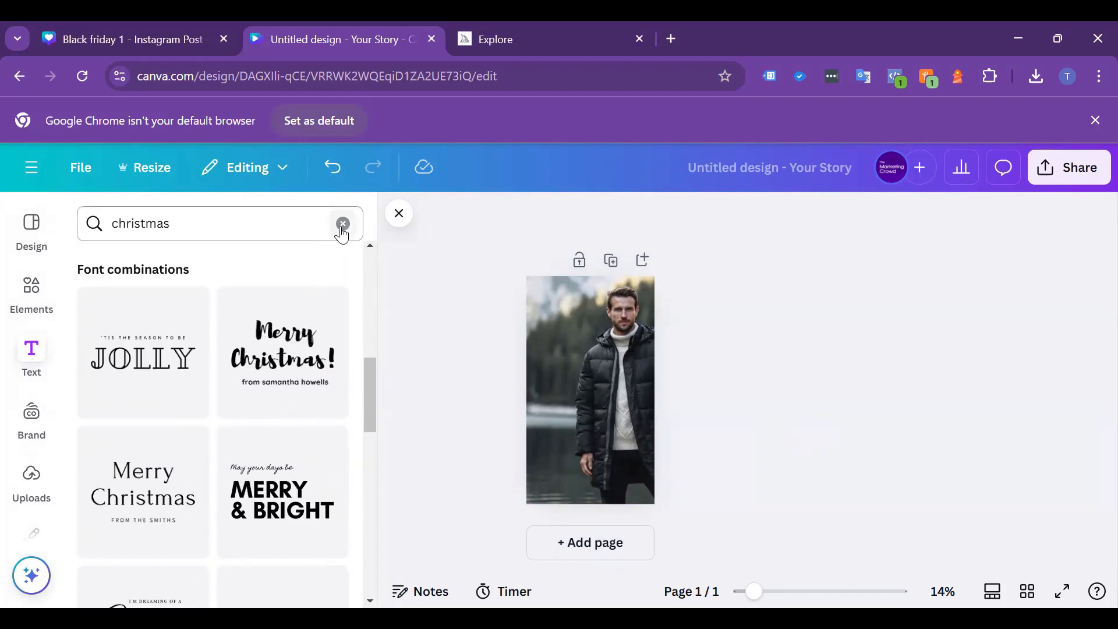
pyautogui.click(346, 226)
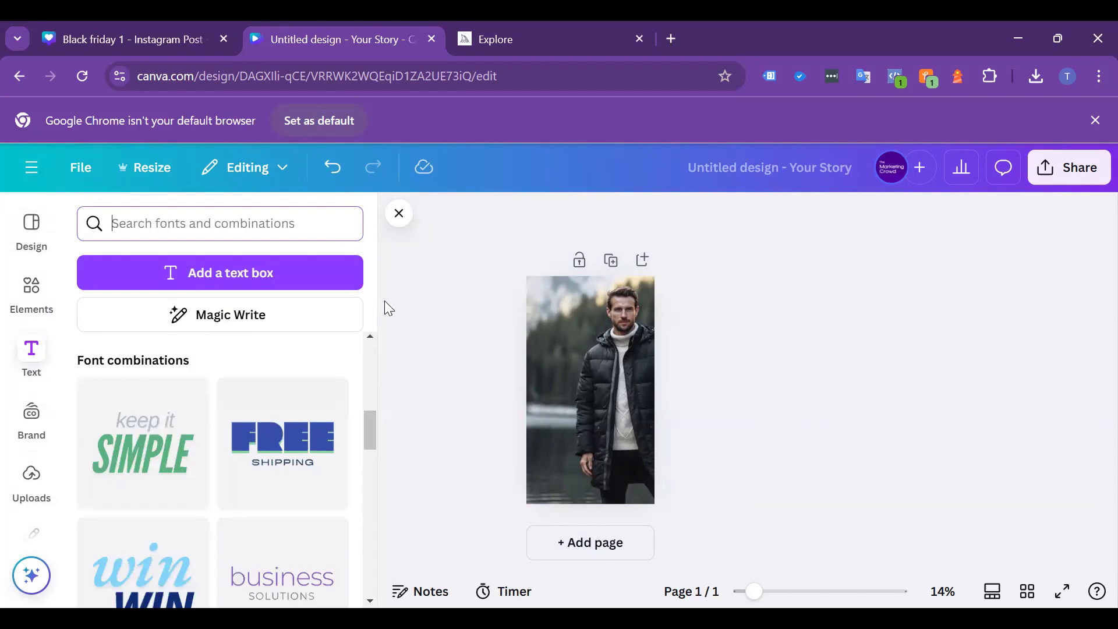
# - Look through the general font combinations for a style suited to the sale text
pyautogui.scroll(-2, 148, 400)
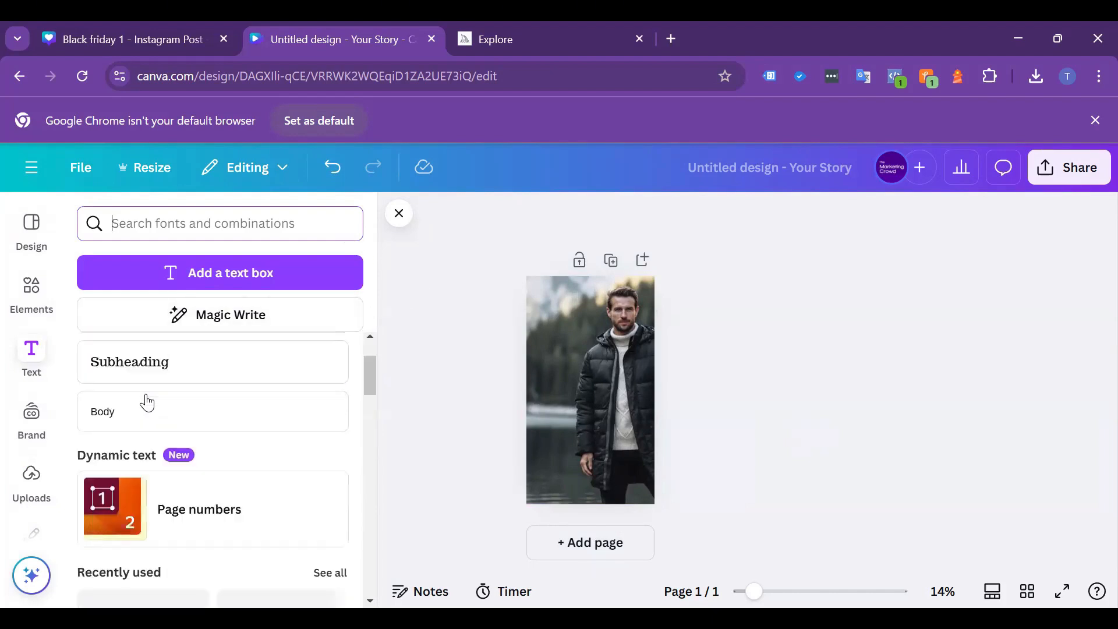
pyautogui.scroll(-4, 148, 403)
pyautogui.scroll(2, 177, 376)
pyautogui.scroll(-2, 239, 454)
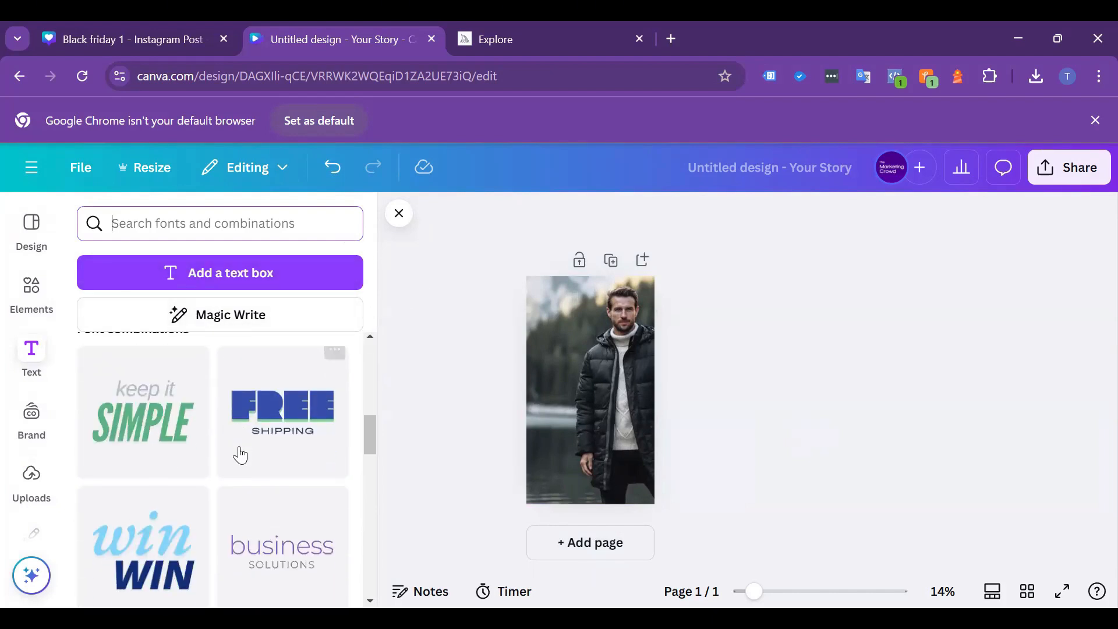
pyautogui.scroll(-2, 241, 454)
pyautogui.scroll(3, 237, 437)
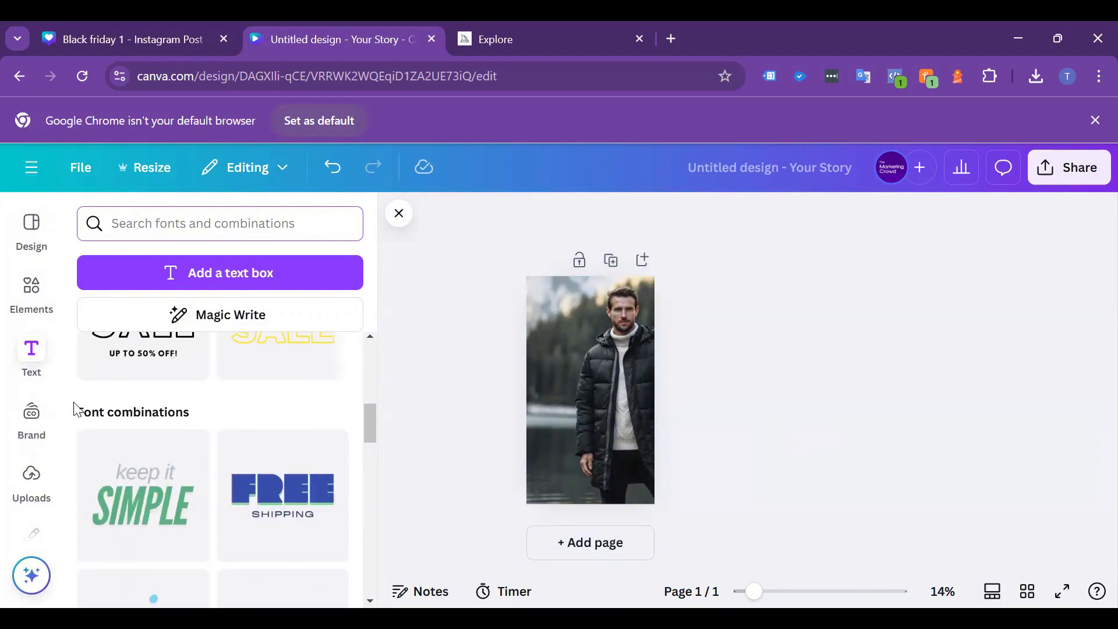
pyautogui.scroll(-5, 186, 406)
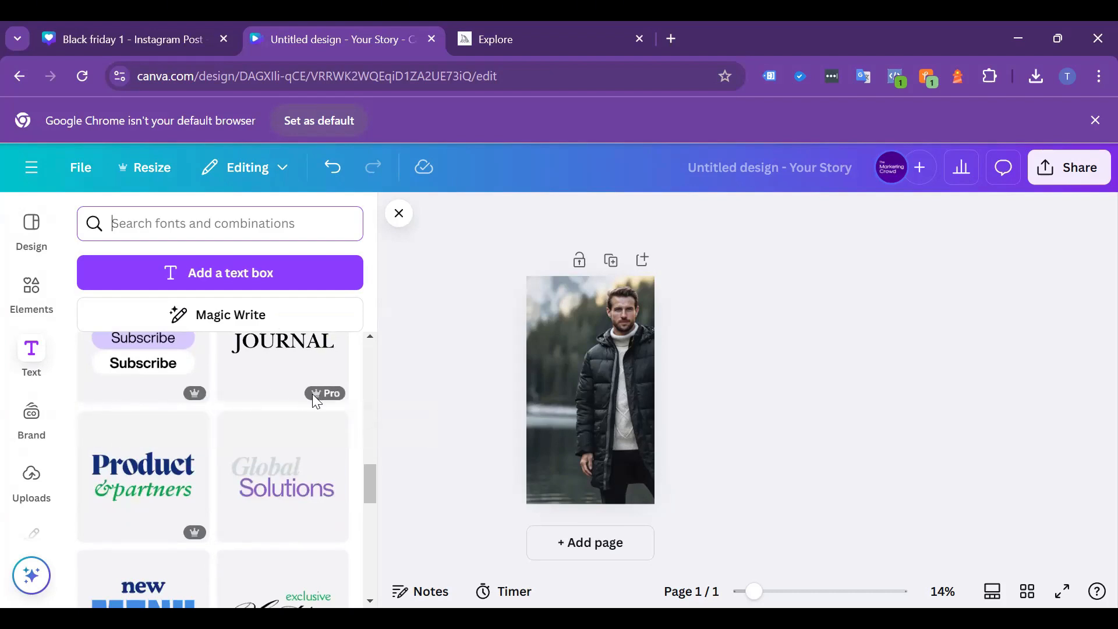
pyautogui.scroll(-2, 277, 454)
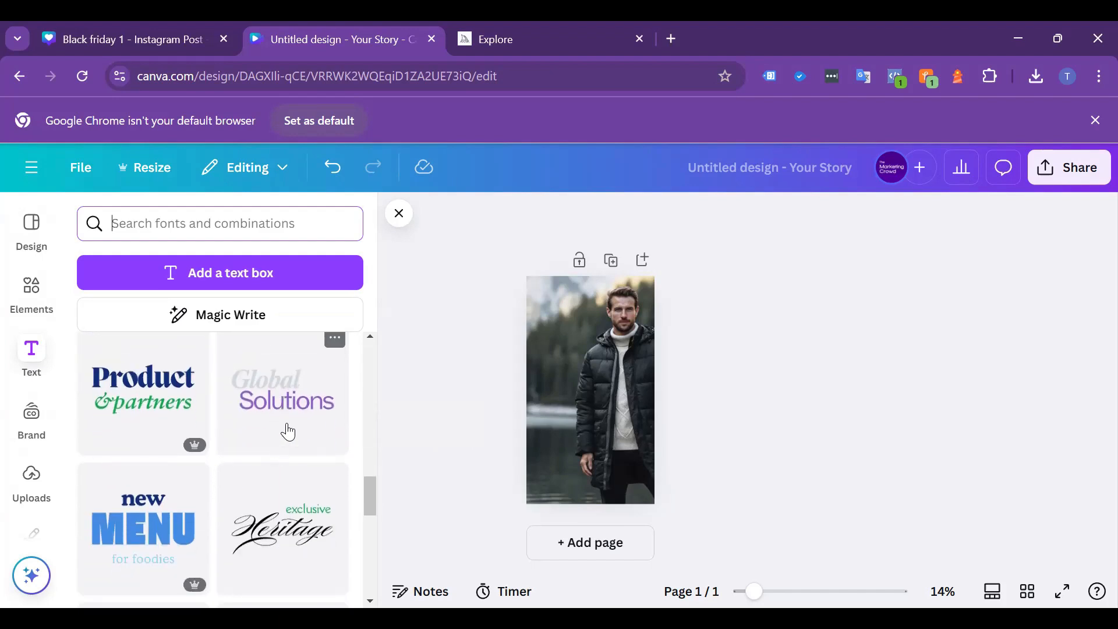
pyautogui.scroll(-4, 288, 432)
pyautogui.scroll(-10, 301, 418)
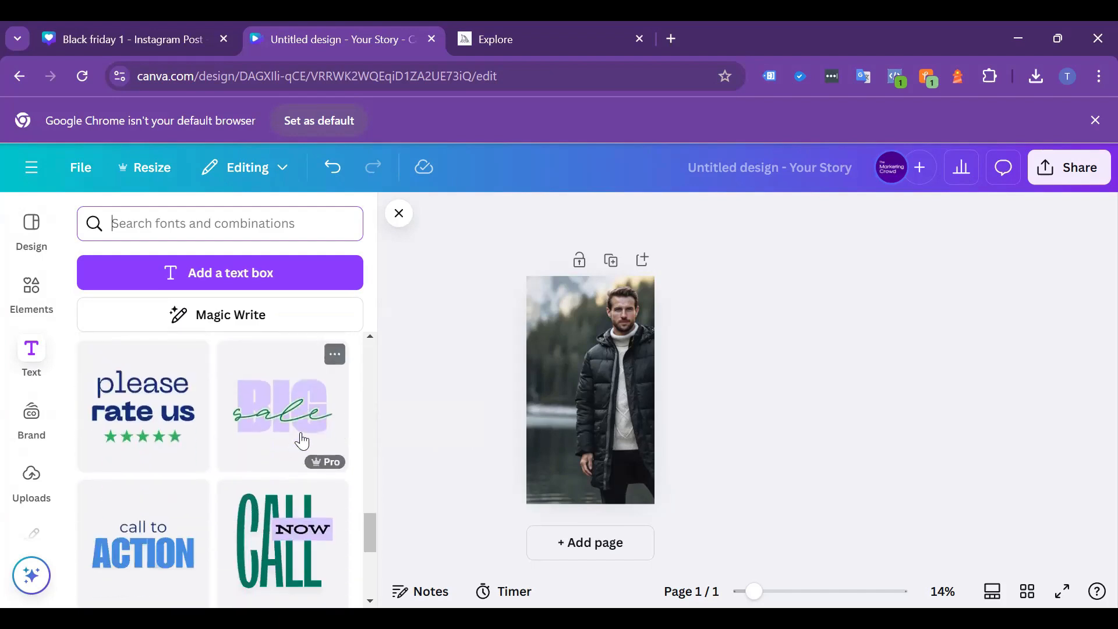
pyautogui.scroll(-10, 284, 456)
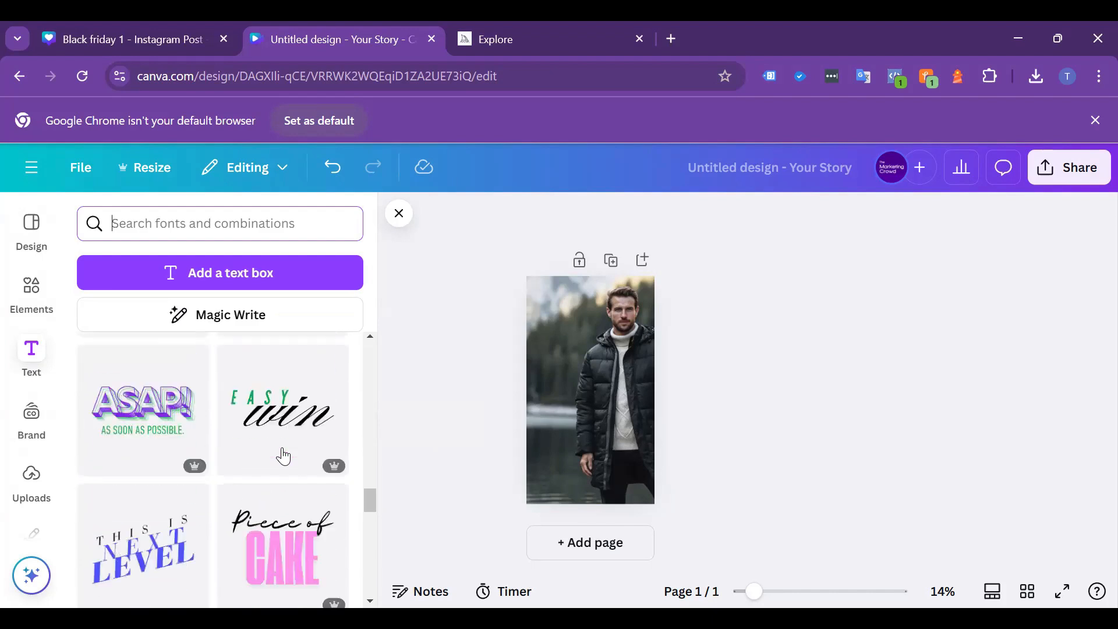
pyautogui.scroll(-10, 284, 456)
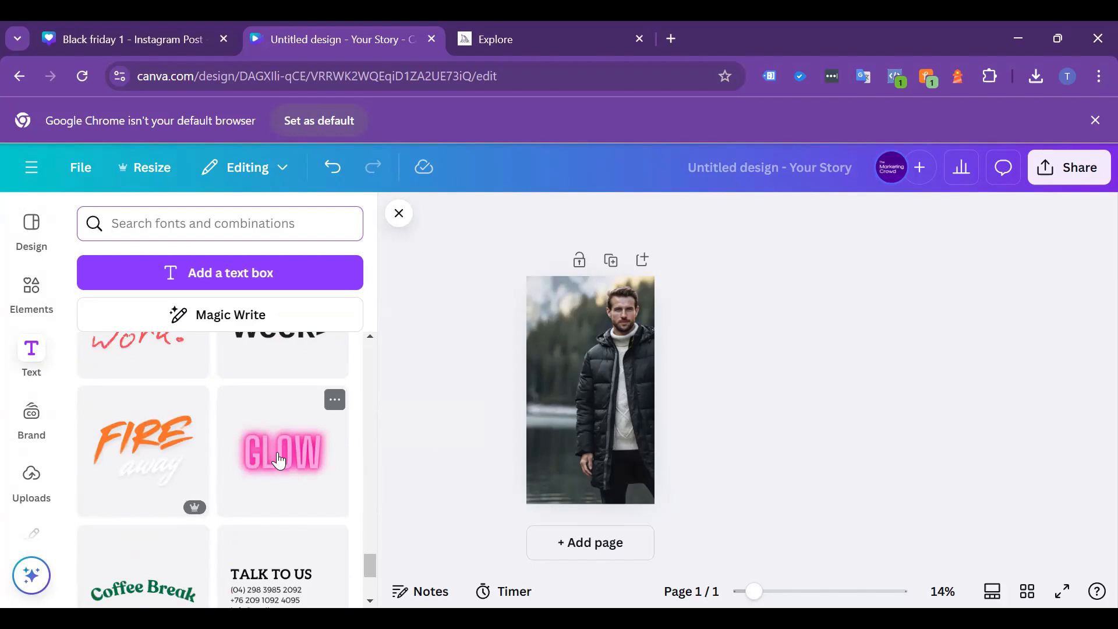
# - Add the pink neon "GLOW" font combination, move it lower on the photo and change its text to "SALE"
pyautogui.click(279, 461)
pyautogui.click(766, 448)
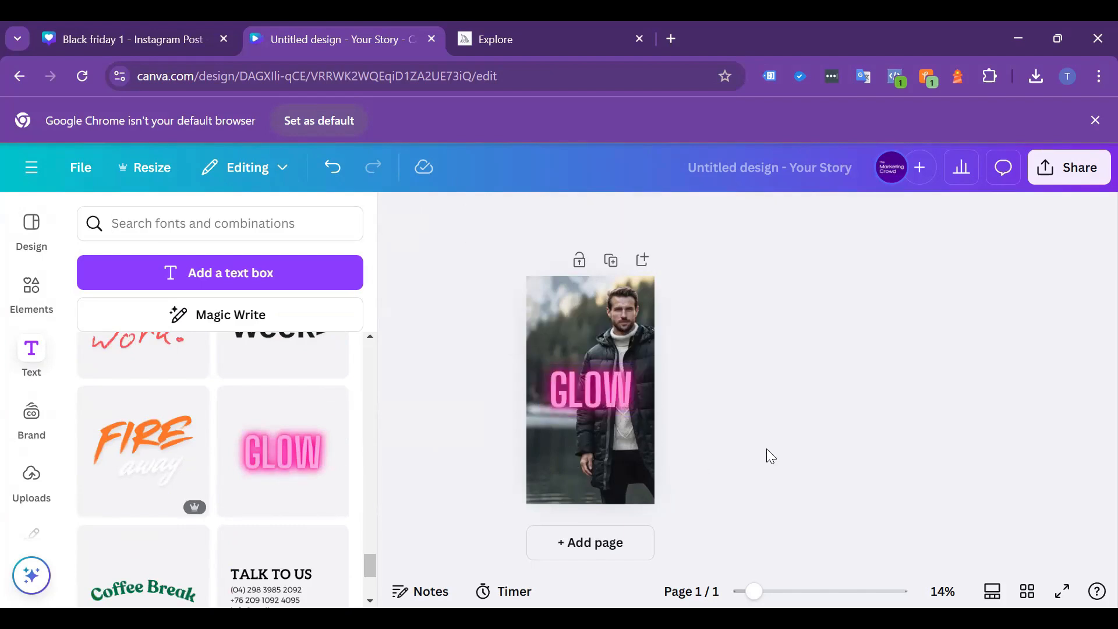
pyautogui.moveTo(633, 388); pyautogui.dragTo(622, 435)
pyautogui.write('SALE')
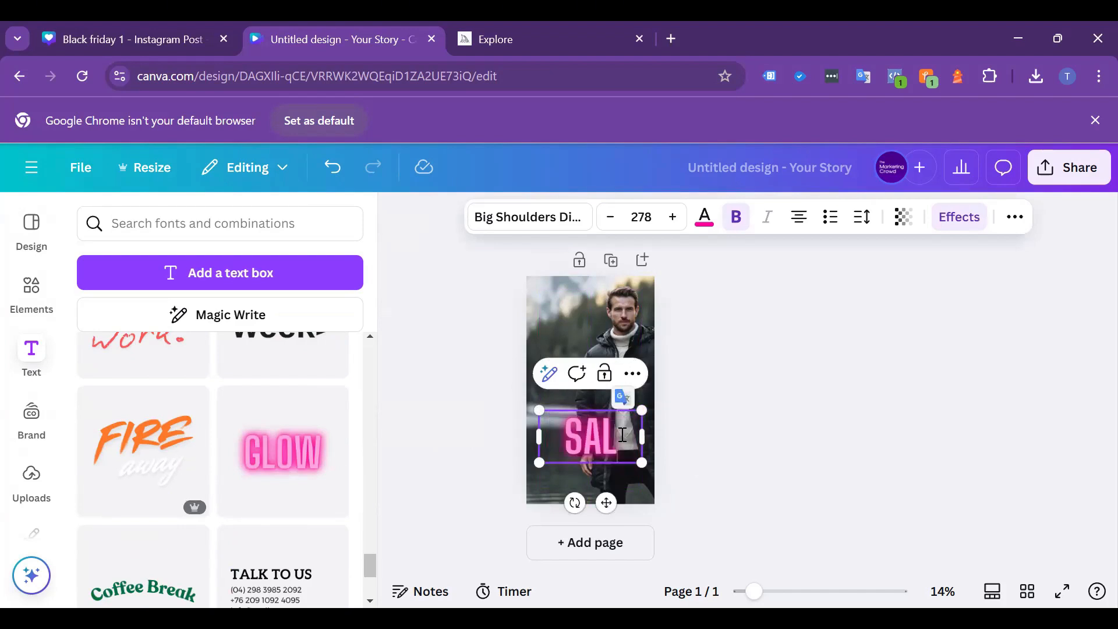
pyautogui.click(725, 443)
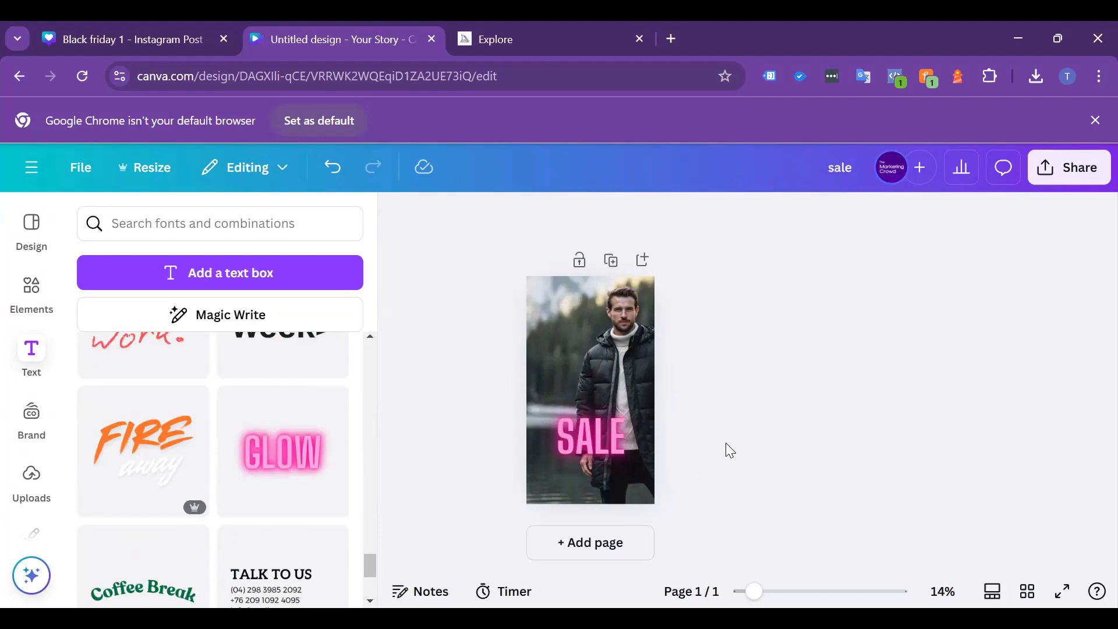
# - Apply the Bounce animation to the neon "SALE" text
pyautogui.click(611, 445)
pyautogui.click(1014, 220)
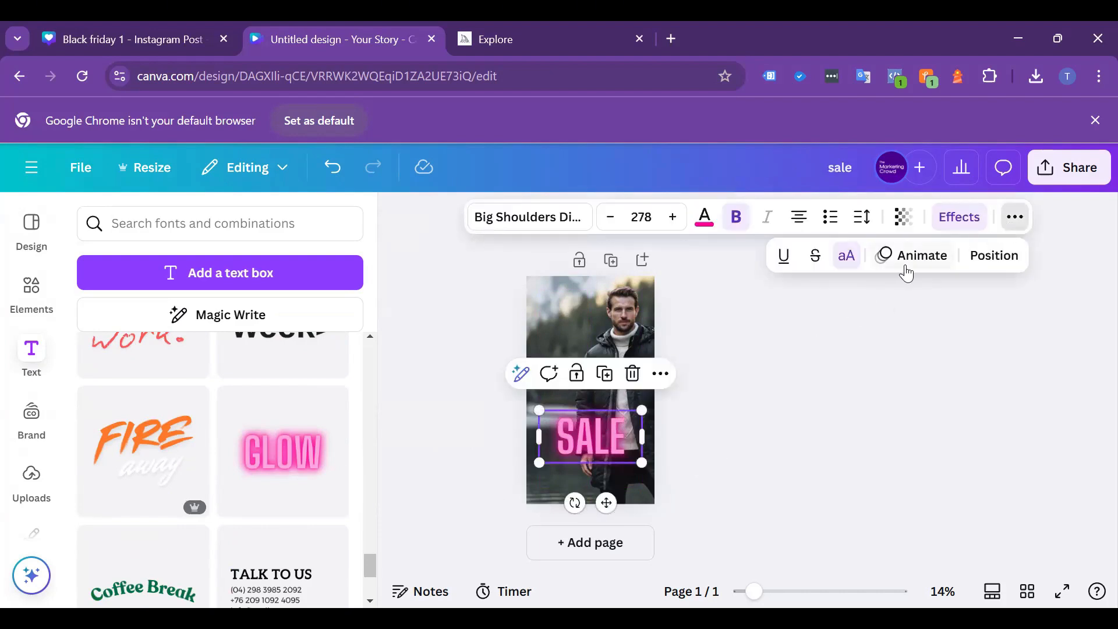
pyautogui.click(911, 256)
pyautogui.scroll(-5, 243, 464)
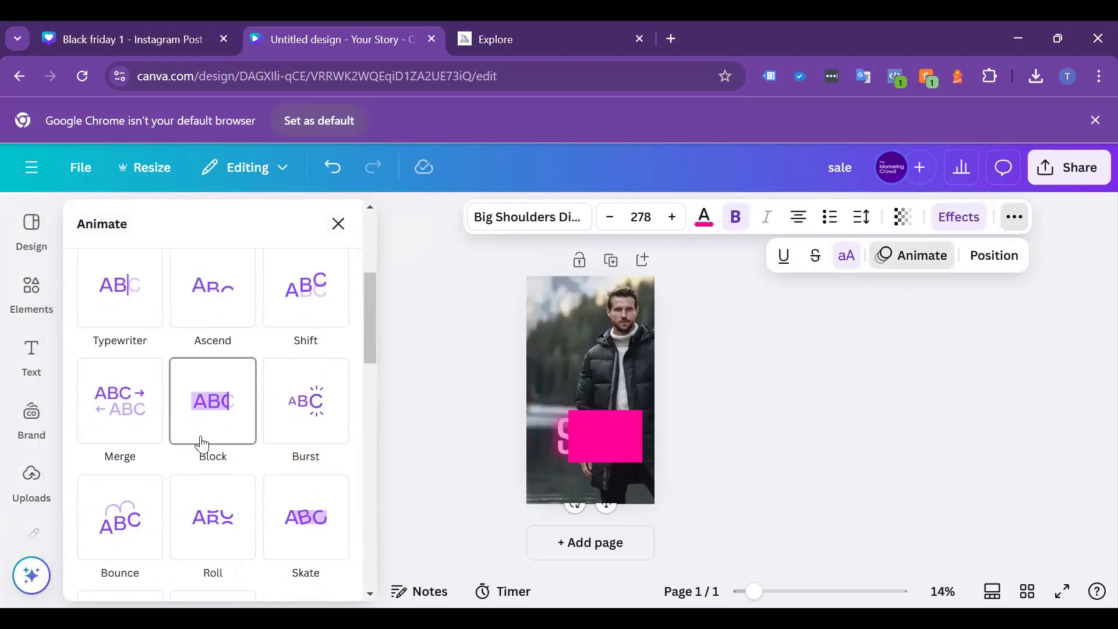
pyautogui.click(138, 524)
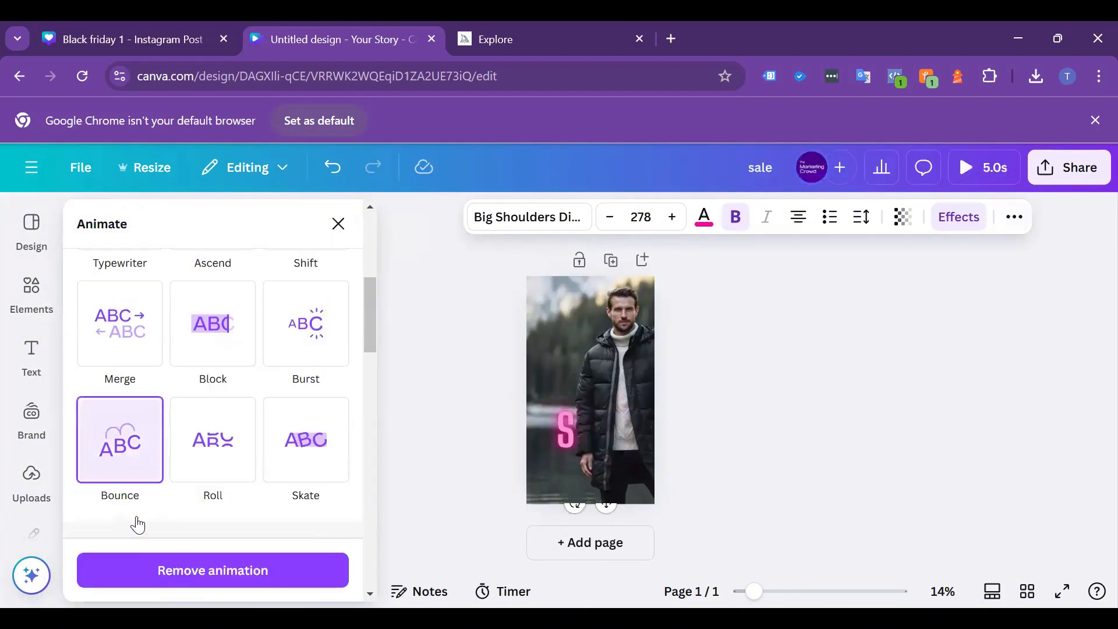
pyautogui.click(763, 408)
pyautogui.click(753, 426)
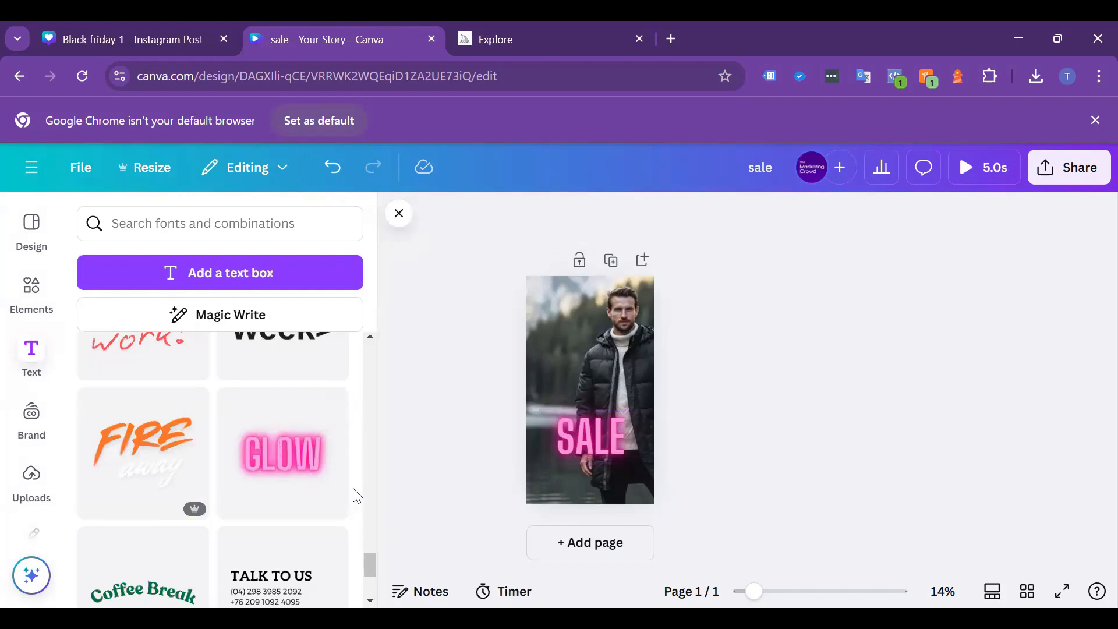
# - Replace the neon "SALE" text with the "Thank you!" font combination, placed over the lower part of the jacket
pyautogui.click(625, 454)
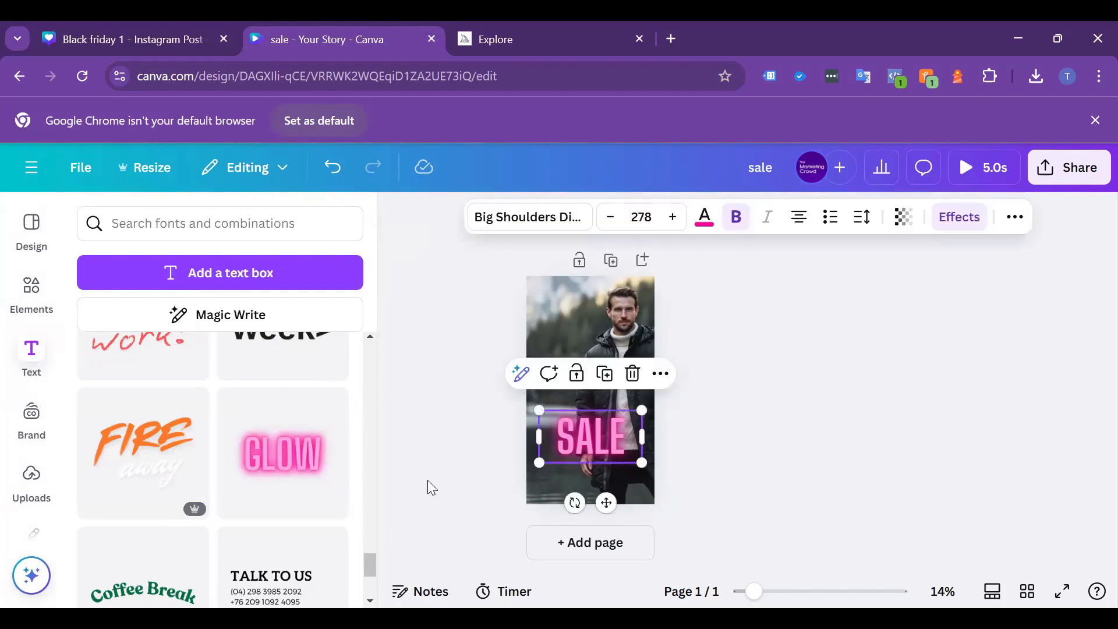
pyautogui.press('Delete')
pyautogui.scroll(-10, 282, 483)
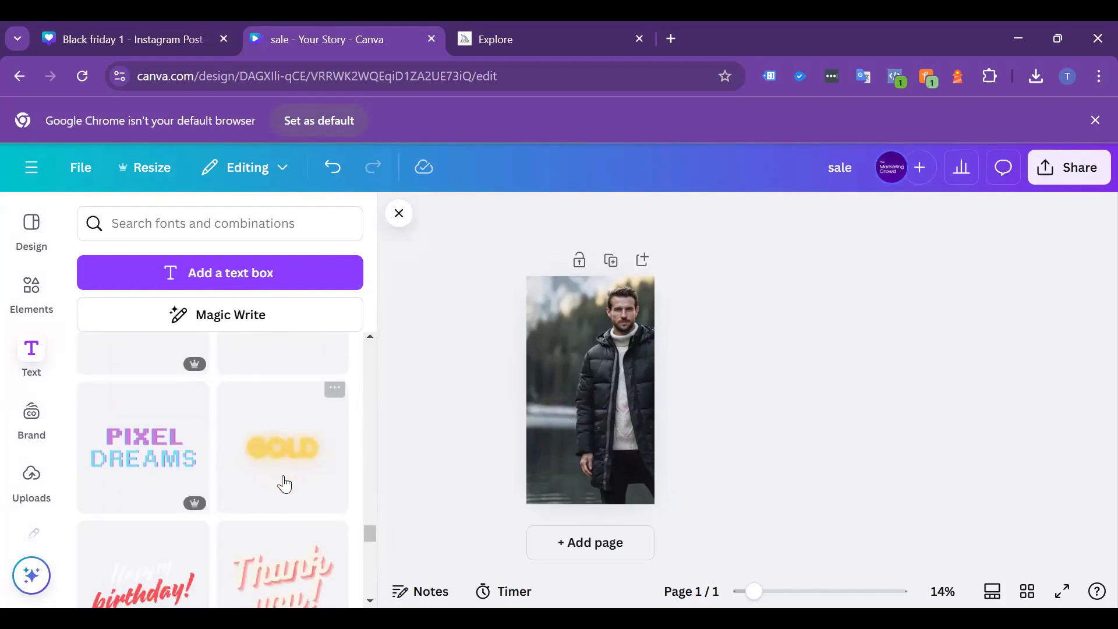
pyautogui.scroll(-3, 285, 484)
pyautogui.click(284, 431)
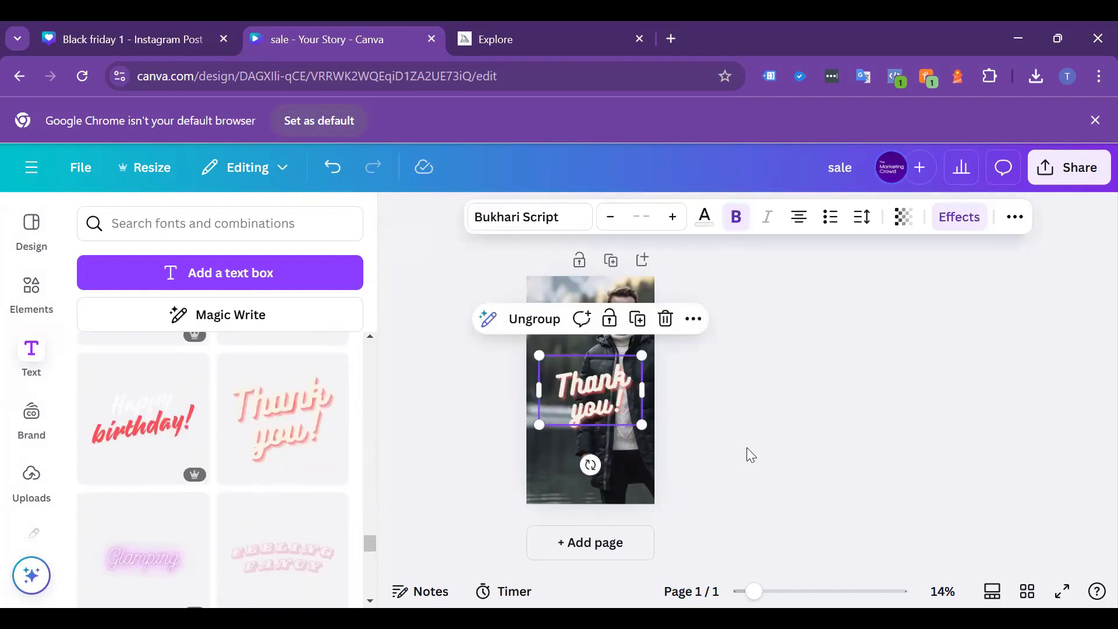
pyautogui.moveTo(616, 391); pyautogui.dragTo(624, 425)
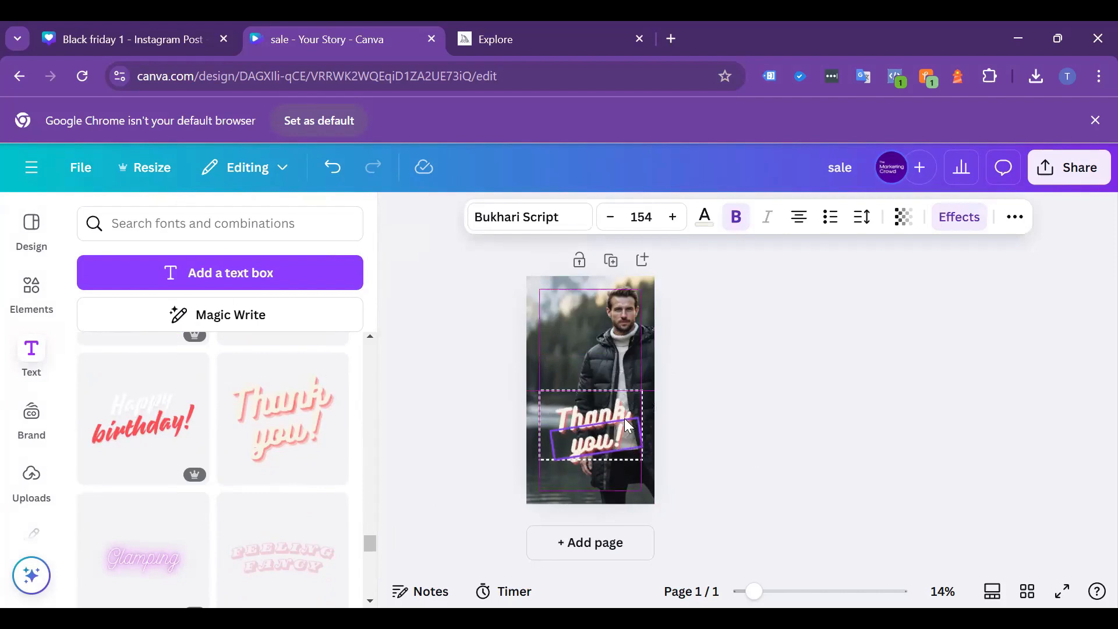
pyautogui.click(723, 428)
# - Change the "Thank you!" text over the jacket to read "Winter" on the upper line and "Sale" on the lower line
pyautogui.click(579, 426)
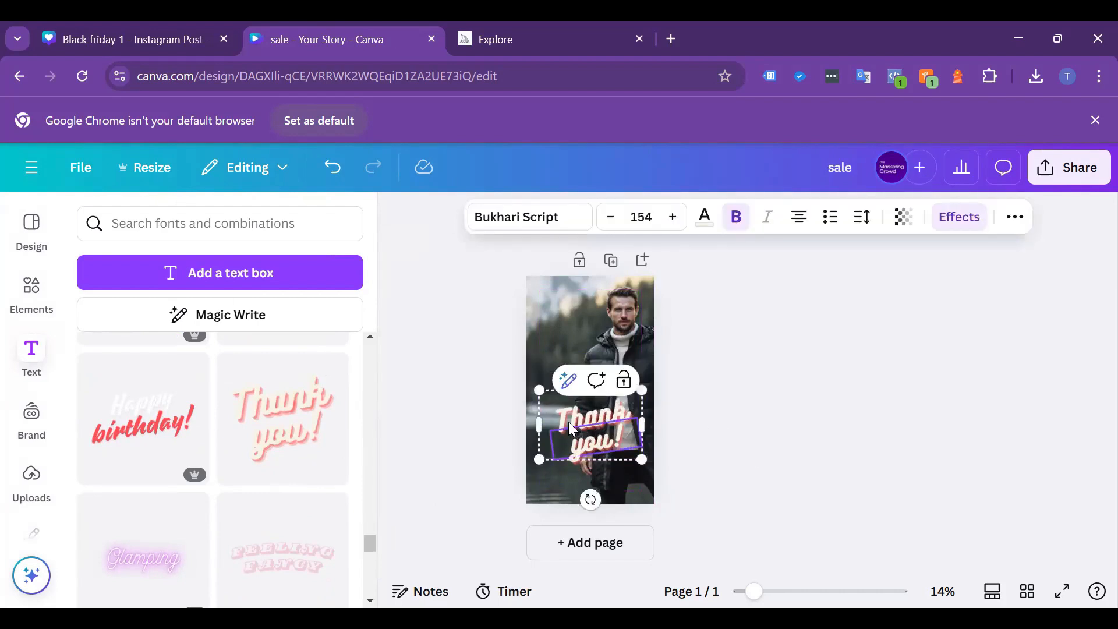
pyautogui.click(563, 424)
pyautogui.moveTo(552, 419); pyautogui.dragTo(619, 408)
pyautogui.write('Winter')
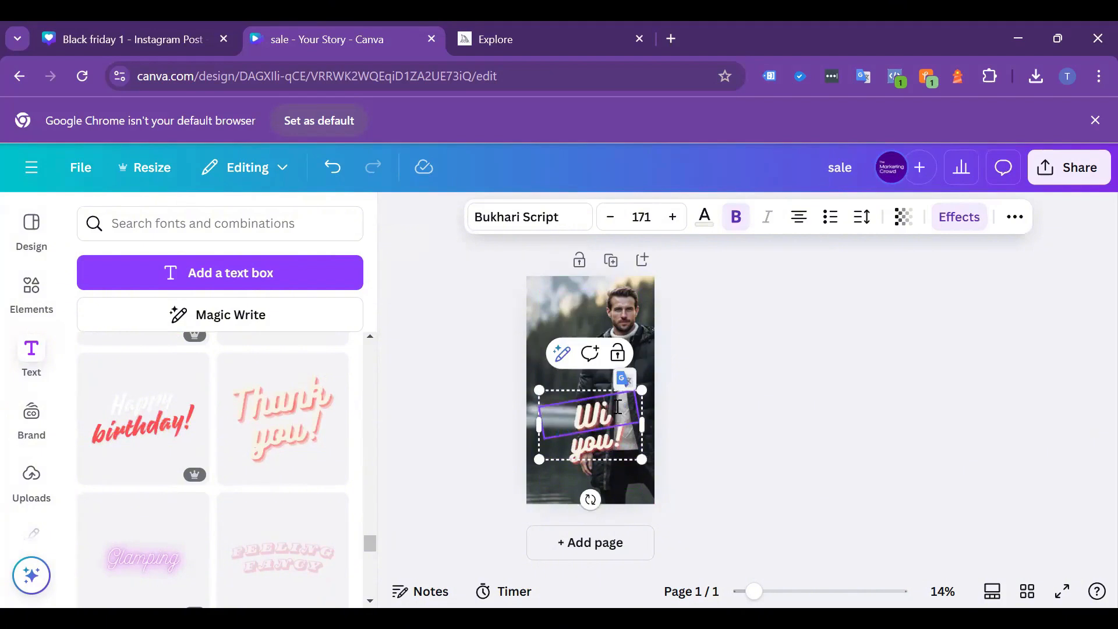
pyautogui.click(587, 448)
pyautogui.moveTo(577, 448); pyautogui.dragTo(626, 441)
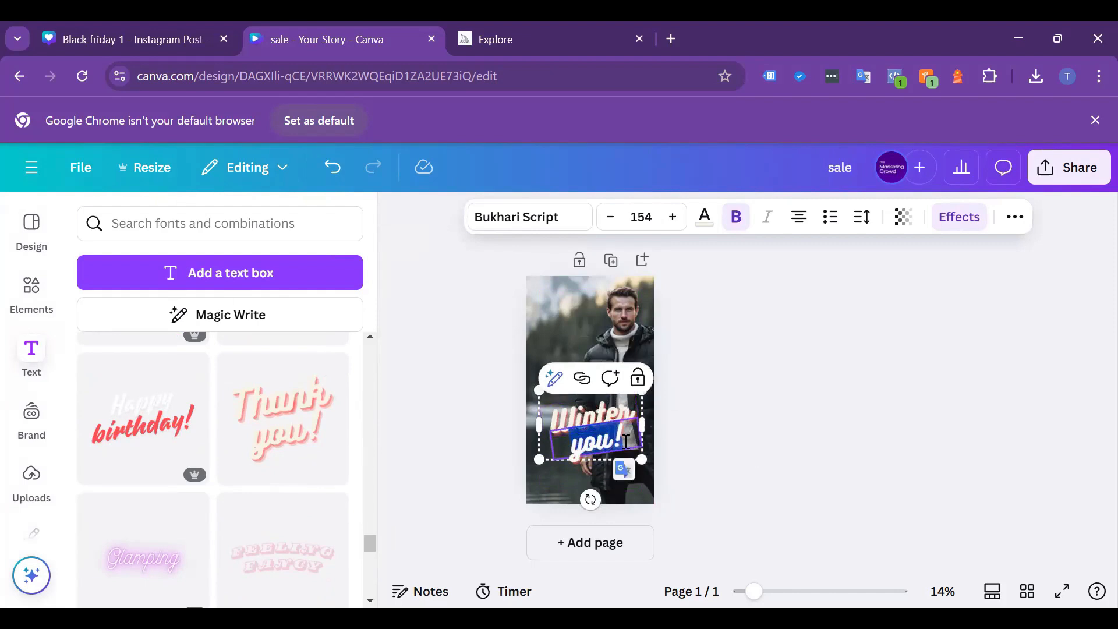
pyautogui.write('Sale')
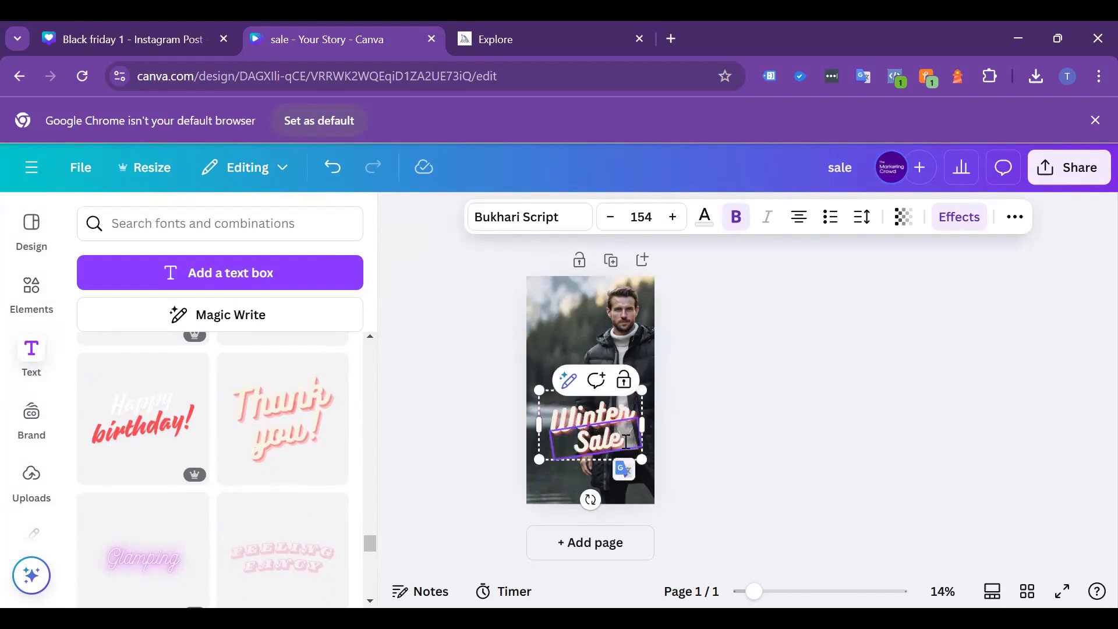
pyautogui.click(735, 401)
# - Look through more font combinations and delete the "Winter Sale" text from the photo
pyautogui.scroll(-5, 227, 443)
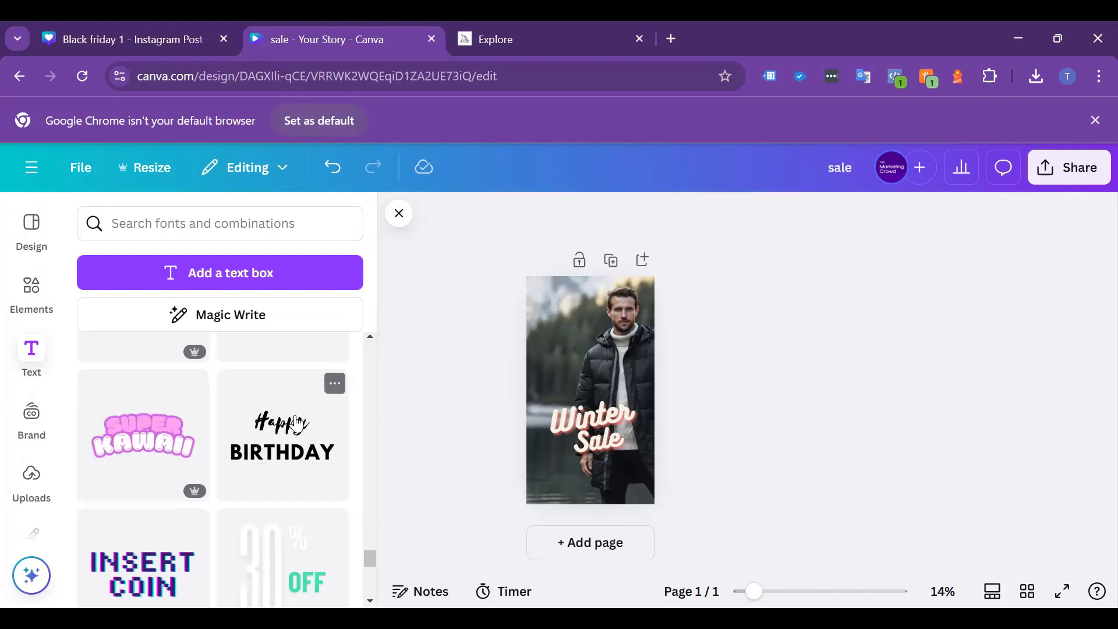
pyautogui.scroll(-5, 273, 434)
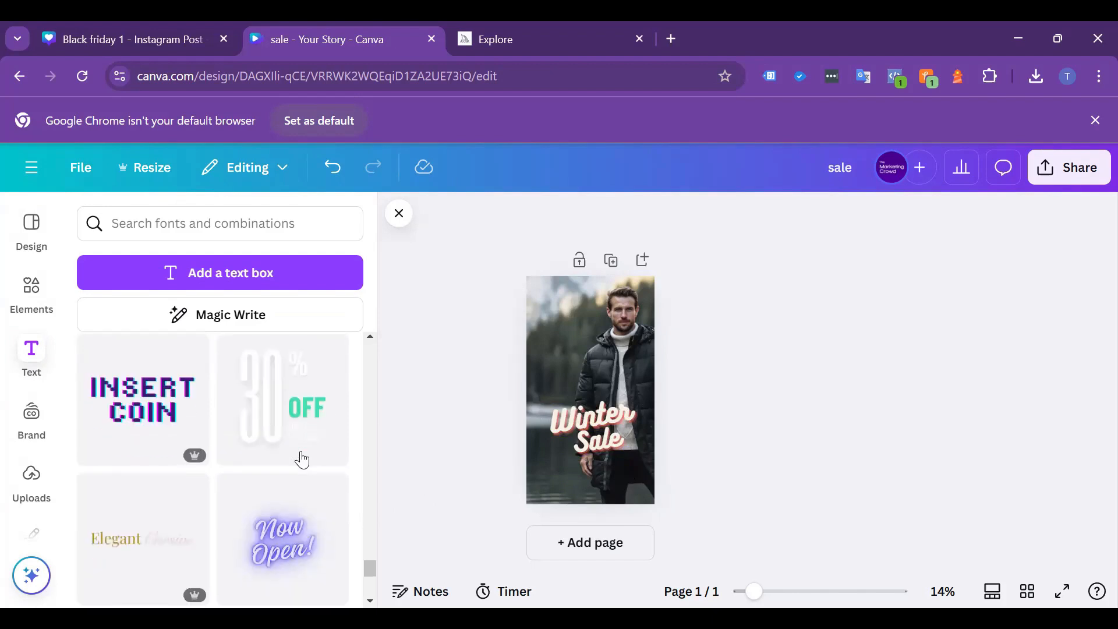
pyautogui.scroll(-3, 297, 483)
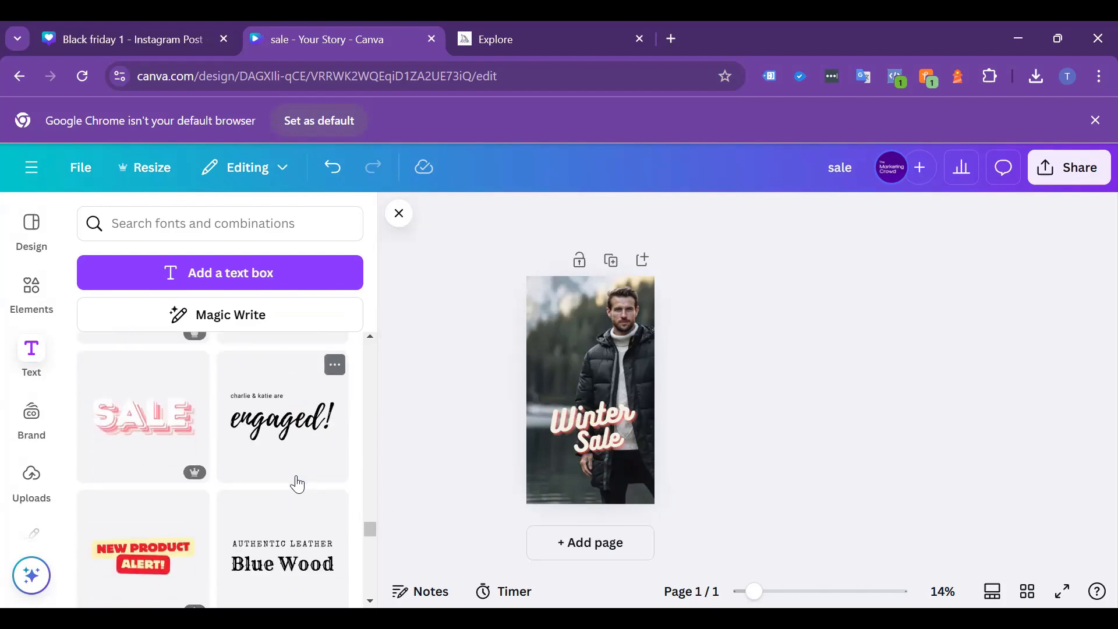
pyautogui.scroll(-2, 297, 483)
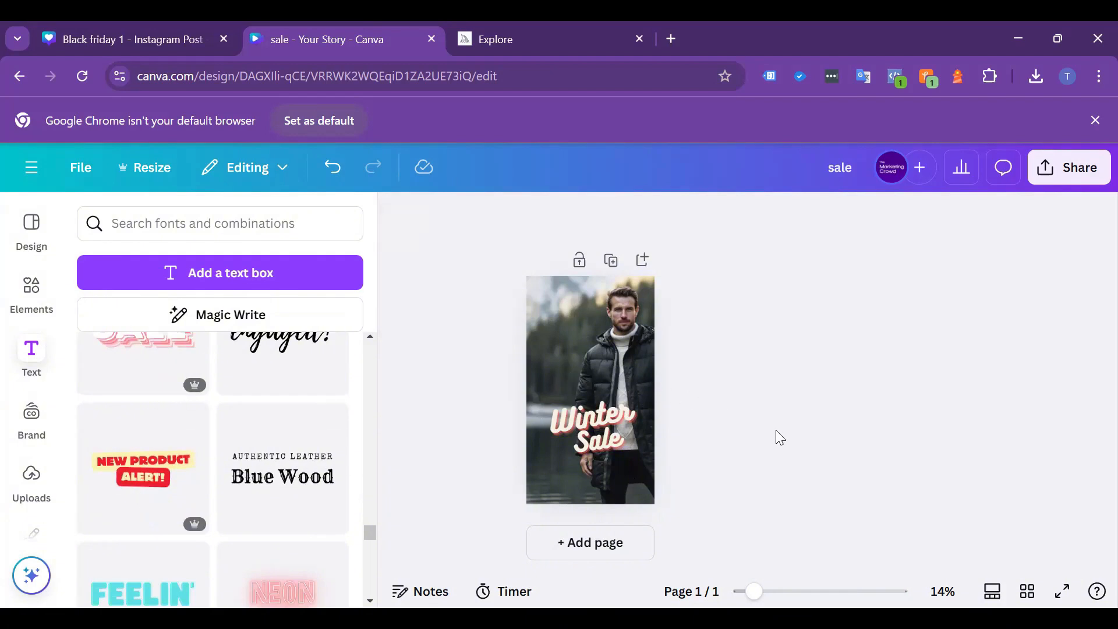
pyautogui.moveTo(566, 418); pyautogui.dragTo(677, 460)
pyautogui.press('Delete')
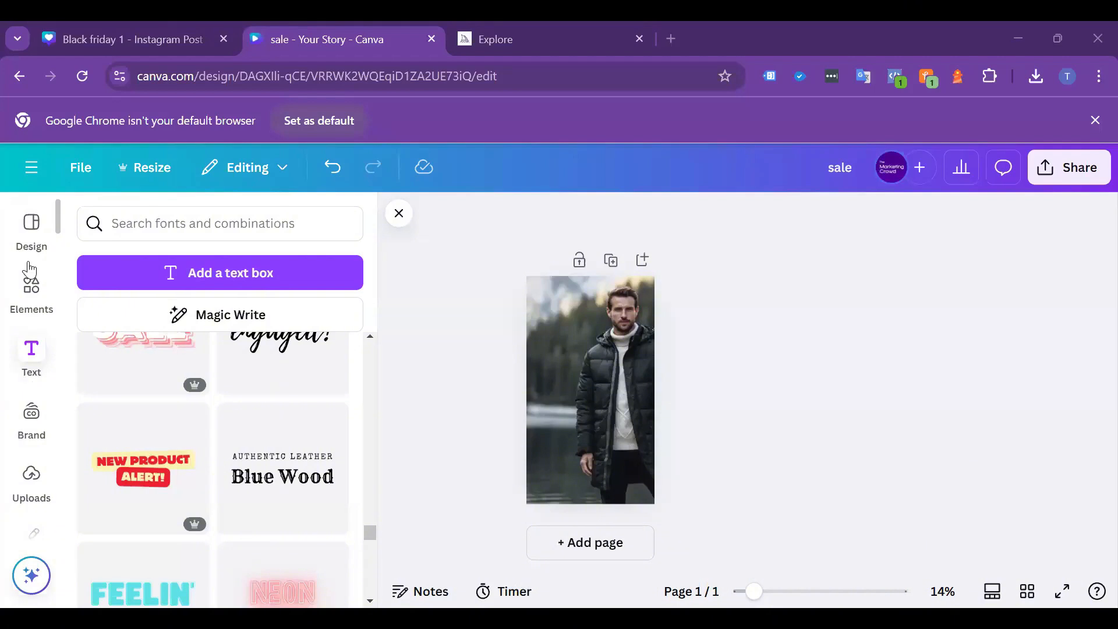
# - Search the elements for "wow" and limit the results to graphics
pyautogui.click(31, 291)
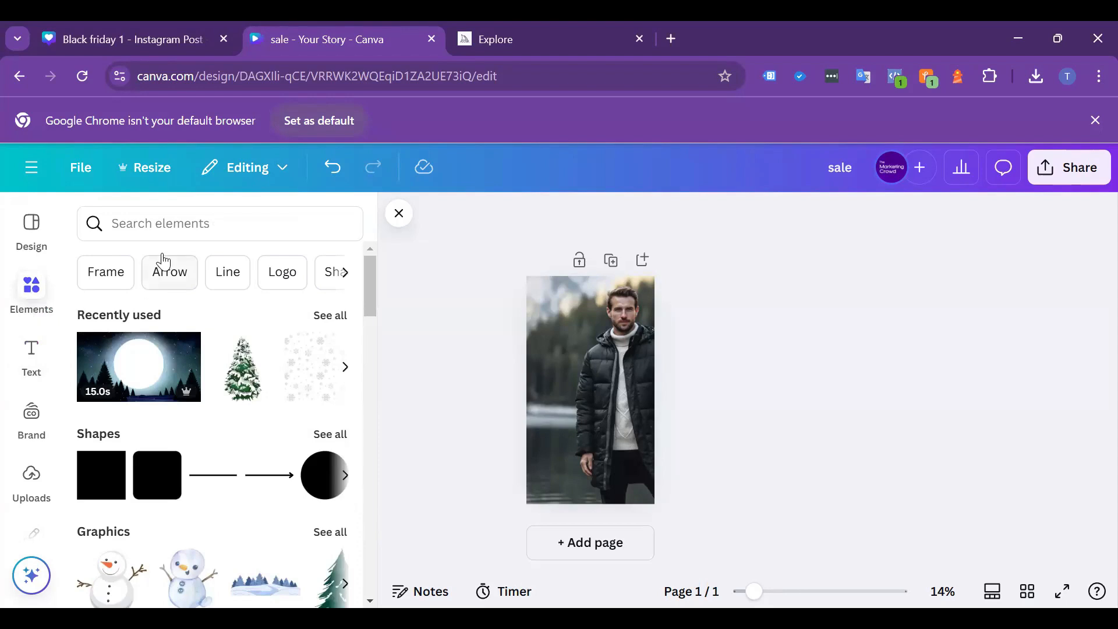
pyautogui.click(153, 224)
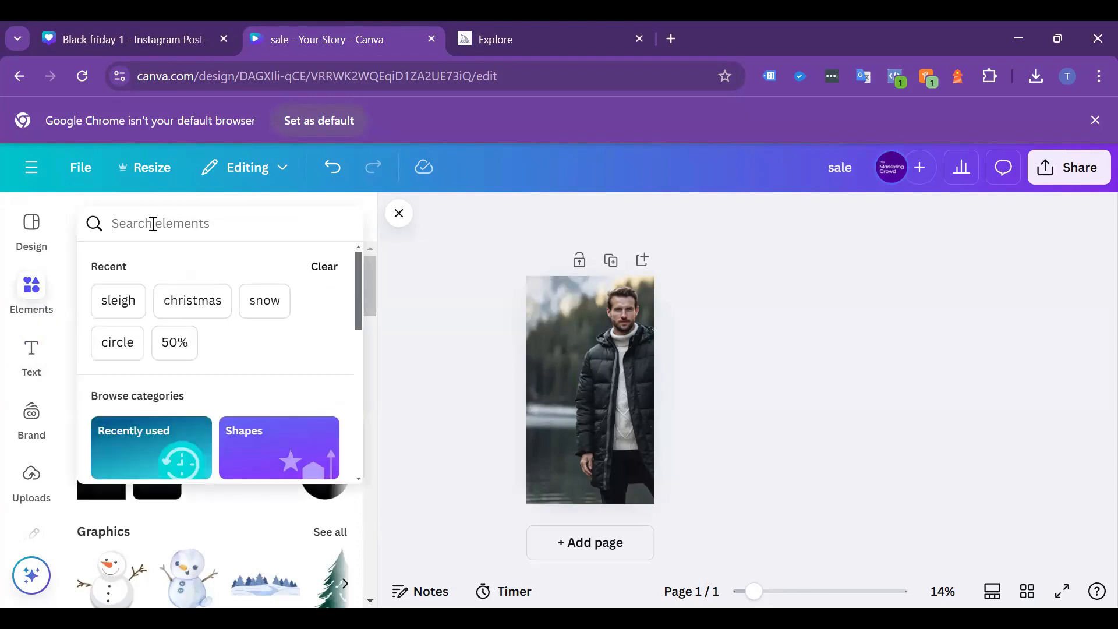
pyautogui.write('wow')
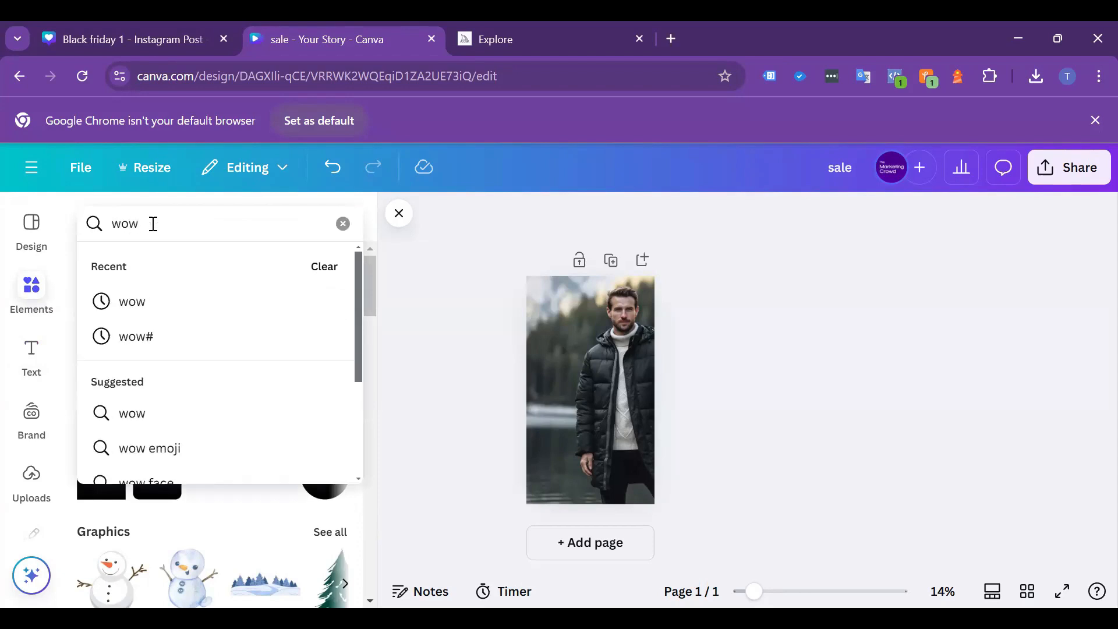
pyautogui.press('Return')
pyautogui.click(140, 270)
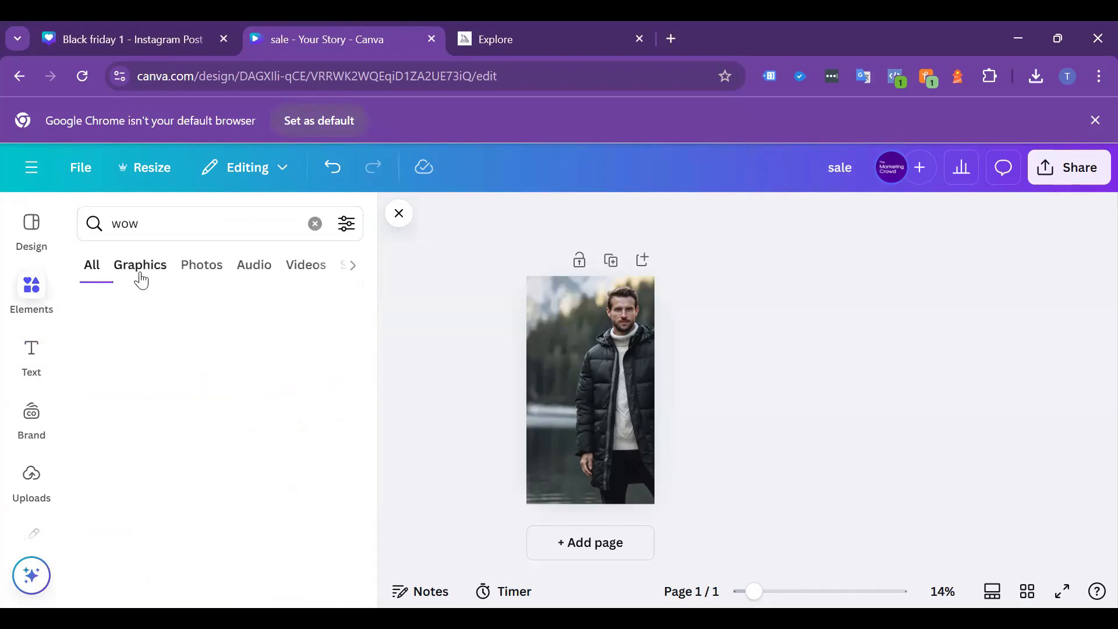
# - Add the yellow animated "WOW" graphic with radiating lines and move it lower over the jacket
pyautogui.scroll(-2, 251, 414)
pyautogui.scroll(2, 252, 415)
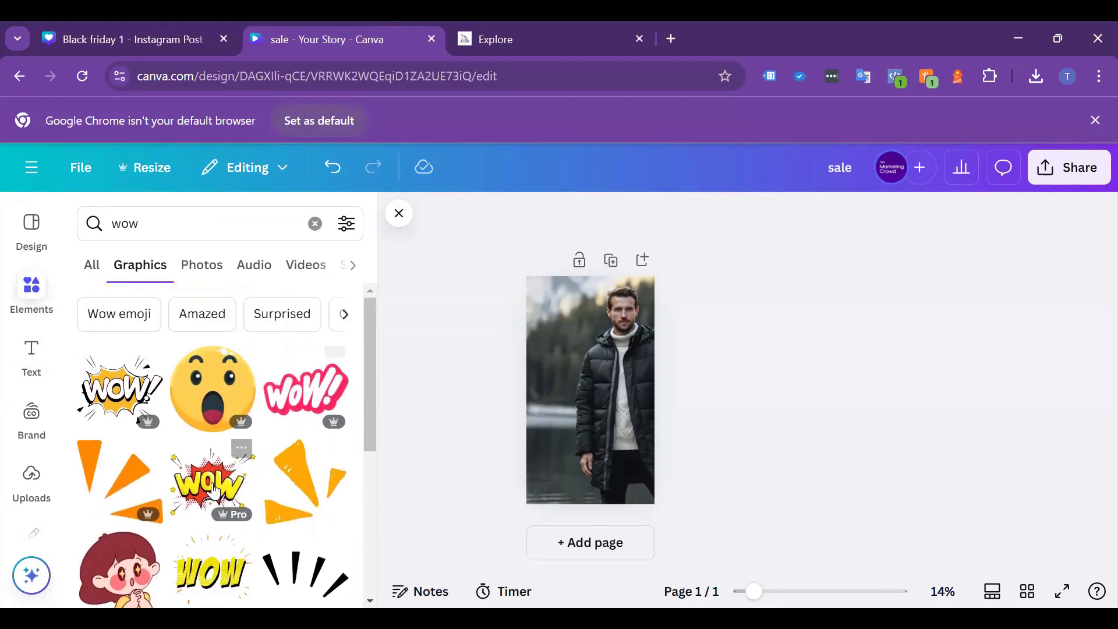
pyautogui.scroll(-1, 236, 456)
pyautogui.scroll(-2, 236, 456)
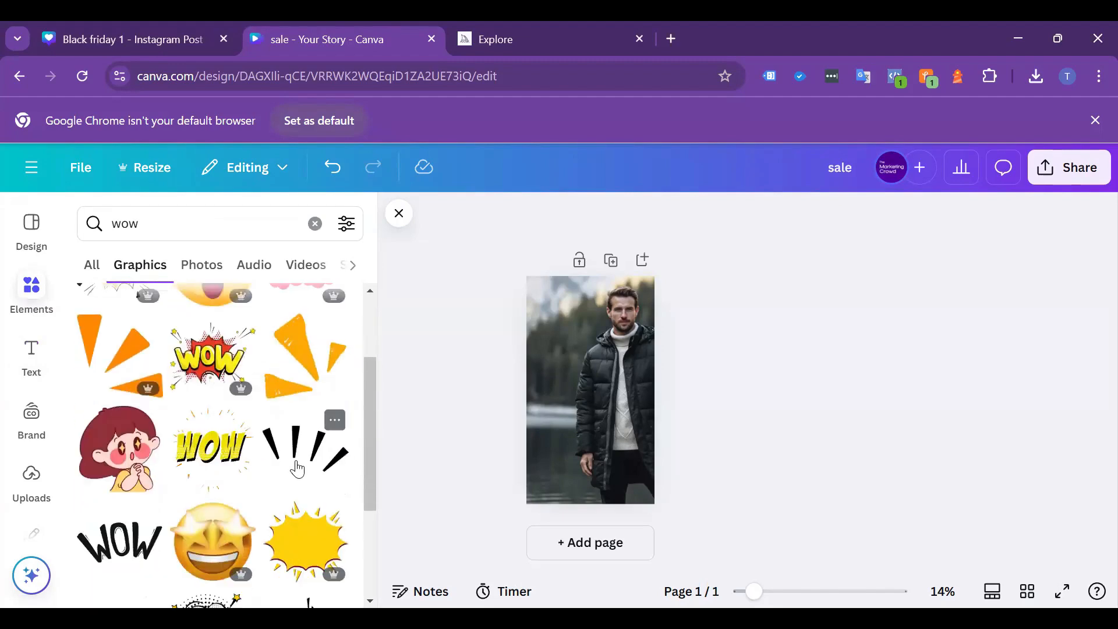
pyautogui.click(219, 413)
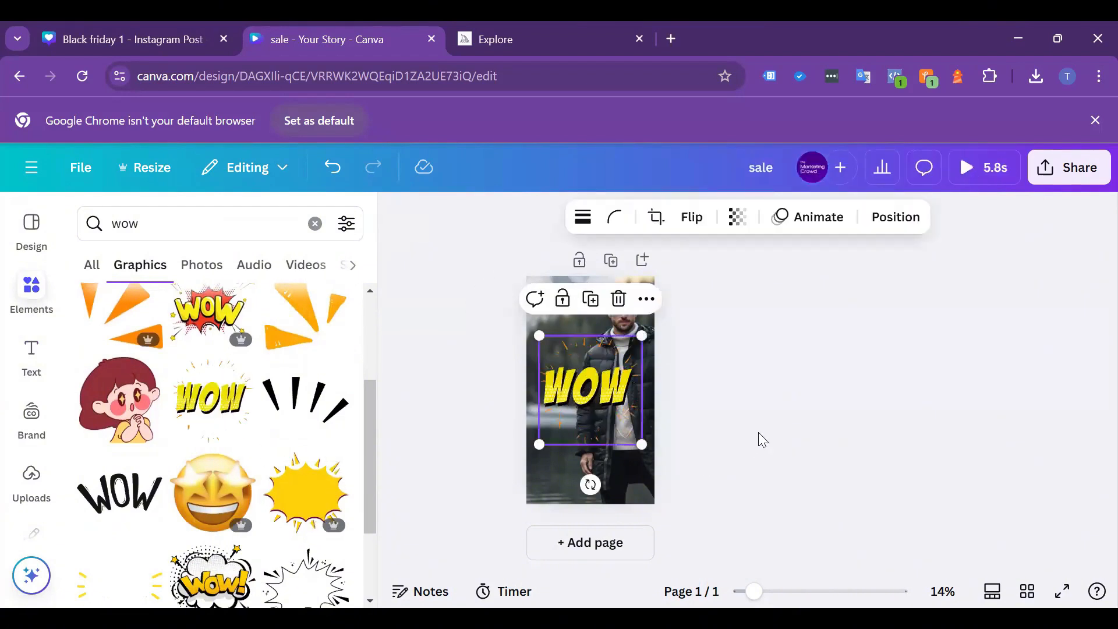
pyautogui.click(758, 434)
pyautogui.moveTo(595, 392); pyautogui.dragTo(607, 421)
pyautogui.click(784, 414)
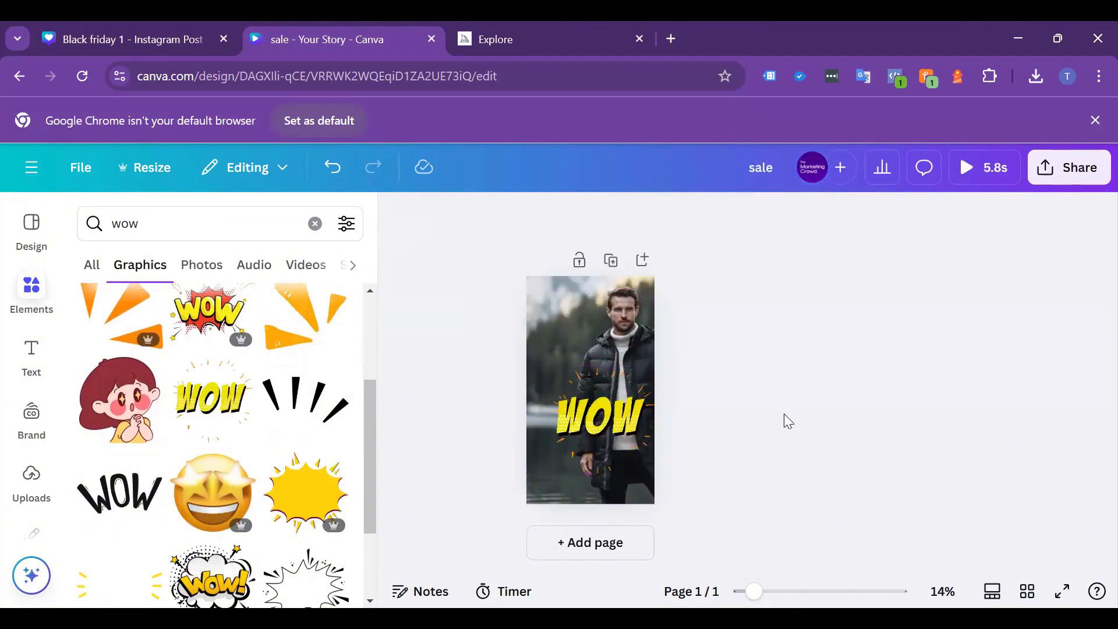
# - Delete the yellow "WOW" graphic and search the graphics for "sale"
pyautogui.click(626, 409)
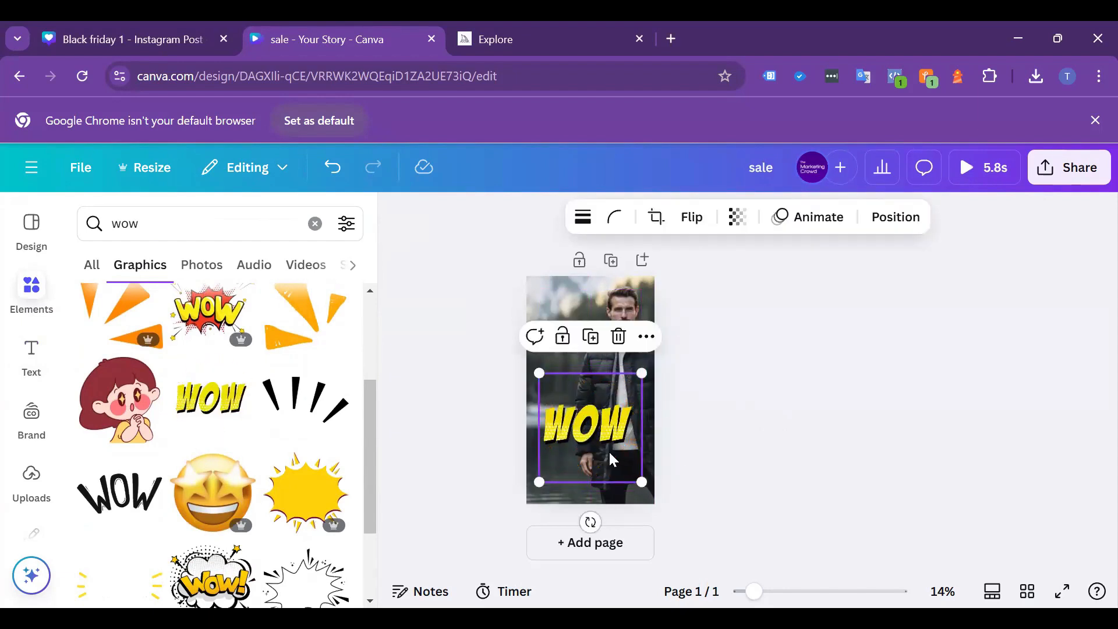
pyautogui.press('Delete')
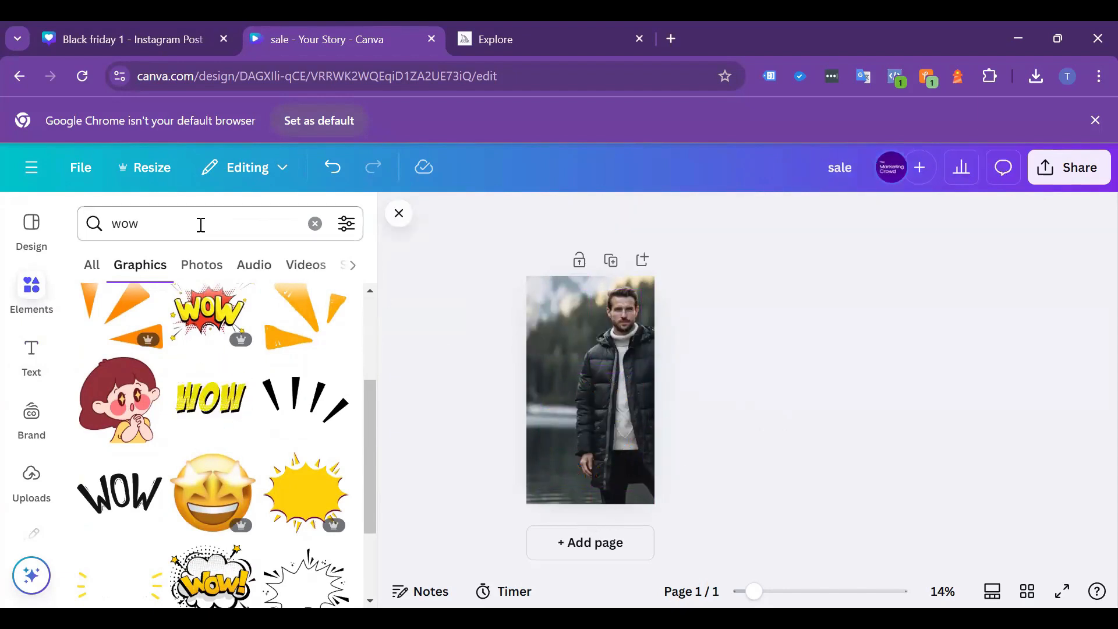
pyautogui.click(145, 224)
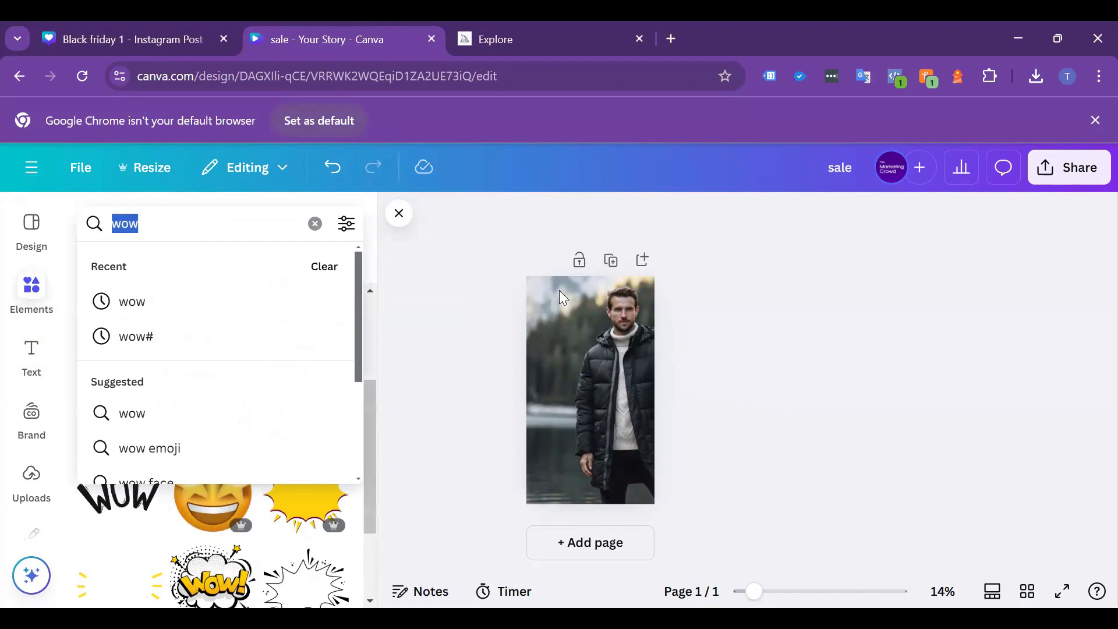
pyautogui.write('sale')
pyautogui.press('Return')
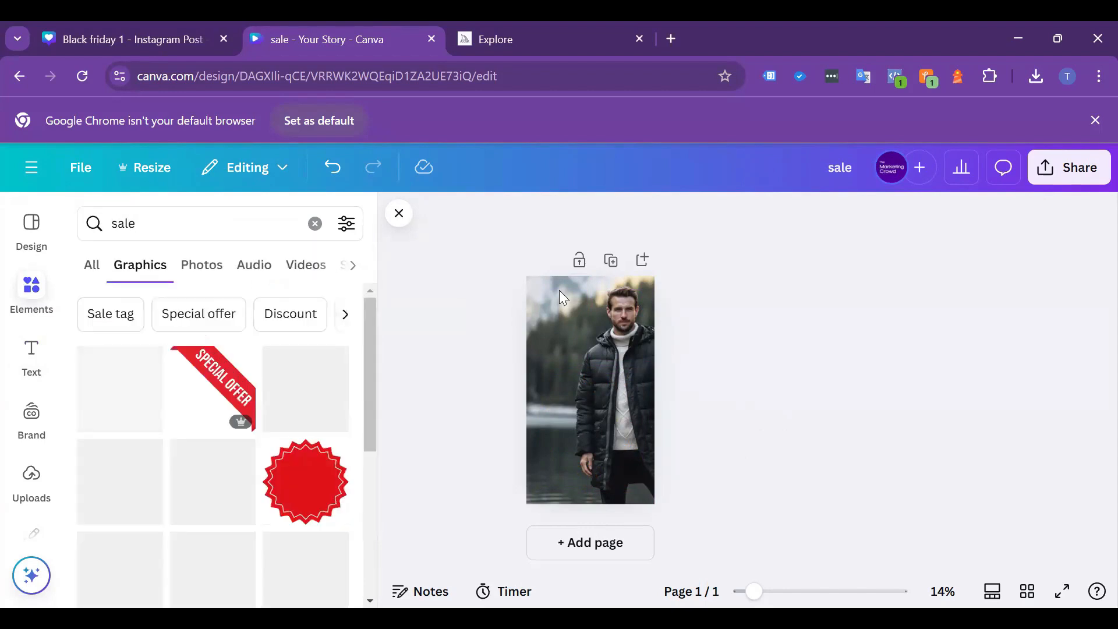
# - Add the red "SALE" ribbon graphic, enlarged over the lower part of the jacket
pyautogui.scroll(-6, 271, 442)
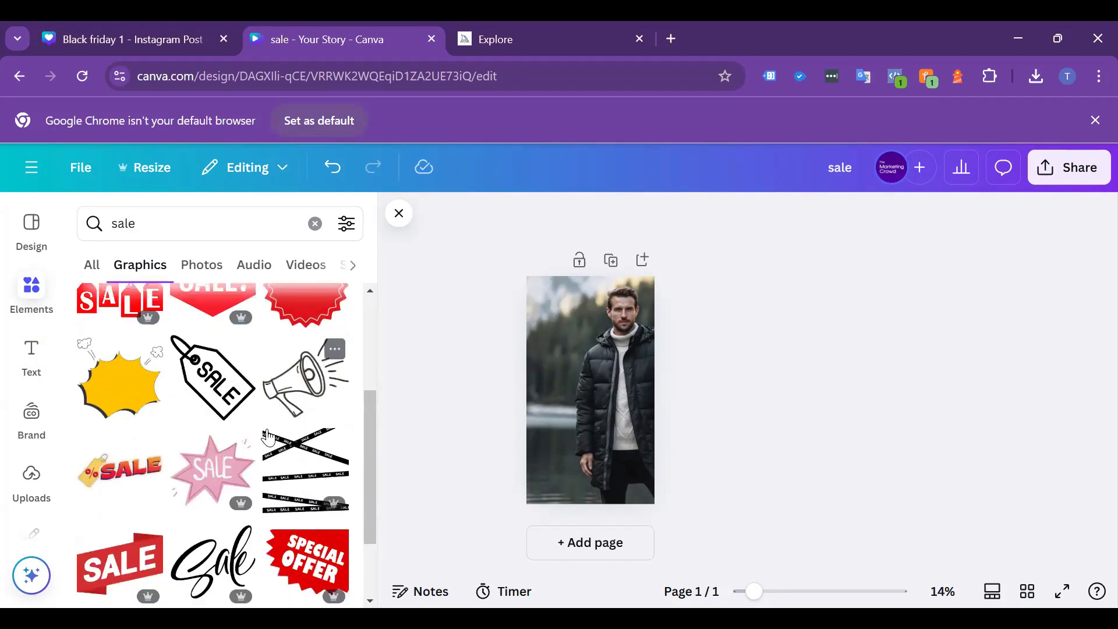
pyautogui.scroll(2, 269, 453)
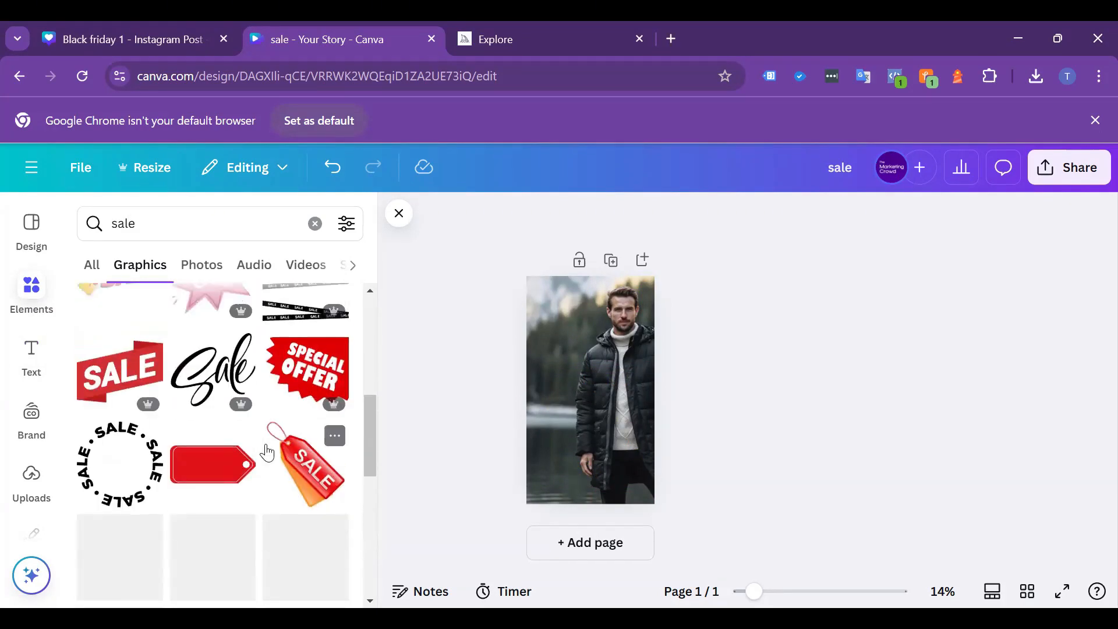
pyautogui.click(110, 472)
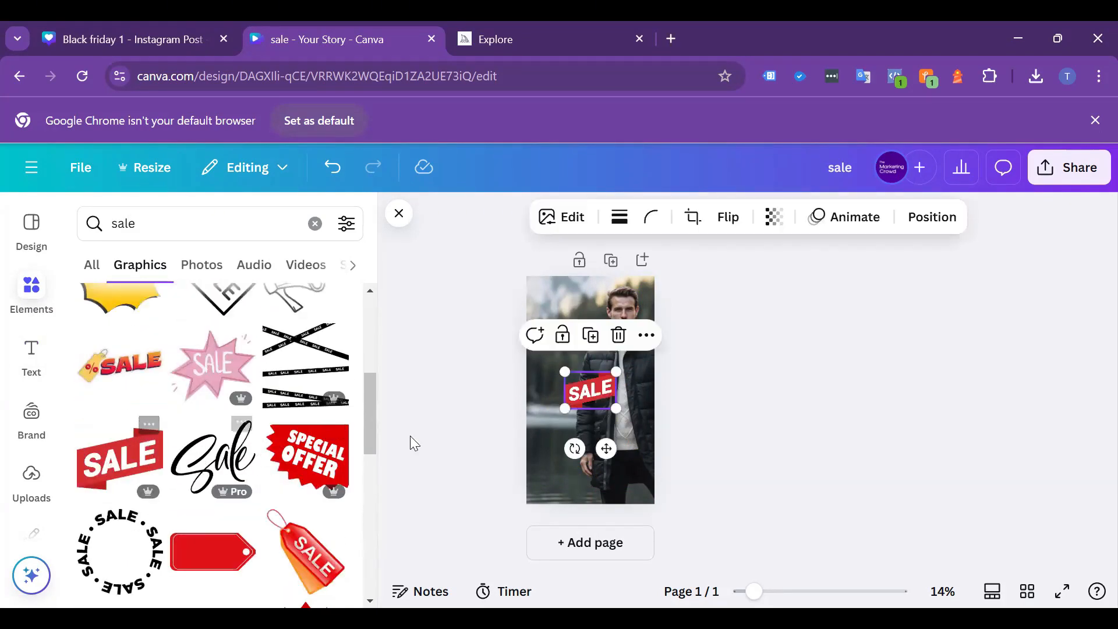
pyautogui.moveTo(555, 416); pyautogui.dragTo(605, 425)
pyautogui.click(745, 428)
# - Delete the red "SALE" ribbon from the photo and search the graphics for "black friday"
pyautogui.click(639, 428)
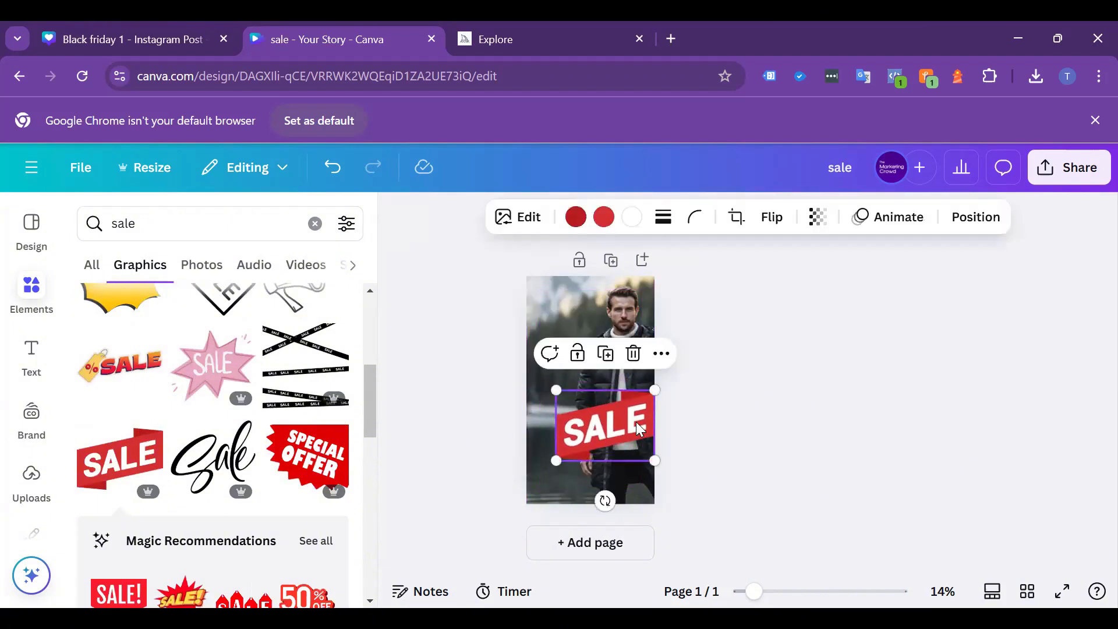
pyautogui.press('Delete')
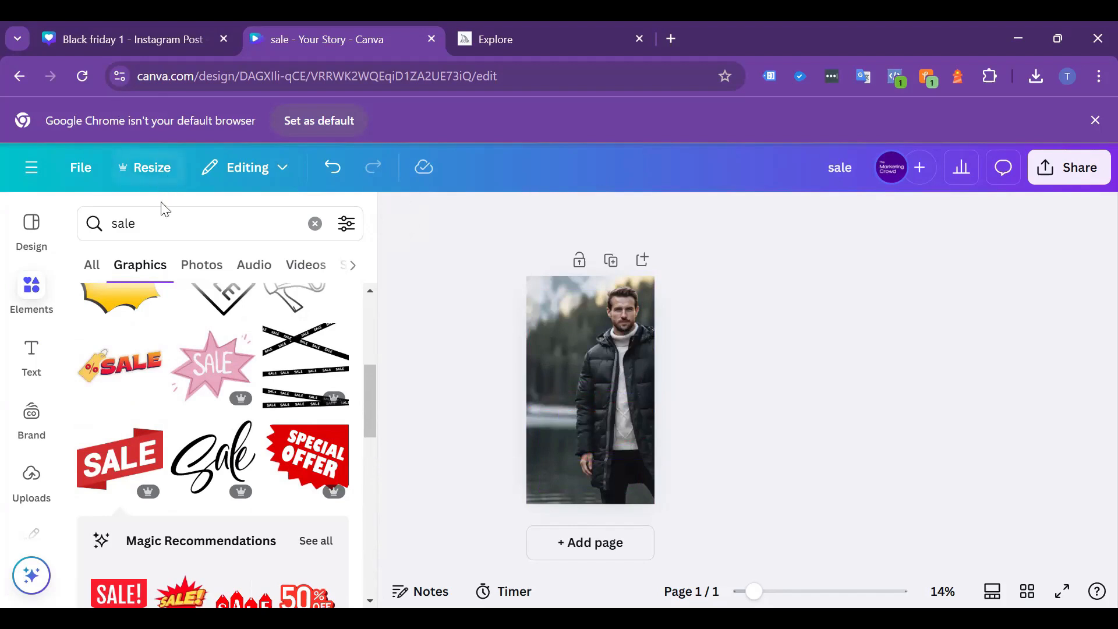
pyautogui.click(115, 221)
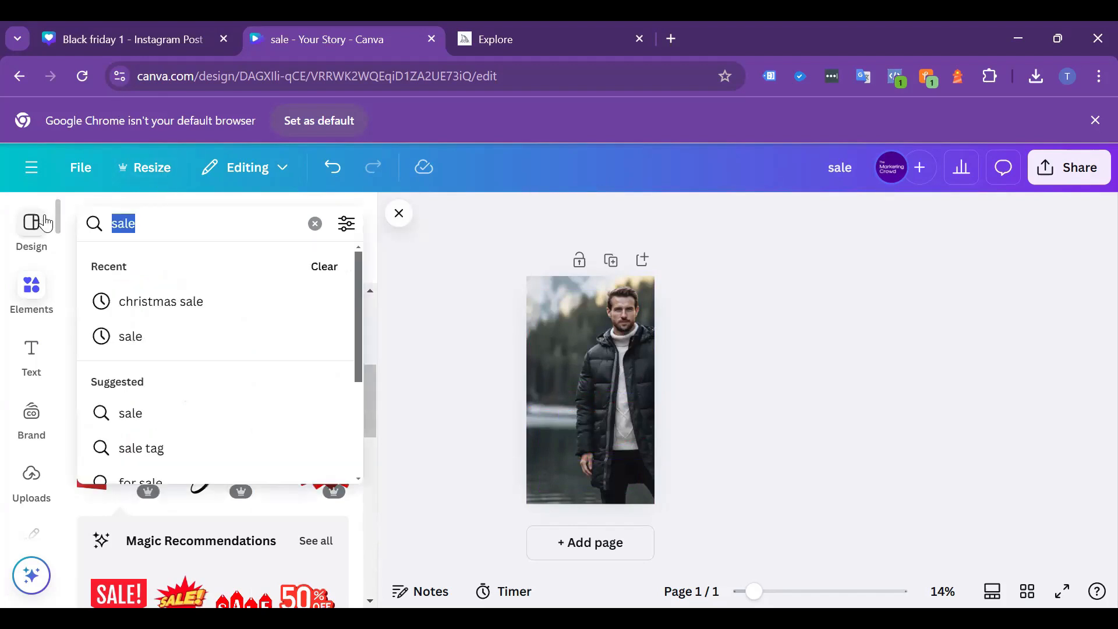
pyautogui.write('black friday')
pyautogui.press('Return')
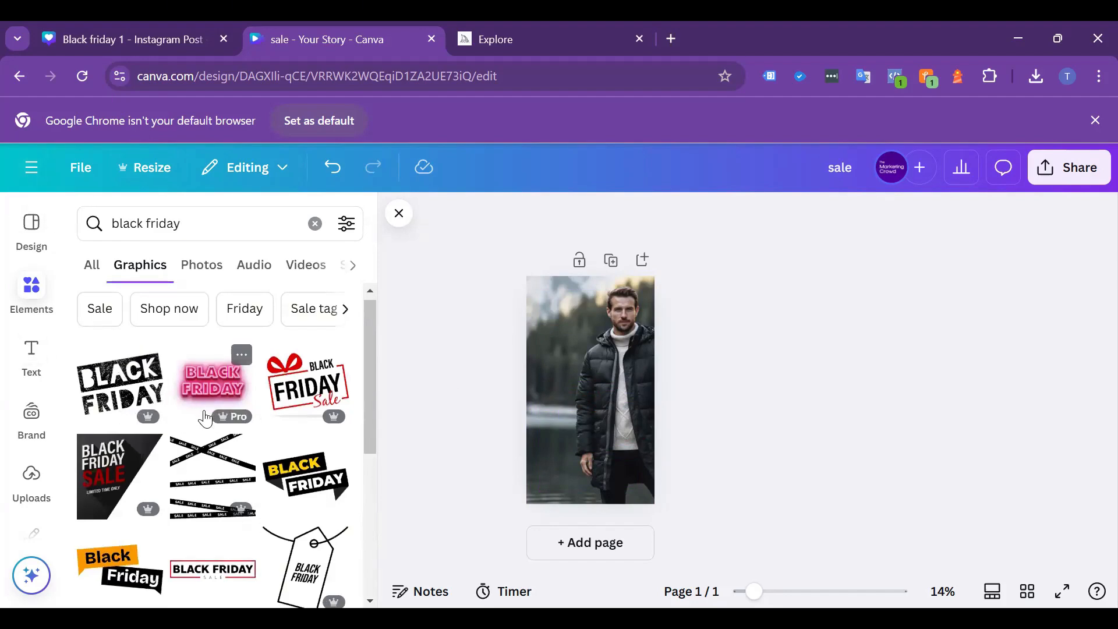
# - Add the black "Black Friday Sale" hang tag graphic, shrink it and place it in the photo's upper left corner beside the man's head
pyautogui.scroll(-3, 205, 418)
pyautogui.scroll(-3, 204, 416)
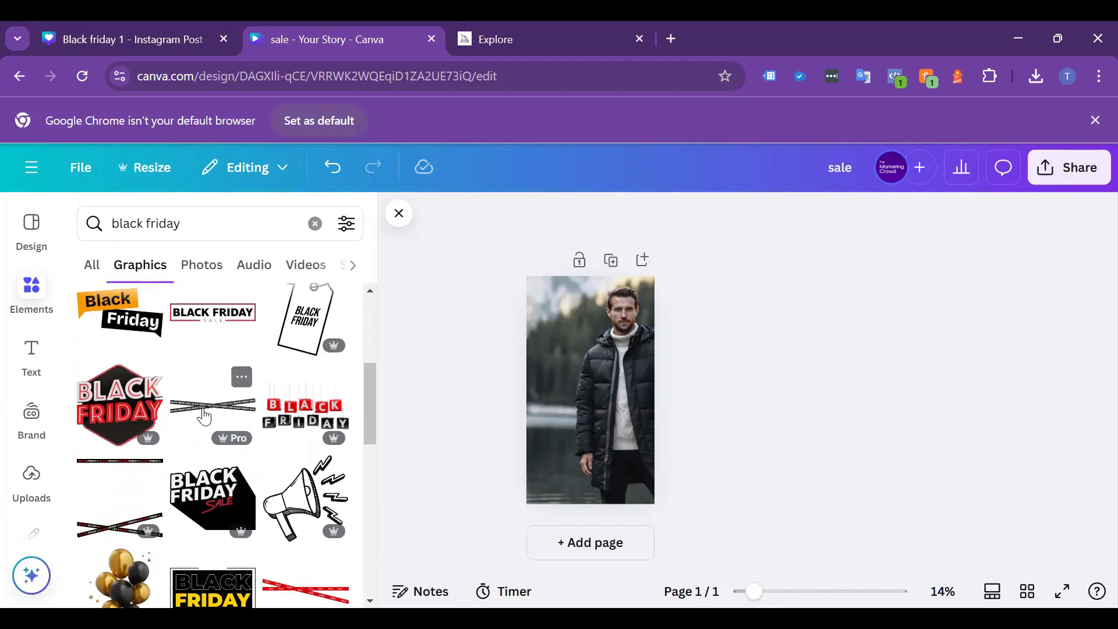
pyautogui.scroll(-3, 200, 411)
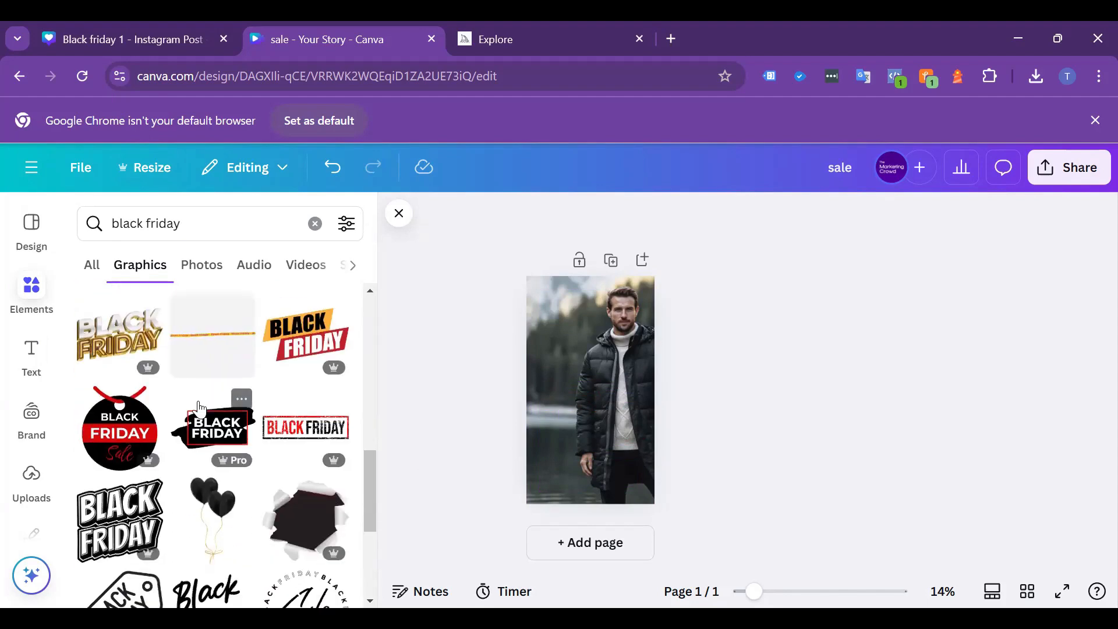
pyautogui.scroll(-3, 199, 405)
pyautogui.scroll(-1, 201, 404)
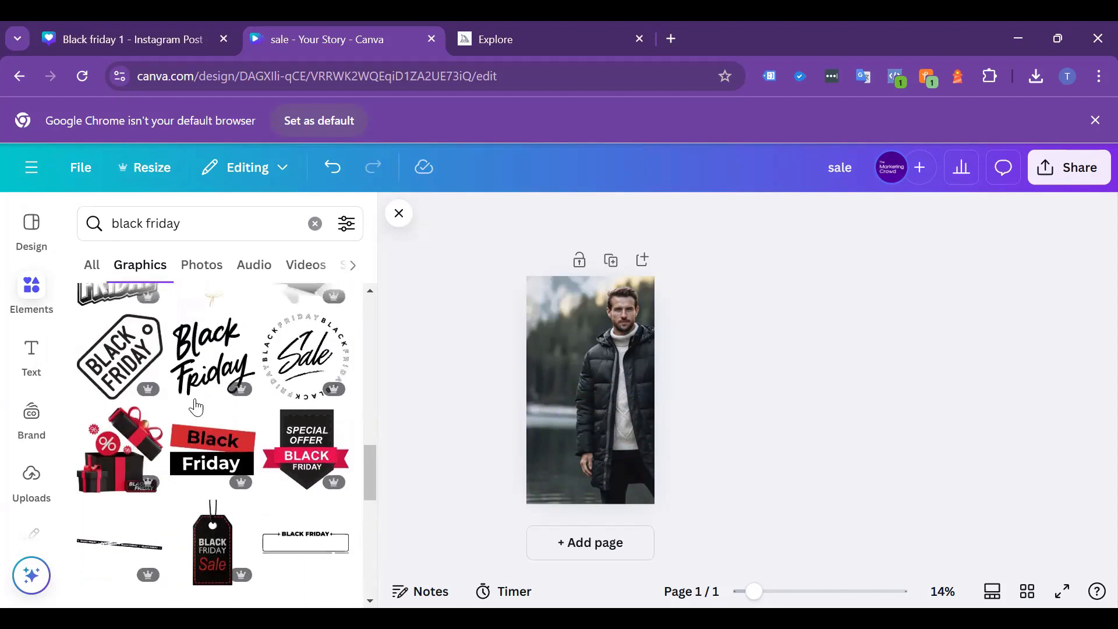
pyautogui.scroll(3, 201, 384)
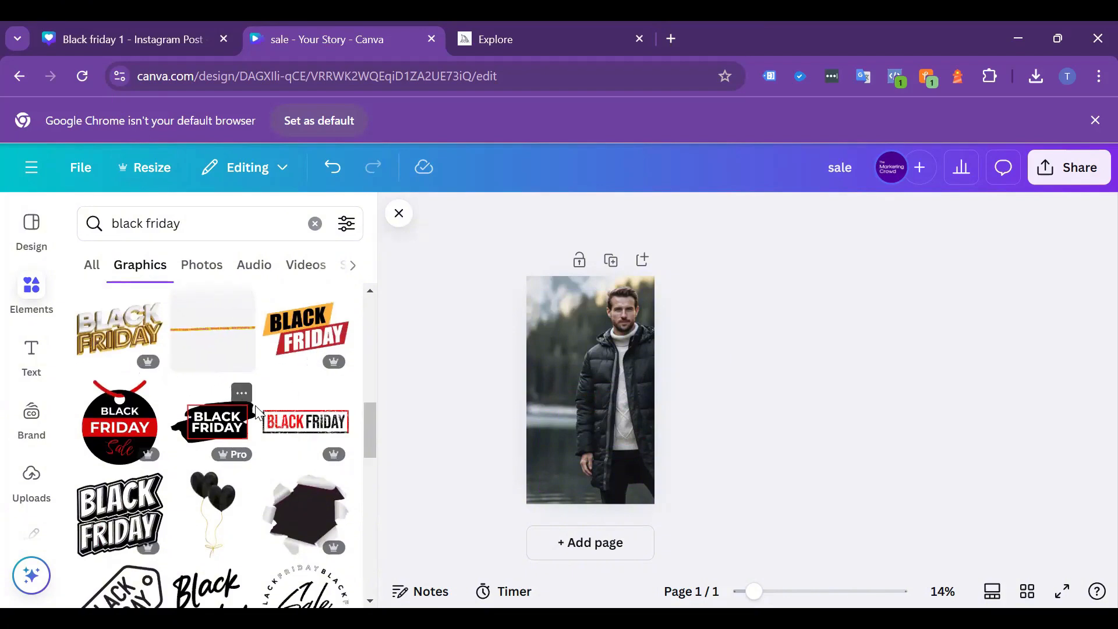
pyautogui.scroll(-5, 251, 398)
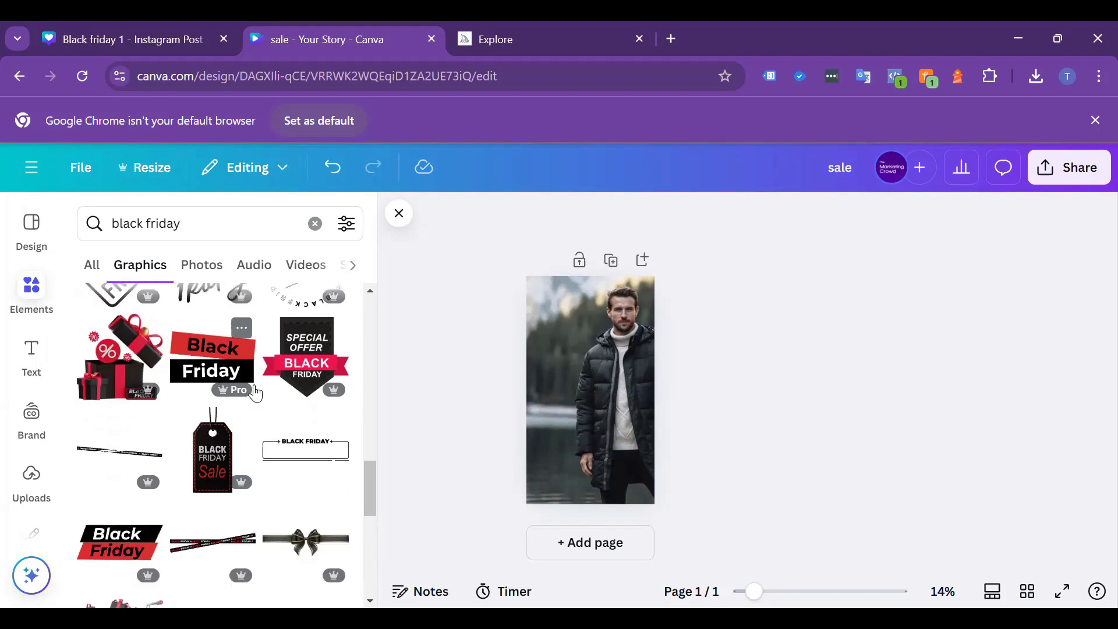
pyautogui.scroll(-2, 255, 394)
pyautogui.click(211, 378)
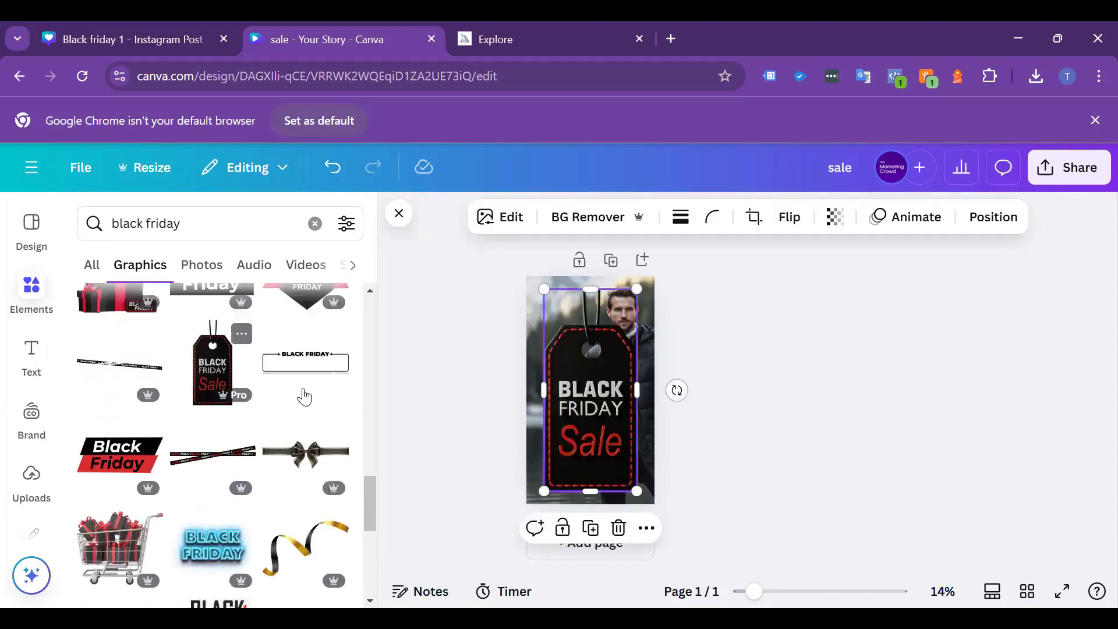
pyautogui.moveTo(636, 493); pyautogui.dragTo(552, 345)
pyautogui.click(788, 403)
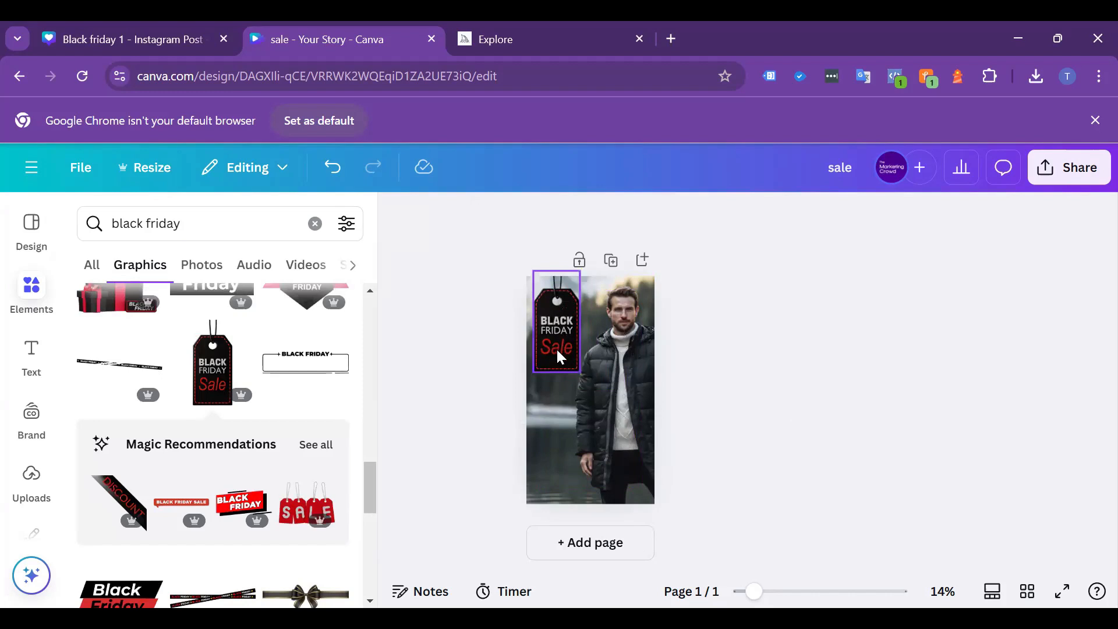
# - Search the graphics for "50% off" and add the red triangular "50% OFF" graphic, enlarged to fill the photo's lower right corner
pyautogui.click(213, 225)
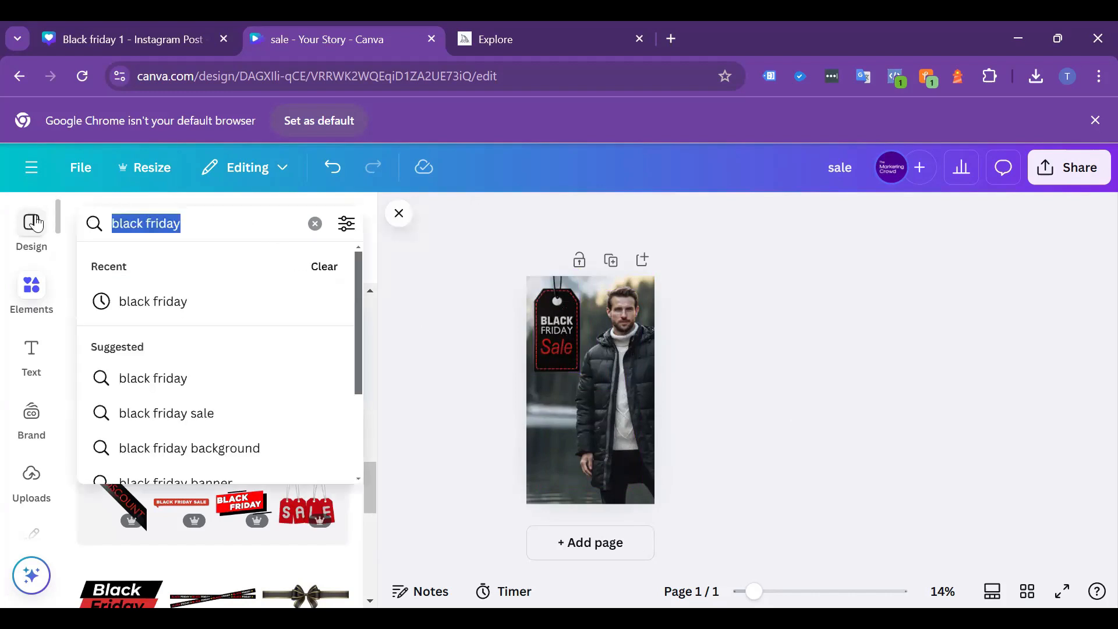
pyautogui.write('50% off')
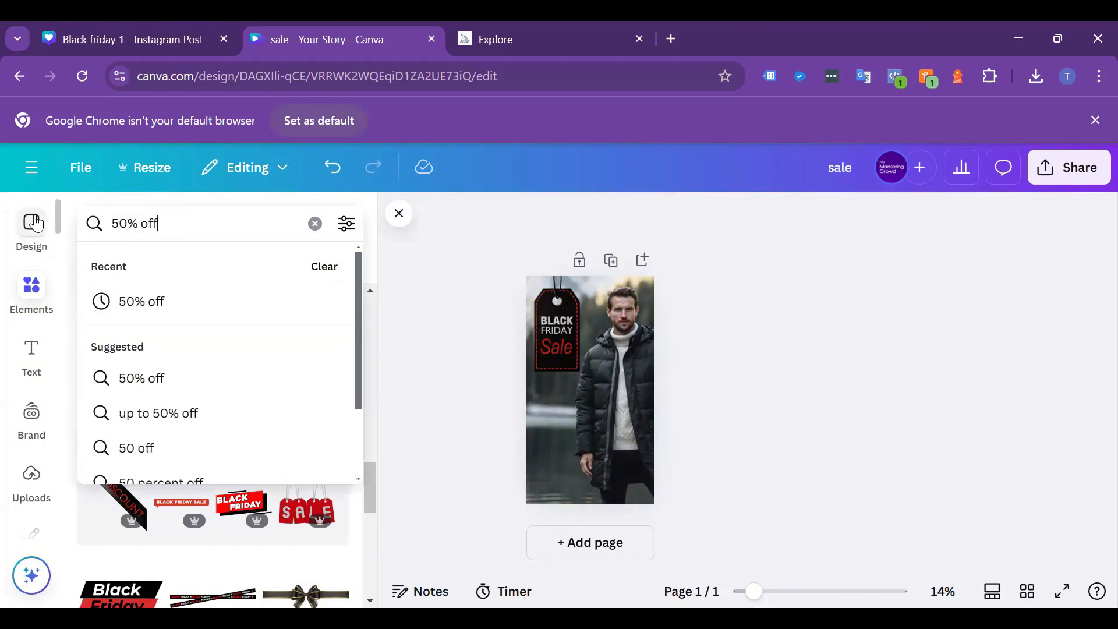
pyautogui.press('Return')
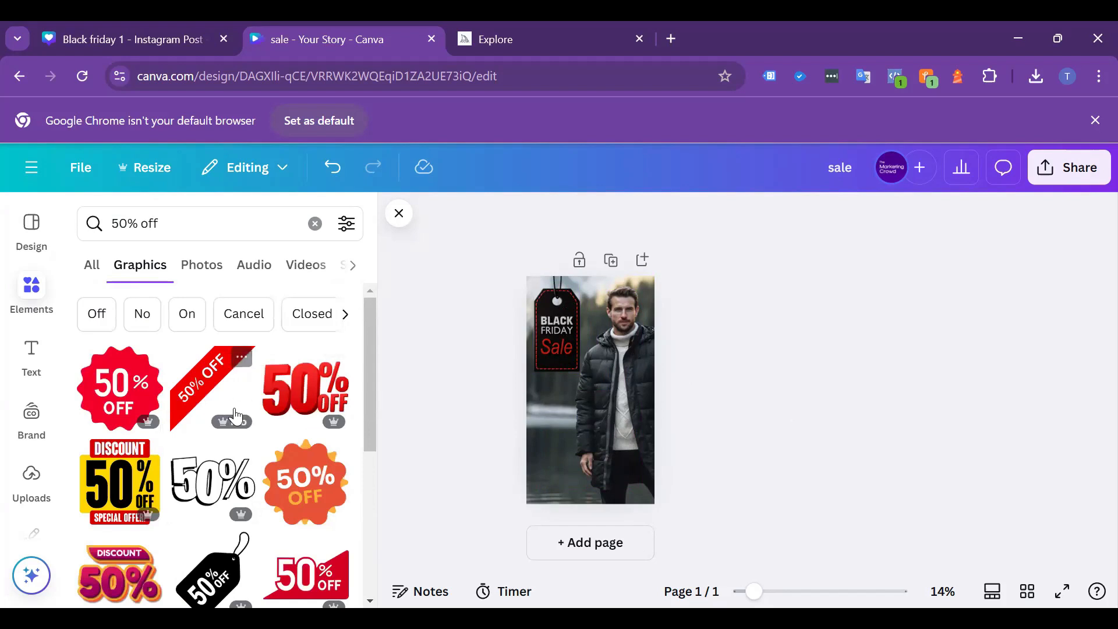
pyautogui.scroll(-1, 232, 396)
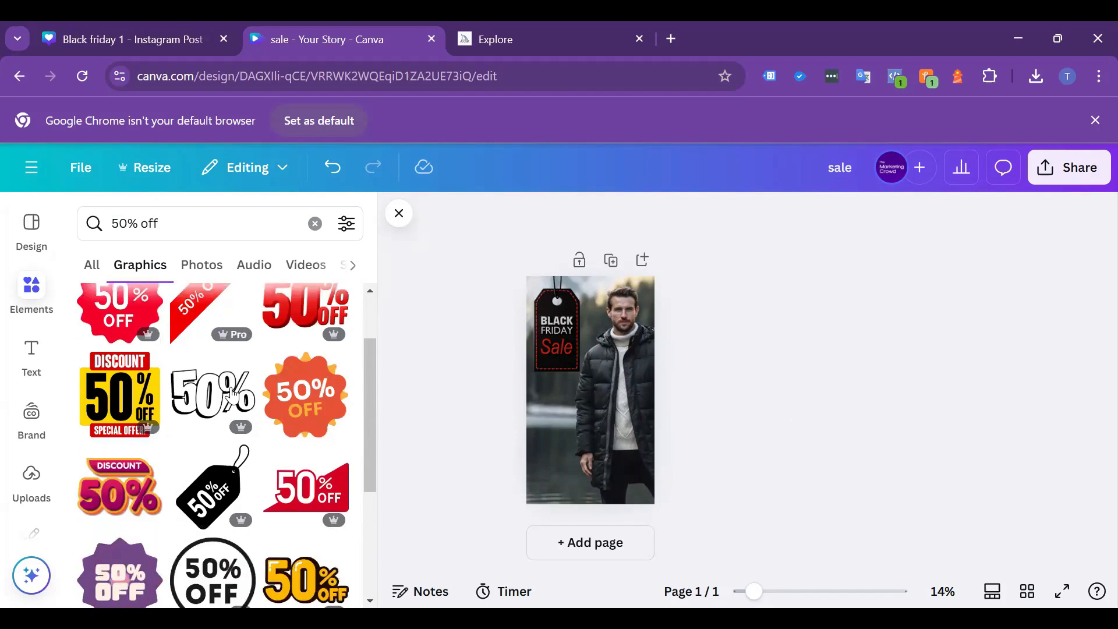
pyautogui.click(319, 517)
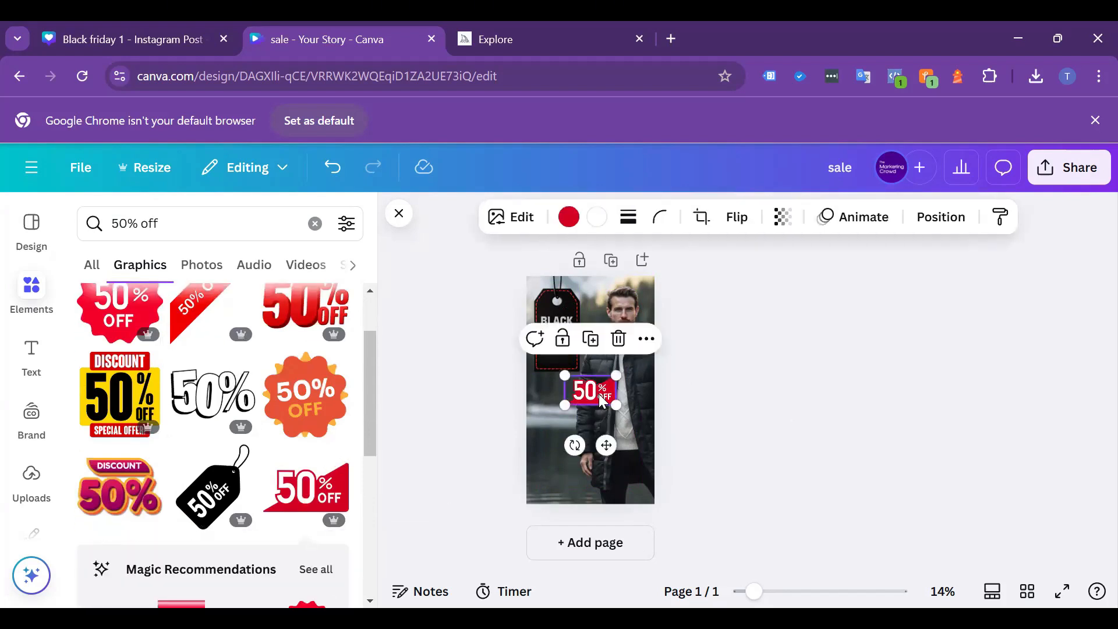
pyautogui.moveTo(600, 398); pyautogui.dragTo(651, 442)
pyautogui.click(763, 430)
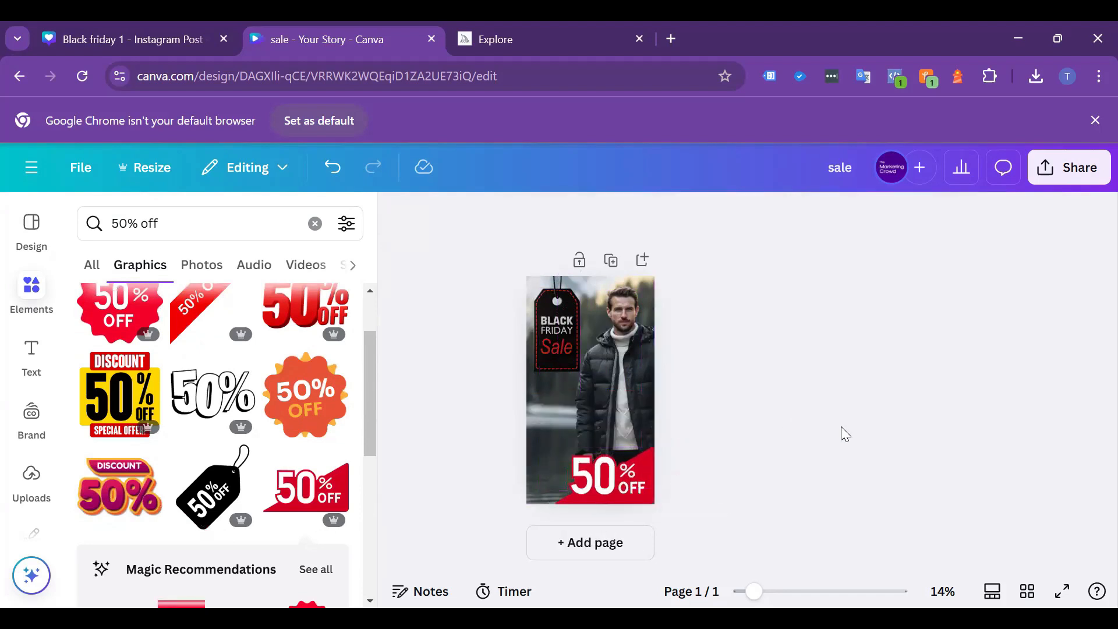
# - Preview the story design in full screen and return to editing
pyautogui.click(1062, 593)
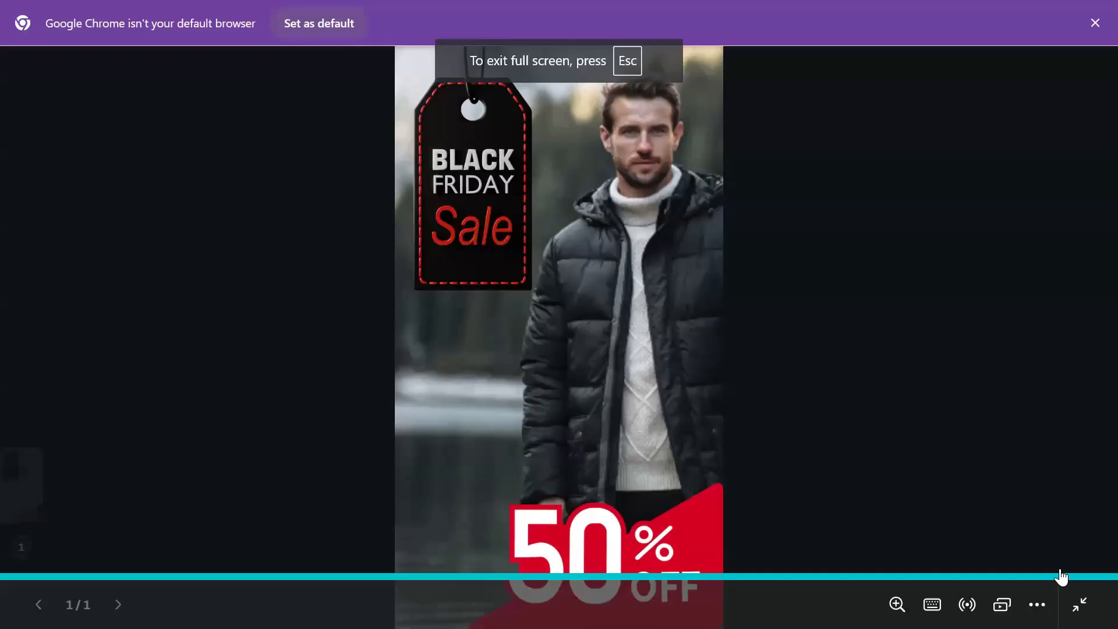
pyautogui.click(1077, 396)
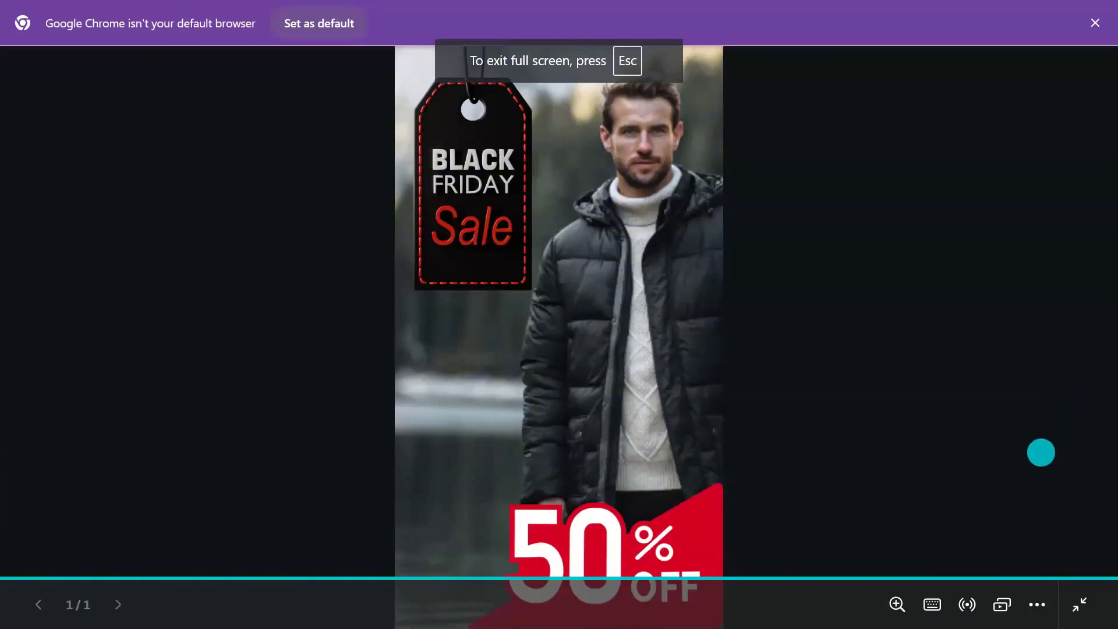
pyautogui.press('Escape')
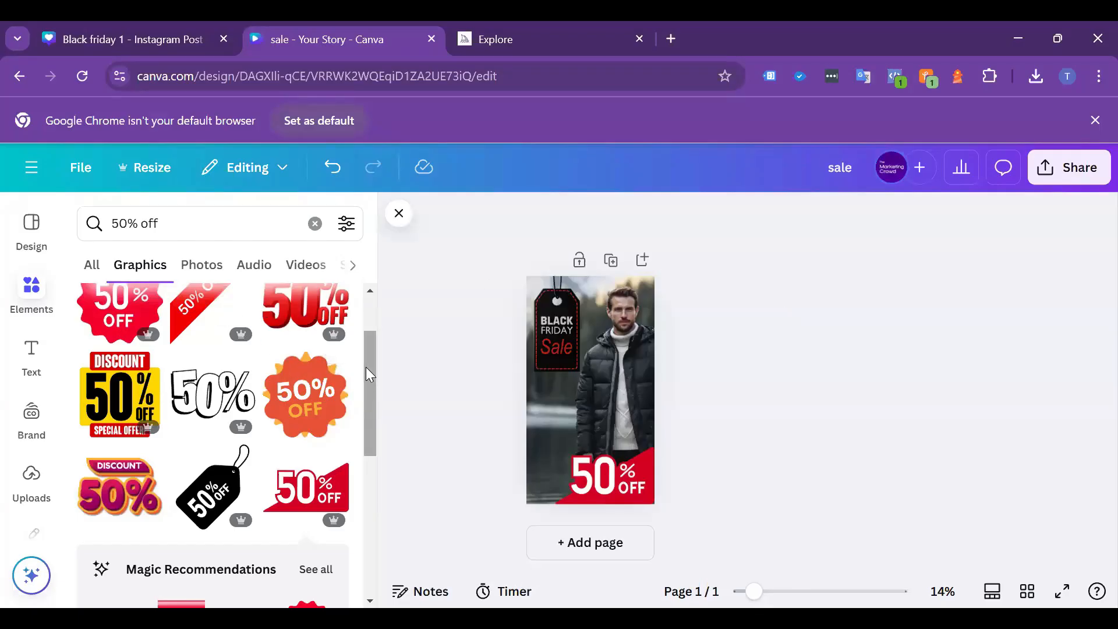
# - Duplicate the page and delete the black hang tag and the red "50% OFF" graphic from page 2
pyautogui.moveTo(367, 369); pyautogui.dragTo(364, 295)
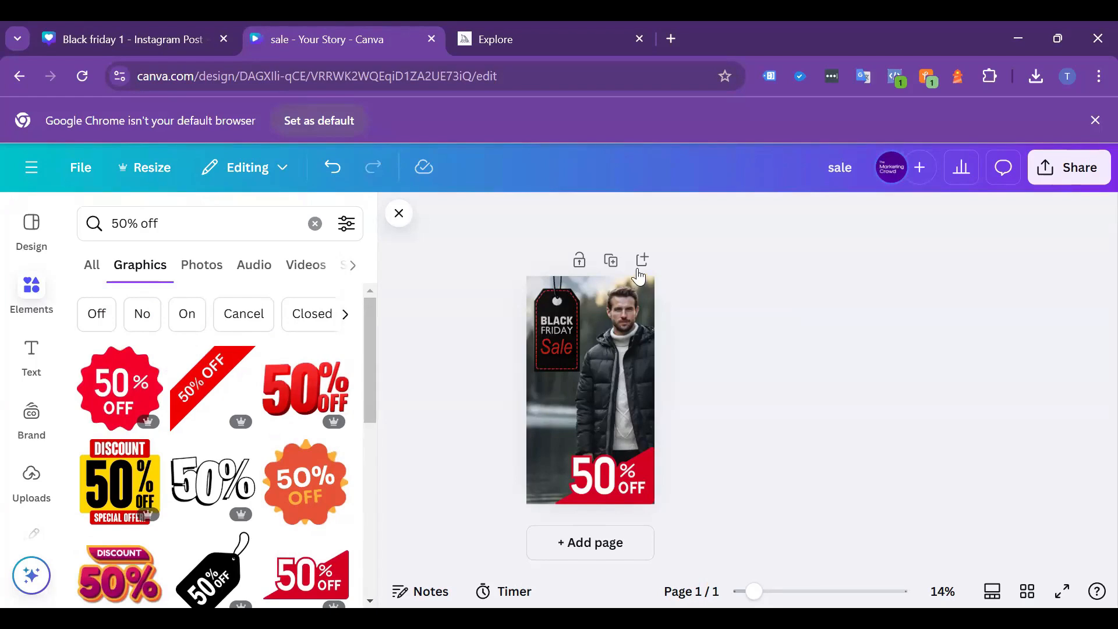
pyautogui.click(612, 265)
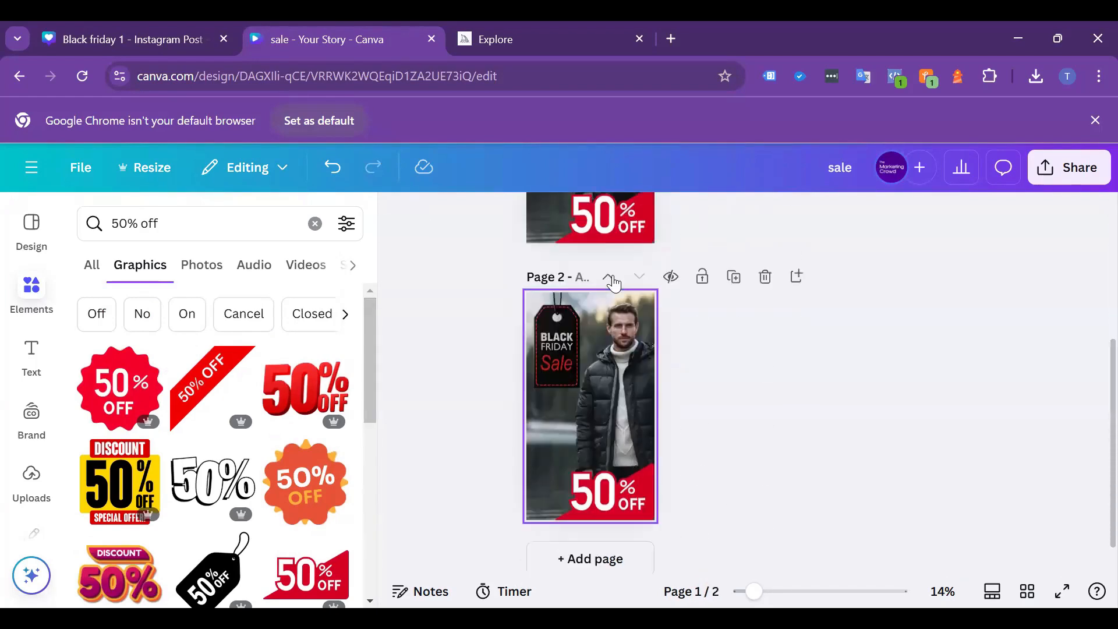
pyautogui.click(549, 327)
pyautogui.press('Delete')
pyautogui.click(585, 447)
pyautogui.press('Delete')
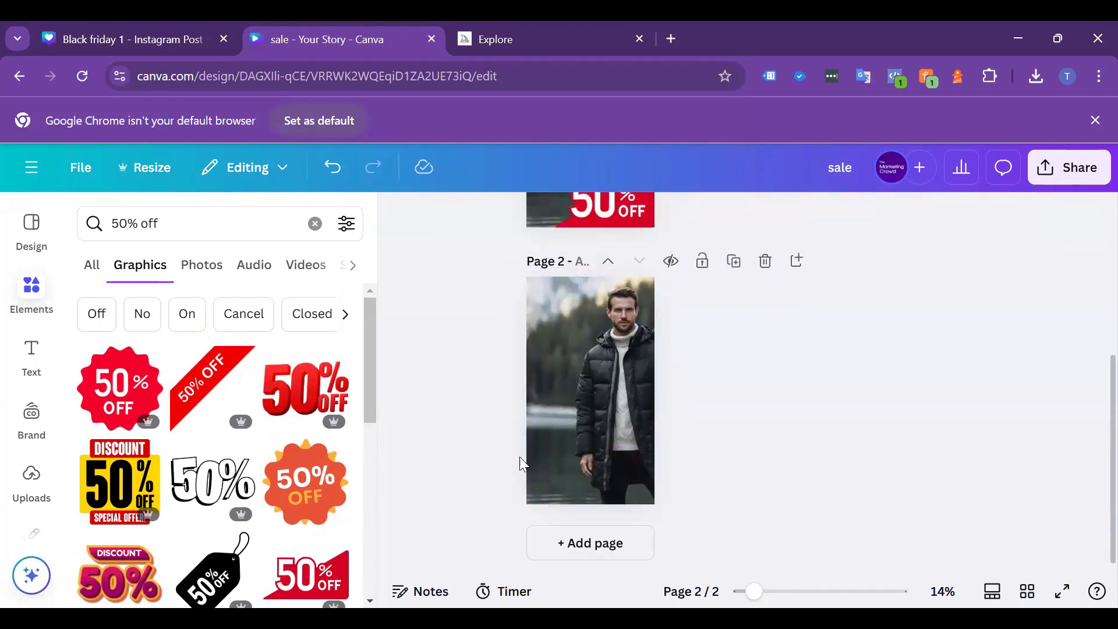
# - Search the graphics for "black friday" and filter the results to free items
pyautogui.click(89, 215)
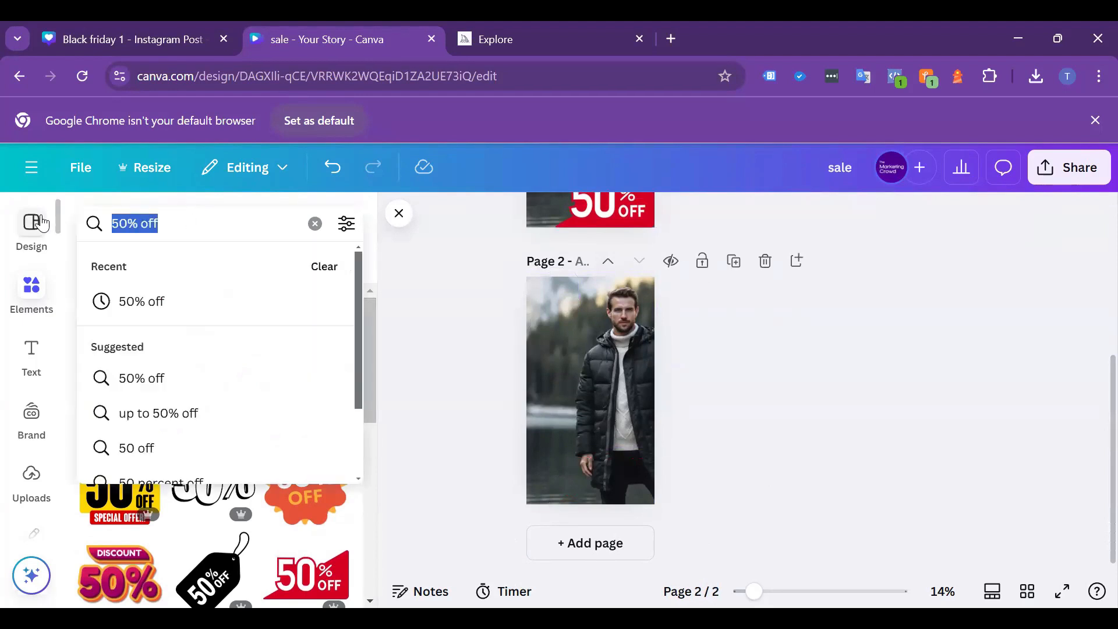
pyautogui.write('black frid')
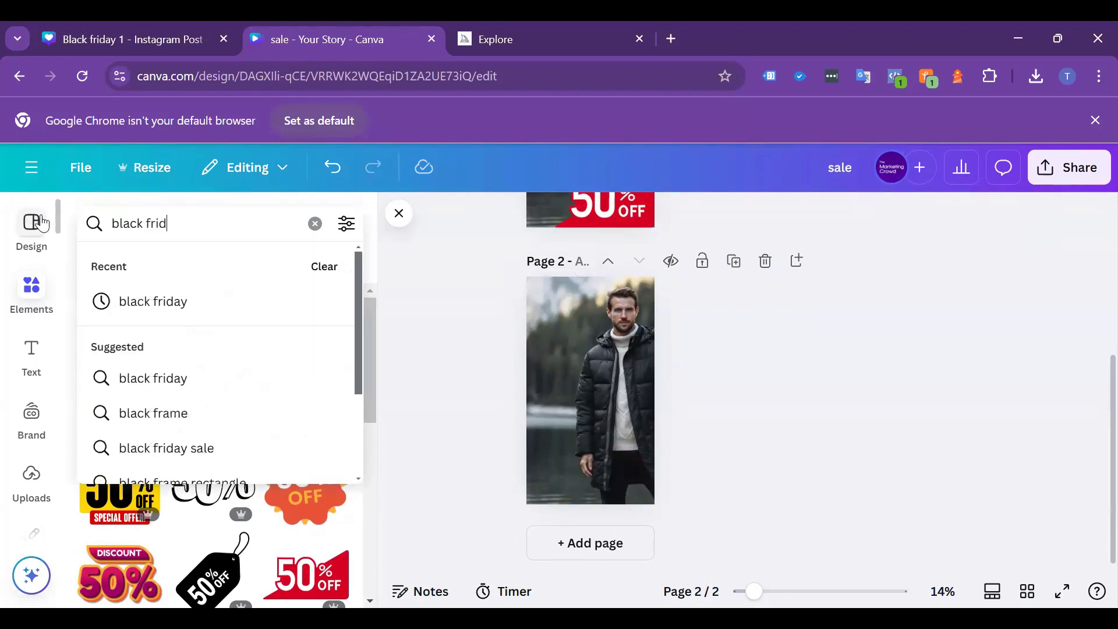
pyautogui.write('ay')
pyautogui.press('Return')
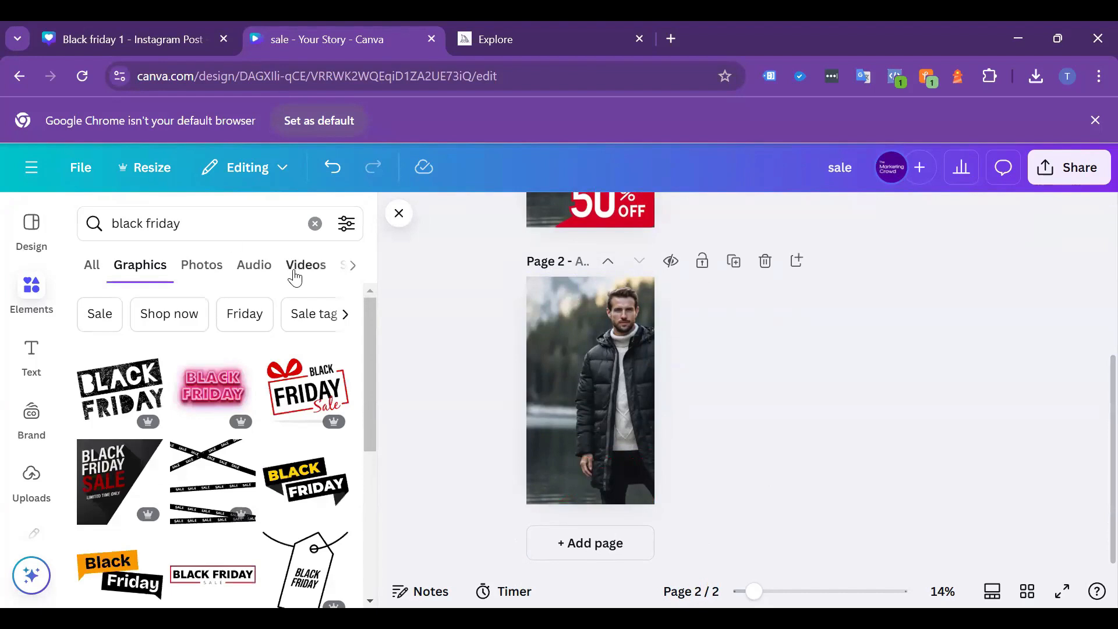
pyautogui.click(346, 226)
pyautogui.moveTo(359, 272); pyautogui.dragTo(355, 400)
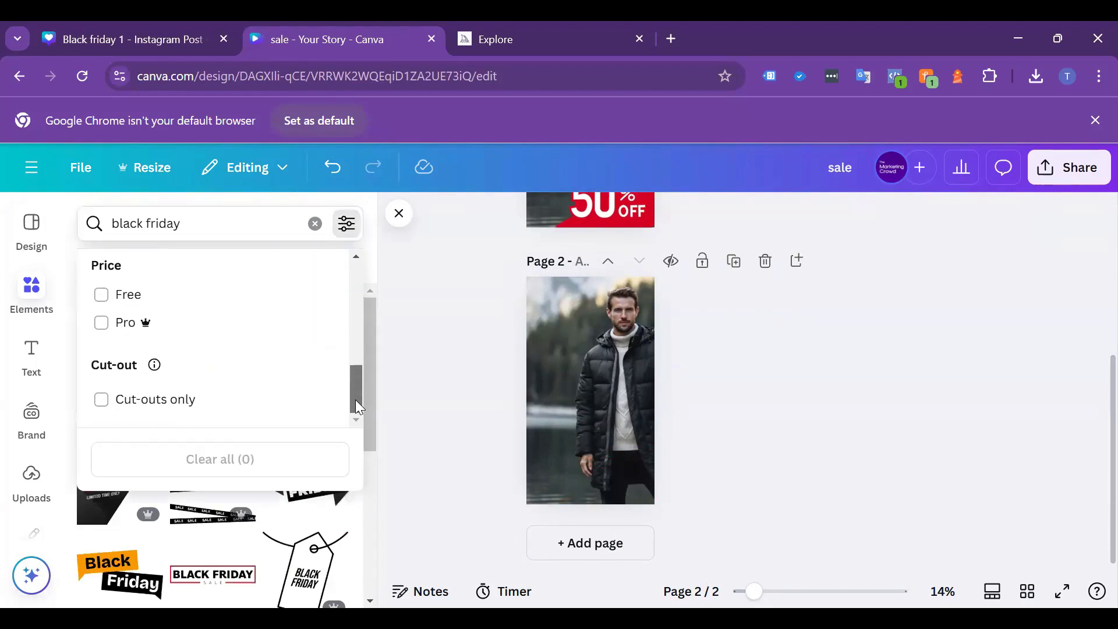
pyautogui.click(105, 296)
pyautogui.click(411, 363)
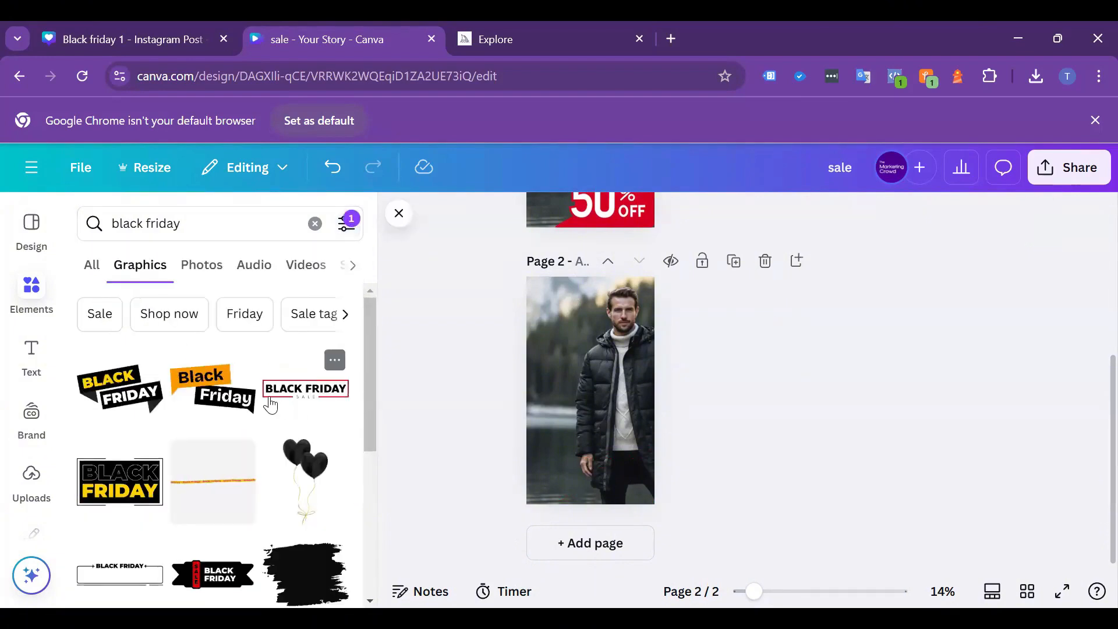
# - Add the yellow "Black Friday Sale" tag graphic to page 2, shrunk and placed in the upper left corner beside the man's head
pyautogui.scroll(-10, 269, 403)
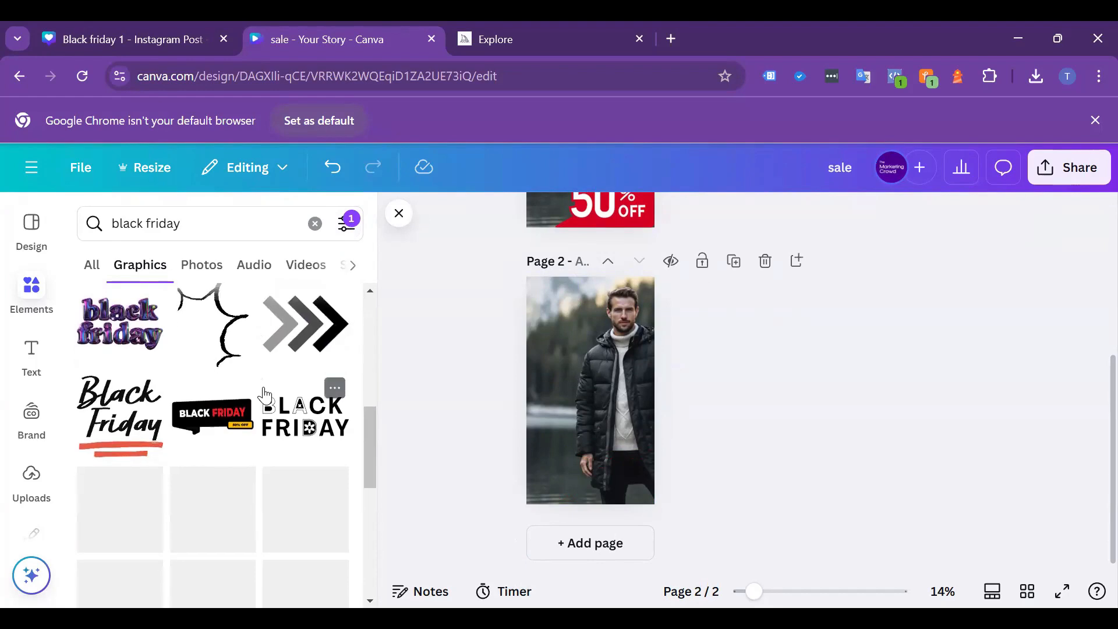
pyautogui.scroll(-5, 265, 396)
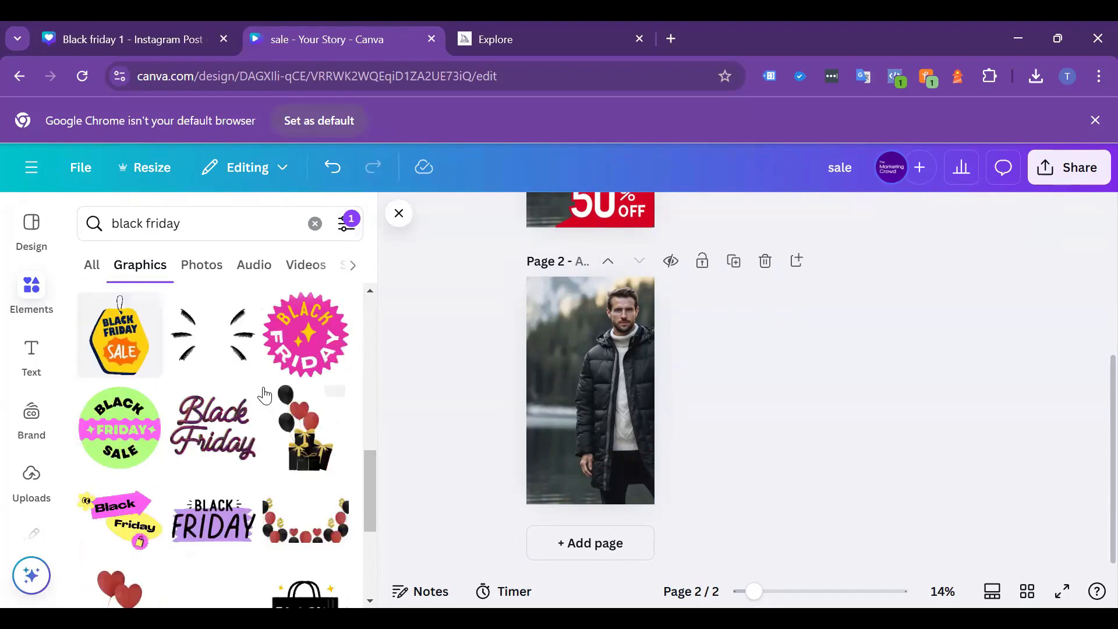
pyautogui.click(119, 341)
pyautogui.moveTo(594, 383); pyautogui.dragTo(581, 343)
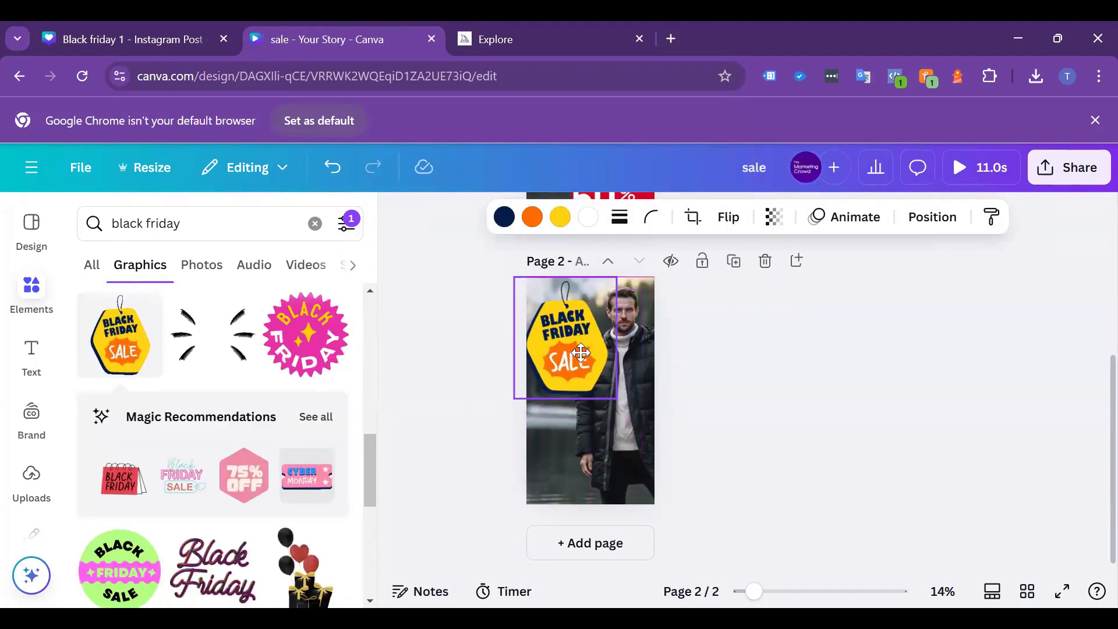
pyautogui.moveTo(612, 392); pyautogui.dragTo(600, 365)
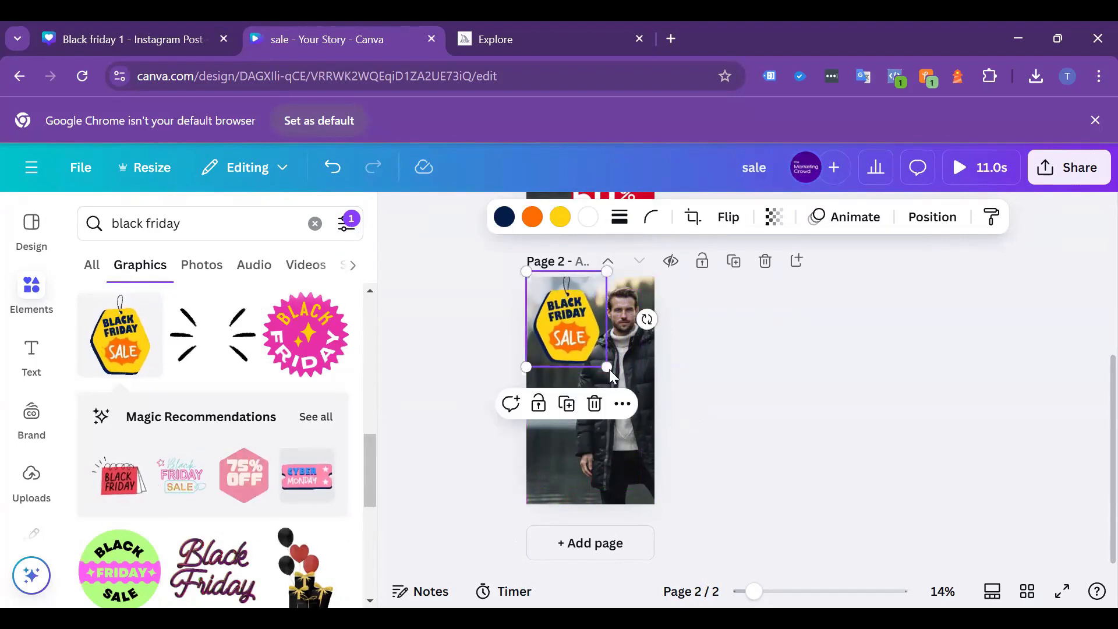
pyautogui.click(802, 415)
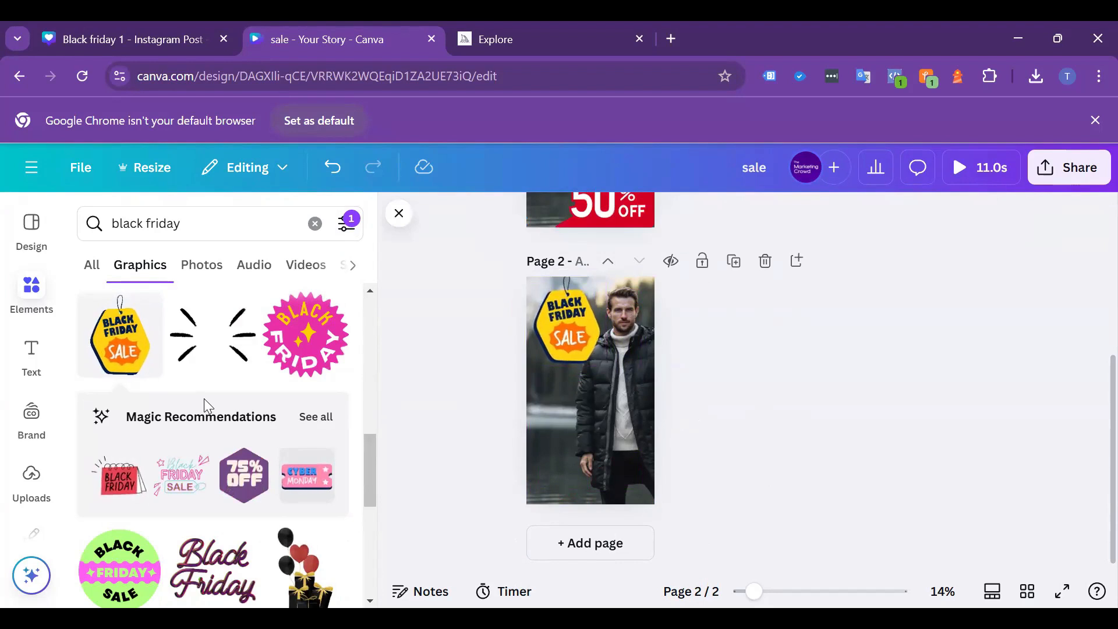
# - Search the free graphics for "50% off"
pyautogui.click(142, 223)
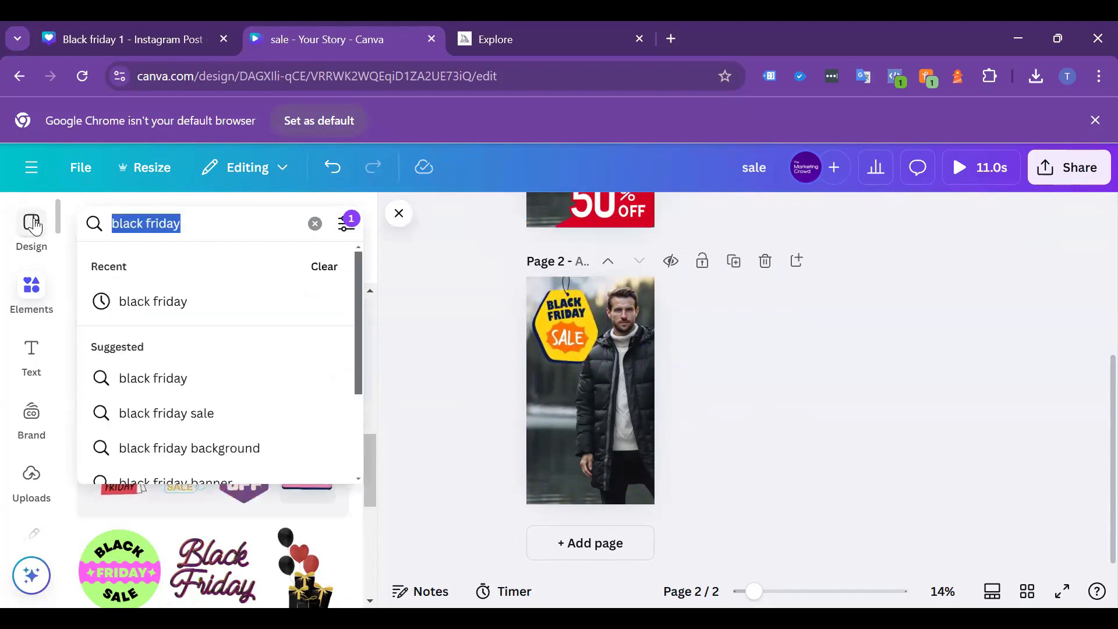
pyautogui.write('50%')
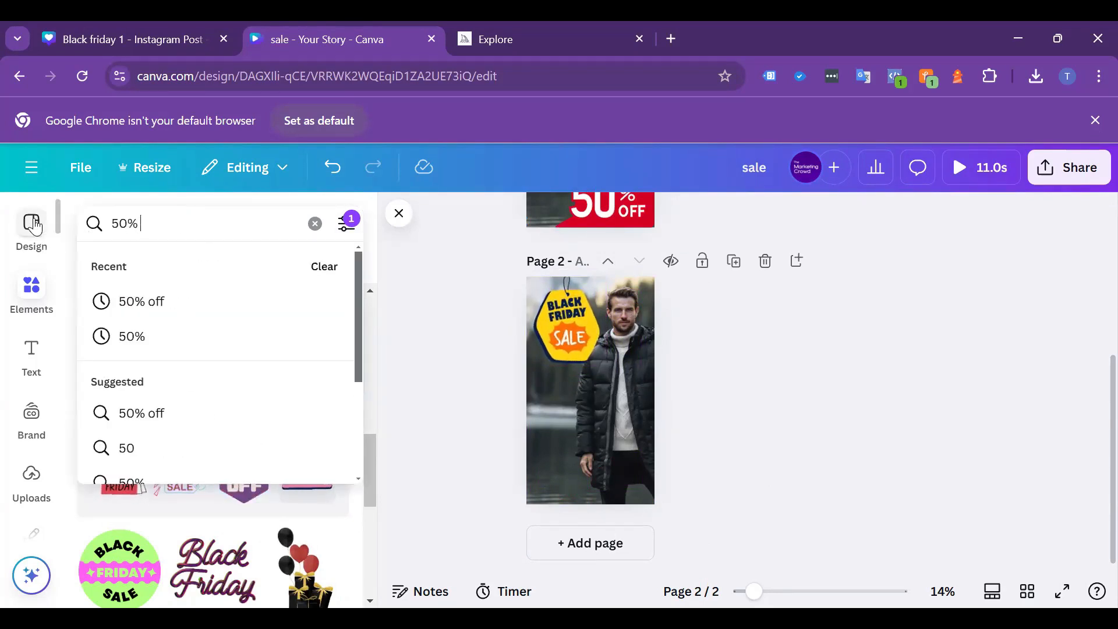
pyautogui.write(' off')
pyautogui.press('Return')
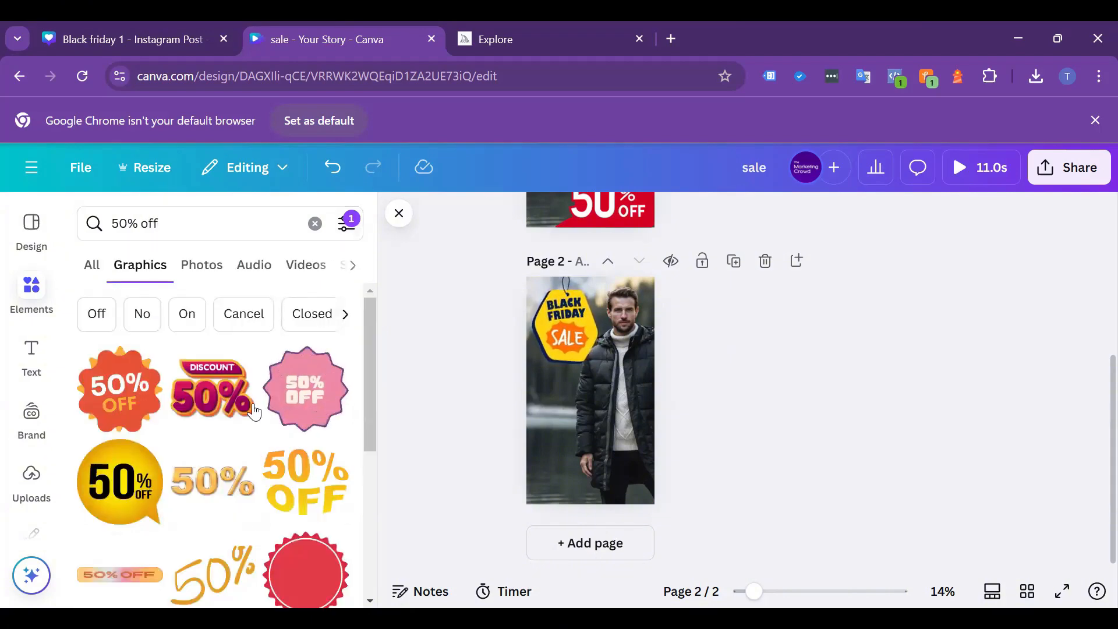
pyautogui.scroll(-2, 252, 408)
pyautogui.scroll(2, 253, 407)
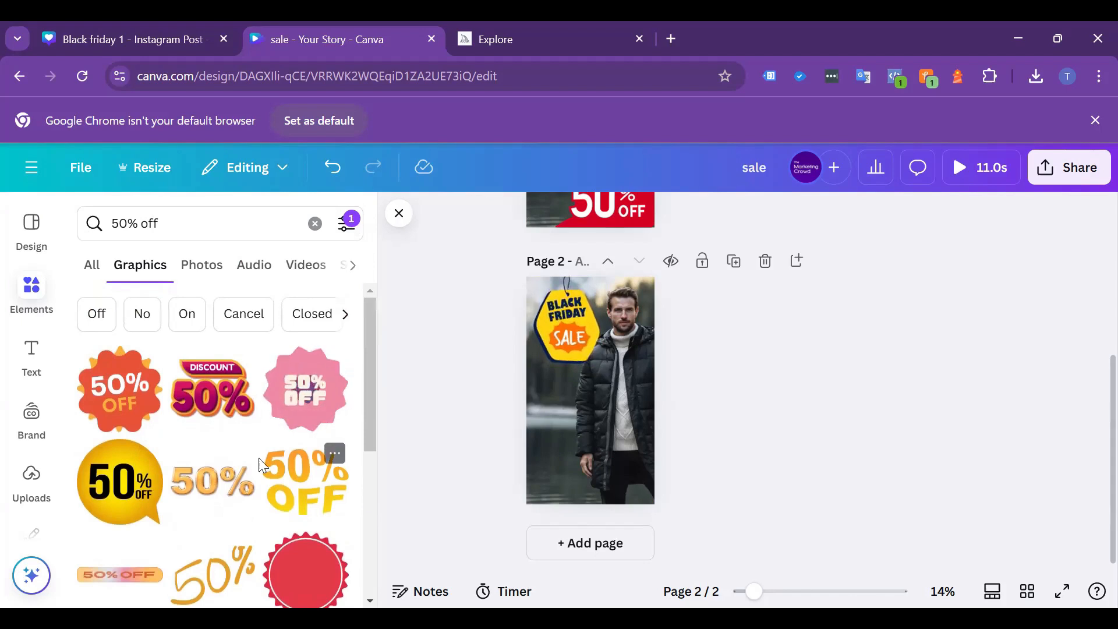
# - Try the pink and purple "50% OFF" badge at a reduced size over the lower part of the jacket and delete it
pyautogui.click(305, 389)
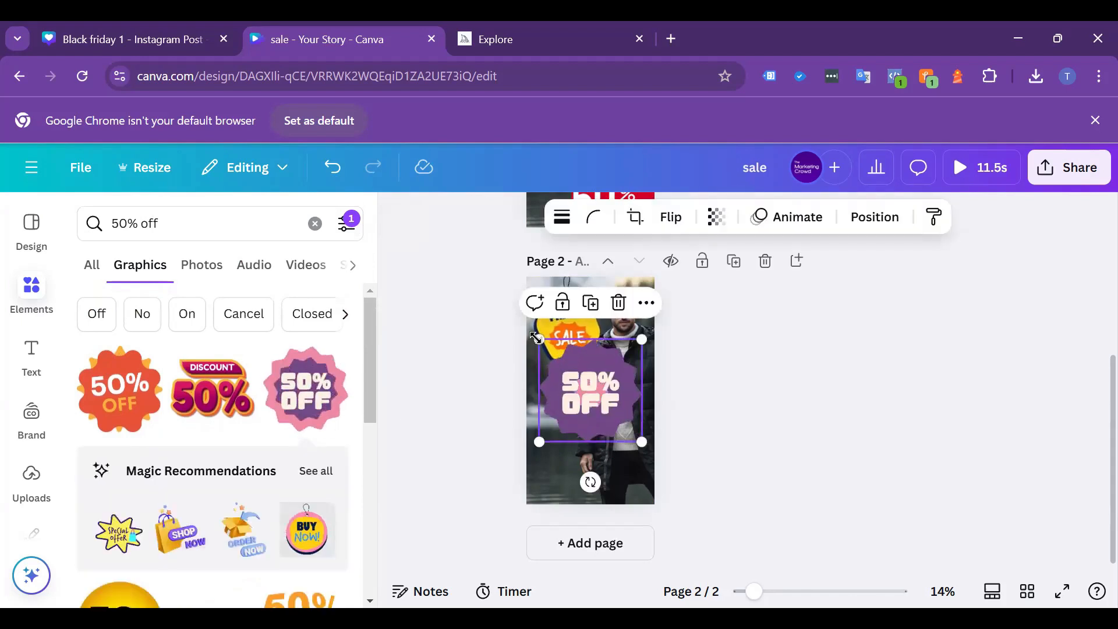
pyautogui.moveTo(535, 338); pyautogui.dragTo(591, 391)
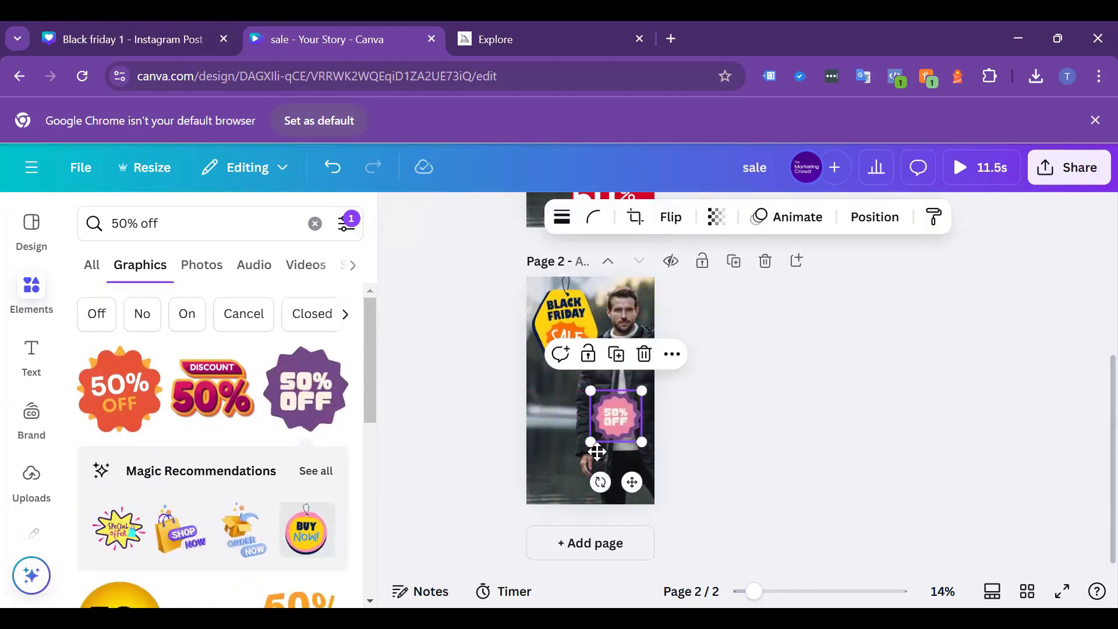
pyautogui.moveTo(596, 452); pyautogui.dragTo(573, 496)
pyautogui.moveTo(618, 435); pyautogui.dragTo(638, 414)
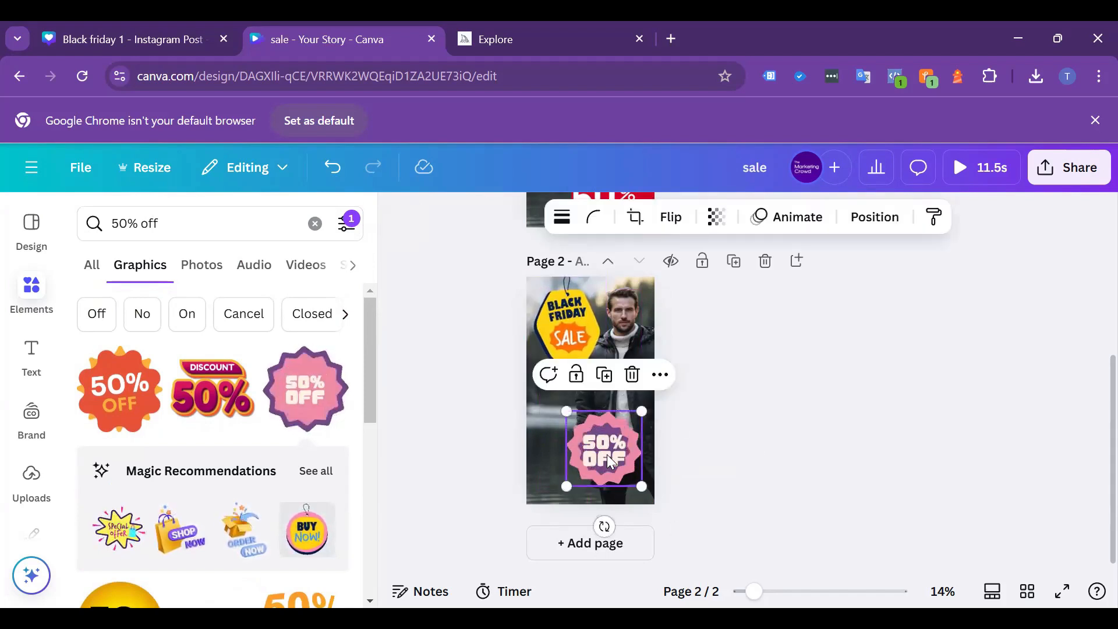
pyautogui.press('Delete')
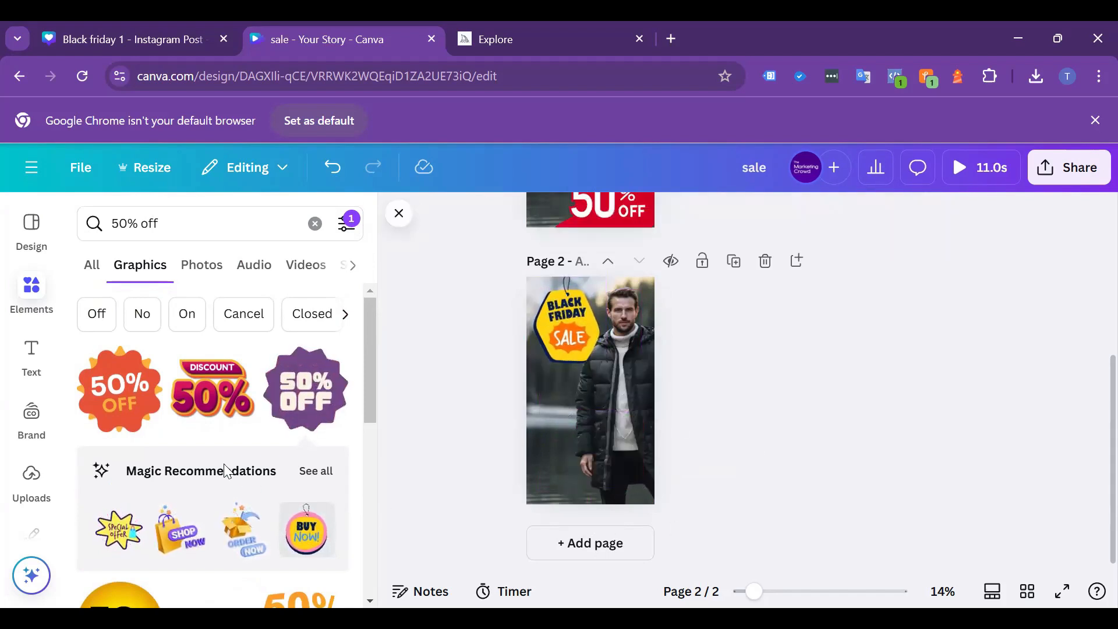
# - Add the orange "50% OFF" starburst badge to page 2, shrunk and placed in the photo's lower left area
pyautogui.click(135, 422)
pyautogui.moveTo(608, 393); pyautogui.dragTo(602, 431)
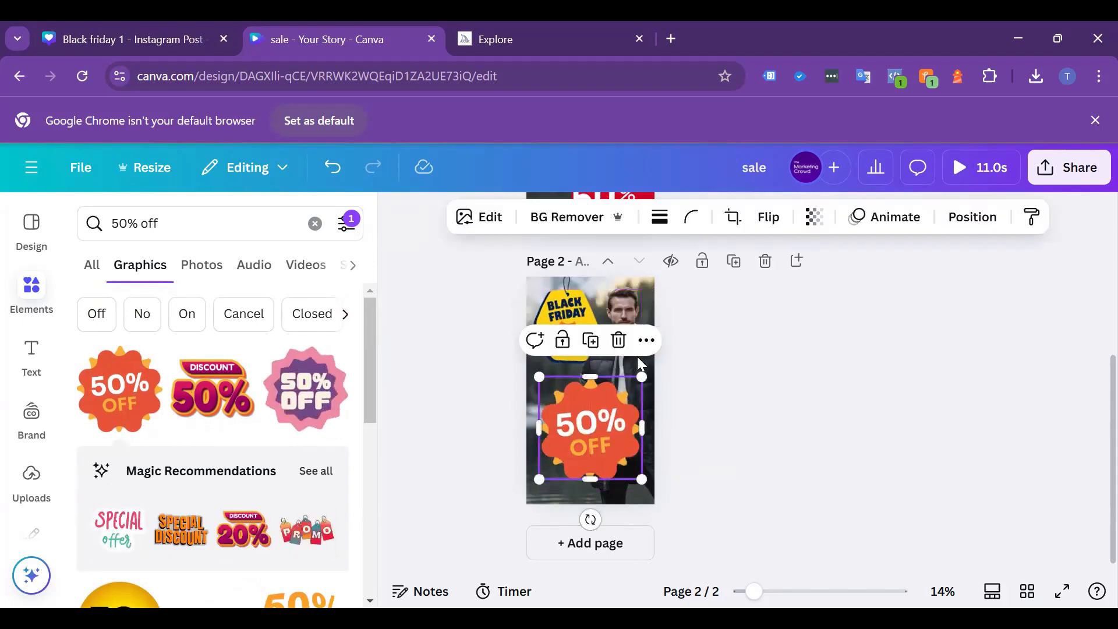
pyautogui.moveTo(641, 377); pyautogui.dragTo(629, 455)
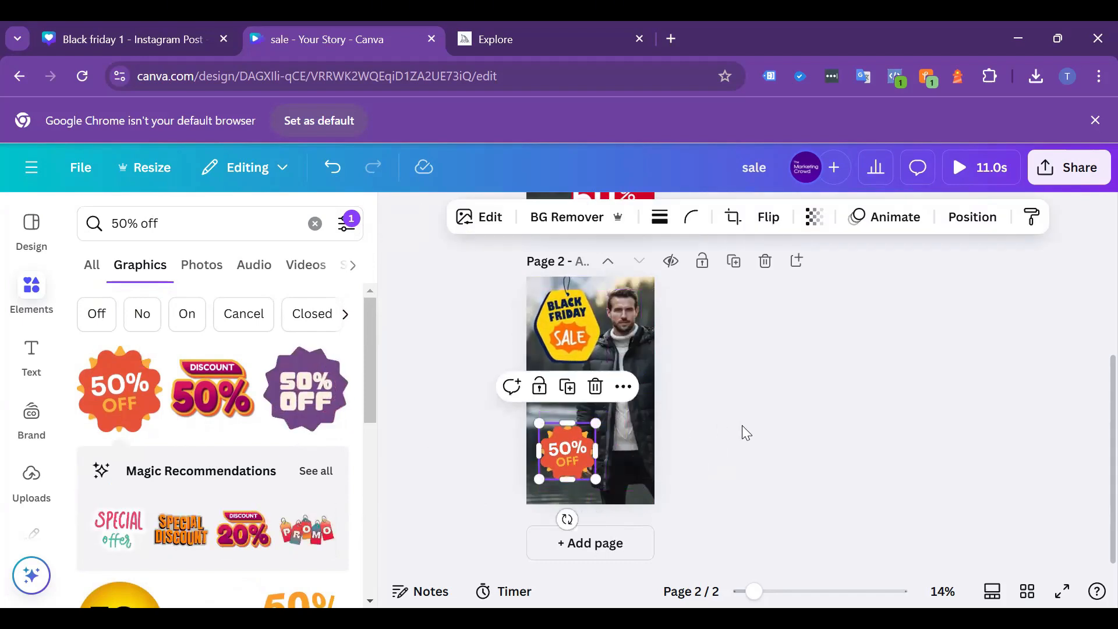
pyautogui.click(744, 430)
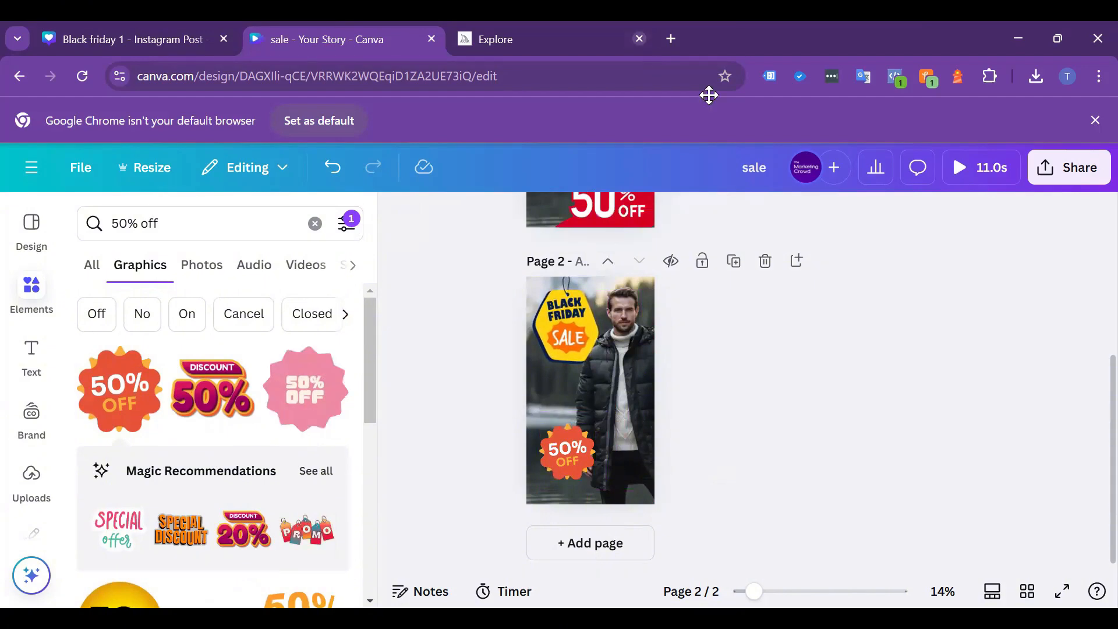
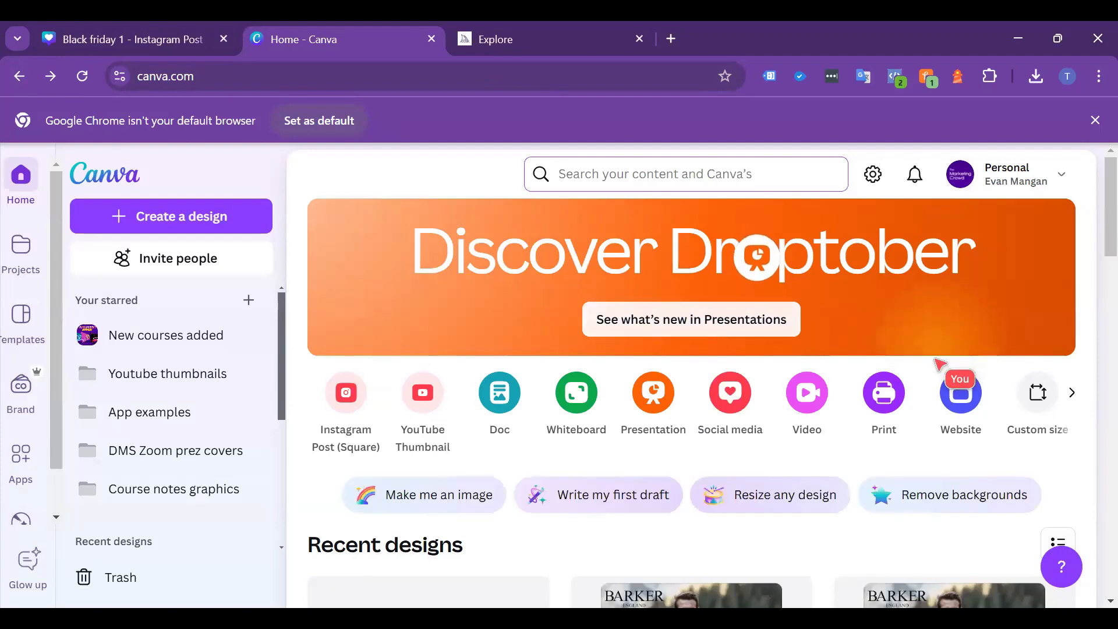
# - Create a new blank YouTube Thumbnail design from the social media design types
pyautogui.click(731, 393)
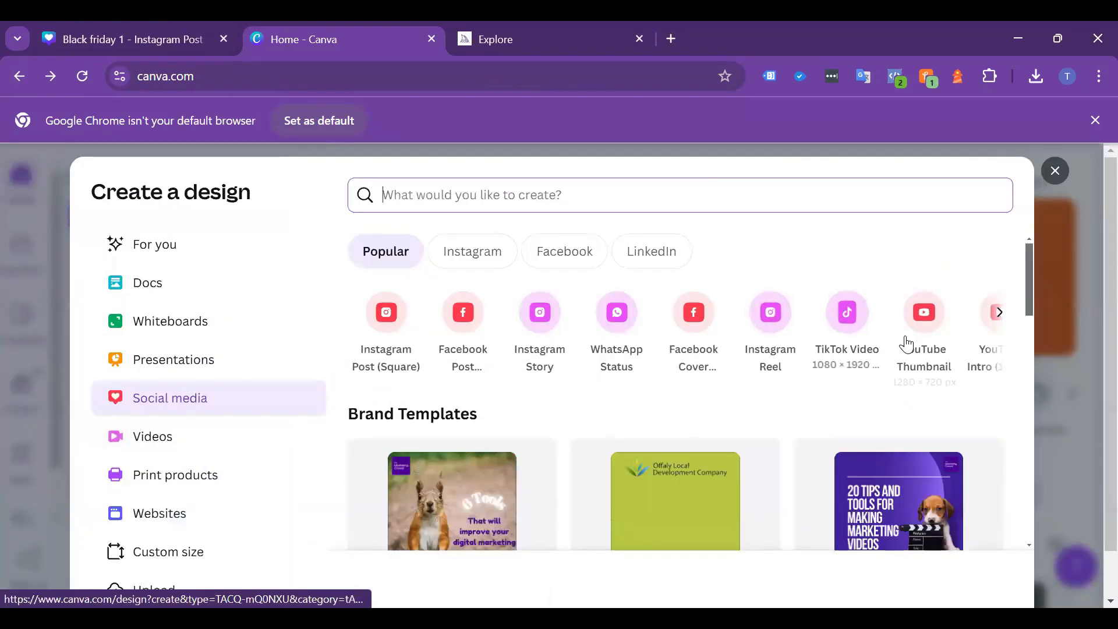
pyautogui.click(920, 322)
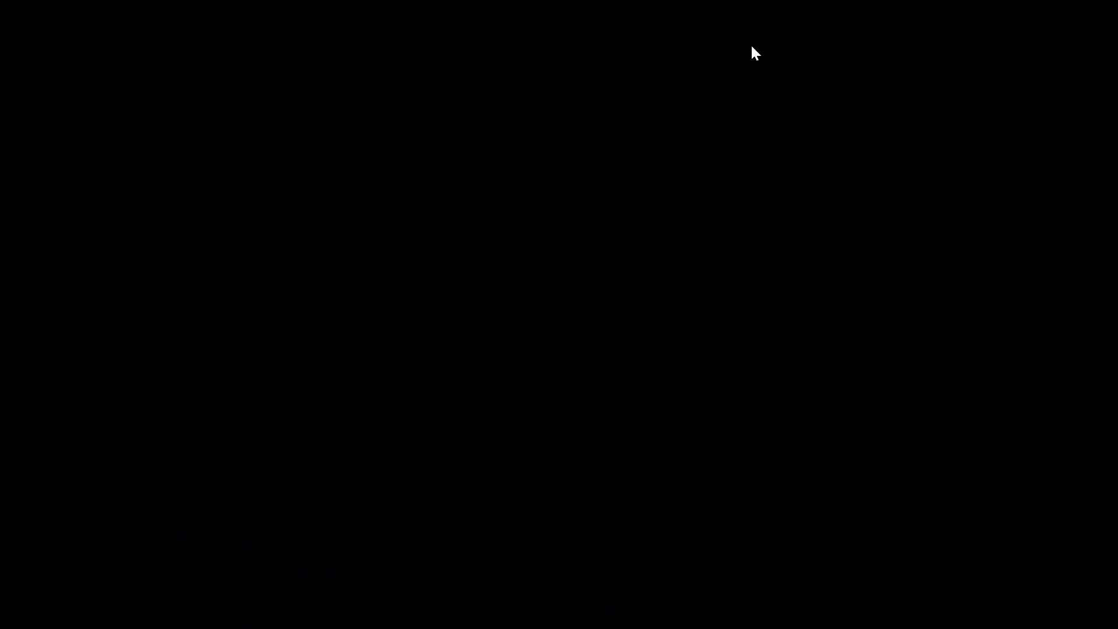
# - Open themarketingcrowd.ie in place of the Midjourney page and look over the homepage's course images
pyautogui.click(373, 77)
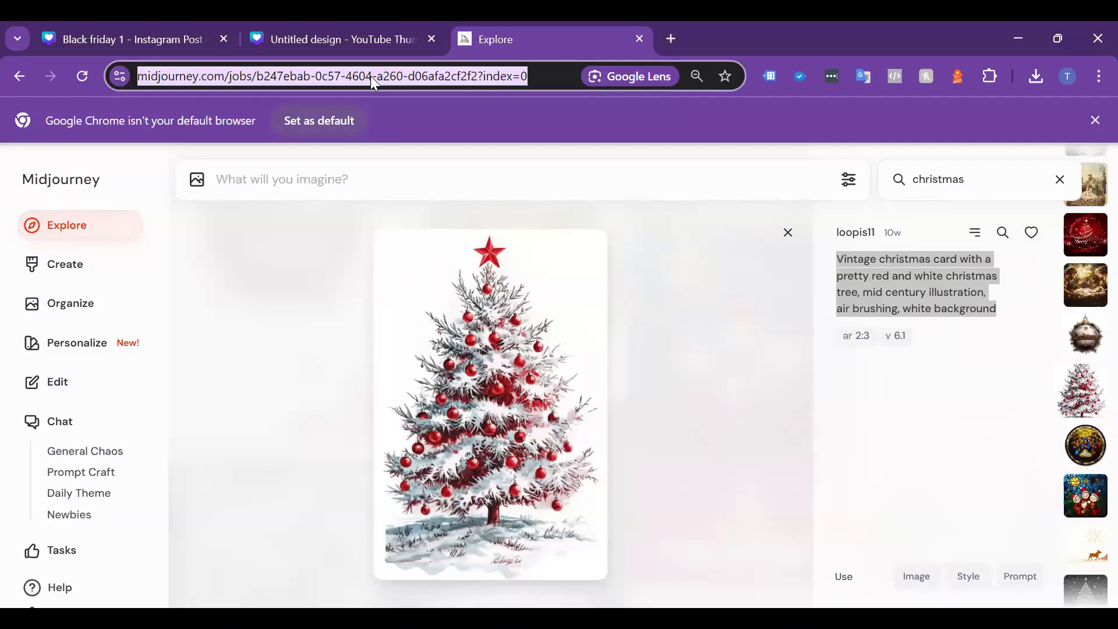
pyautogui.write('themarketingcrowd.ie')
pyautogui.press('Return')
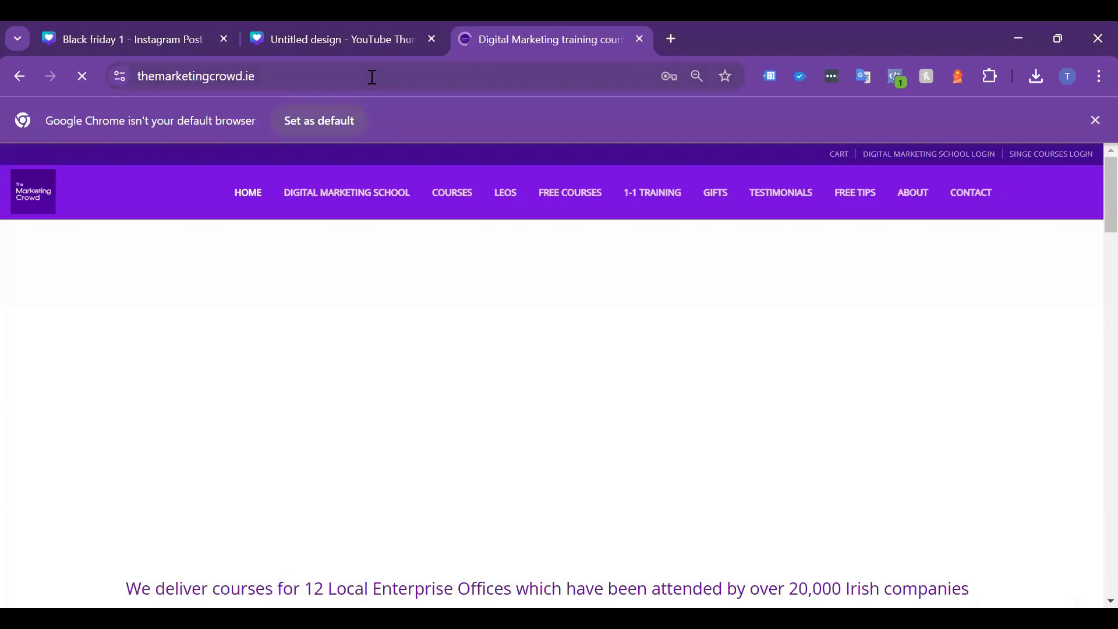
pyautogui.scroll(-5, 537, 315)
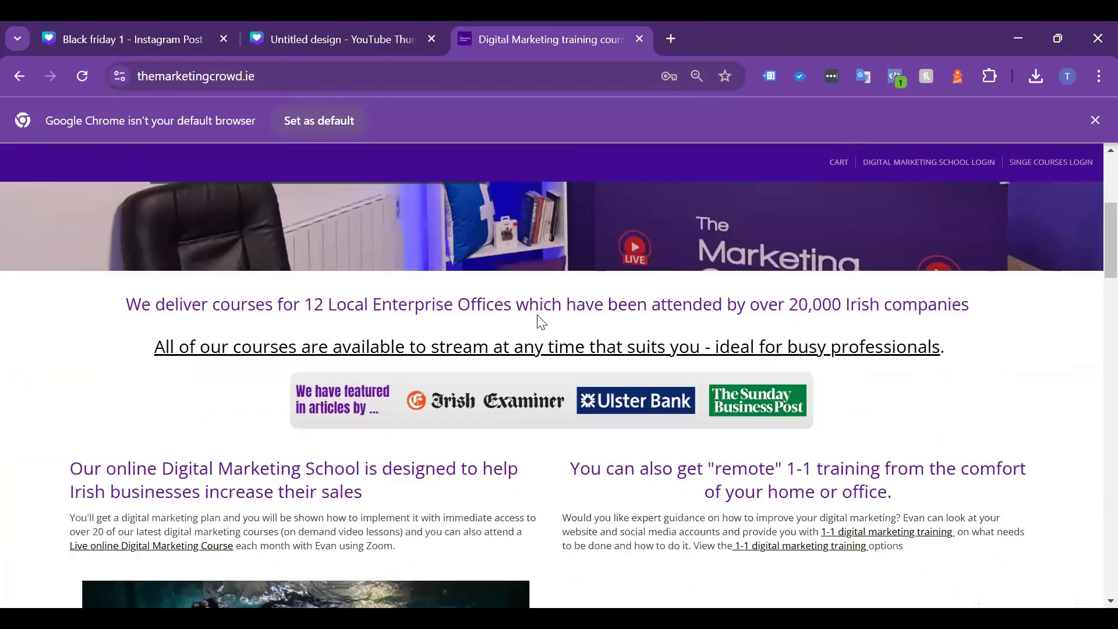
pyautogui.scroll(-5, 541, 321)
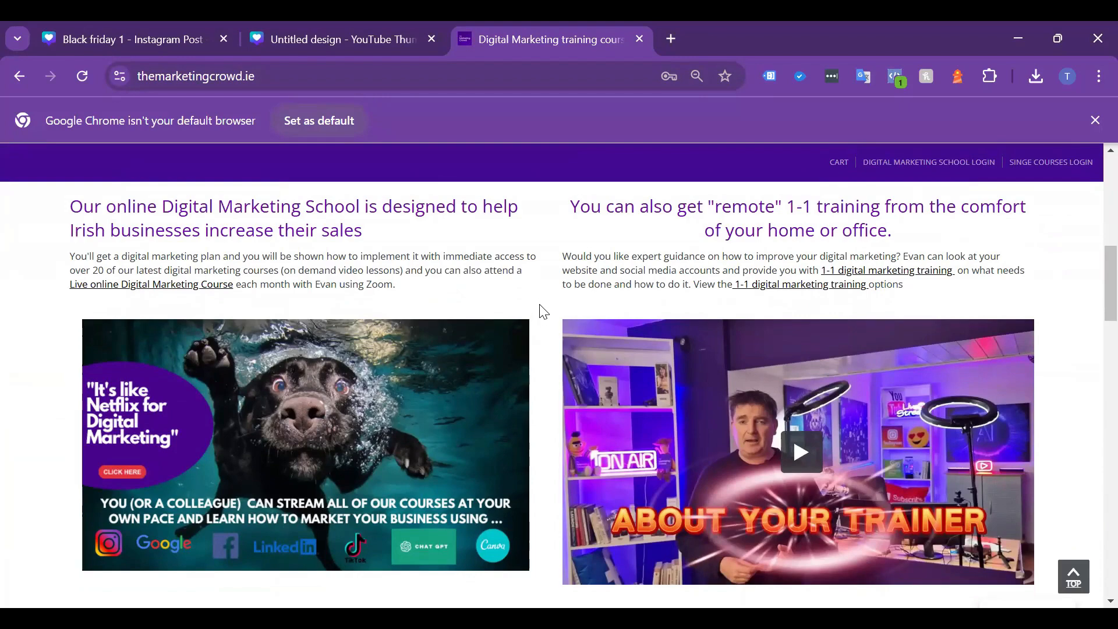
pyautogui.scroll(5, 543, 313)
pyautogui.scroll(-2, 541, 300)
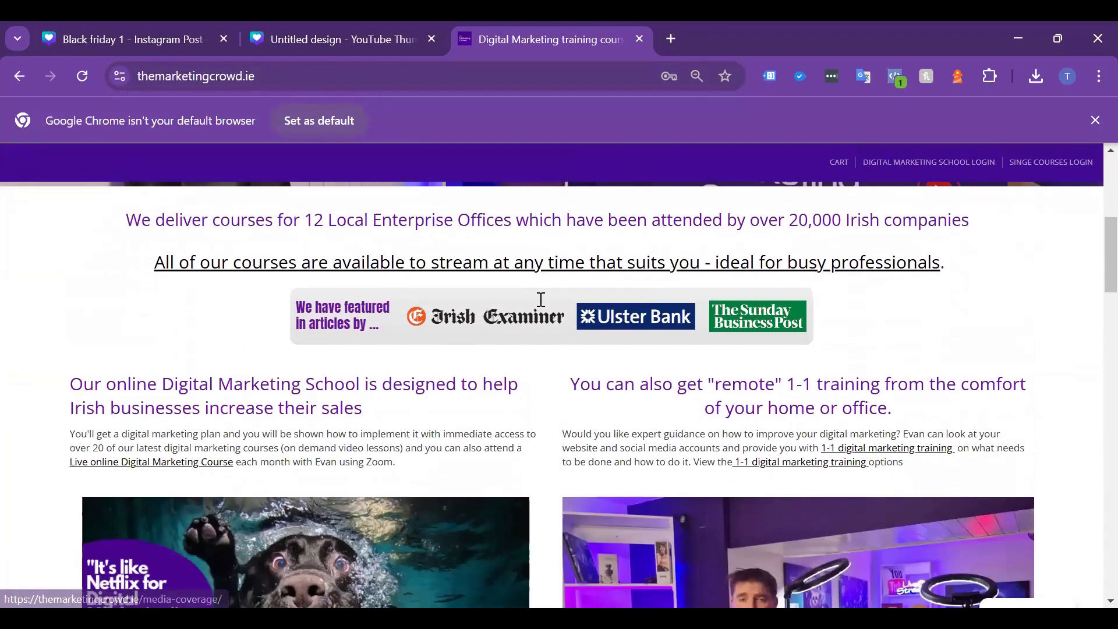
pyautogui.scroll(-4, 541, 299)
pyautogui.scroll(2, 187, 335)
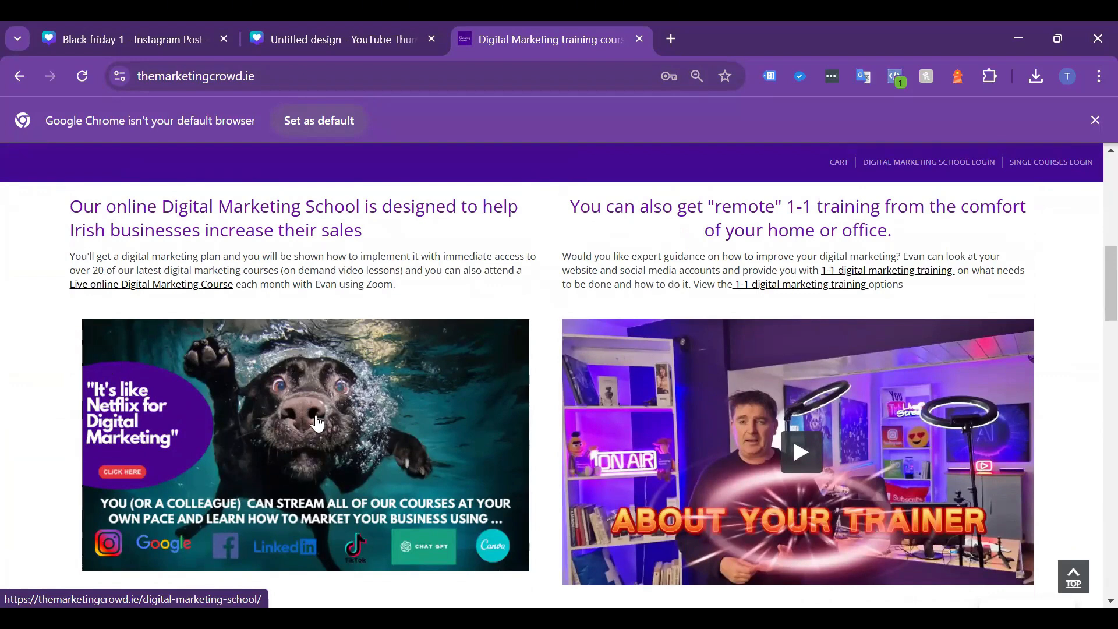
# - Save the homepage's underwater dog image to the Desktop as a PNG, appending "- Killorglin chamber" to its file name
pyautogui.rightClick(365, 408)
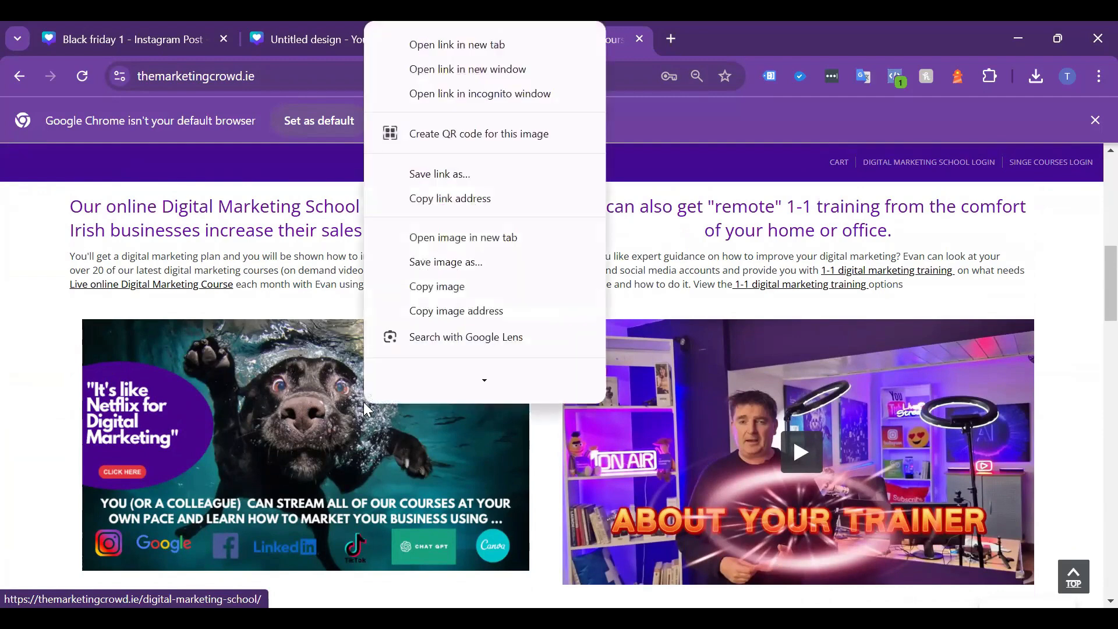
pyautogui.click(466, 272)
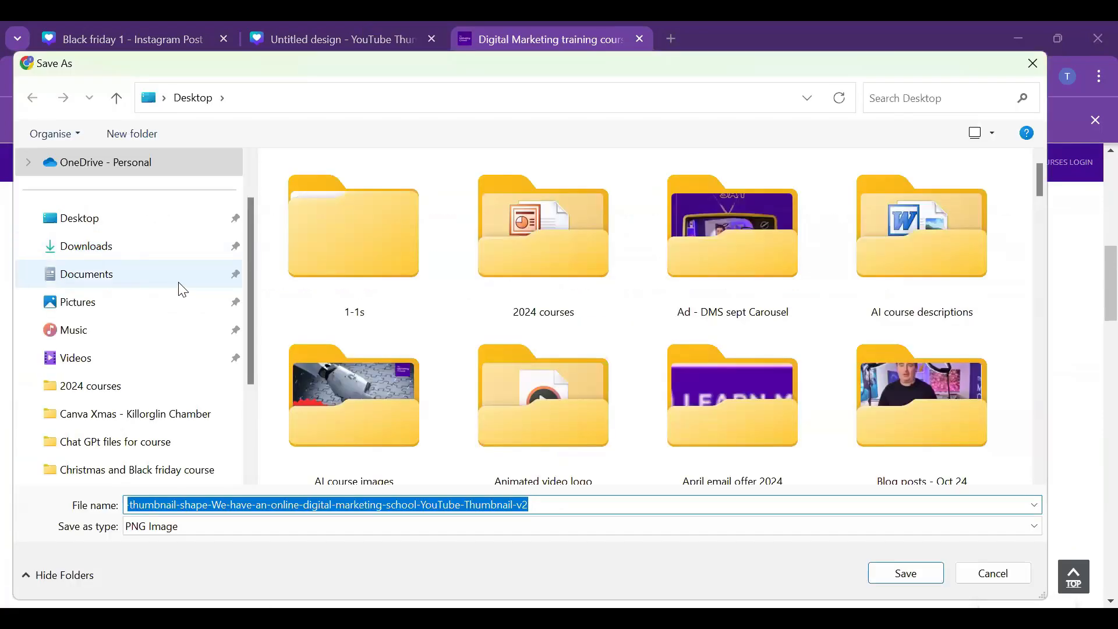
pyautogui.click(73, 226)
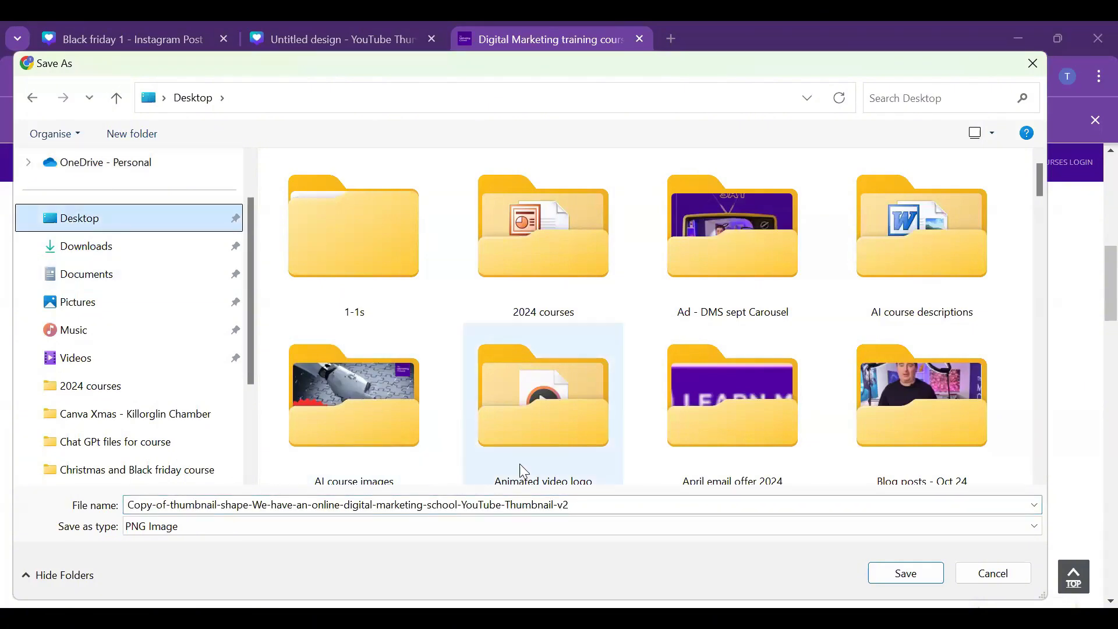
pyautogui.click(606, 503)
pyautogui.click(641, 507)
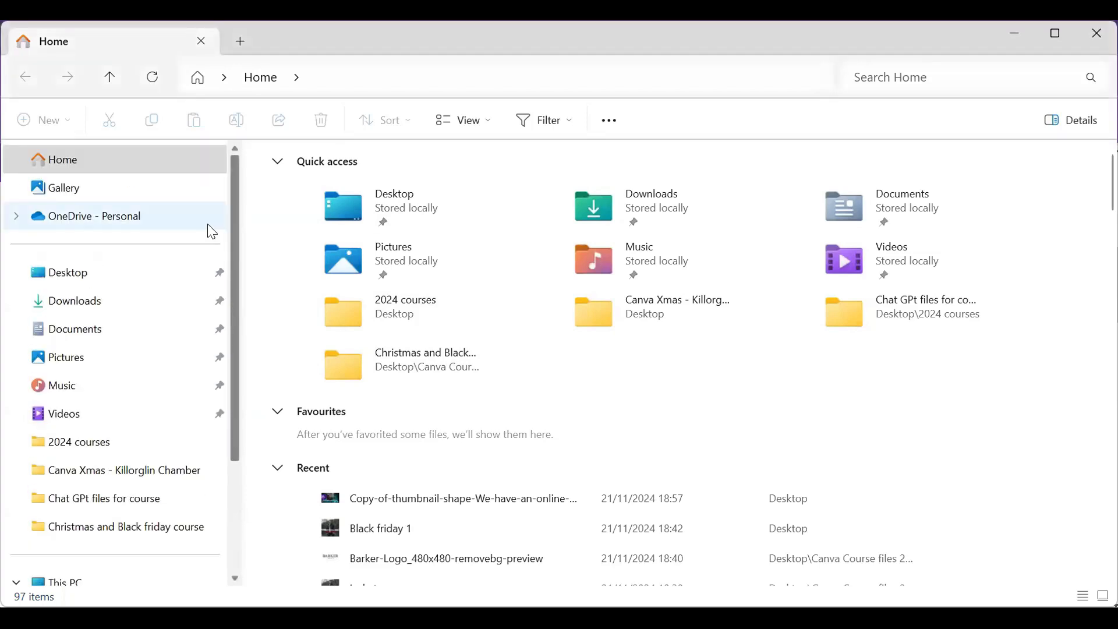
# - In File Explorer, check the pixel dimensions of the "Black friday 1" image and the saved underwater dog thumbnail on the Desktop
pyautogui.click(60, 275)
pyautogui.scroll(-15, 654, 343)
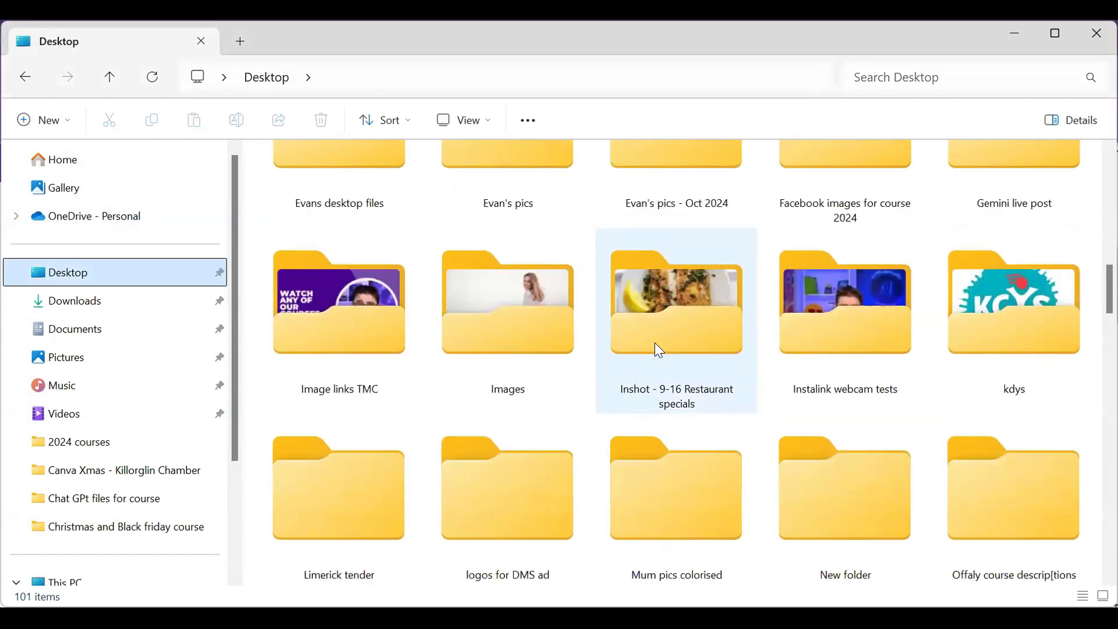
pyautogui.scroll(-5, 655, 345)
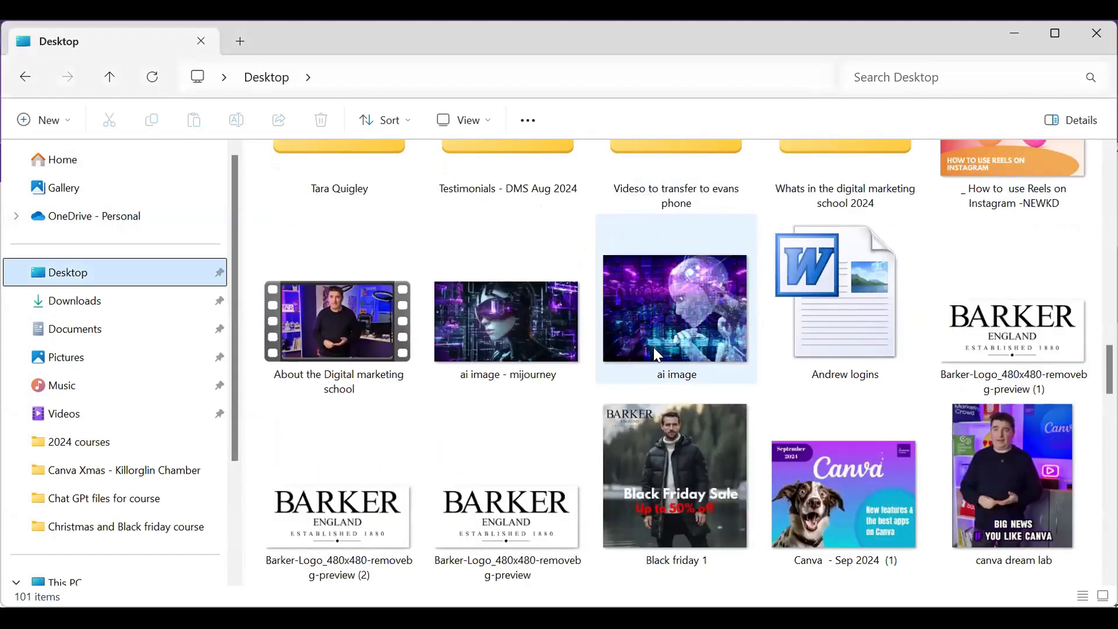
pyautogui.scroll(-8, 656, 351)
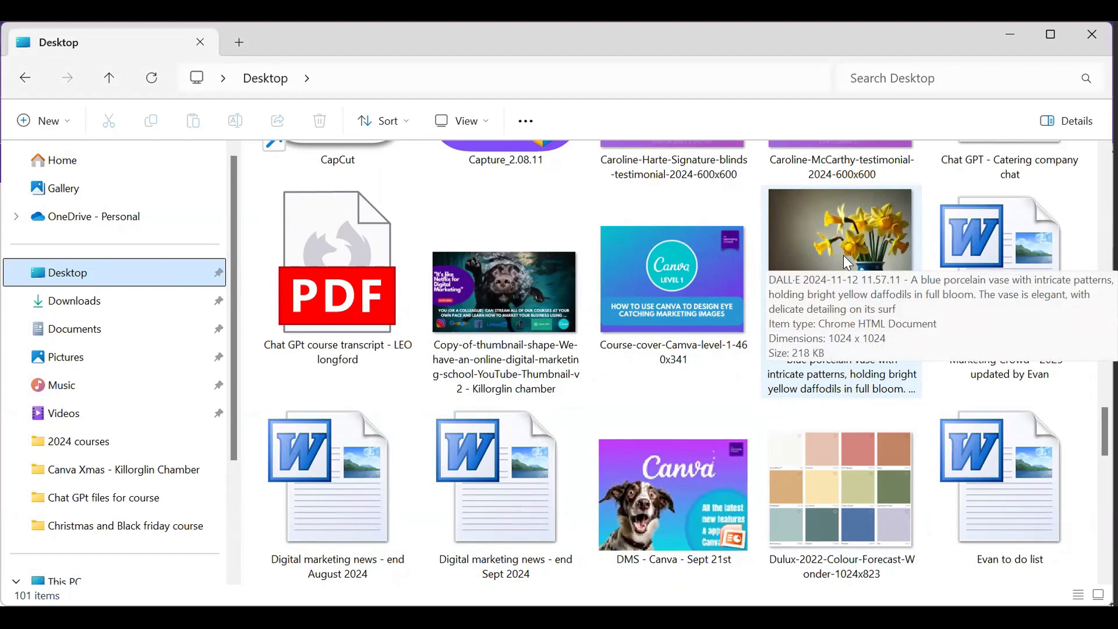
pyautogui.scroll(6, 850, 266)
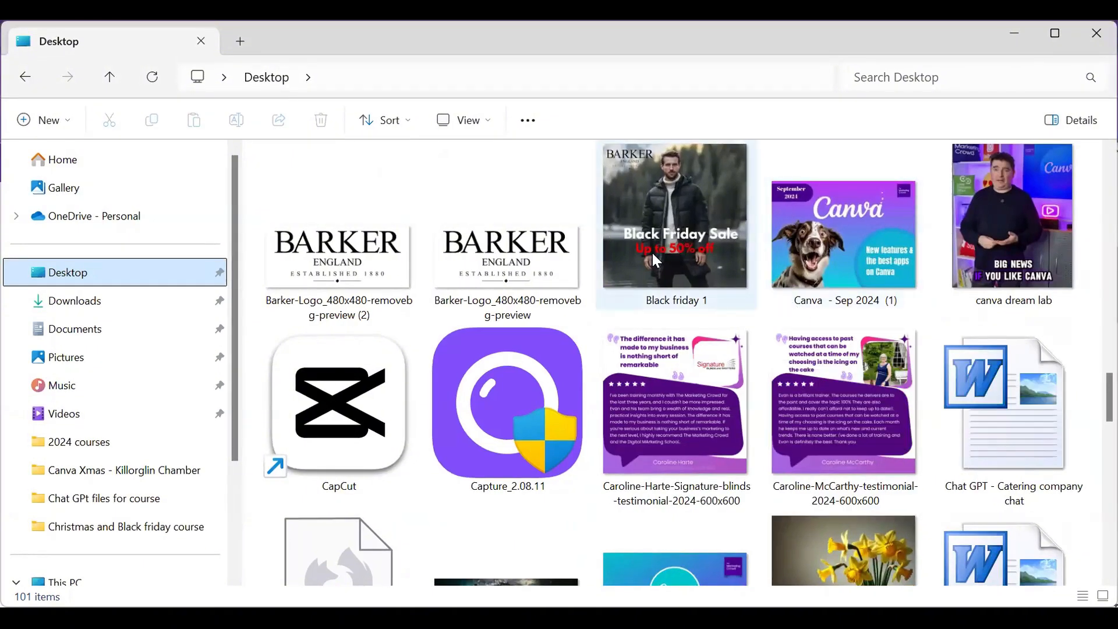
pyautogui.moveTo(663, 224)
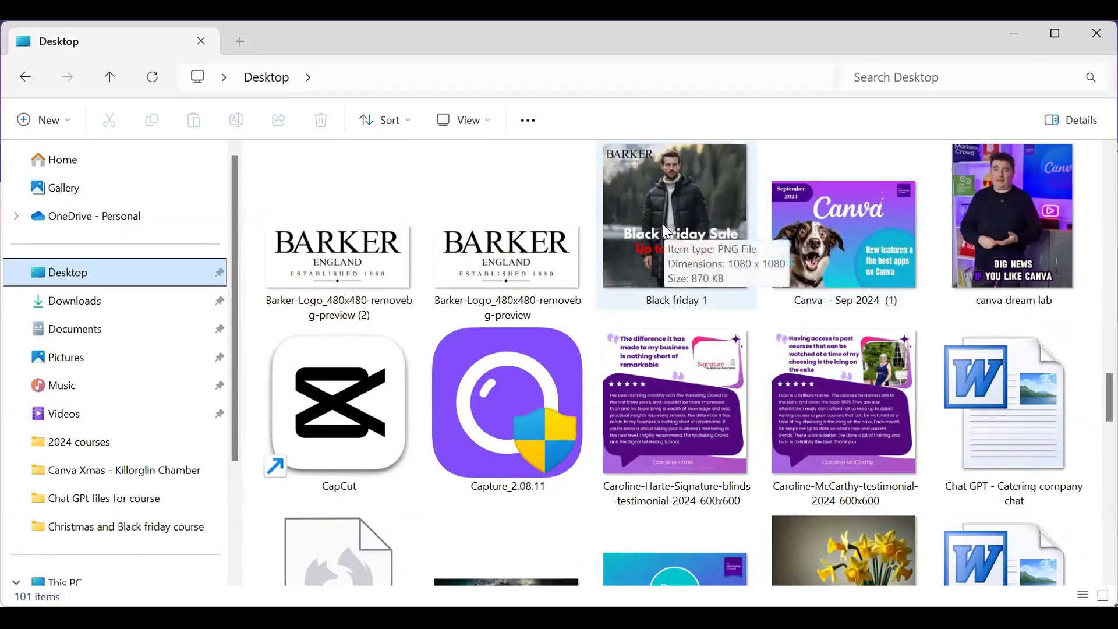
pyautogui.scroll(-5, 662, 224)
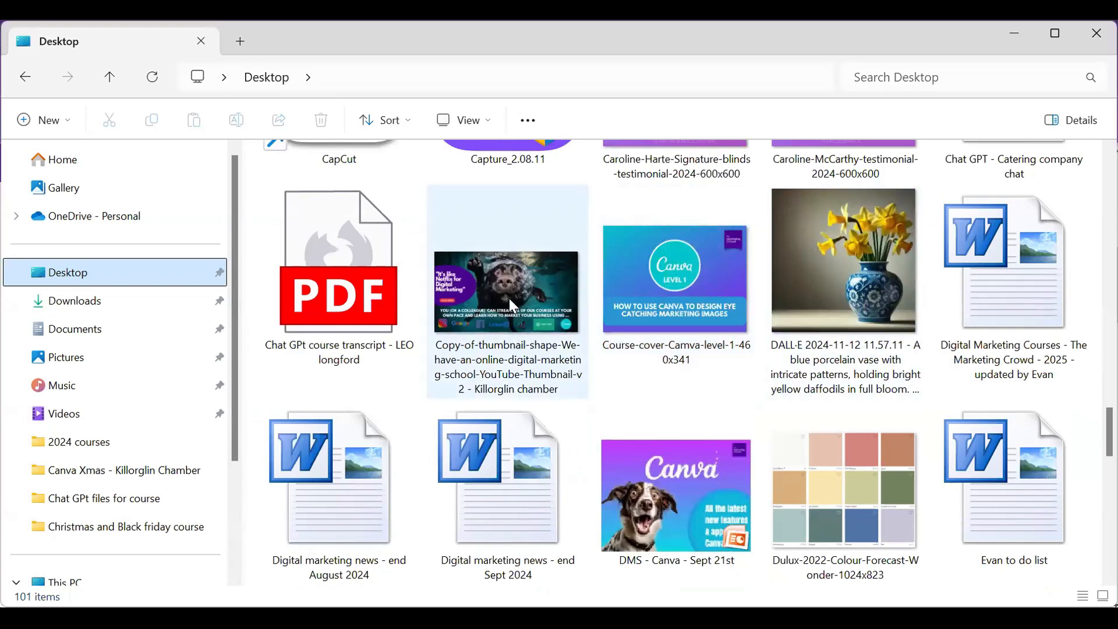
pyautogui.moveTo(510, 303)
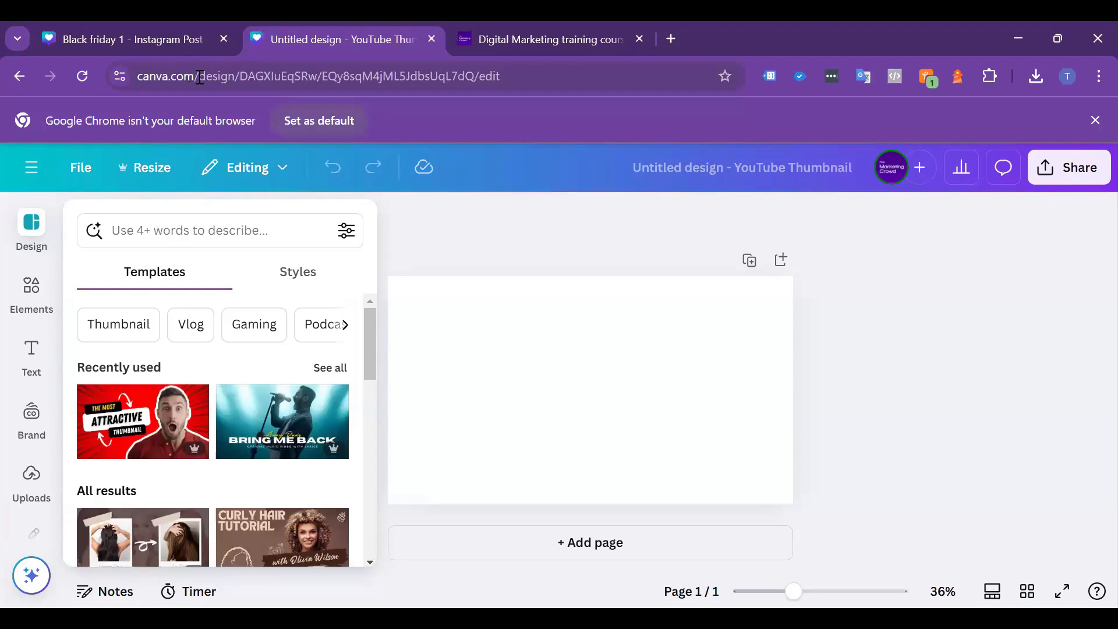
# - Return to the Canva home page in the browser and create a custom-size design of 640 × 360 px
pyautogui.click(199, 76)
pyautogui.write('canva.com')
pyautogui.press('Return')
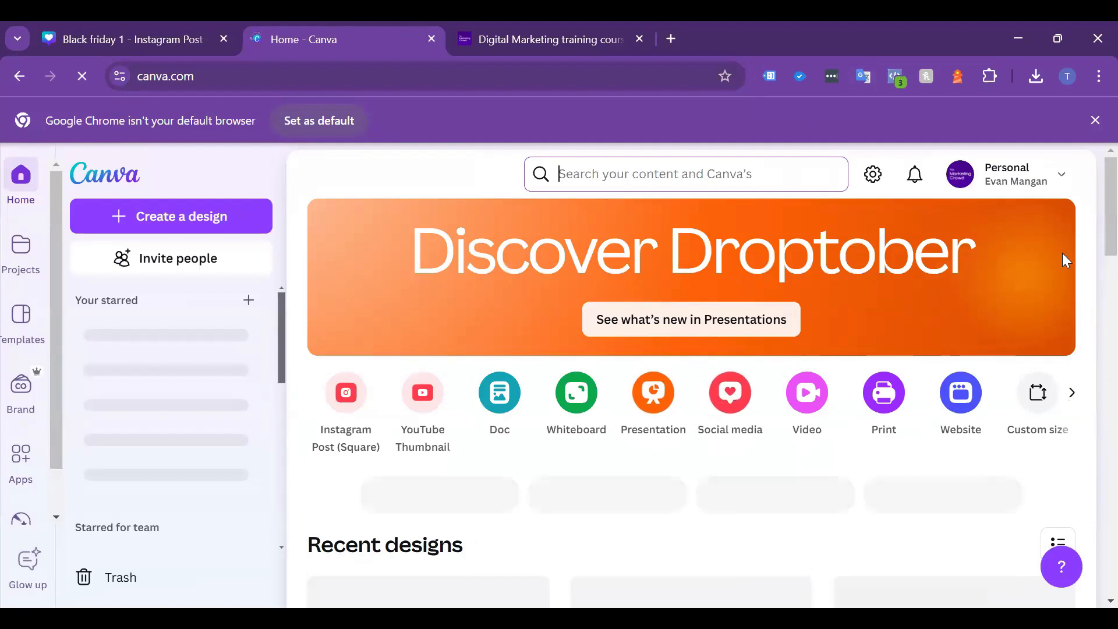
pyautogui.click(1040, 399)
pyautogui.write('6')
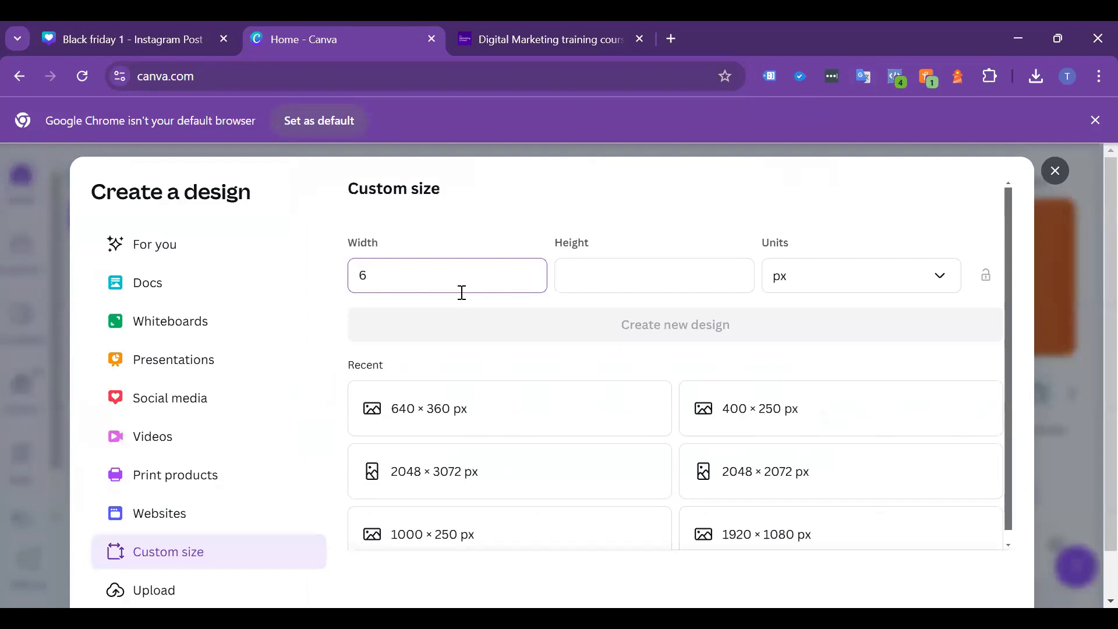
pyautogui.write('40')
pyautogui.click(593, 286)
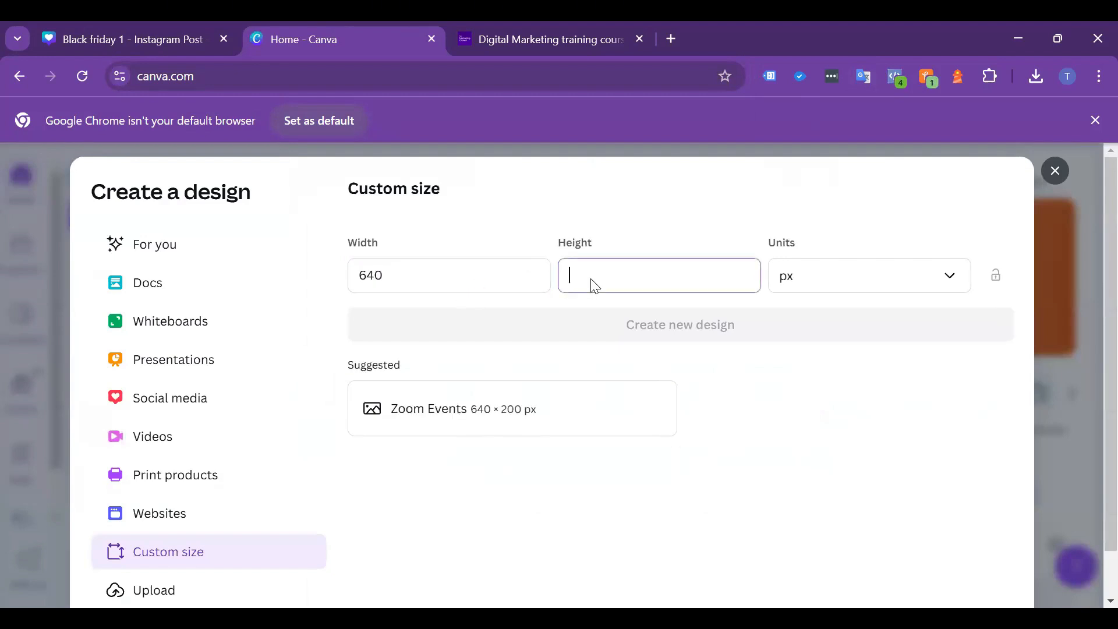
pyautogui.write('360')
pyautogui.click(691, 324)
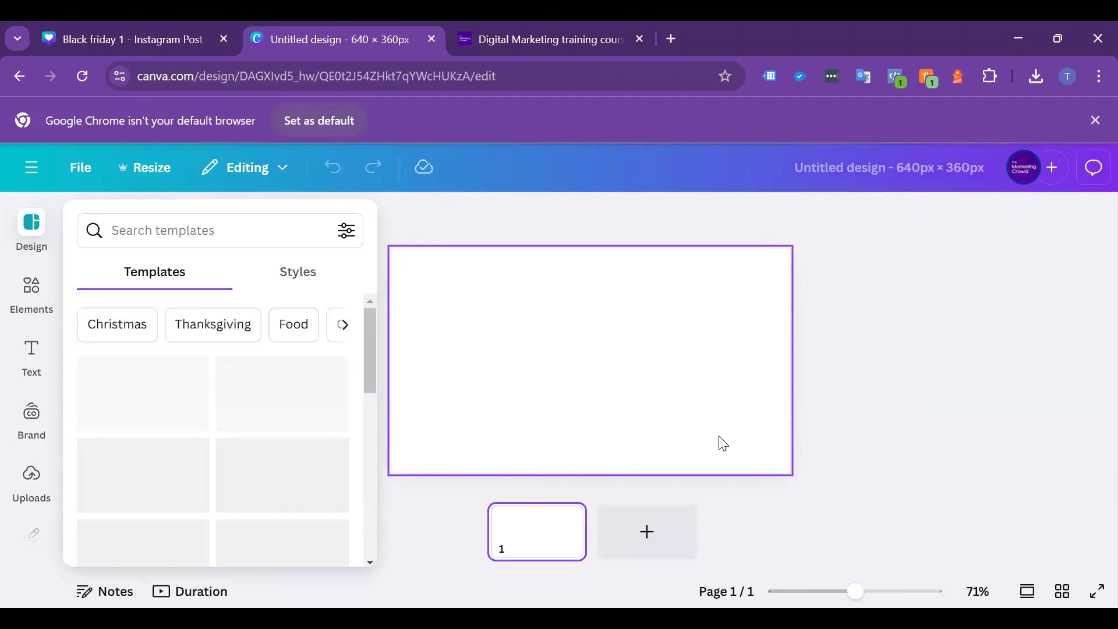
pyautogui.click(861, 344)
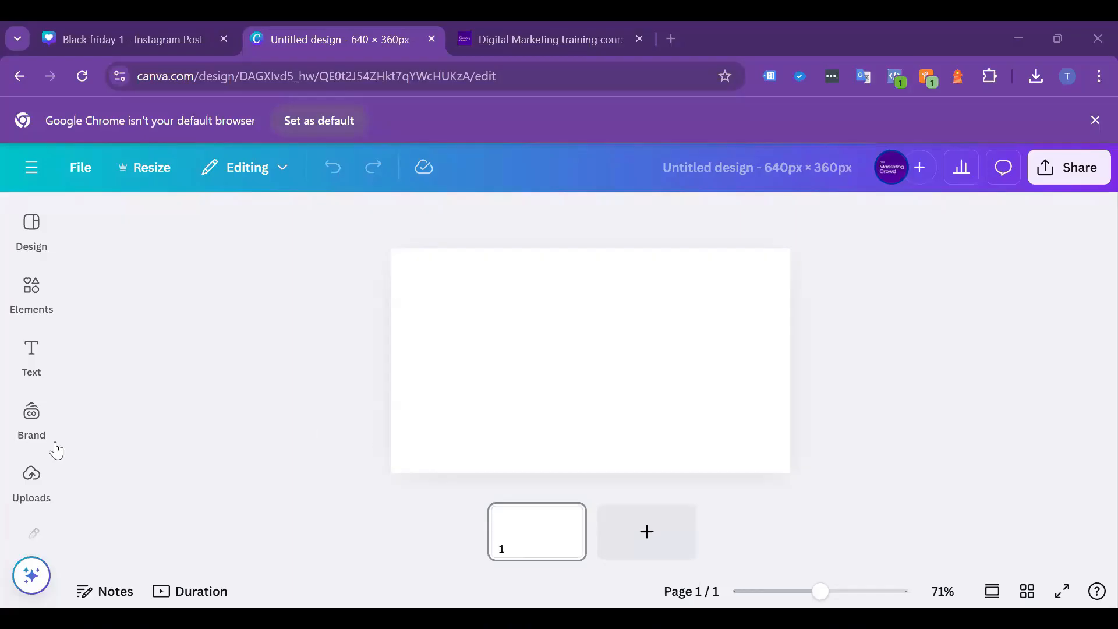
pyautogui.click(30, 477)
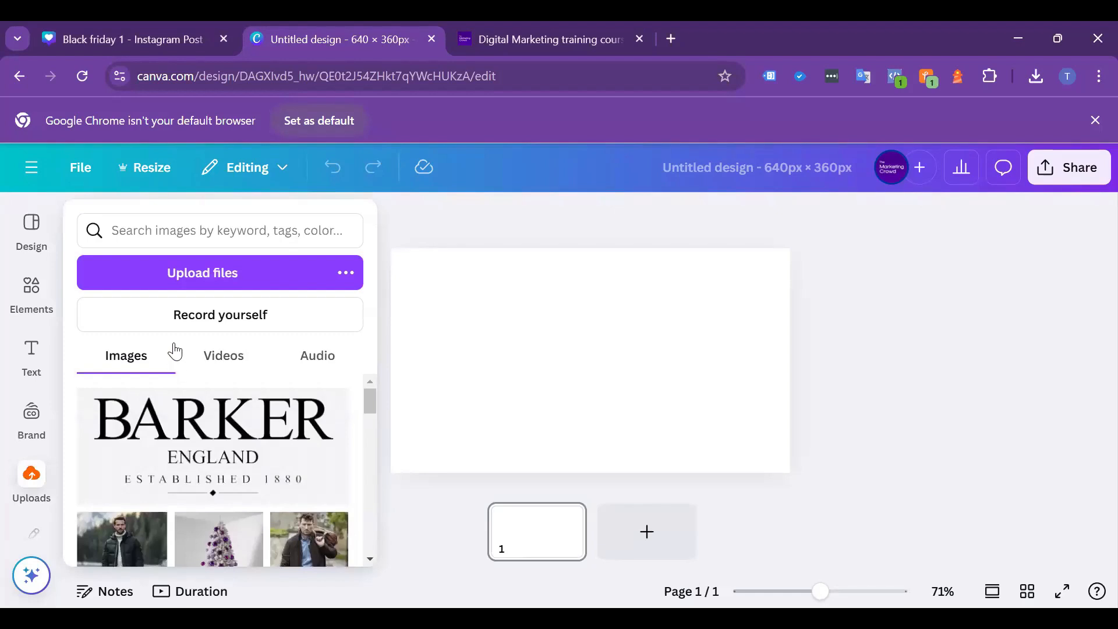
pyautogui.click(31, 353)
pyautogui.scroll(-3, 34, 351)
pyautogui.click(36, 351)
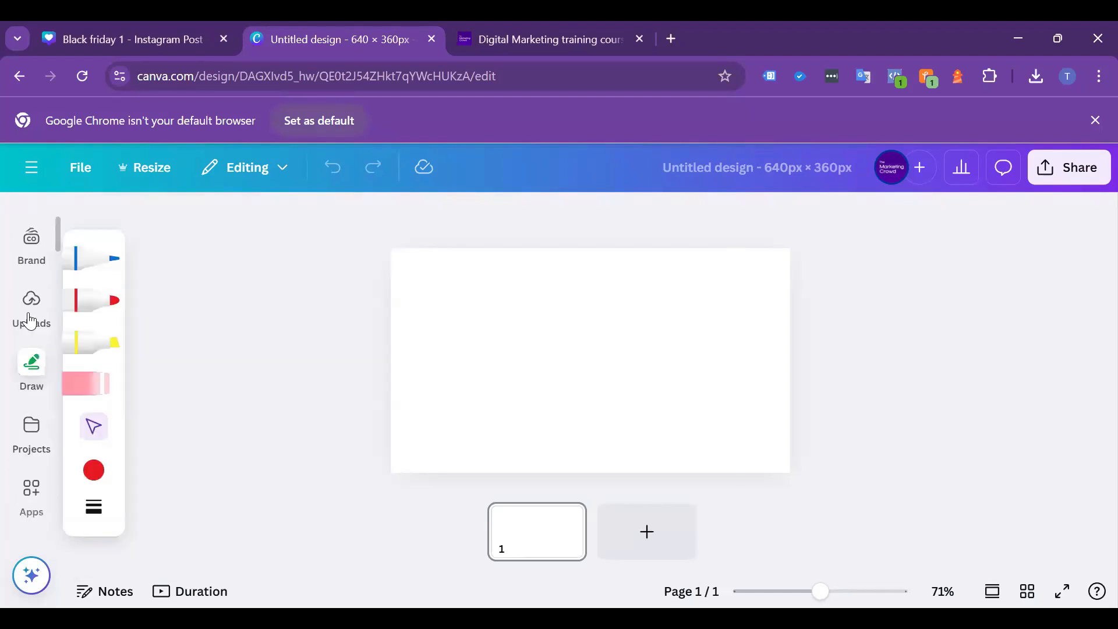
pyautogui.click(33, 319)
pyautogui.scroll(-2, 33, 319)
pyautogui.click(31, 346)
pyautogui.scroll(-2, 32, 341)
pyautogui.click(33, 341)
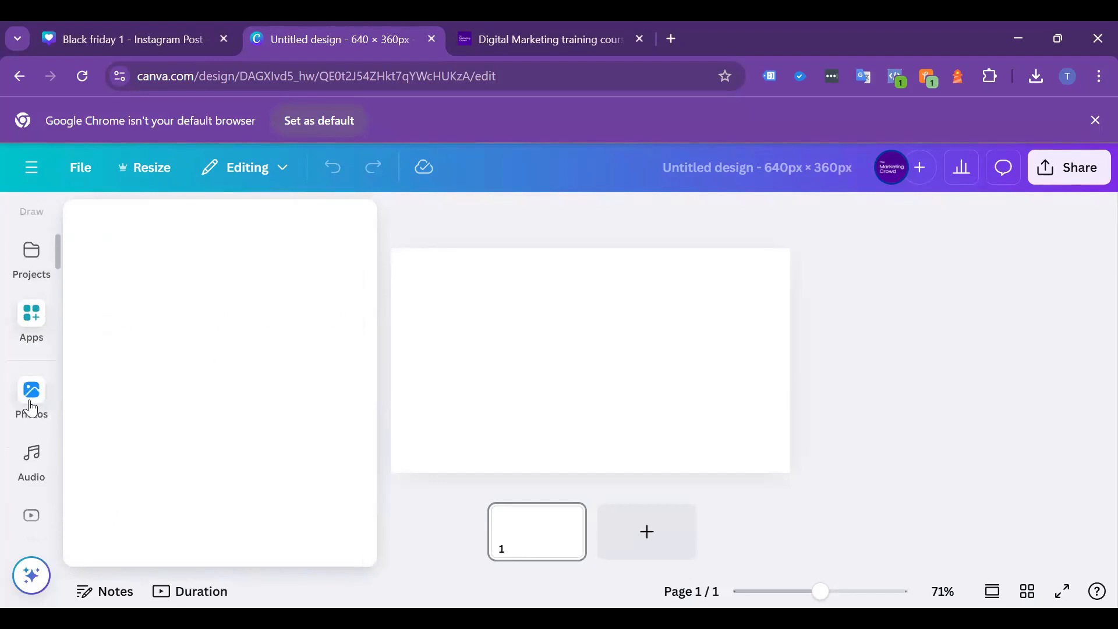
pyautogui.click(28, 405)
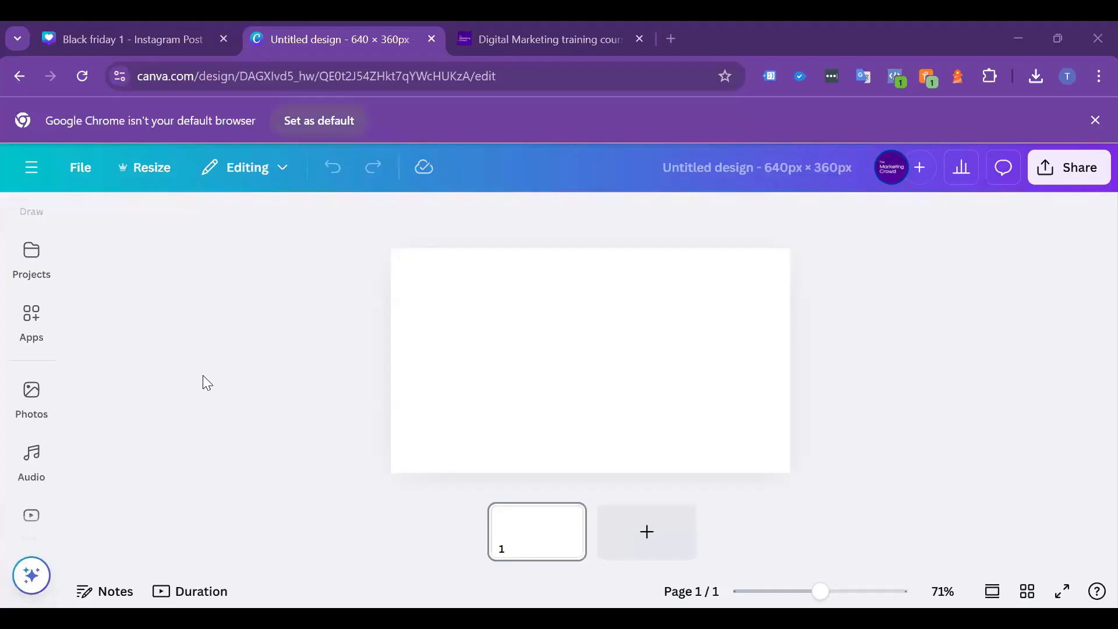
# - Search the photo library for "christmas" and browse the pictures
pyautogui.click(30, 399)
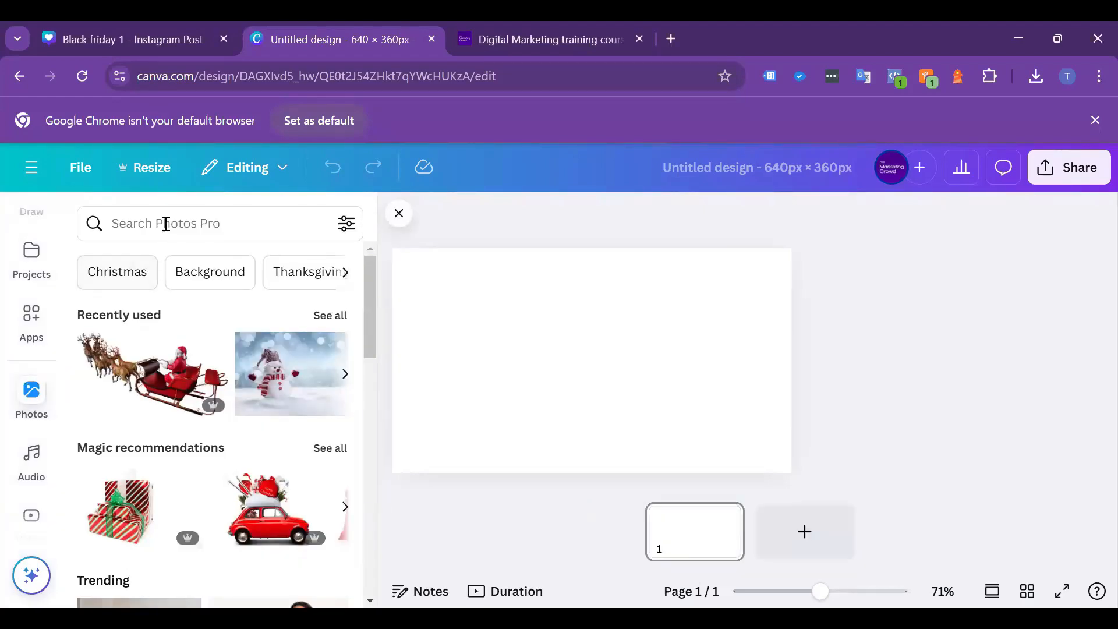
pyautogui.click(165, 223)
pyautogui.write('christmas')
pyautogui.press('Return')
pyautogui.scroll(-3, 213, 343)
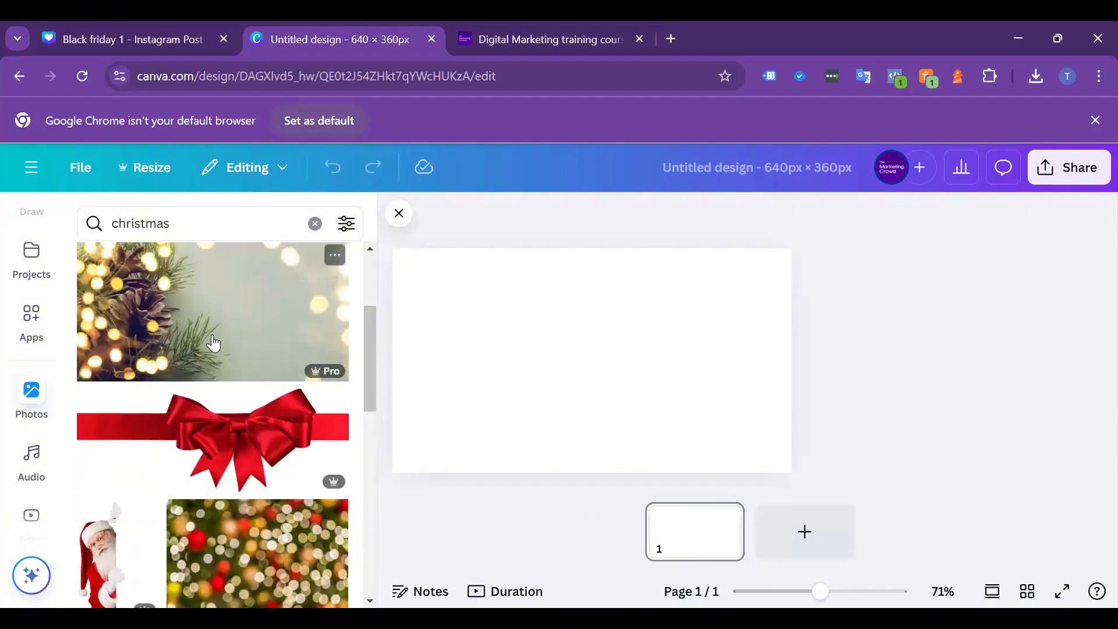
pyautogui.scroll(-3, 213, 343)
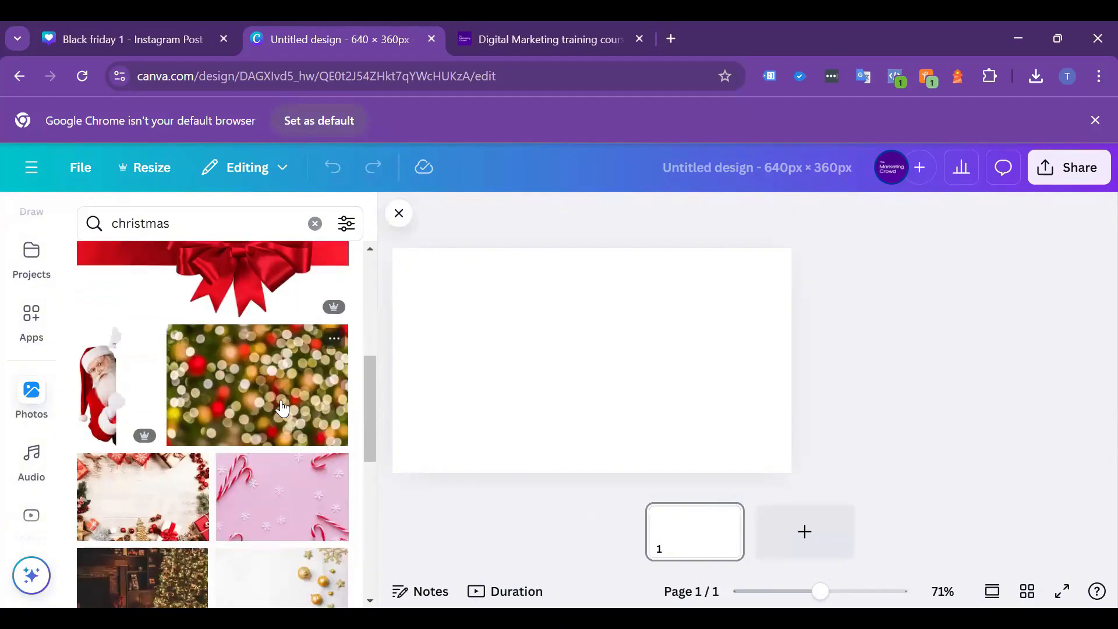
pyautogui.scroll(-5, 281, 408)
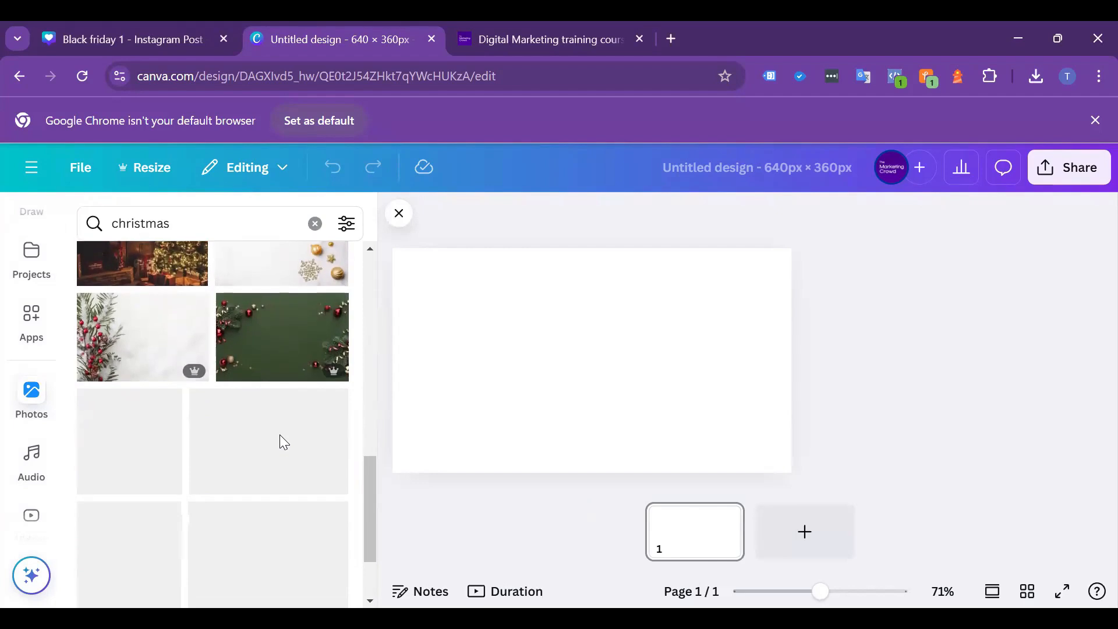
# - Filter the Christmas photos to free ones only and browse them for a background
pyautogui.click(350, 230)
pyautogui.moveTo(353, 283); pyautogui.dragTo(355, 361)
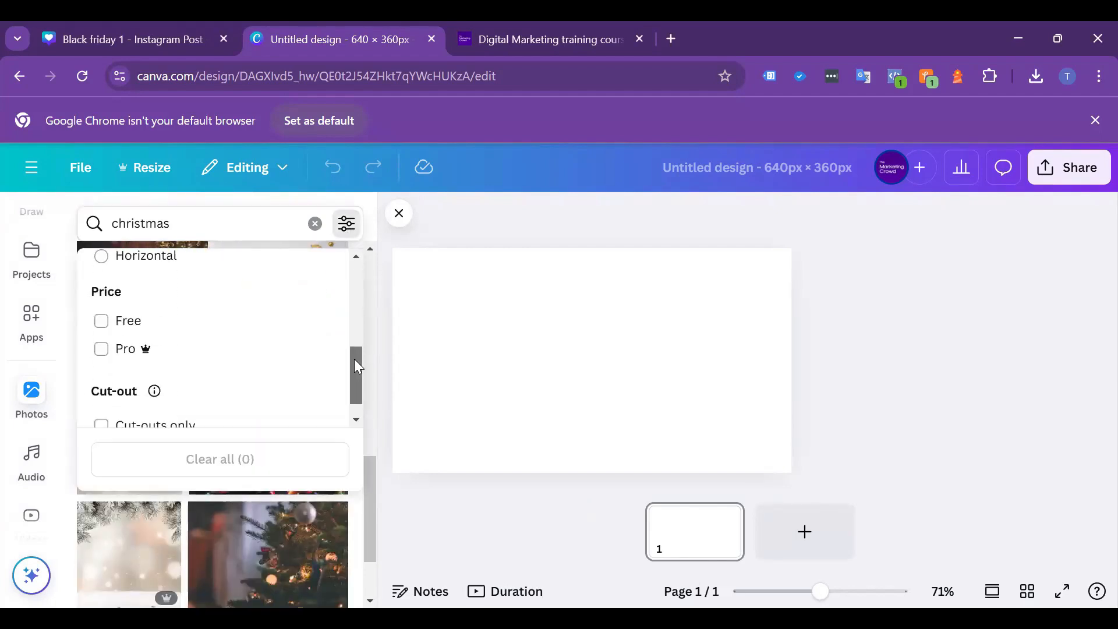
pyautogui.click(101, 320)
pyautogui.click(406, 538)
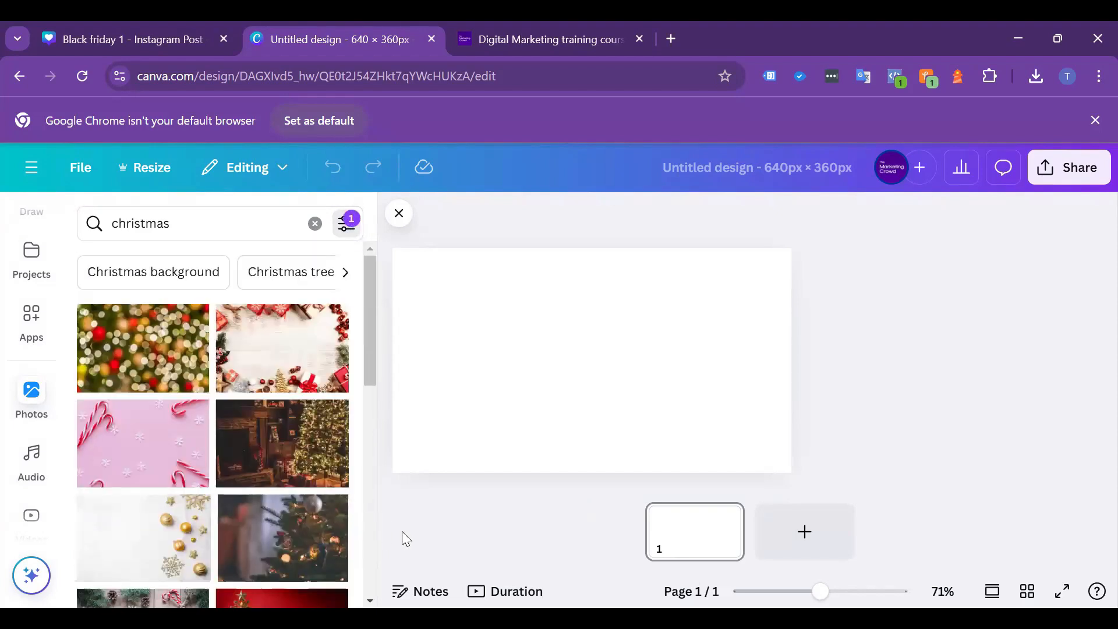
pyautogui.scroll(-6, 249, 443)
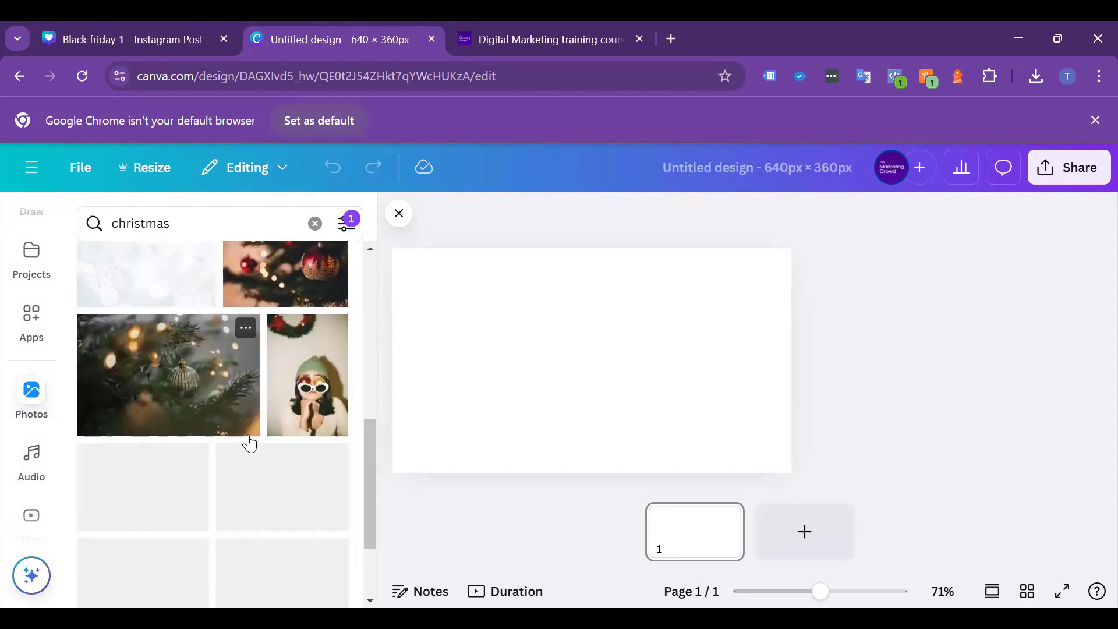
# - Add the free photo of frosty pine branches with a pine cone and set it as the page background
pyautogui.scroll(-1, 249, 442)
pyautogui.scroll(-2, 249, 442)
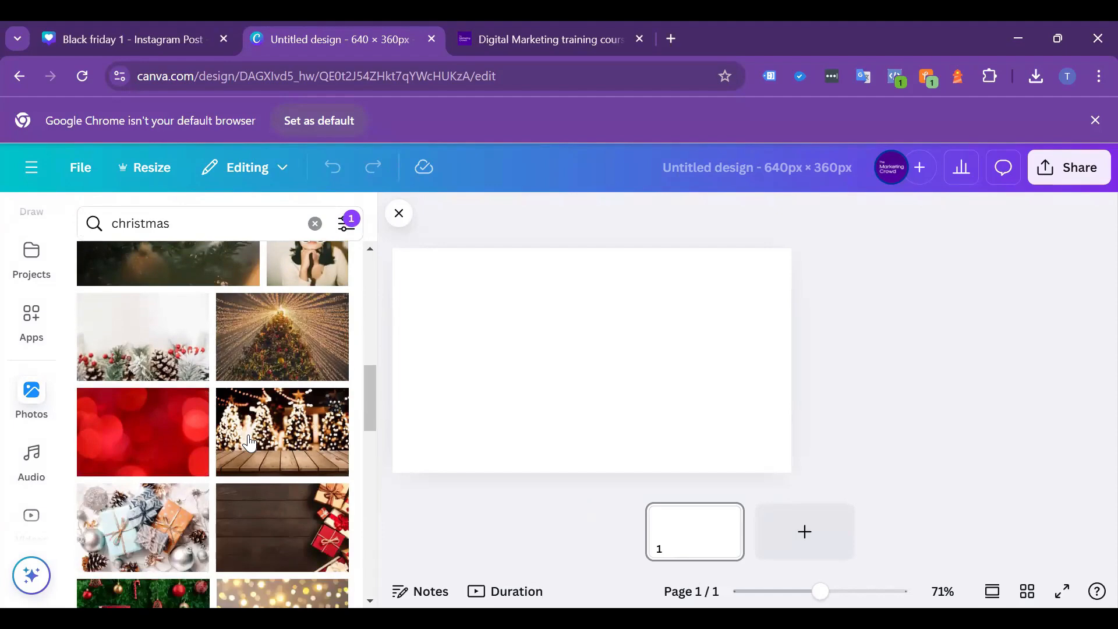
pyautogui.scroll(-3, 249, 443)
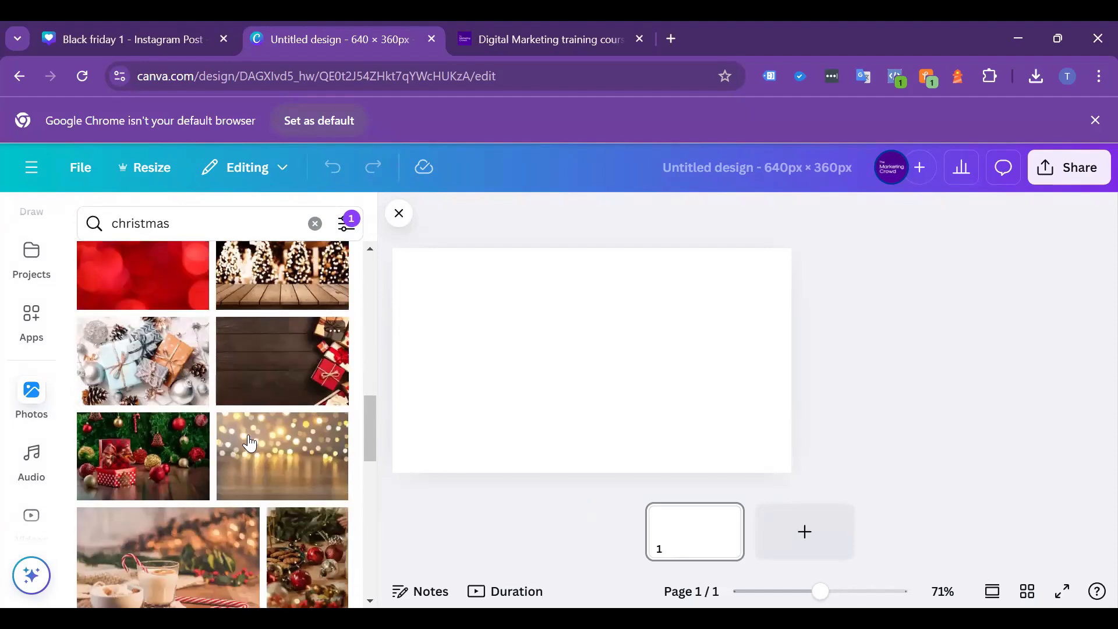
pyautogui.scroll(-2, 249, 443)
pyautogui.scroll(-5, 250, 443)
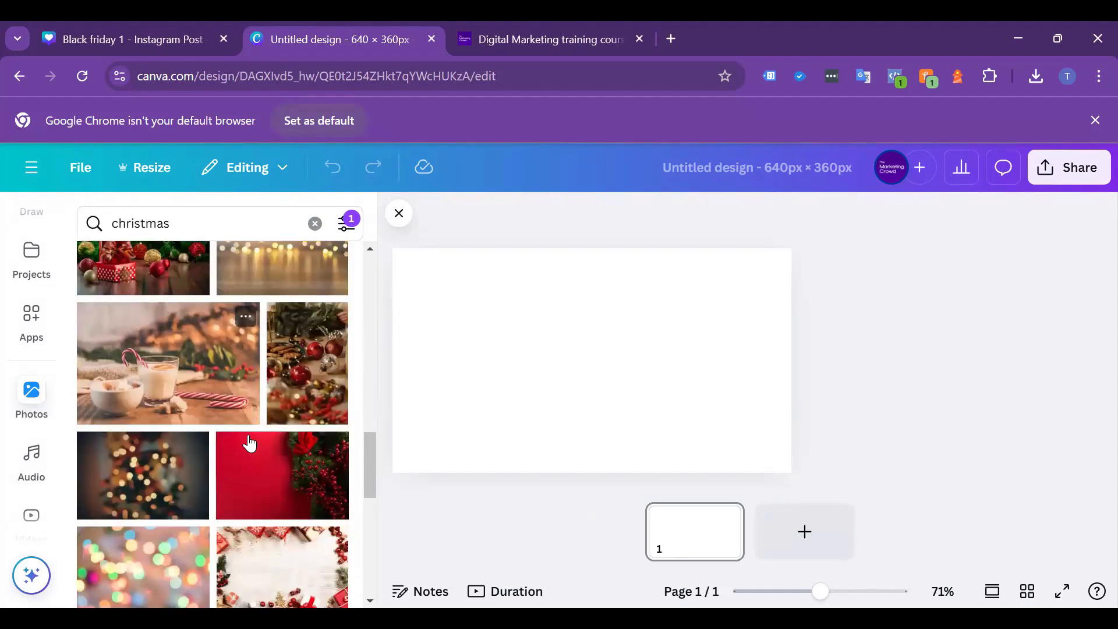
pyautogui.scroll(-5, 249, 443)
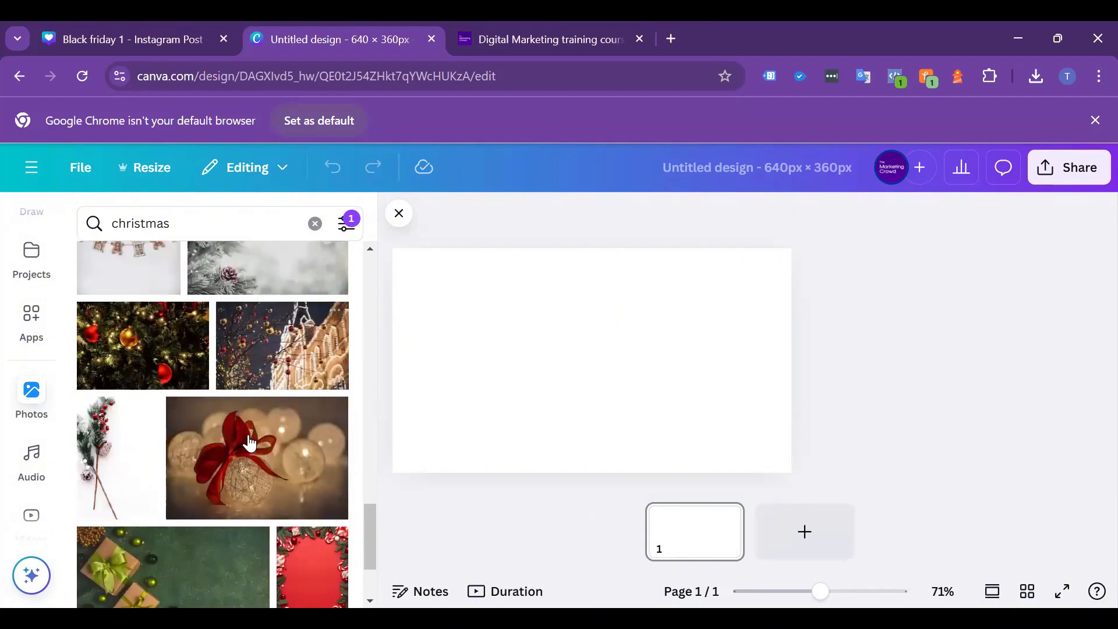
pyautogui.scroll(3, 250, 442)
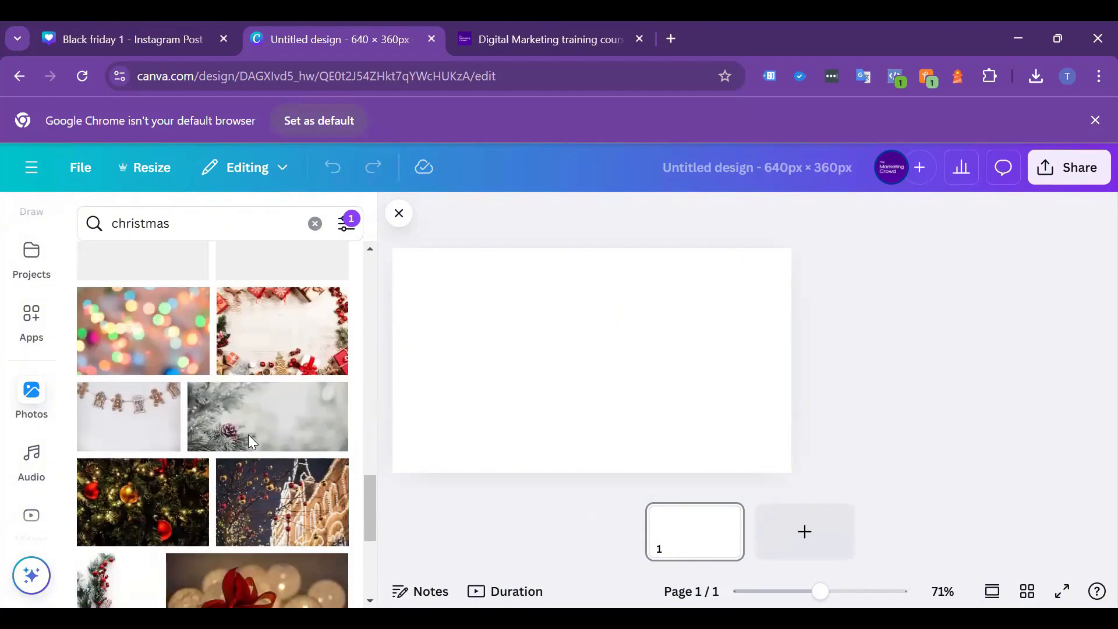
pyautogui.click(249, 443)
pyautogui.rightClick(593, 382)
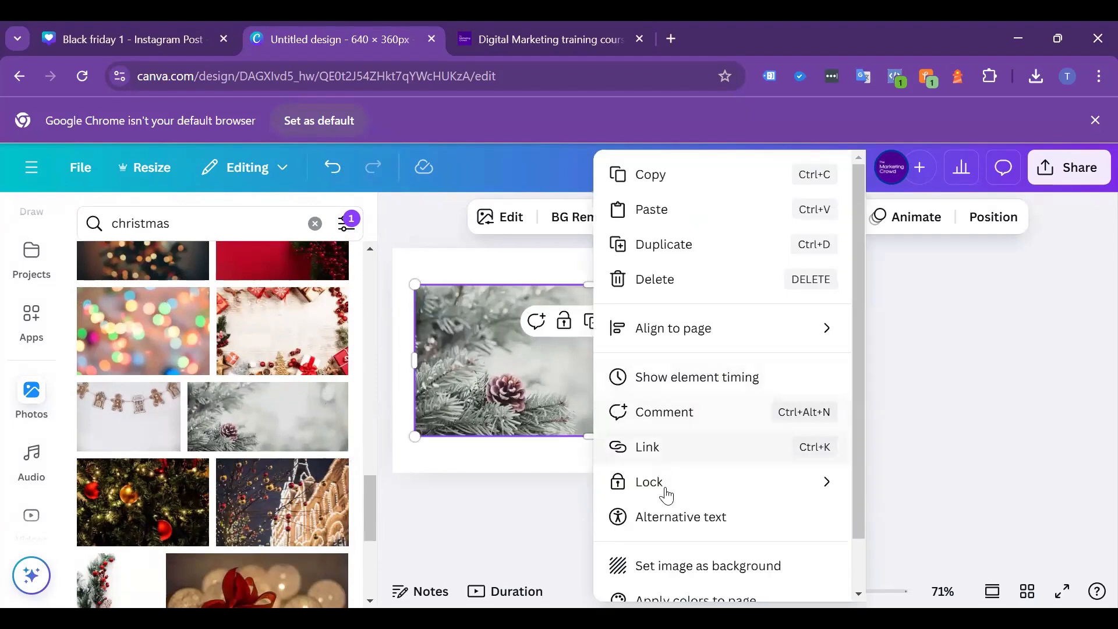
pyautogui.click(707, 573)
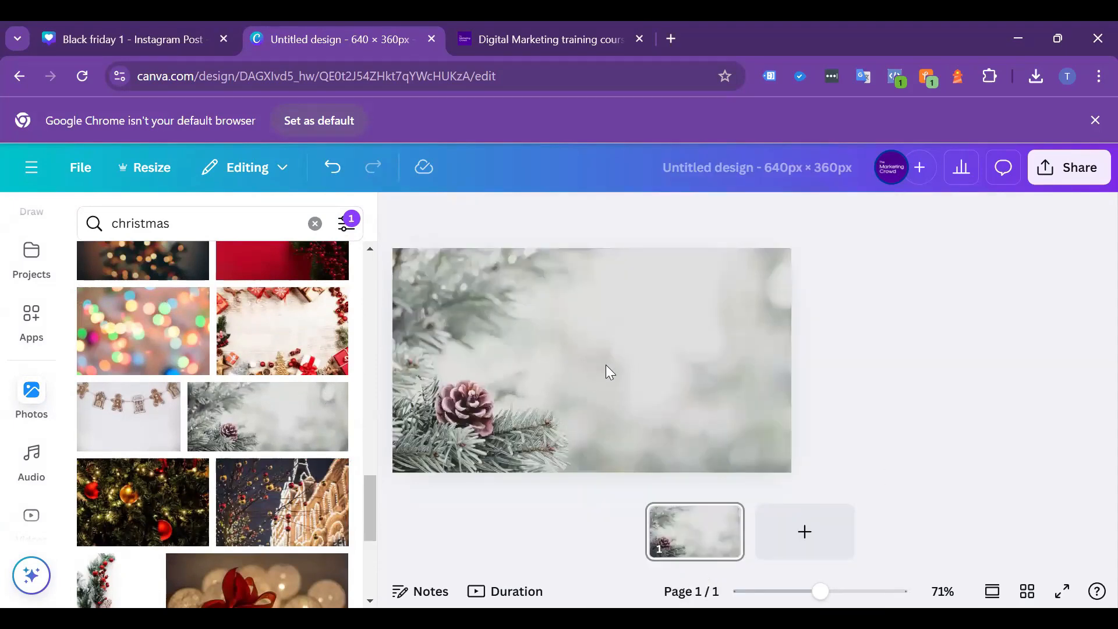
# - Remove the Free price filter from the photo search and look for "snowman" pictures
pyautogui.click(347, 223)
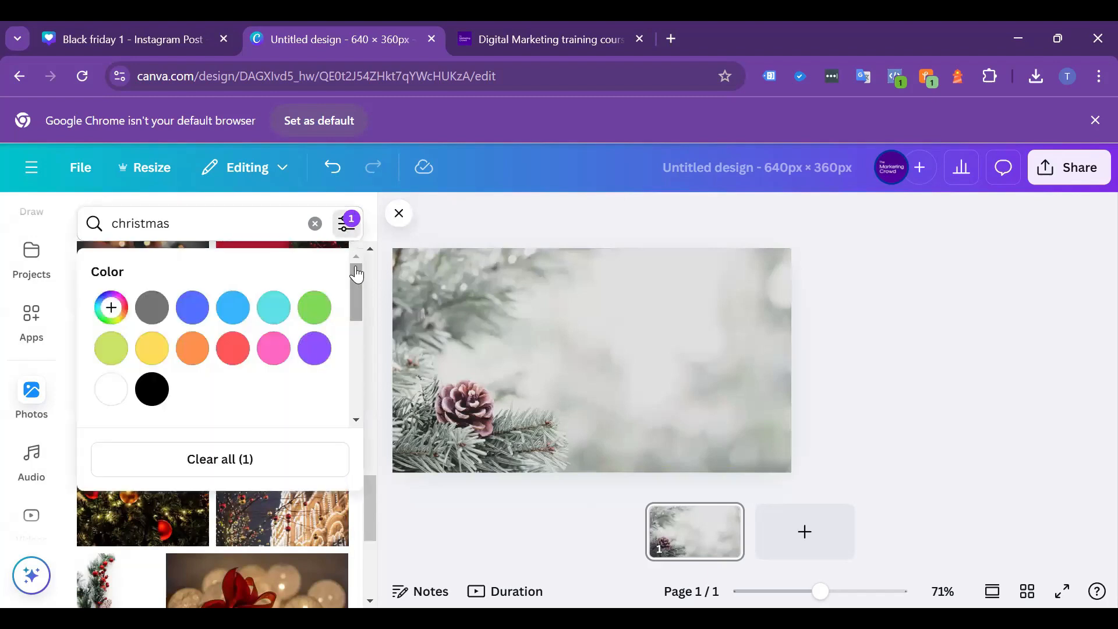
pyautogui.moveTo(357, 274); pyautogui.dragTo(347, 380)
pyautogui.click(102, 295)
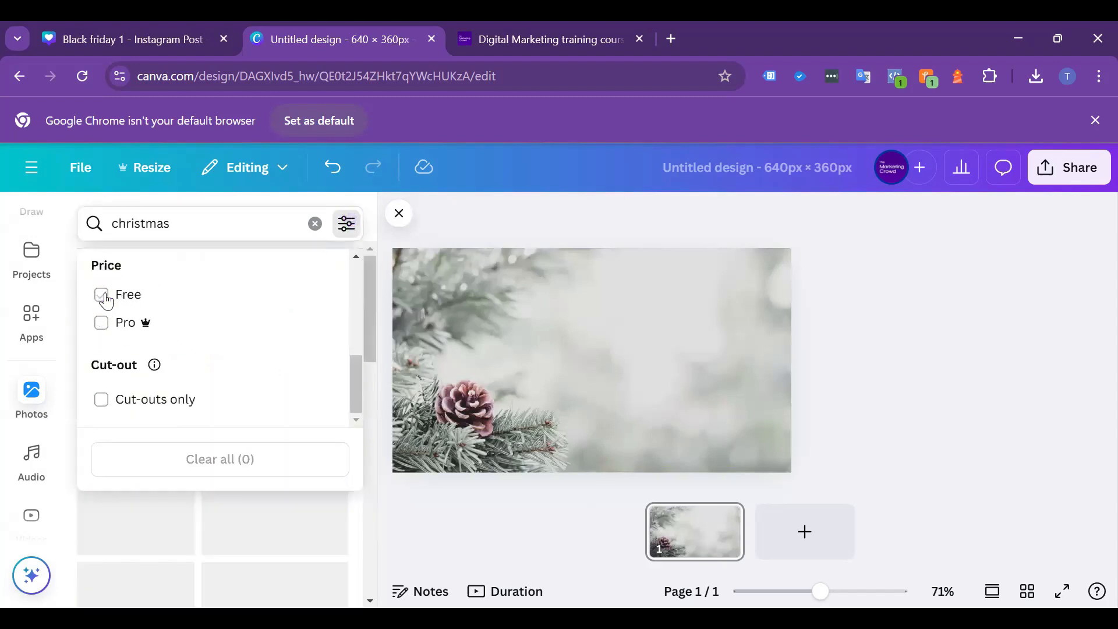
pyautogui.click(192, 227)
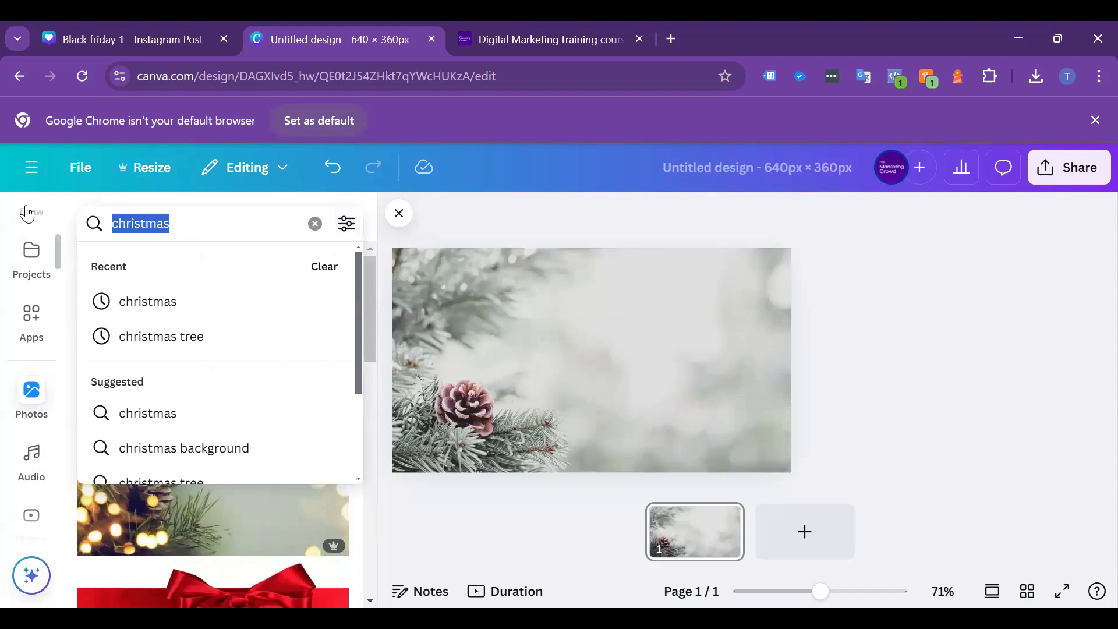
pyautogui.write('snowman')
pyautogui.press('Return')
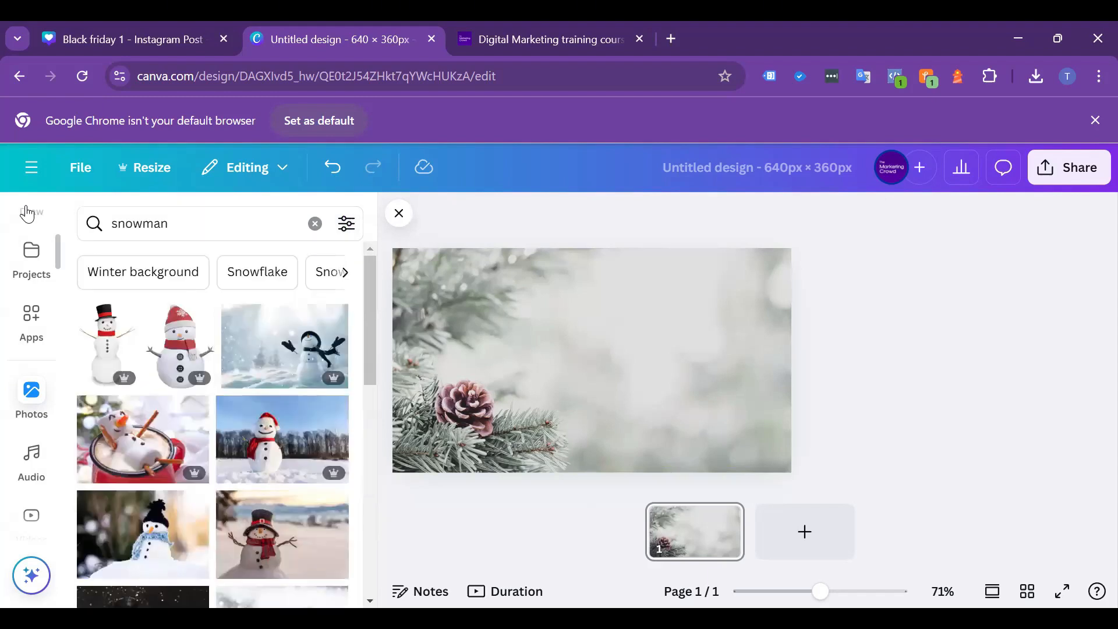
pyautogui.scroll(-3, 267, 387)
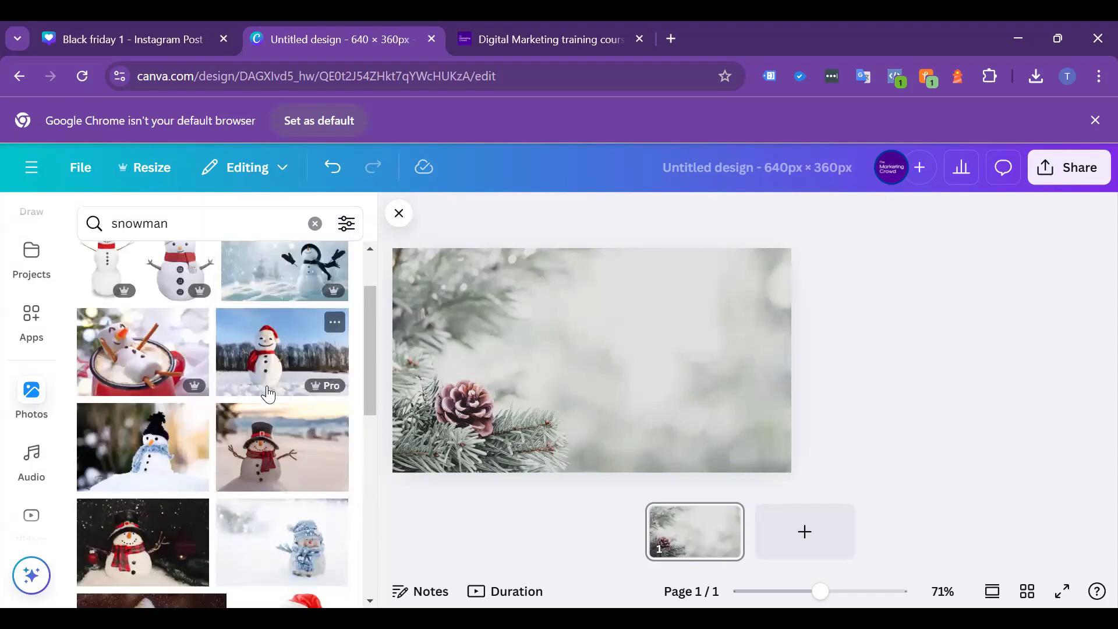
pyautogui.scroll(-6, 267, 388)
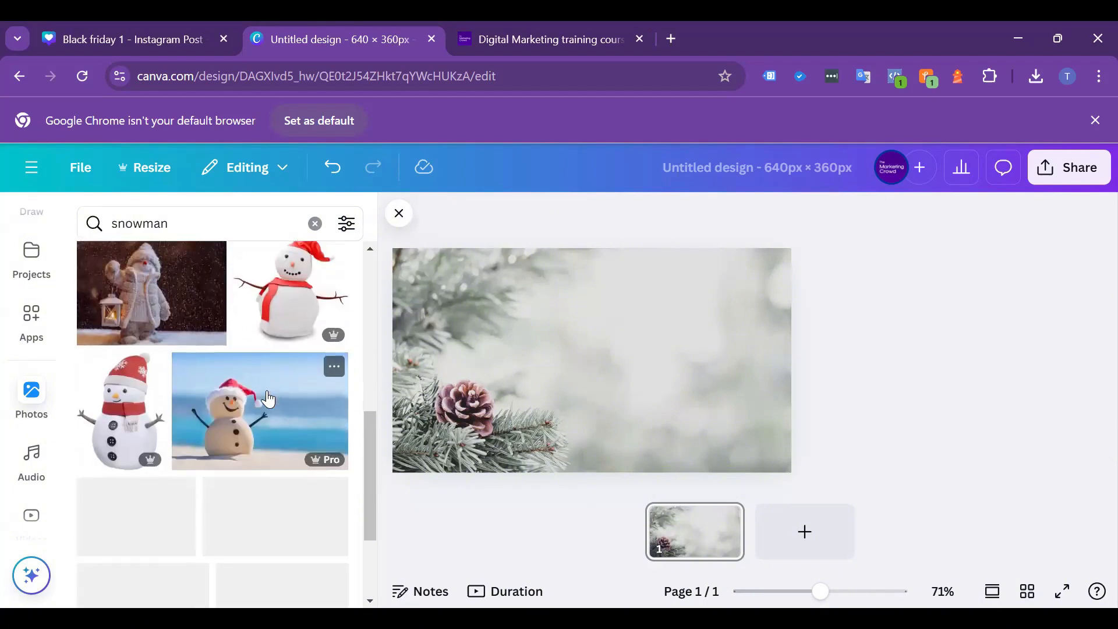
pyautogui.scroll(-2, 267, 391)
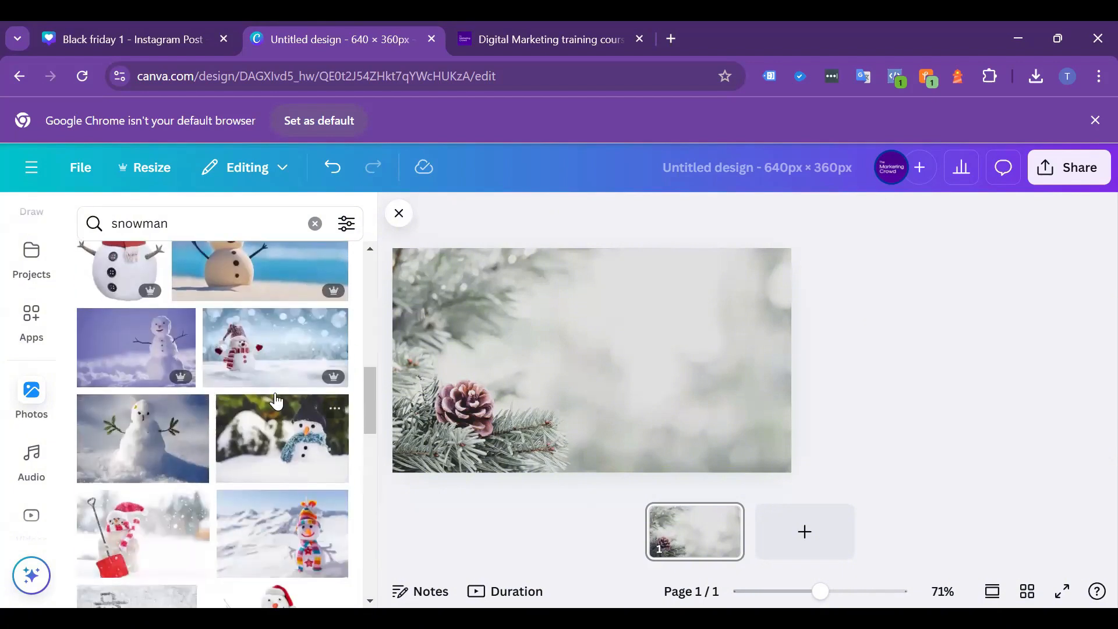
# - Delete the pine cone background and set the photo of the snowman in a knitted hat and red scarf as the background
pyautogui.click(686, 382)
pyautogui.press('Delete')
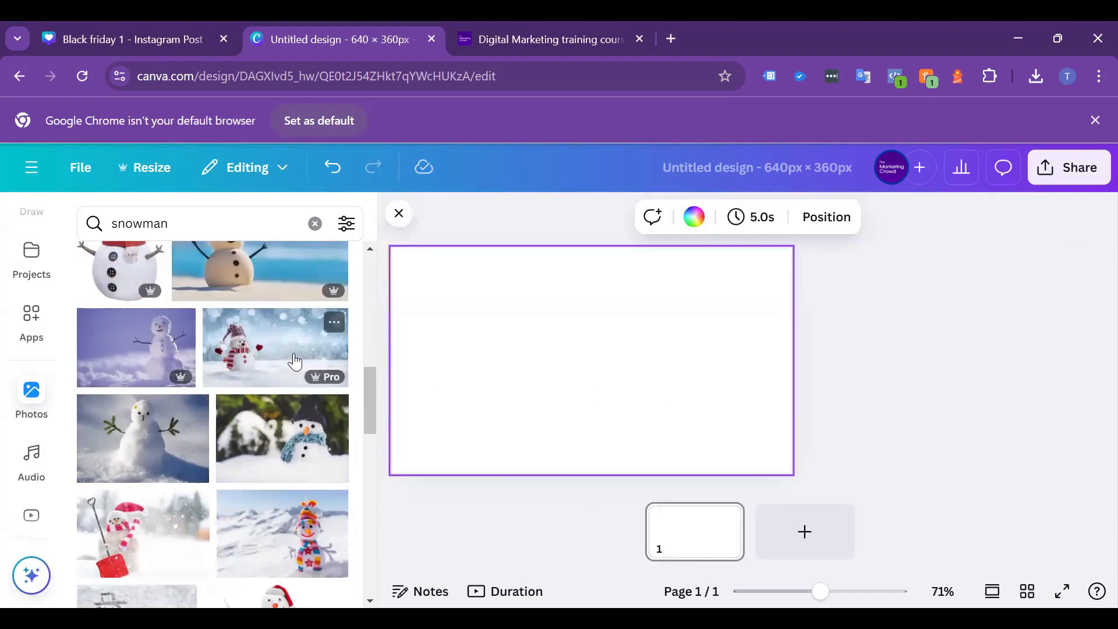
pyautogui.click(295, 360)
pyautogui.rightClick(635, 393)
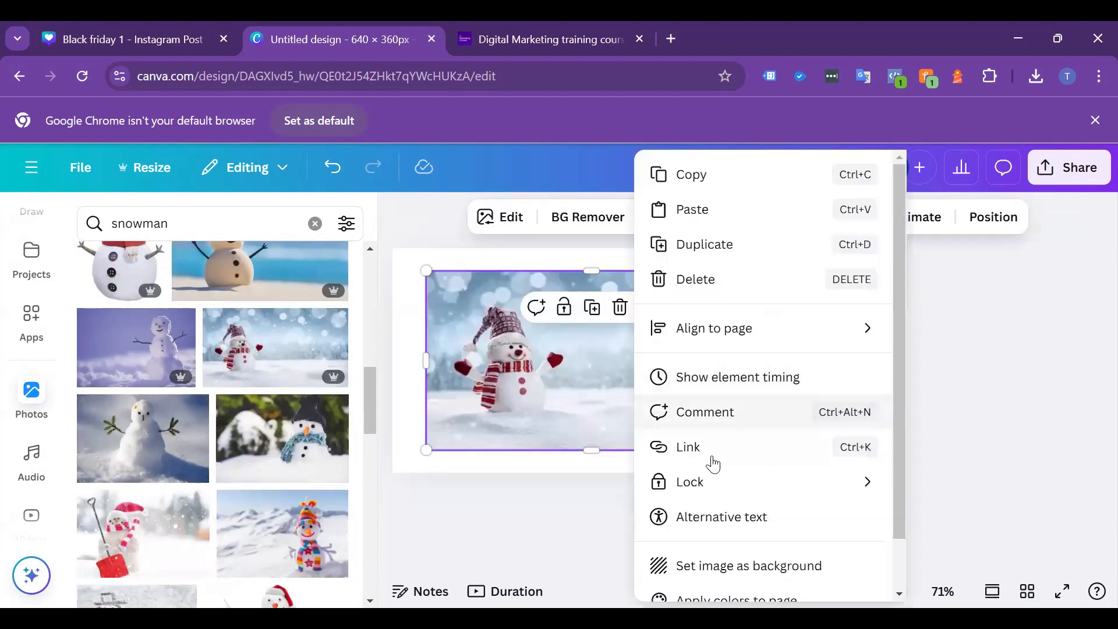
pyautogui.click(743, 568)
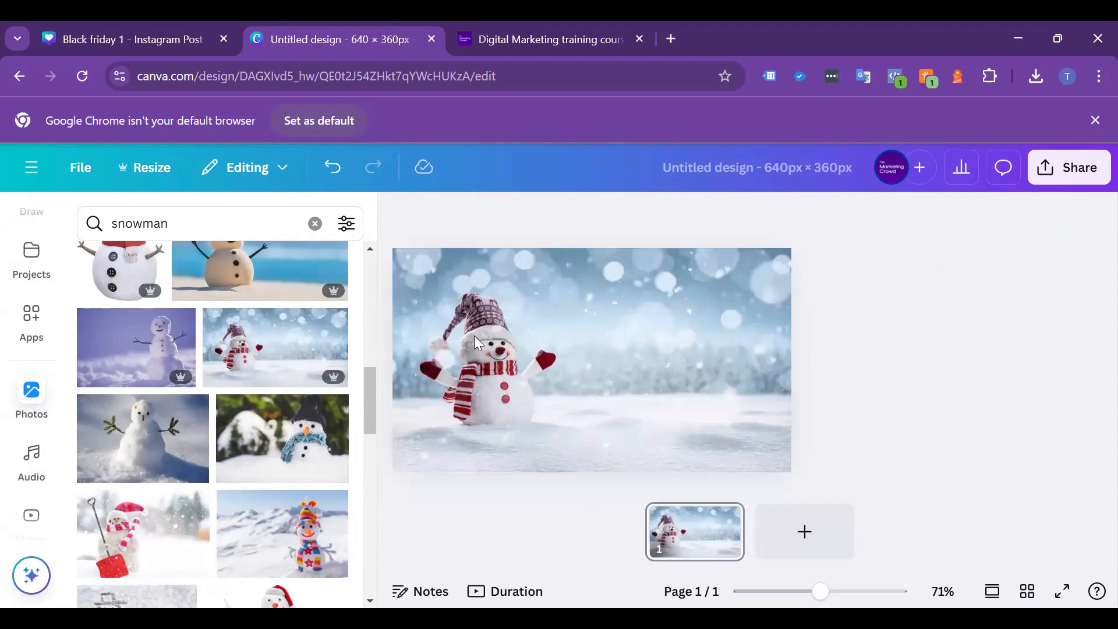
# - Search the text styles for "christmas" and browse the font combinations
pyautogui.scroll(5, 32, 337)
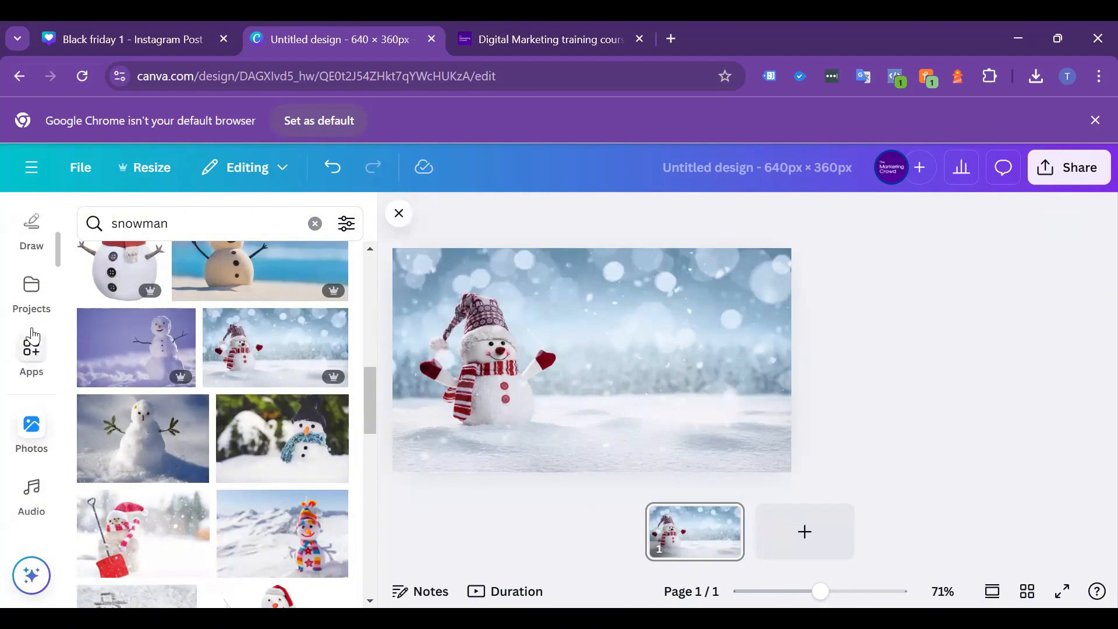
pyautogui.scroll(2, 32, 336)
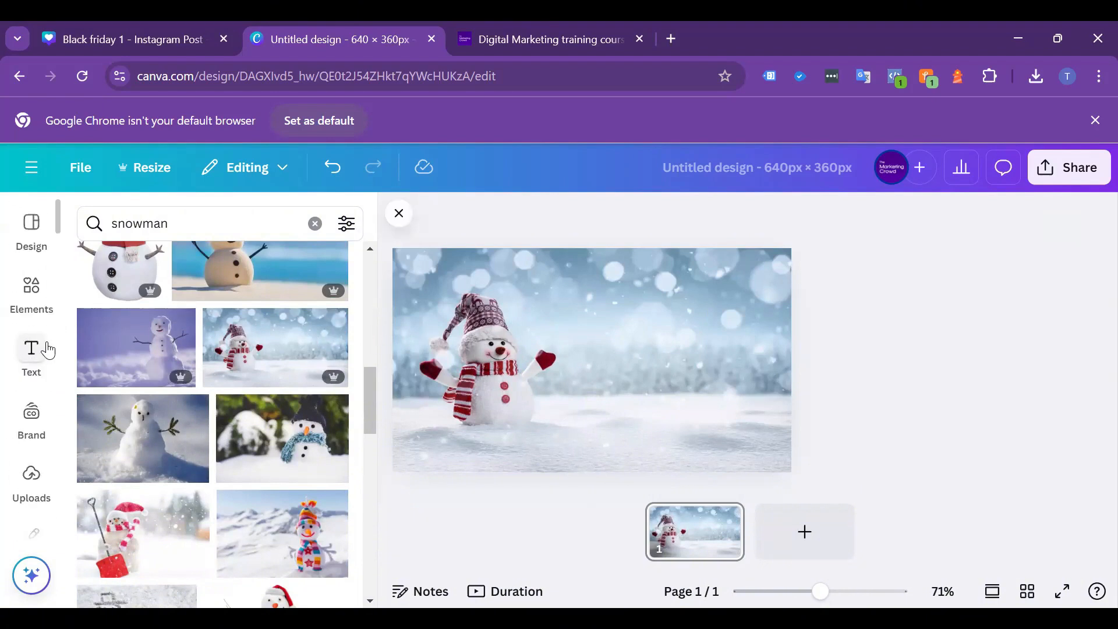
pyautogui.click(30, 352)
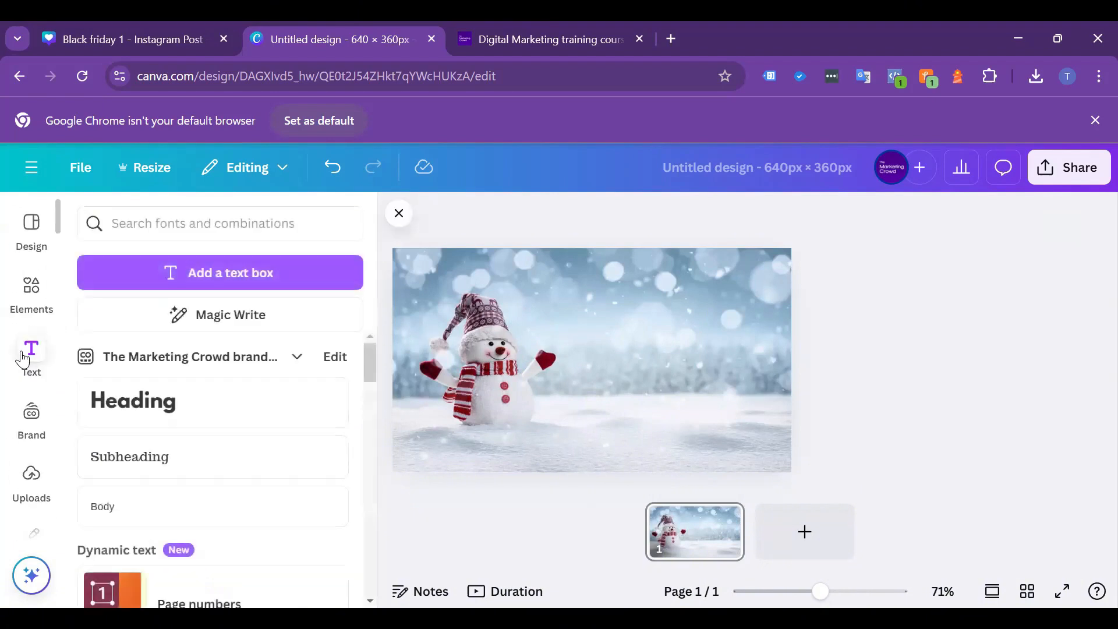
pyautogui.click(127, 219)
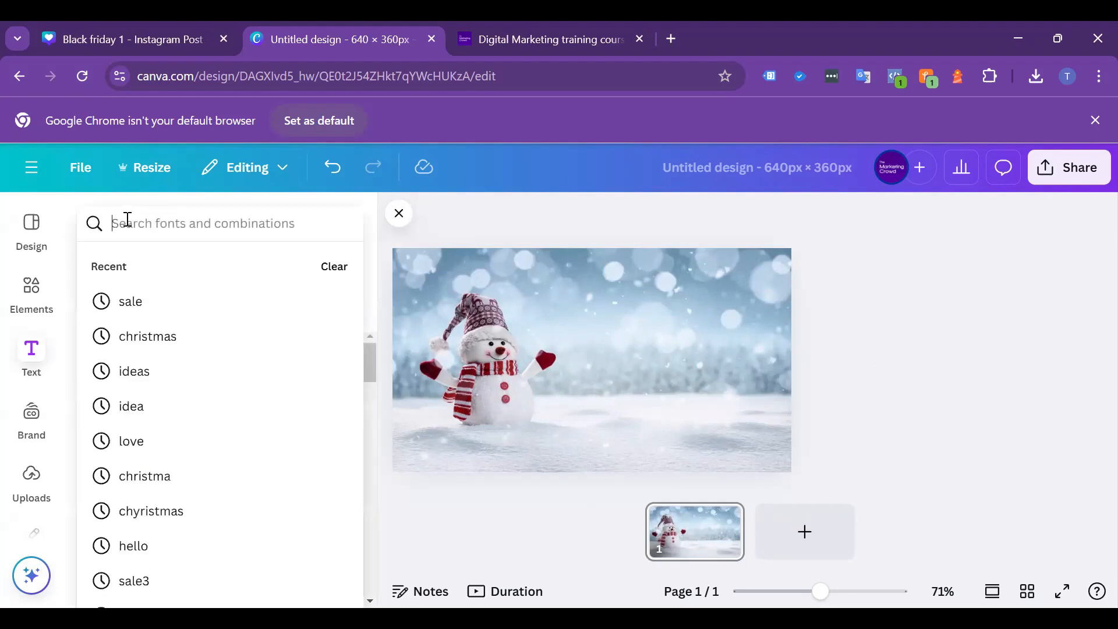
pyautogui.write('christmas')
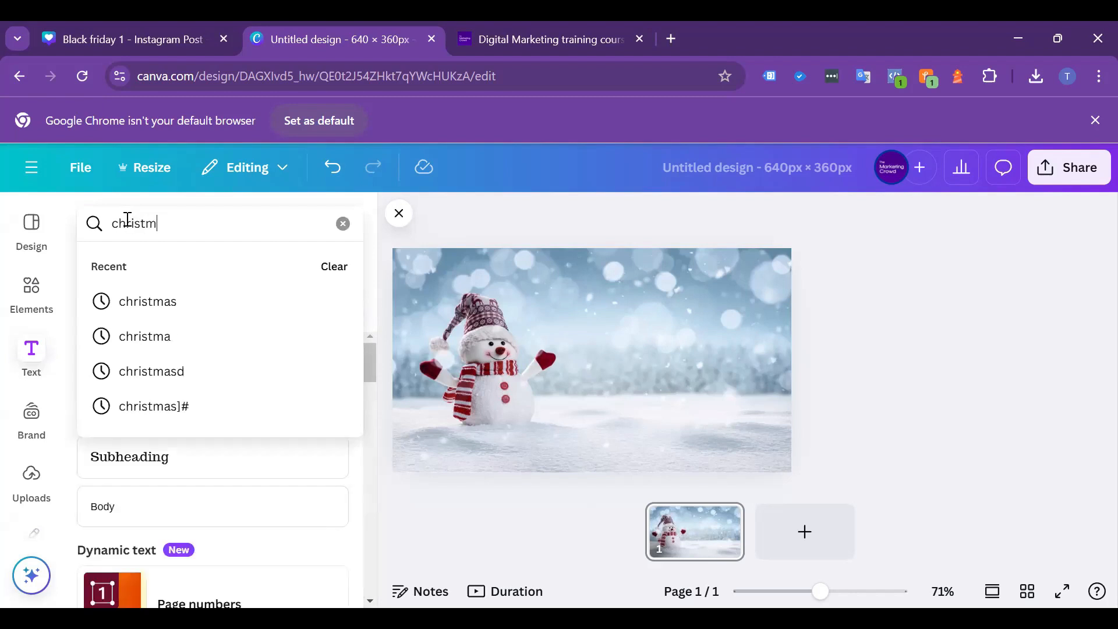
pyautogui.press('Return')
pyautogui.scroll(-10, 150, 317)
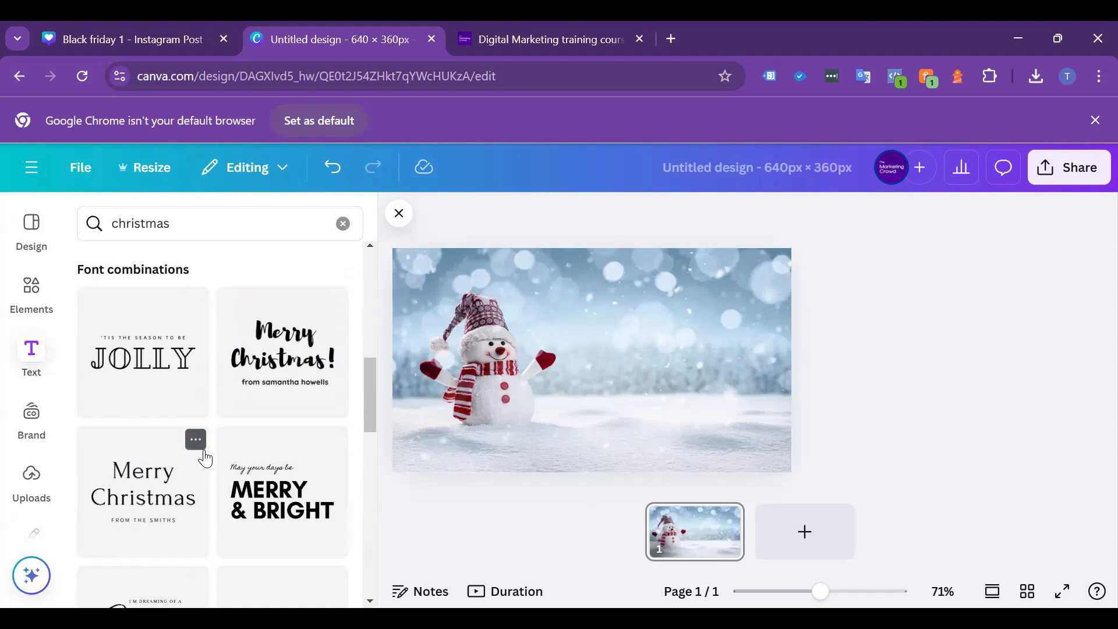
pyautogui.scroll(-2, 204, 463)
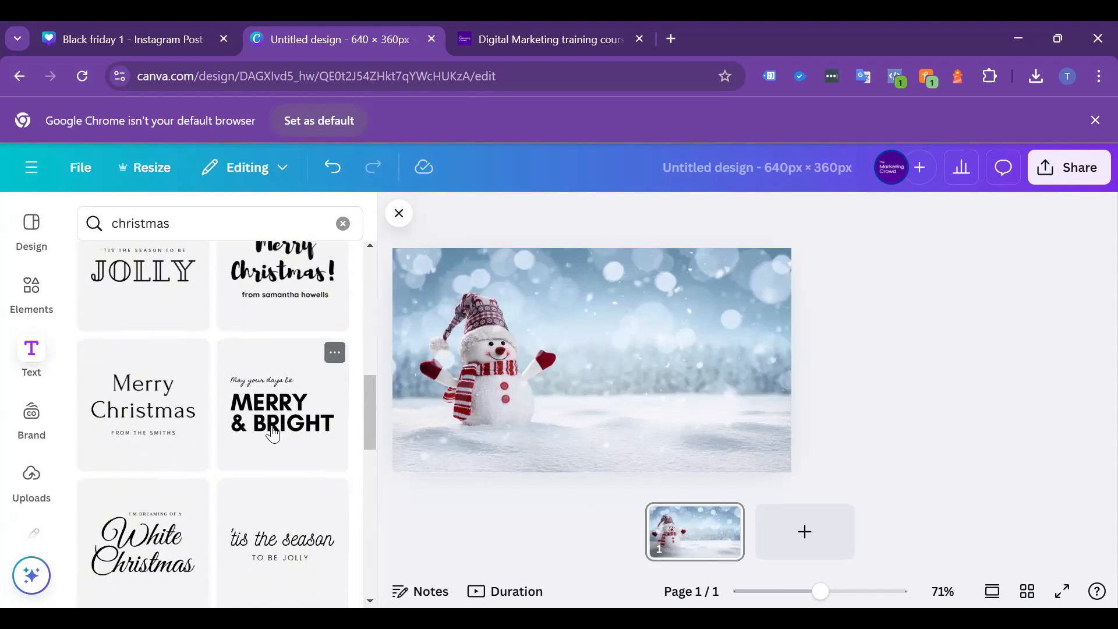
pyautogui.scroll(2, 272, 433)
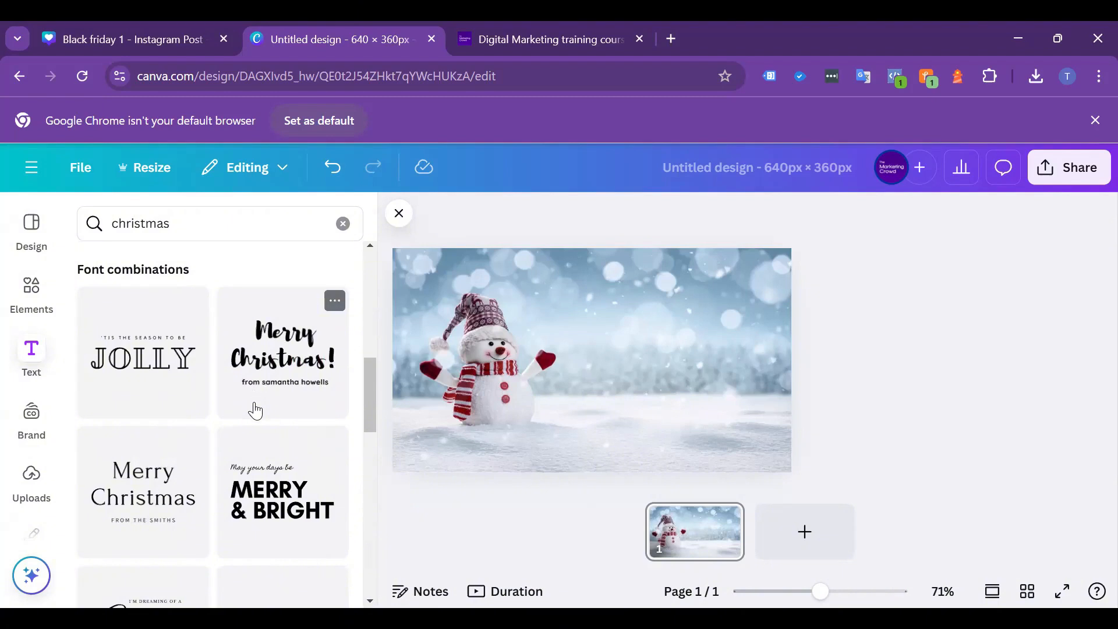
pyautogui.scroll(-2, 255, 410)
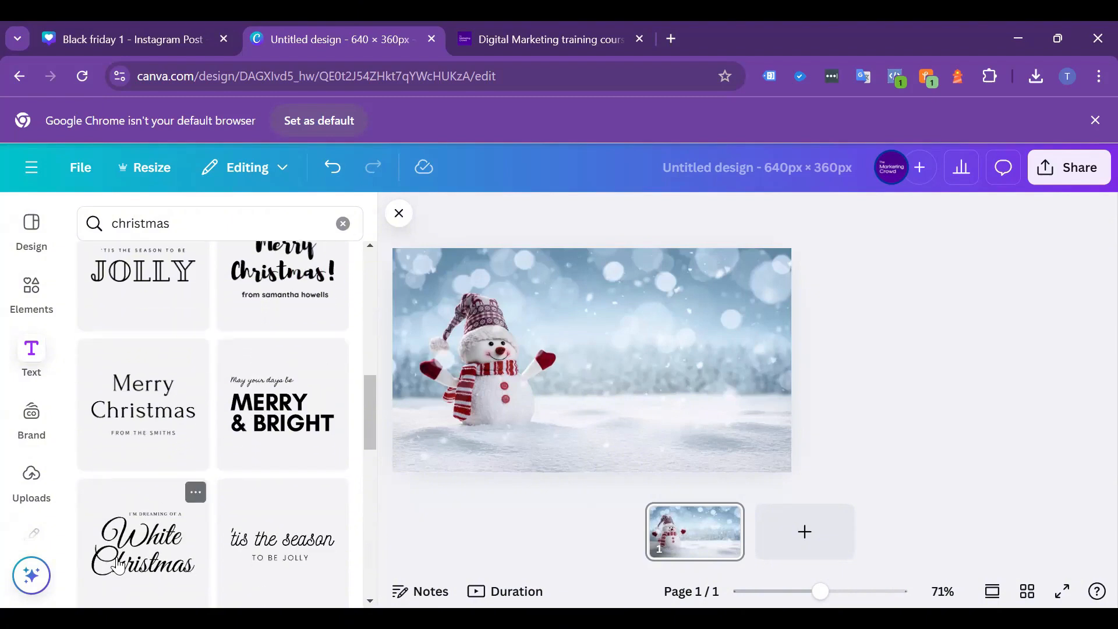
# - Add the serif "Merry Christmas" font combination, shrink it and place it in the empty area beside the snowman
pyautogui.click(146, 413)
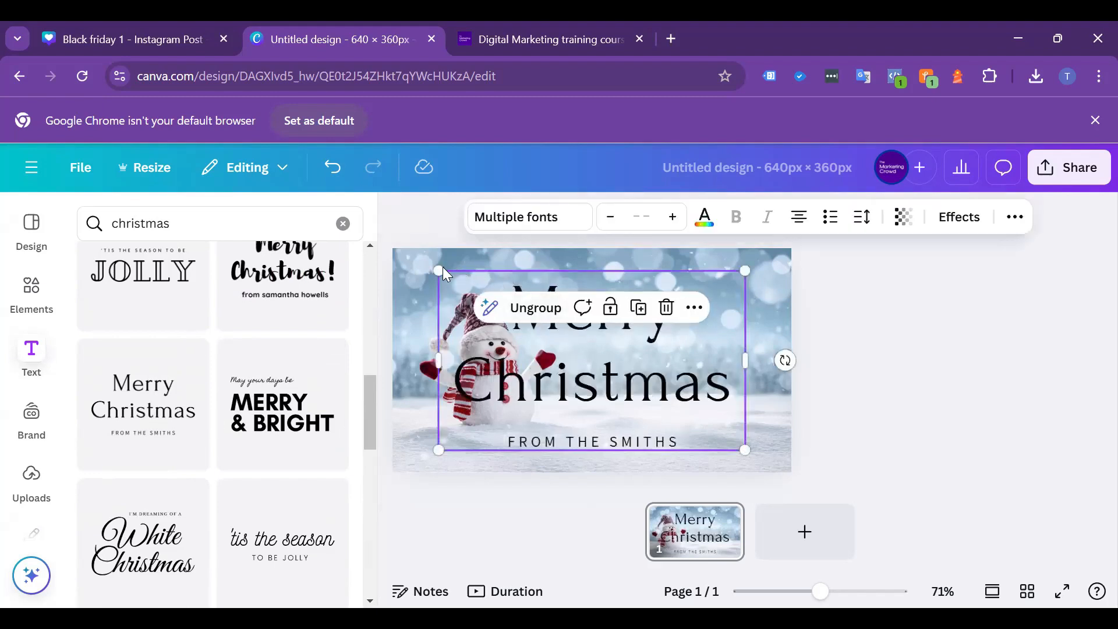
pyautogui.moveTo(437, 266); pyautogui.dragTo(566, 347)
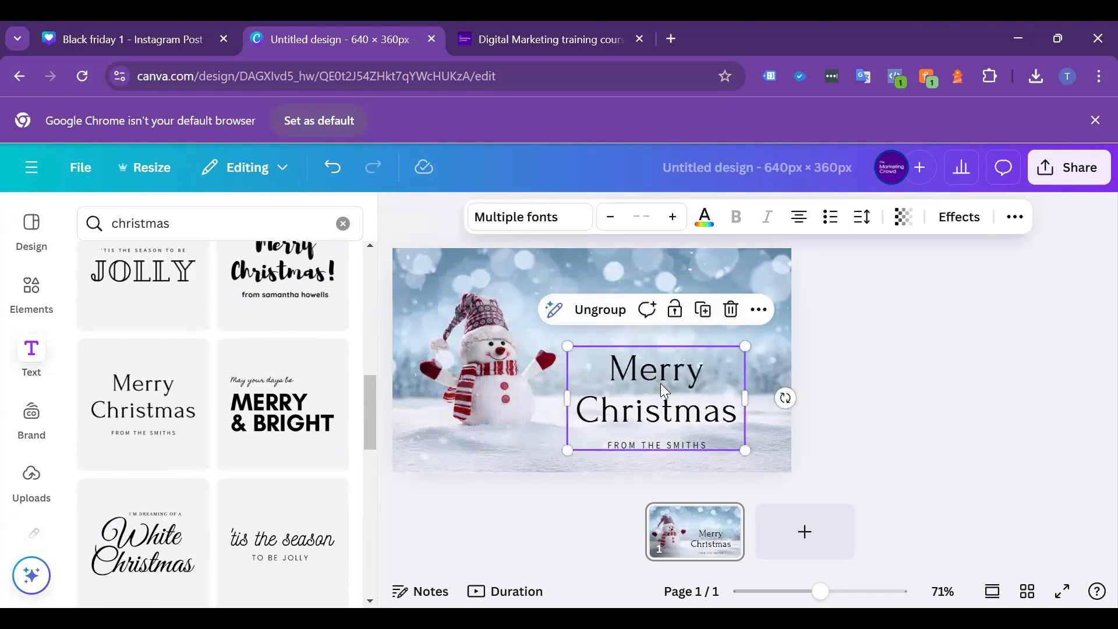
pyautogui.moveTo(658, 383); pyautogui.dragTo(674, 352)
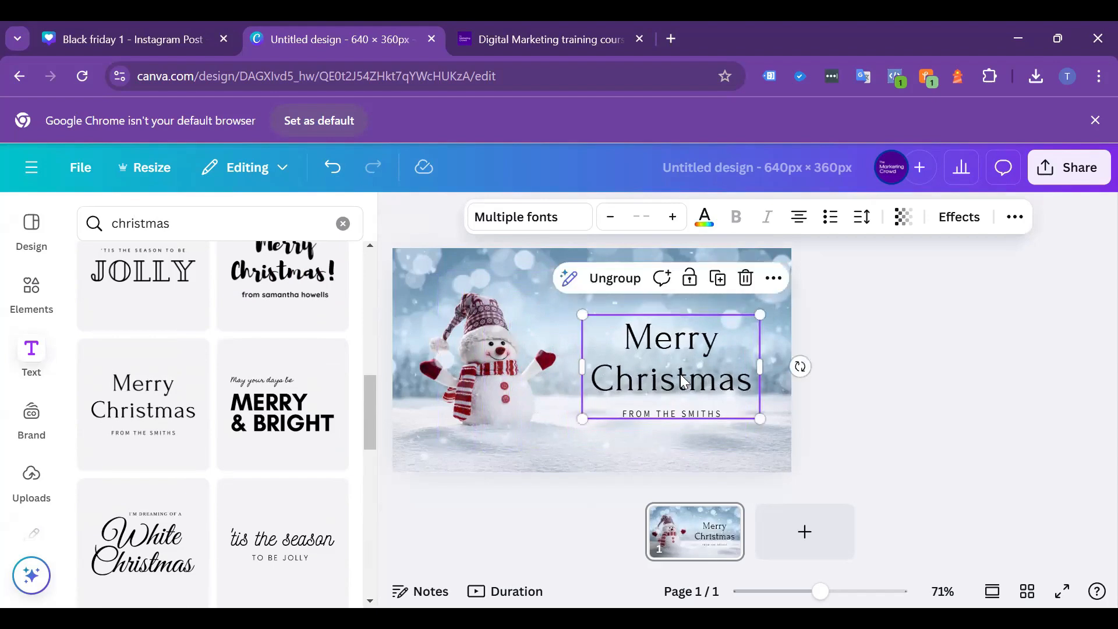
# - Replace the "Merry Christmas" heading text with "Gift Vouchers"
pyautogui.click(679, 380)
pyautogui.click(678, 373)
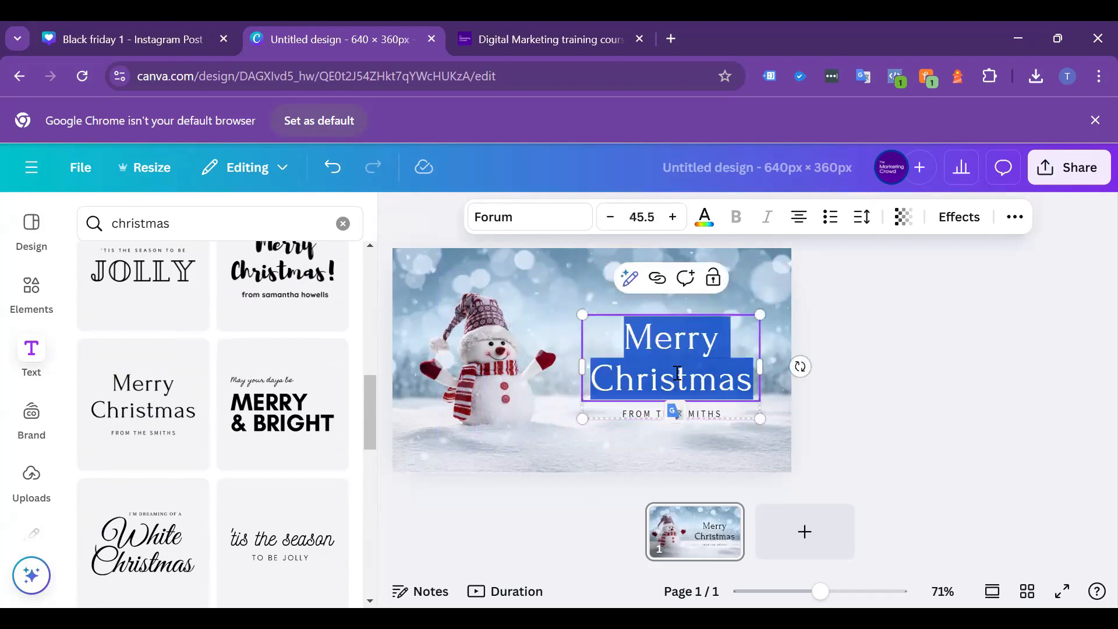
pyautogui.write('Gift Vo')
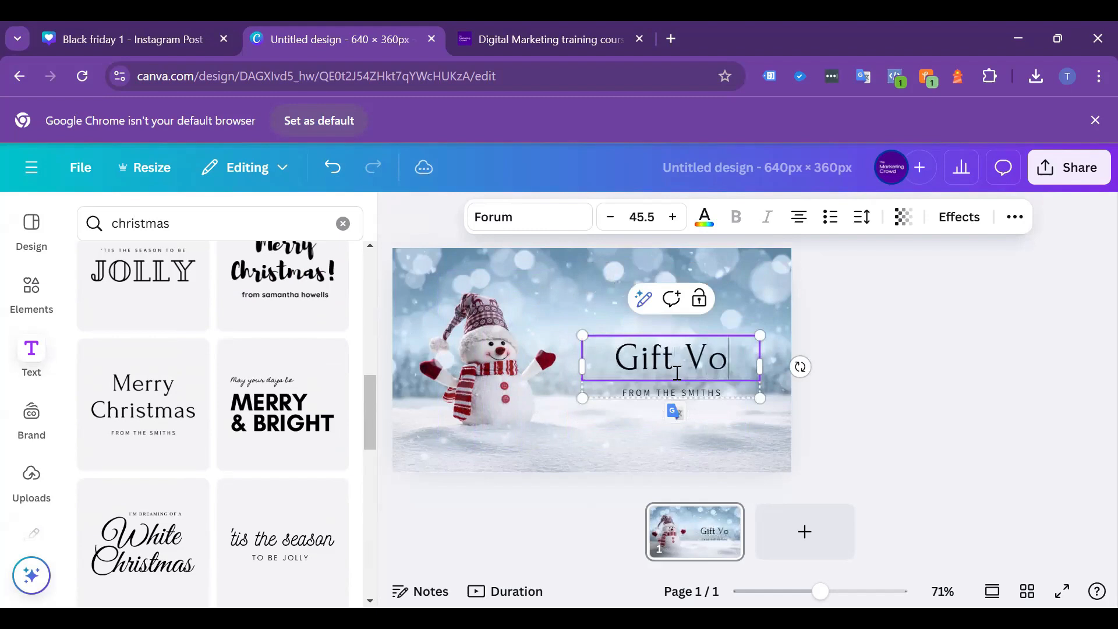
pyautogui.write('uchers')
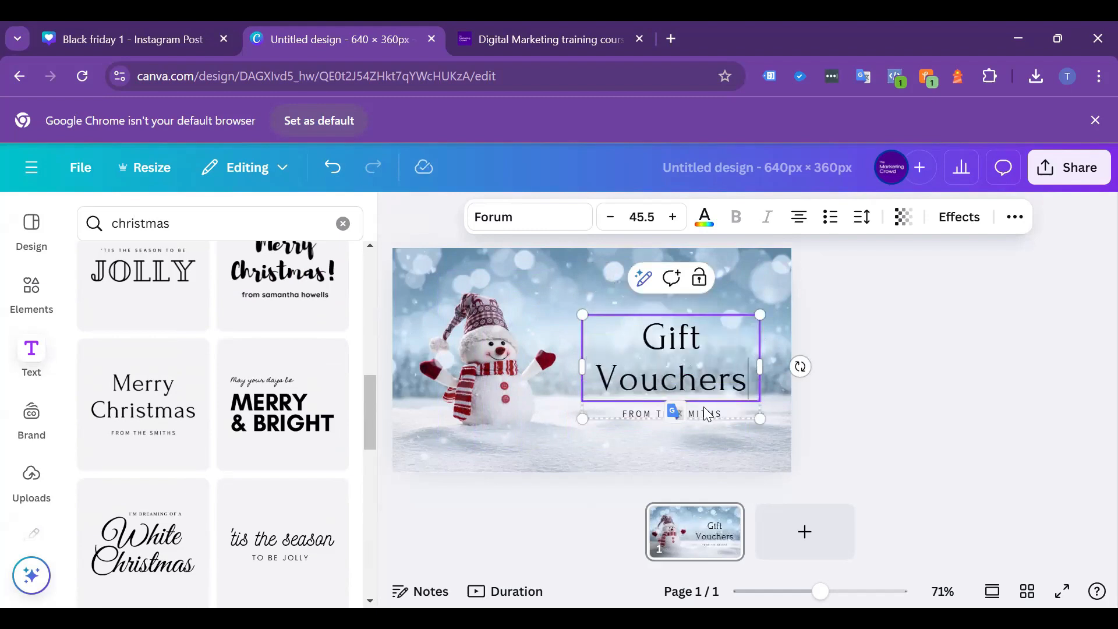
# - Replace the small line of text under the heading with "NOW AVAILABLE"
pyautogui.doubleClick(705, 414)
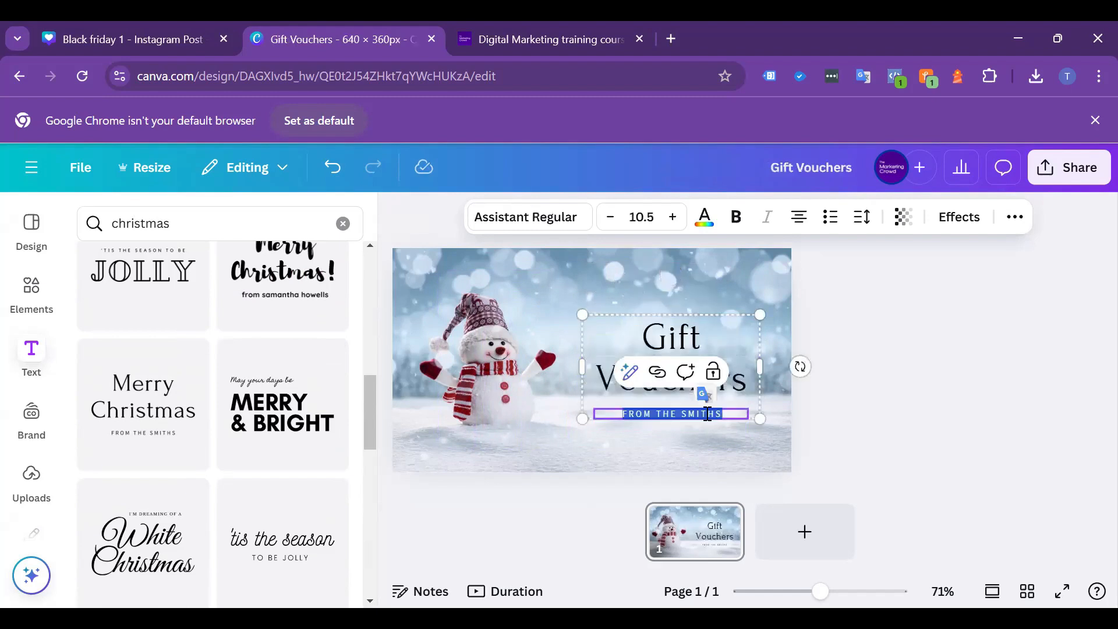
pyautogui.write('NOW AVAILABLE')
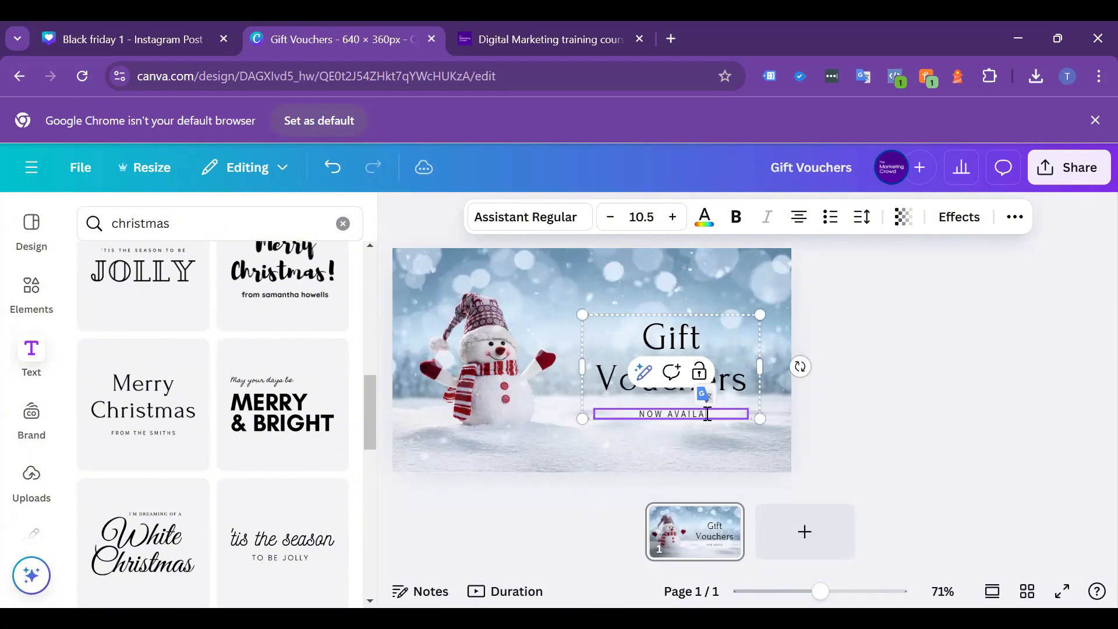
pyautogui.click(719, 457)
pyautogui.click(719, 393)
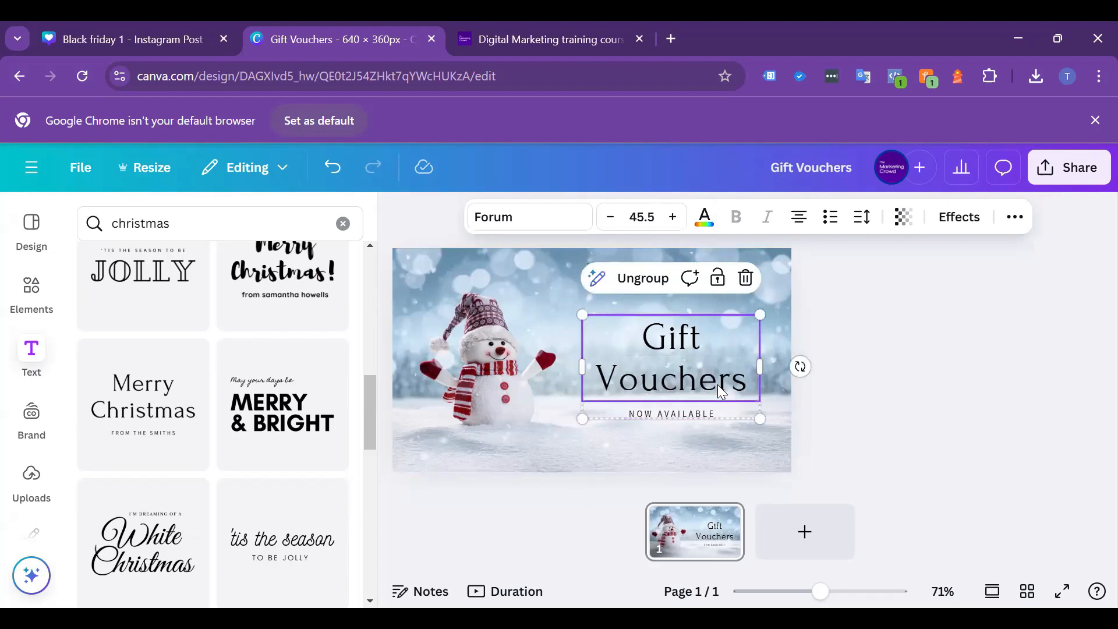
# - Shrink the gift voucher text group to a heading size of about 42.8 and position it slightly lower beside the snowman
pyautogui.moveTo(717, 384); pyautogui.dragTo(715, 395)
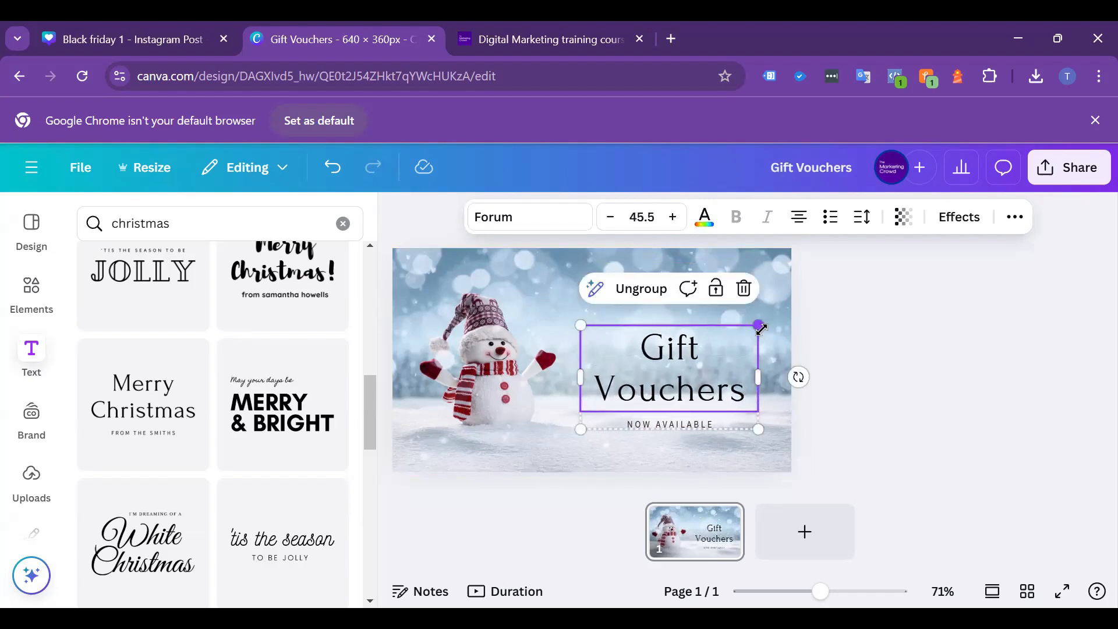
pyautogui.moveTo(761, 328); pyautogui.dragTo(739, 317)
pyautogui.click(900, 407)
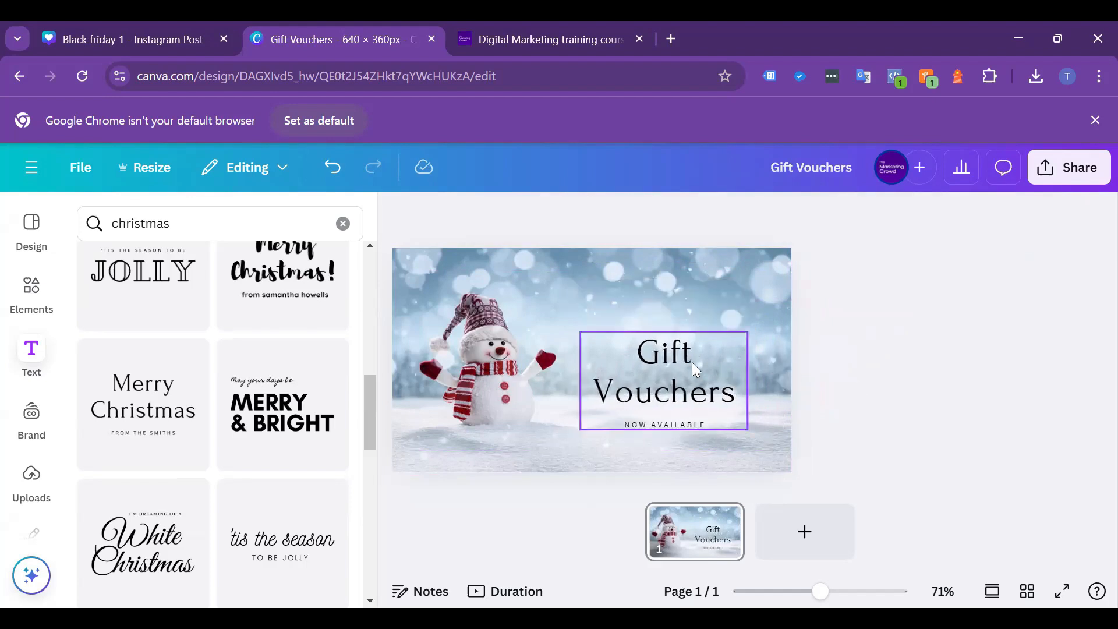
pyautogui.click(695, 368)
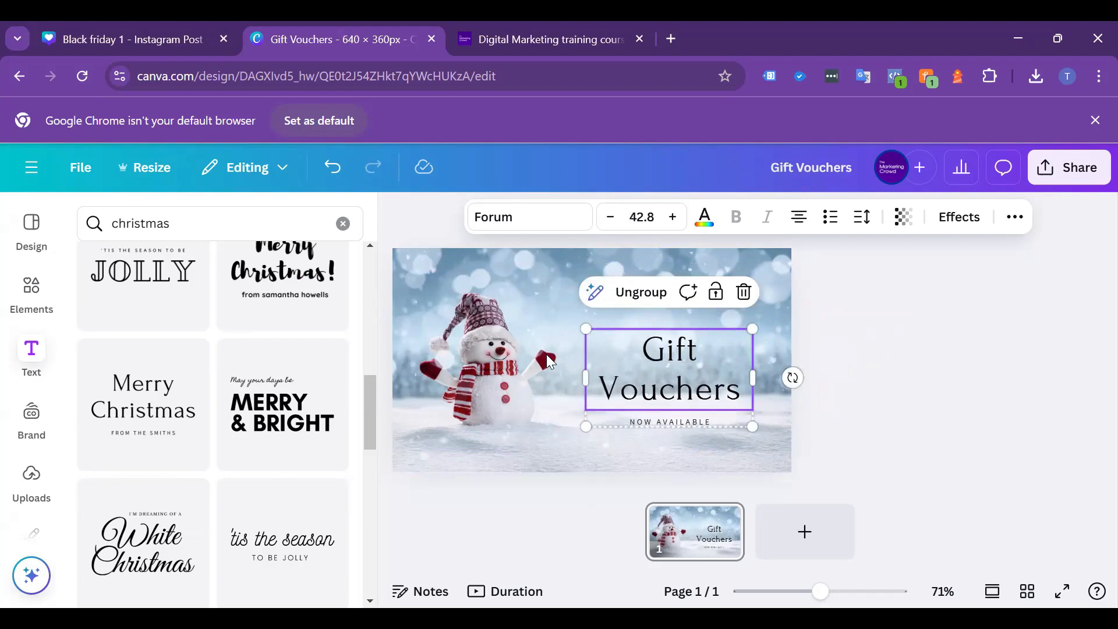
# - Try the default red and light turquoise colours on the "Gift Vouchers" heading
pyautogui.click(655, 355)
pyautogui.moveTo(644, 351); pyautogui.dragTo(751, 396)
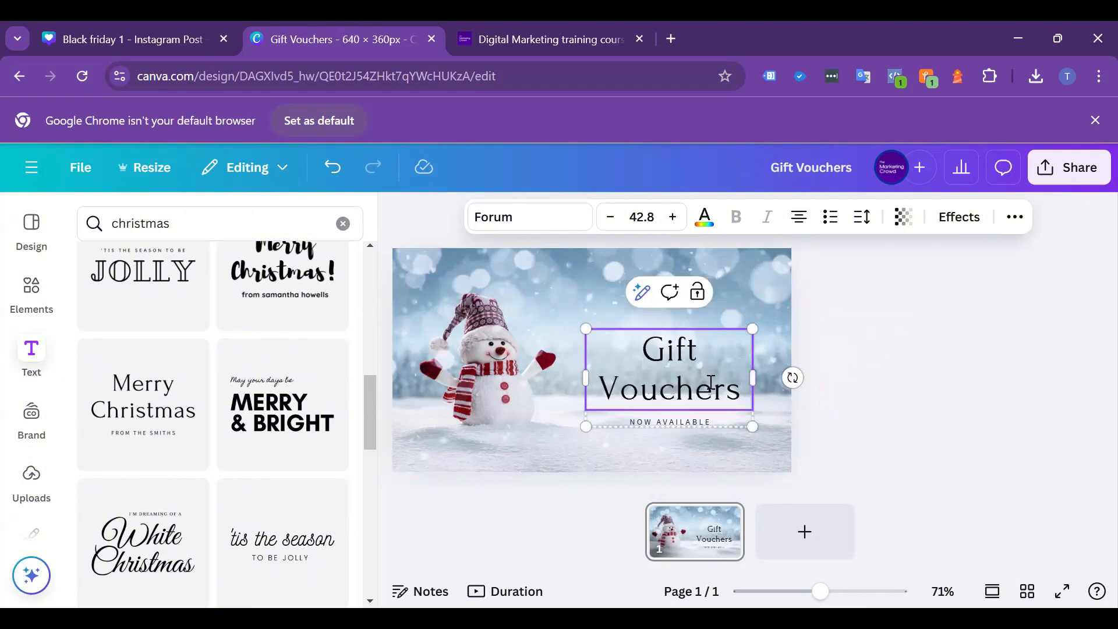
pyautogui.hotkey('ctrl', 'a')
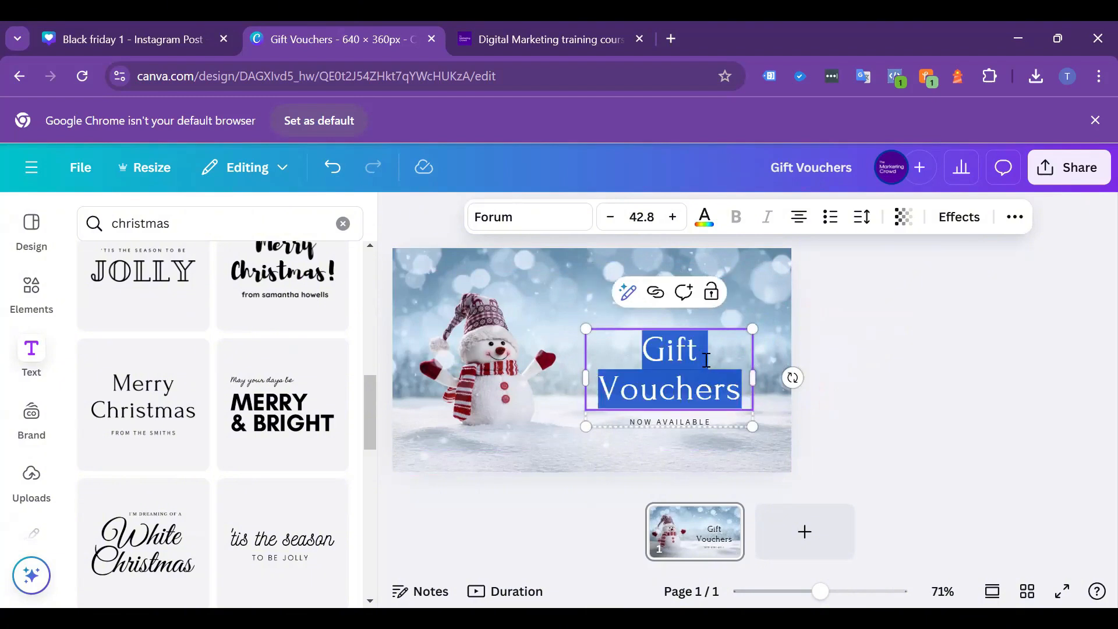
pyautogui.click(705, 224)
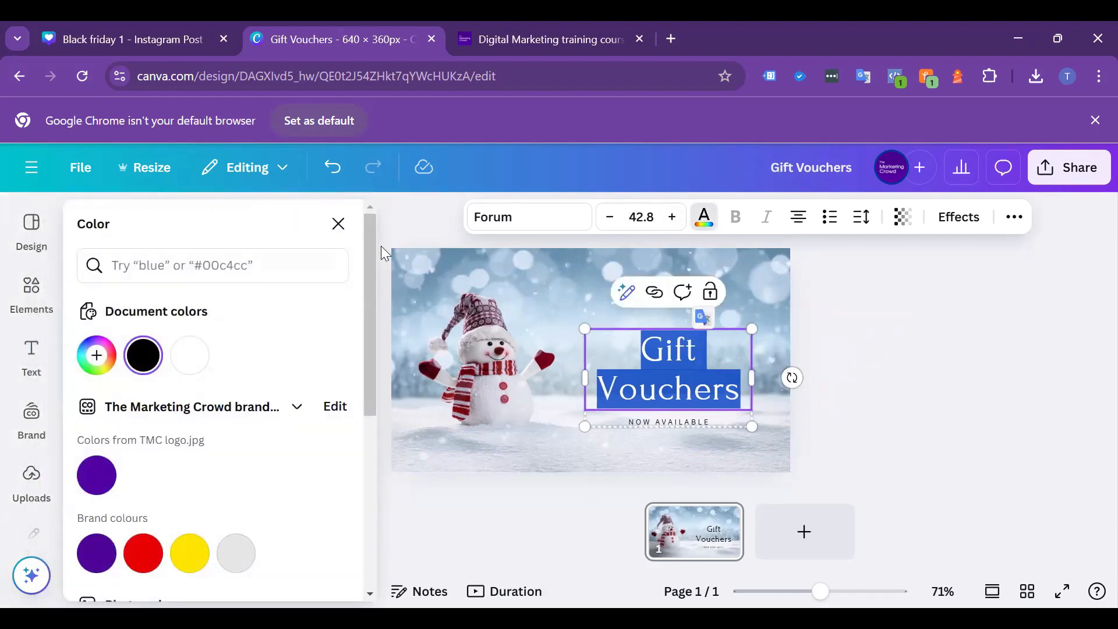
pyautogui.moveTo(370, 240); pyautogui.dragTo(389, 448)
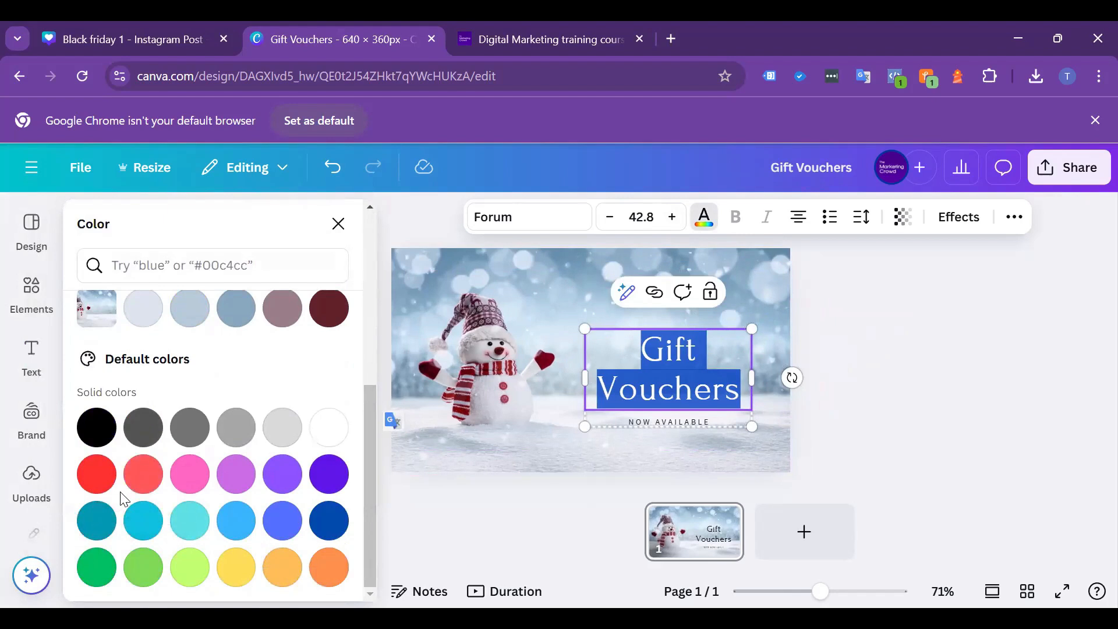
pyautogui.click(96, 472)
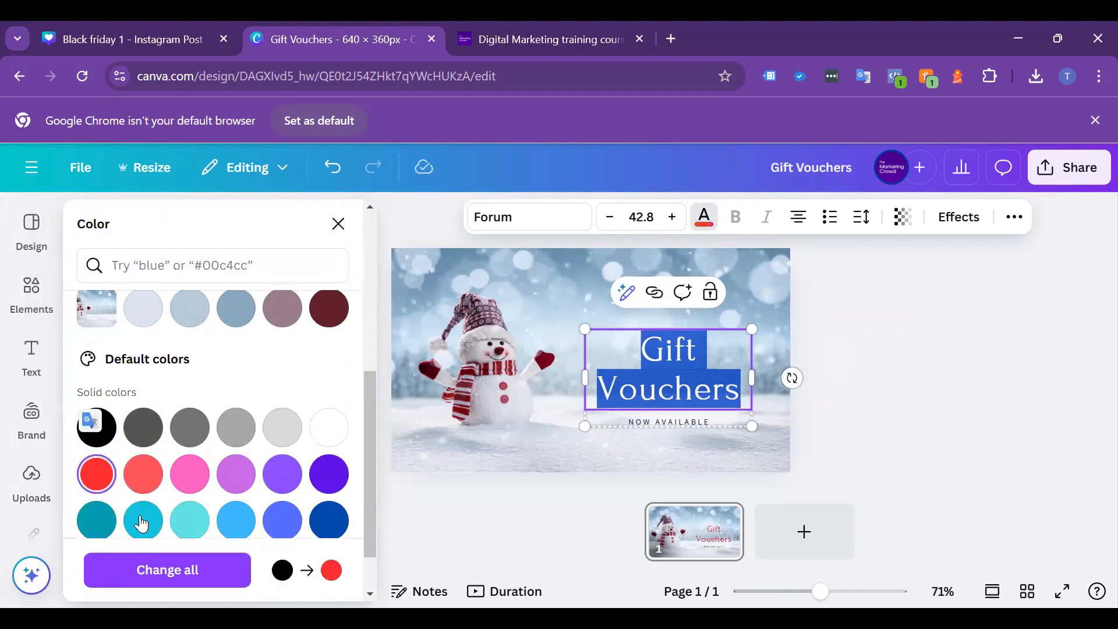
pyautogui.click(190, 520)
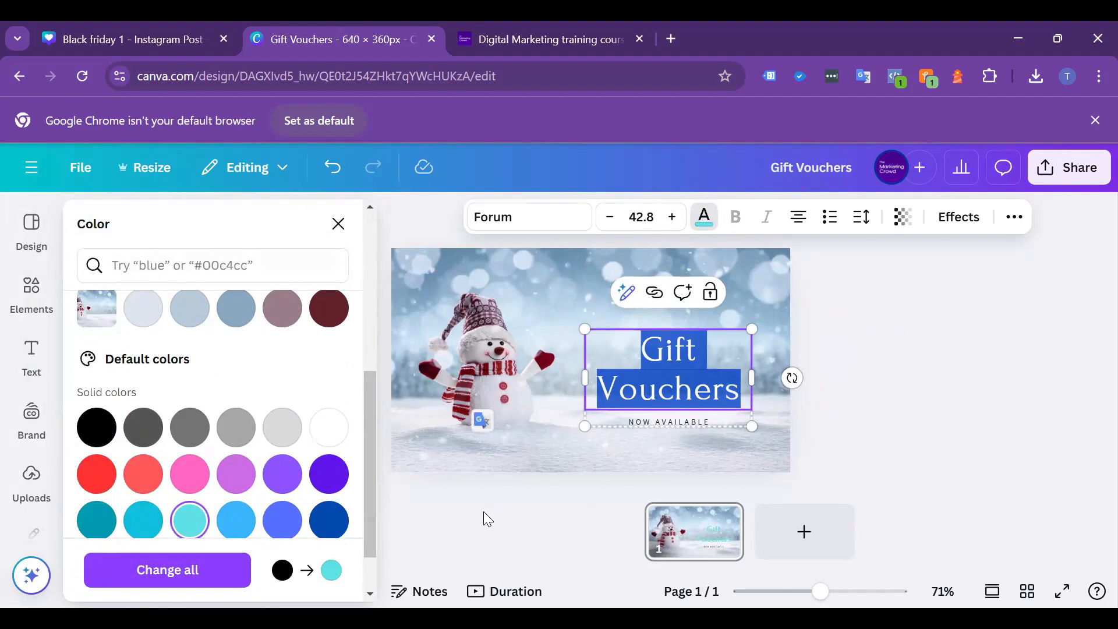
pyautogui.click(824, 417)
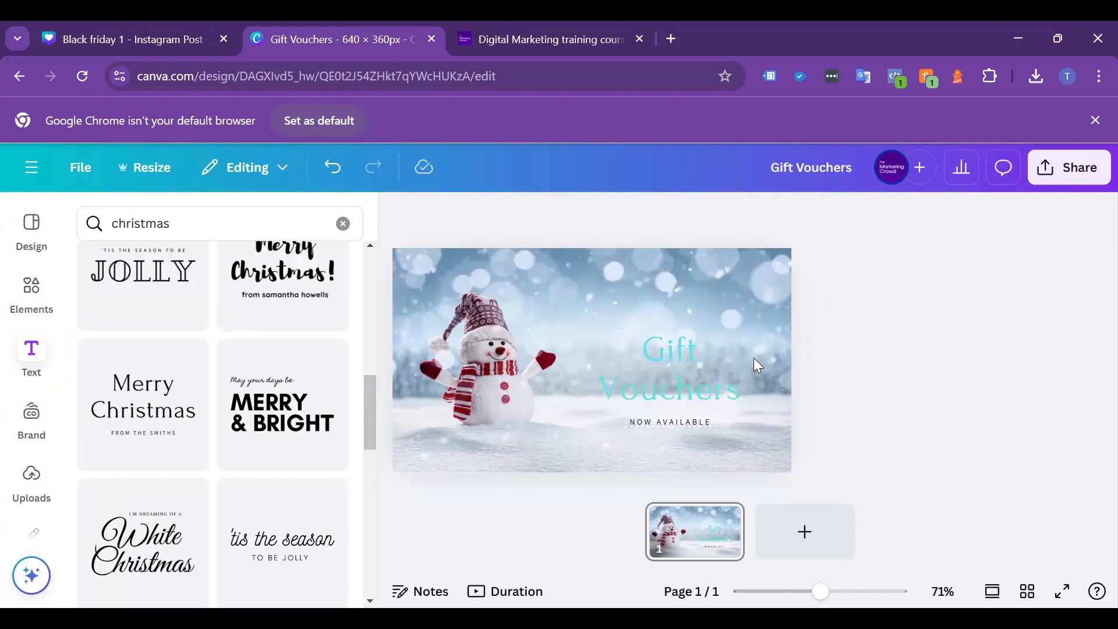
# - Try the default light purple colour on the "Gift Vouchers" heading
pyautogui.click(688, 369)
pyautogui.click(704, 219)
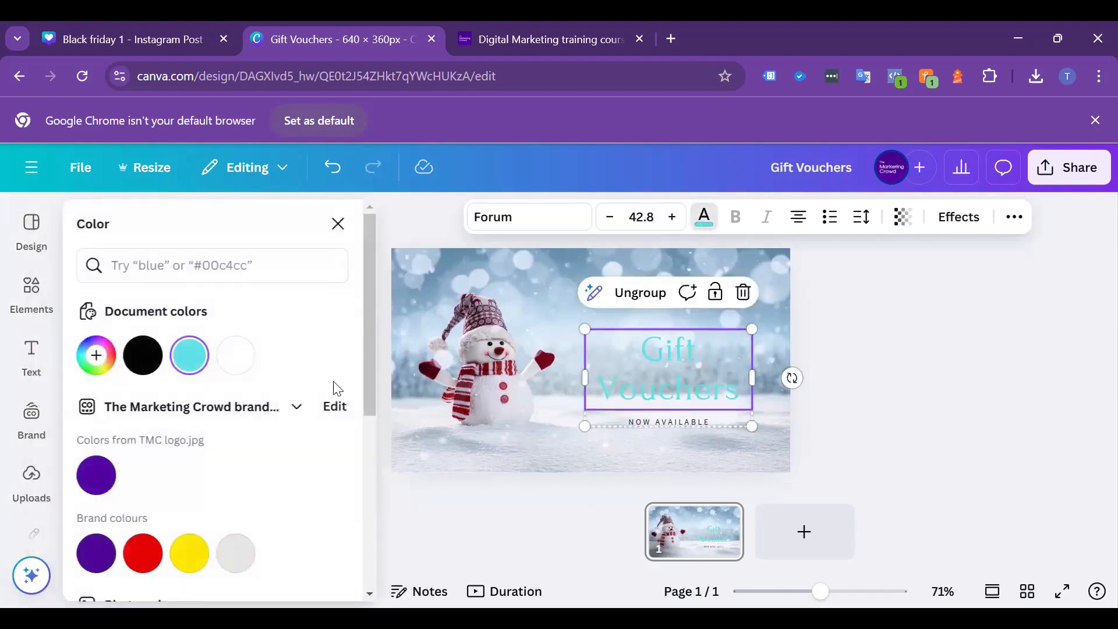
pyautogui.scroll(-5, 233, 466)
pyautogui.click(243, 486)
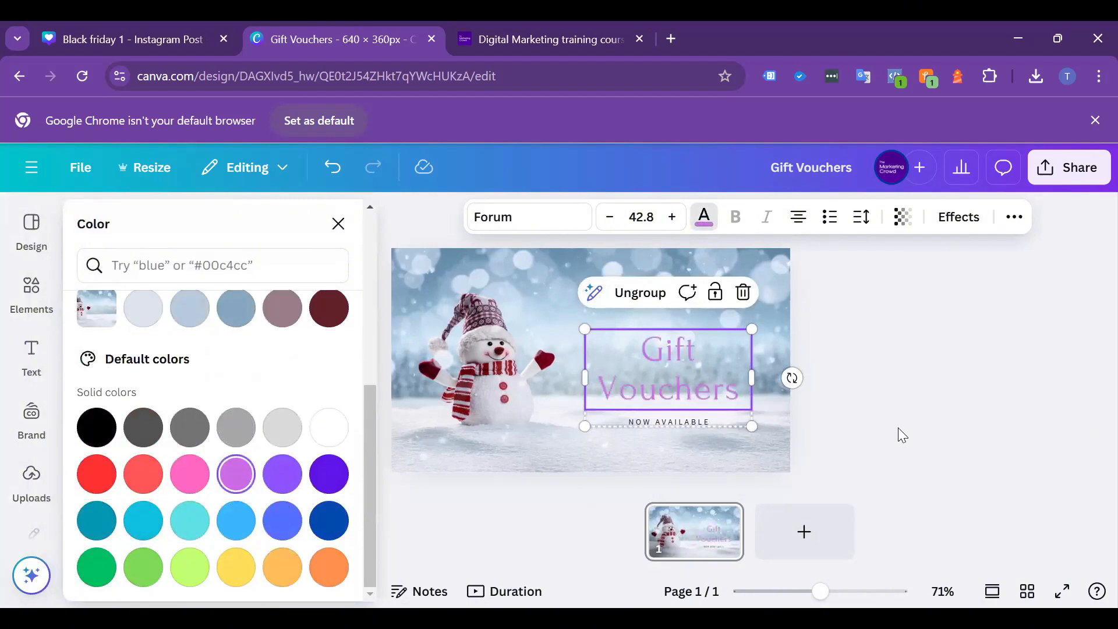
# - Try a custom bright yellow-green, #E3FF00, on the "Gift Vouchers" heading
pyautogui.moveTo(368, 420); pyautogui.dragTo(367, 265)
pyautogui.scroll(2, 174, 355)
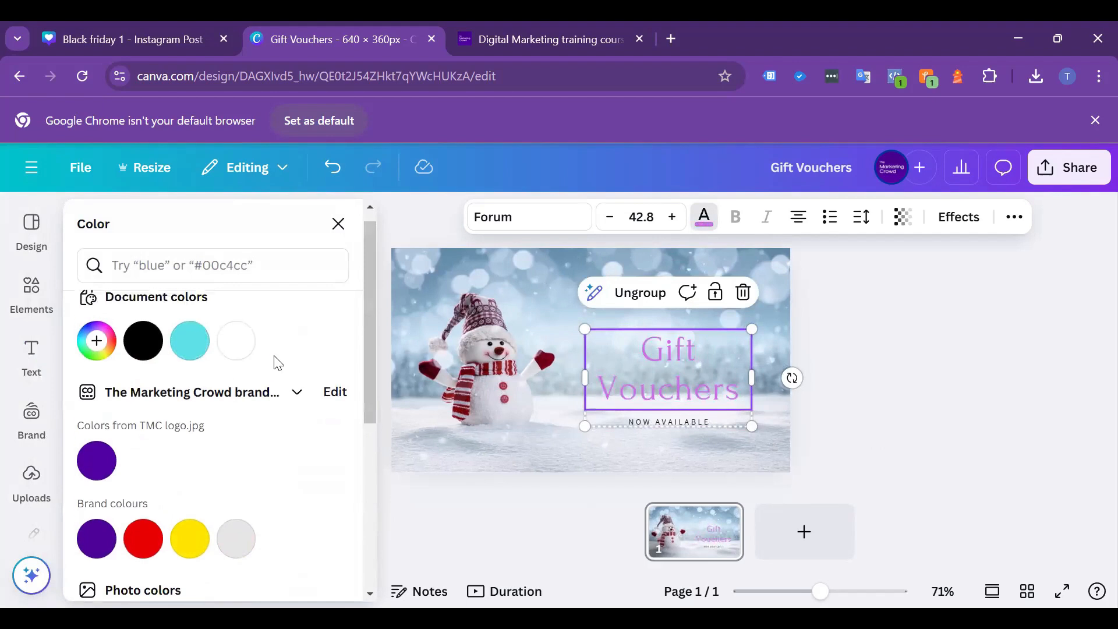
pyautogui.click(98, 358)
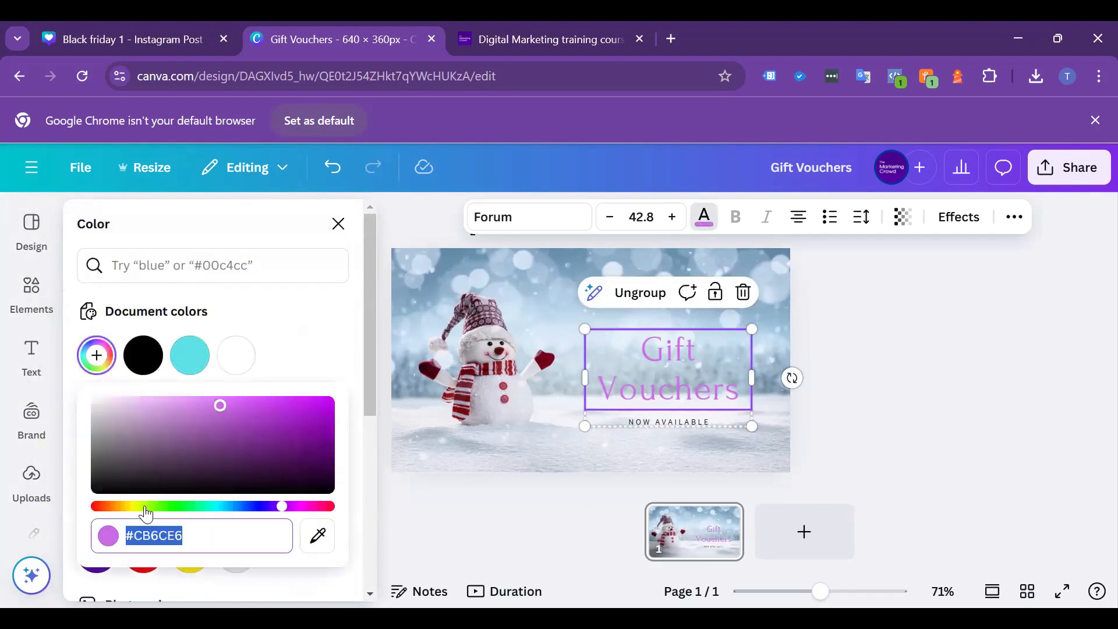
pyautogui.click(139, 507)
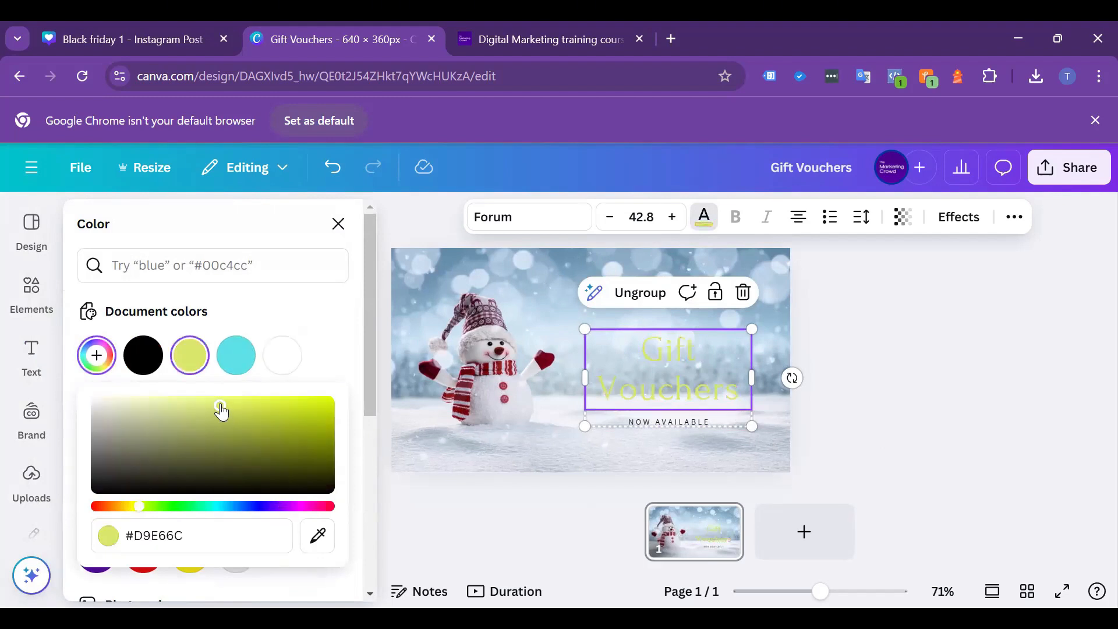
pyautogui.moveTo(220, 405); pyautogui.dragTo(343, 400)
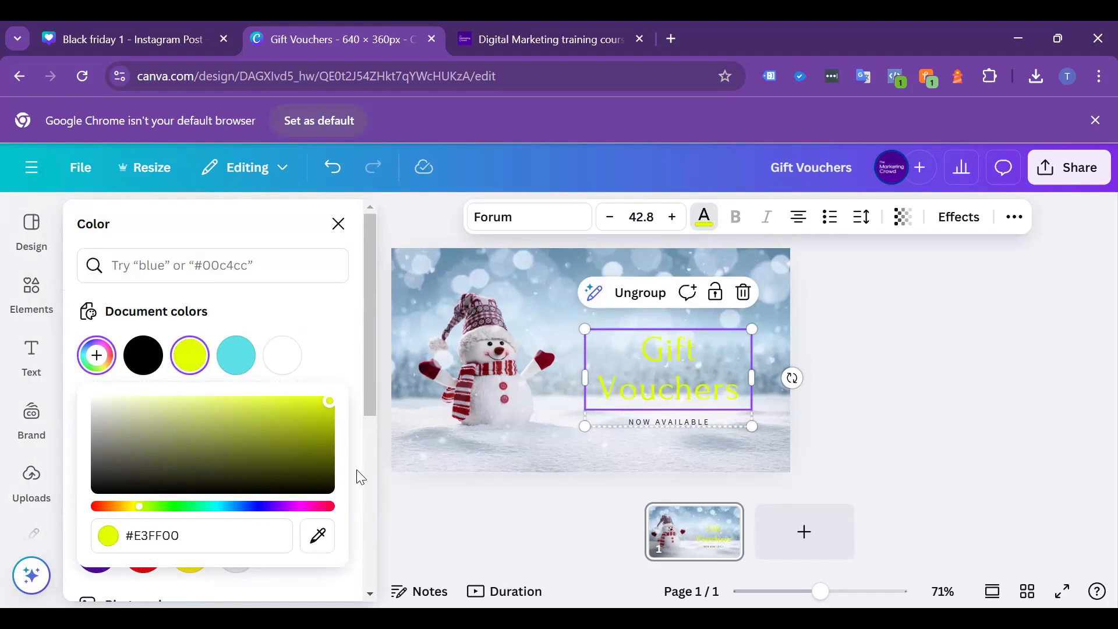
# - Search the colours for "brown", review the suggested palettes and clear the search
pyautogui.click(183, 279)
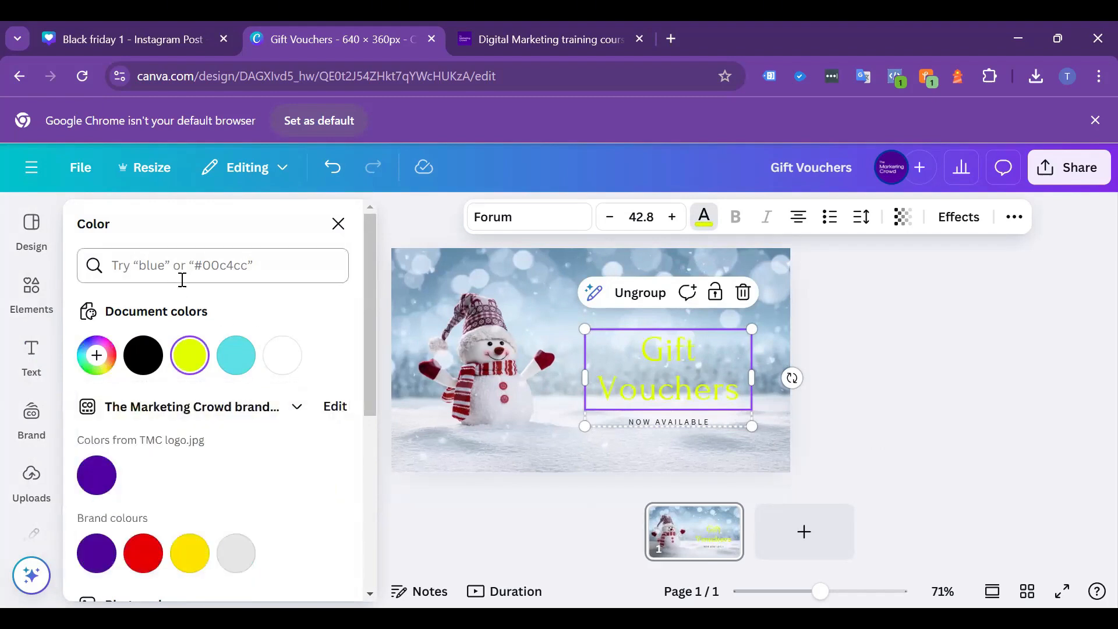
pyautogui.click(186, 271)
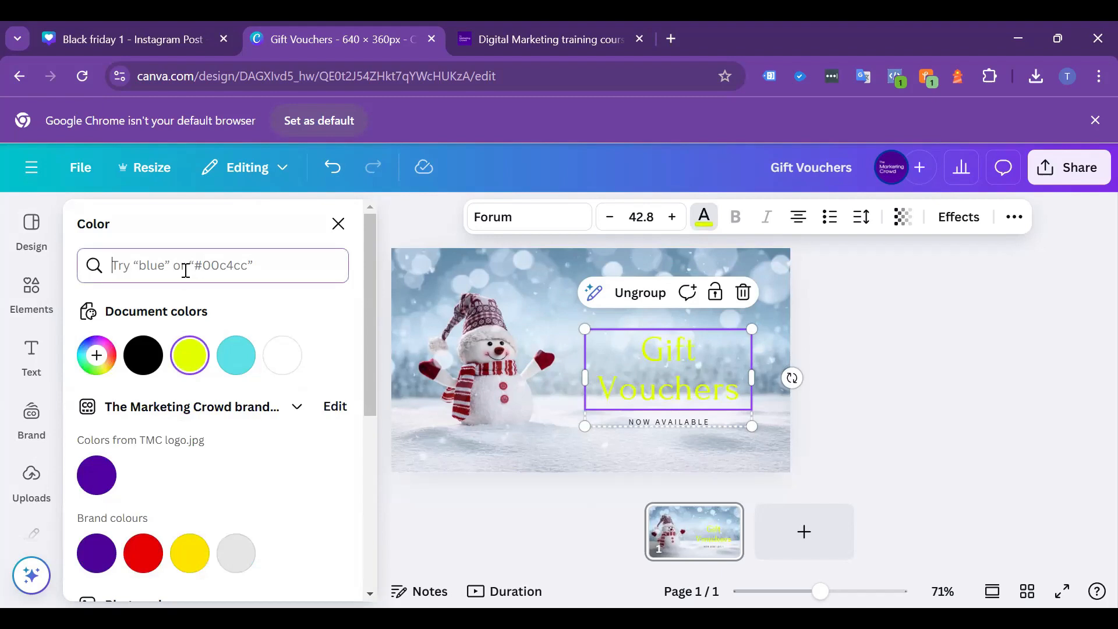
pyautogui.write('brown')
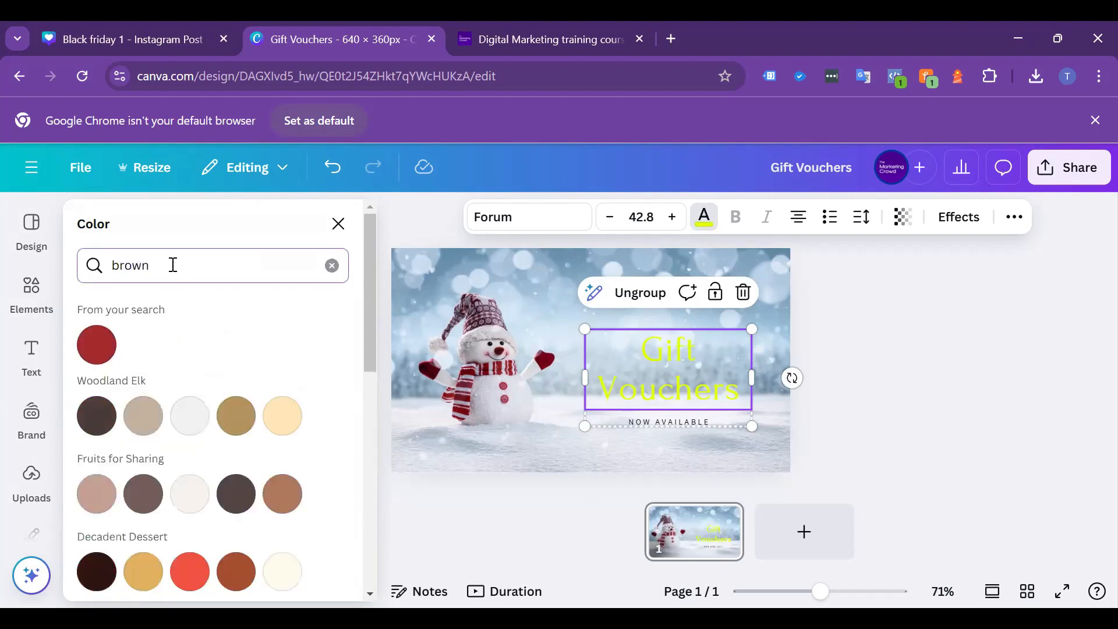
pyautogui.click(332, 265)
# - Examine the default colour swatches and the hex code of the heading's custom colour
pyautogui.moveTo(372, 254); pyautogui.dragTo(340, 498)
pyautogui.click(671, 380)
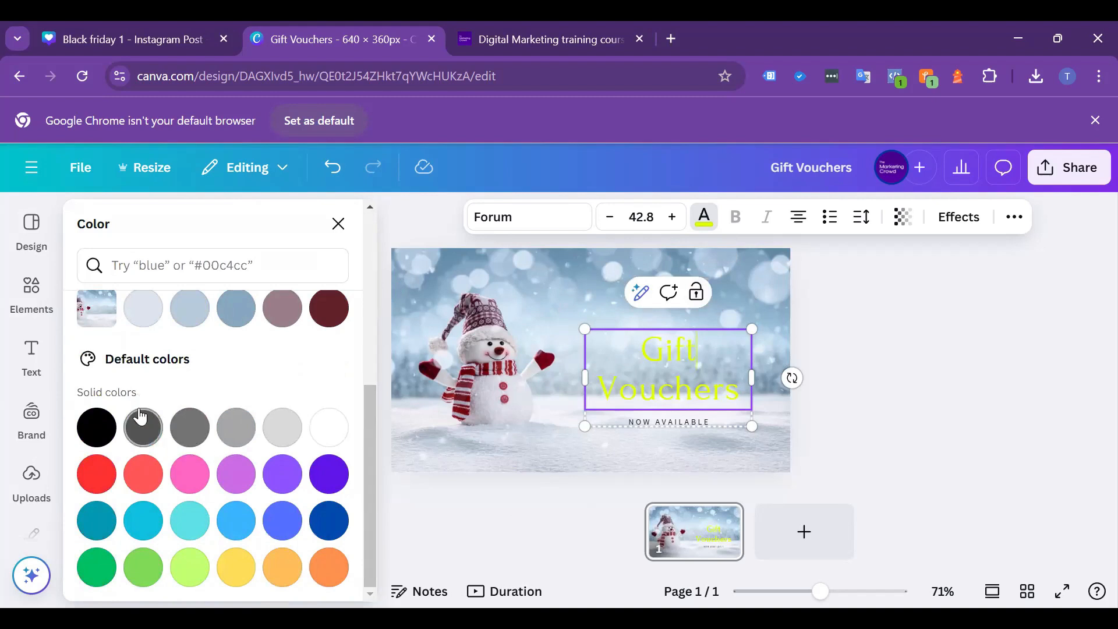
pyautogui.moveTo(368, 429); pyautogui.dragTo(359, 279)
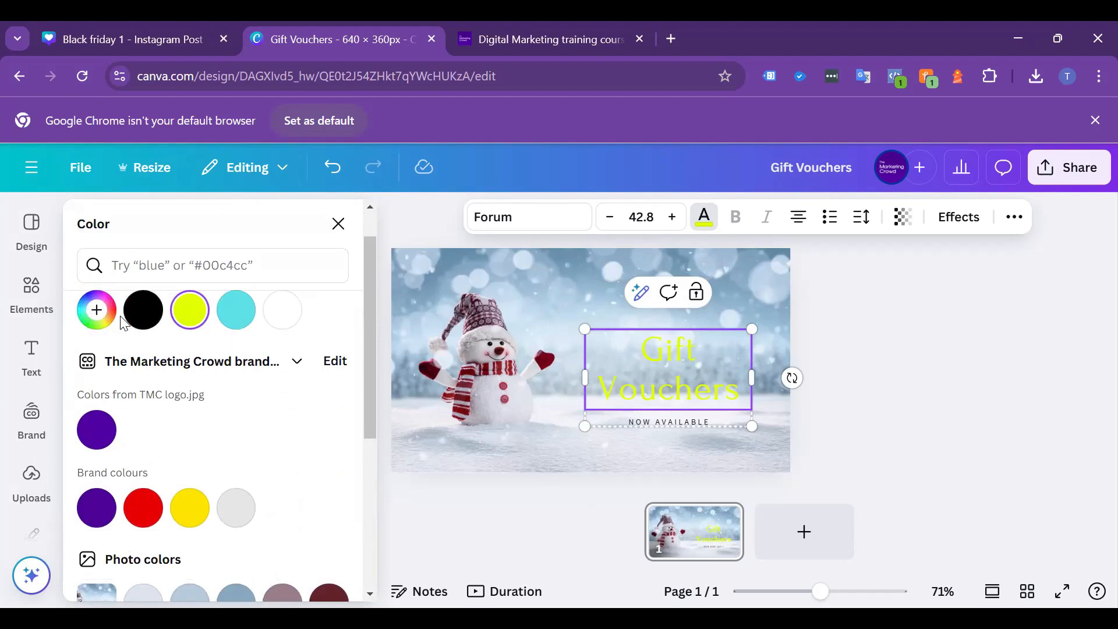
pyautogui.click(95, 313)
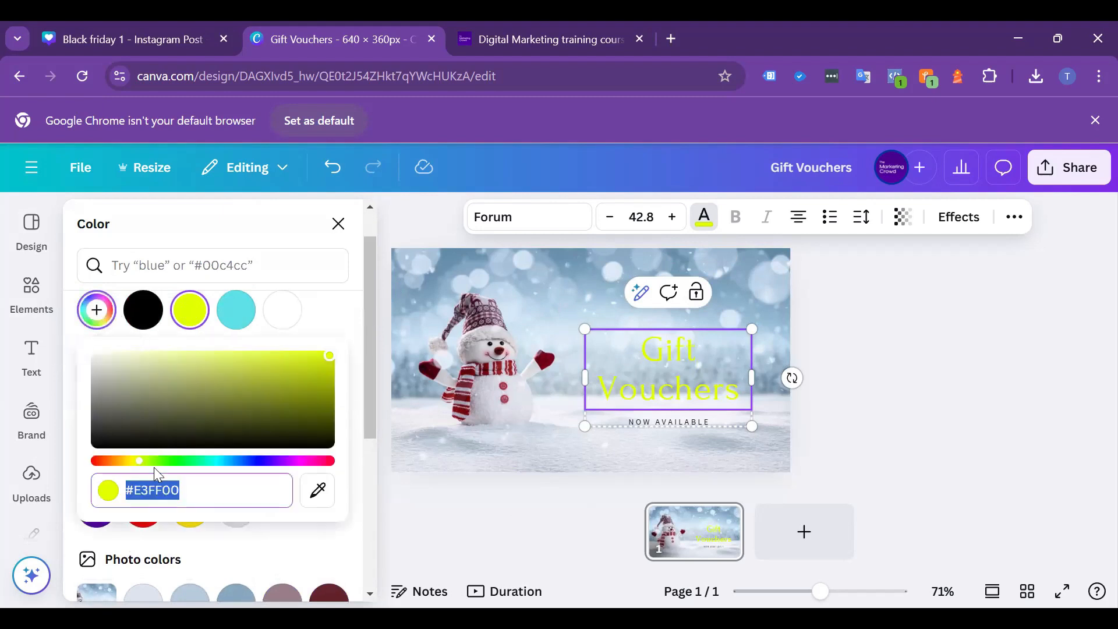
pyautogui.moveTo(196, 492); pyautogui.dragTo(112, 488)
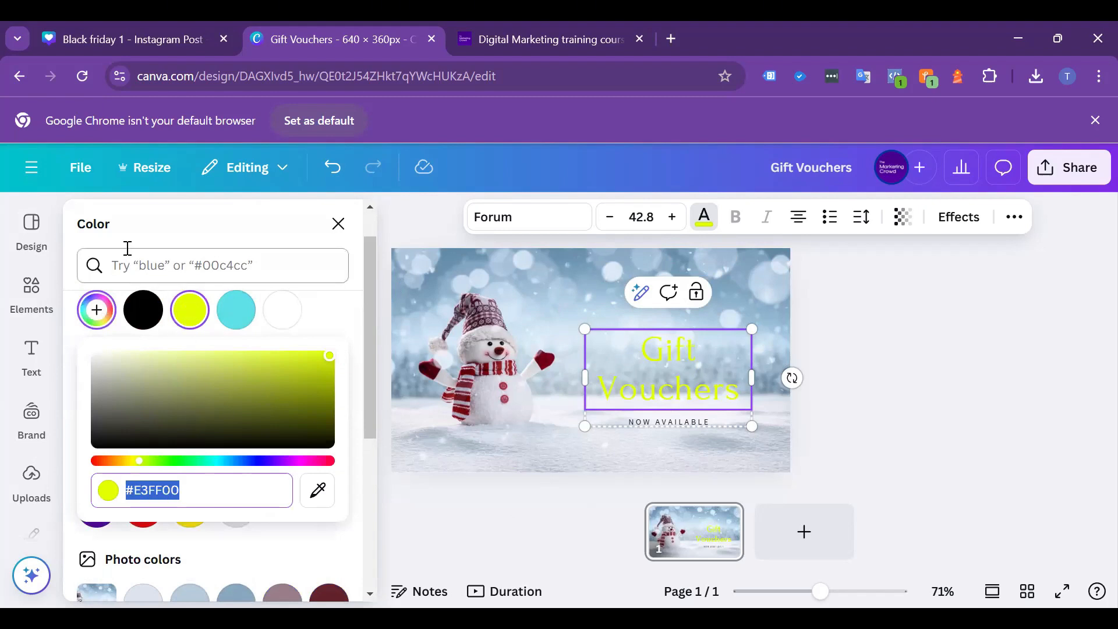
pyautogui.click(167, 266)
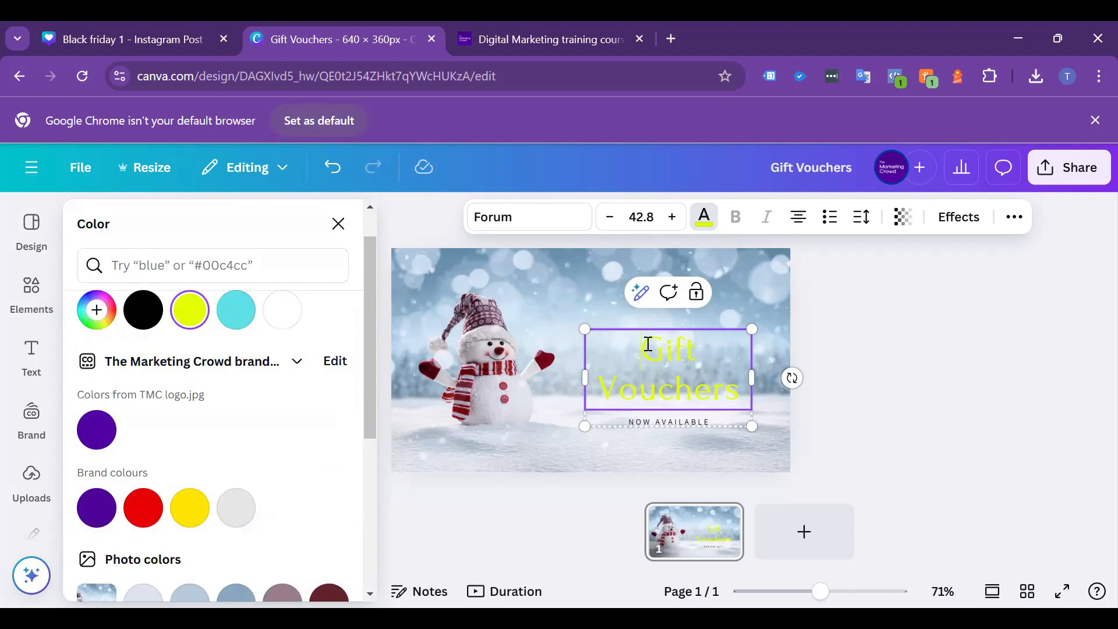
# - Recolour the whole "Gift Vouchers" heading with the dark red taken from the snowman photo's colours
pyautogui.moveTo(648, 344); pyautogui.dragTo(738, 402)
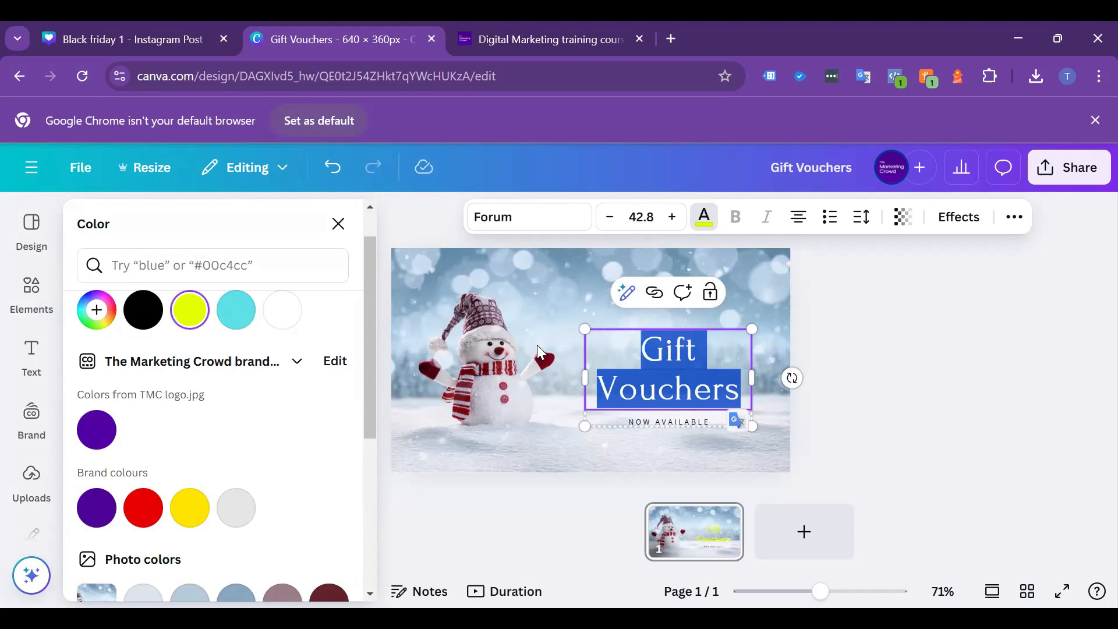
pyautogui.click(826, 310)
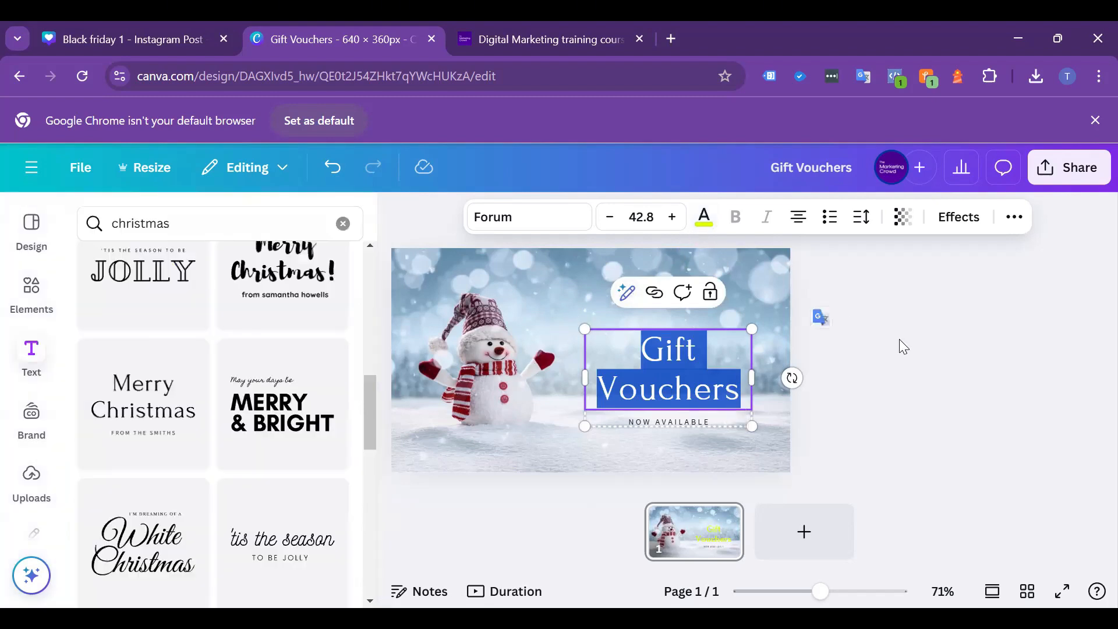
pyautogui.click(704, 220)
pyautogui.scroll(-2, 361, 399)
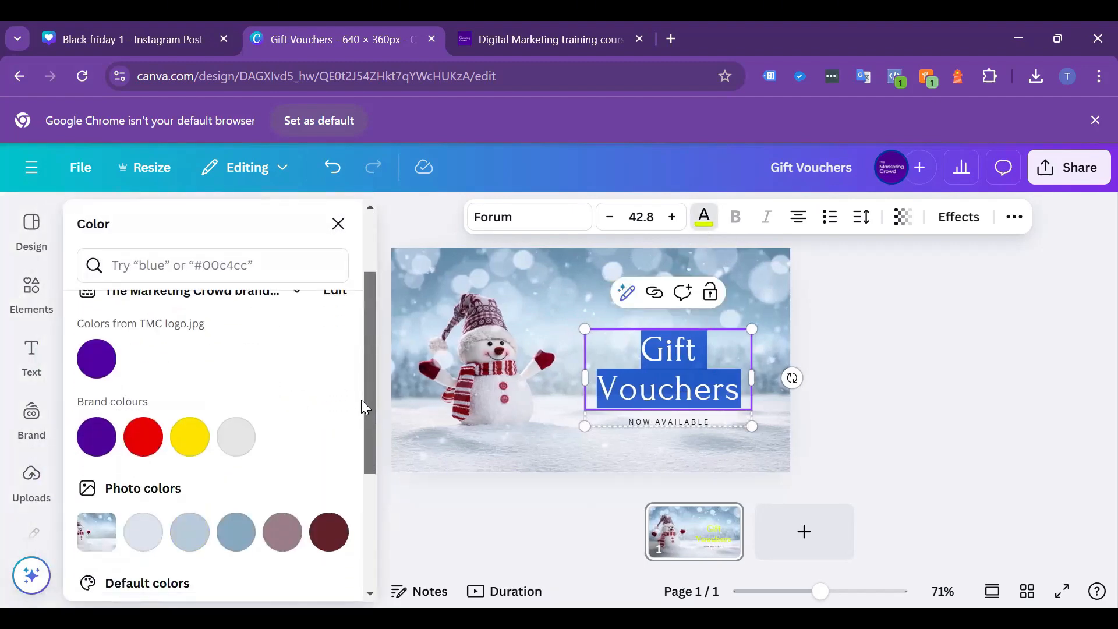
pyautogui.scroll(-2, 361, 399)
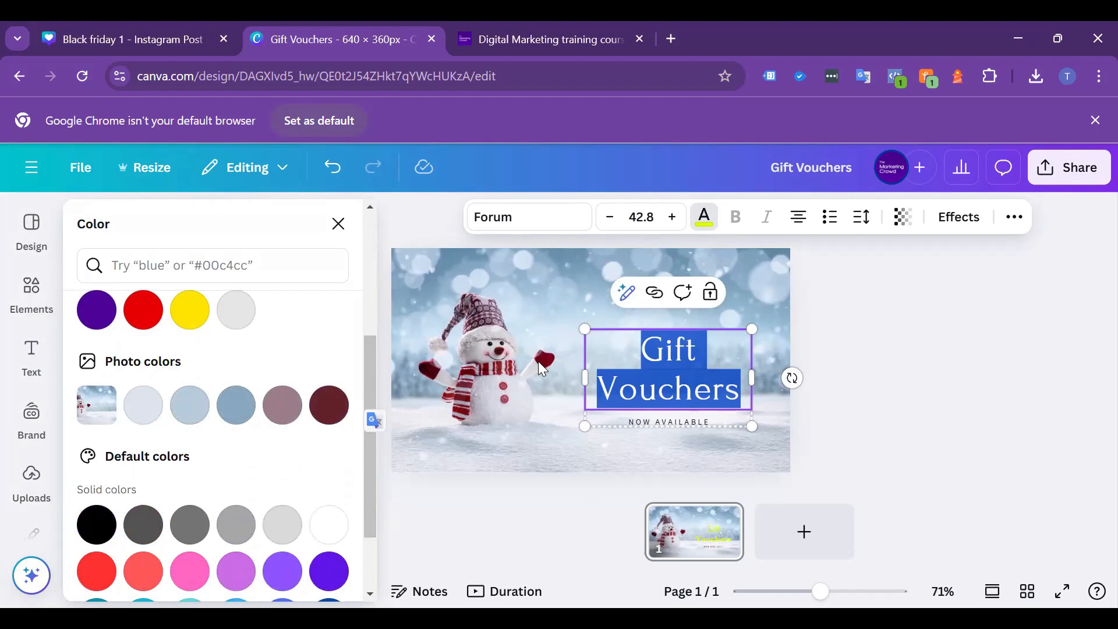
pyautogui.click(326, 407)
pyautogui.click(934, 318)
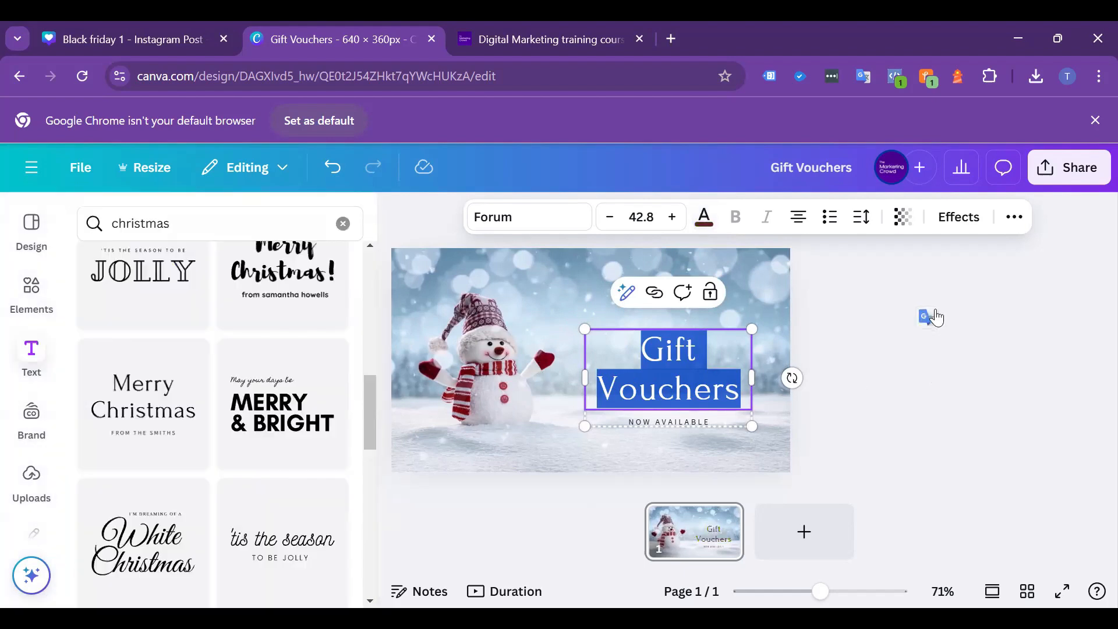
pyautogui.click(977, 304)
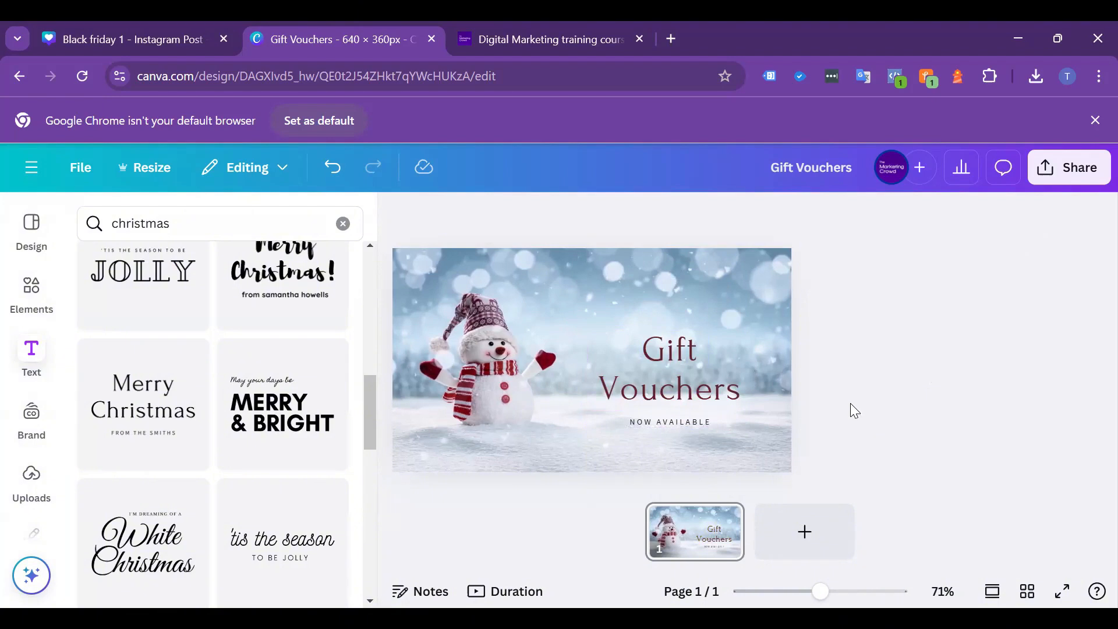
# - Upload the "gift shop logo" image, add it to the design and move it above the heading
pyautogui.click(33, 477)
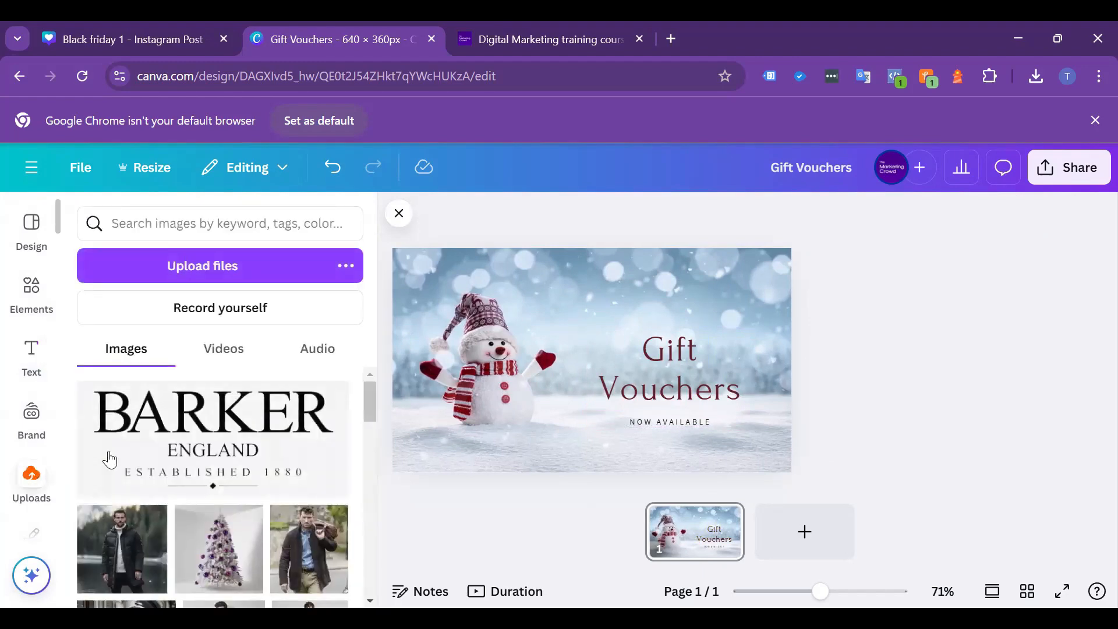
pyautogui.click(235, 274)
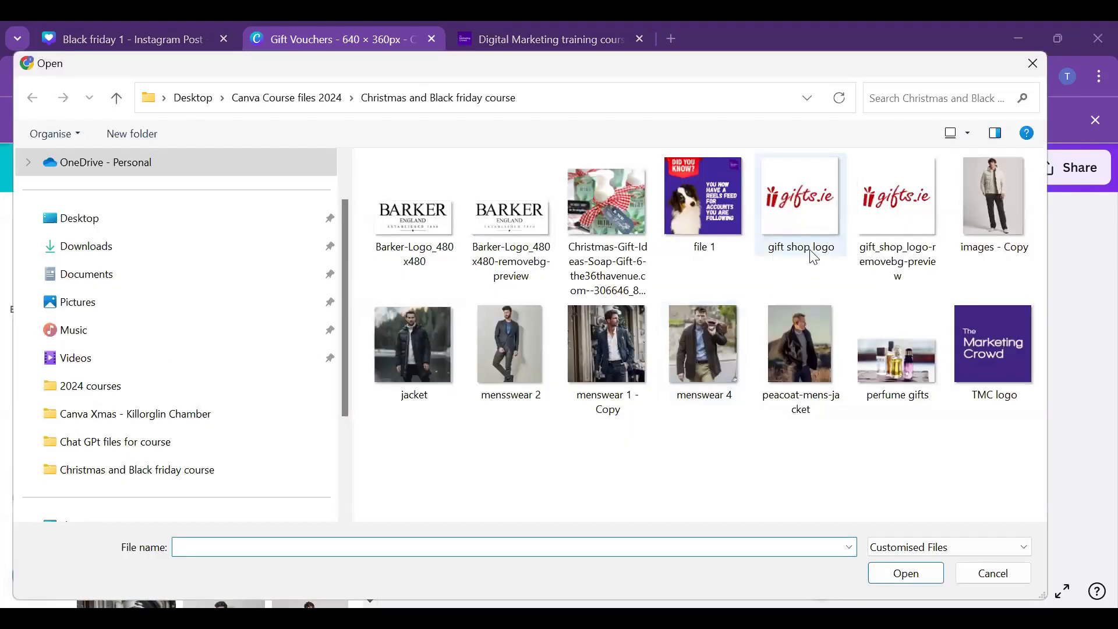
pyautogui.doubleClick(799, 220)
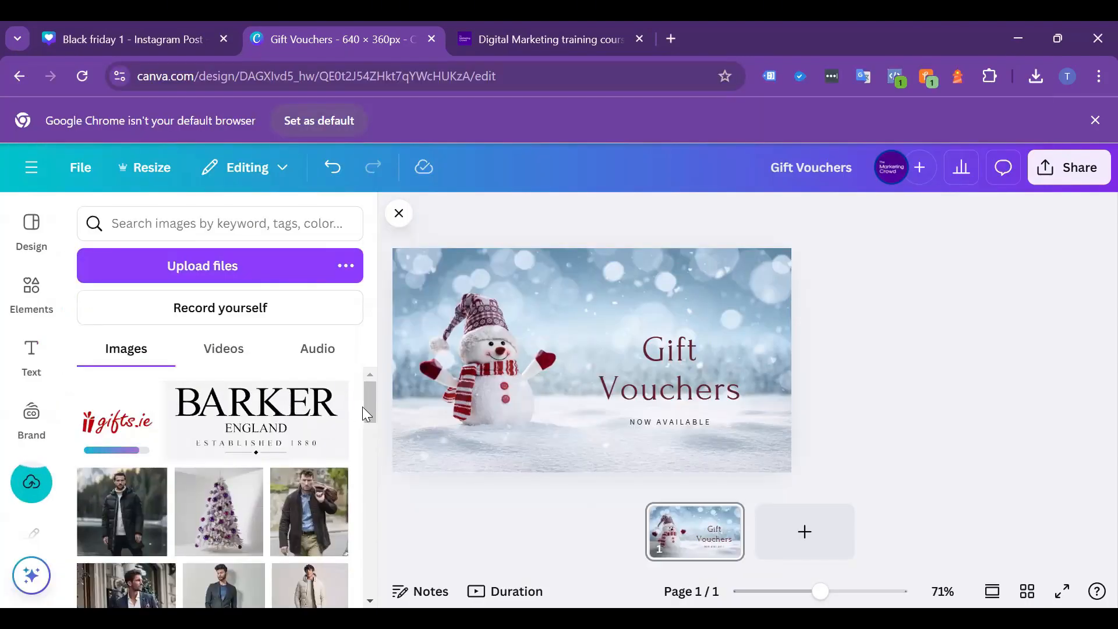
pyautogui.click(112, 433)
pyautogui.moveTo(589, 338); pyautogui.dragTo(722, 291)
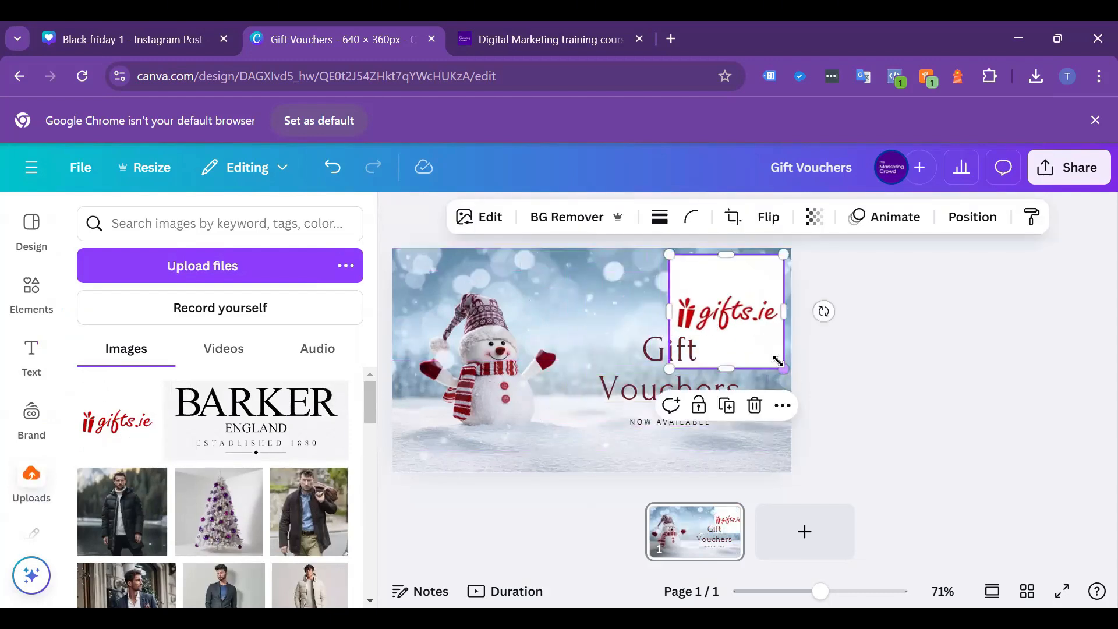
# - Shrink the gifts.ie logo and place it in the upper-right corner of the design, clear of the heading
pyautogui.click(791, 375)
pyautogui.click(745, 303)
pyautogui.moveTo(665, 258); pyautogui.dragTo(743, 282)
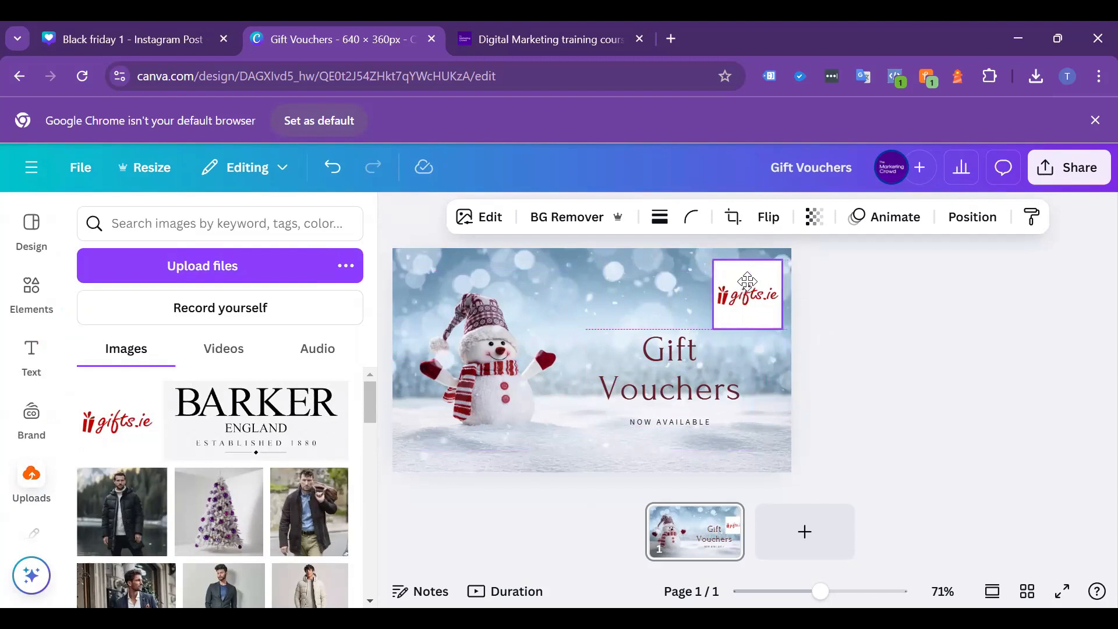
# - Remove the white background from the gifts.ie logo with the BG Remover
pyautogui.click(959, 364)
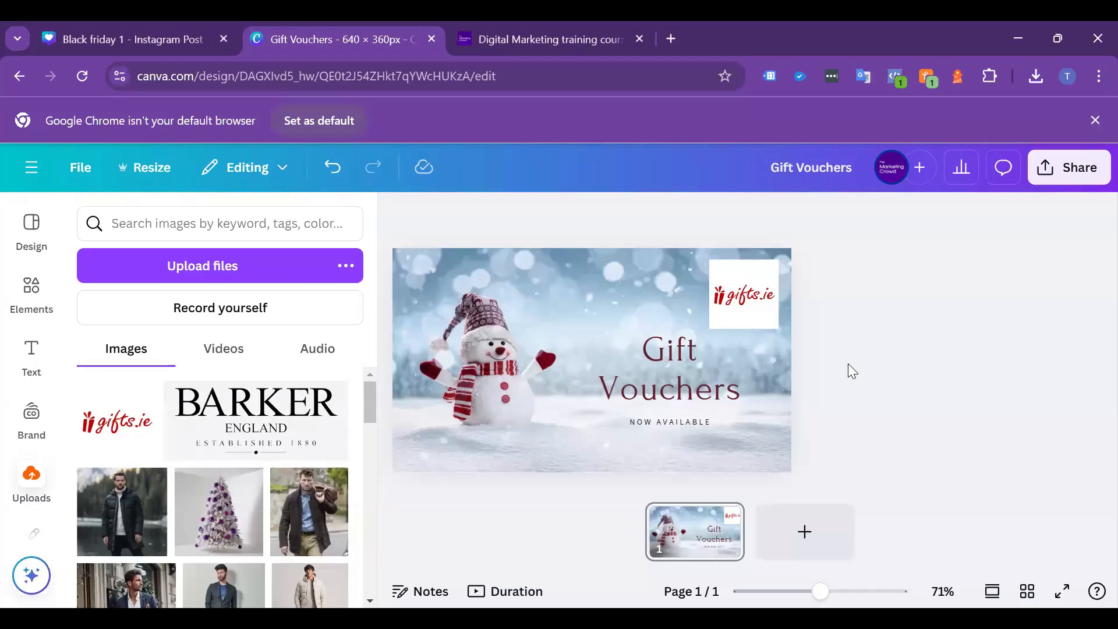
pyautogui.click(730, 281)
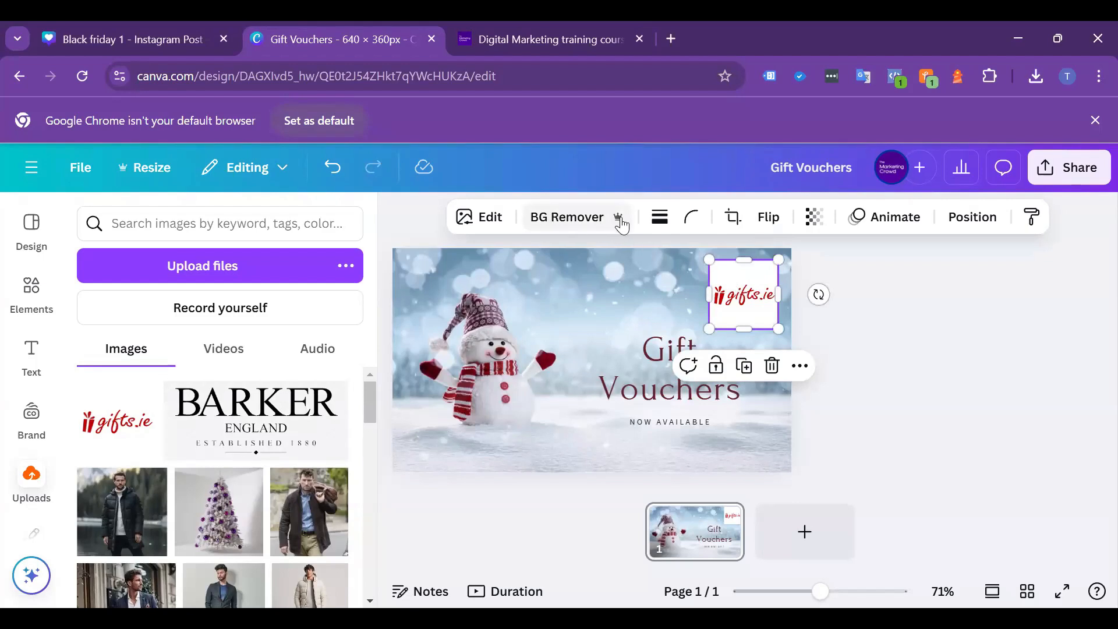
pyautogui.click(582, 222)
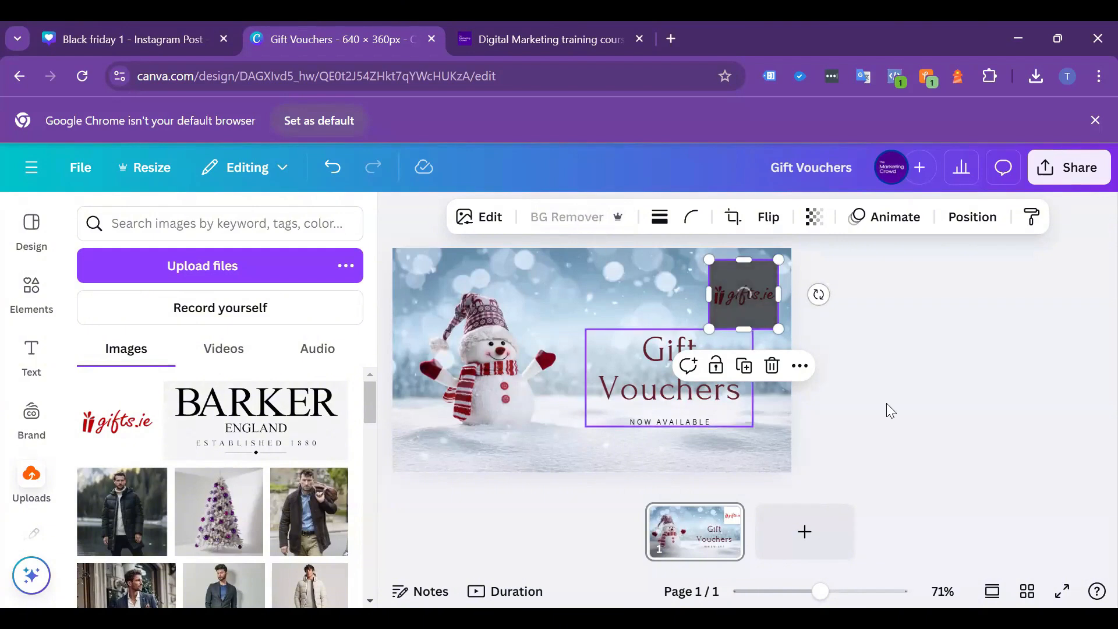
pyautogui.click(1016, 404)
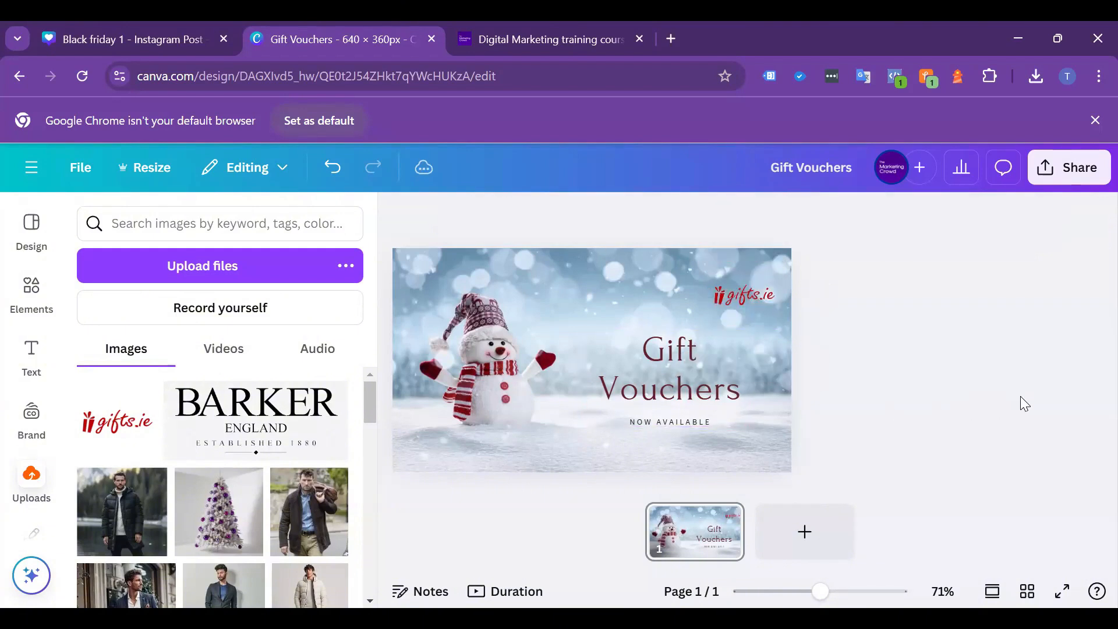
# - Enlarge the gifts.ie logo and reposition it in the design's upper-right corner, above the "Gift Vouchers" heading
pyautogui.click(723, 305)
pyautogui.moveTo(709, 330); pyautogui.dragTo(673, 365)
pyautogui.moveTo(761, 319); pyautogui.dragTo(774, 296)
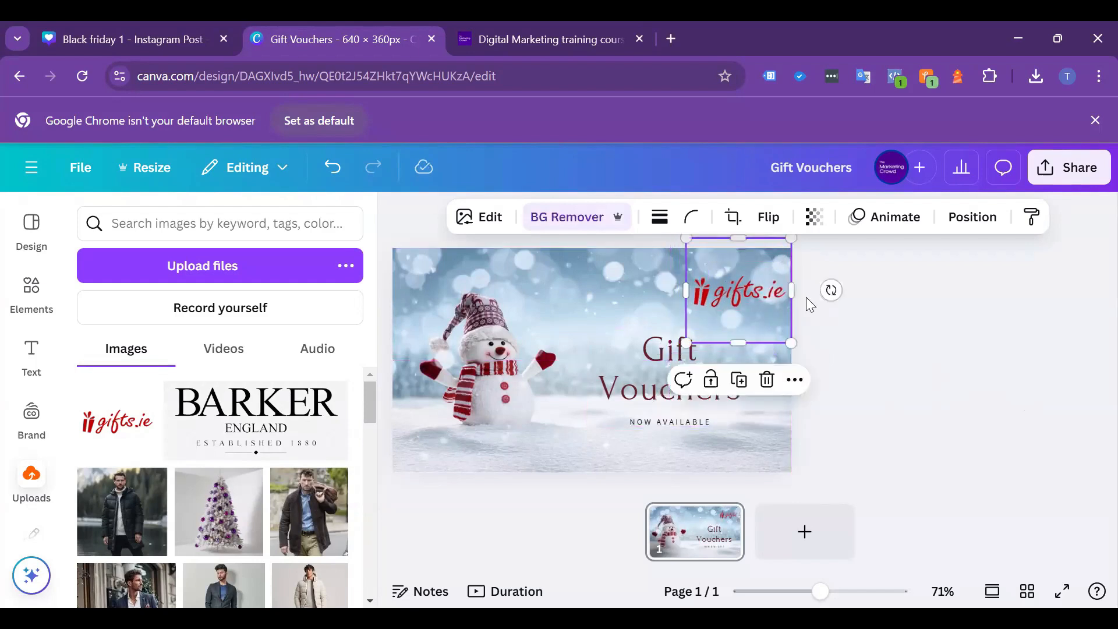
pyautogui.click(1011, 329)
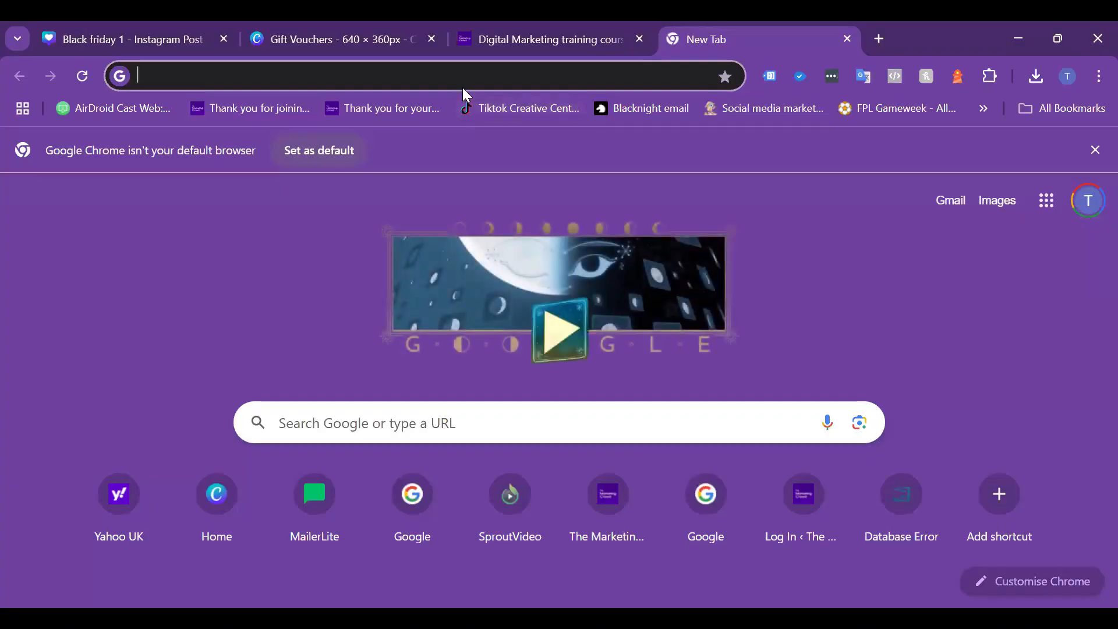
# - Open remove.bg in a new browser tab and upload the "gift shop logo" image for background removal
pyautogui.write('remove')
pyautogui.press('Return')
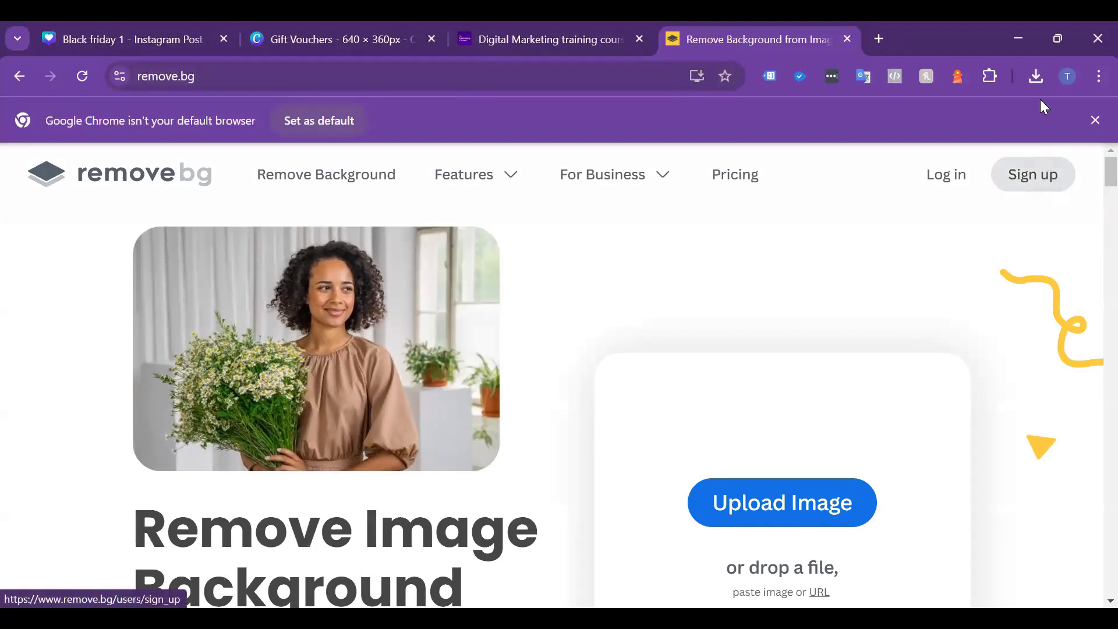
pyautogui.click(800, 504)
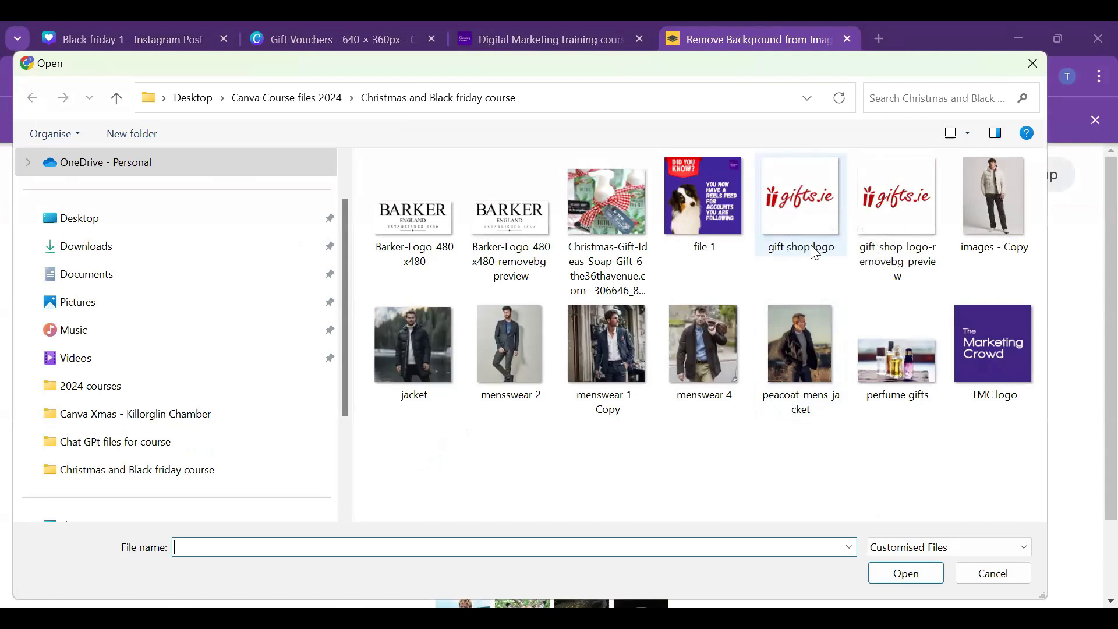
pyautogui.doubleClick(807, 215)
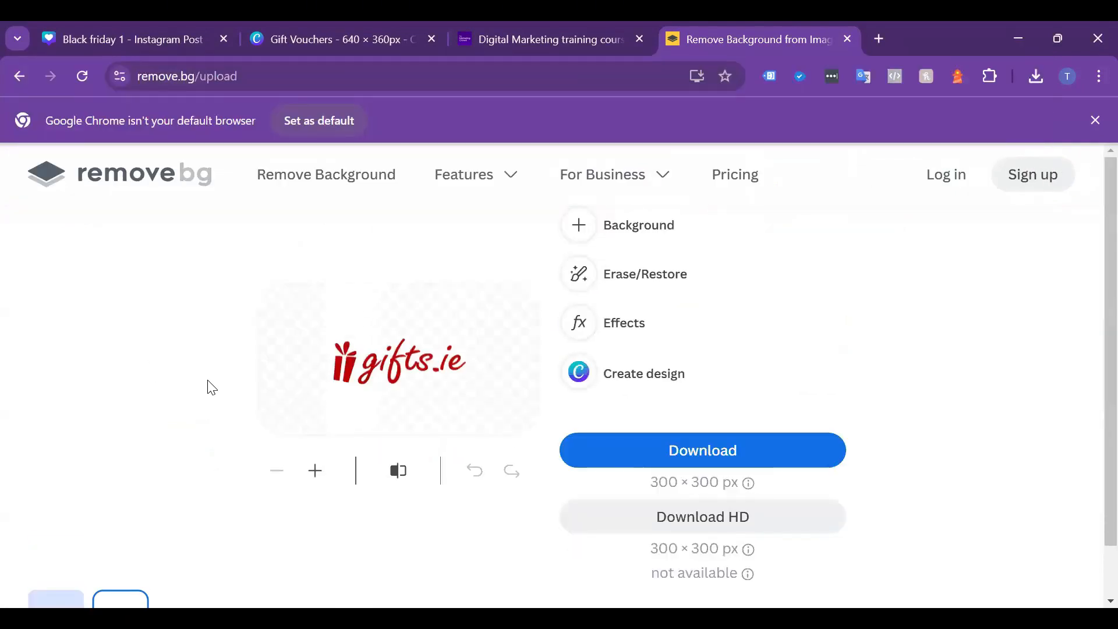
# - Download the background-free logo to the Desktop as the PNG image gift_shop_logo-removebg-preview
pyautogui.click(700, 459)
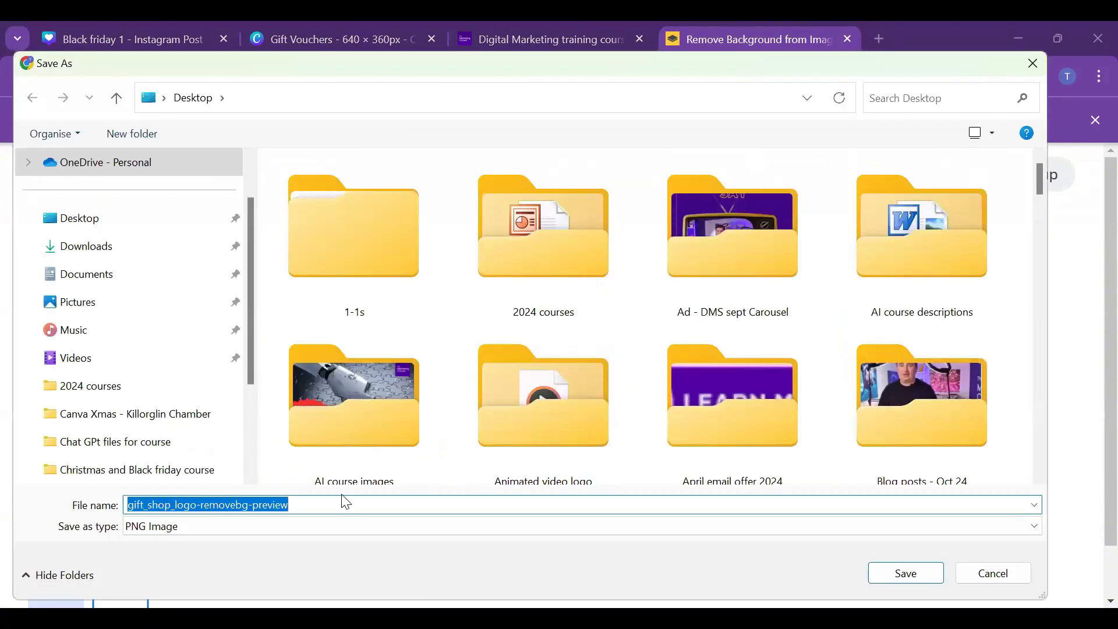
pyautogui.click(347, 507)
pyautogui.moveTo(201, 504); pyautogui.dragTo(335, 501)
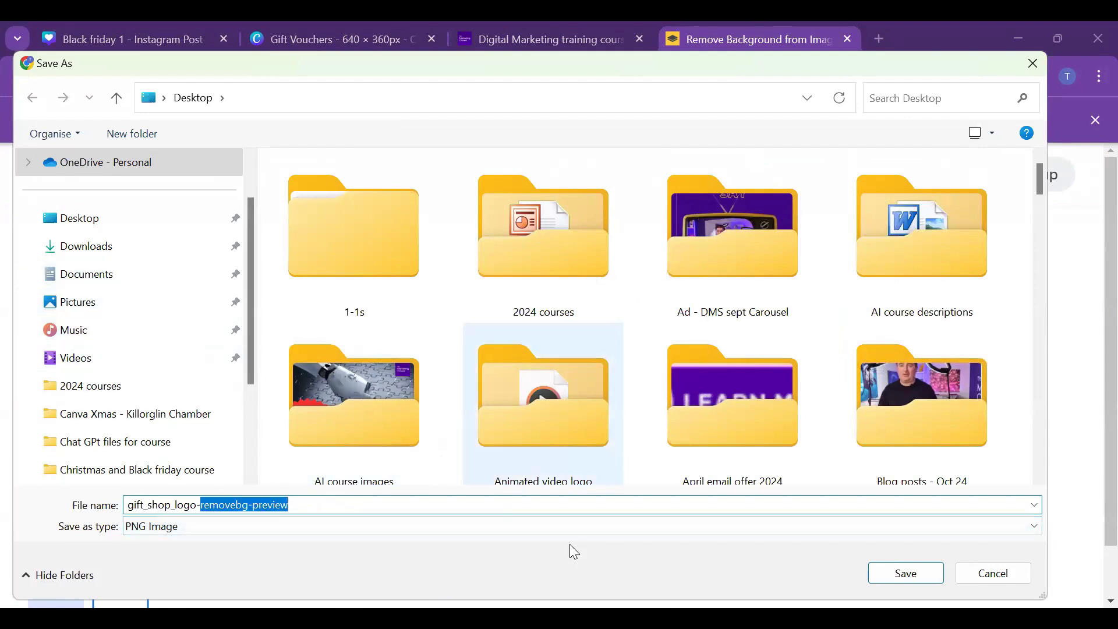
pyautogui.click(918, 577)
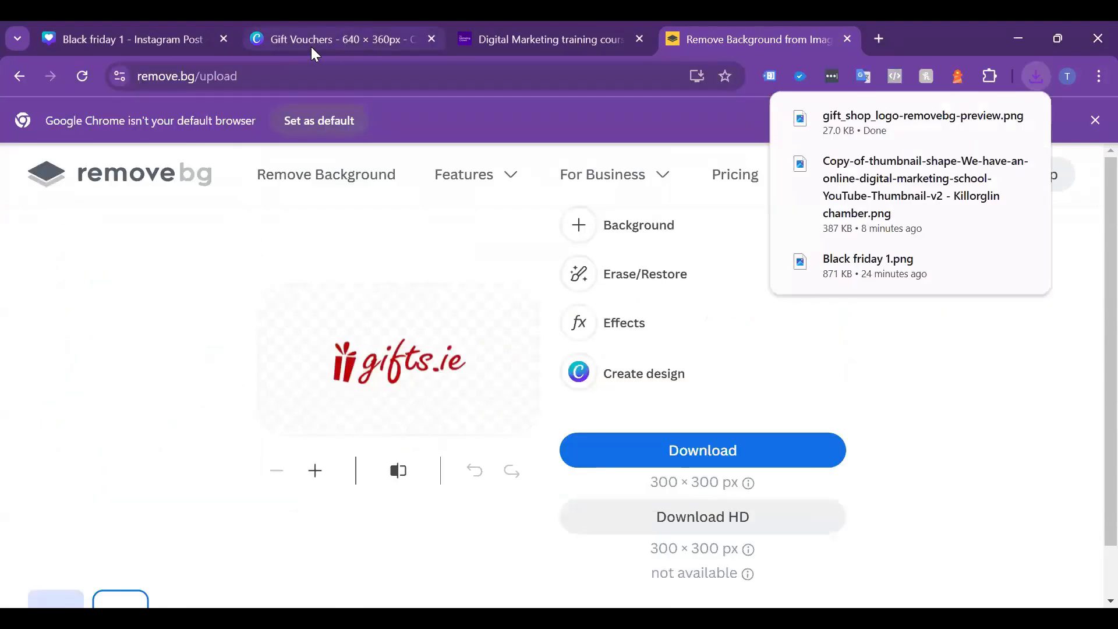
# - Return to the Gift Vouchers design in Canva, delete its current logo and upload the gift_shop_logo-removebg-preview image
pyautogui.click(314, 48)
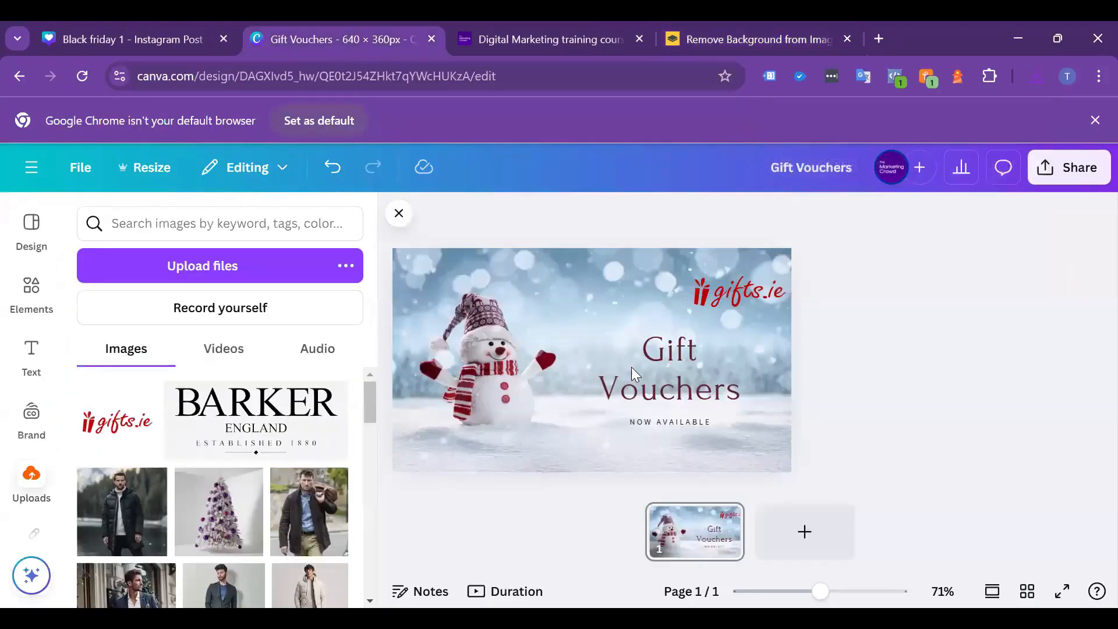
pyautogui.click(730, 300)
pyautogui.press('Delete')
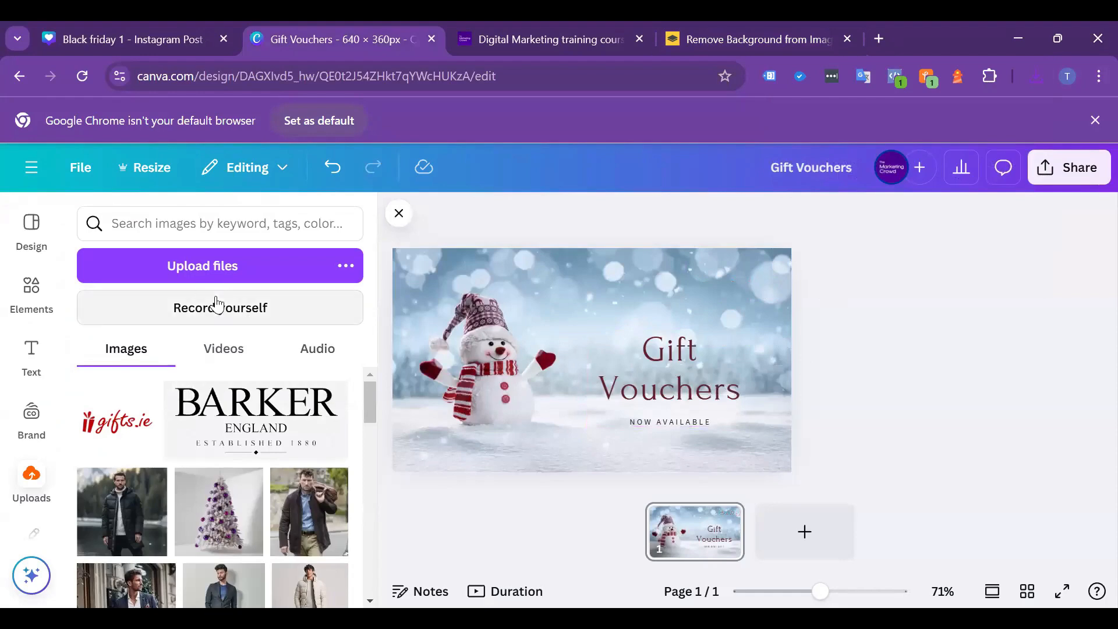
pyautogui.click(197, 266)
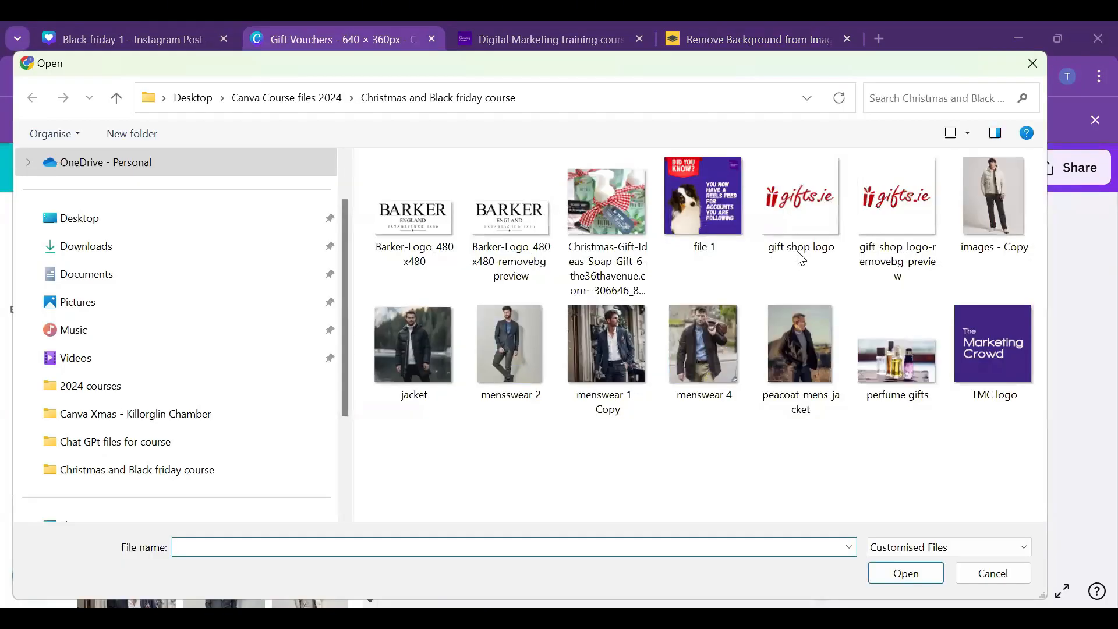
pyautogui.click(906, 219)
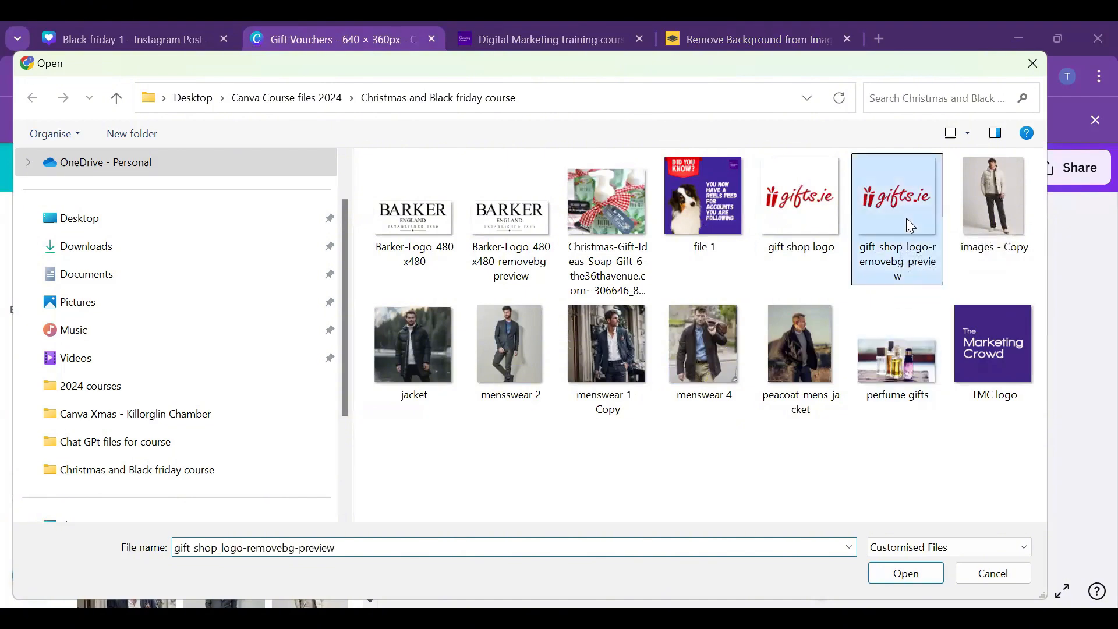
pyautogui.press('Return')
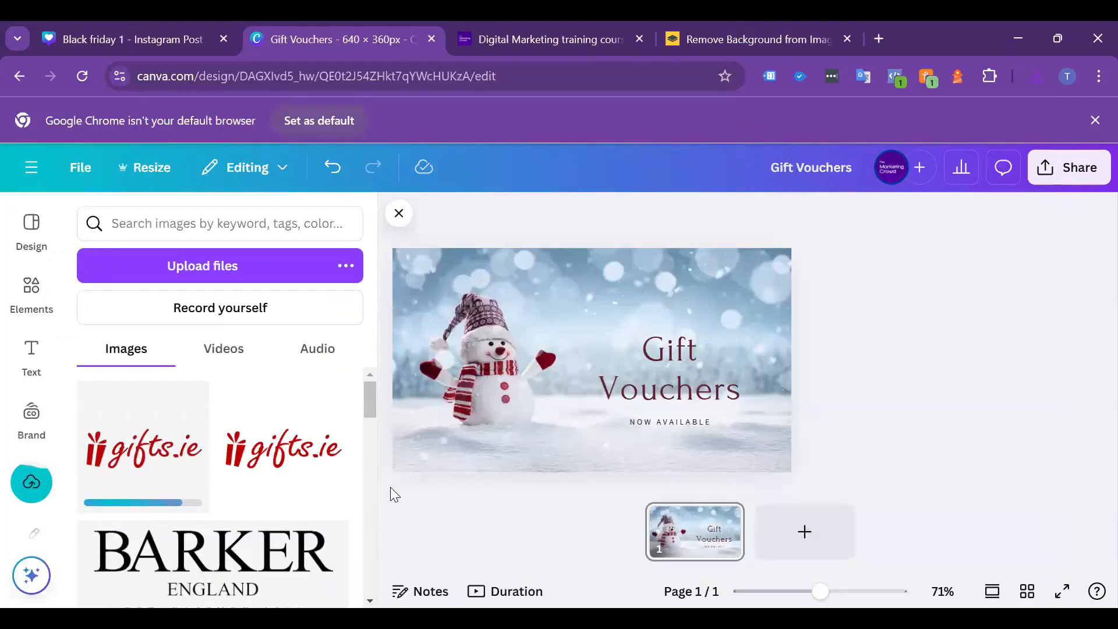
# - Add both gifts.ie logo versions for comparison and keep only the transparent one, in the upper-right corner of the design
pyautogui.click(299, 481)
pyautogui.moveTo(587, 325); pyautogui.dragTo(732, 247)
pyautogui.click(155, 456)
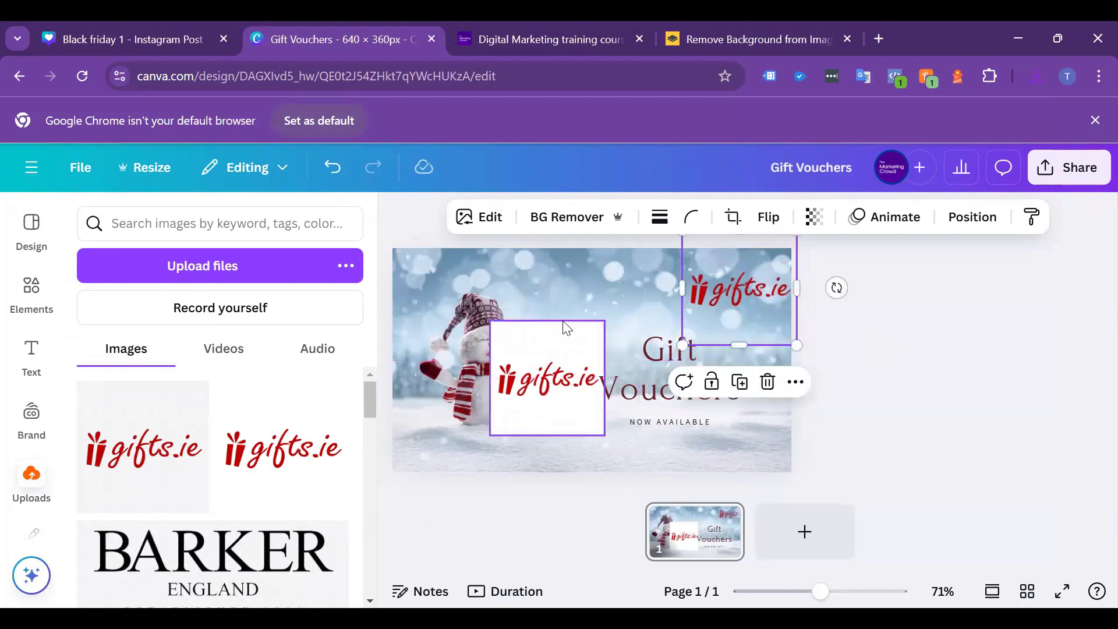
pyautogui.click(569, 337)
pyautogui.press('Delete')
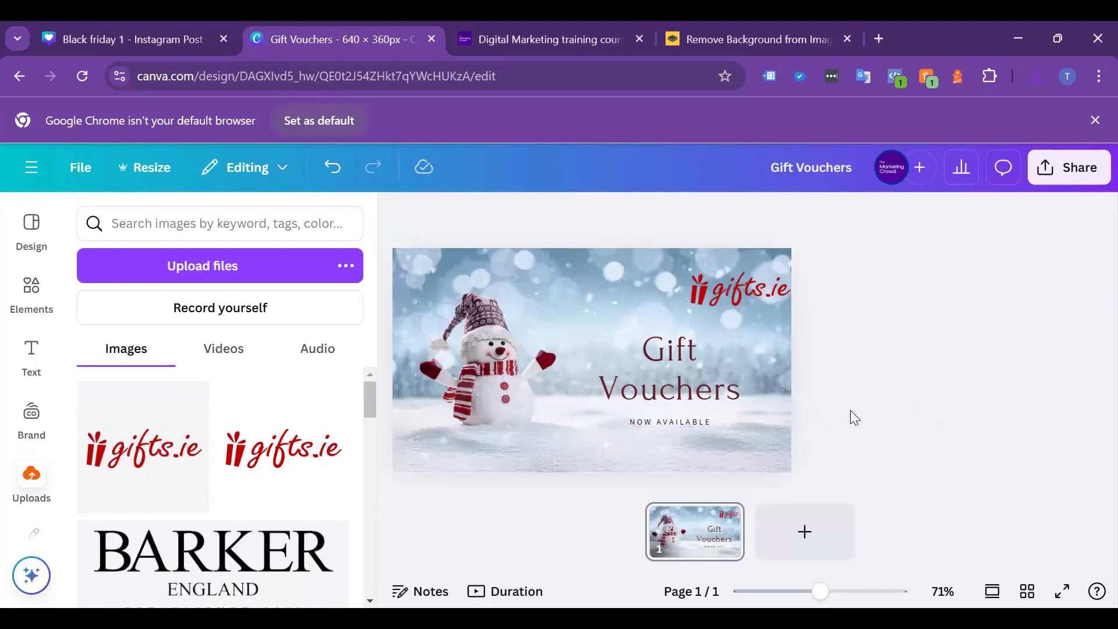
pyautogui.click(757, 398)
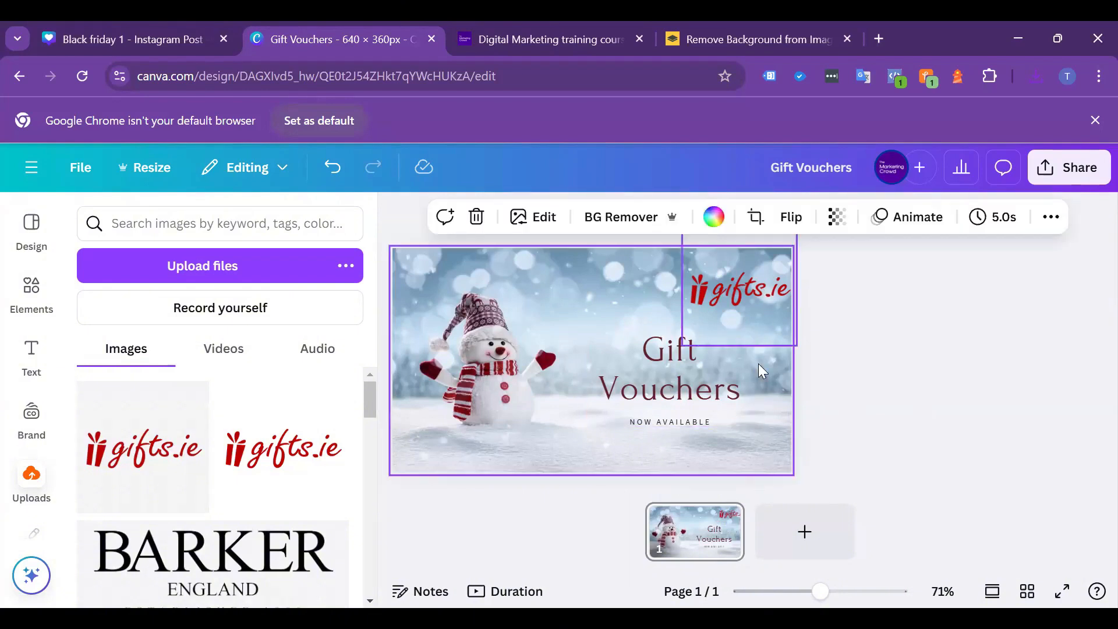
pyautogui.click(728, 518)
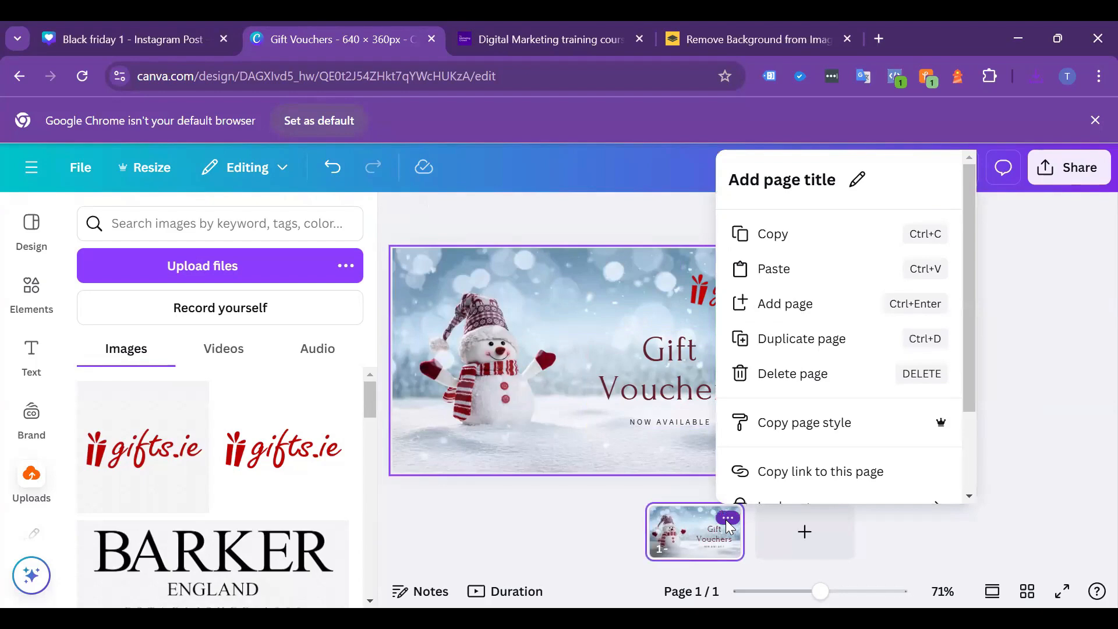
pyautogui.click(583, 511)
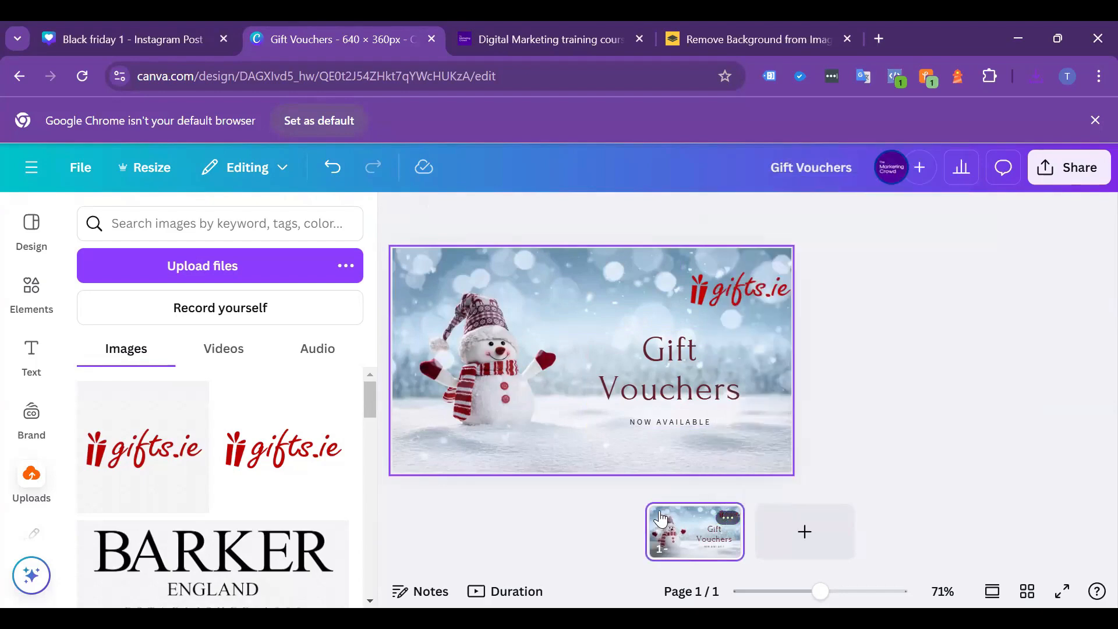
# - Duplicate the gift voucher page and open the copy as page 2
pyautogui.click(728, 518)
pyautogui.click(800, 338)
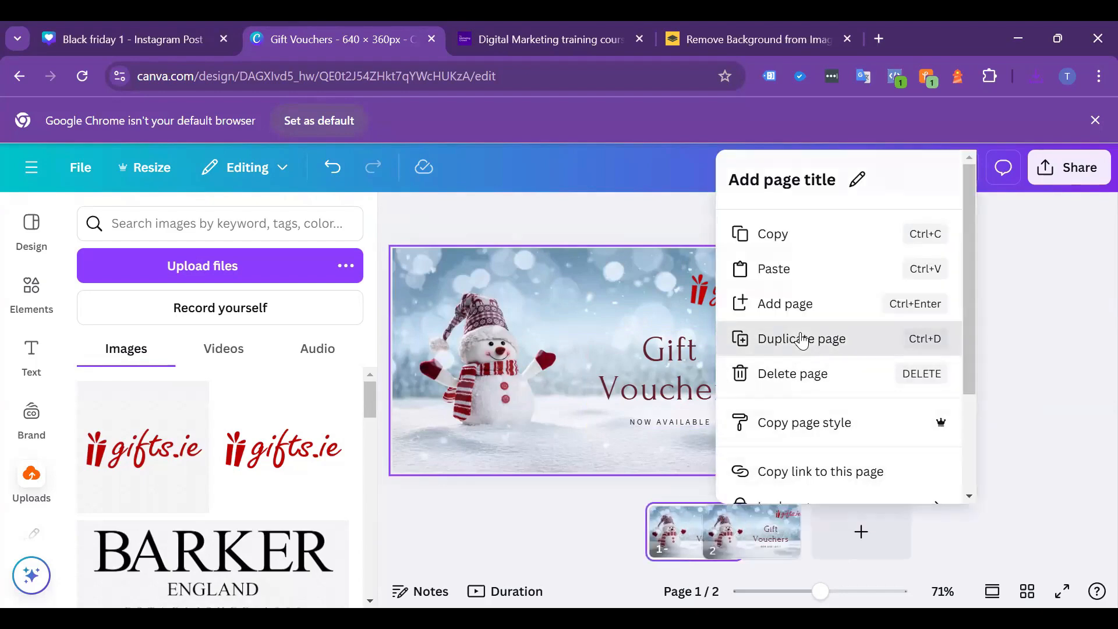
pyautogui.click(662, 555)
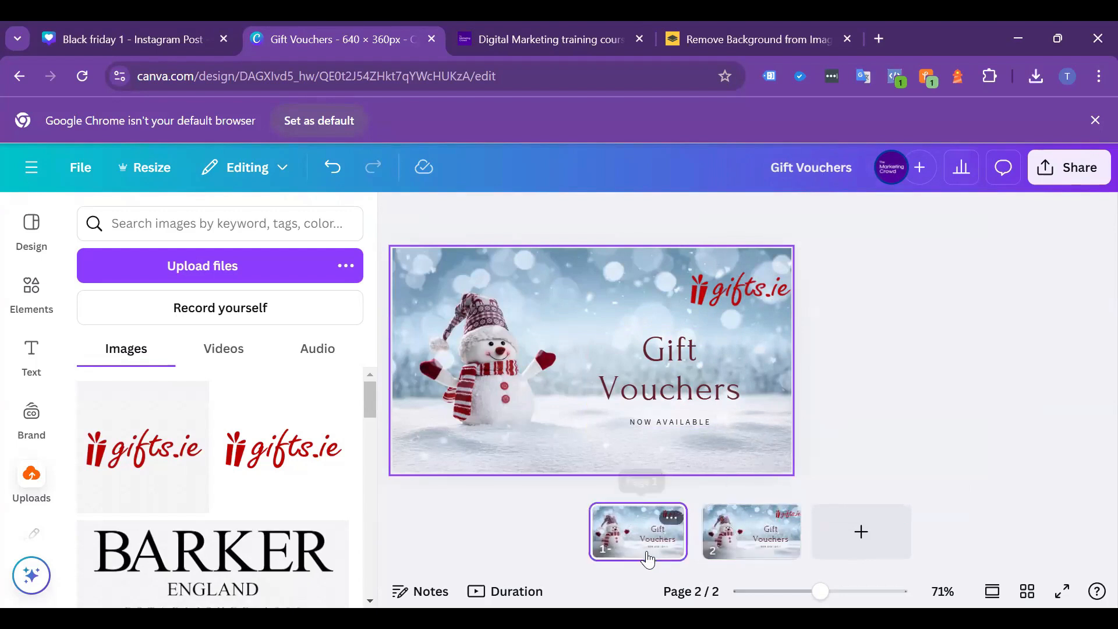
pyautogui.click(735, 549)
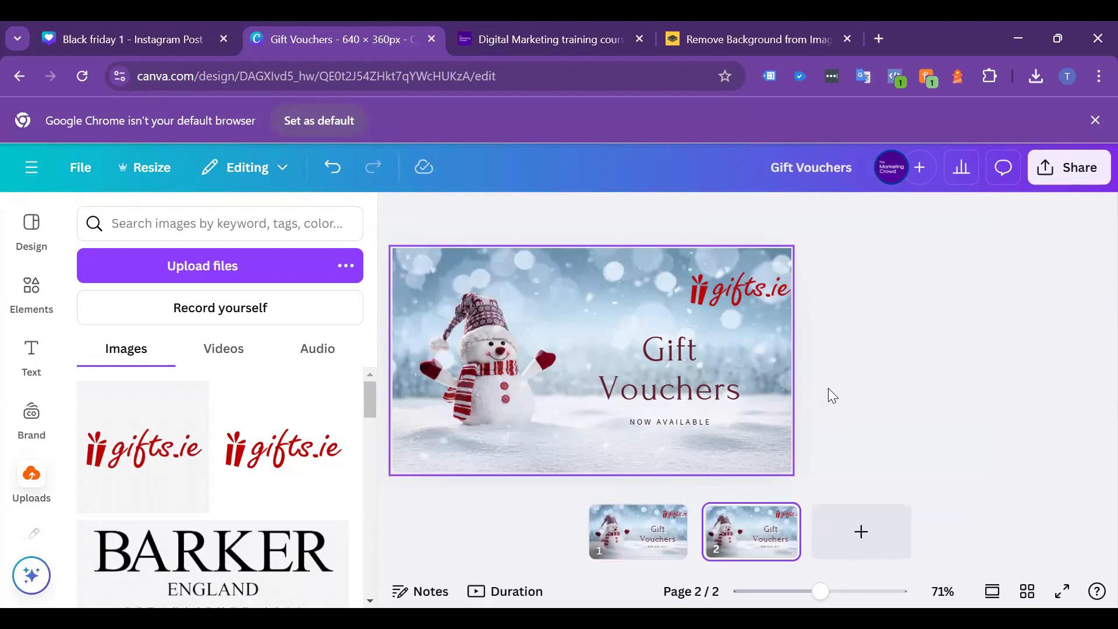
# - Move the Gift Vouchers text group slightly down on page 2
pyautogui.click(710, 389)
pyautogui.moveTo(711, 389); pyautogui.dragTo(716, 405)
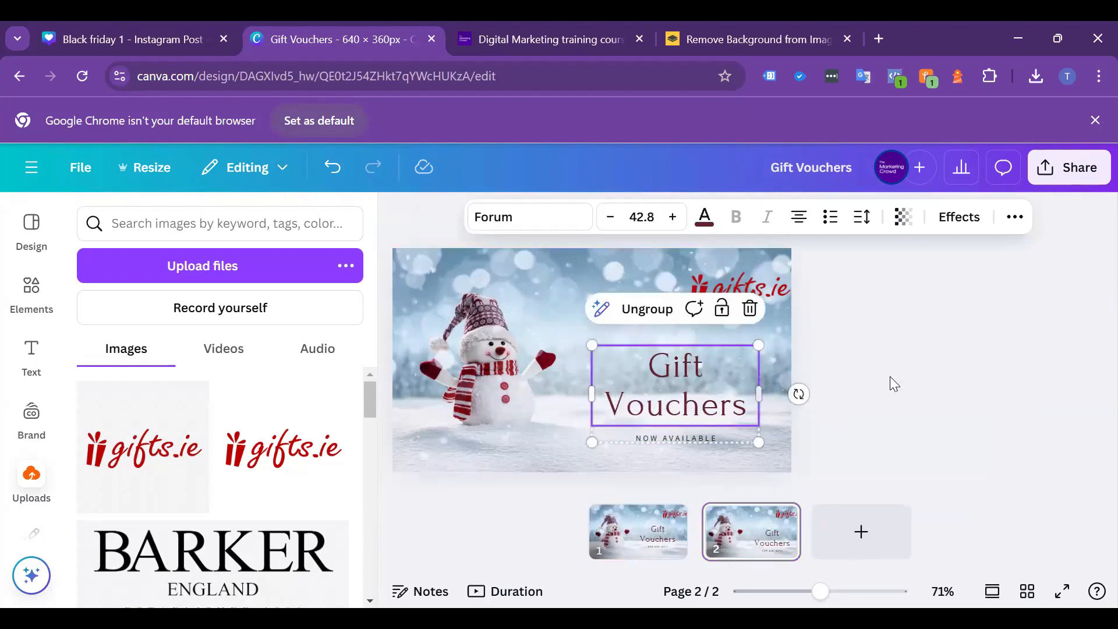
pyautogui.click(894, 384)
# - Add a circle shape to page 2 and enlarge it to about half the page height
pyautogui.click(34, 286)
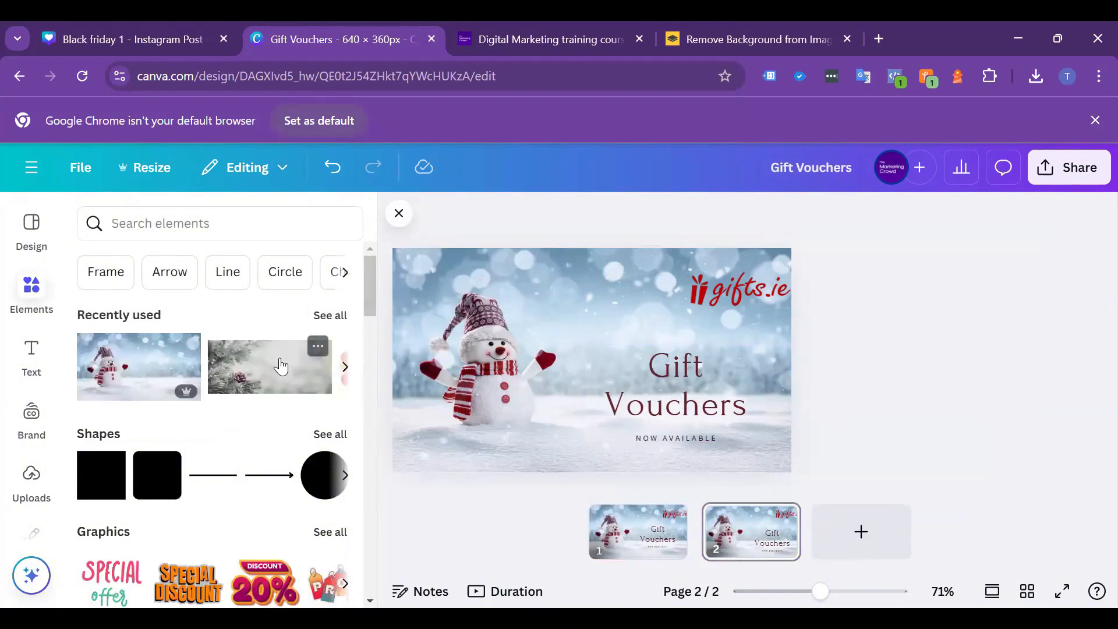
pyautogui.click(34, 297)
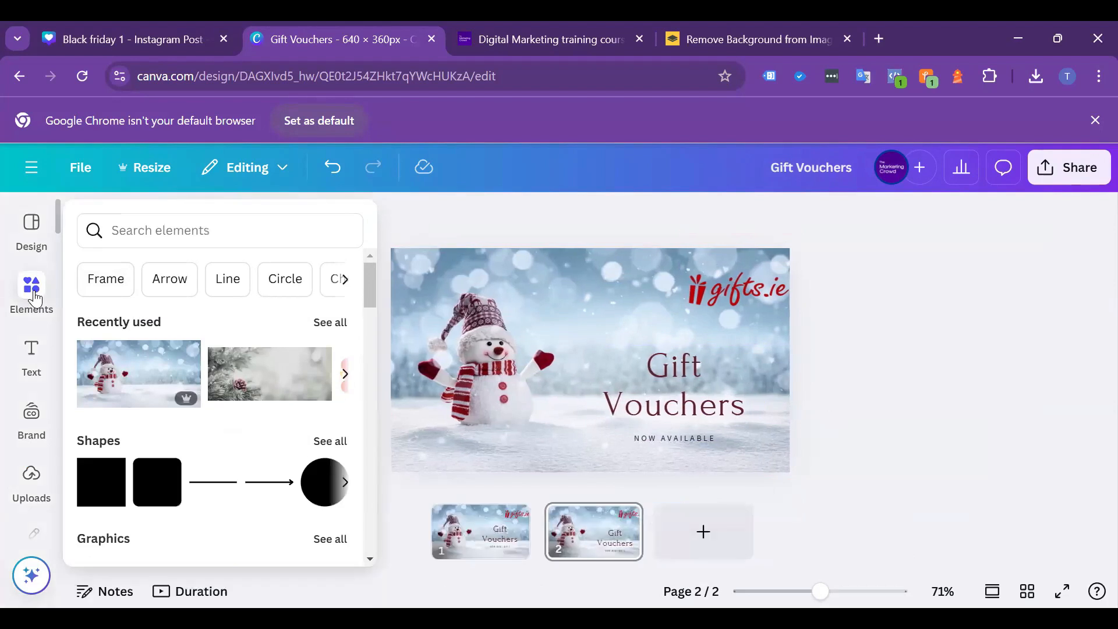
pyautogui.scroll(-2, 67, 355)
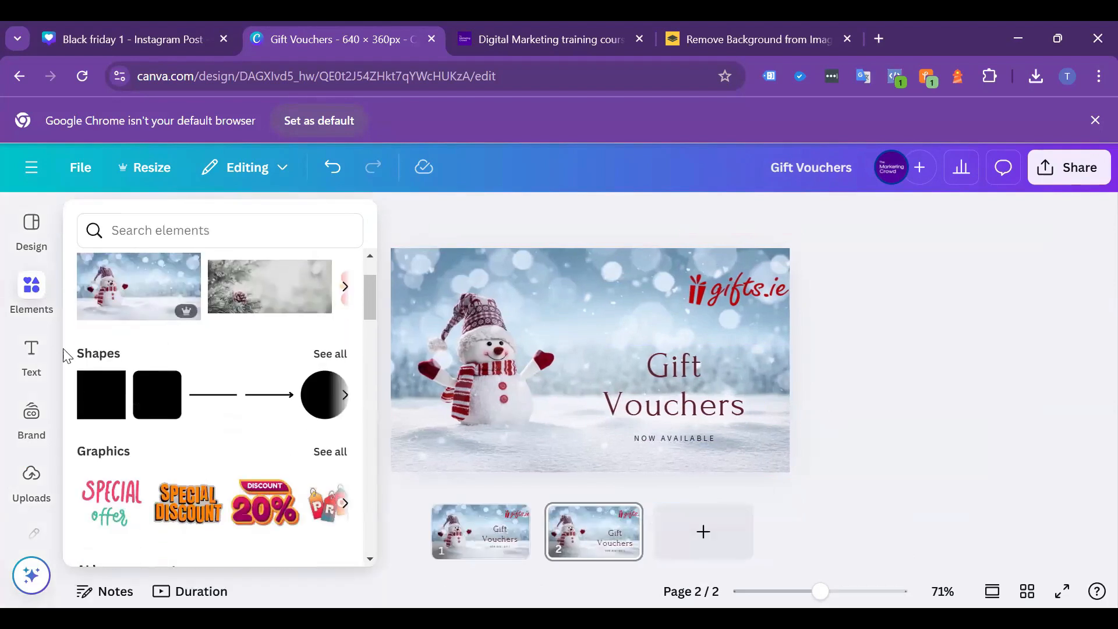
pyautogui.click(331, 354)
pyautogui.scroll(-5, 280, 369)
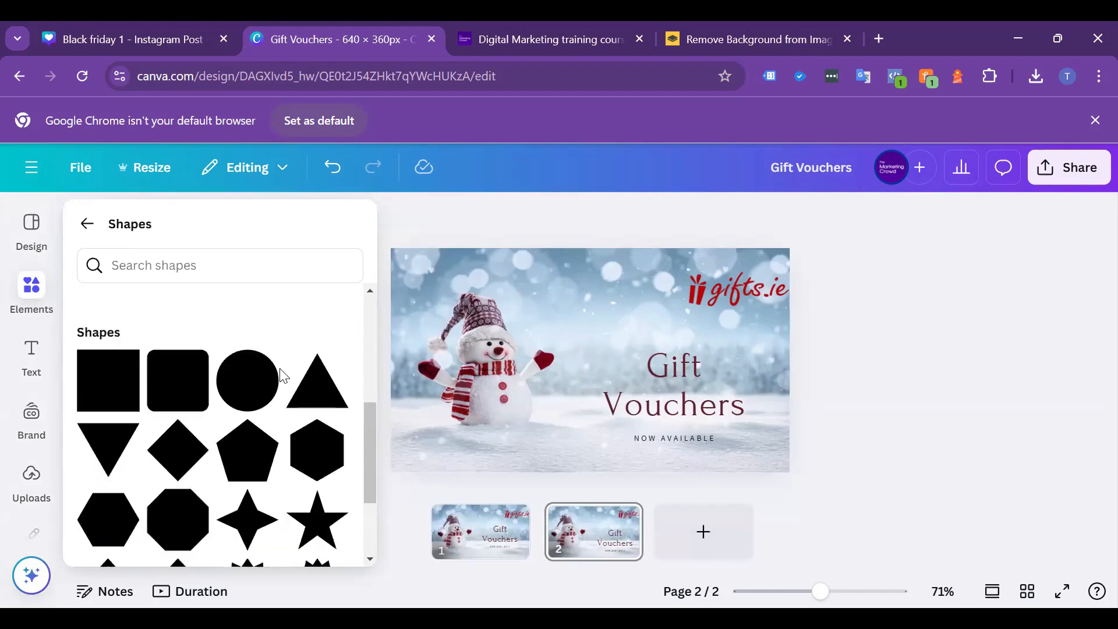
pyautogui.scroll(-1, 283, 375)
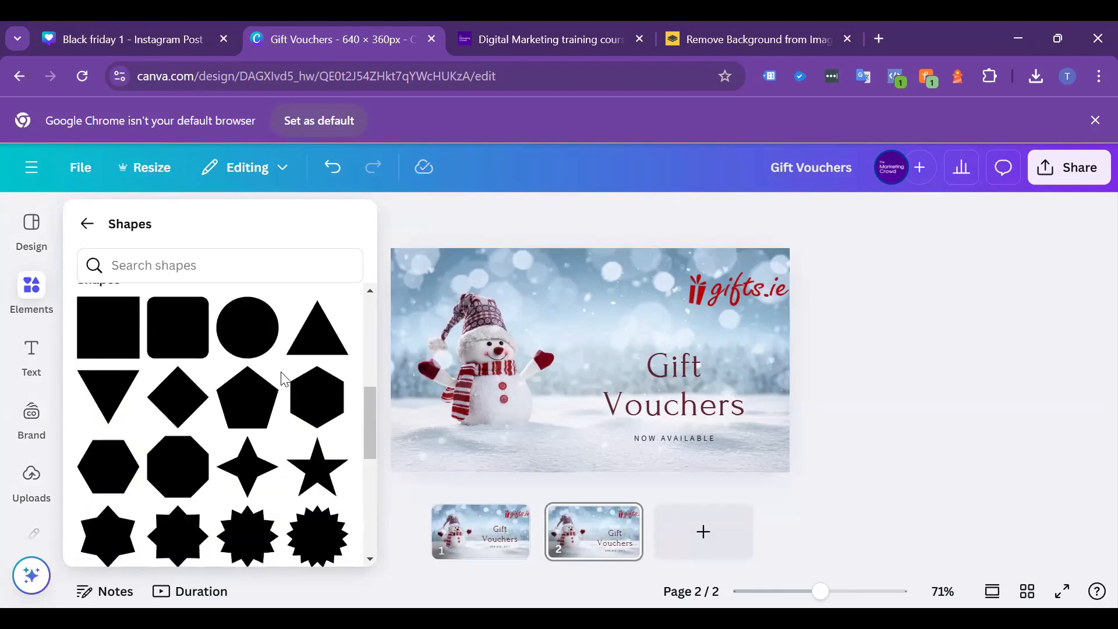
pyautogui.click(245, 348)
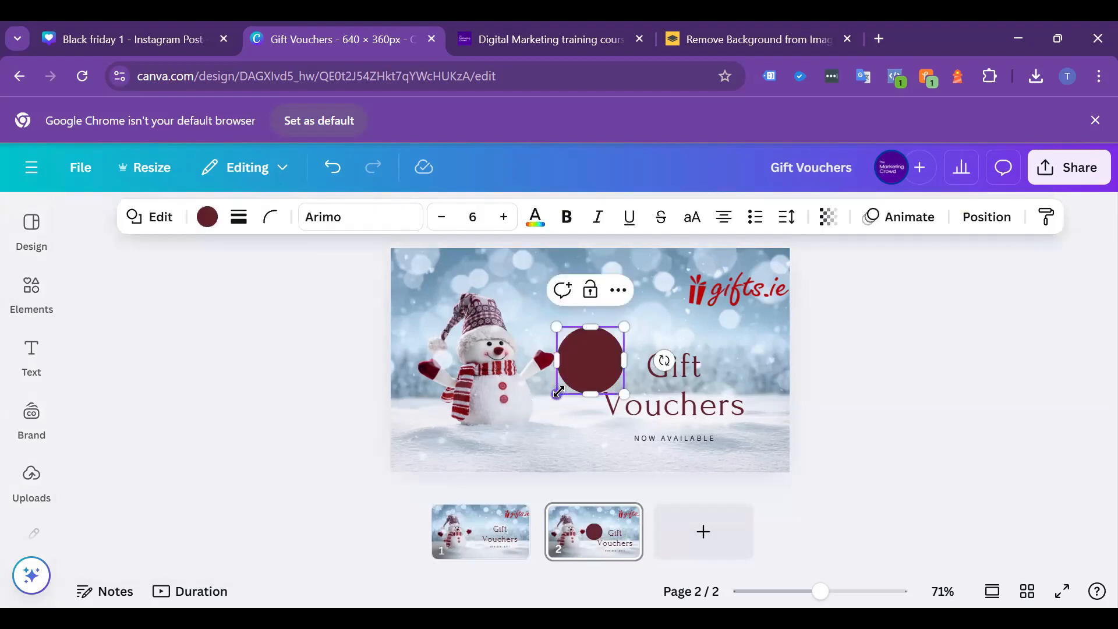
pyautogui.moveTo(558, 393); pyautogui.dragTo(498, 432)
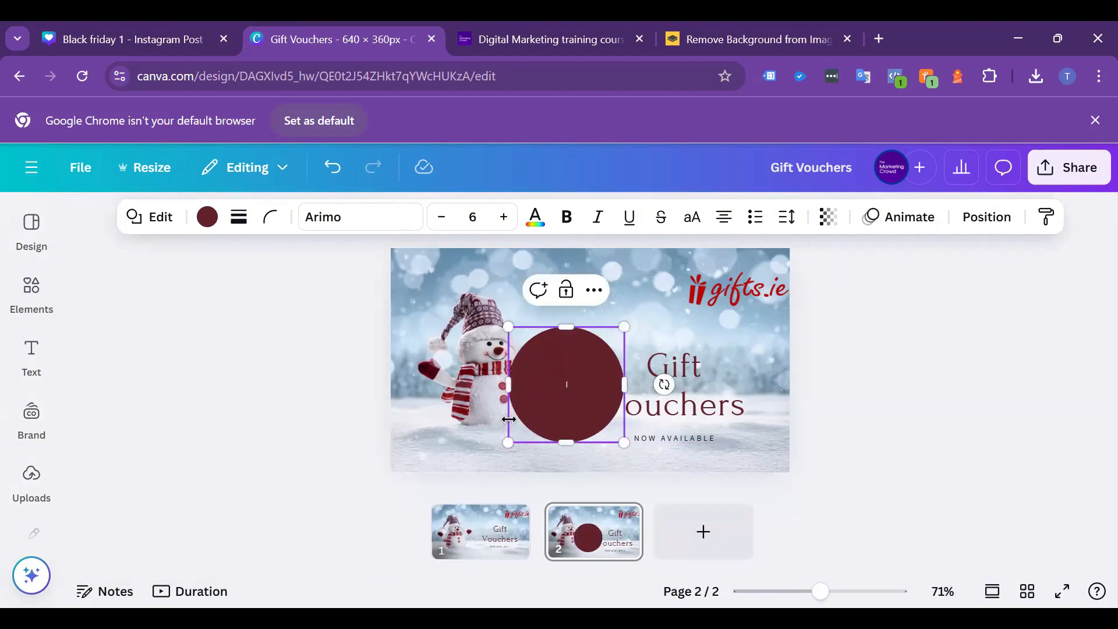
# - Recolour the circle with the medium-light blue from the snowman photo colours and move it up beside the snowman's head
pyautogui.click(205, 217)
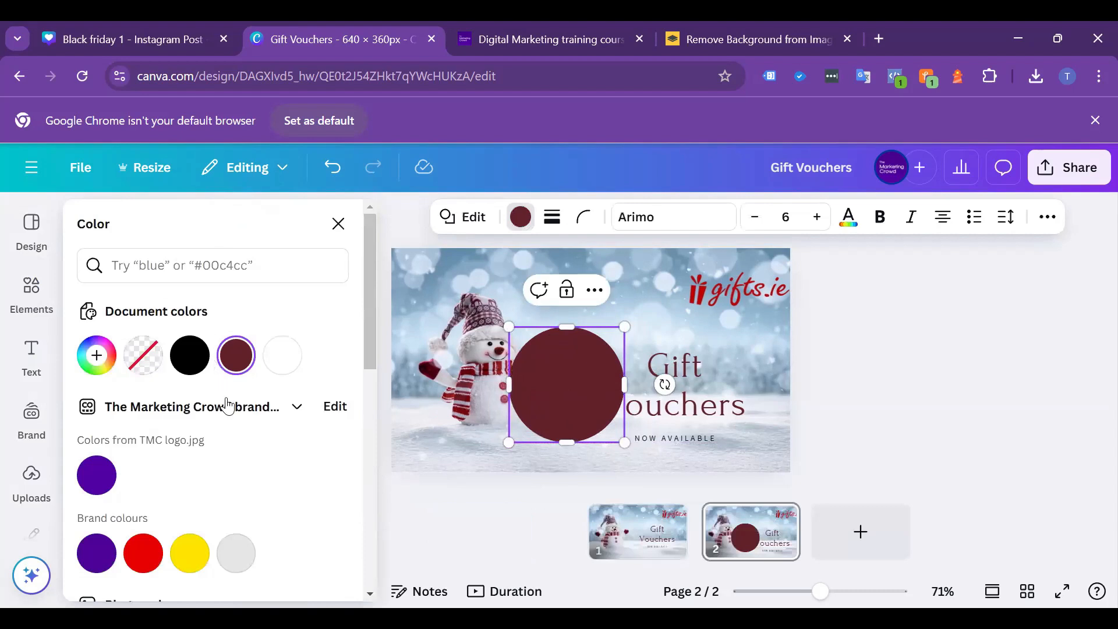
pyautogui.scroll(-5, 227, 406)
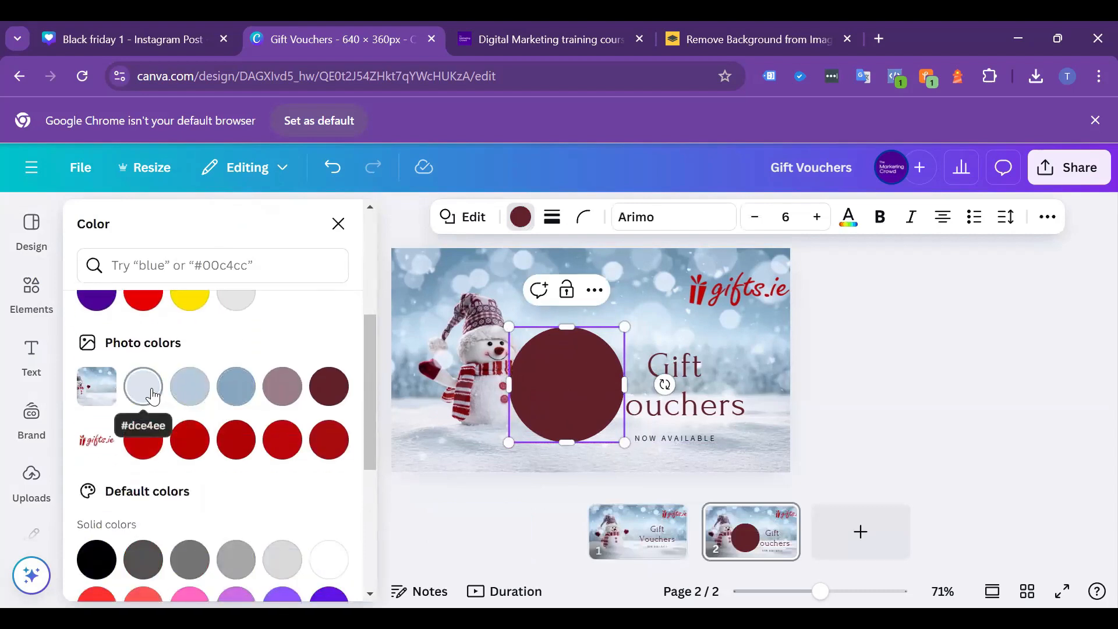
pyautogui.click(188, 397)
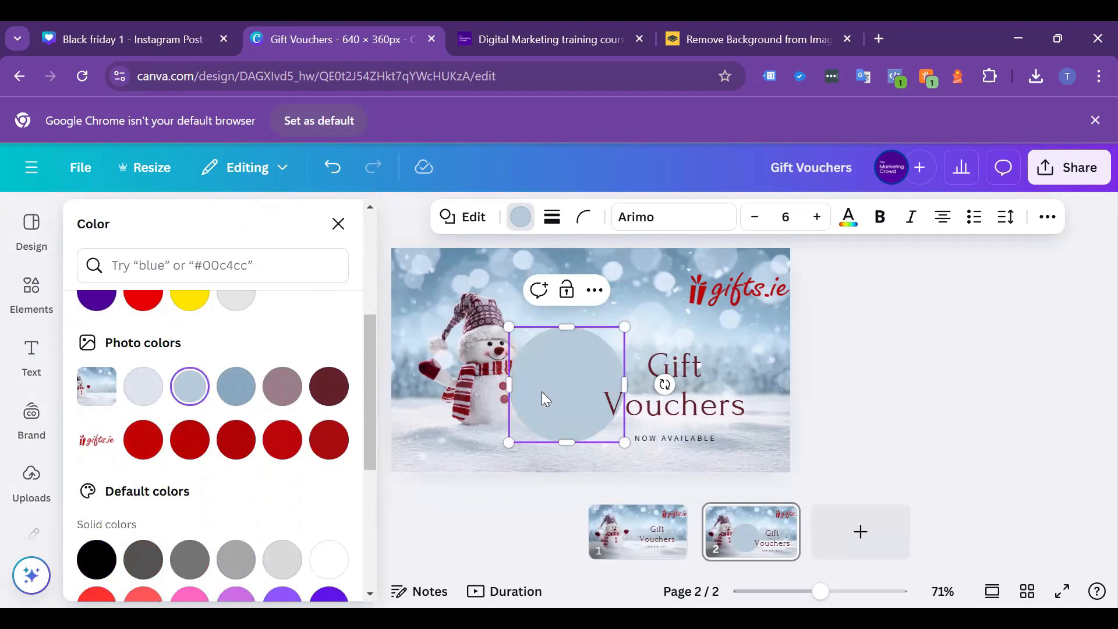
pyautogui.moveTo(542, 393); pyautogui.dragTo(549, 322)
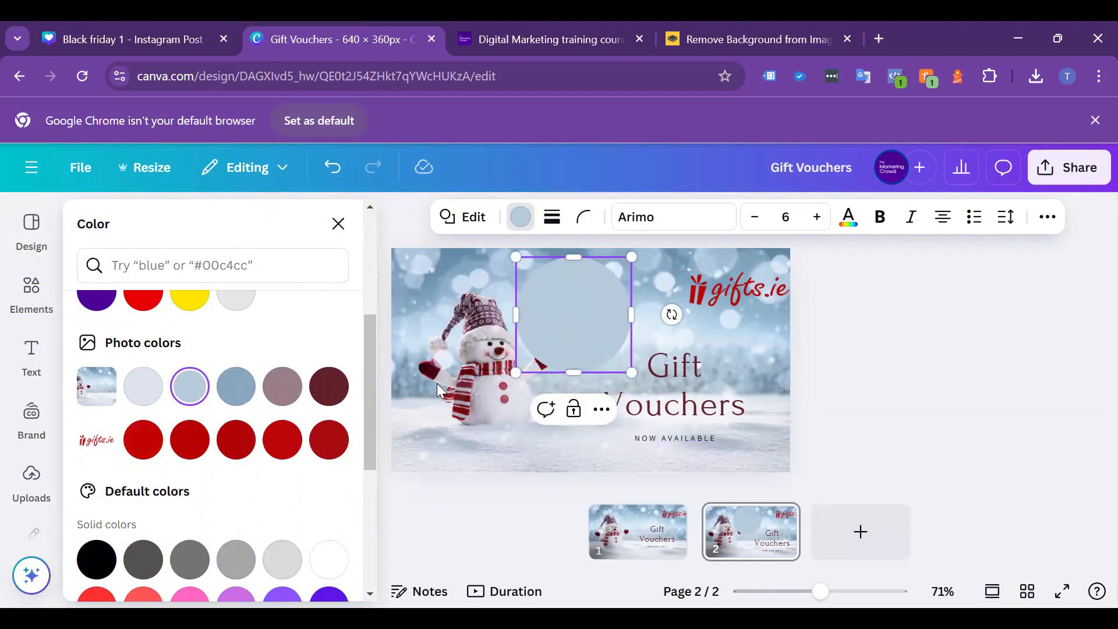
# - Change the Gift Vouchers heading colour to the first red from the gifts.ie logo's photo colours
pyautogui.click(682, 384)
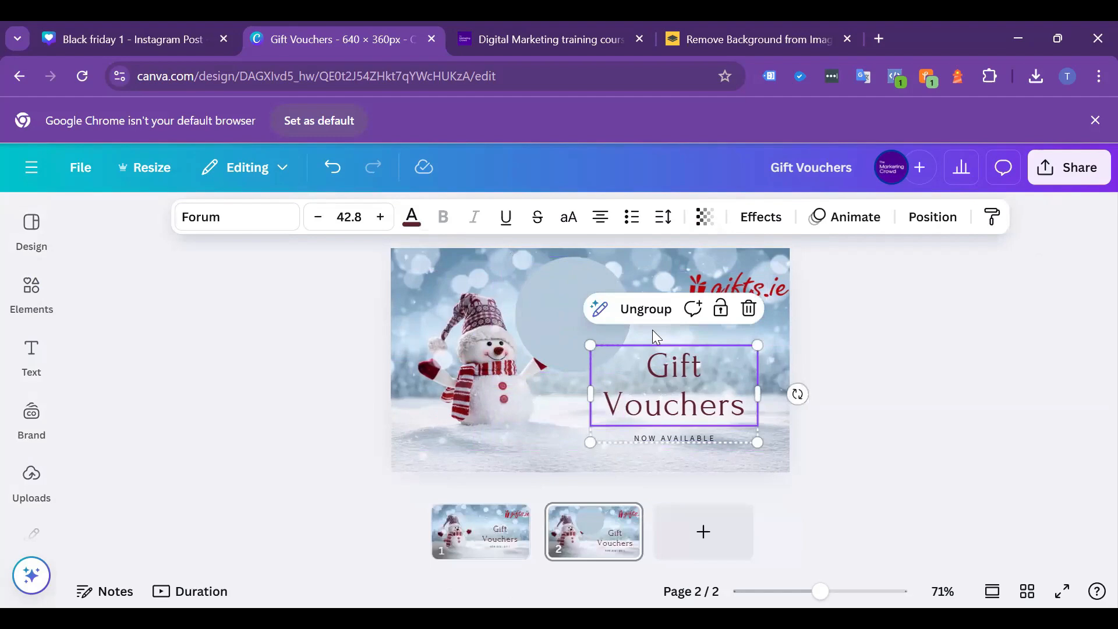
pyautogui.click(411, 220)
pyautogui.scroll(-3, 202, 412)
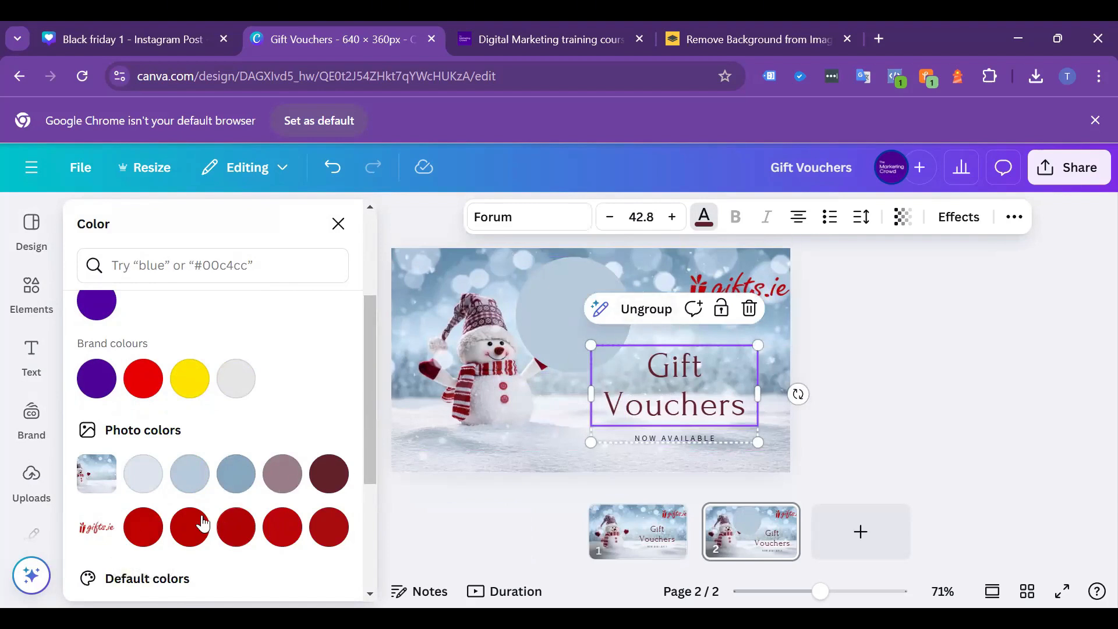
pyautogui.click(143, 527)
pyautogui.click(925, 390)
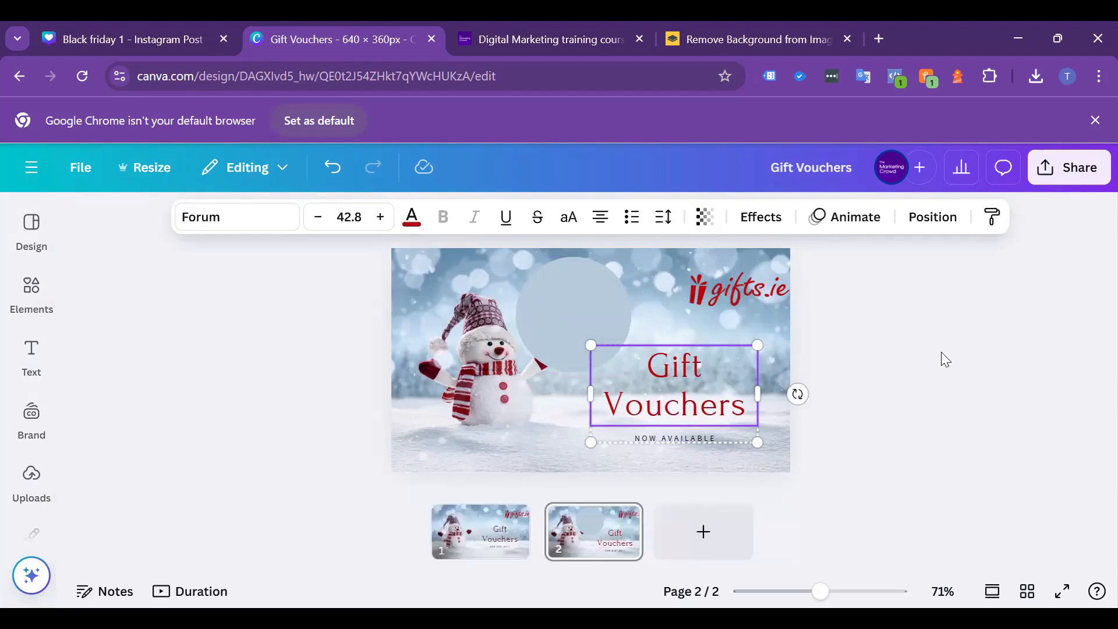
pyautogui.click(923, 348)
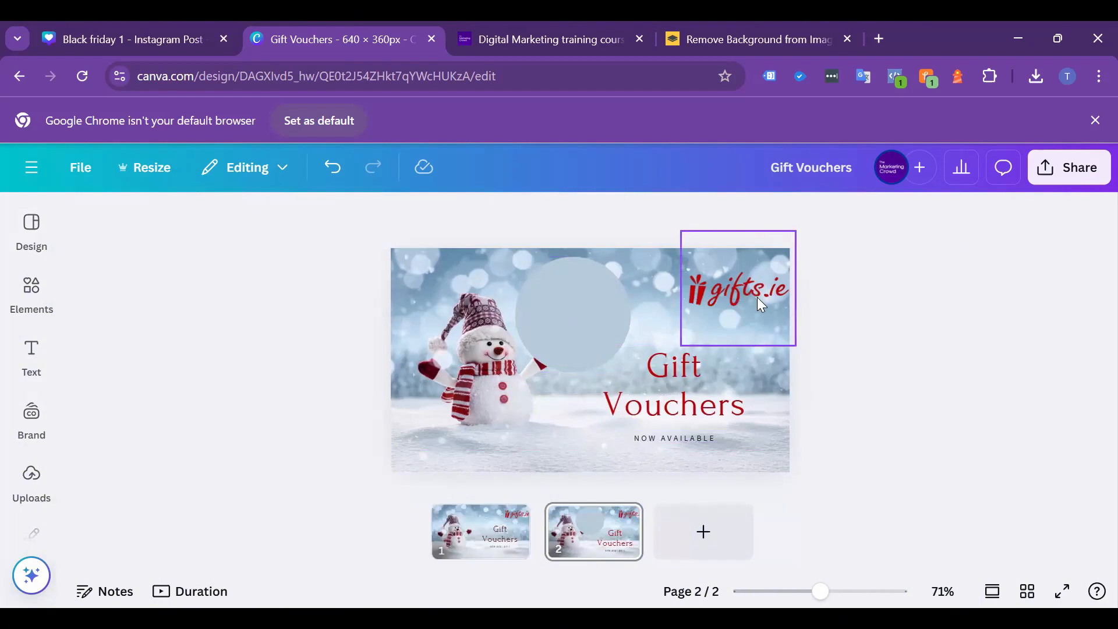
# - Move the light blue circle behind the Gift Vouchers text and enlarge it to back most of the text
pyautogui.click(587, 323)
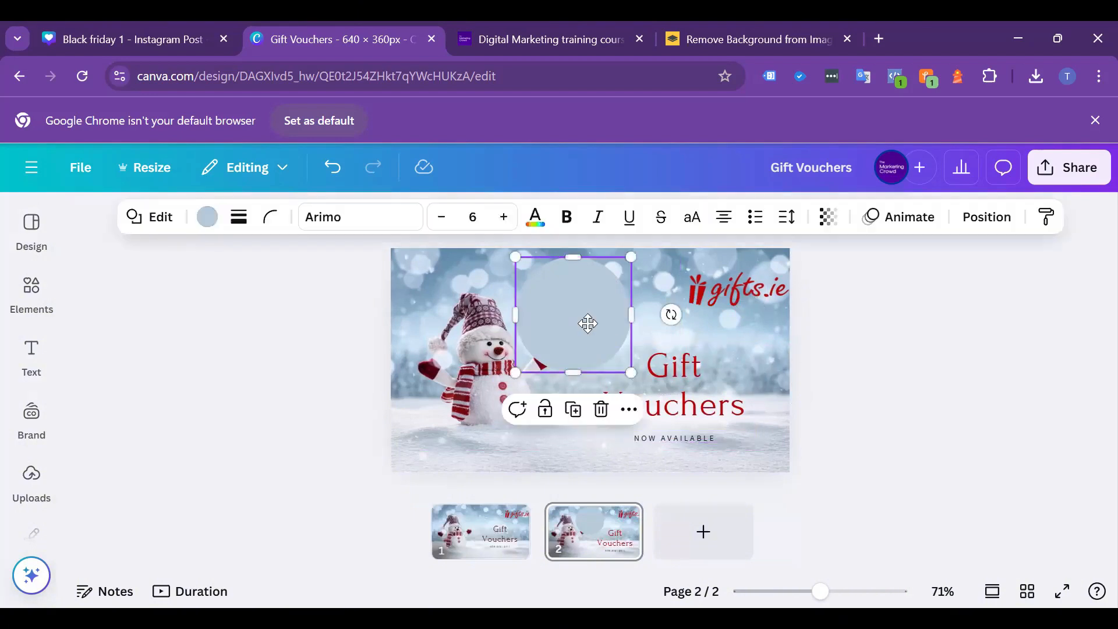
pyautogui.moveTo(588, 323); pyautogui.dragTo(676, 418)
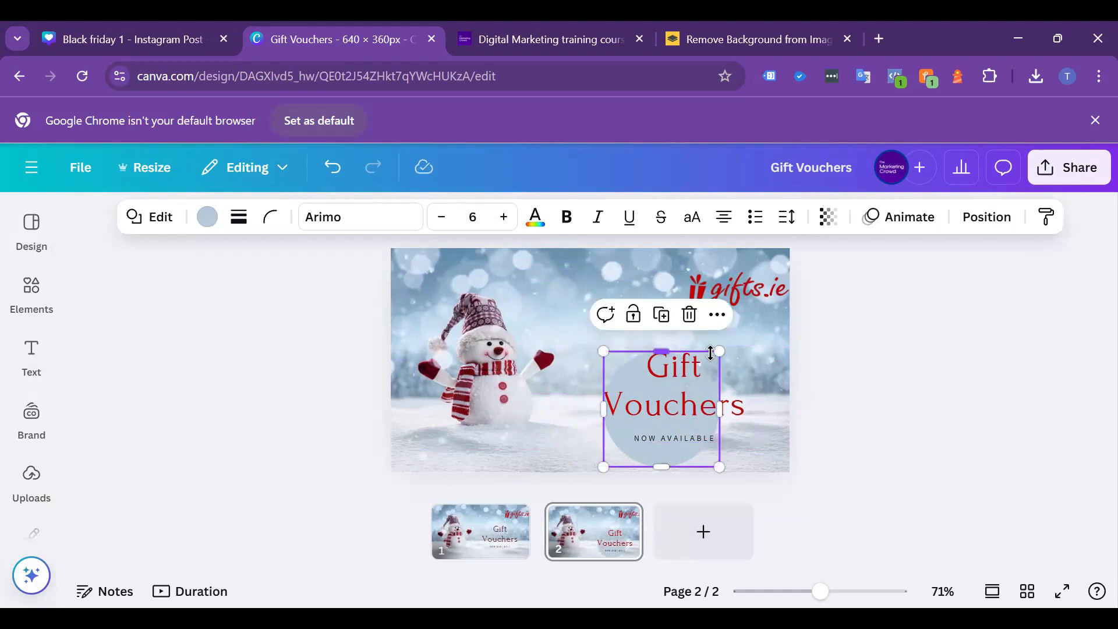
pyautogui.moveTo(720, 351); pyautogui.dragTo(751, 319)
pyautogui.click(963, 404)
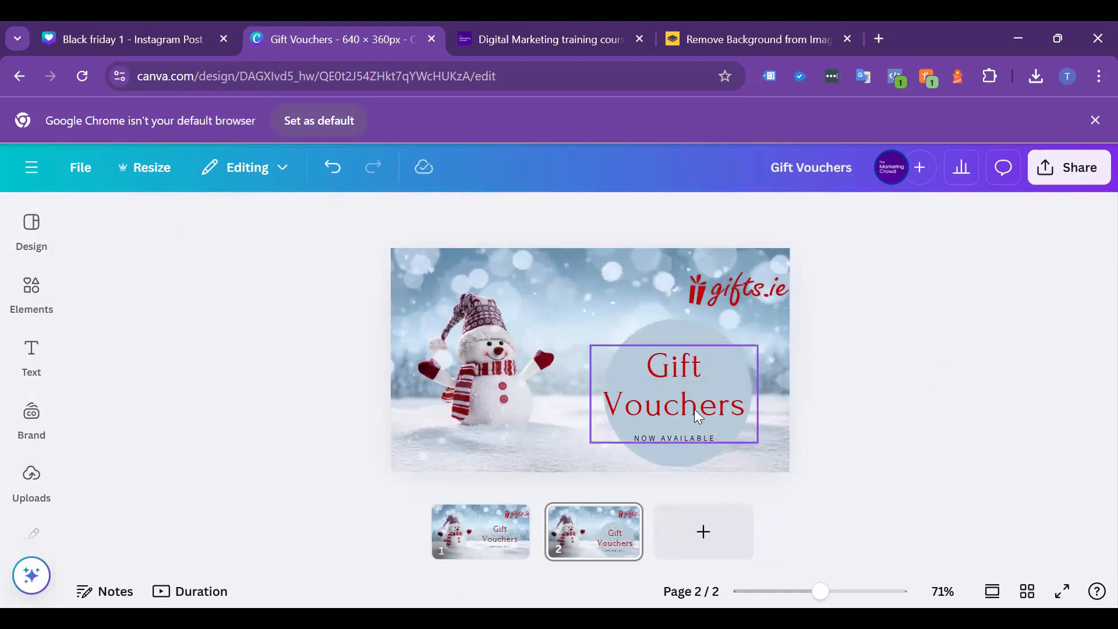
# - Nudge the Gift Vouchers text right to centre it on the circle and shift the gifts.ie logo slightly up
pyautogui.moveTo(694, 406)
pyautogui.mouseDown()
pyautogui.moveTo(694, 395)
pyautogui.moveTo(701, 407)
pyautogui.mouseUp()
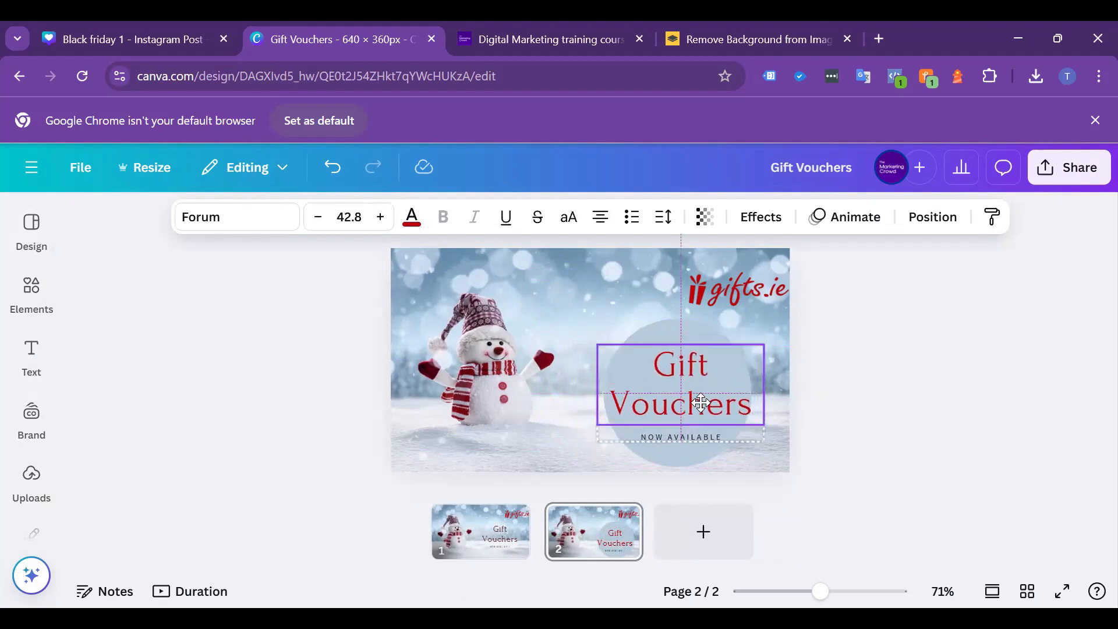
pyautogui.click(778, 287)
pyautogui.moveTo(778, 288); pyautogui.dragTo(780, 277)
pyautogui.click(915, 370)
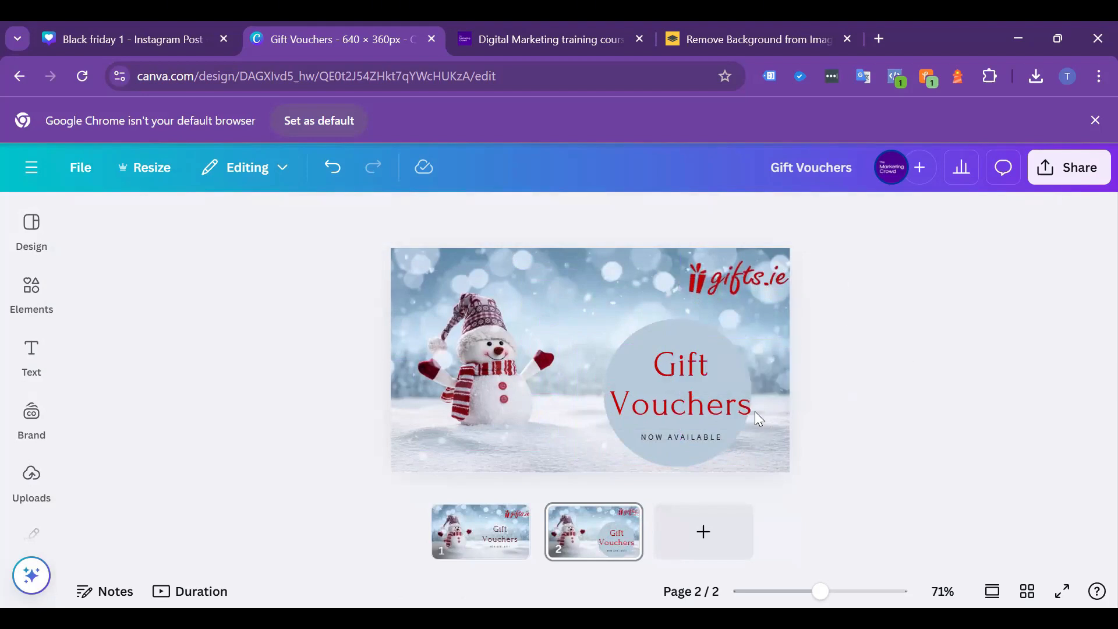
# - Shrink the Gift Vouchers text group to a heading size of 39.5 and centre it within the circle
pyautogui.click(738, 414)
pyautogui.moveTo(765, 445); pyautogui.dragTo(752, 434)
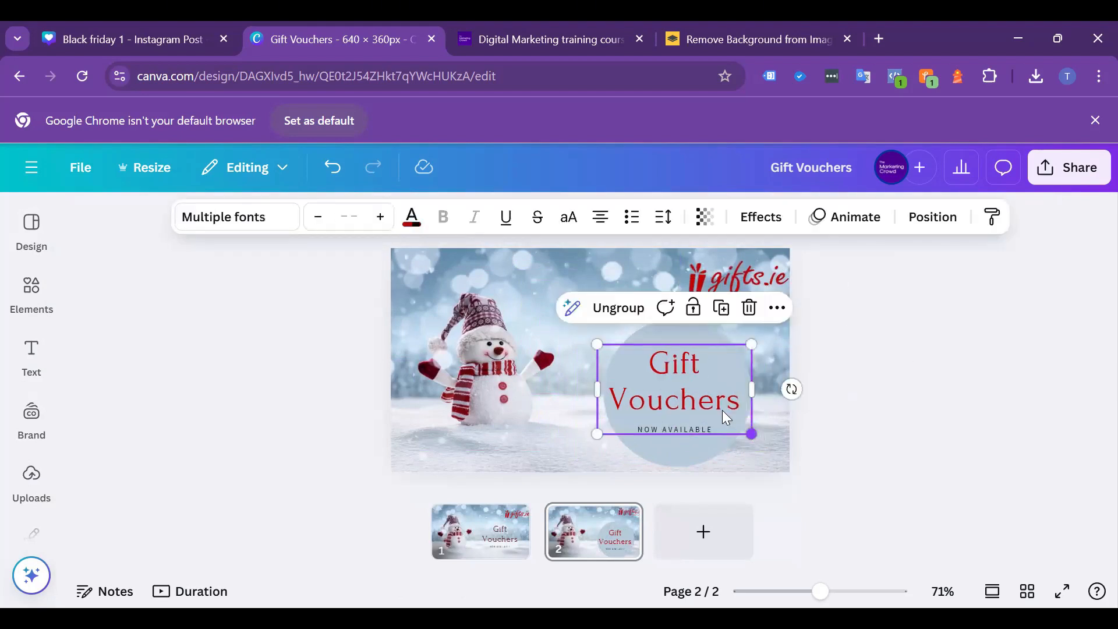
pyautogui.moveTo(696, 390); pyautogui.dragTo(699, 392)
pyautogui.click(478, 532)
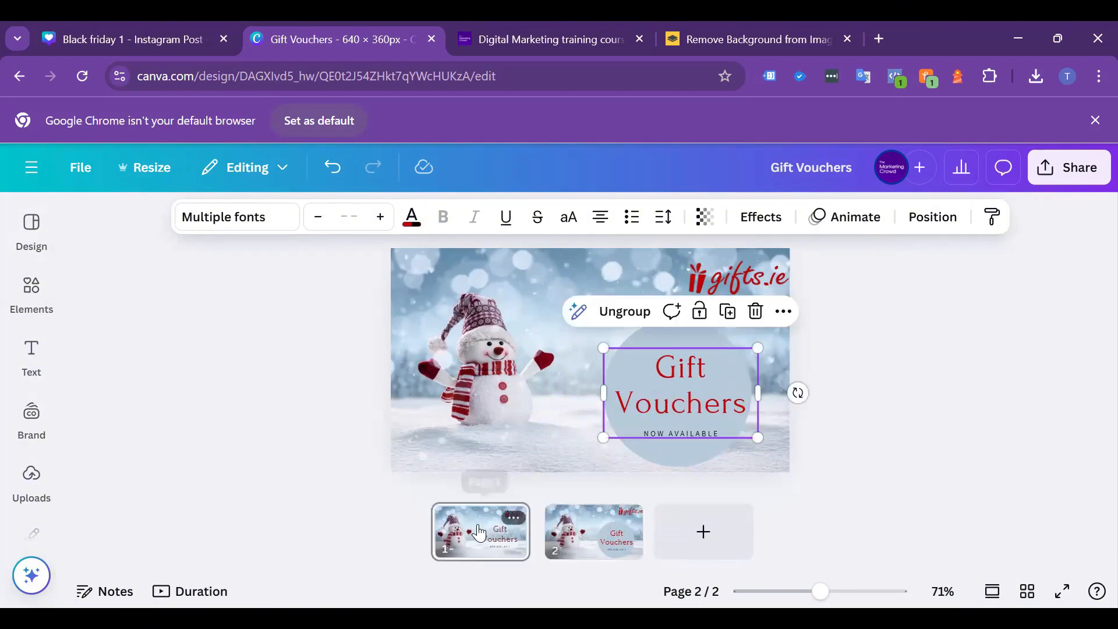
pyautogui.click(593, 531)
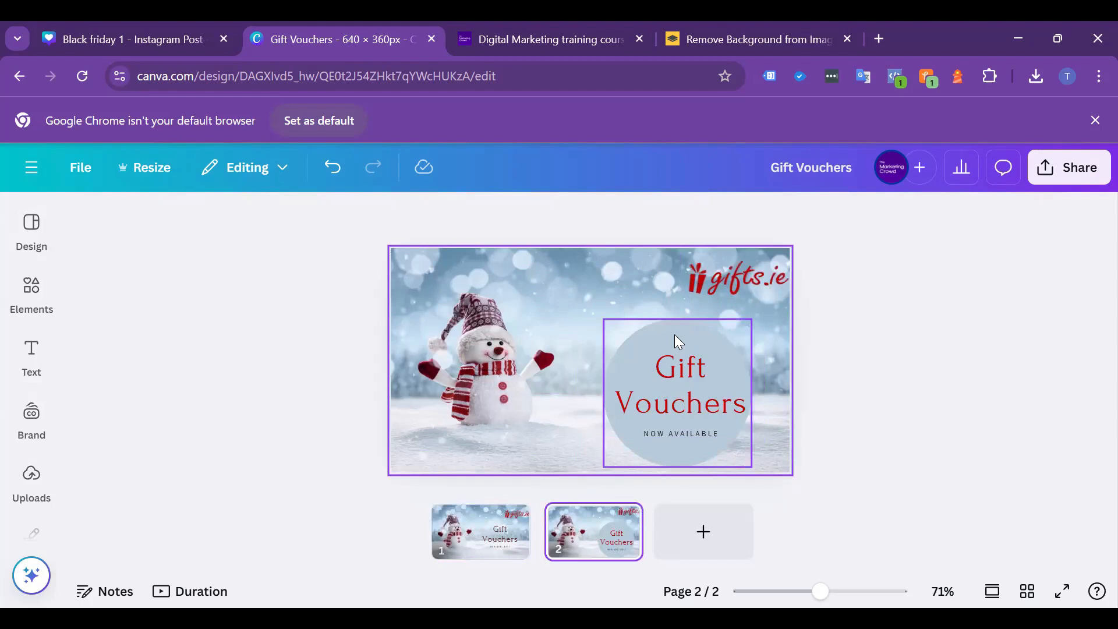
pyautogui.click(678, 376)
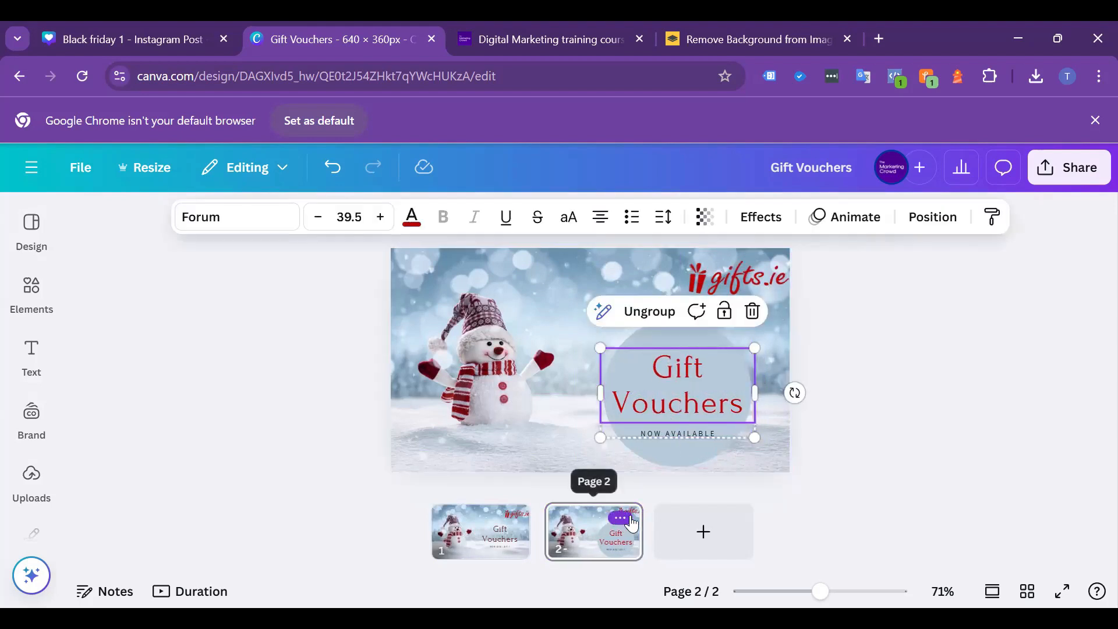
# - Duplicate page 2, make the circle on the copy more transparent, and return to page 2 to compare
pyautogui.click(629, 517)
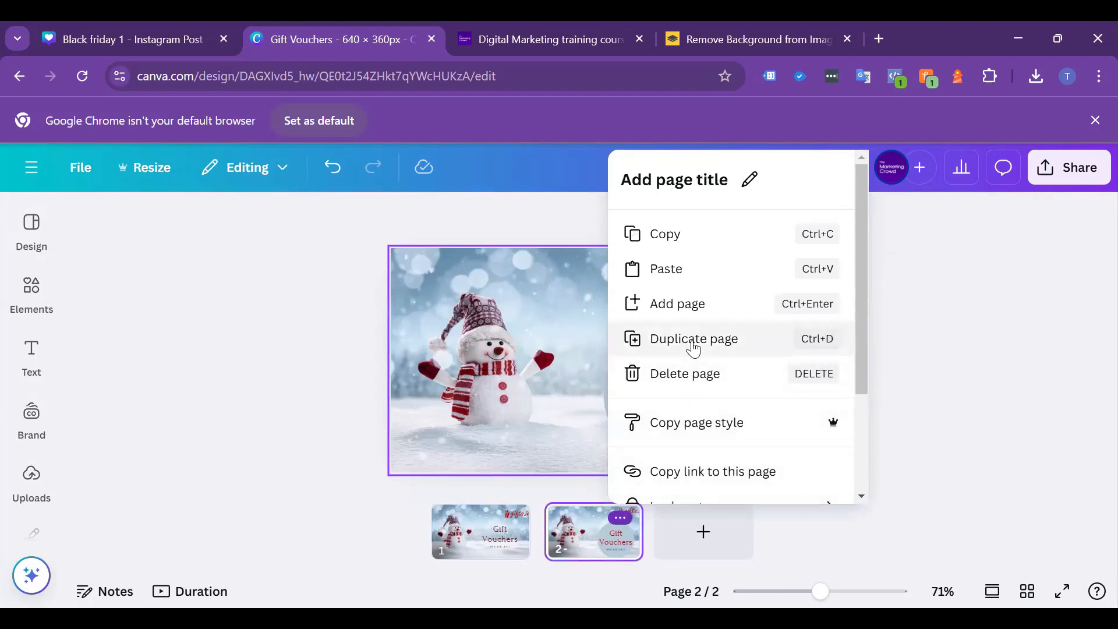
pyautogui.click(696, 338)
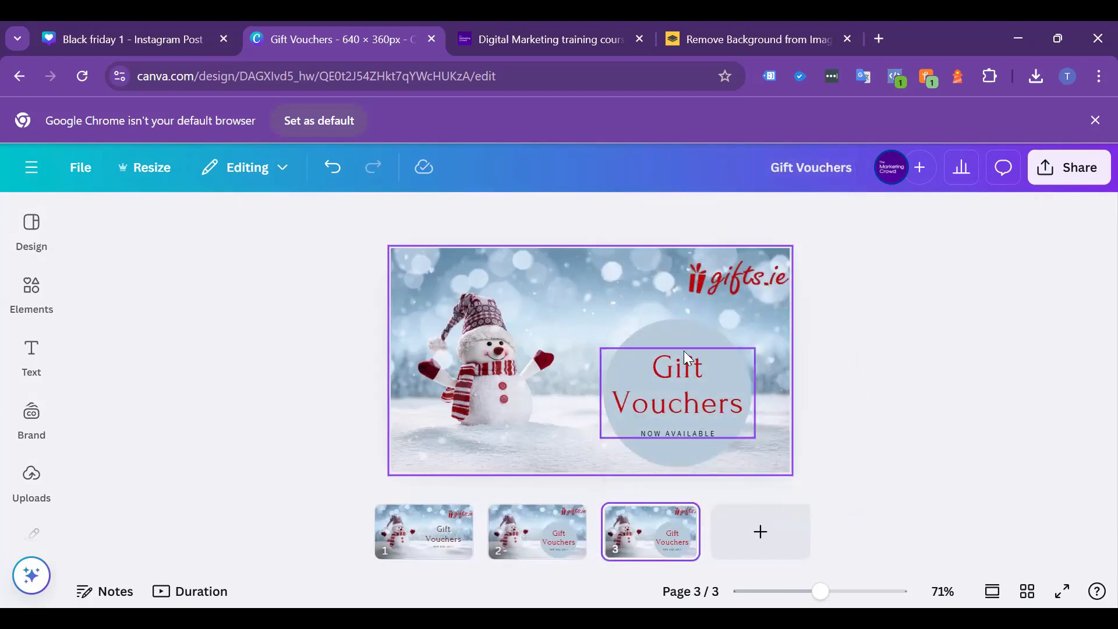
pyautogui.click(657, 333)
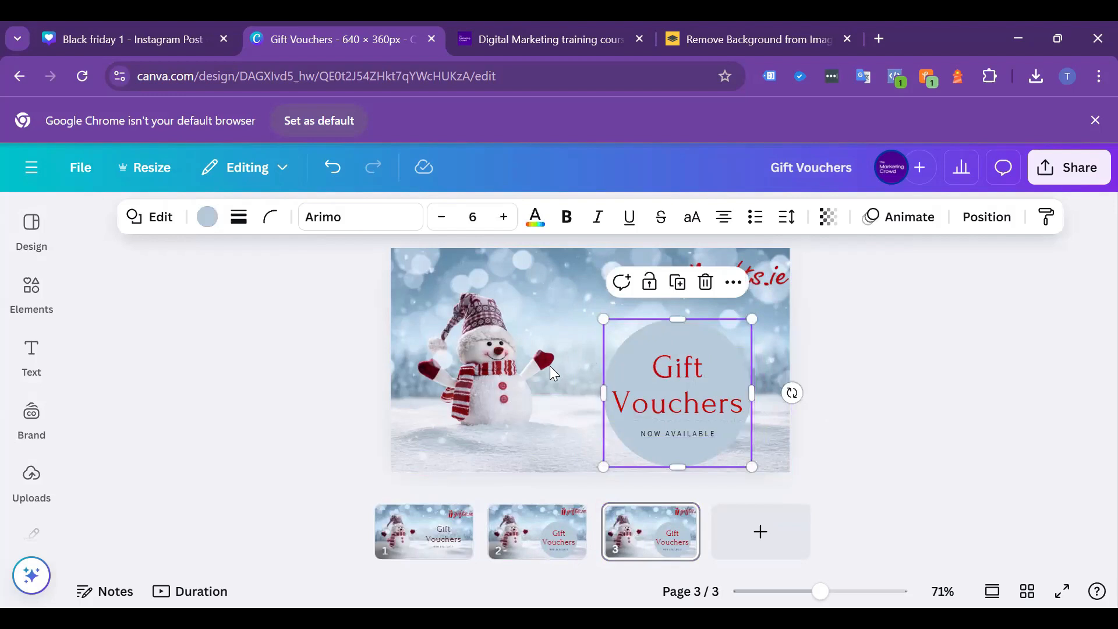
pyautogui.click(687, 333)
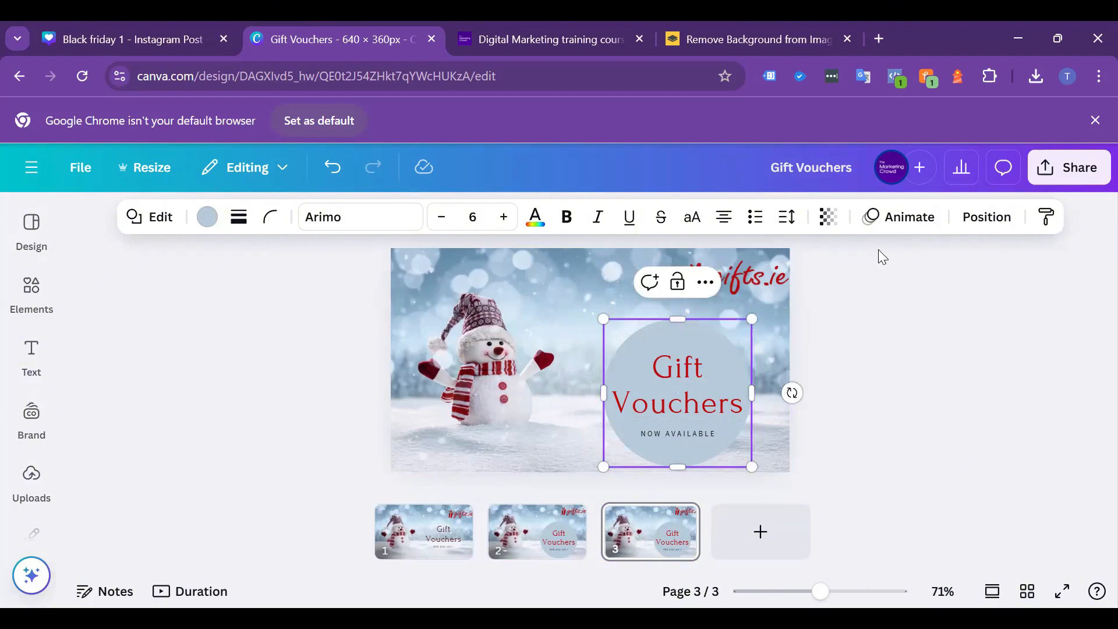
pyautogui.click(830, 220)
pyautogui.moveTo(867, 298); pyautogui.dragTo(806, 288)
pyautogui.click(916, 353)
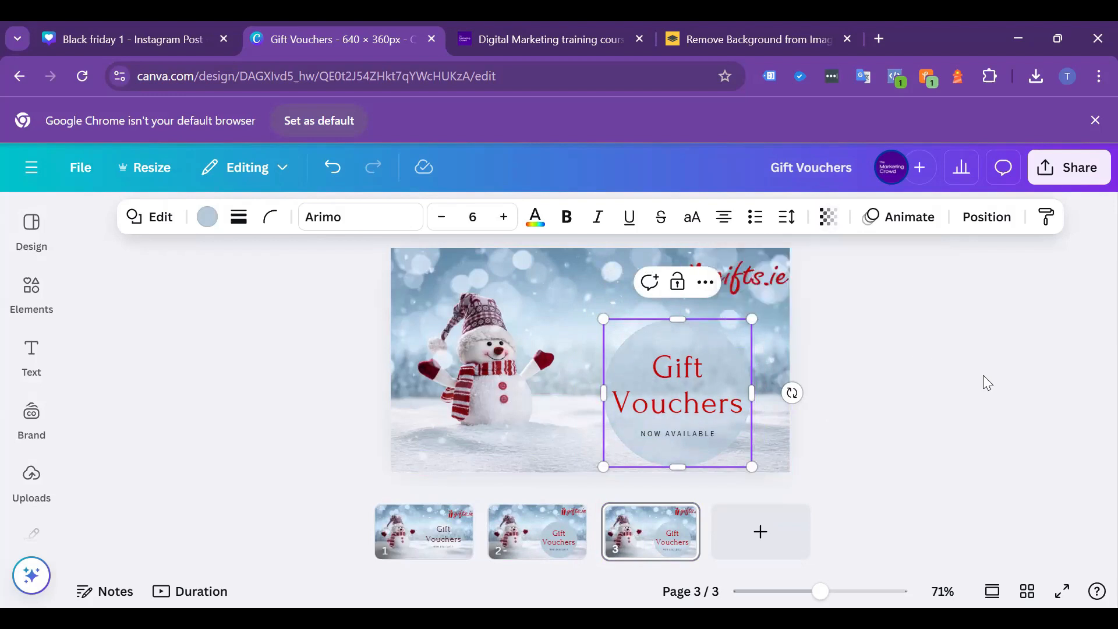
pyautogui.click(983, 376)
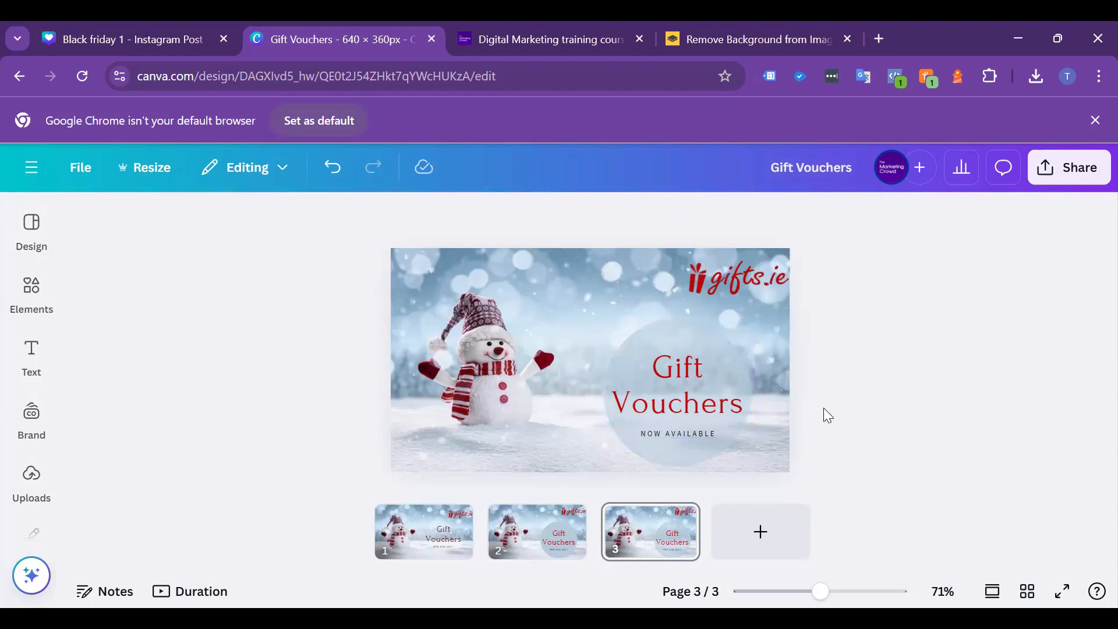
pyautogui.click(526, 540)
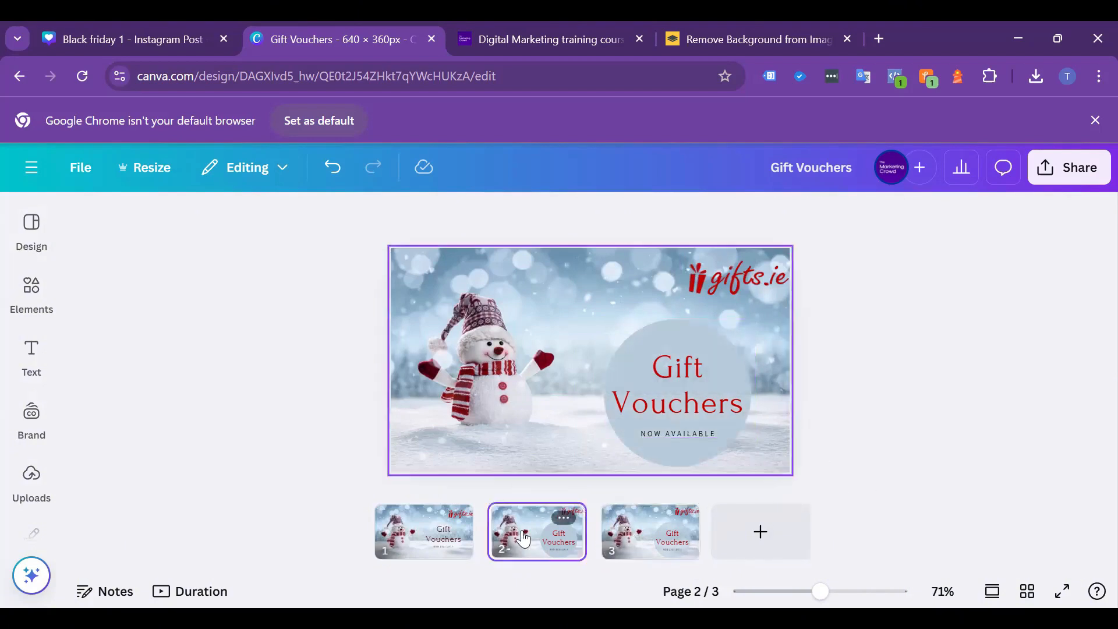
# - Delete the page without a circle and the page with the more opaque circle, keeping only the version with the most transparent circle
pyautogui.click(446, 546)
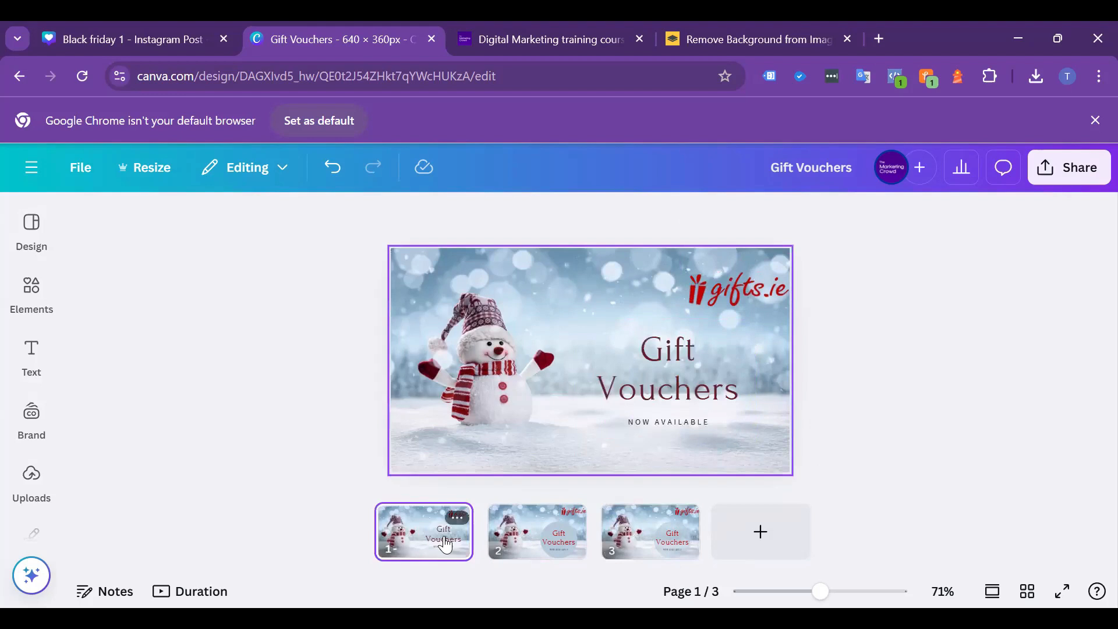
pyautogui.click(457, 518)
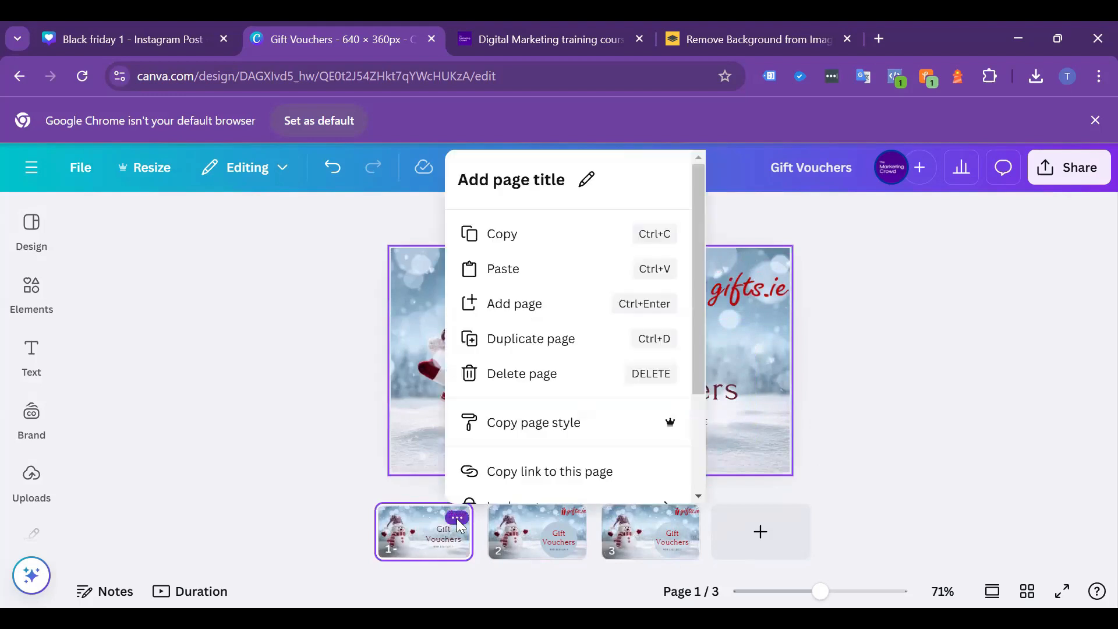
pyautogui.scroll(-3, 497, 461)
pyautogui.scroll(2, 556, 315)
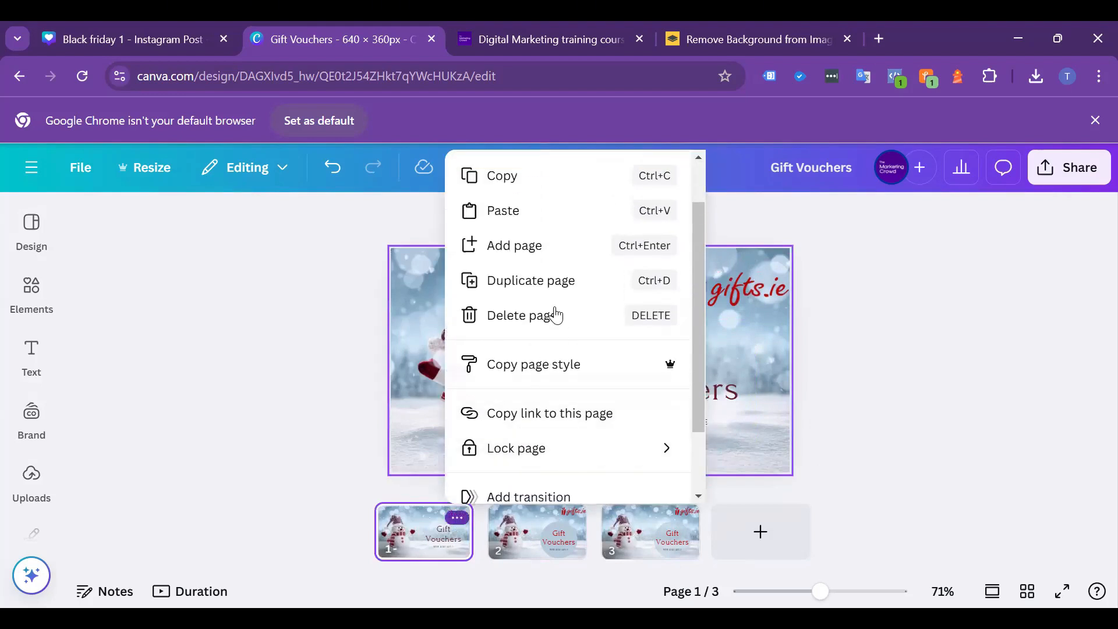
pyautogui.click(543, 318)
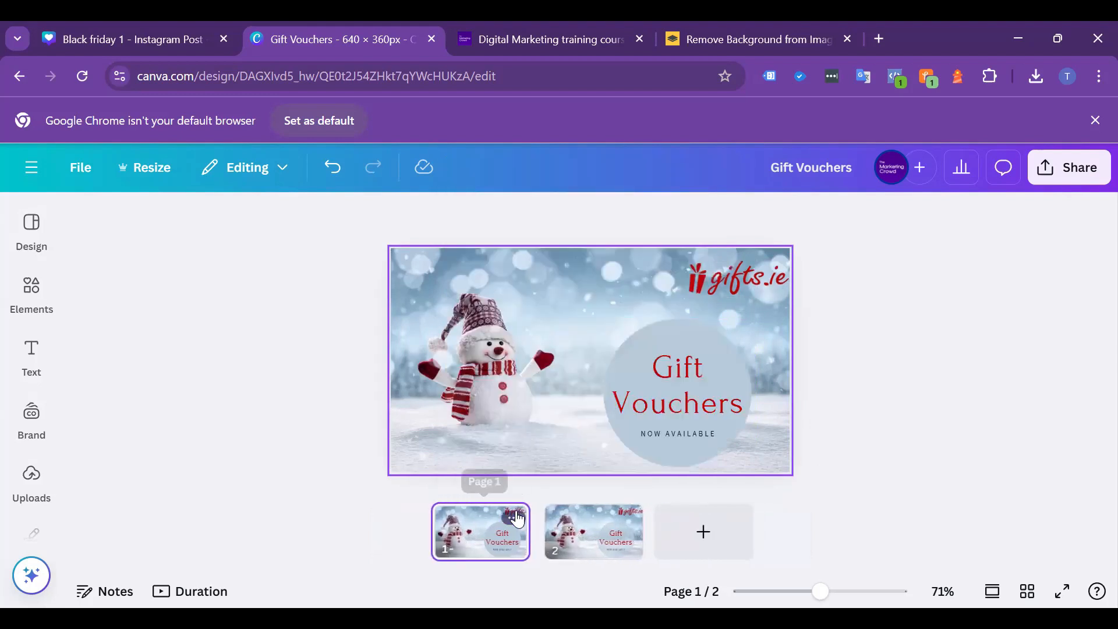
pyautogui.click(513, 518)
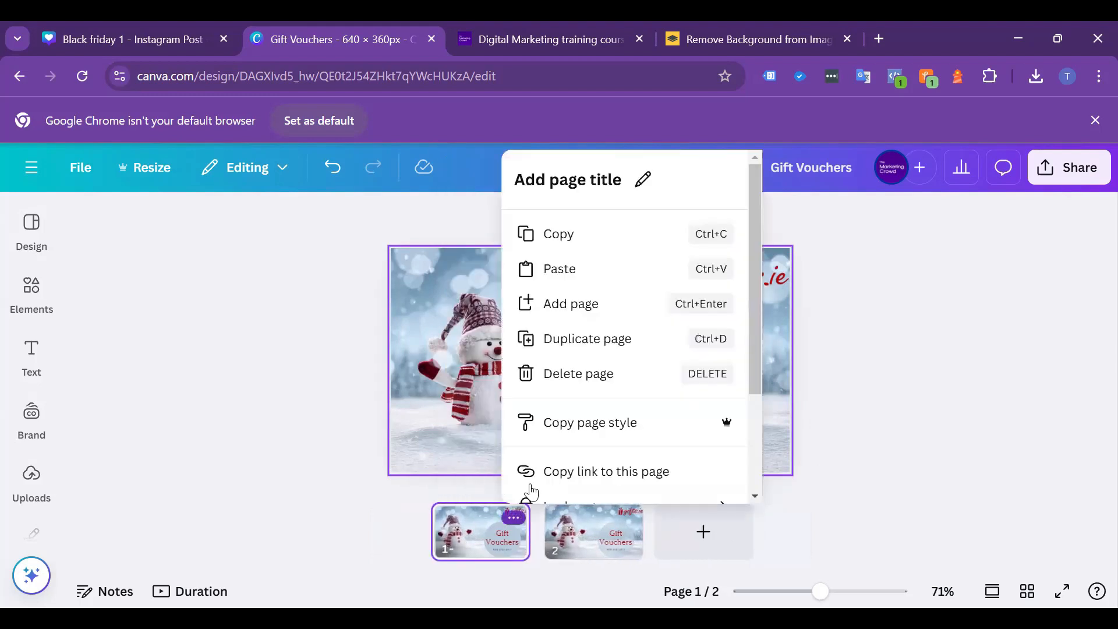
pyautogui.click(579, 378)
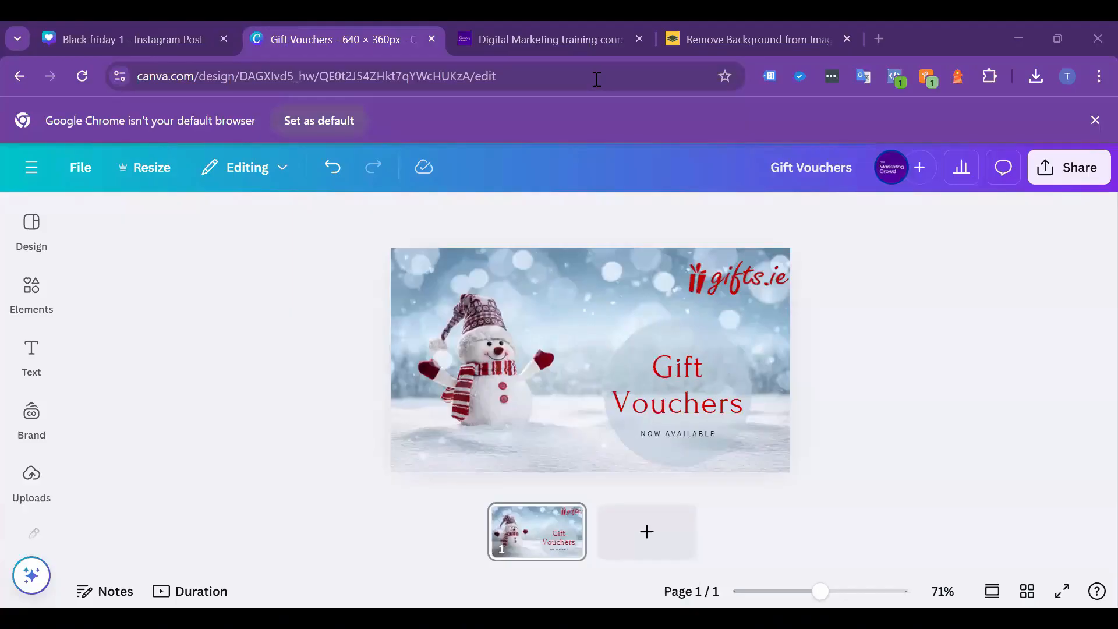
# - Open the Photos app, add the purple-toned snowman photo to the banner and delete it again
pyautogui.click(39, 382)
pyautogui.scroll(-2, 42, 434)
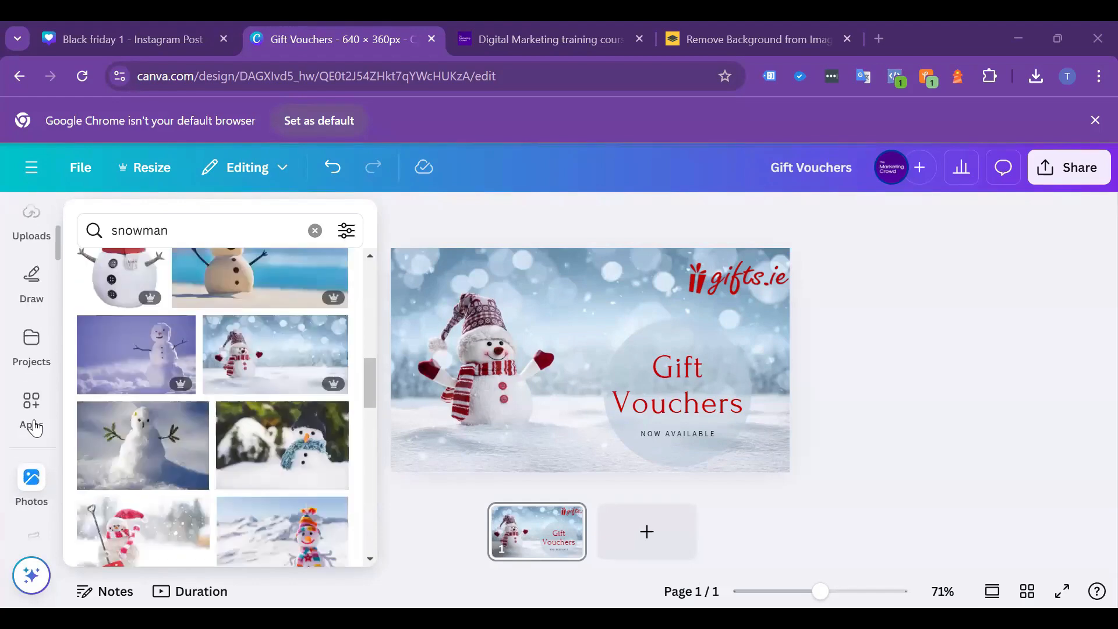
pyautogui.click(35, 426)
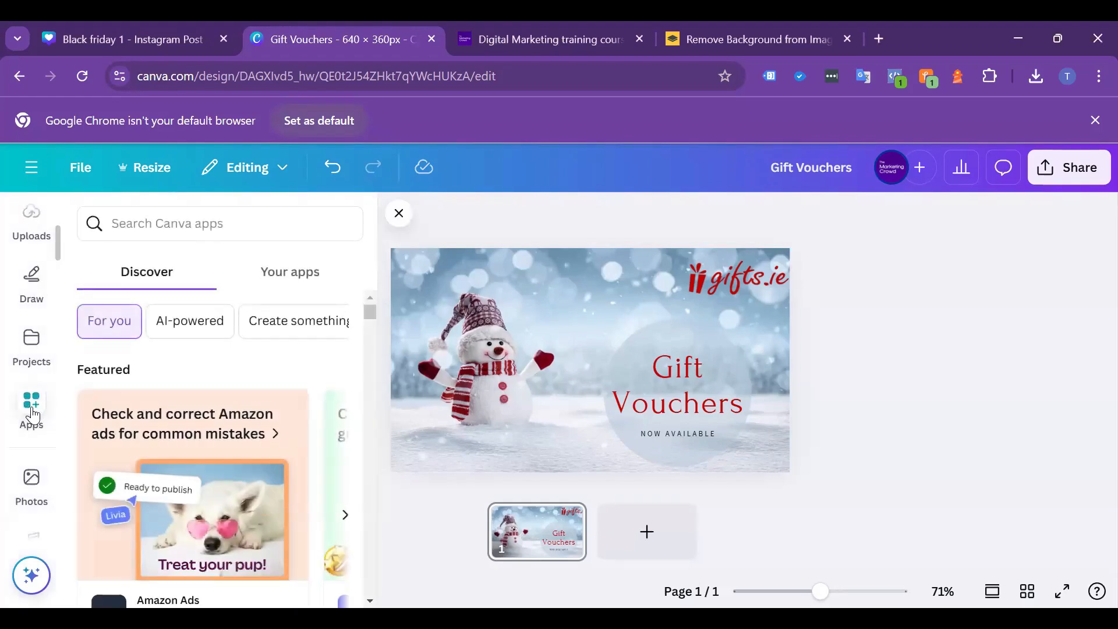
pyautogui.scroll(-5, 227, 373)
pyautogui.scroll(-4, 235, 379)
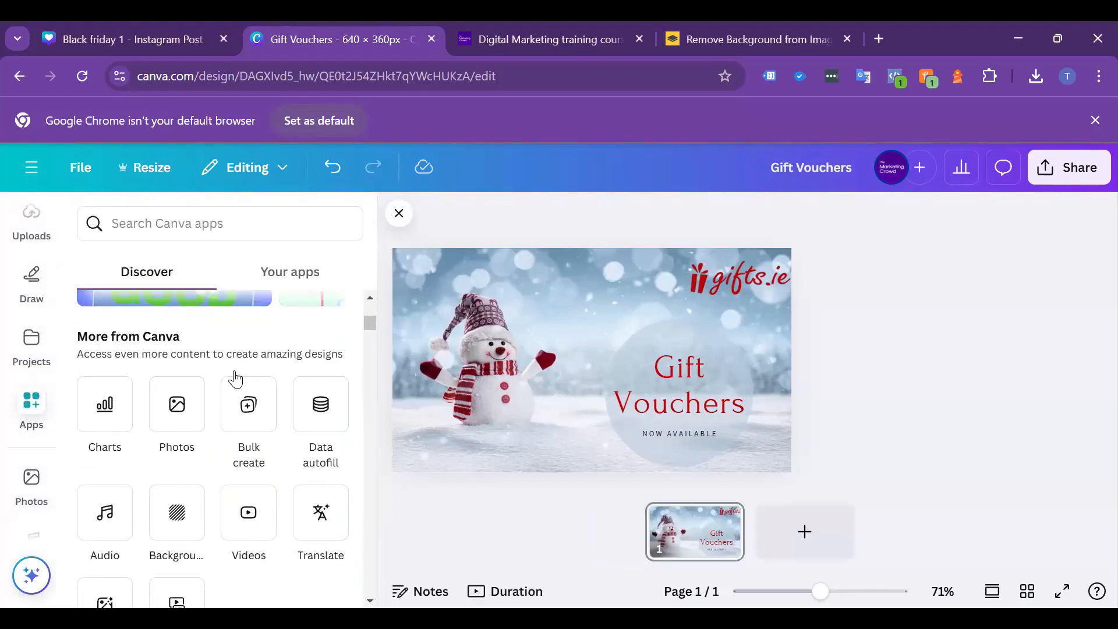
pyautogui.click(171, 417)
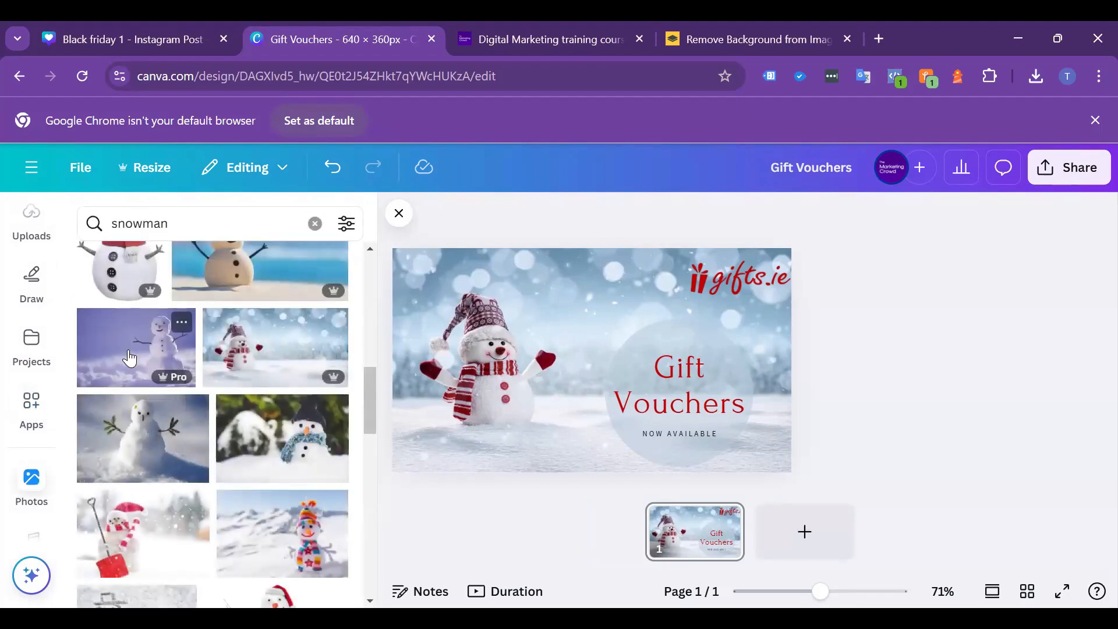
pyautogui.click(129, 358)
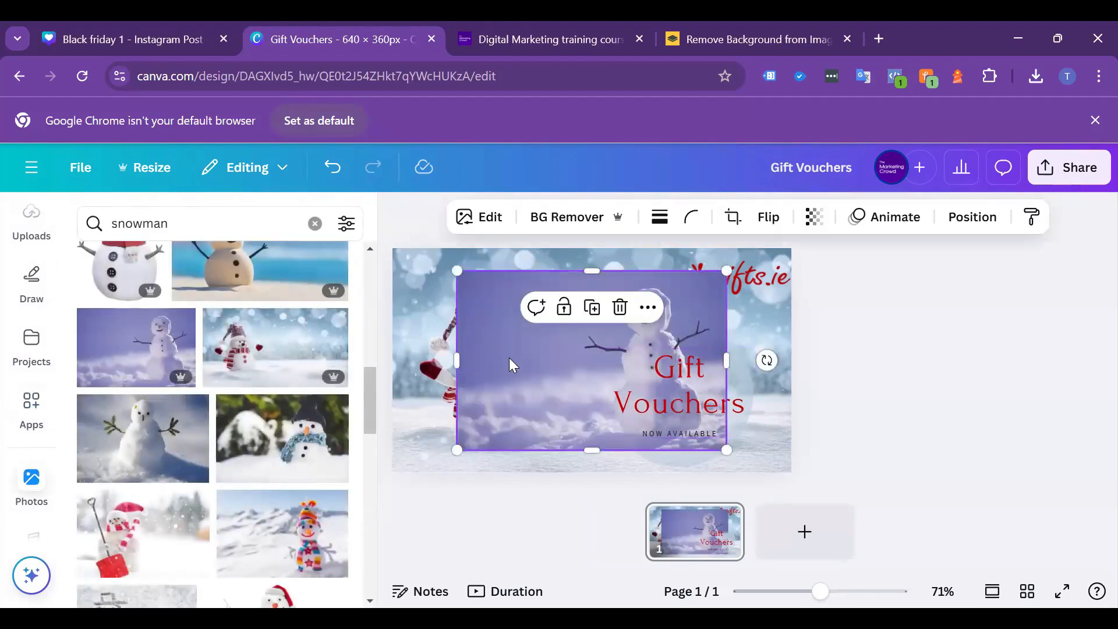
pyautogui.press('Delete')
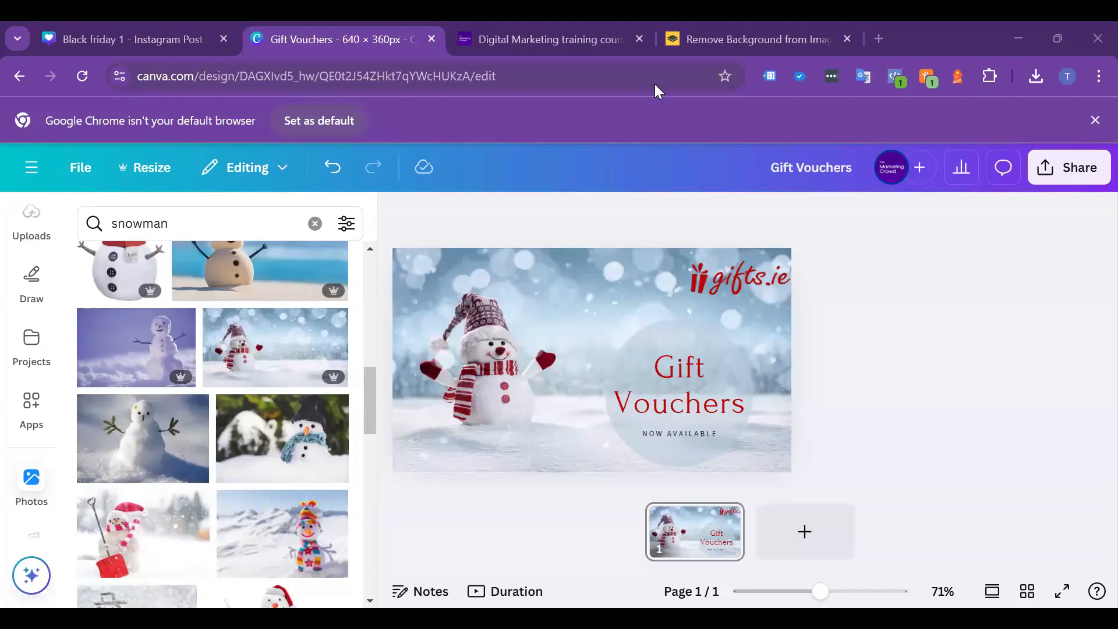
# - Go to the canva.com home page and create a new blank Instagram Post (Square) design
pyautogui.click(654, 84)
pyautogui.write('canva.com')
pyautogui.press('Return')
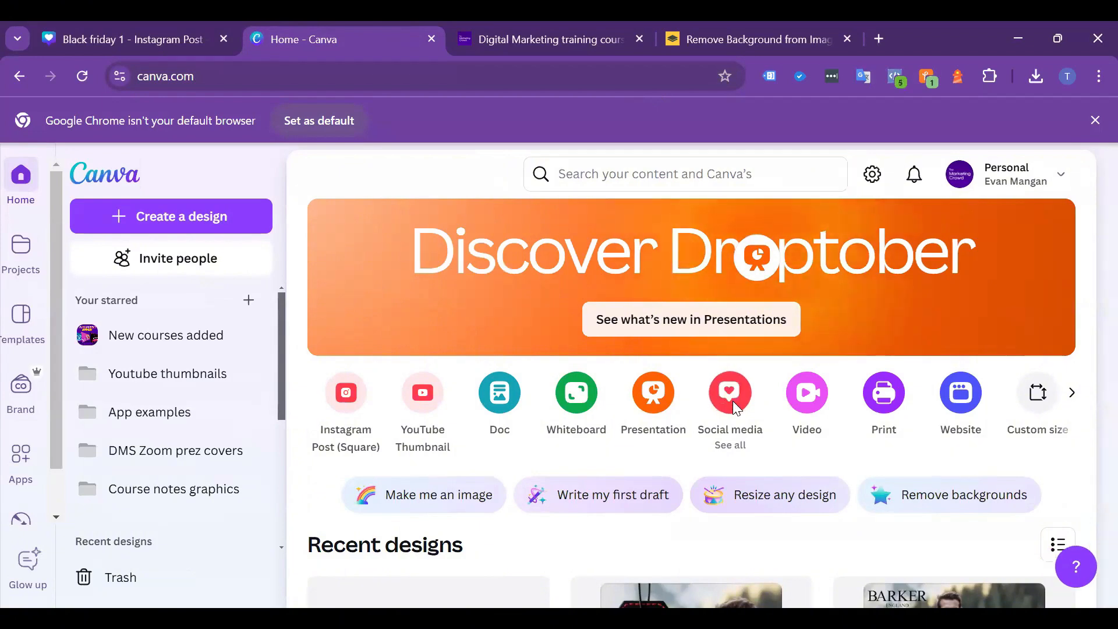
pyautogui.click(733, 402)
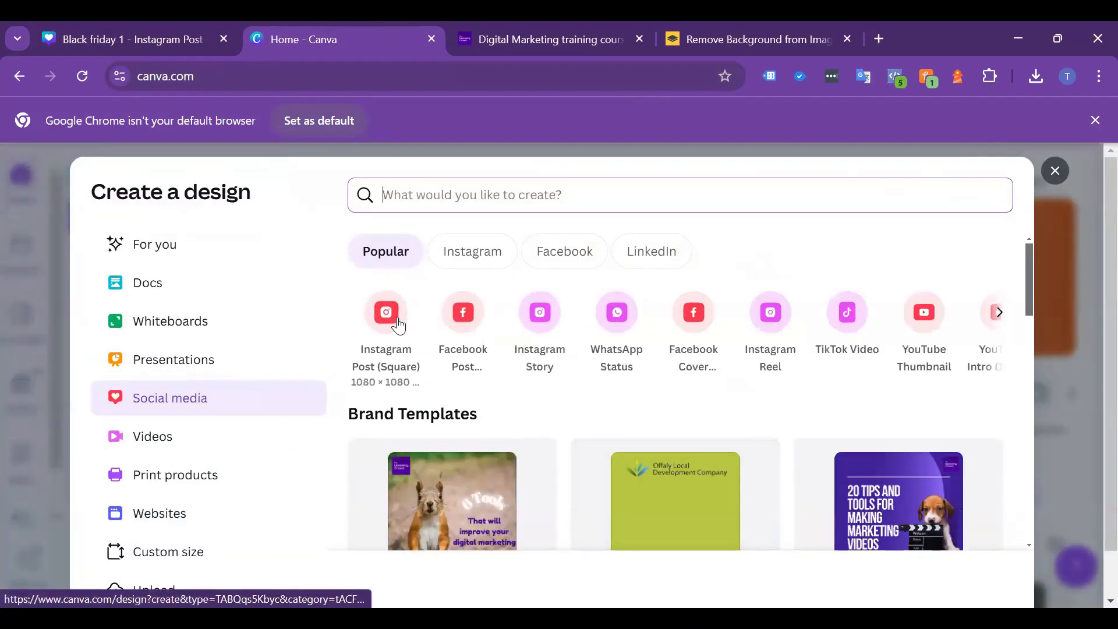
pyautogui.click(378, 322)
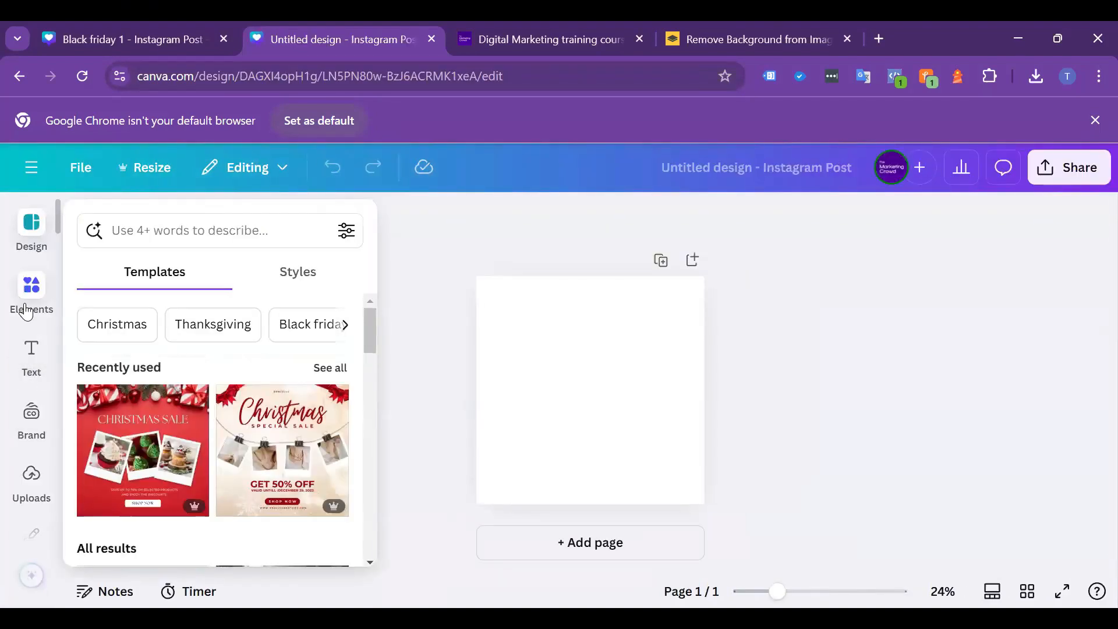
# - Upload the peacoat-mens-jacket image, add it to the page and set it as the background
pyautogui.click(31, 482)
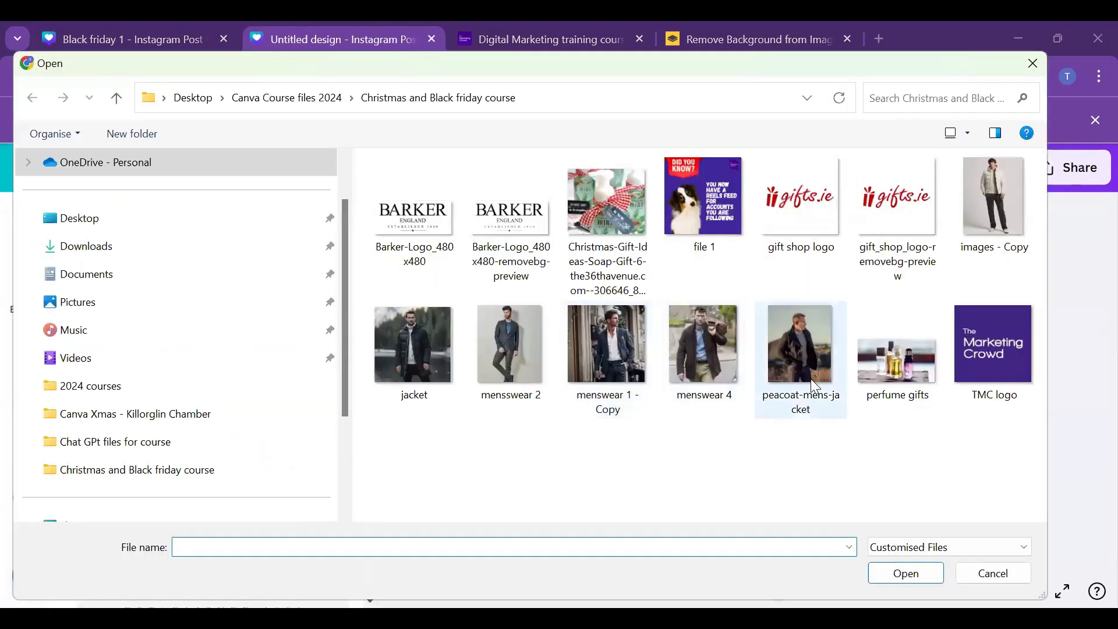
pyautogui.click(805, 361)
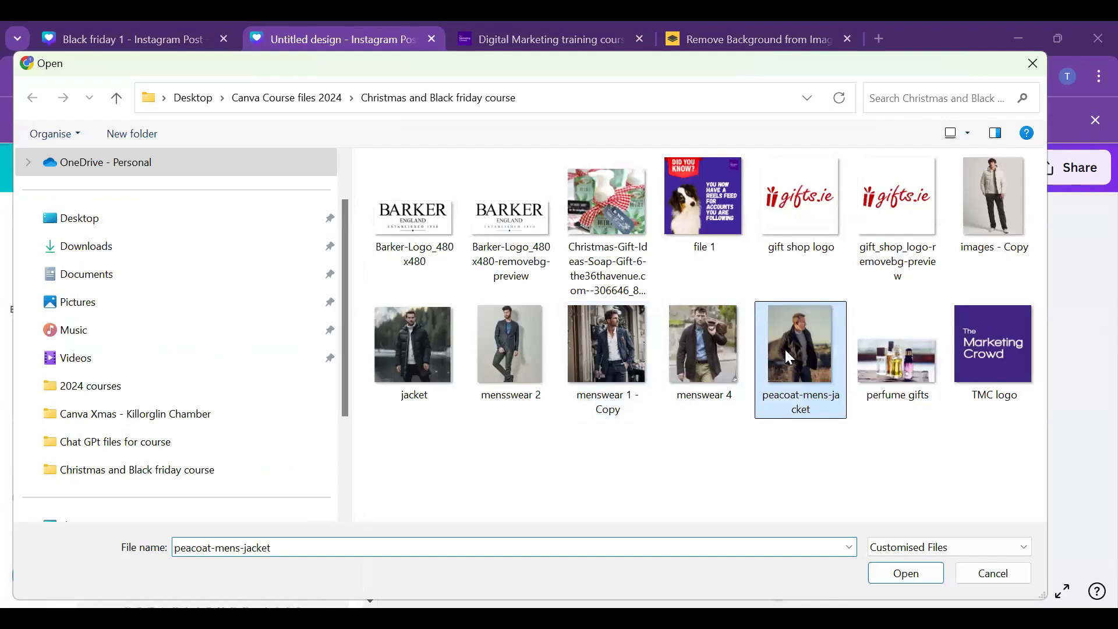
pyautogui.doubleClick(786, 354)
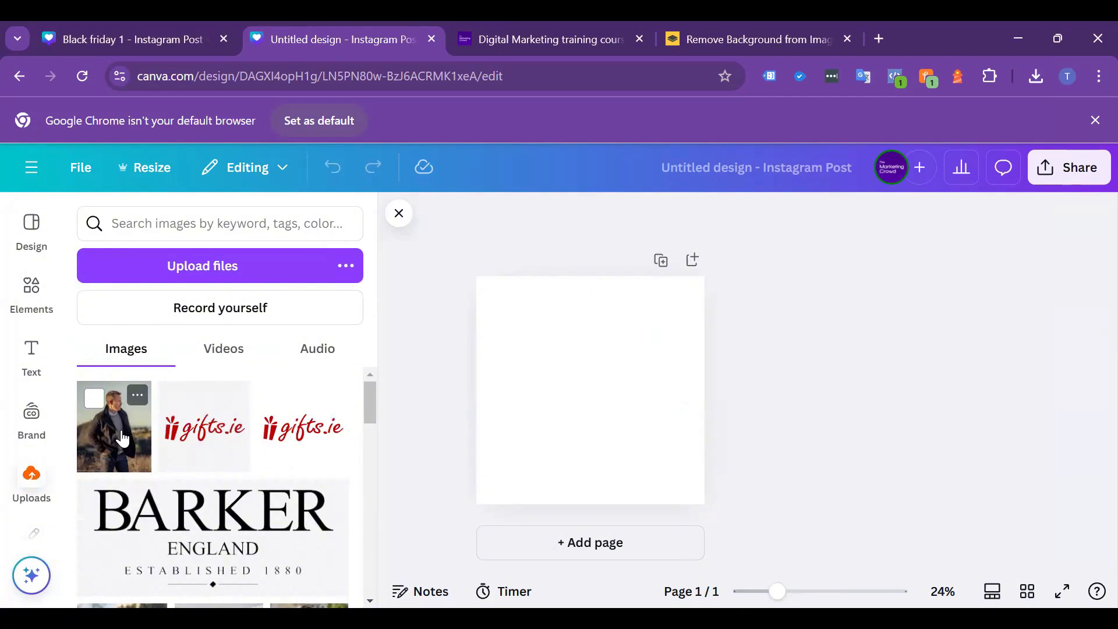
pyautogui.click(122, 438)
pyautogui.rightClick(556, 404)
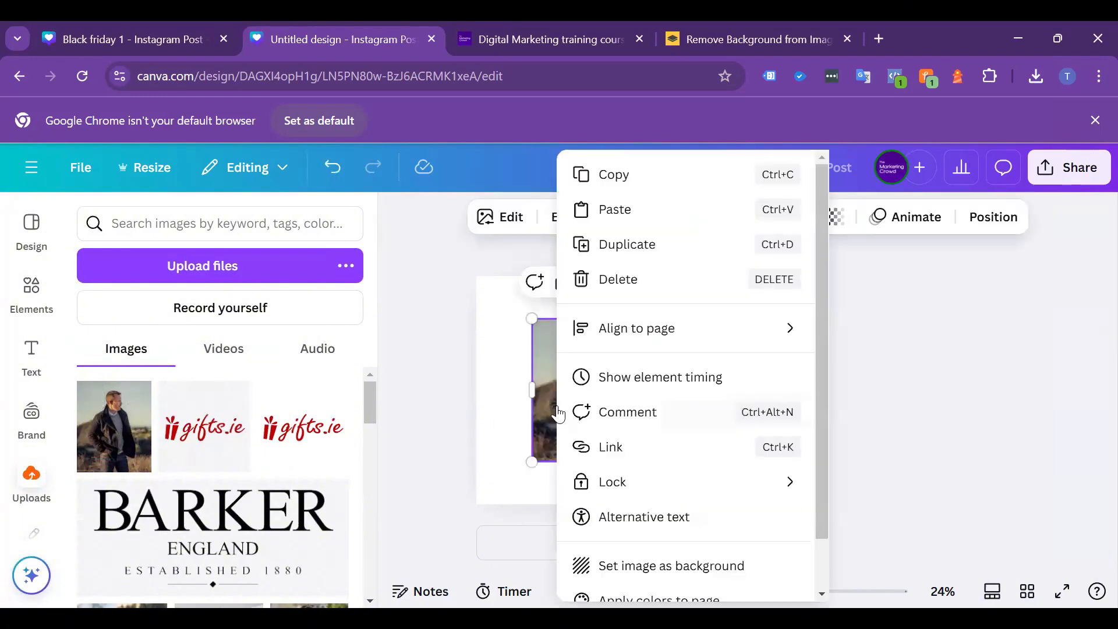
pyautogui.click(666, 566)
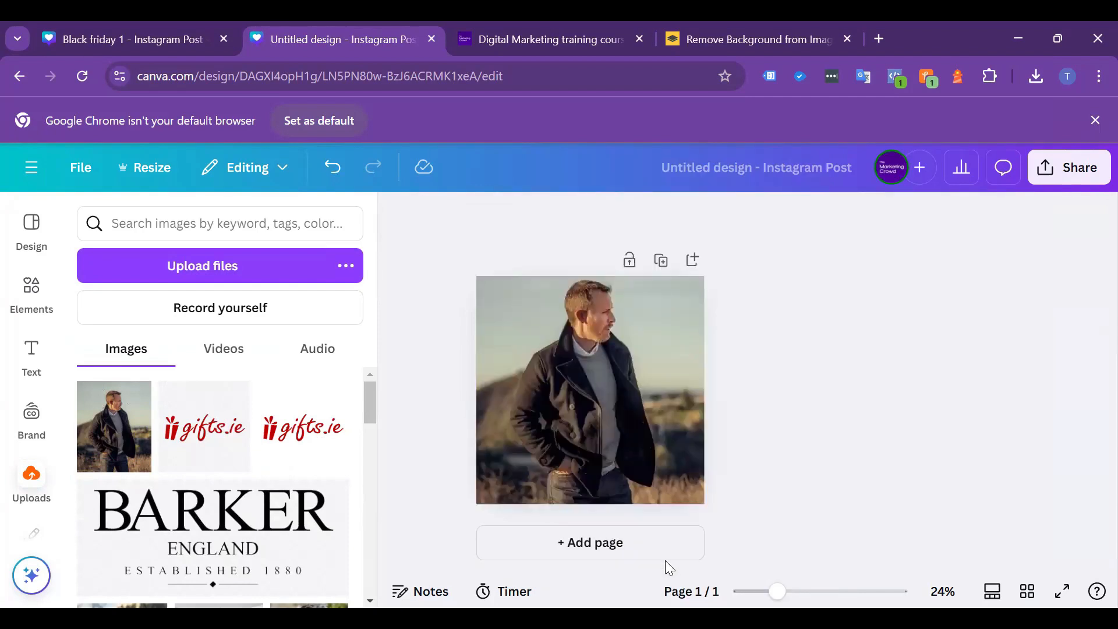
# - Reposition the background photo slightly lower within its crop to leave more space above the man's head
pyautogui.doubleClick(614, 361)
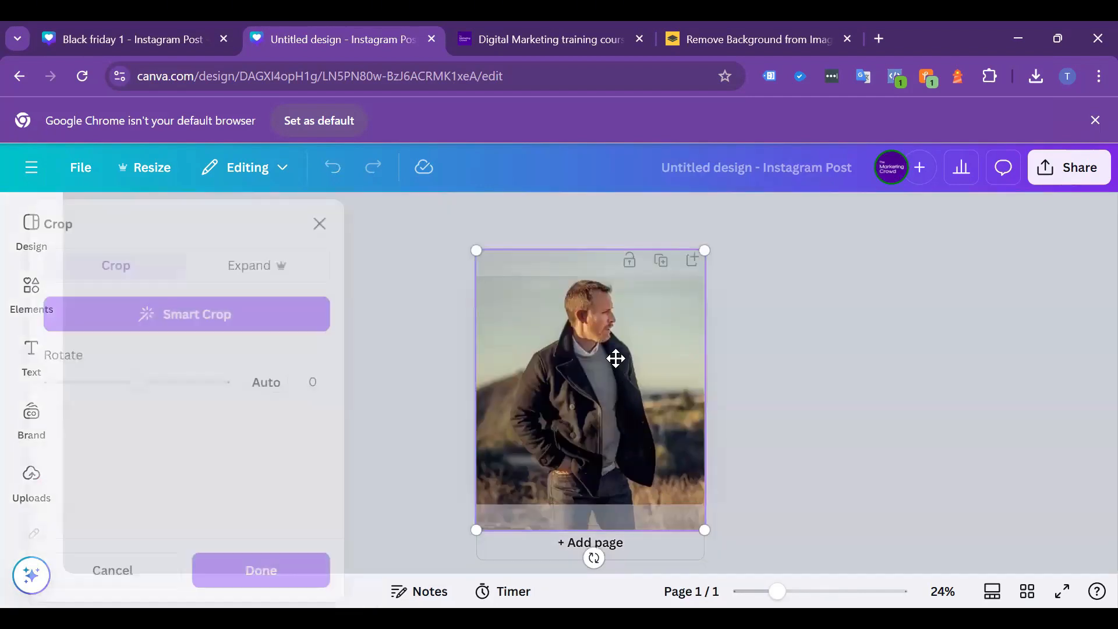
pyautogui.moveTo(613, 366); pyautogui.dragTo(613, 379)
pyautogui.click(295, 573)
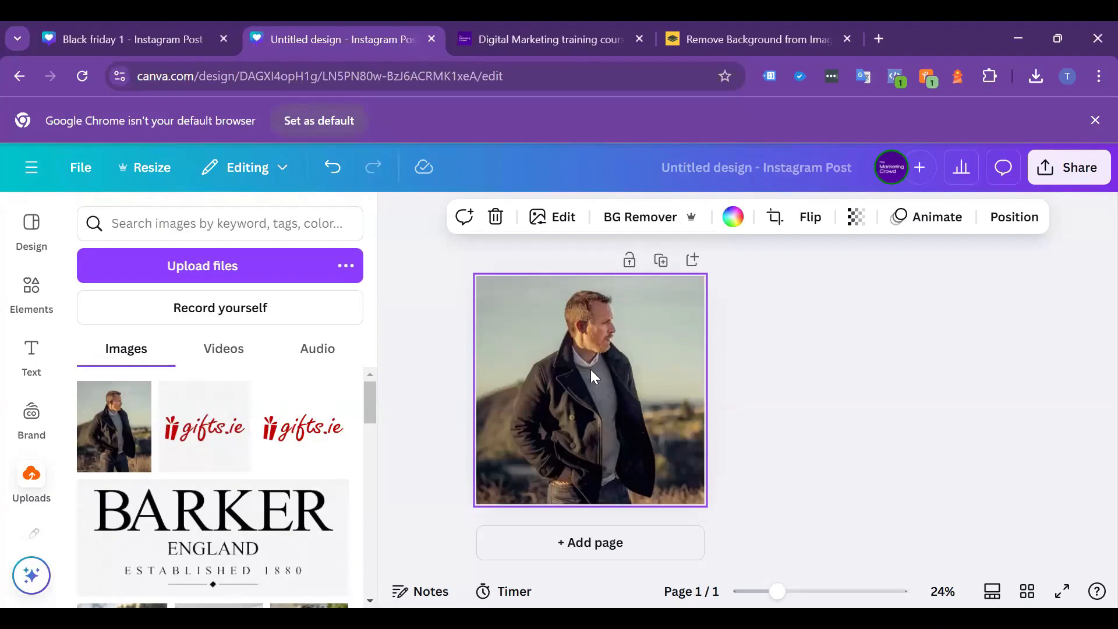
pyautogui.click(560, 218)
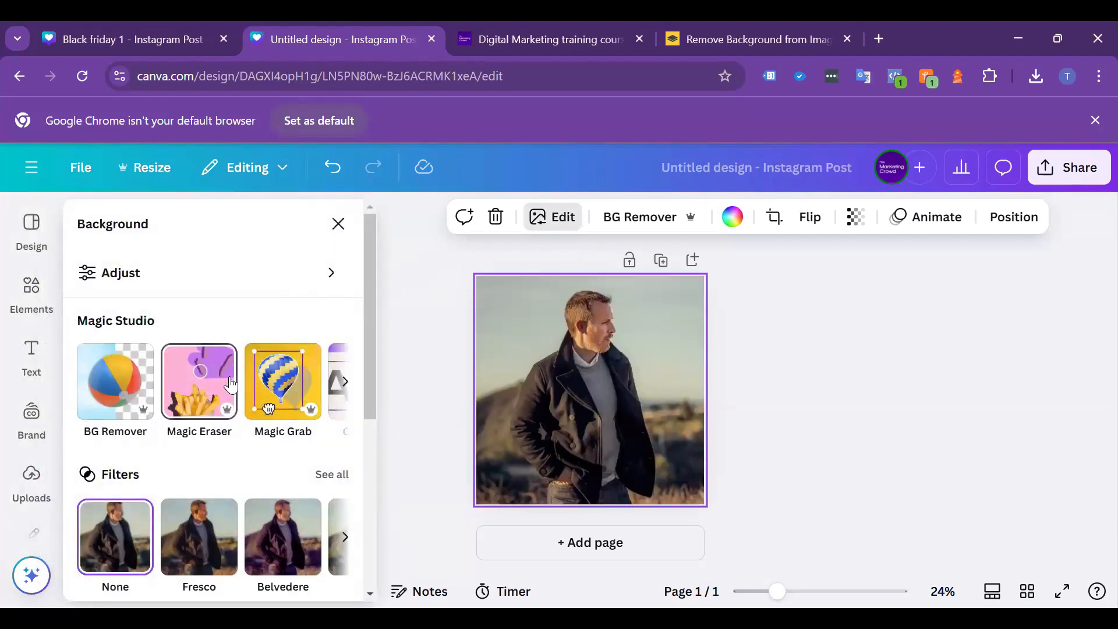
pyautogui.click(267, 406)
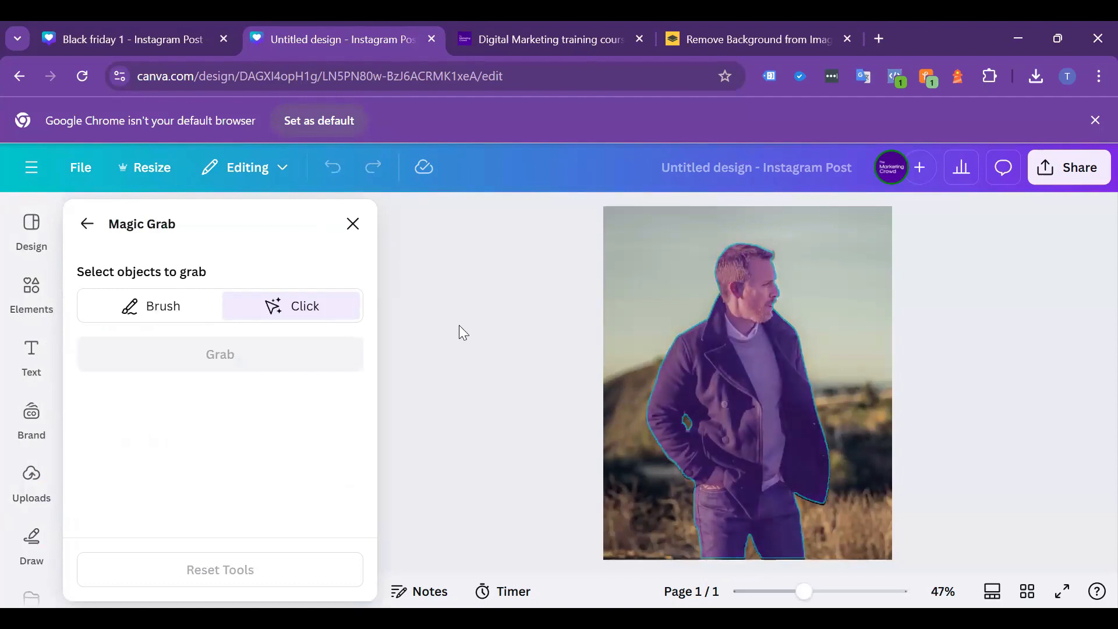
pyautogui.click(352, 224)
pyautogui.click(874, 408)
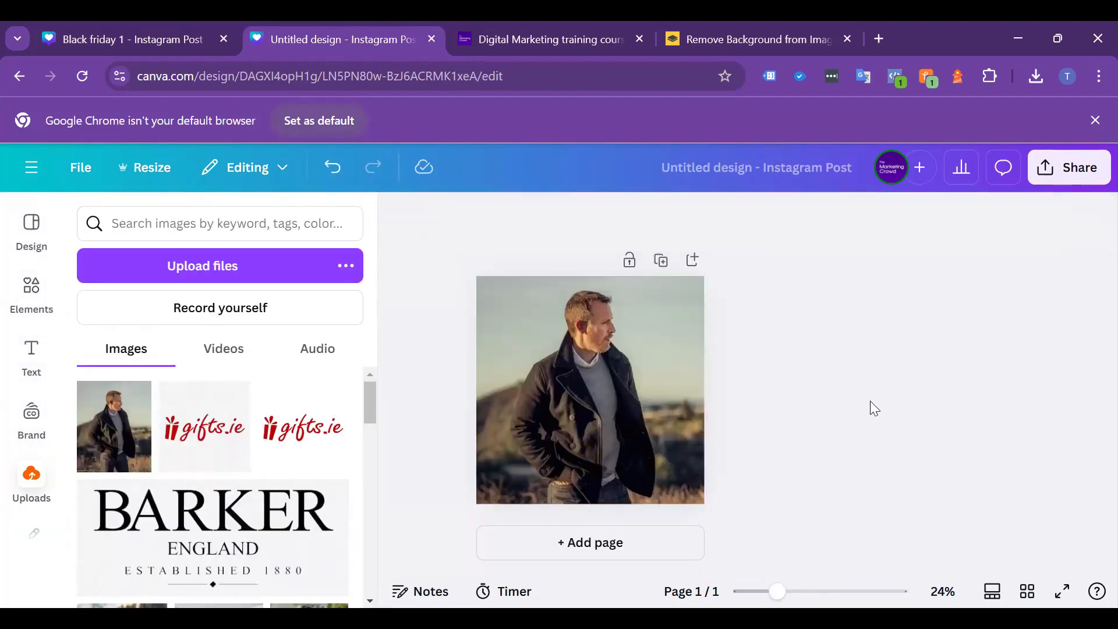
pyautogui.moveTo(615, 366); pyautogui.dragTo(664, 395)
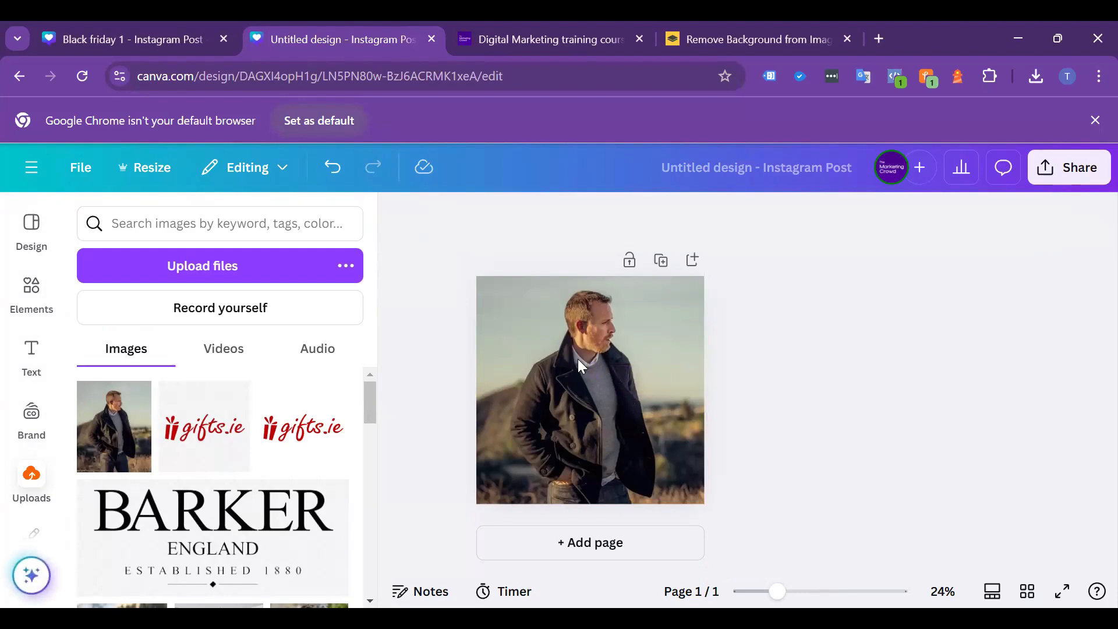
pyautogui.moveTo(534, 431); pyautogui.dragTo(664, 353)
pyautogui.moveTo(607, 303); pyautogui.dragTo(575, 353)
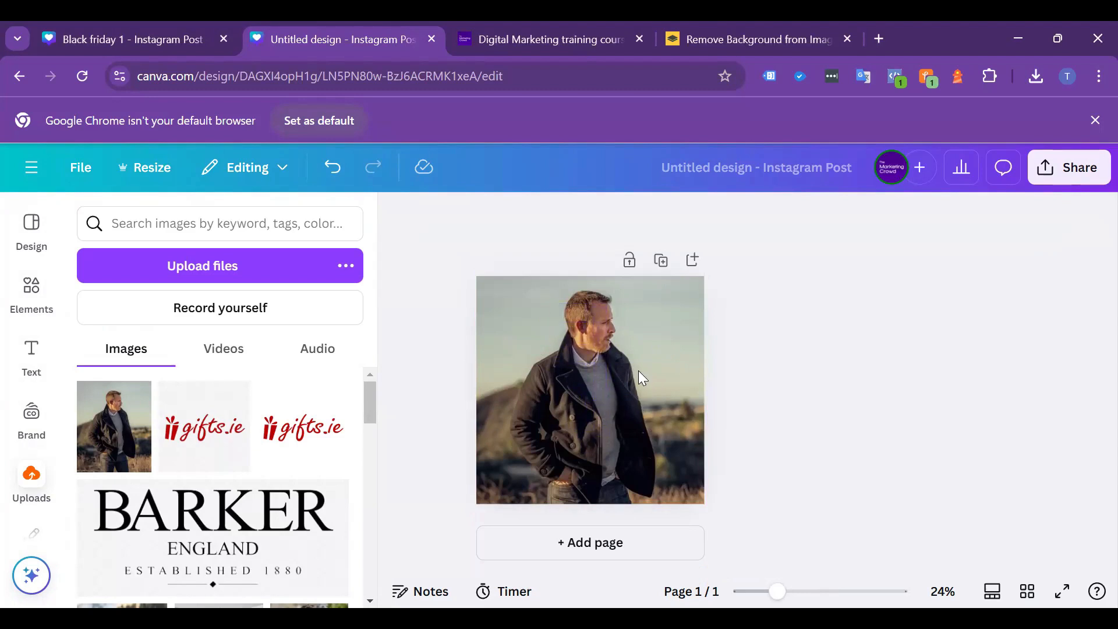
# - Separate the man from the background photo with Magic Grab and move him slightly to the left
pyautogui.click(546, 350)
pyautogui.click(548, 223)
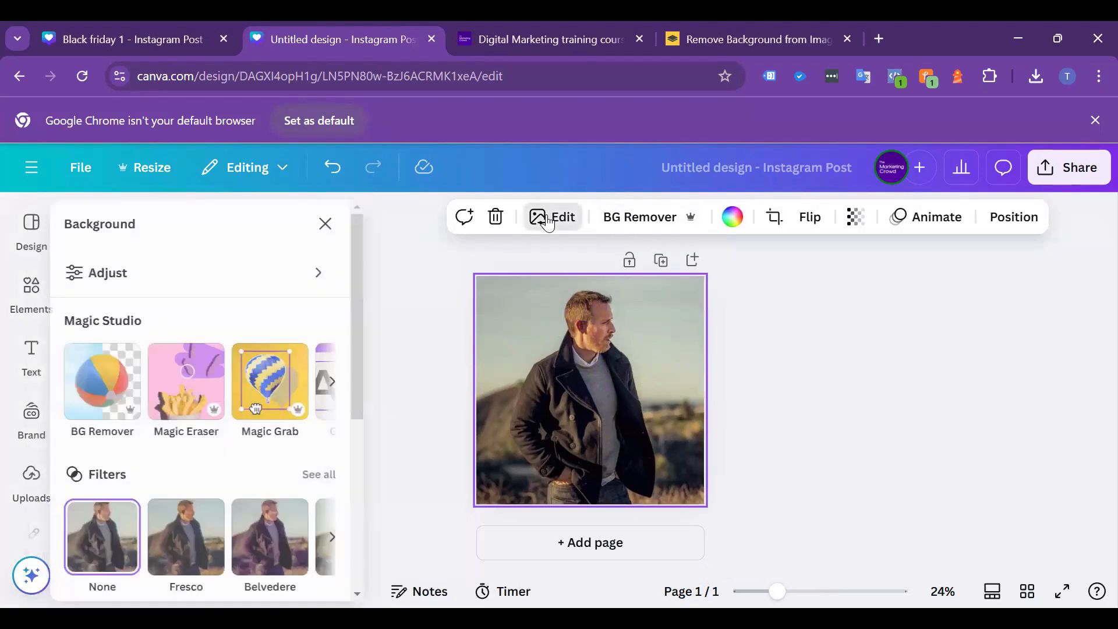
pyautogui.click(269, 380)
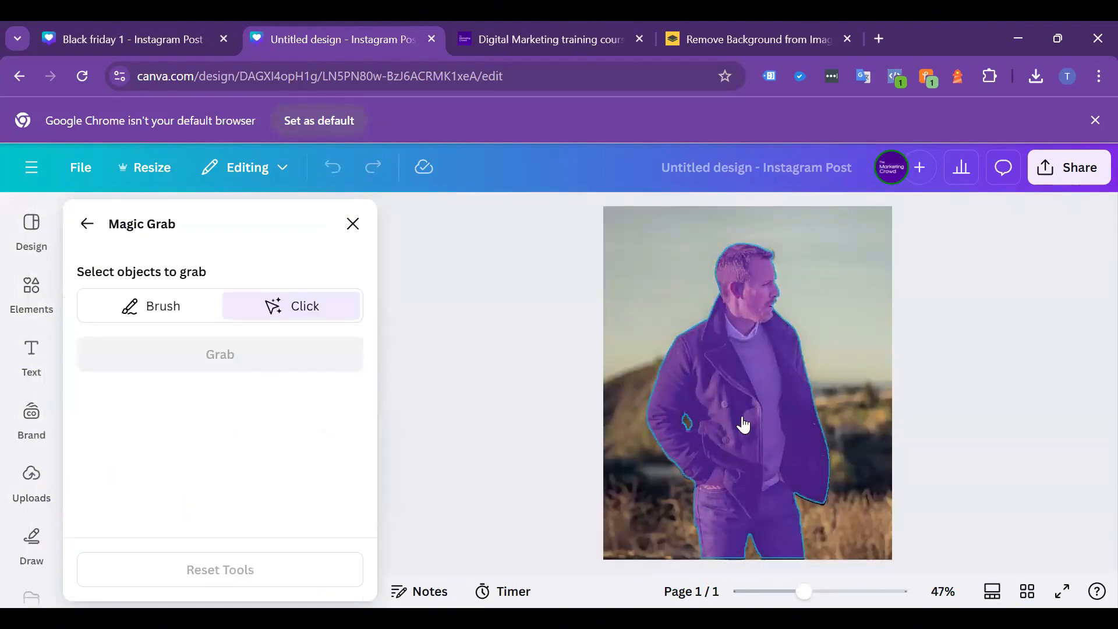
pyautogui.click(728, 386)
pyautogui.click(288, 360)
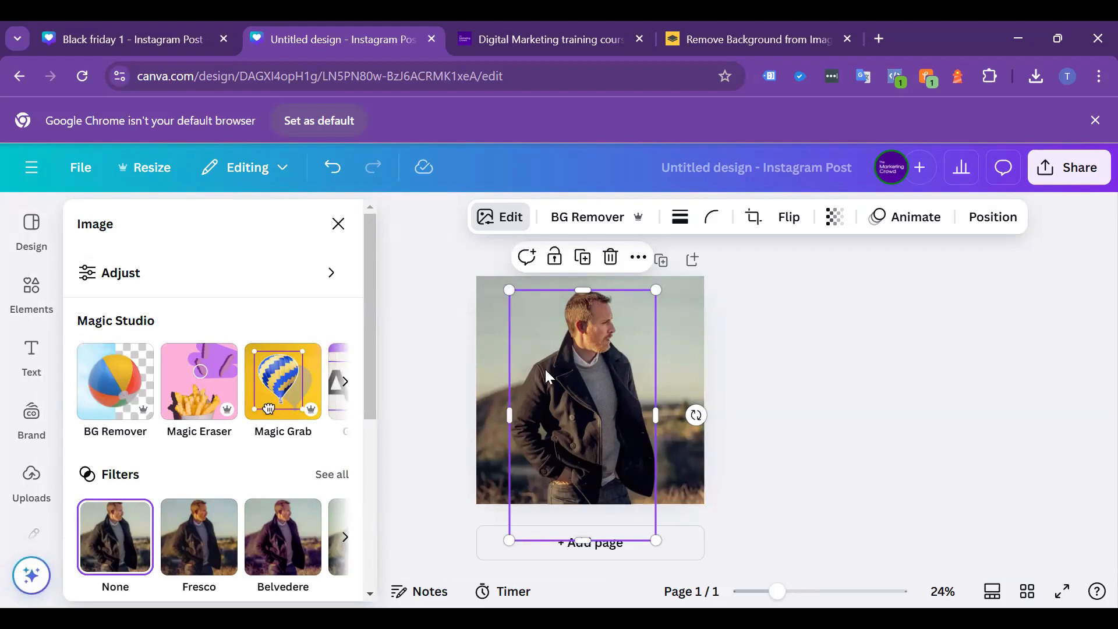
pyautogui.moveTo(576, 416)
pyautogui.mouseDown()
pyautogui.moveTo(623, 402)
pyautogui.moveTo(743, 399)
pyautogui.moveTo(594, 399)
pyautogui.moveTo(568, 407)
pyautogui.moveTo(627, 407)
pyautogui.moveTo(570, 411)
pyautogui.mouseUp()
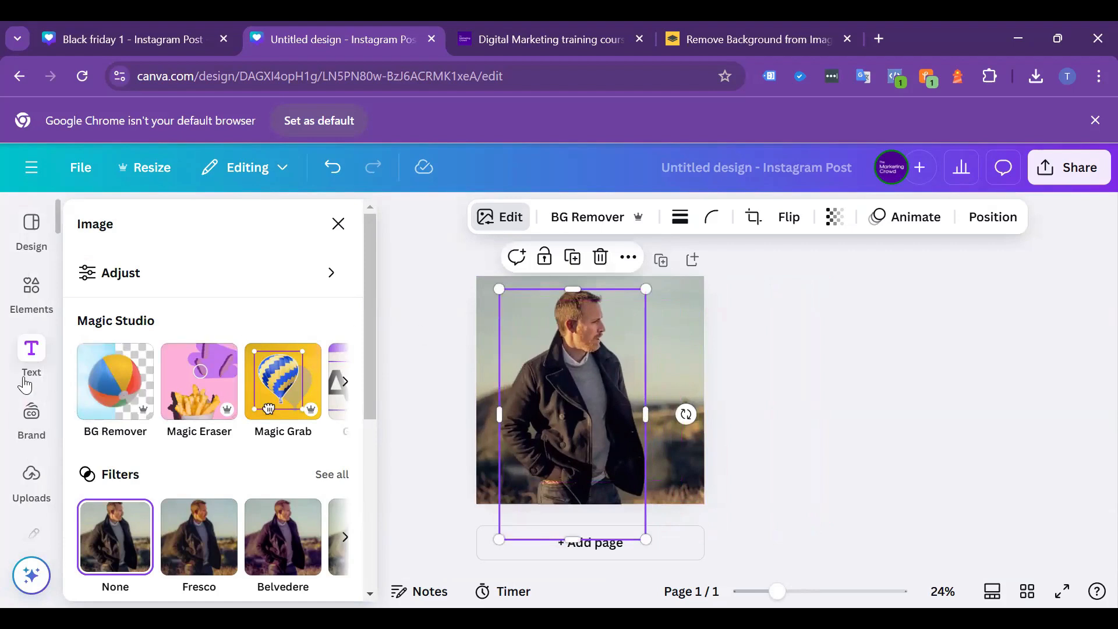
# - Add a heading from the brand text styles over the photo and change its text to "Gift Ideas"
pyautogui.click(31, 368)
pyautogui.click(151, 401)
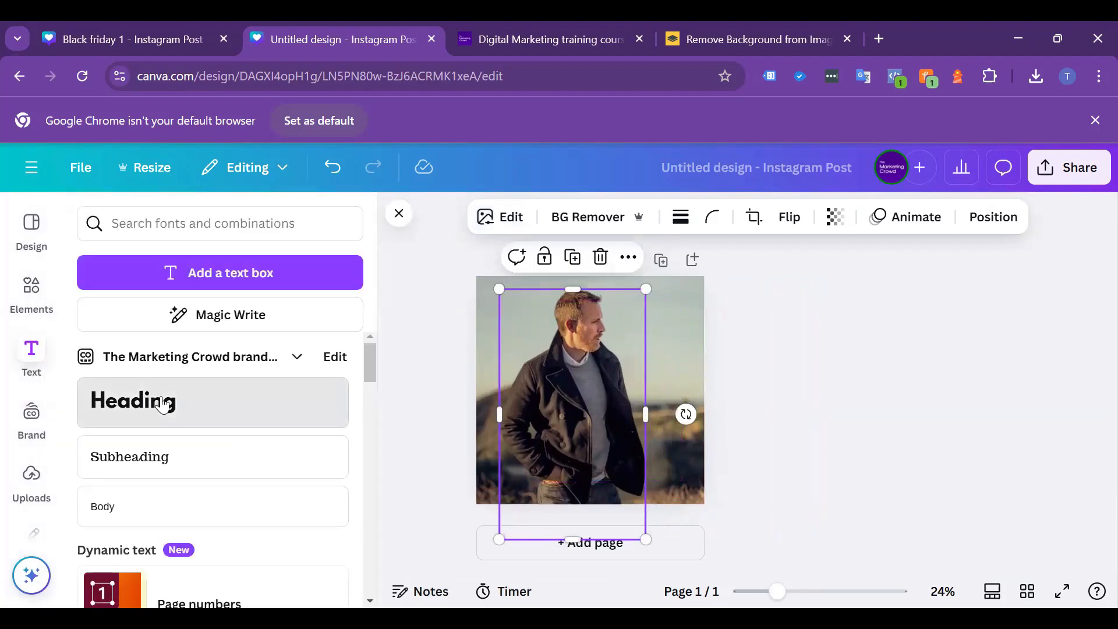
pyautogui.moveTo(569, 378); pyautogui.dragTo(476, 317)
pyautogui.click(784, 400)
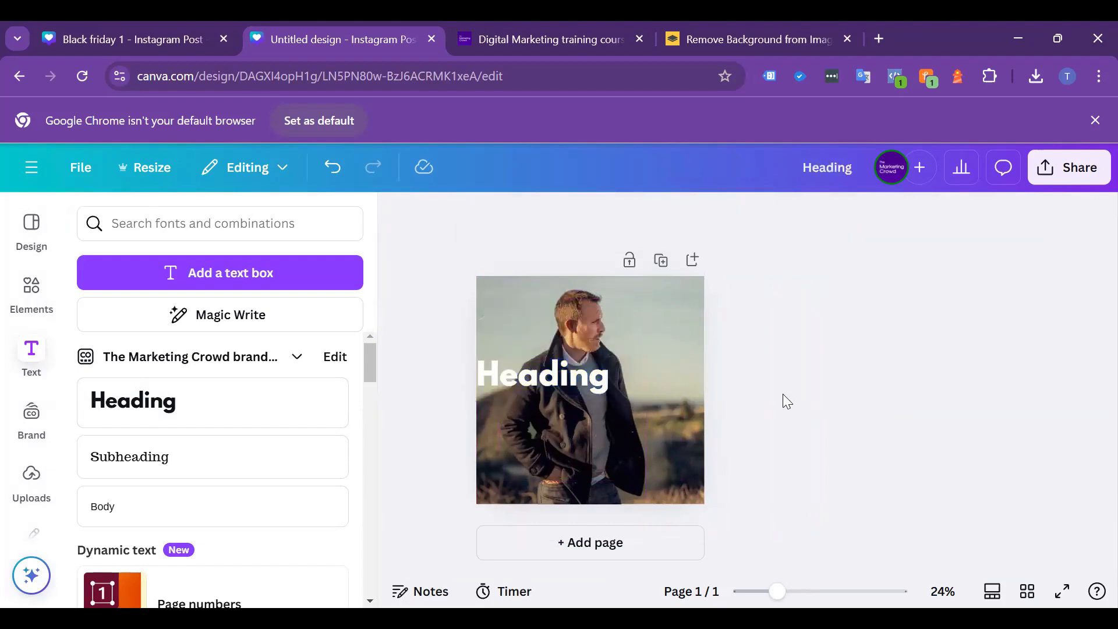
pyautogui.moveTo(573, 370); pyautogui.dragTo(620, 382)
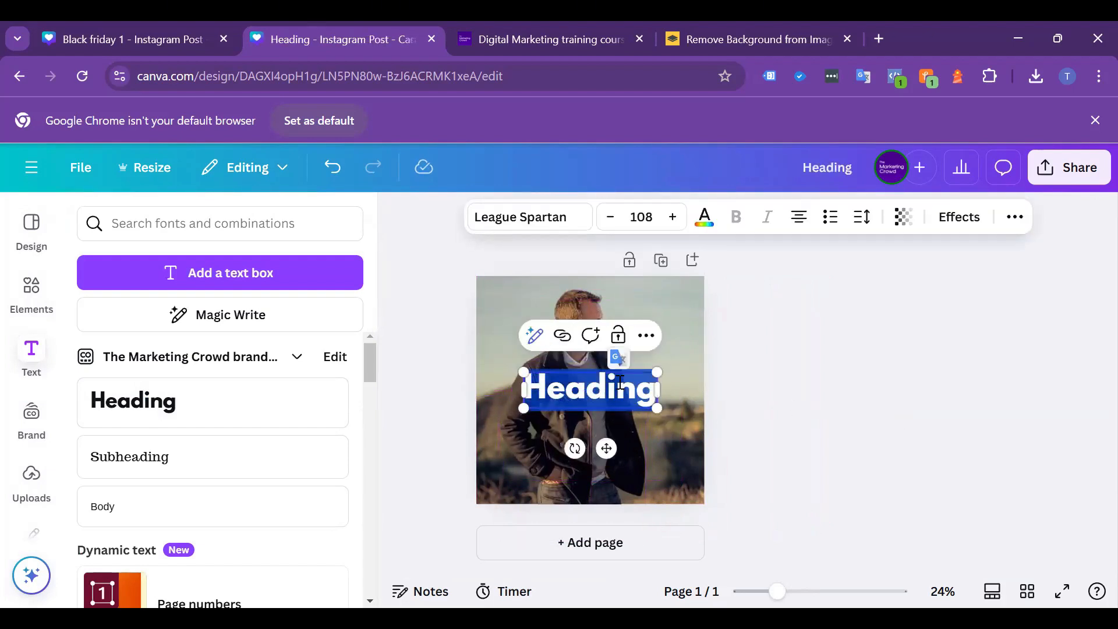
pyautogui.write('Gift ide')
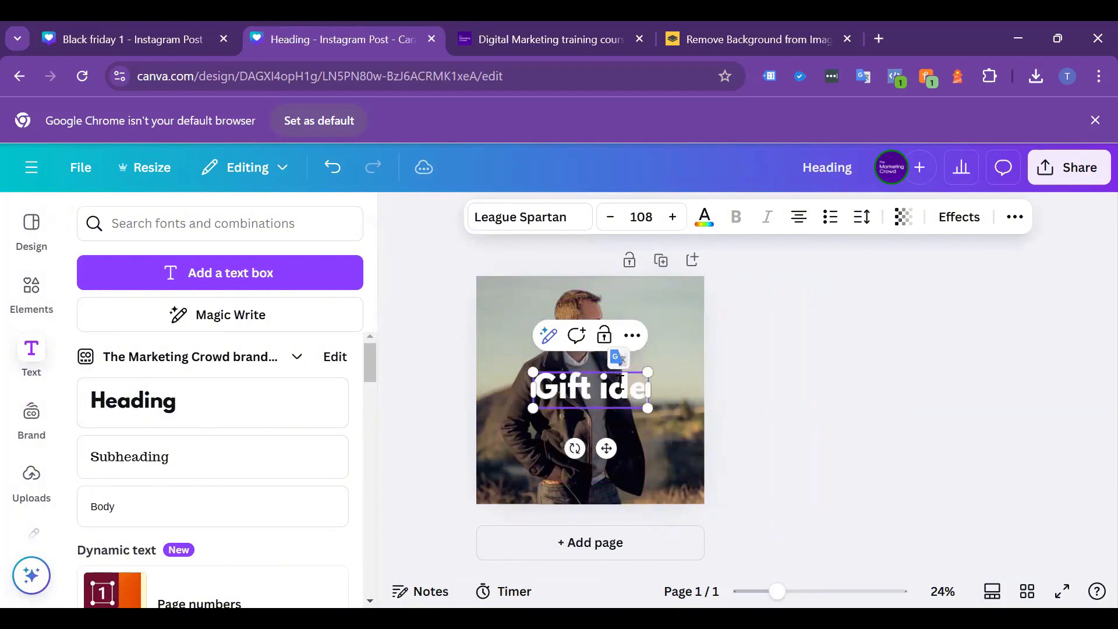
pyautogui.write('as')
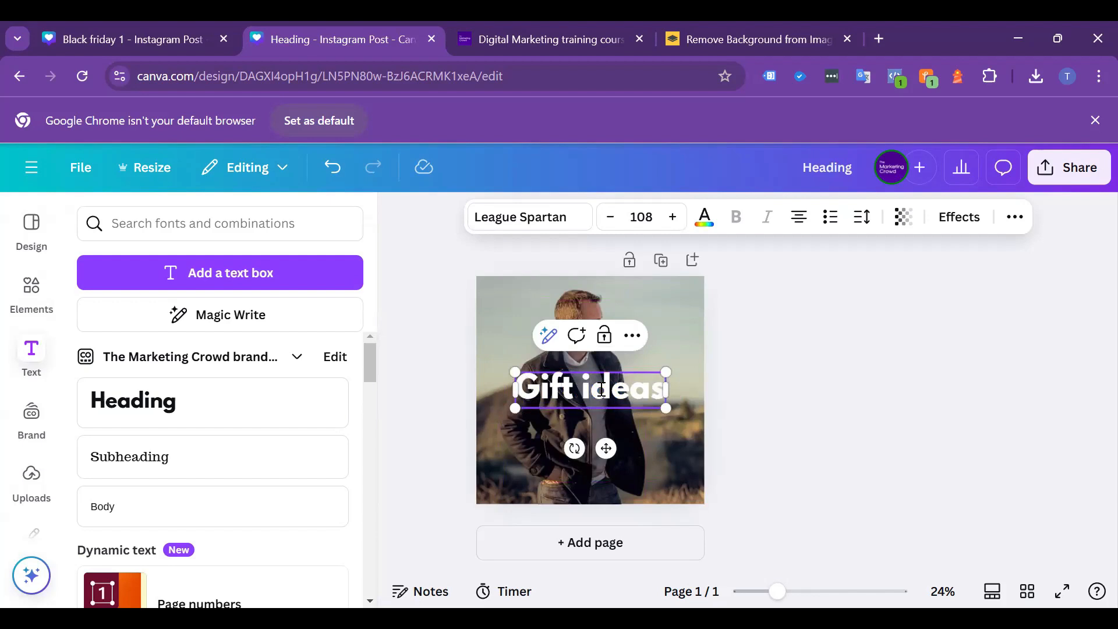
pyautogui.press('BackSpace')
pyautogui.write('I')
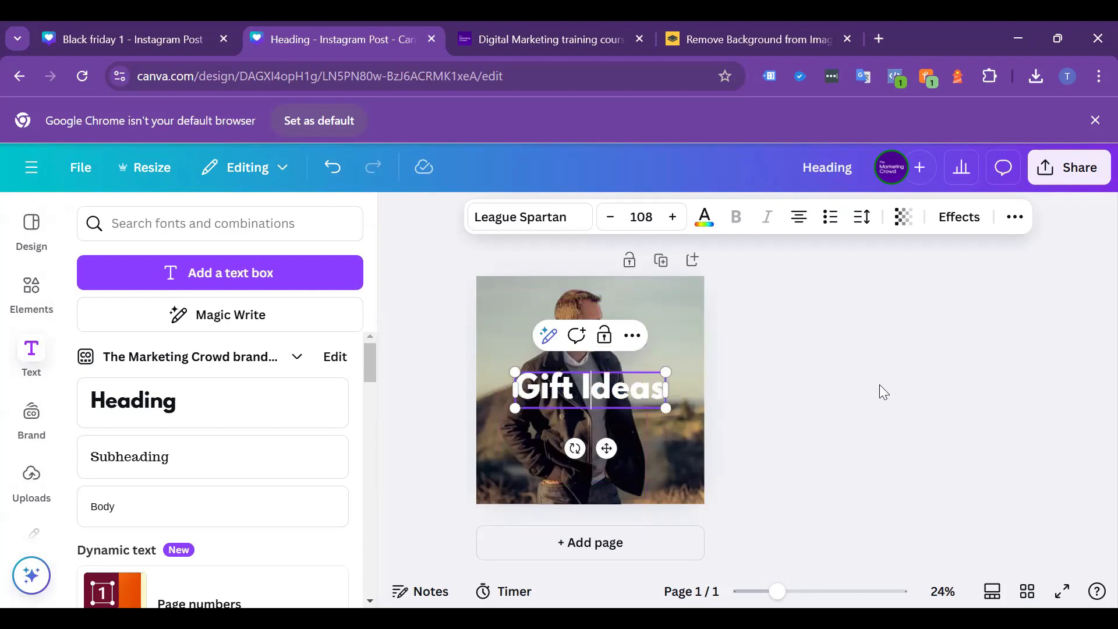
pyautogui.click(788, 414)
# - Enlarge the "Gift Ideas" heading to font size 152 and place it near the top of the photo, across the man's head
pyautogui.click(628, 390)
pyautogui.click(773, 436)
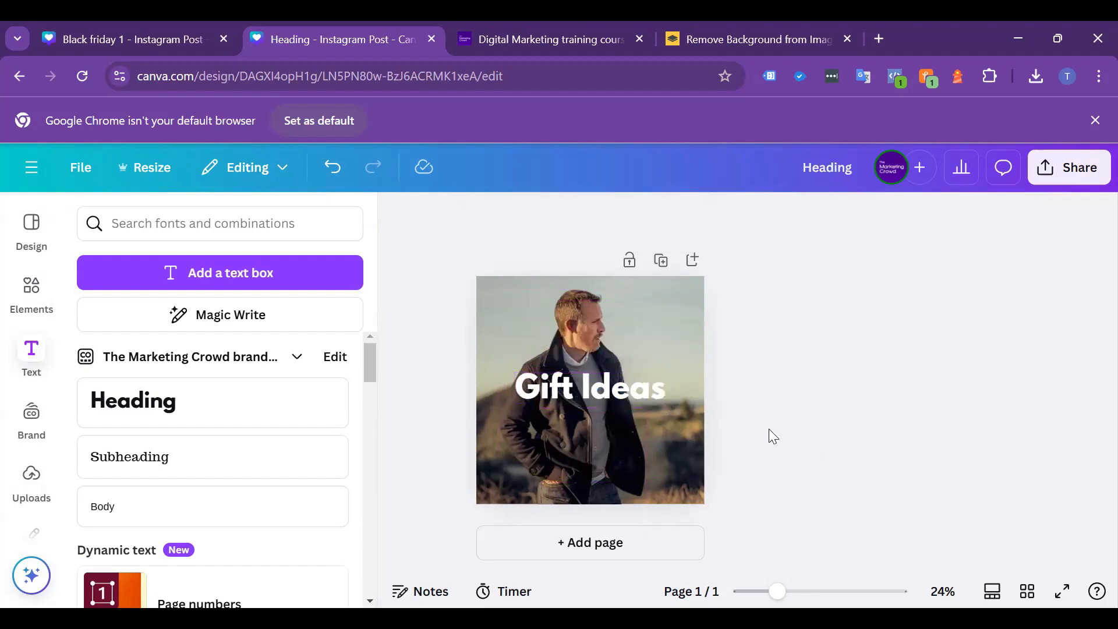
pyautogui.moveTo(622, 401); pyautogui.dragTo(695, 359)
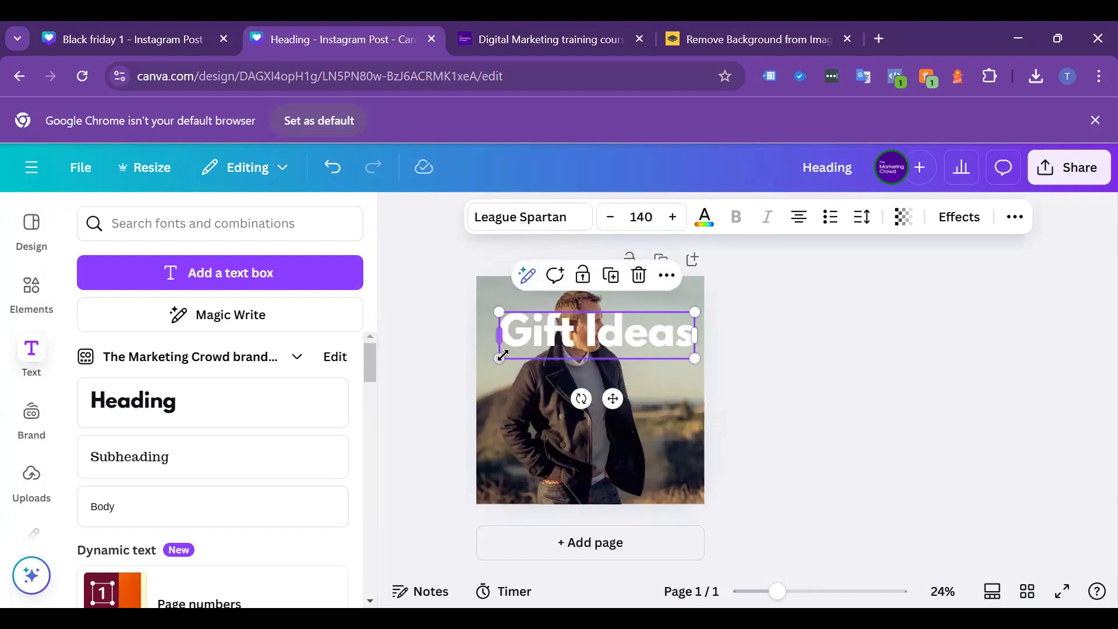
pyautogui.moveTo(501, 357); pyautogui.dragTo(483, 362)
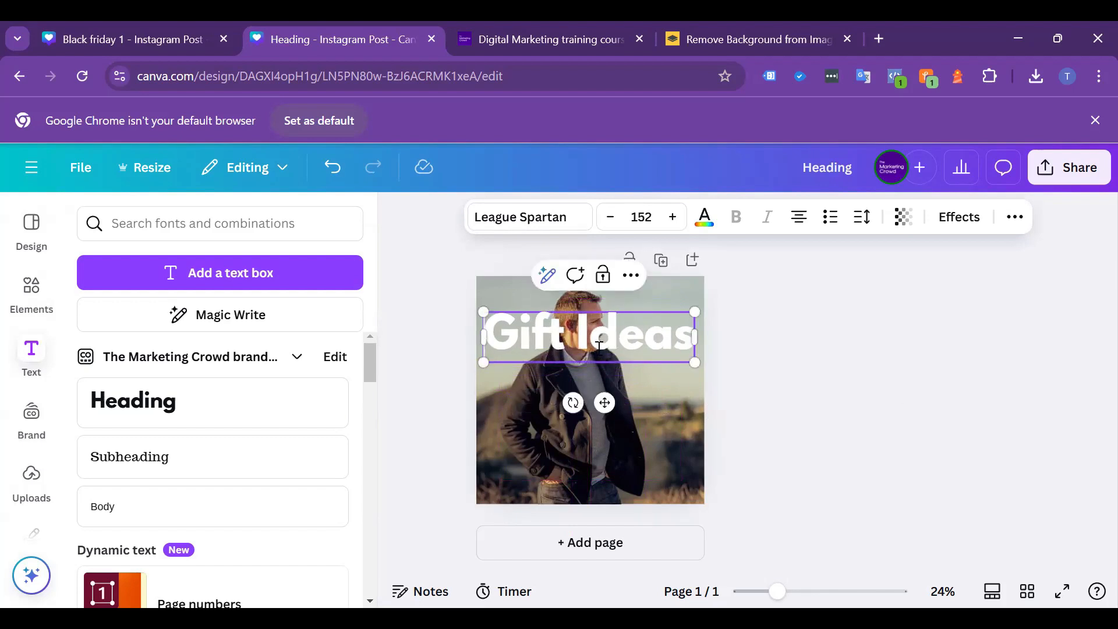
pyautogui.moveTo(662, 369); pyautogui.dragTo(657, 356)
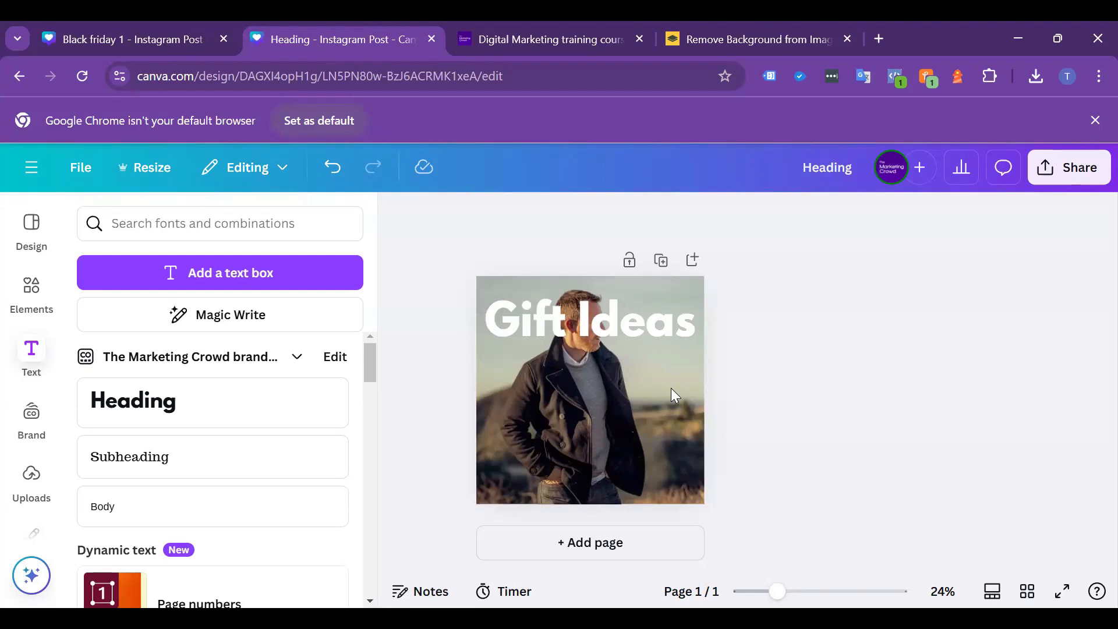
# - Send the "Gift Ideas" heading one layer backward so it sits behind the man but in front of the background
pyautogui.click(585, 393)
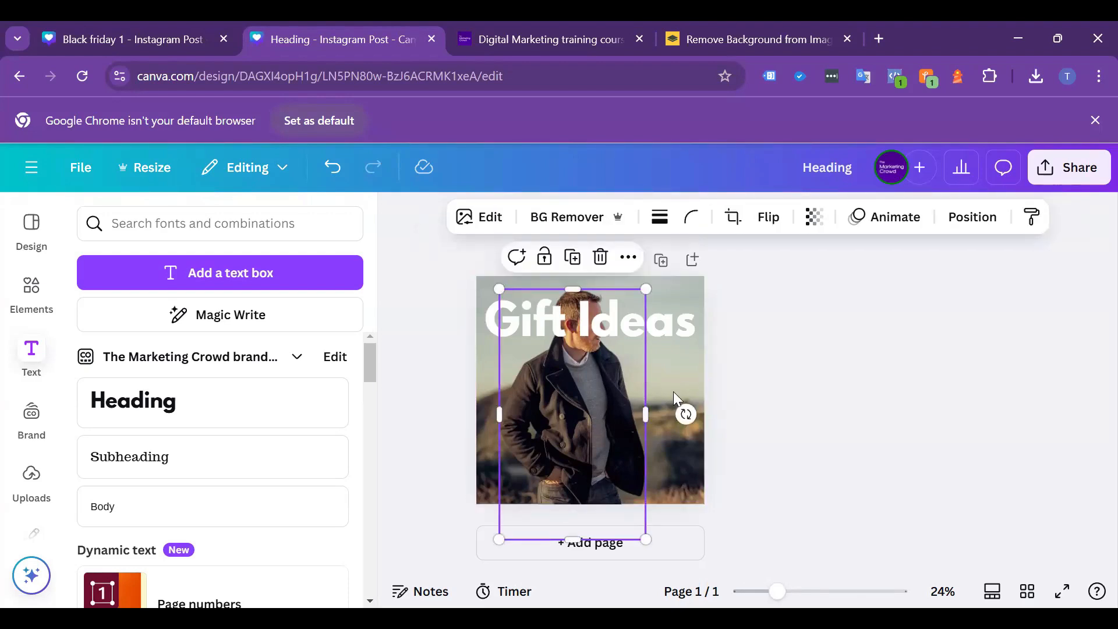
pyautogui.click(597, 313)
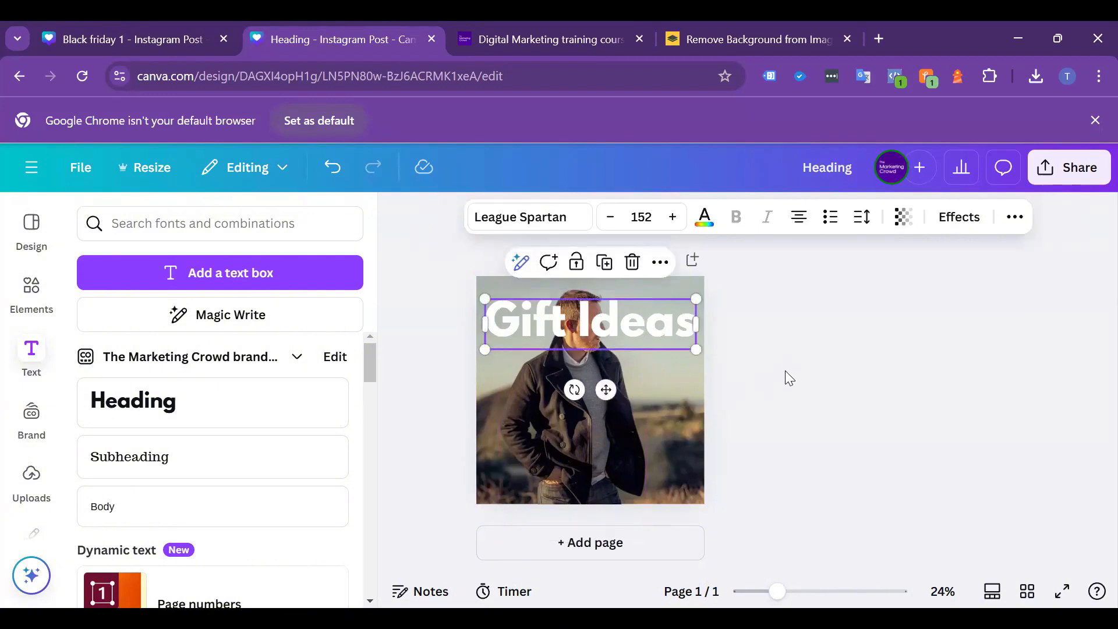
pyautogui.rightClick(610, 324)
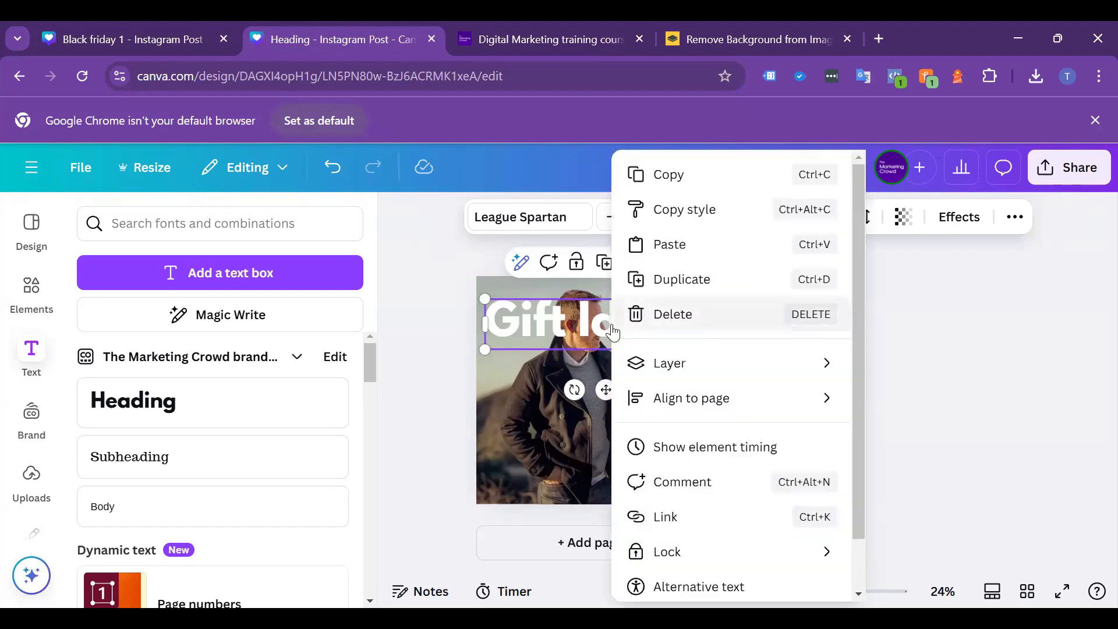
pyautogui.moveTo(649, 362)
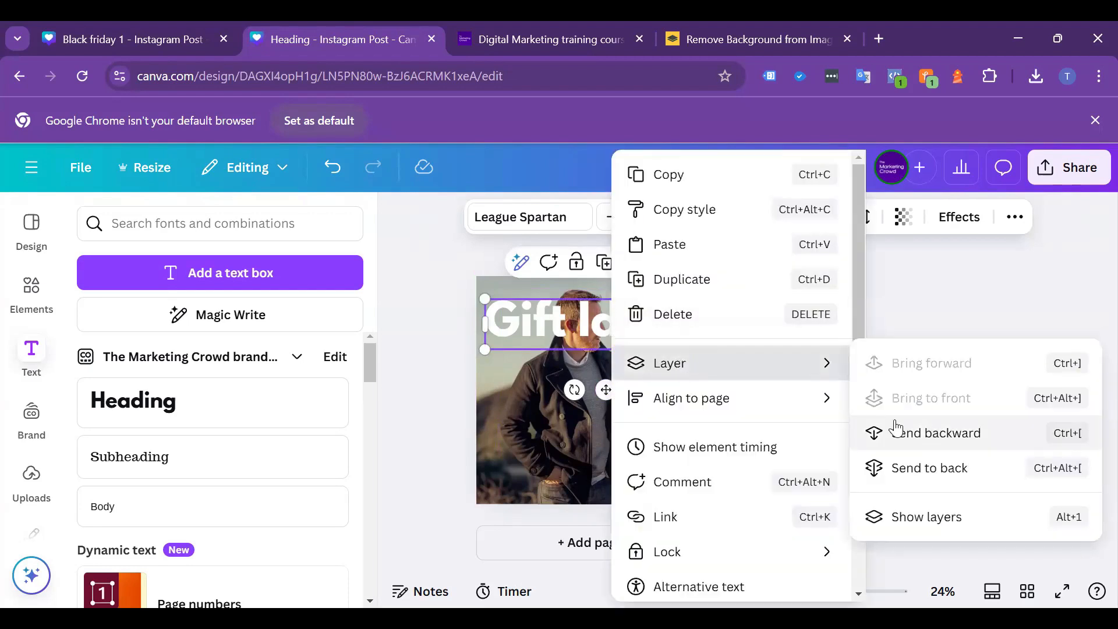
pyautogui.click(943, 433)
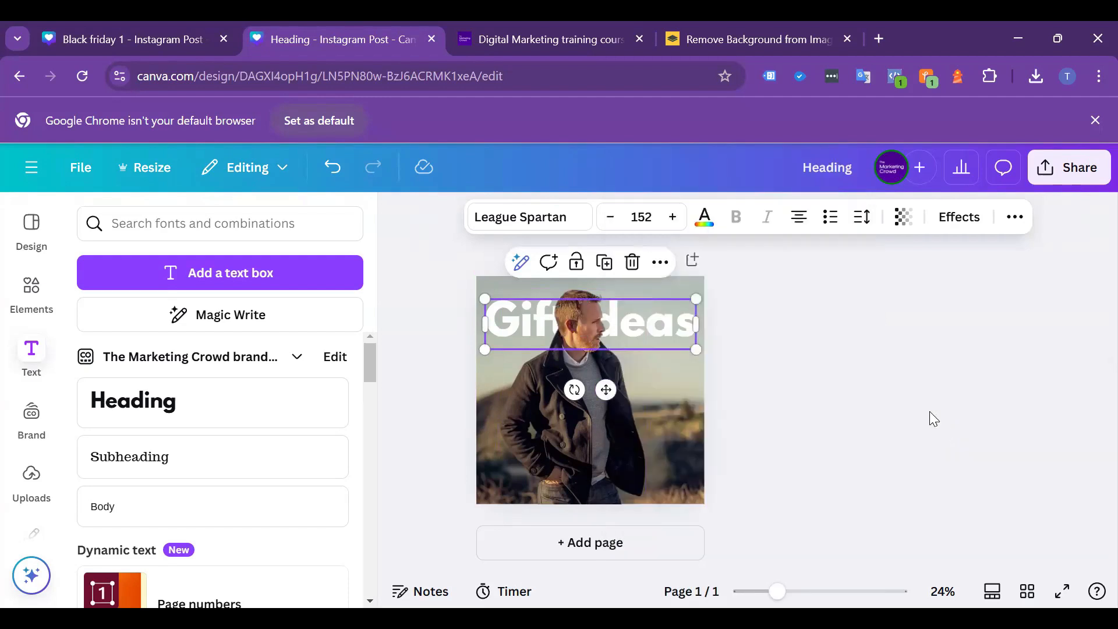
pyautogui.click(929, 412)
# - Raise the heading toward the page's top edge, and shrink the man's cutout slightly while shifting it a little to the right
pyautogui.click(681, 332)
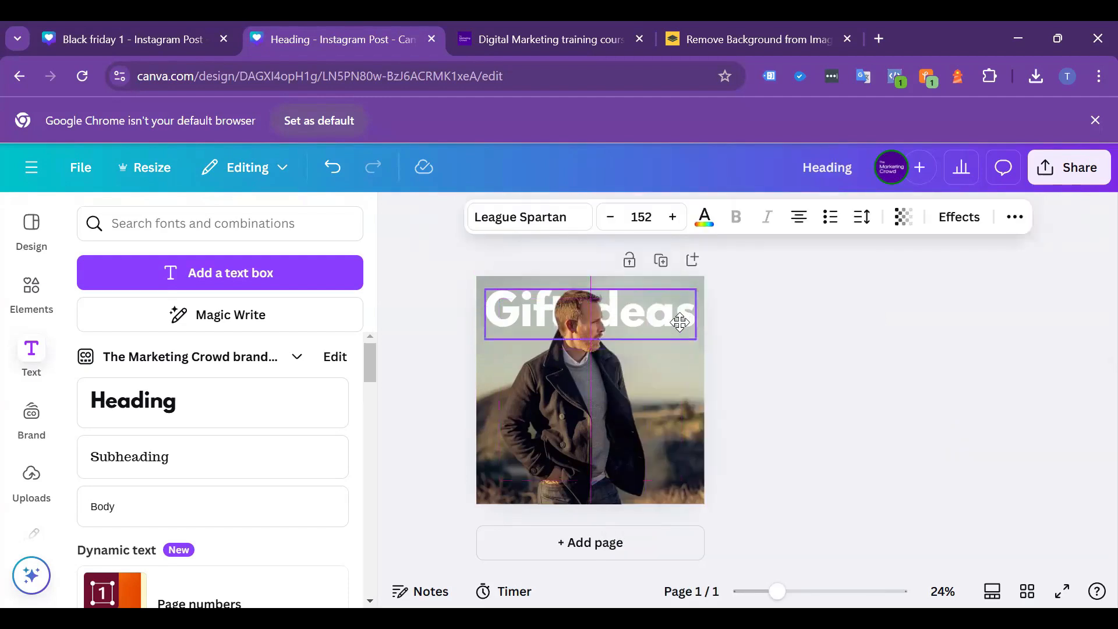
pyautogui.click(592, 397)
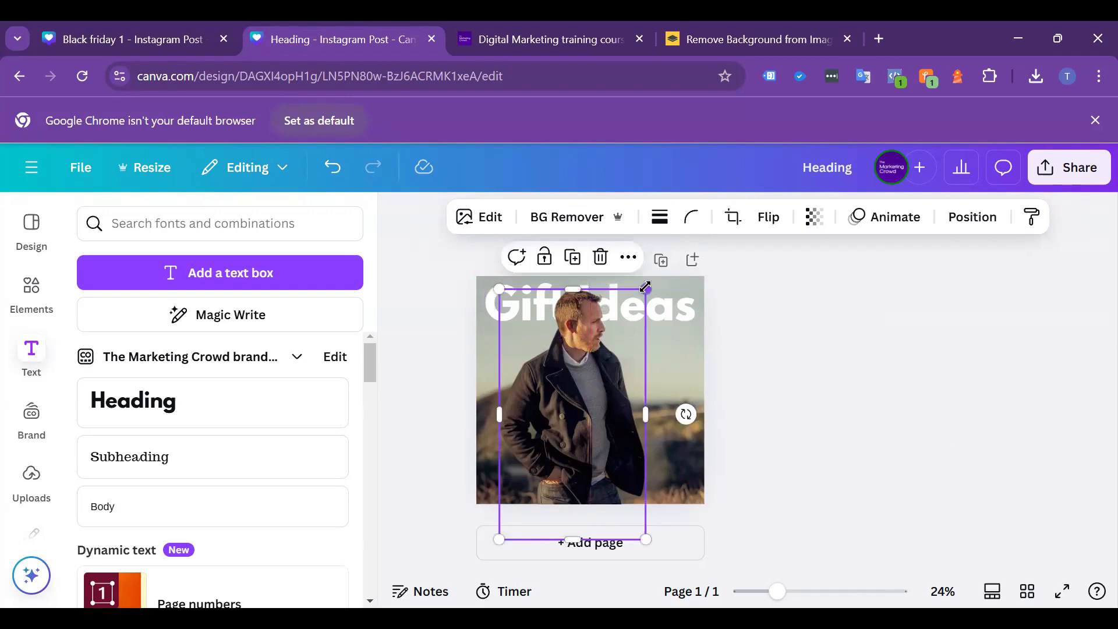
pyautogui.moveTo(646, 290)
pyautogui.mouseDown()
pyautogui.moveTo(633, 307)
pyautogui.moveTo(637, 294)
pyautogui.mouseUp()
pyautogui.moveTo(600, 344); pyautogui.dragTo(607, 342)
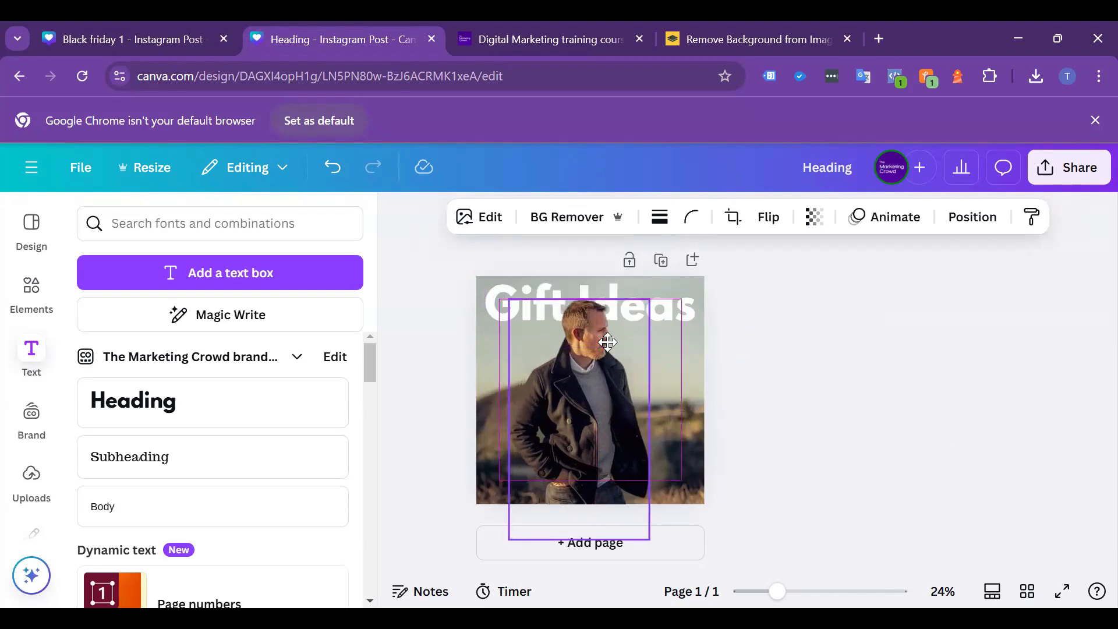
pyautogui.click(827, 341)
# - Shift the "Gift Ideas" heading right until it meets the page's right edge, and lower it slightly
pyautogui.click(671, 308)
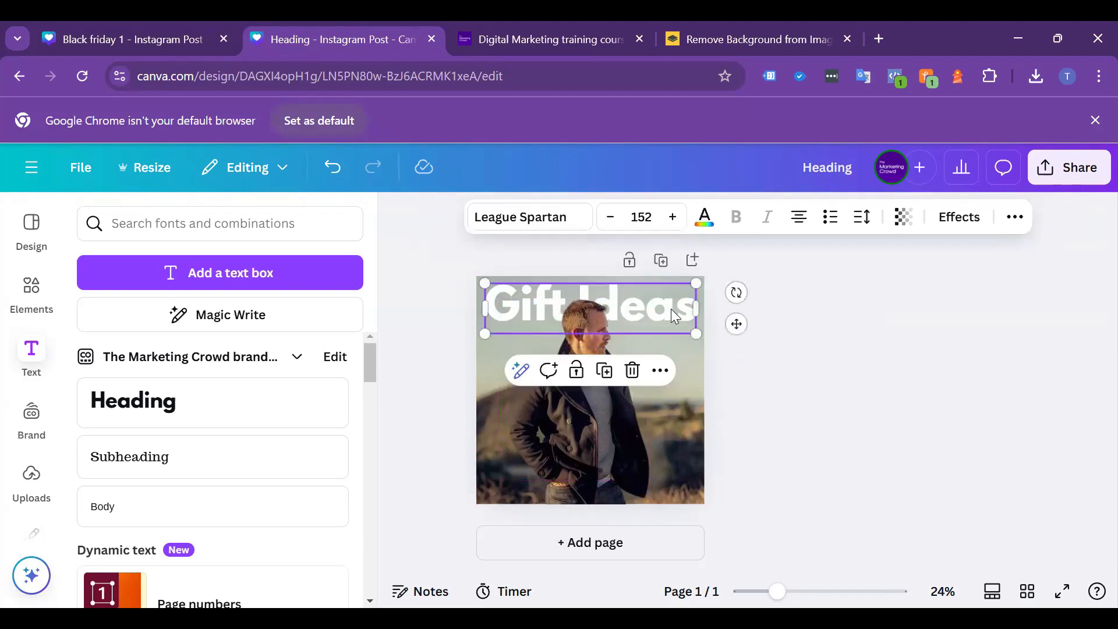
pyautogui.moveTo(676, 309); pyautogui.dragTo(680, 309)
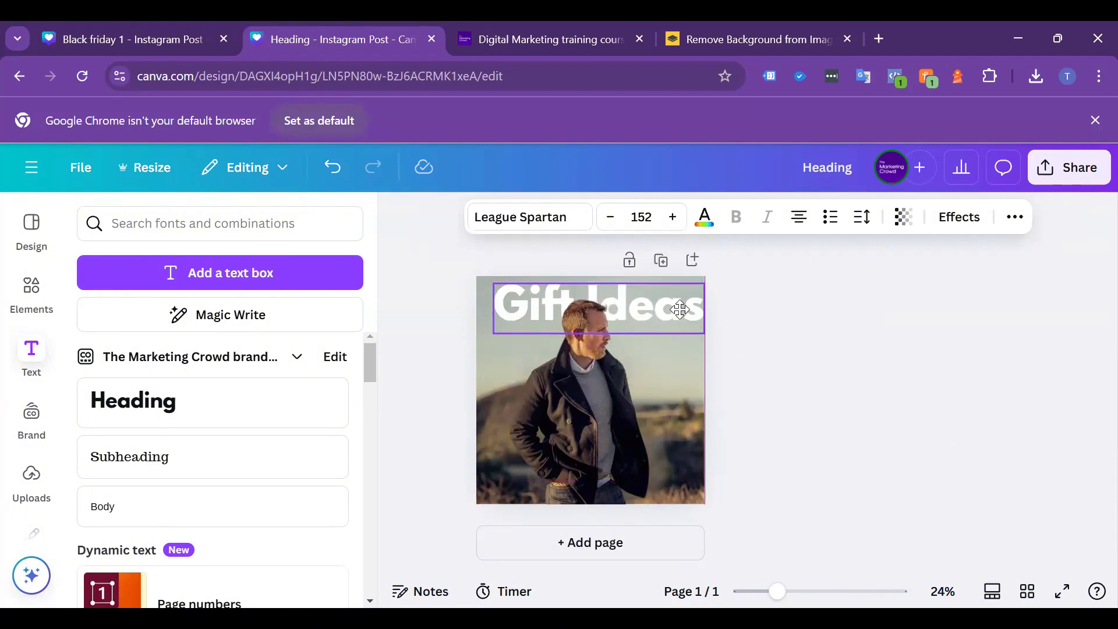
pyautogui.moveTo(680, 309); pyautogui.dragTo(680, 309)
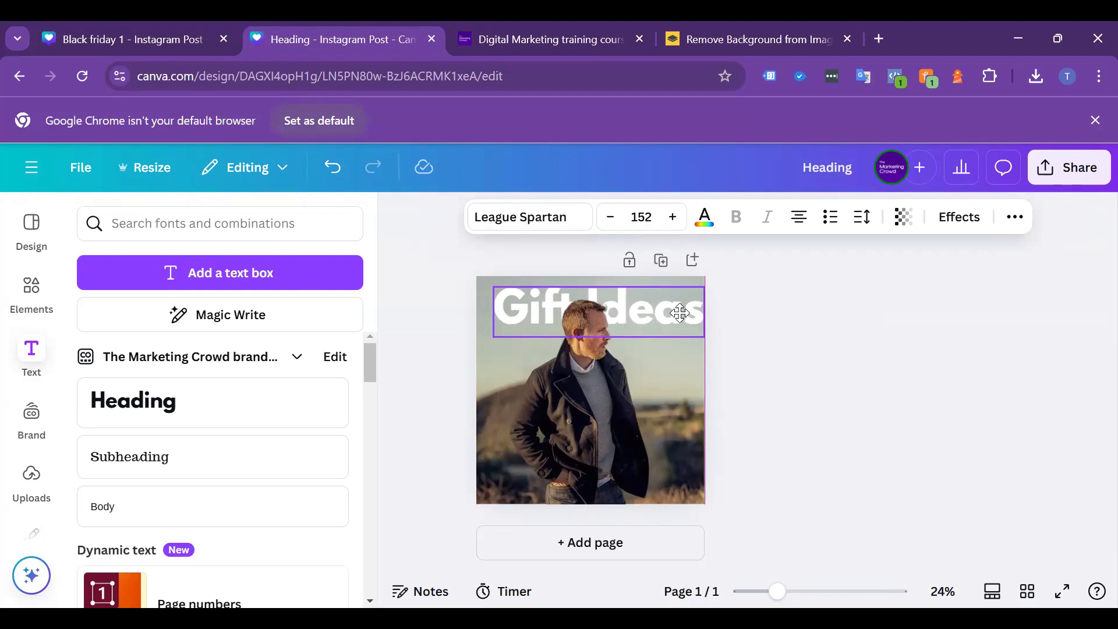
pyautogui.click(879, 326)
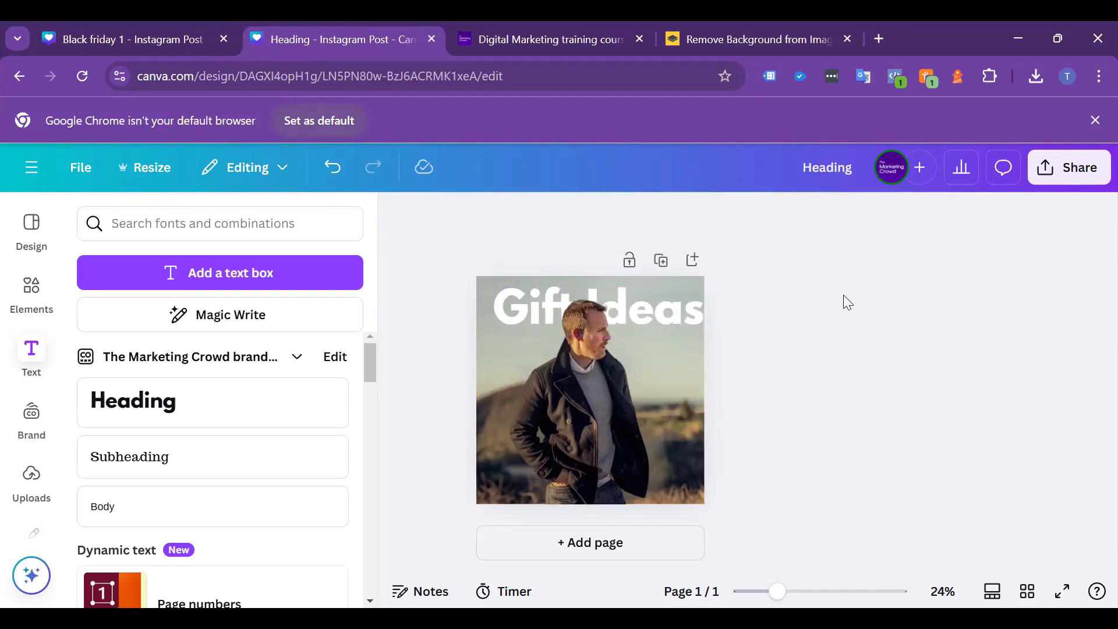
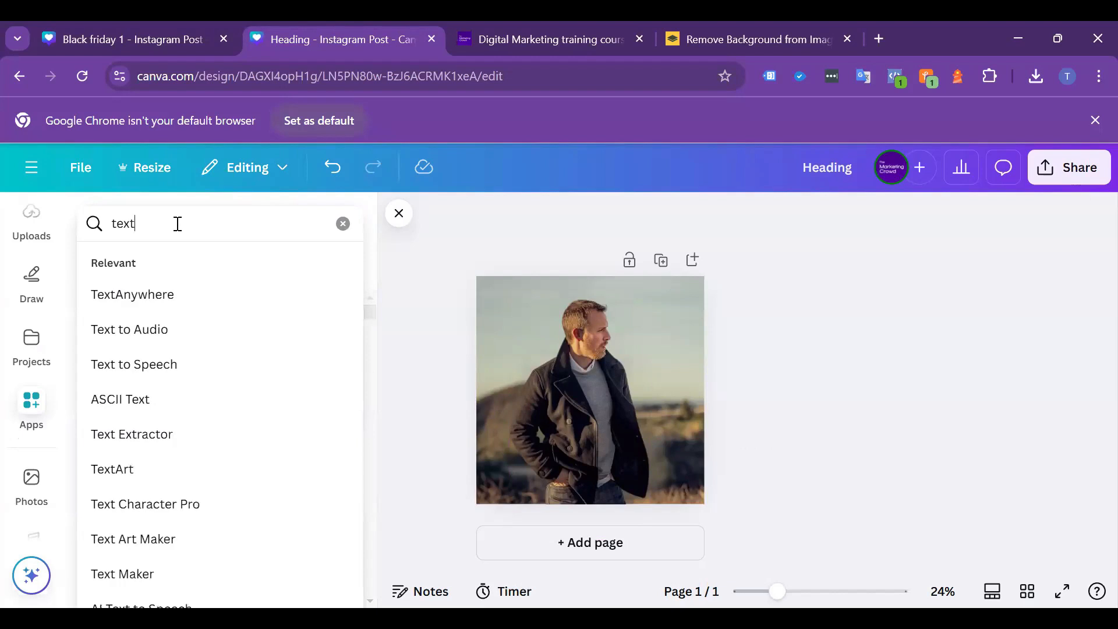
# - Search the apps for "text" and open the Text Maker app
pyautogui.press('Return')
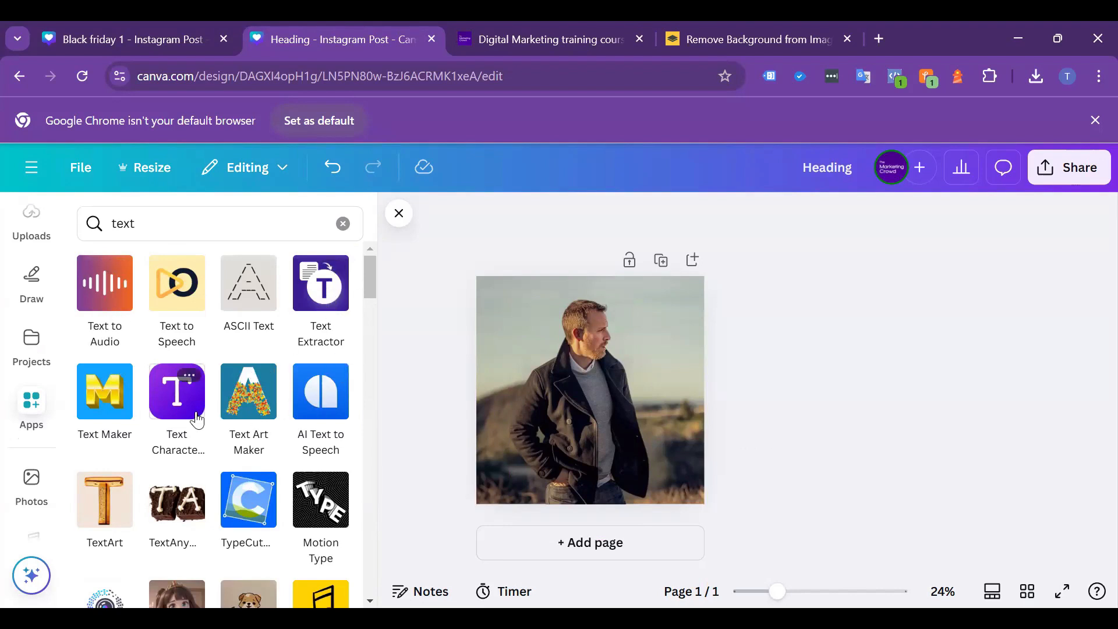
pyautogui.scroll(-1, 205, 431)
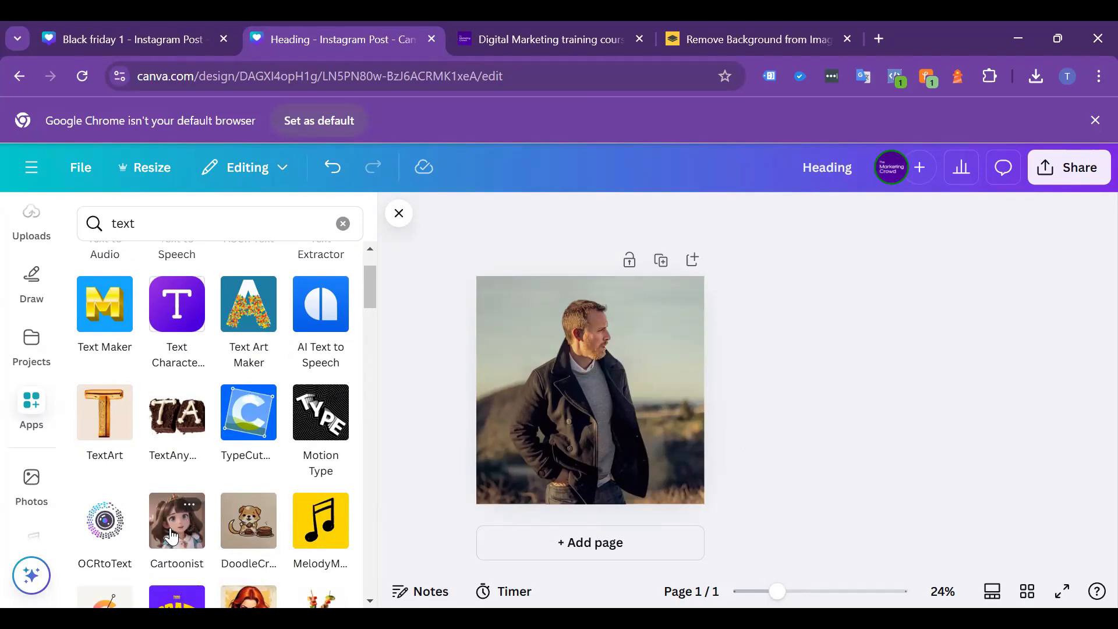
pyautogui.scroll(1, 171, 536)
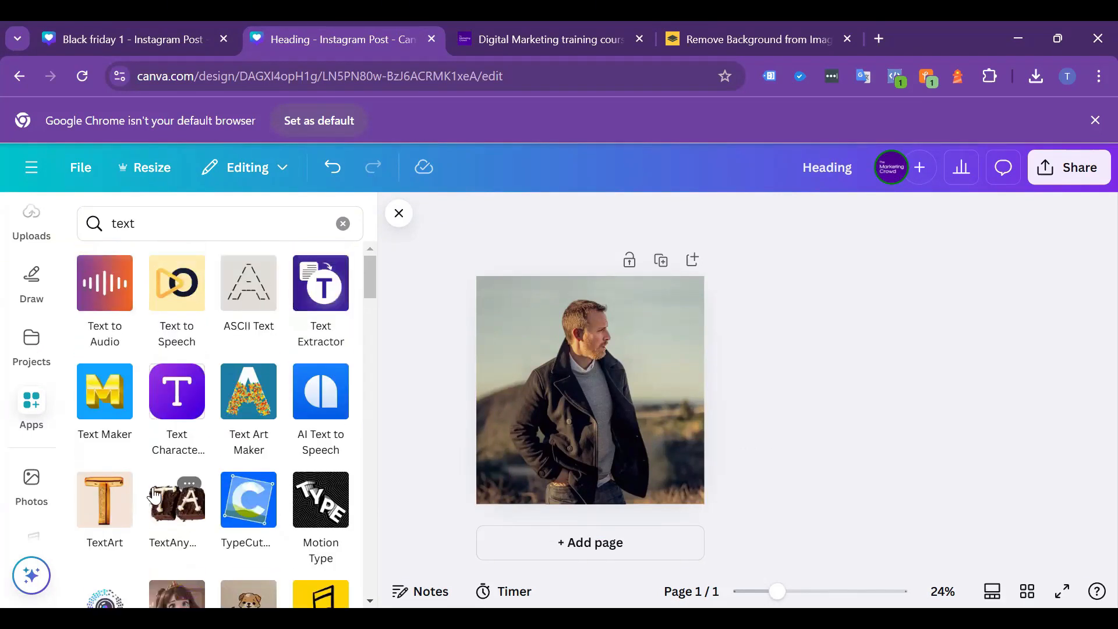
pyautogui.click(102, 410)
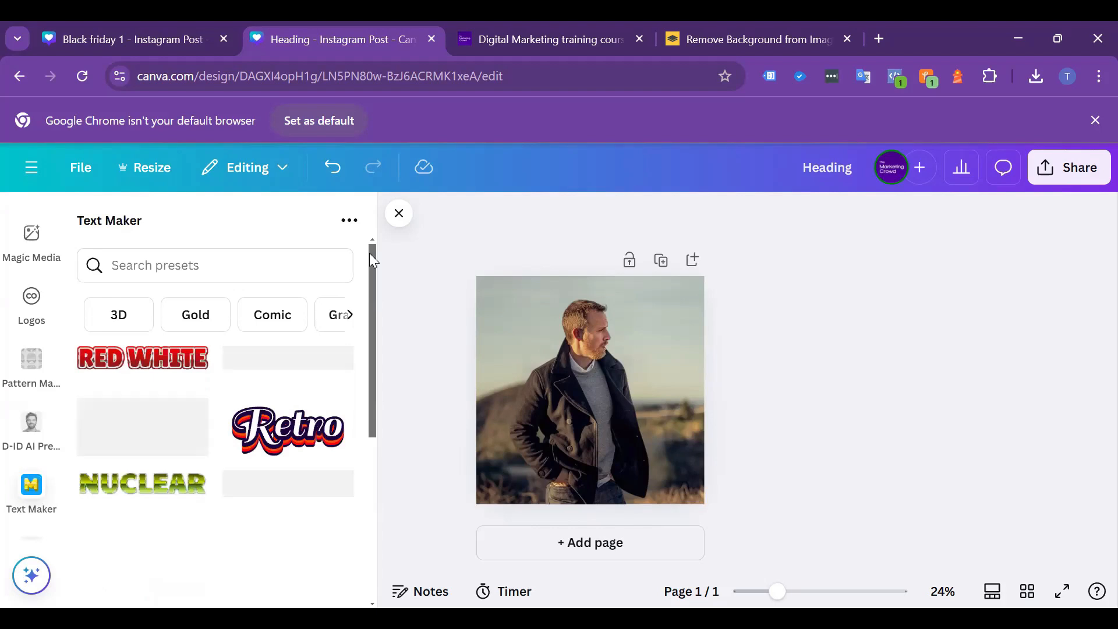
# - Browse the Text Maker presets in the 3D, Gold and Comic categories
pyautogui.moveTo(372, 251)
pyautogui.mouseDown()
pyautogui.moveTo(375, 291)
pyautogui.moveTo(371, 253)
pyautogui.mouseUp()
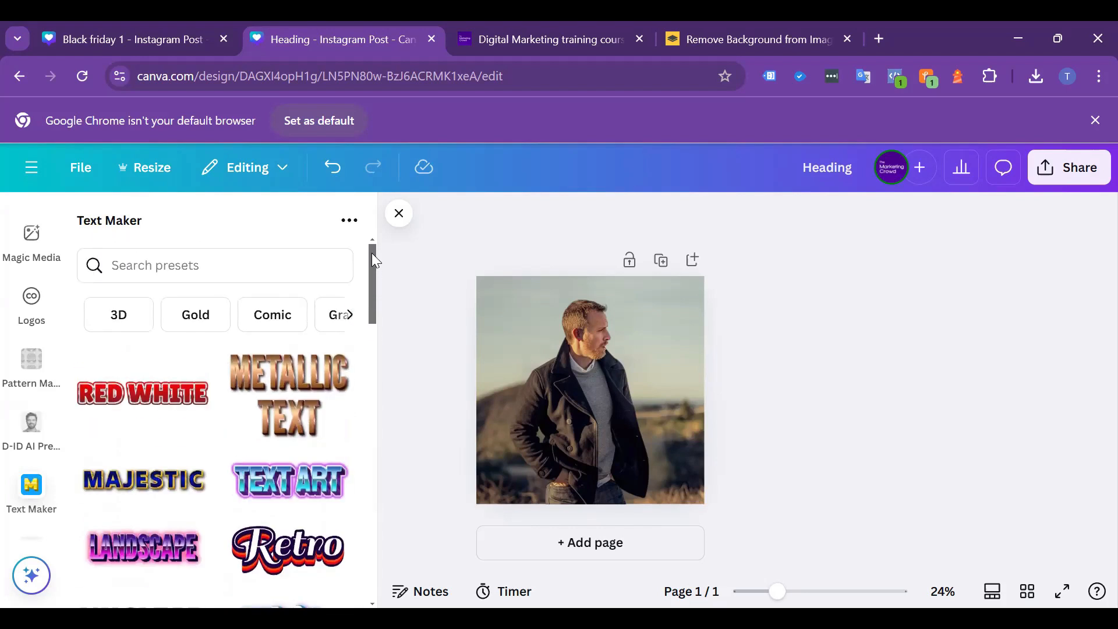
pyautogui.click(120, 334)
pyautogui.click(197, 320)
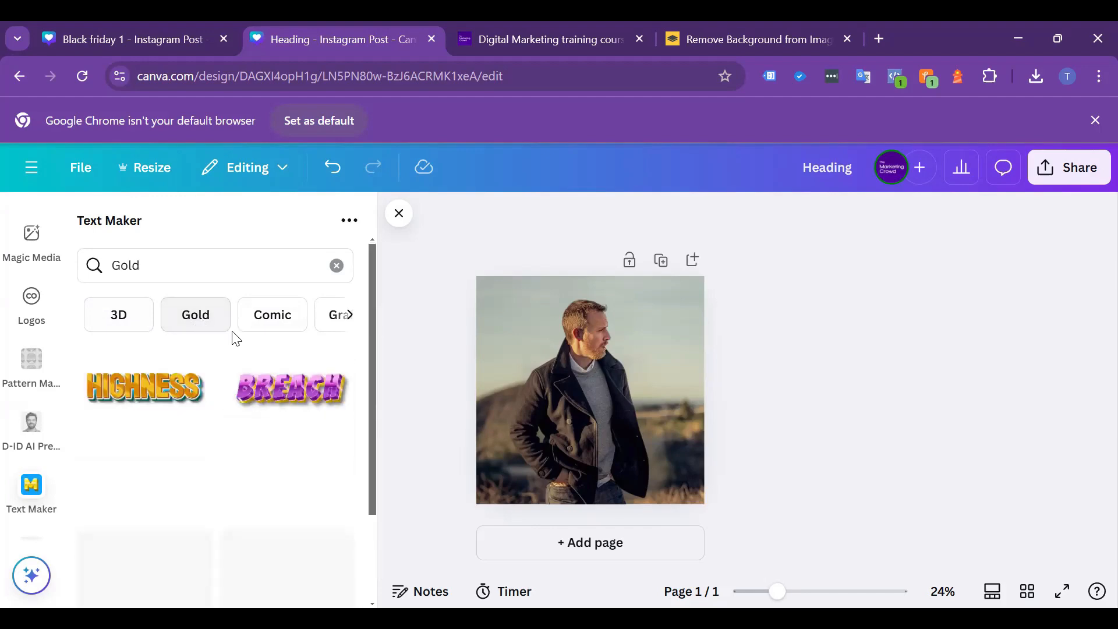
pyautogui.click(274, 319)
pyautogui.scroll(-1, 321, 460)
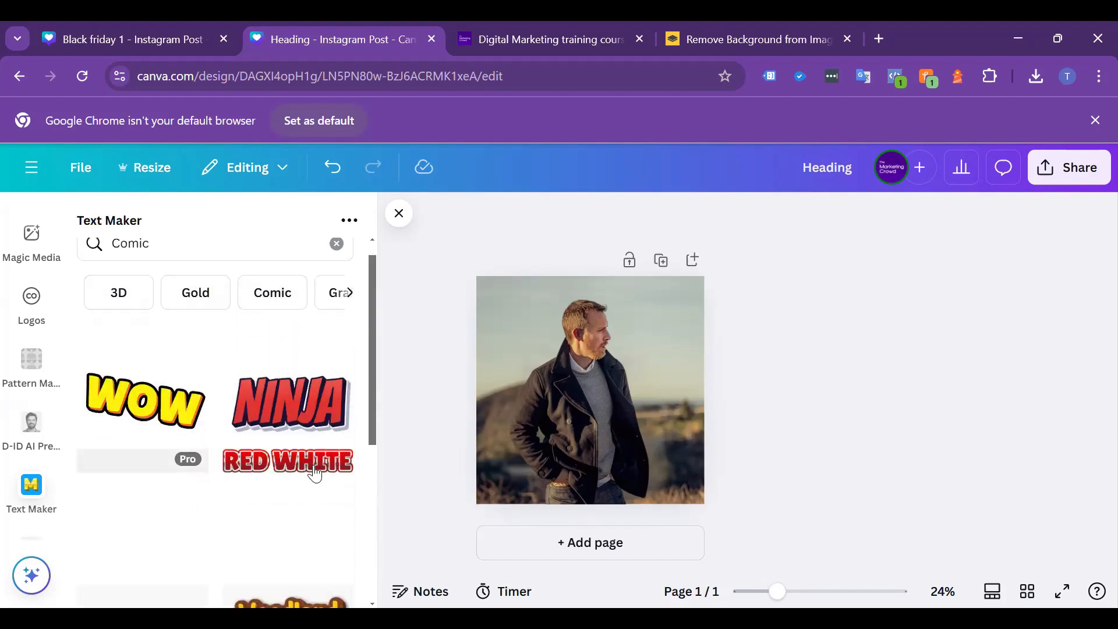
pyautogui.scroll(-2, 315, 473)
pyautogui.scroll(3, 312, 469)
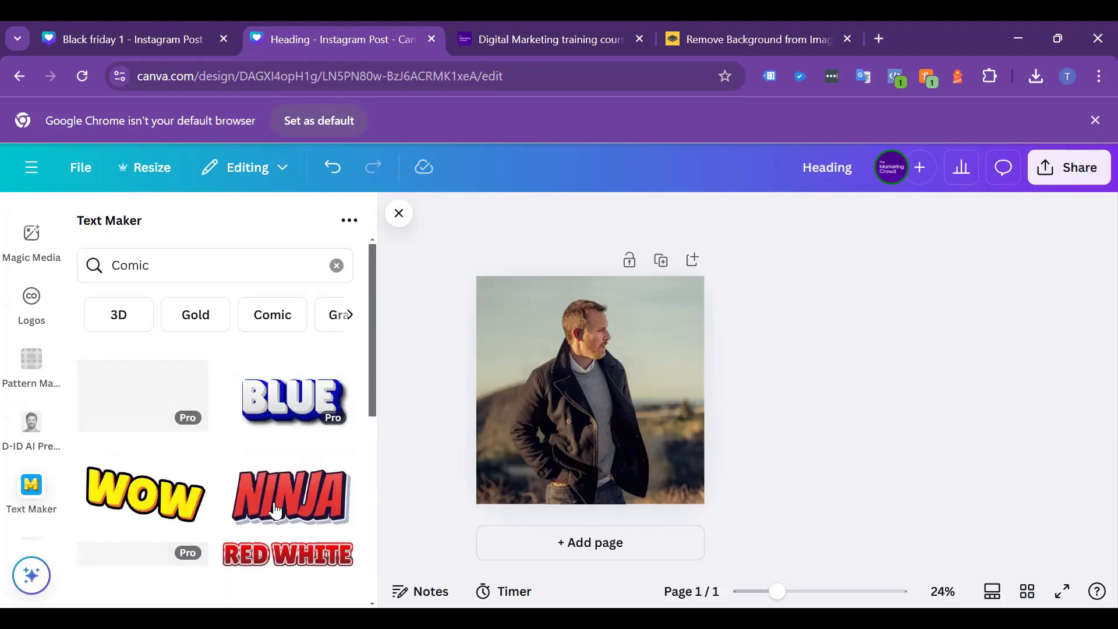
pyautogui.scroll(-3, 274, 509)
pyautogui.scroll(3, 274, 509)
# - Filter the Text Maker presets by Gold and choose the orange block-letter "ROYAL" preset for customizing
pyautogui.click(200, 320)
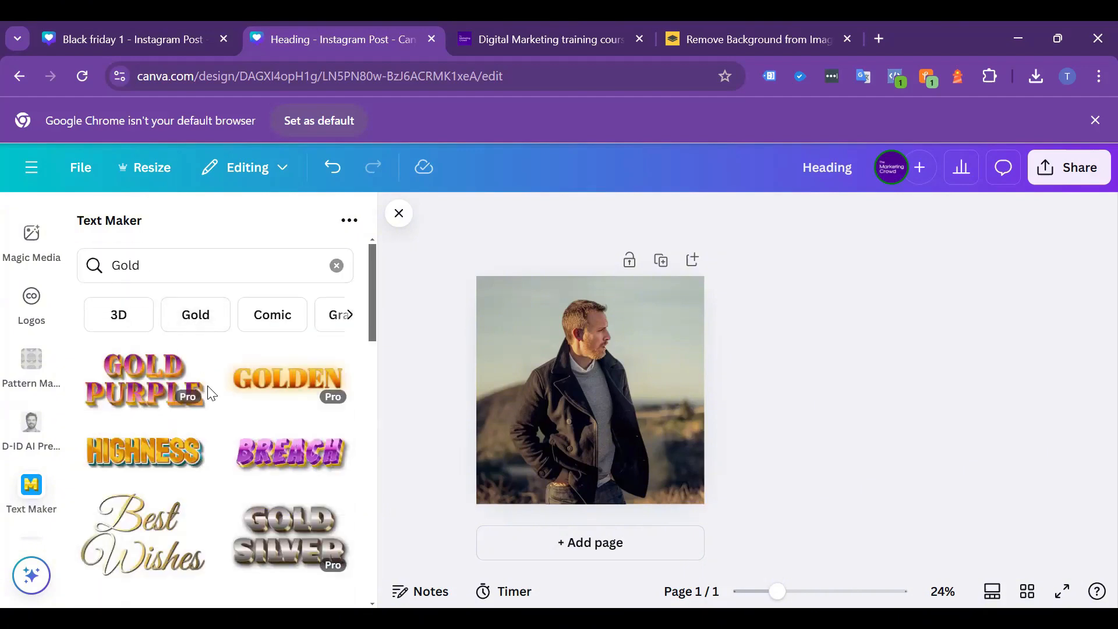
pyautogui.scroll(-5, 323, 397)
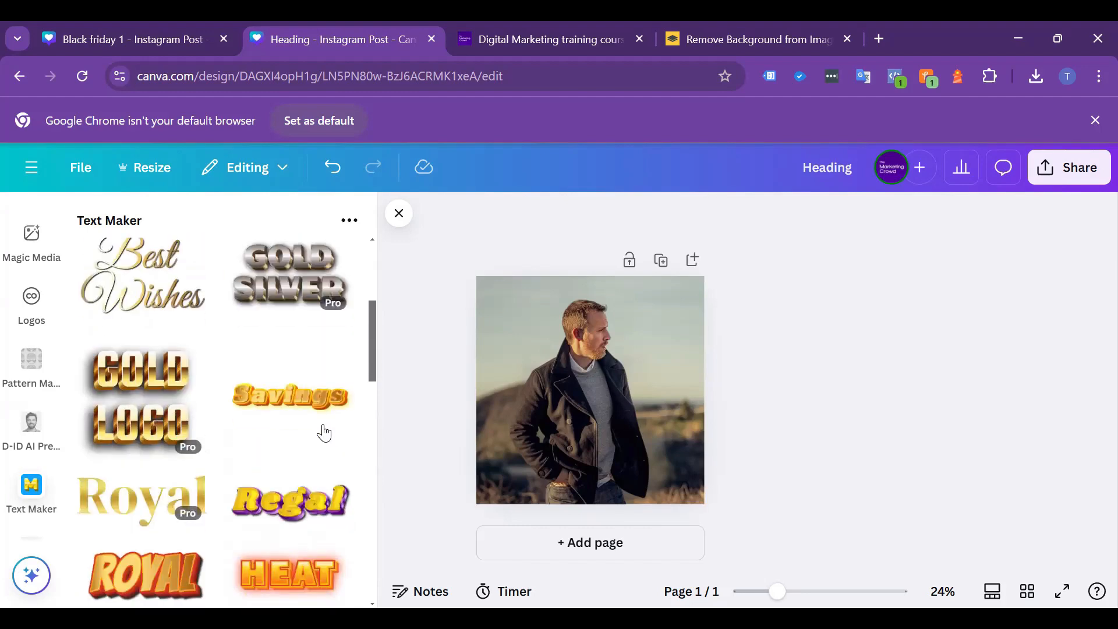
pyautogui.scroll(-2, 321, 432)
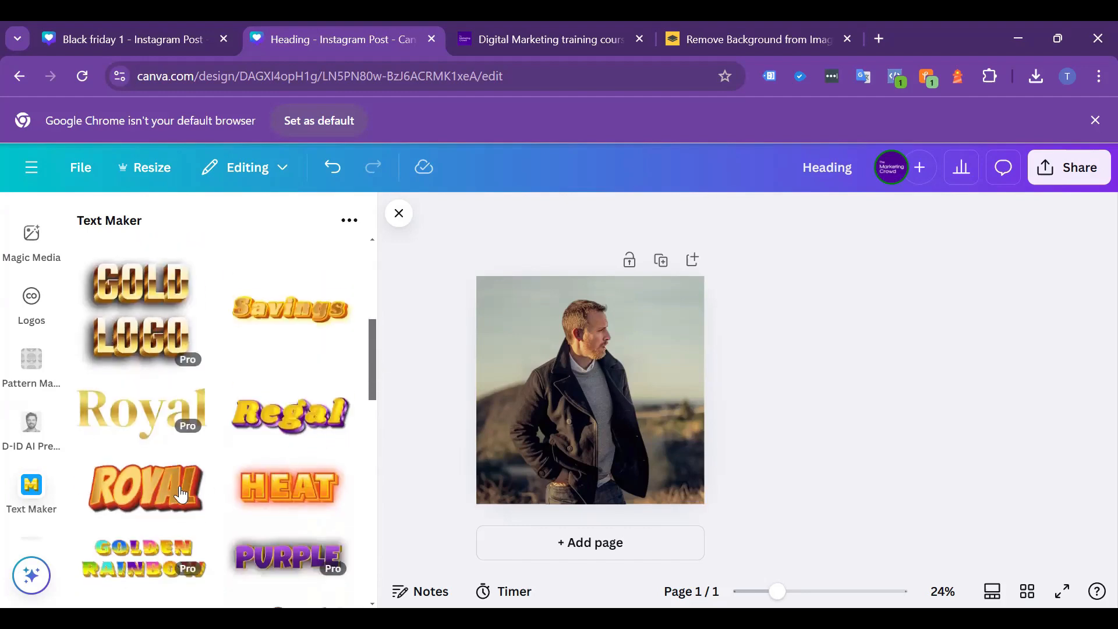
pyautogui.click(127, 503)
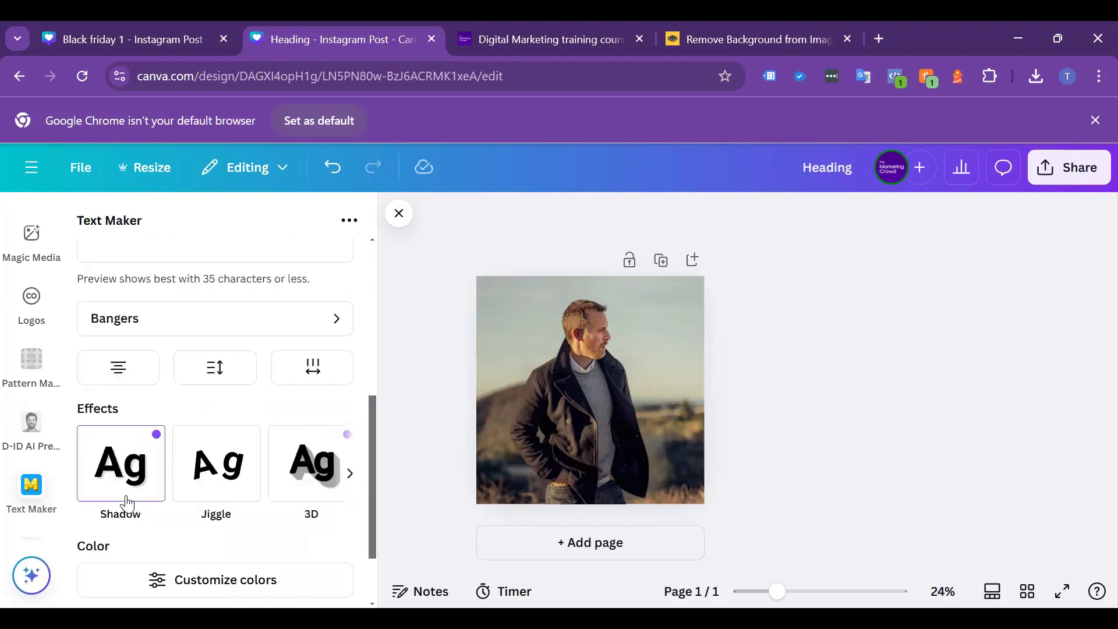
# - Replace the preset's text with "GIFT IDEAS" and add the styled text to the design at Medium quality
pyautogui.scroll(3, 199, 340)
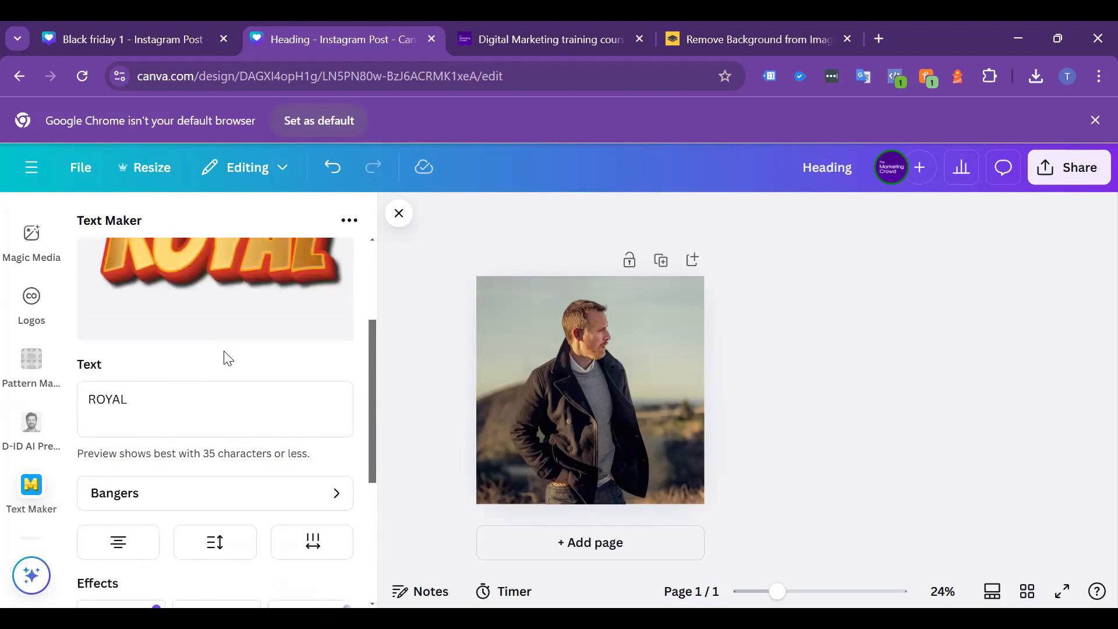
pyautogui.moveTo(150, 407); pyautogui.dragTo(17, 401)
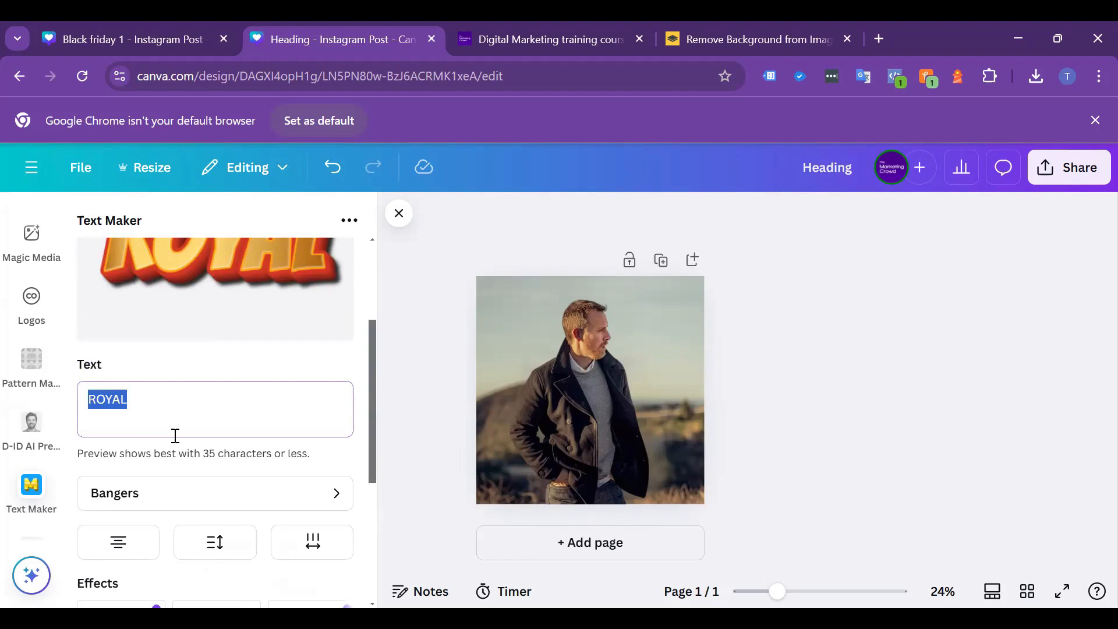
pyautogui.write('GI')
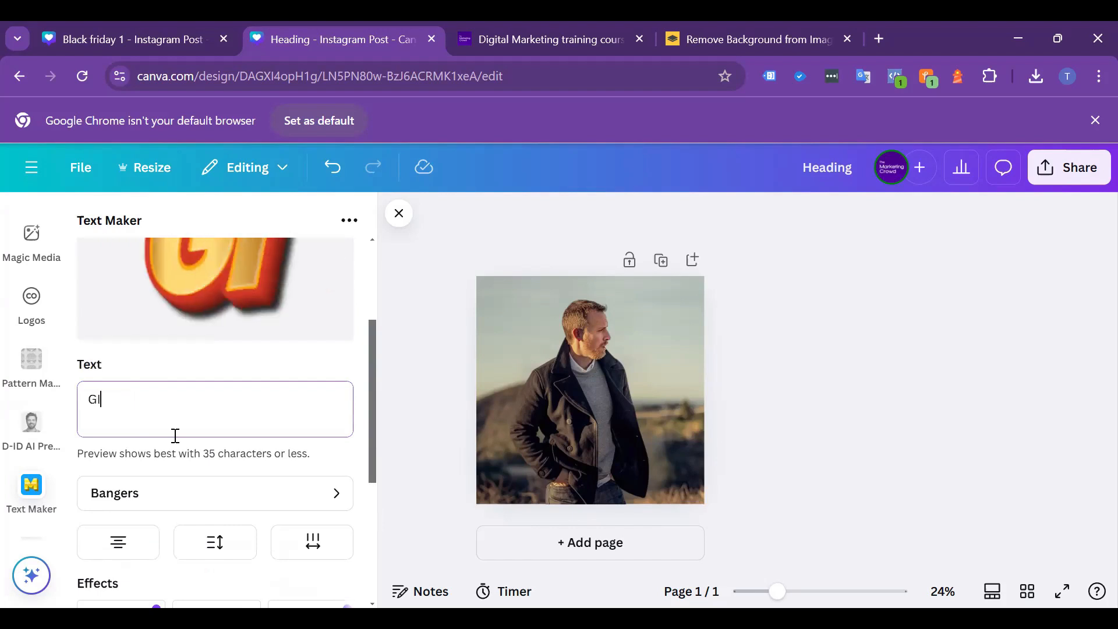
pyautogui.write('FT IDEAS')
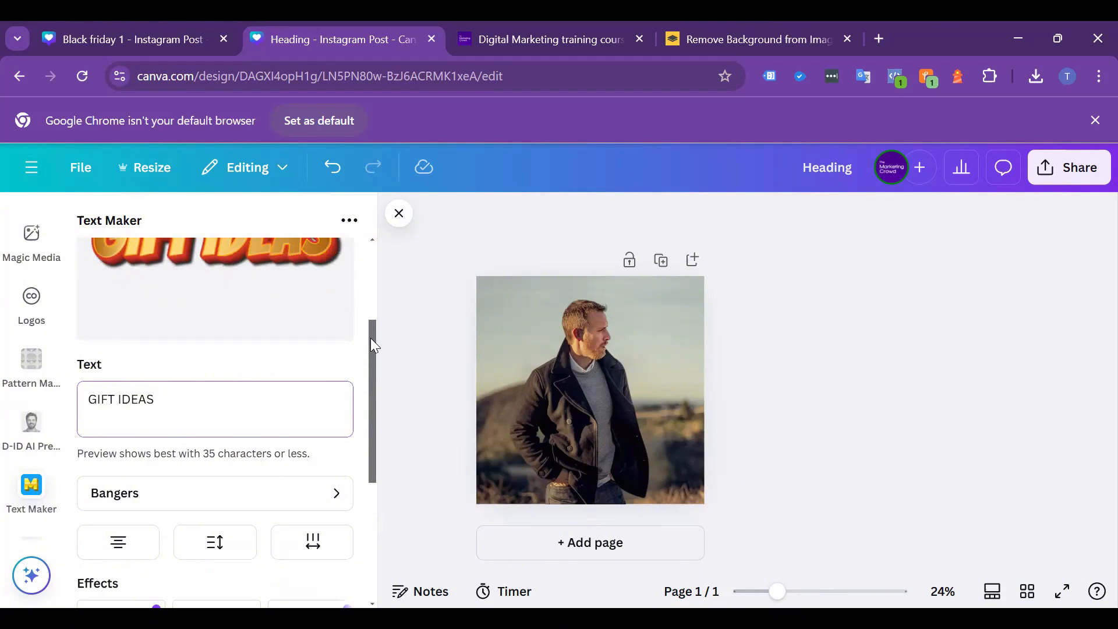
pyautogui.moveTo(374, 345); pyautogui.dragTo(373, 253)
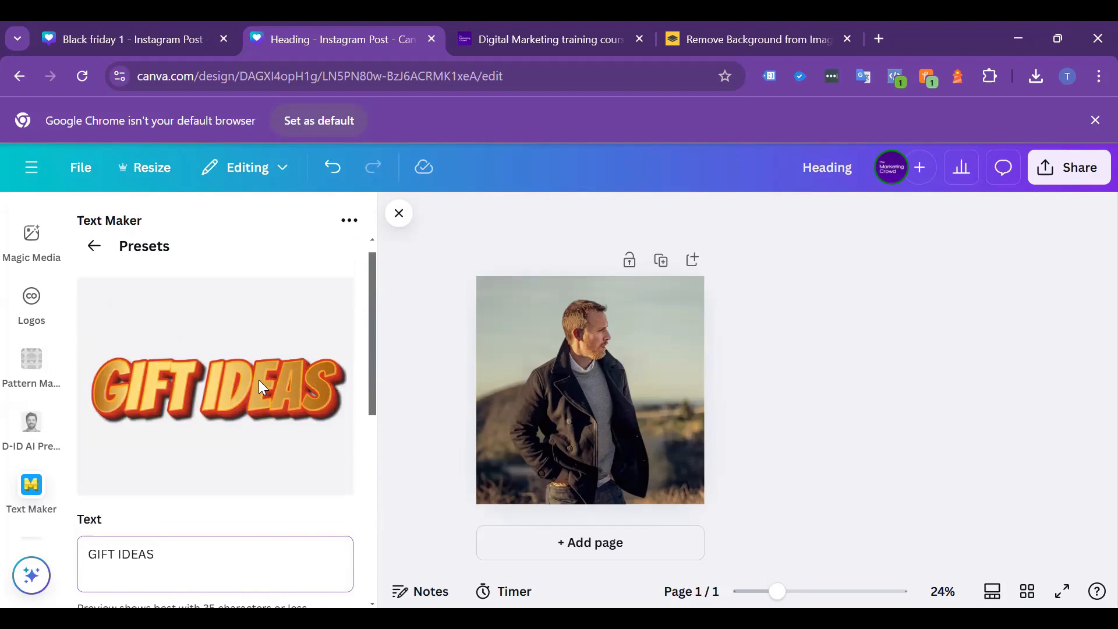
pyautogui.scroll(-7, 335, 444)
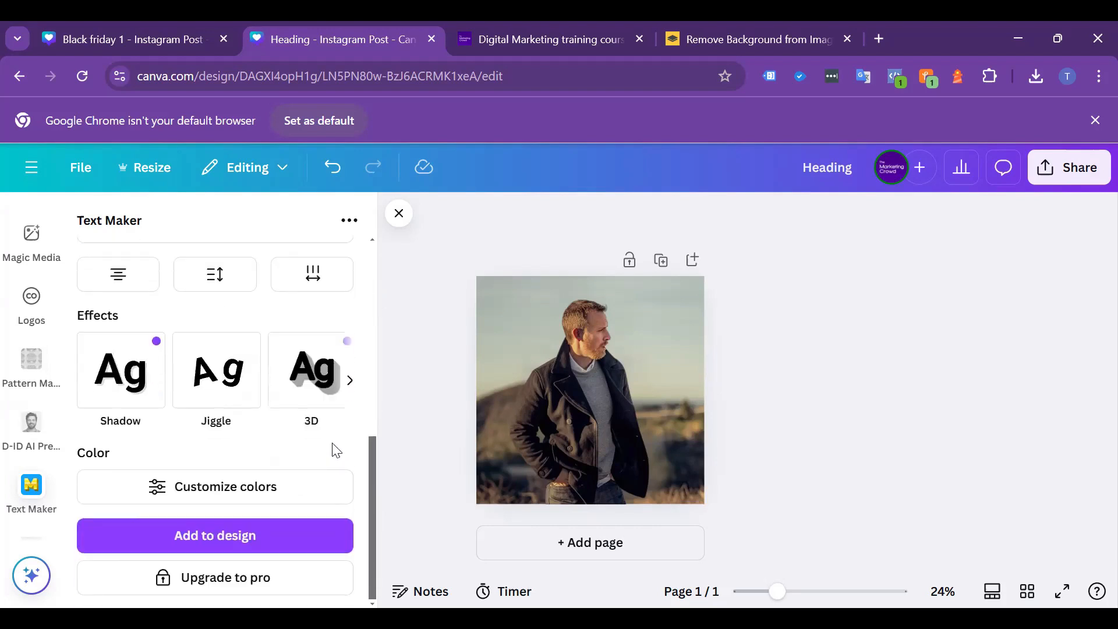
pyautogui.click(237, 537)
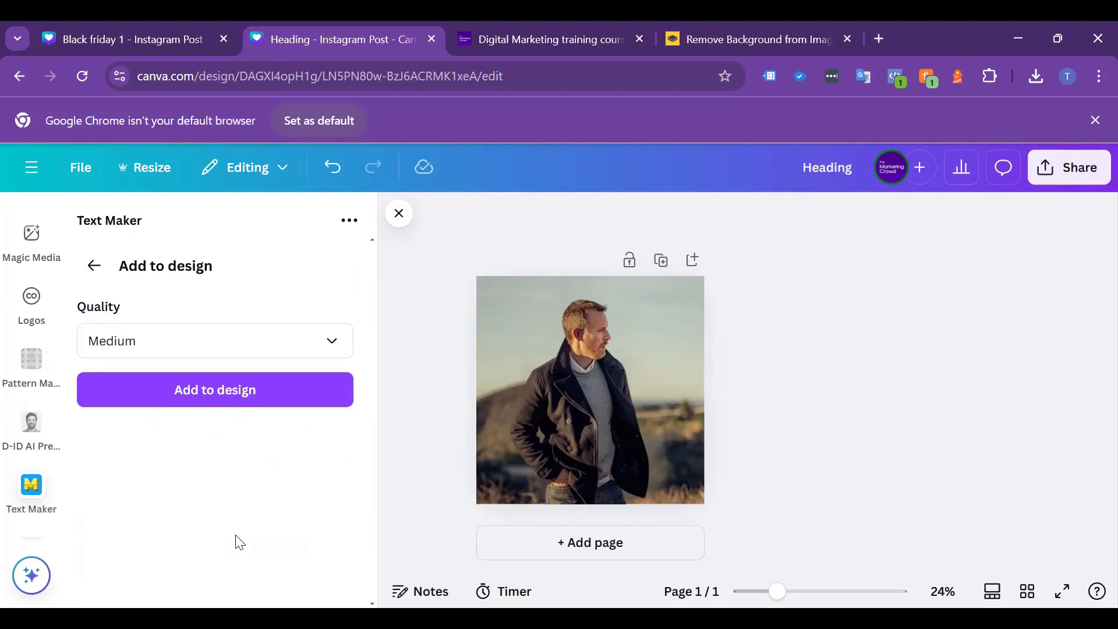
pyautogui.click(225, 398)
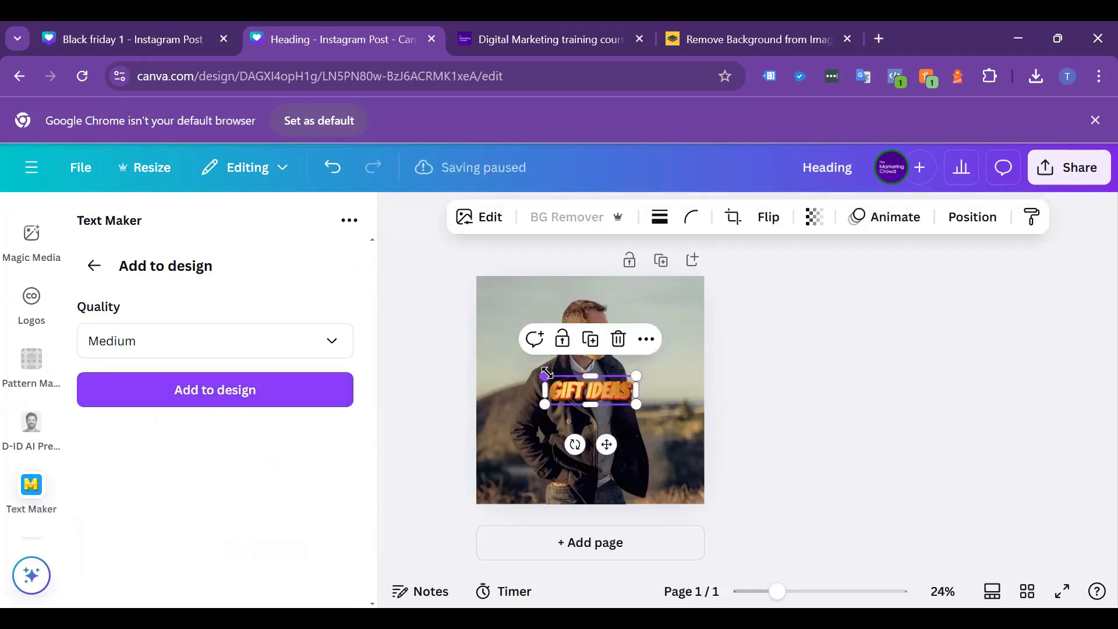
# - Enlarge the "GIFT IDEAS" text image to the full page width and move it up to the page's top edge
pyautogui.moveTo(545, 375); pyautogui.dragTo(477, 354)
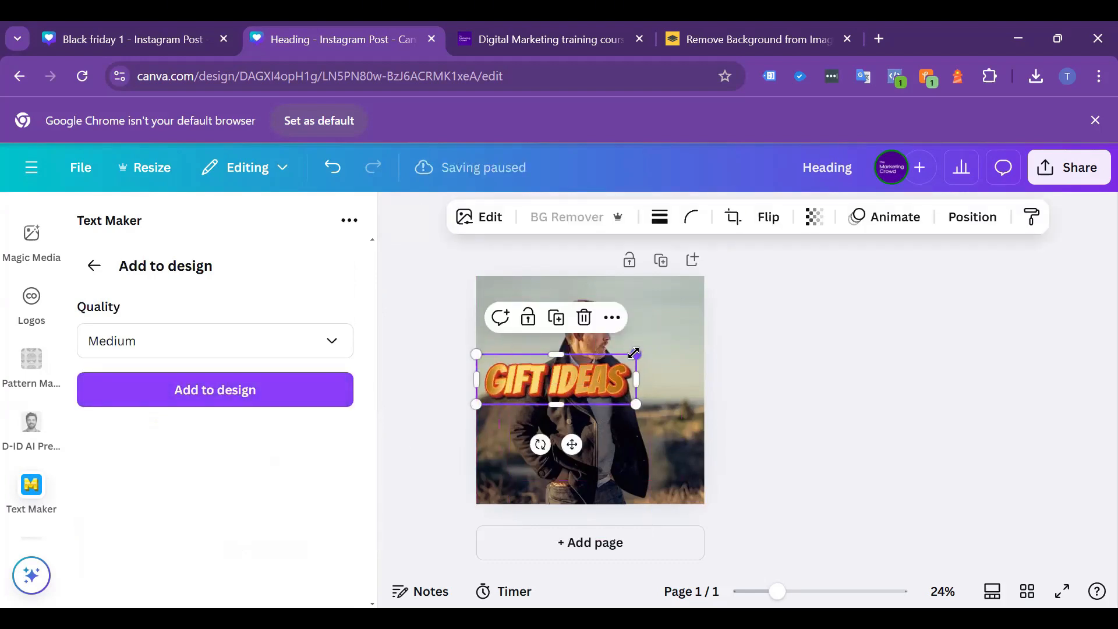
pyautogui.moveTo(637, 353); pyautogui.dragTo(694, 329)
pyautogui.click(806, 410)
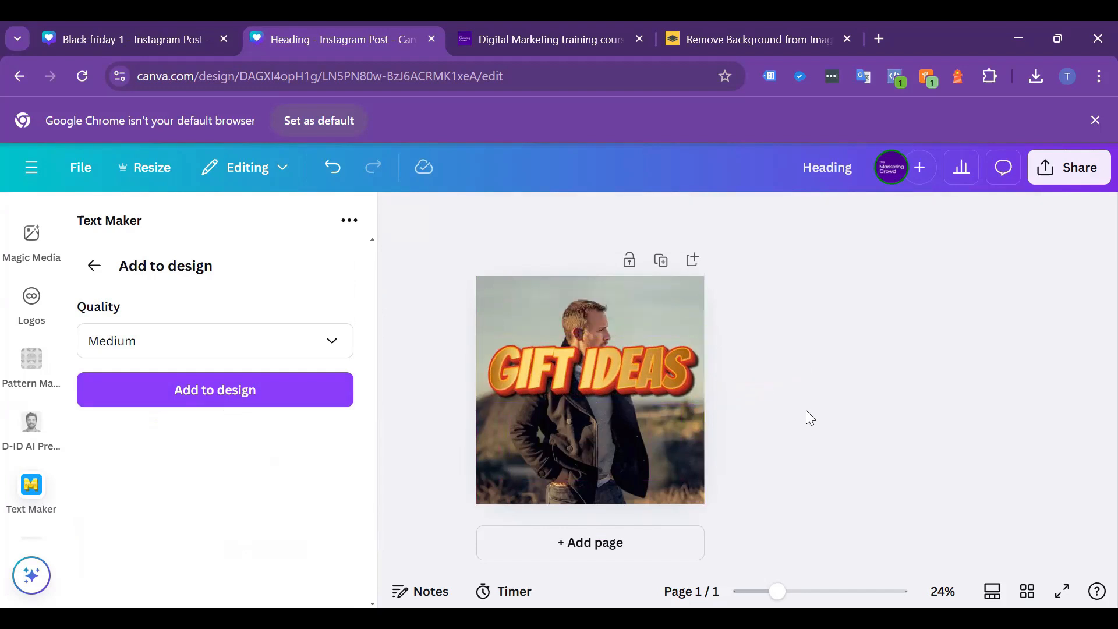
pyautogui.moveTo(647, 375); pyautogui.dragTo(645, 329)
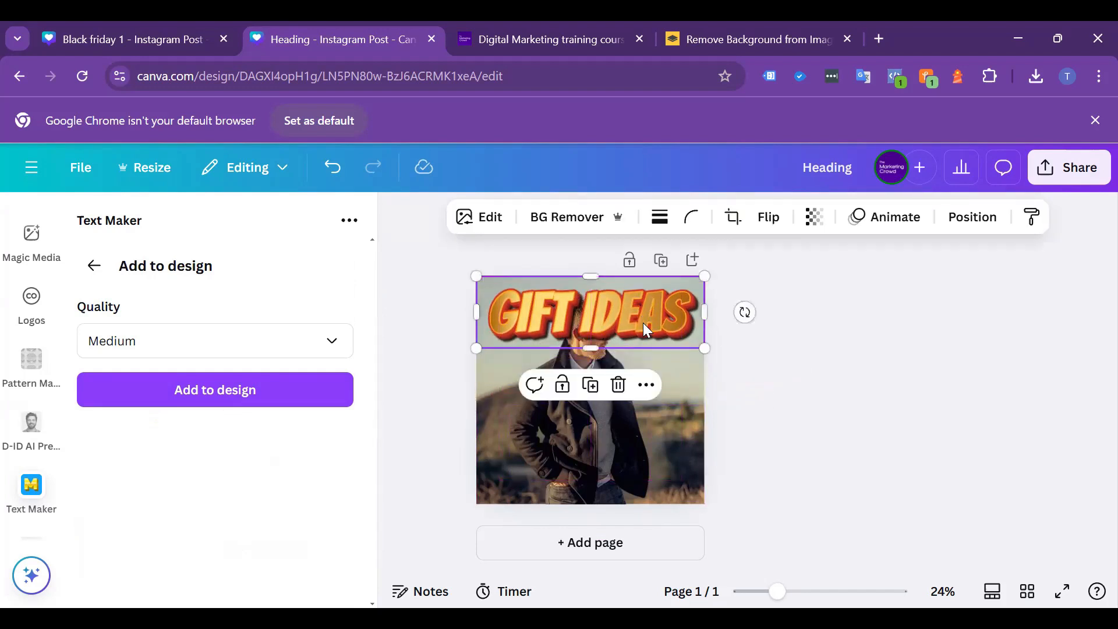
# - Send the "GIFT IDEAS" text image one layer backward so it sits behind the man
pyautogui.rightClick(622, 321)
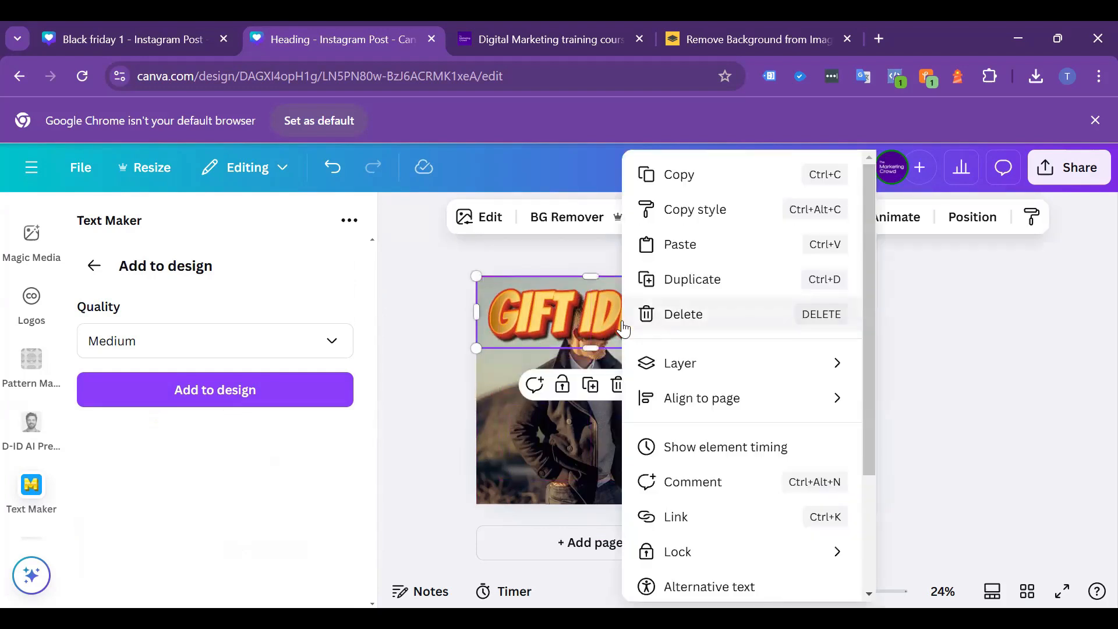
pyautogui.moveTo(683, 377)
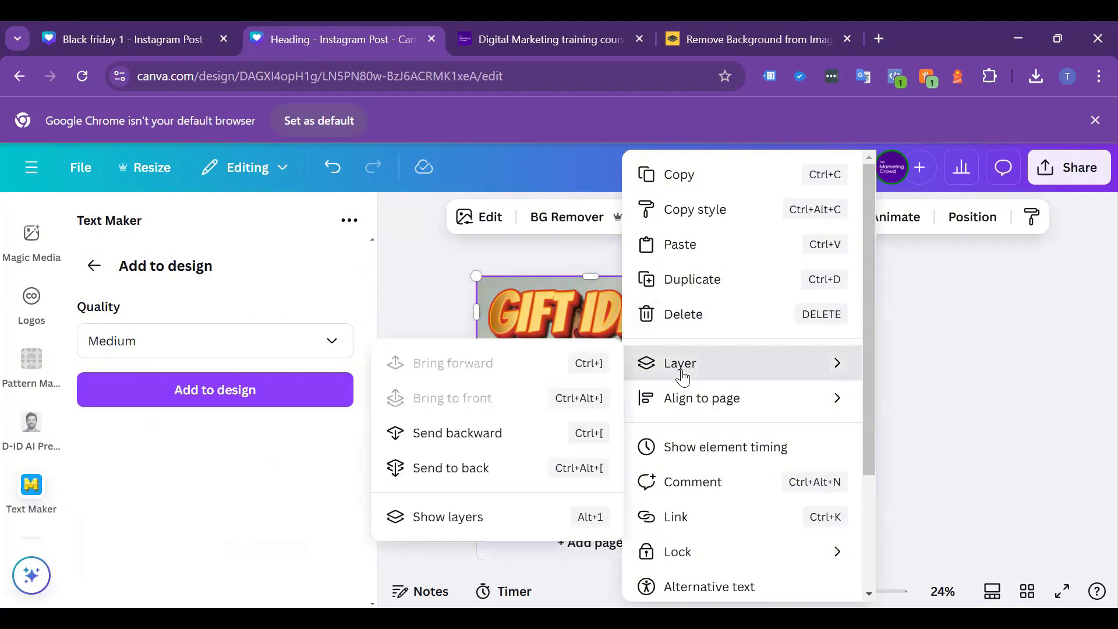
pyautogui.click(494, 434)
pyautogui.click(819, 431)
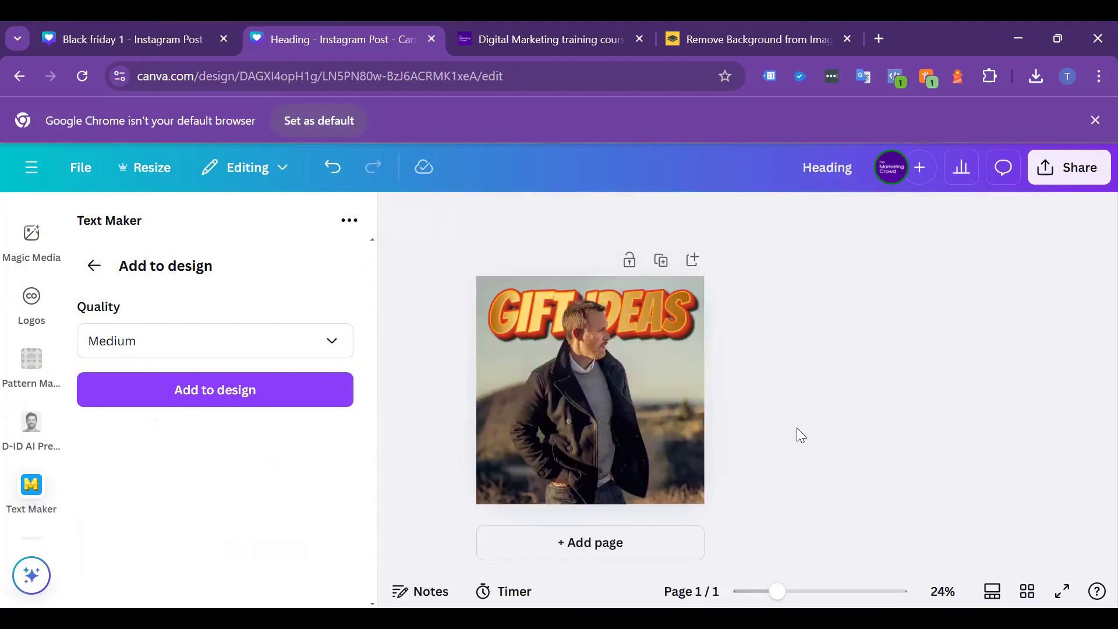
# - Shrink the man's cutout slightly and raise the "GIFT IDEAS" text image slightly past the page's top edge
pyautogui.click(637, 422)
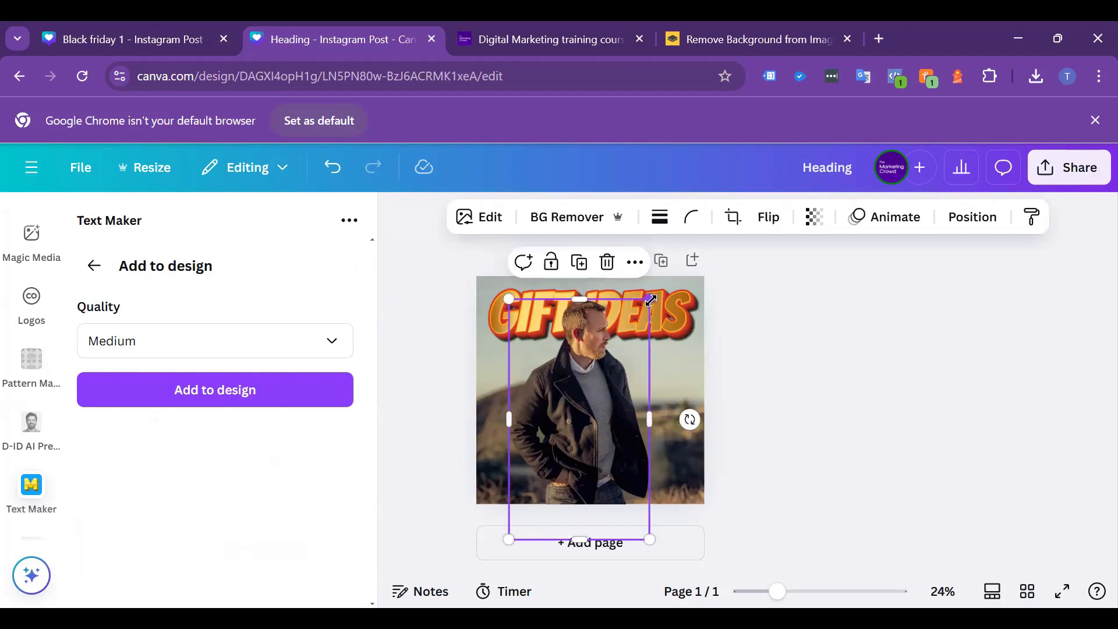
pyautogui.moveTo(651, 301)
pyautogui.mouseDown()
pyautogui.moveTo(641, 303)
pyautogui.moveTo(672, 300)
pyautogui.mouseUp()
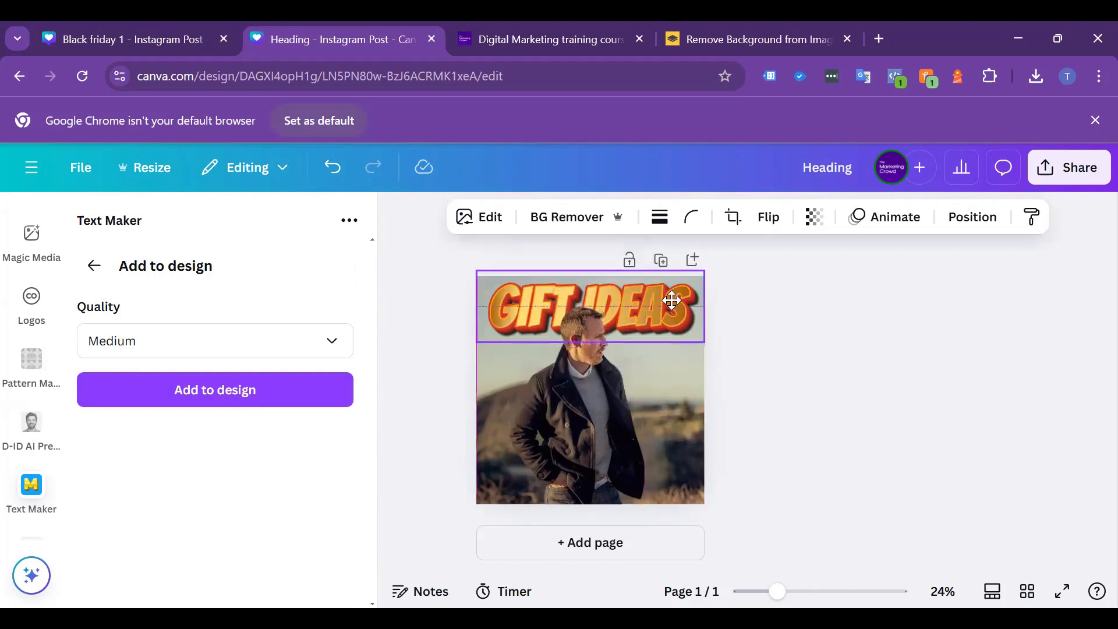
pyautogui.click(814, 363)
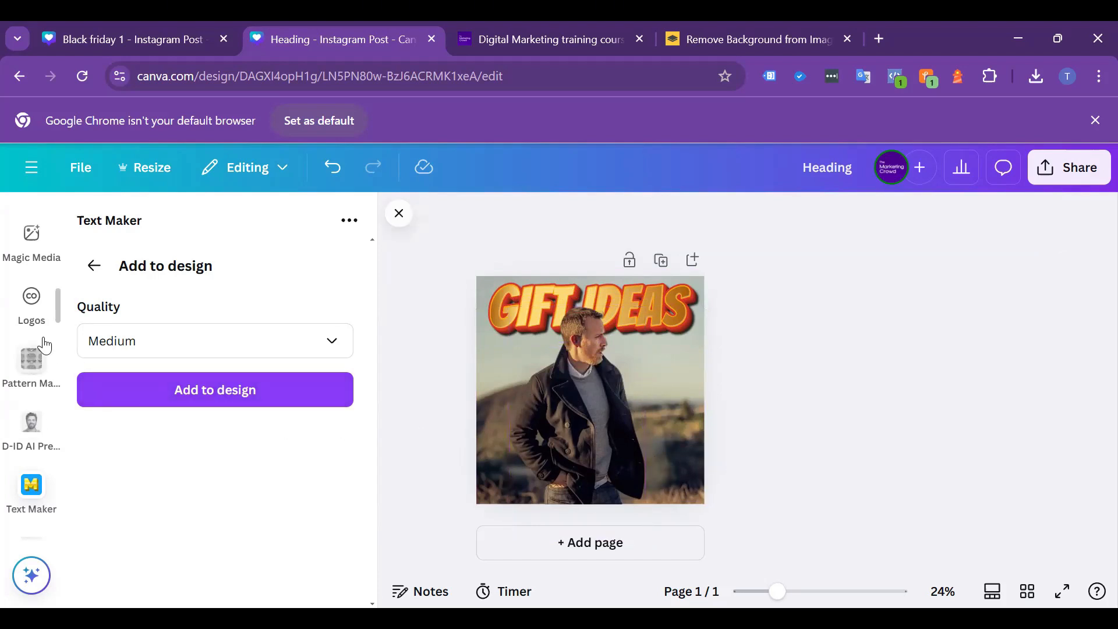
# - Search the elements for "christmas" and browse the matching graphics
pyautogui.scroll(5, 31, 338)
pyautogui.scroll(3, 29, 333)
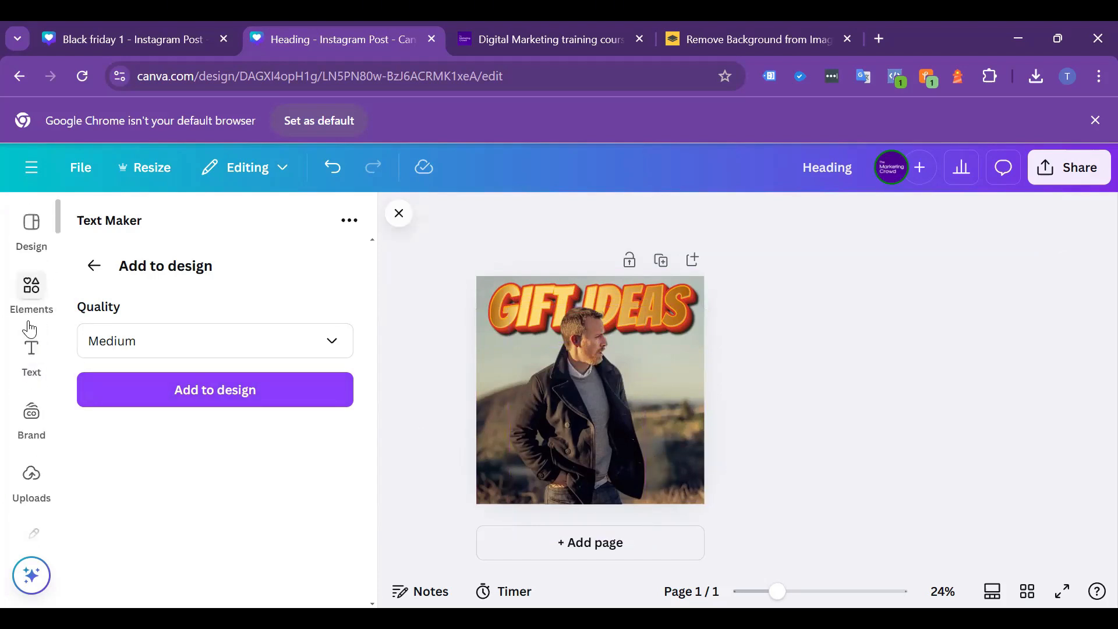
pyautogui.click(32, 288)
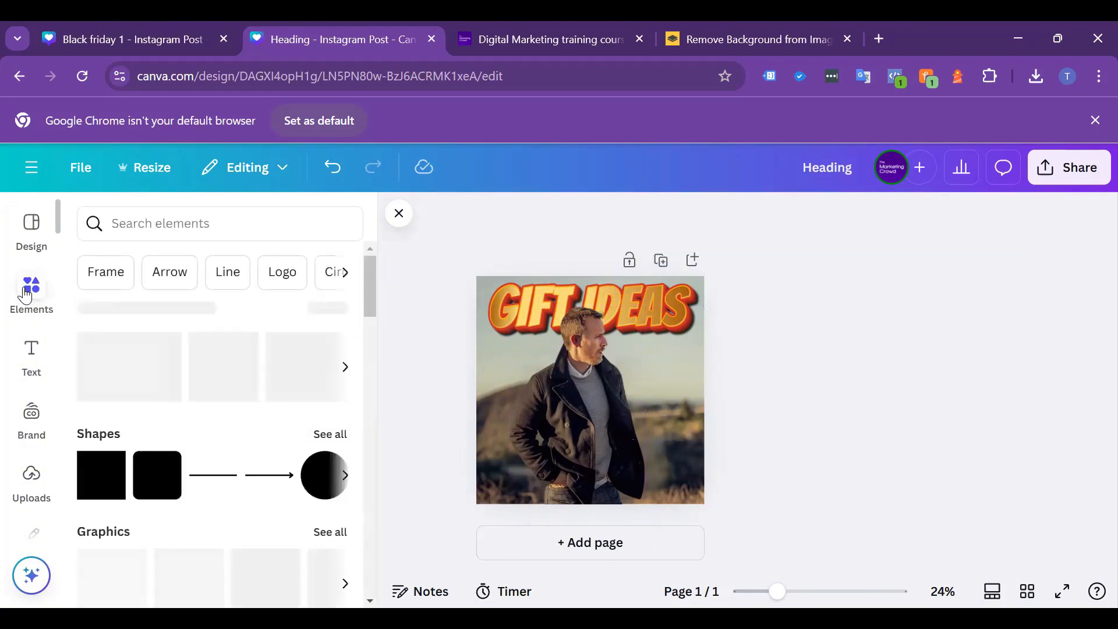
pyautogui.click(134, 222)
pyautogui.write('christmas')
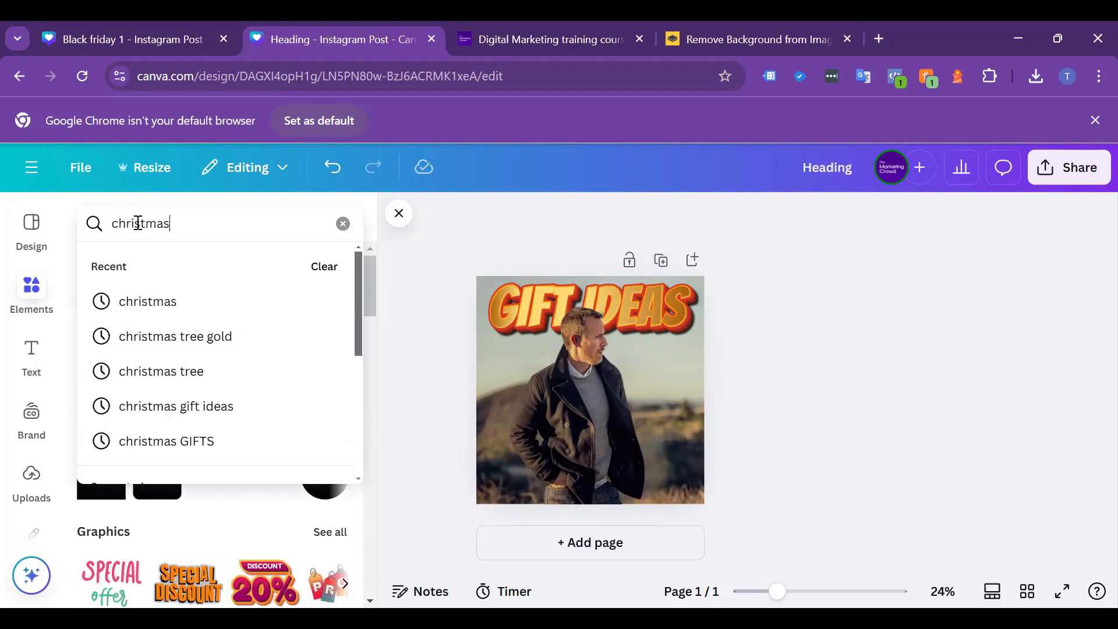
pyautogui.press('Return')
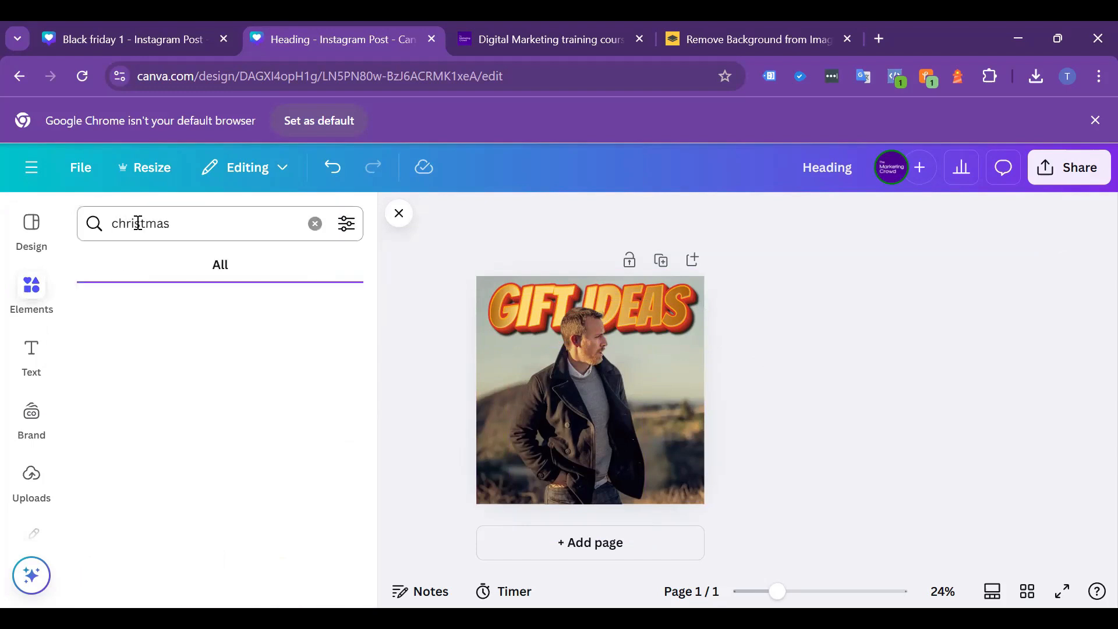
pyautogui.click(125, 266)
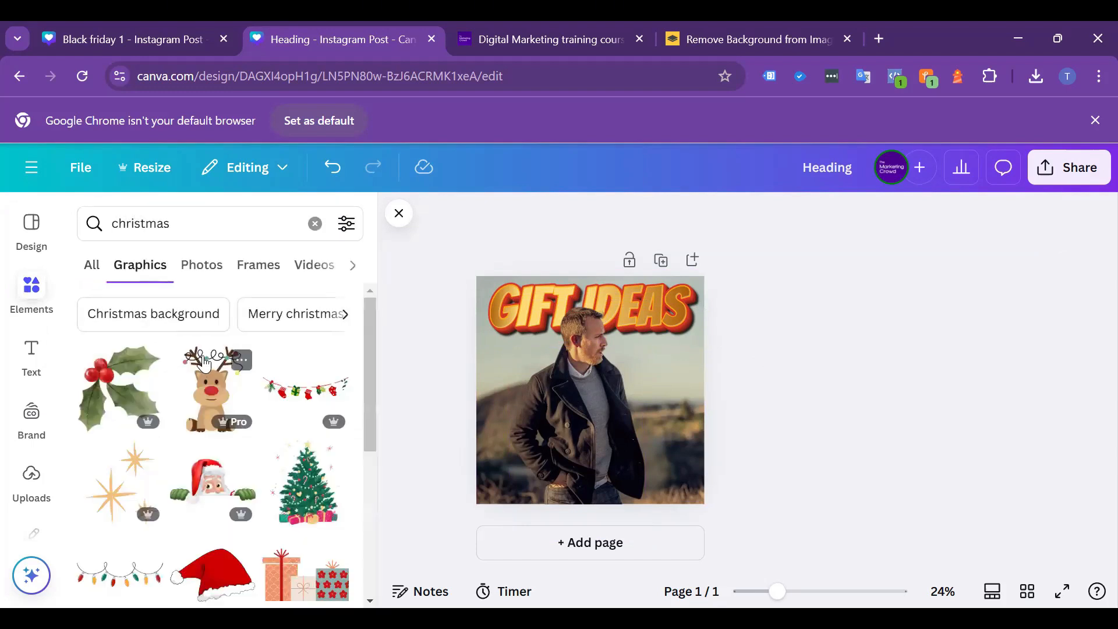
pyautogui.scroll(-6, 240, 465)
pyautogui.scroll(-6, 240, 484)
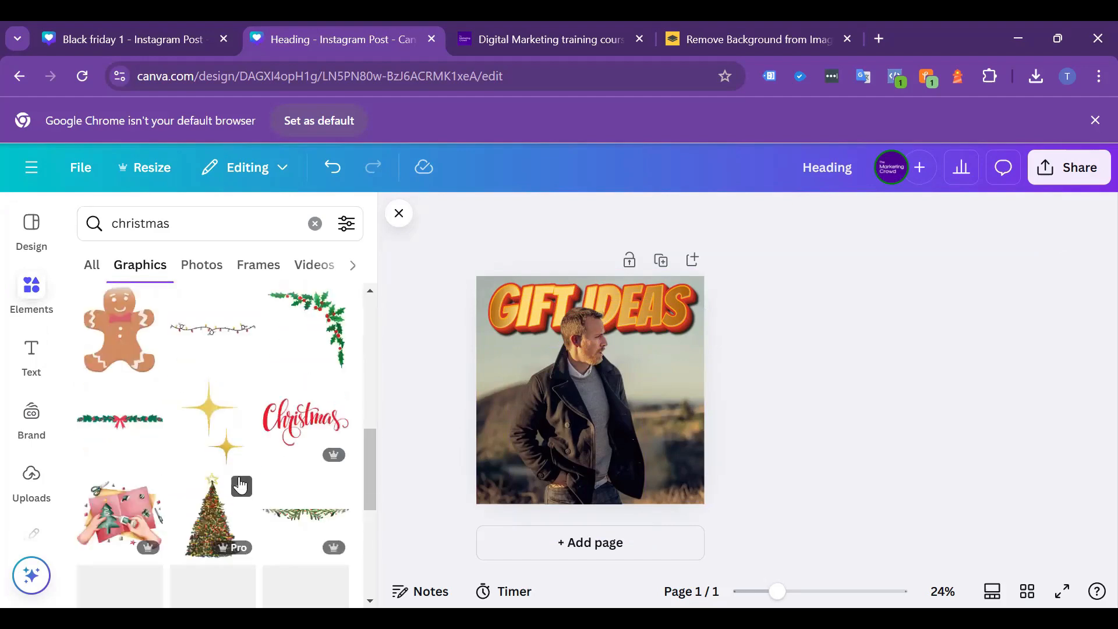
pyautogui.scroll(5, 230, 419)
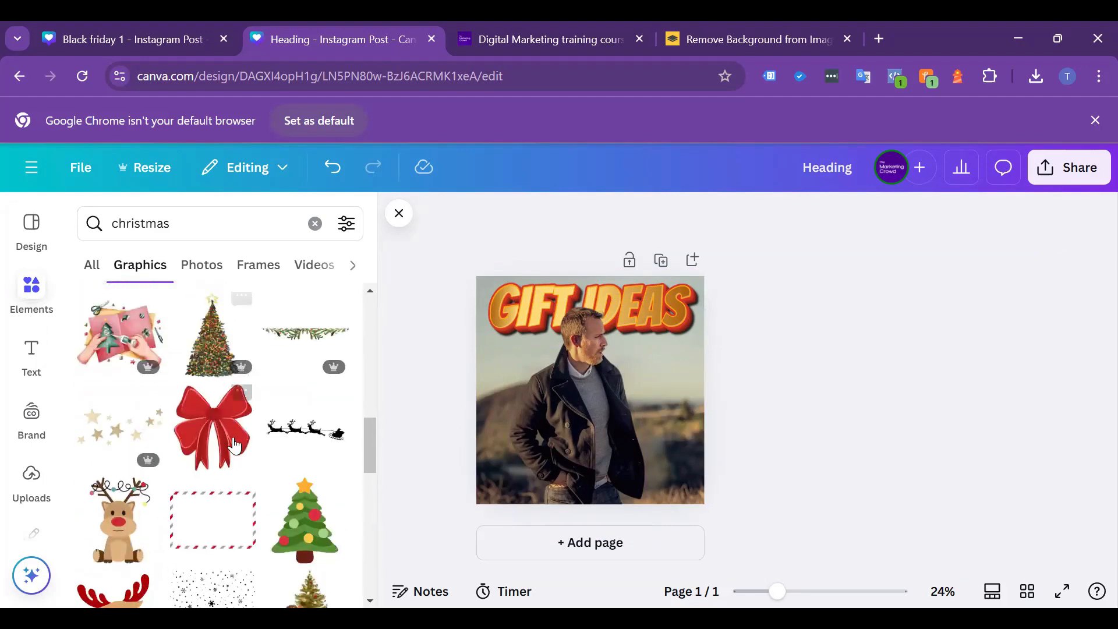
pyautogui.scroll(5, 233, 443)
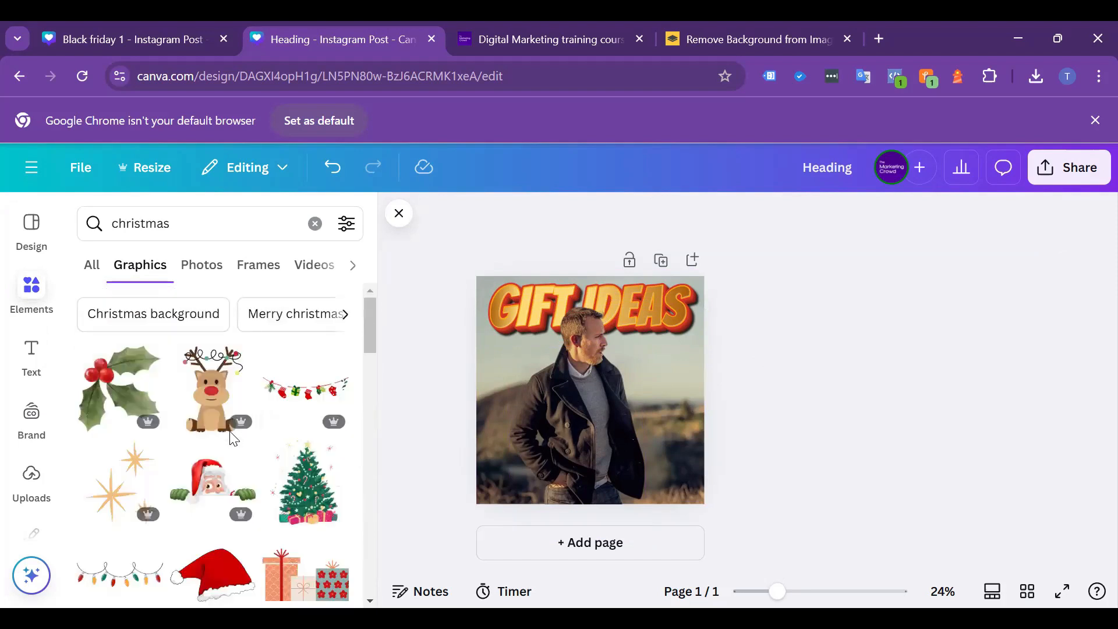
# - Search the graphics for "christmas tree" and filter the results to free items only
pyautogui.click(203, 223)
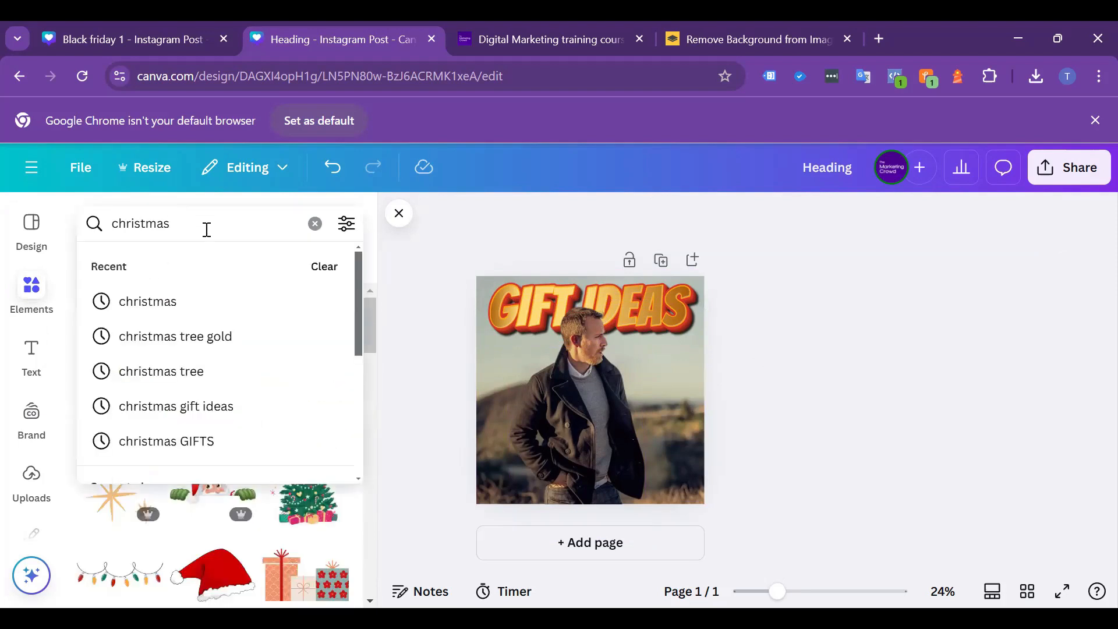
pyautogui.write('tree')
pyautogui.press('Return')
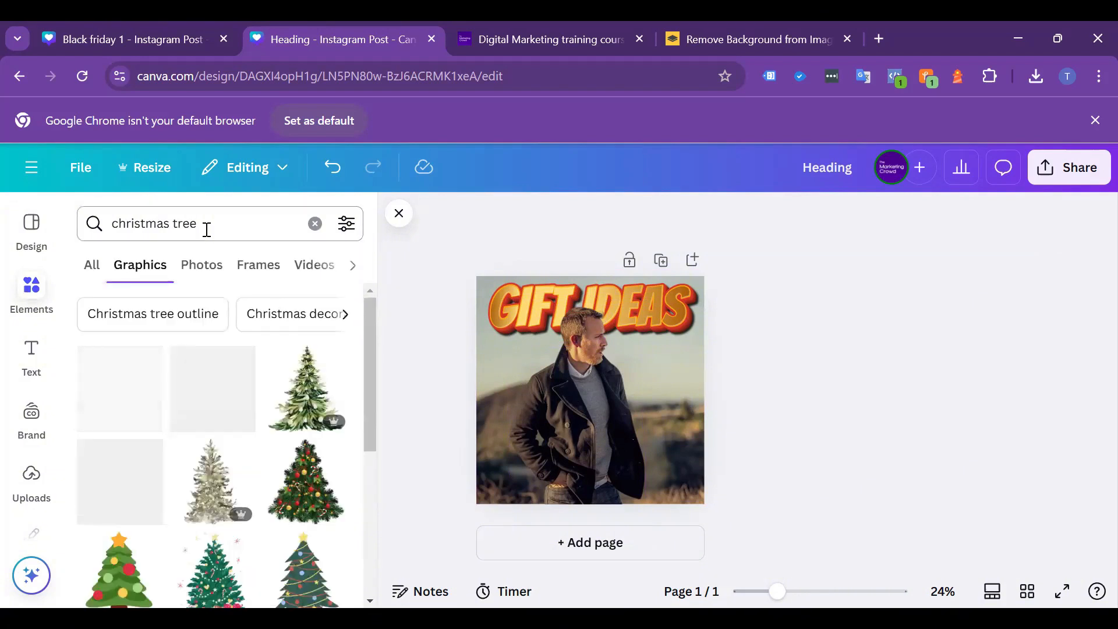
pyautogui.click(346, 224)
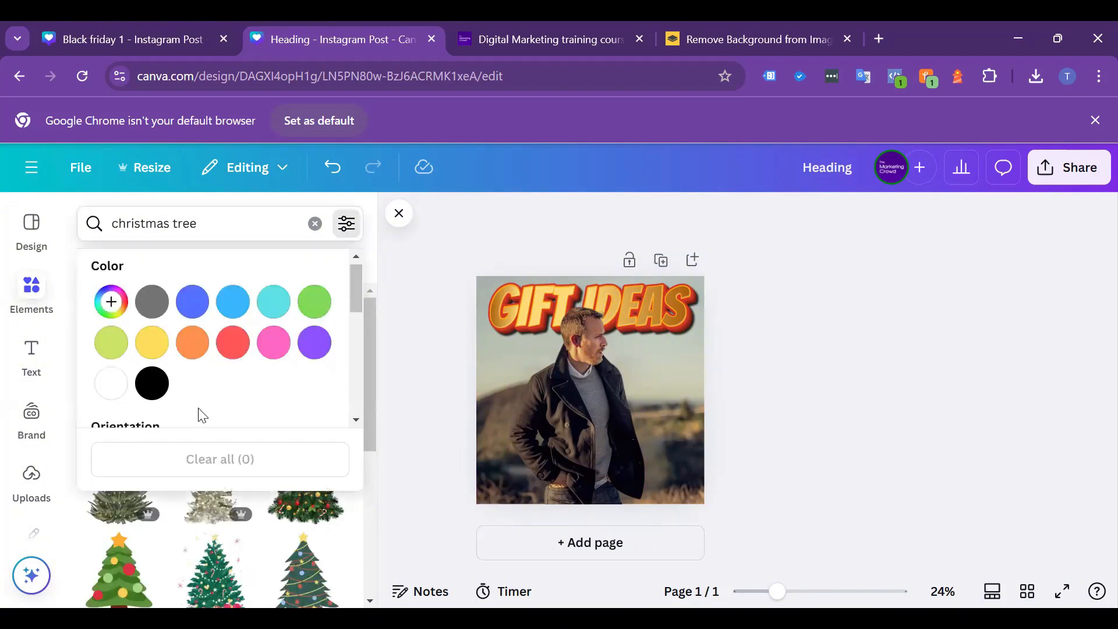
pyautogui.scroll(-5, 116, 402)
pyautogui.scroll(-2, 111, 373)
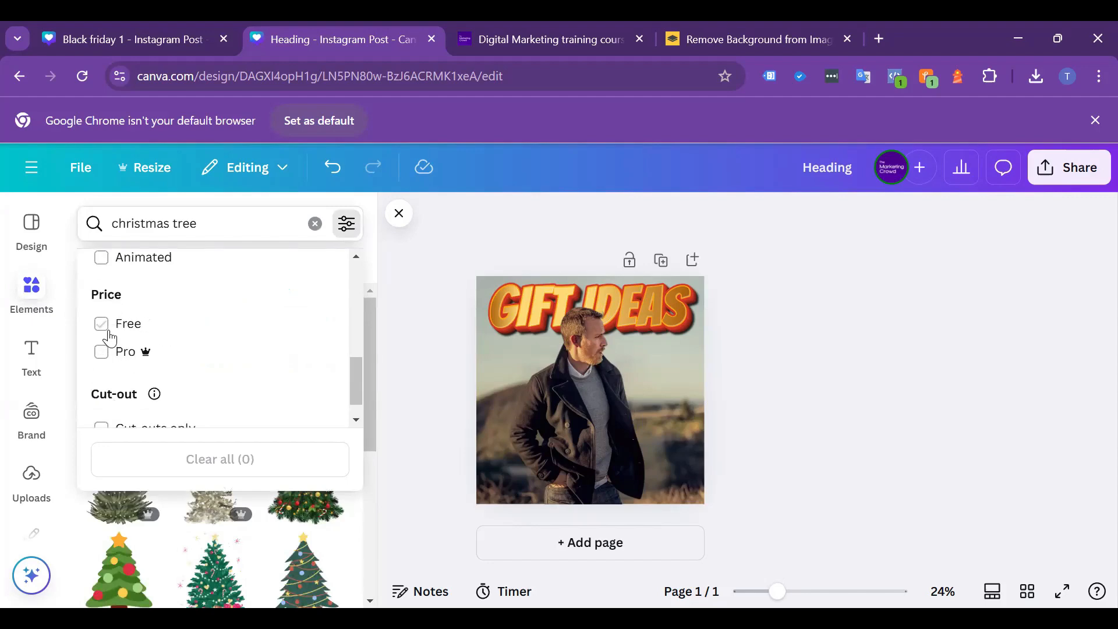
pyautogui.click(108, 324)
pyautogui.click(414, 357)
# - Add the gold swirly-line Christmas tree, shrink it and place it beside the man in the page's lower right corner
pyautogui.scroll(-5, 325, 402)
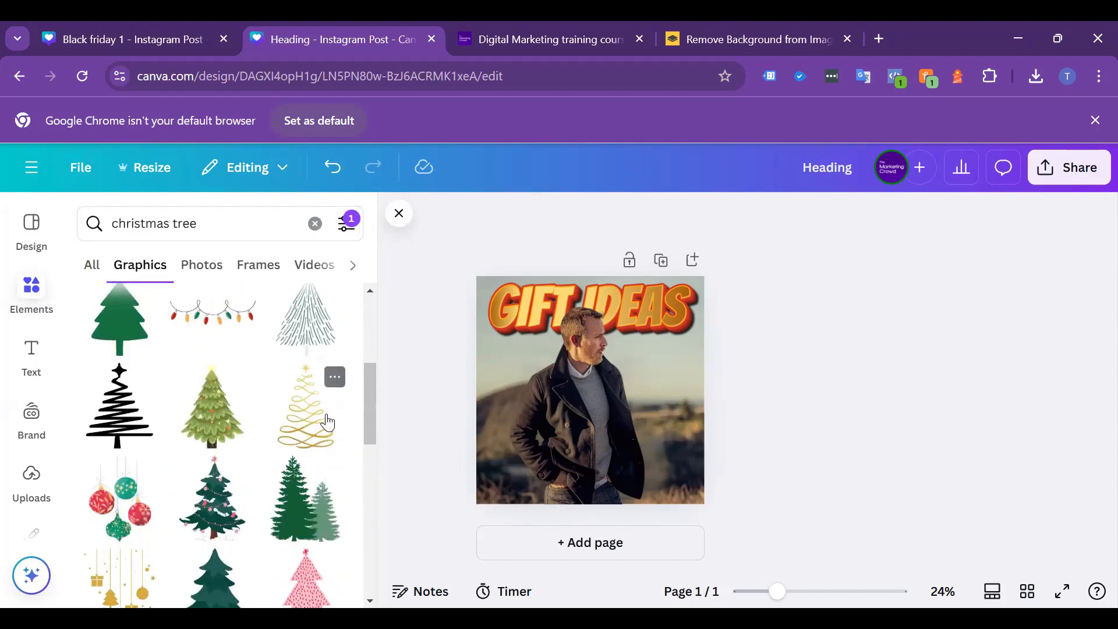
pyautogui.click(300, 430)
pyautogui.moveTo(575, 422); pyautogui.dragTo(607, 440)
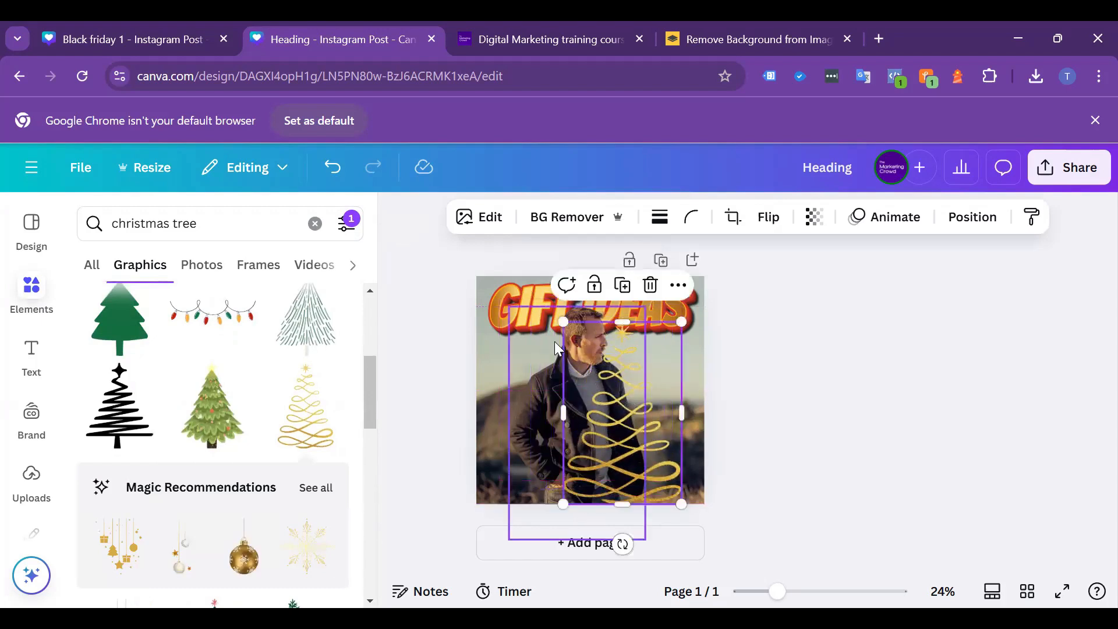
pyautogui.moveTo(576, 331); pyautogui.dragTo(618, 389)
pyautogui.click(705, 464)
pyautogui.moveTo(644, 456); pyautogui.dragTo(660, 446)
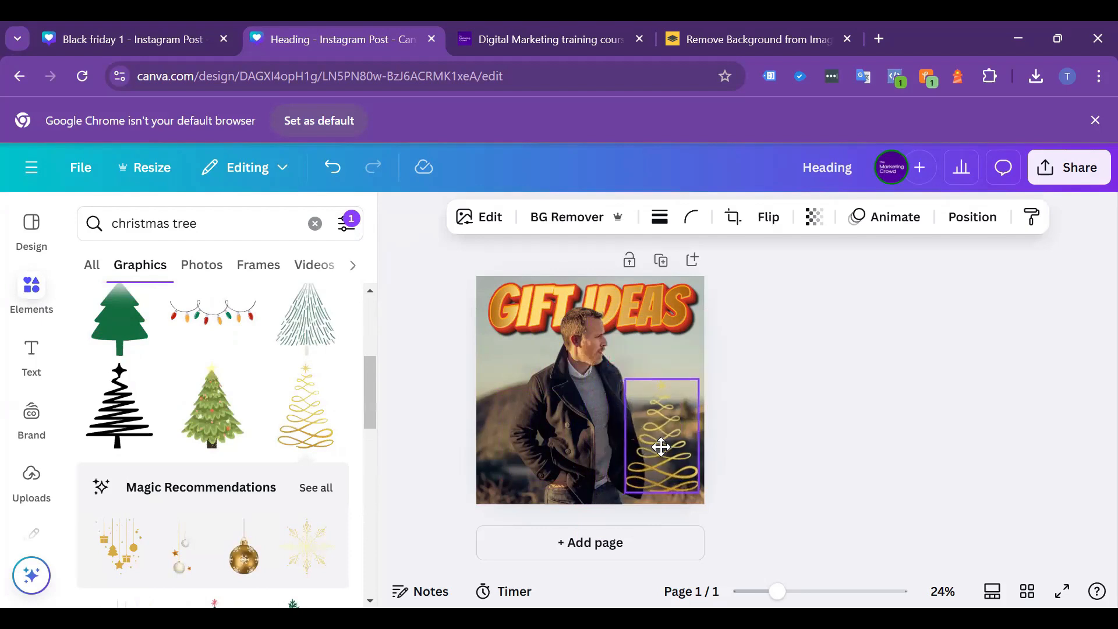
pyautogui.click(803, 445)
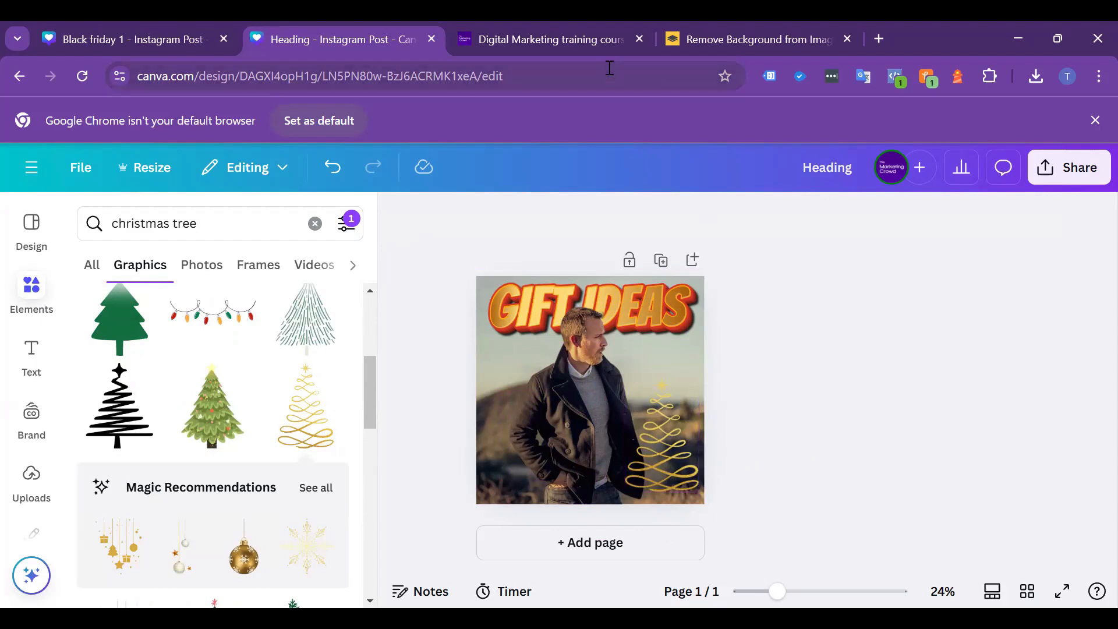
# - Leave the finished design and go to the Canva home page at canva.com
pyautogui.click(863, 166)
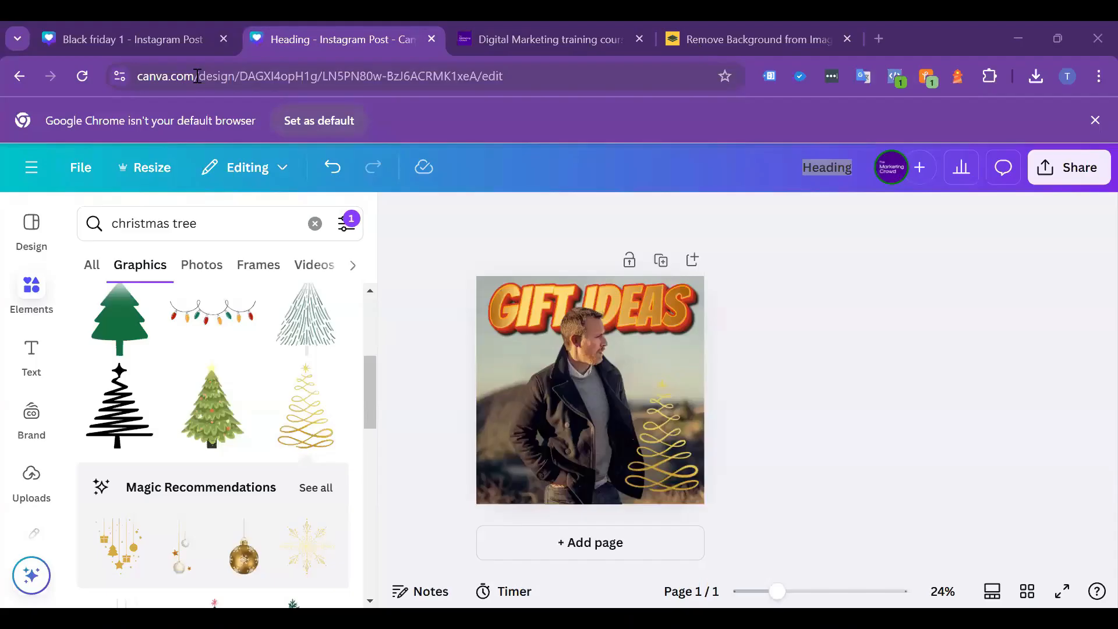
pyautogui.moveTo(195, 76); pyautogui.dragTo(1034, 134)
pyautogui.press('BackSpace')
pyautogui.press('Return')
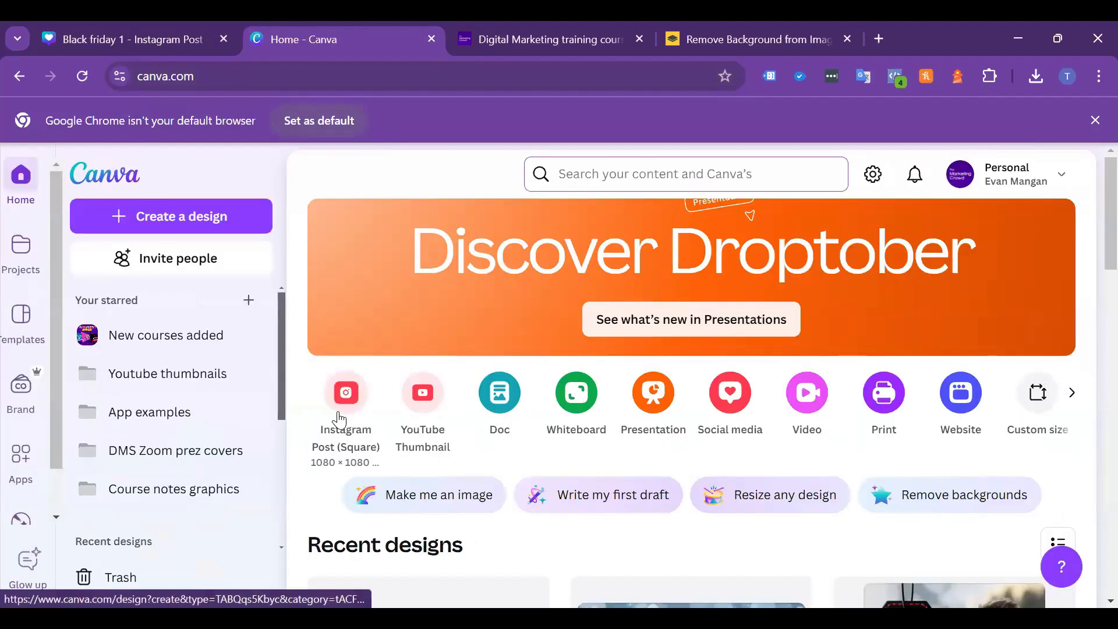
# - Create a square Instagram post and place the uploaded gifts.ie logo with the white background near the top of the page
pyautogui.click(347, 411)
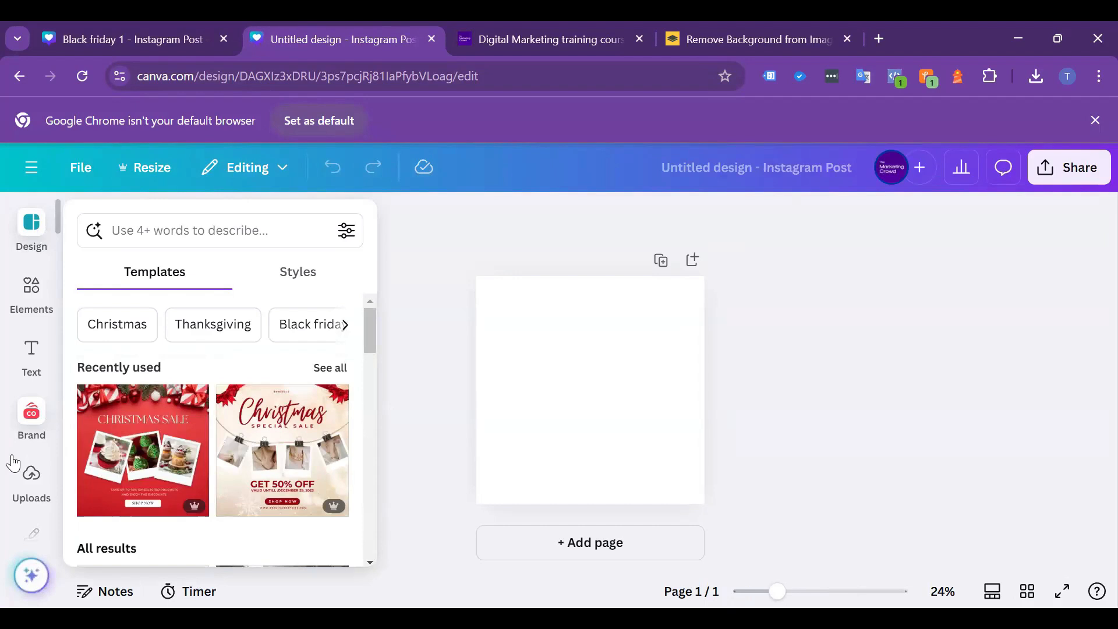
pyautogui.click(31, 474)
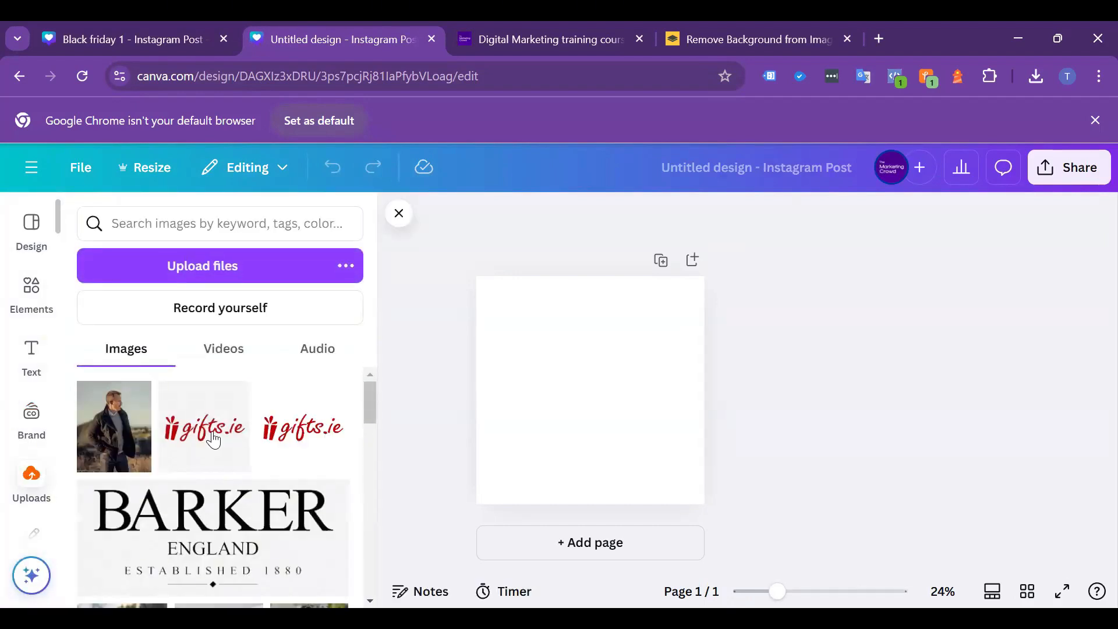
pyautogui.click(297, 433)
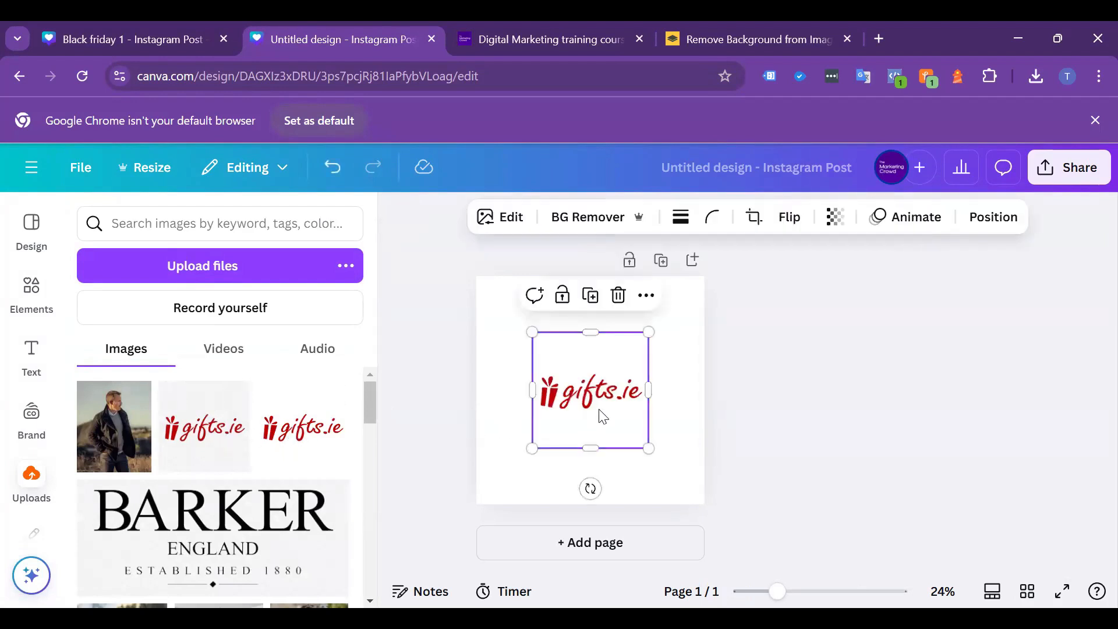
pyautogui.moveTo(599, 412); pyautogui.dragTo(607, 332)
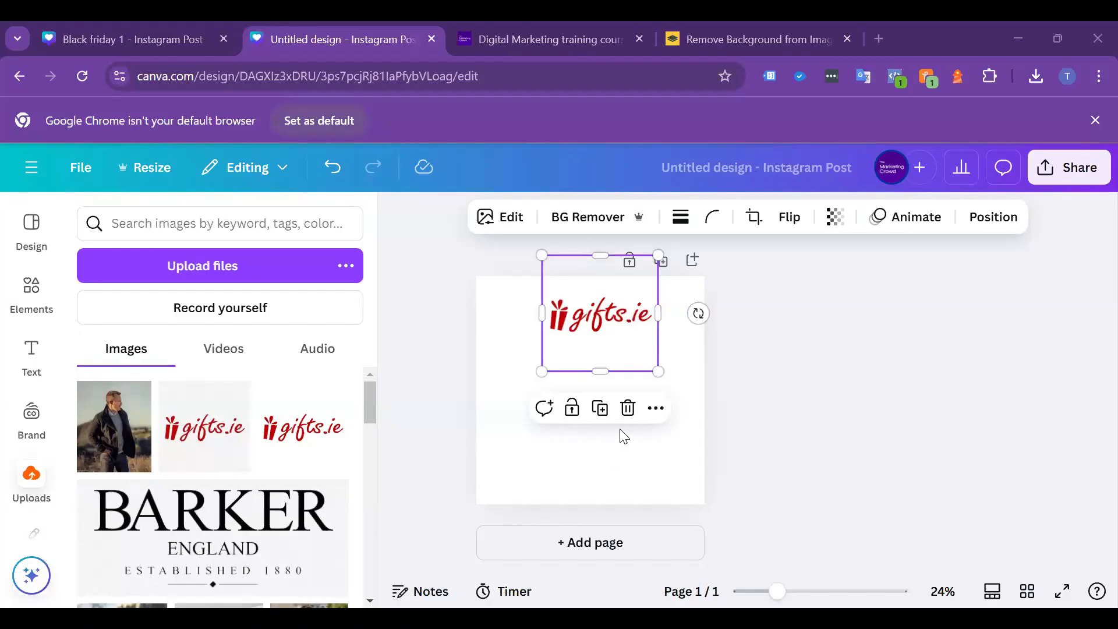
# - Set the page background to the dark red picked from the logo's photo colors
pyautogui.click(649, 417)
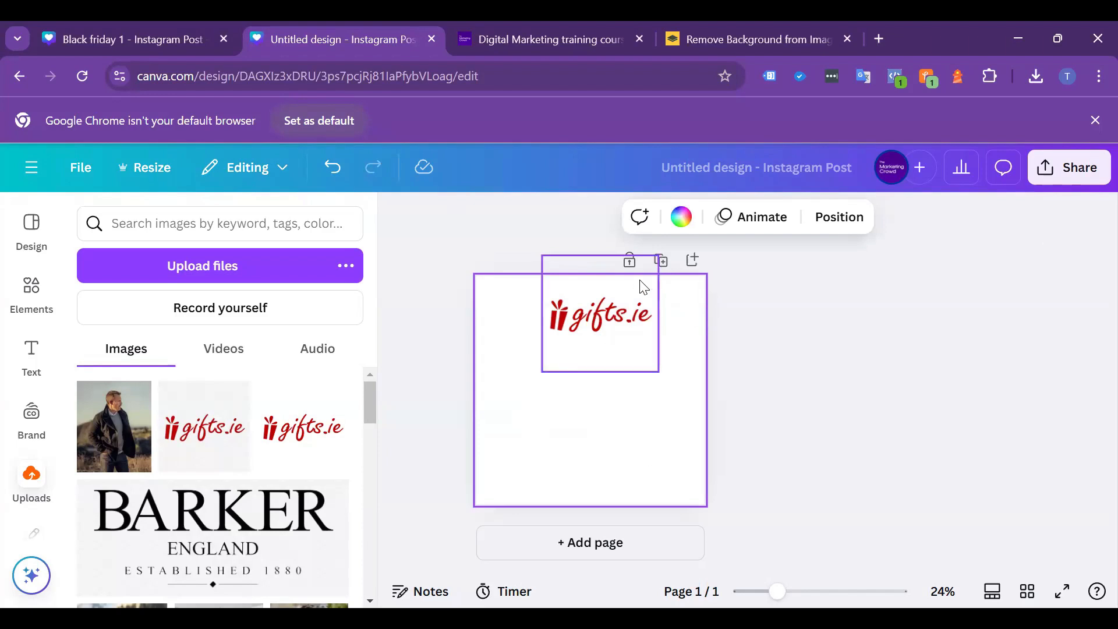
pyautogui.click(675, 224)
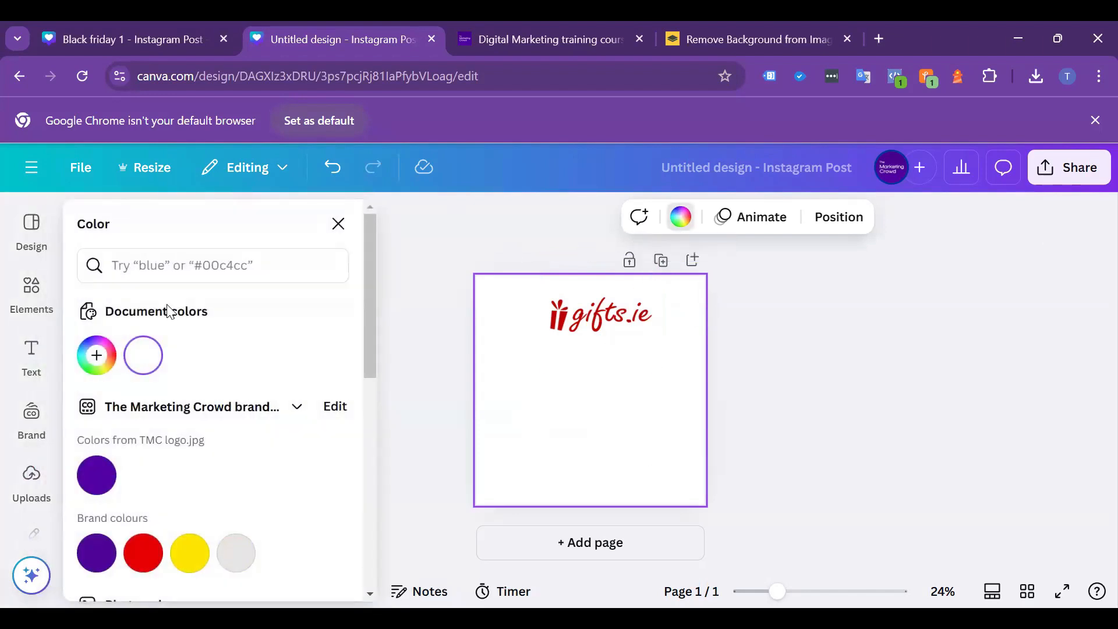
pyautogui.moveTo(371, 307); pyautogui.dragTo(320, 422)
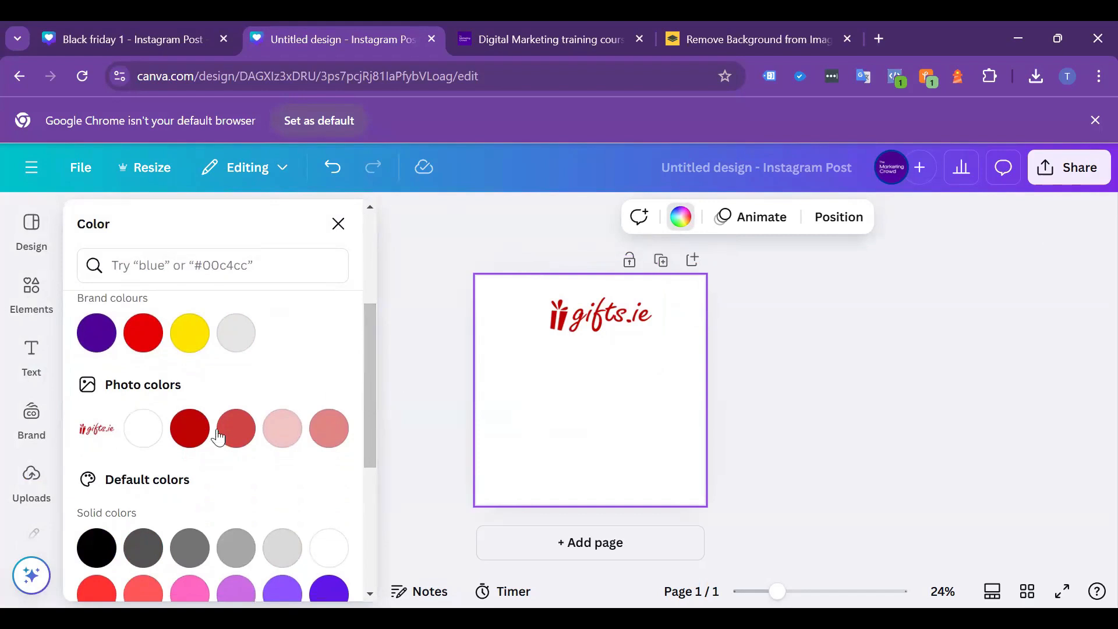
pyautogui.click(183, 441)
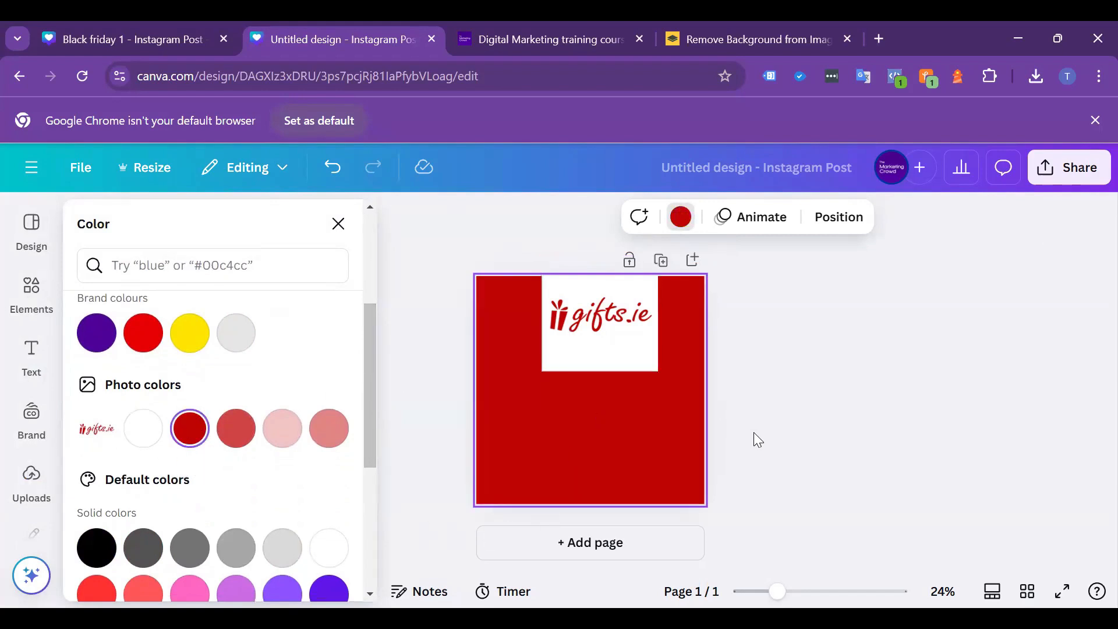
# - Replace the white-background logo with the transparent gifts.ie logo, placed at the top centre of the page
pyautogui.click(647, 363)
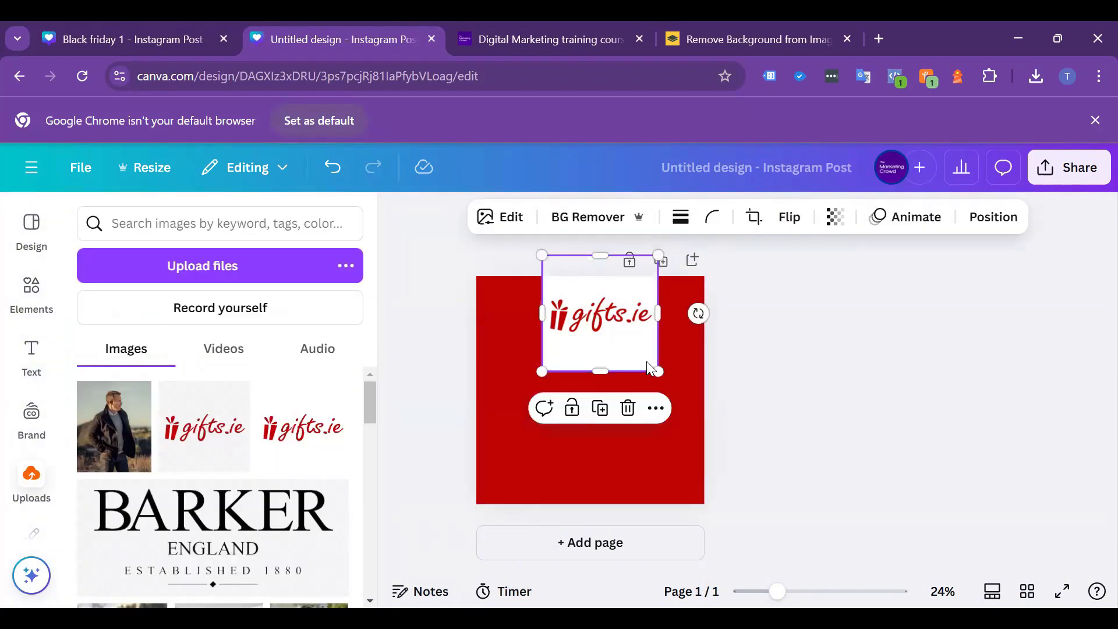
pyautogui.press('Delete')
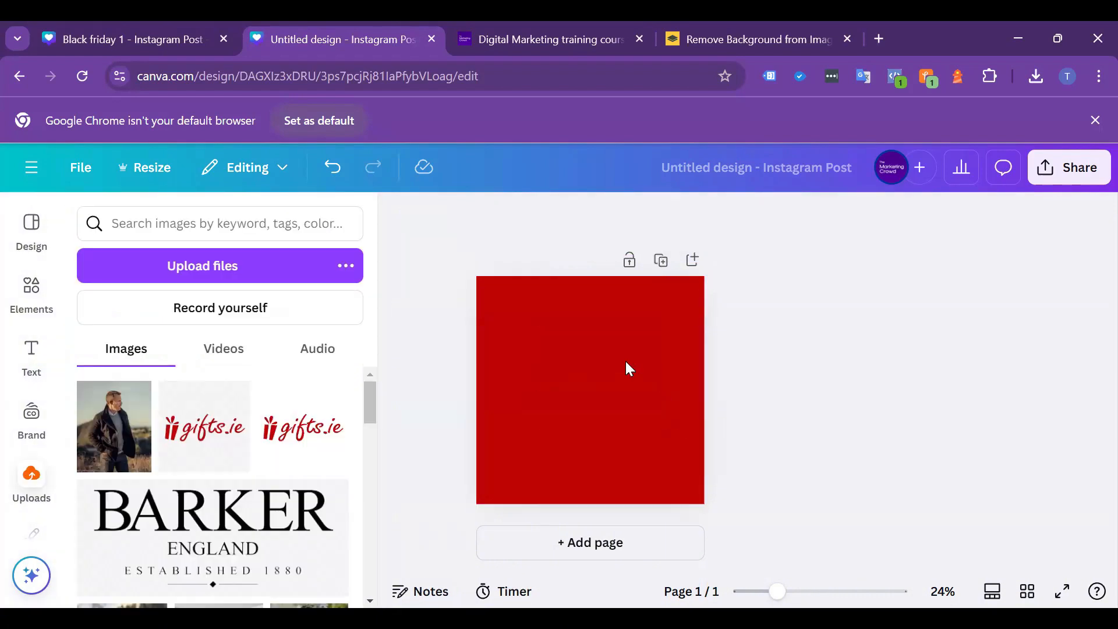
pyautogui.click(226, 434)
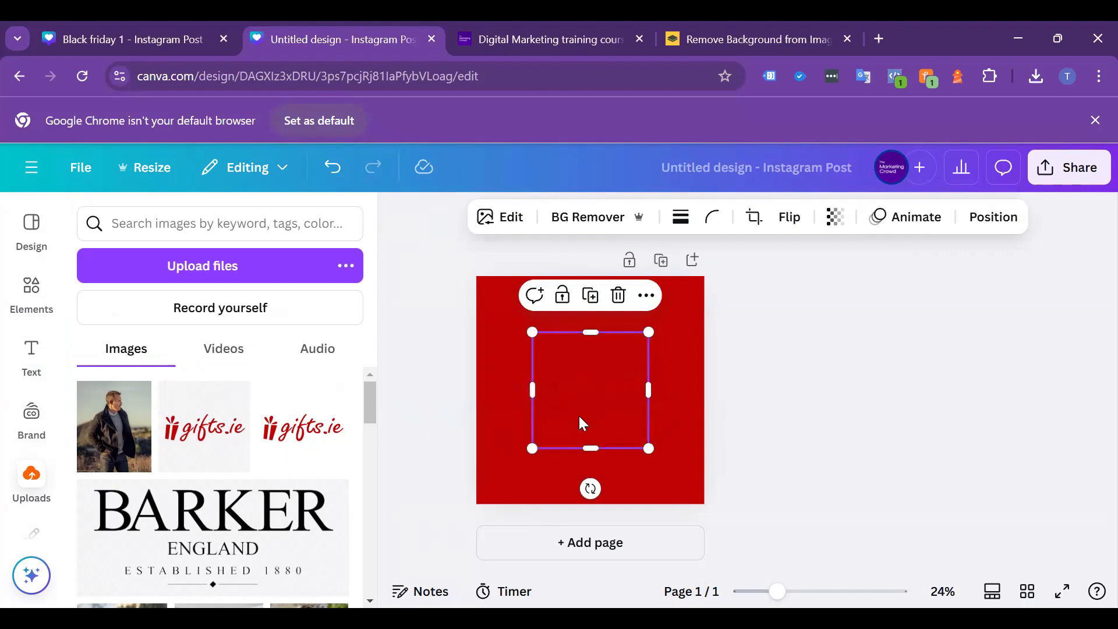
pyautogui.moveTo(578, 414); pyautogui.dragTo(587, 363)
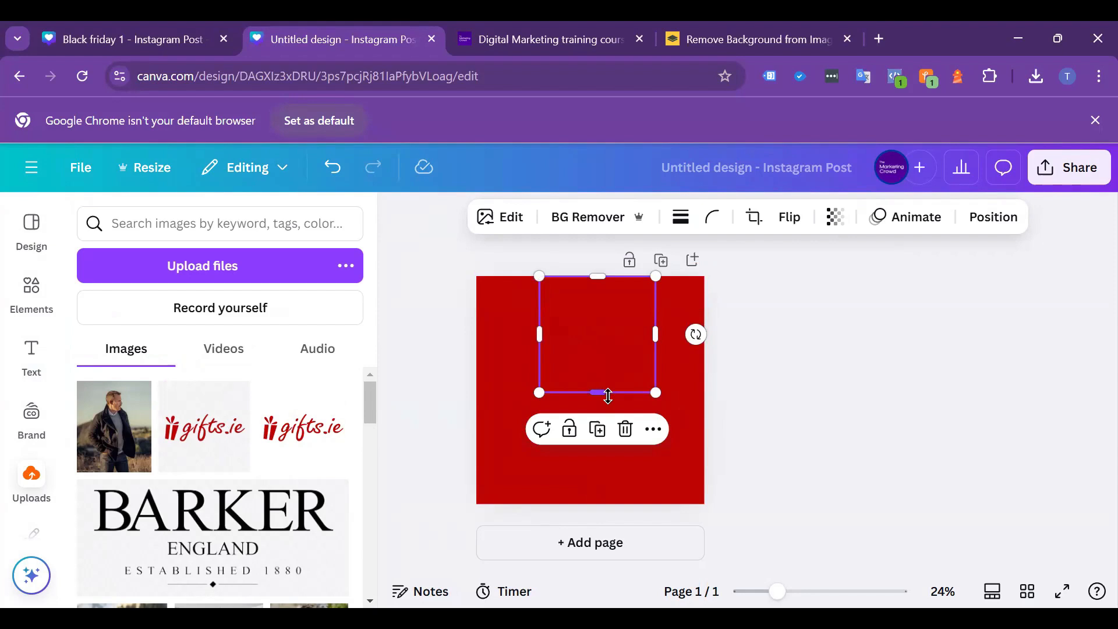
# - Try the brand purple as the page background and return it to the logo's red #c00202
pyautogui.click(525, 390)
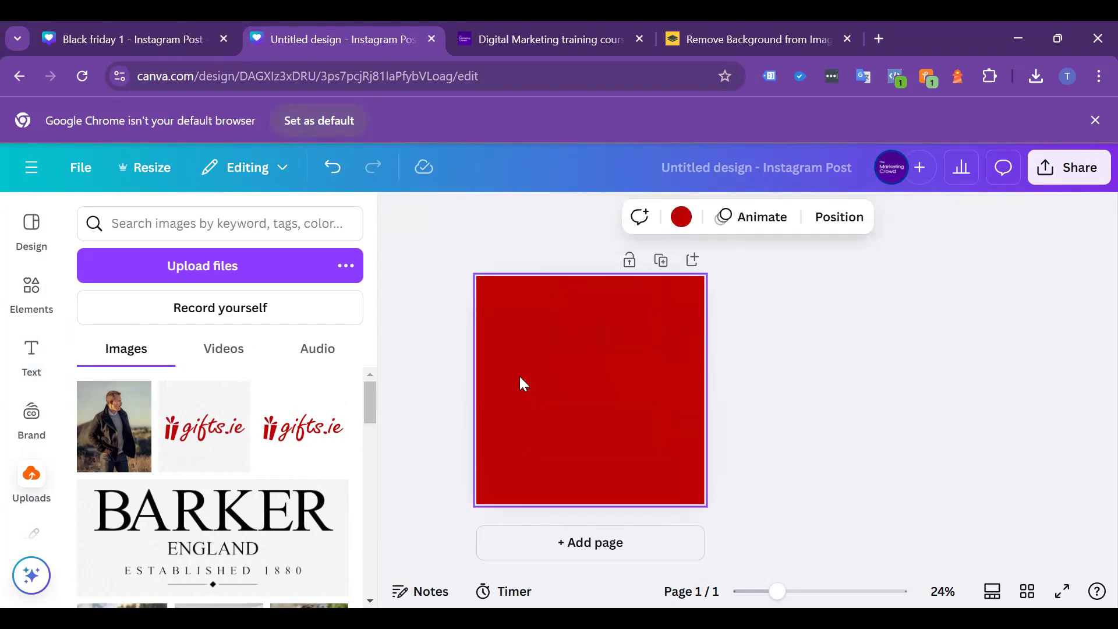
pyautogui.click(680, 217)
pyautogui.click(97, 475)
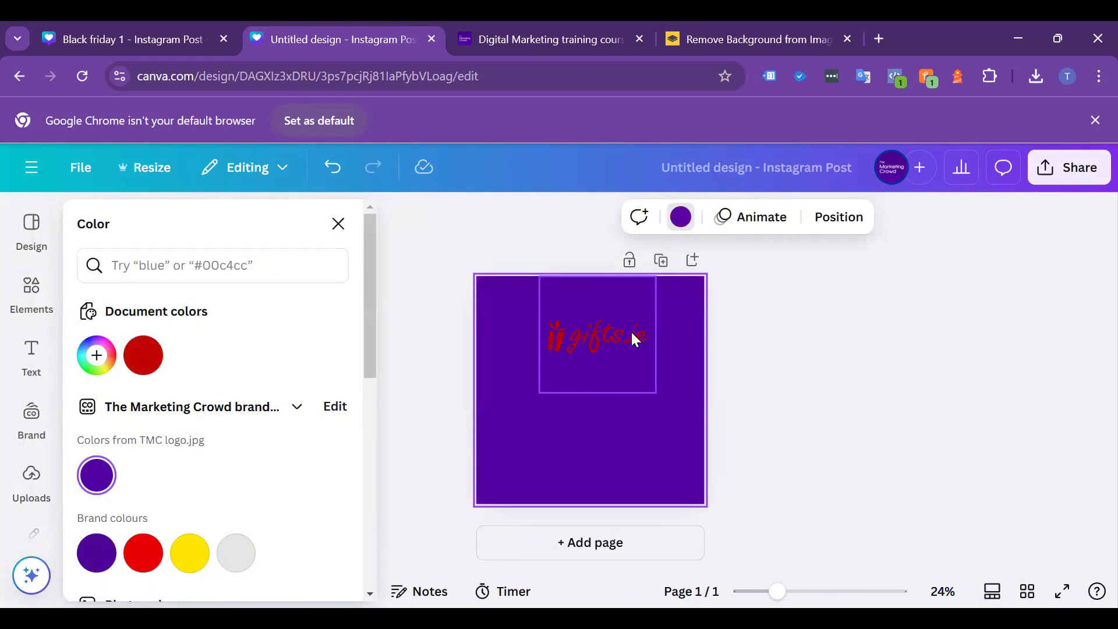
pyautogui.scroll(-3, 233, 509)
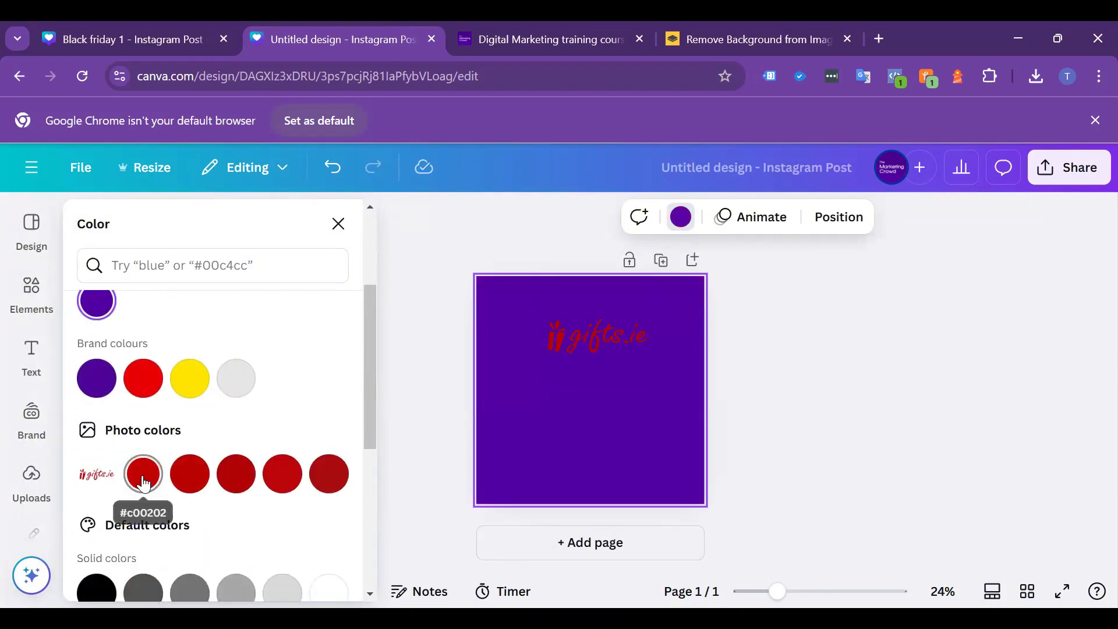
pyautogui.click(143, 475)
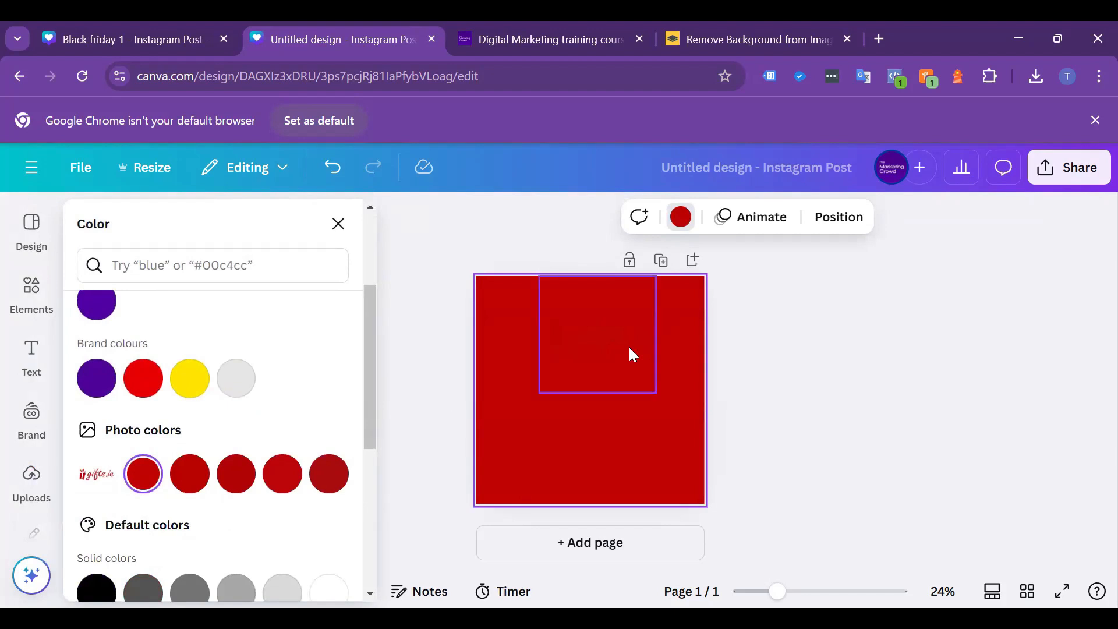
# - Apply the Custom Duotone effect to the transparent gifts.ie logo
pyautogui.click(602, 329)
pyautogui.click(499, 219)
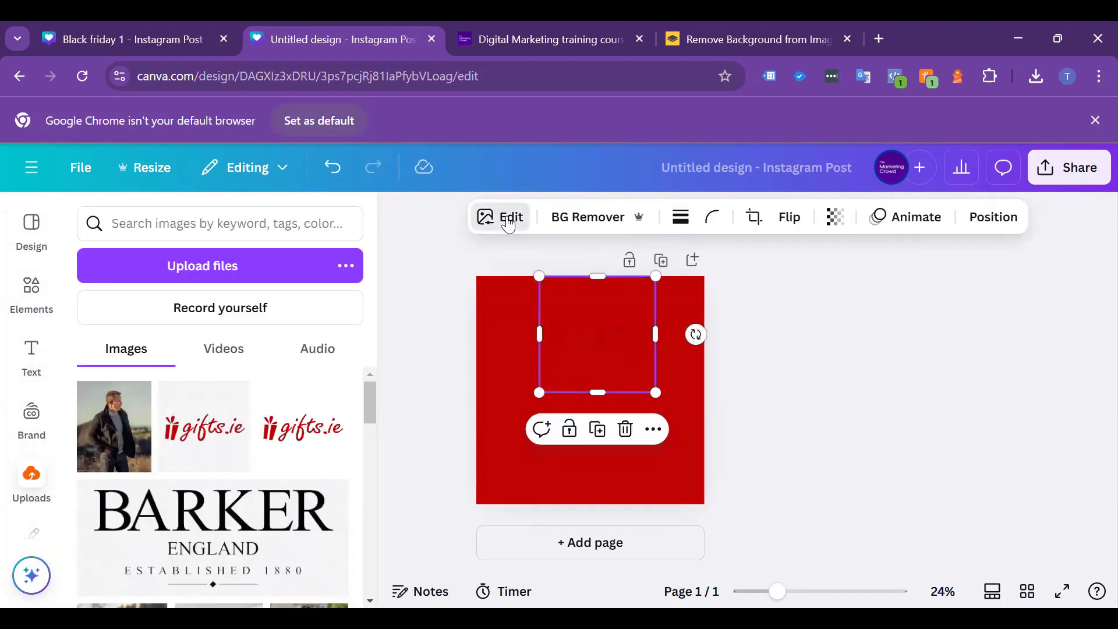
pyautogui.scroll(-3, 326, 326)
pyautogui.scroll(-2, 192, 412)
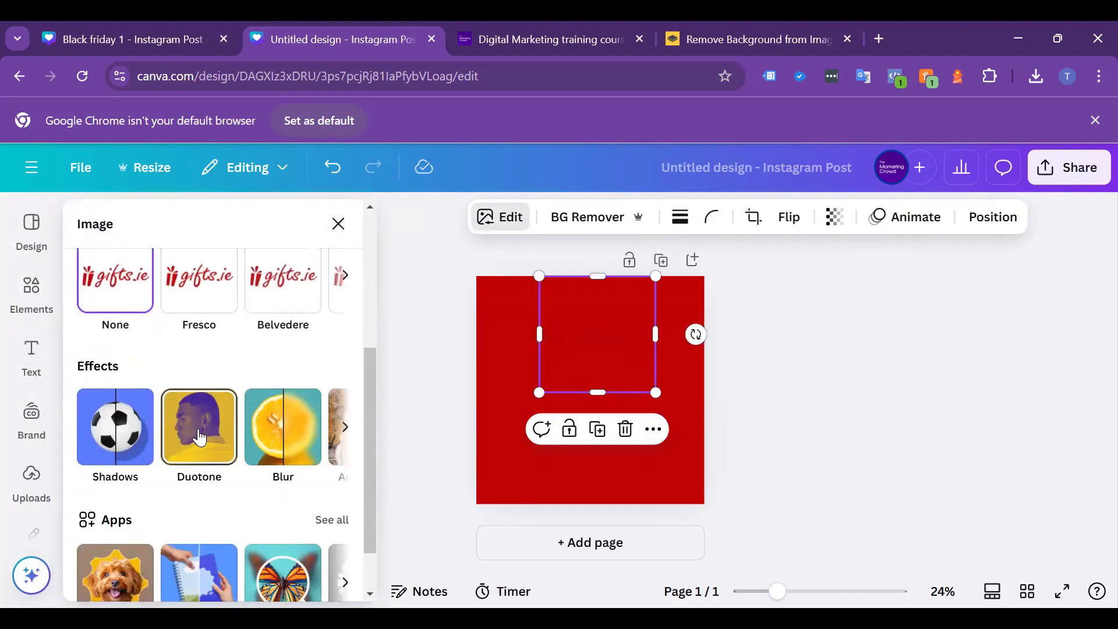
pyautogui.click(200, 436)
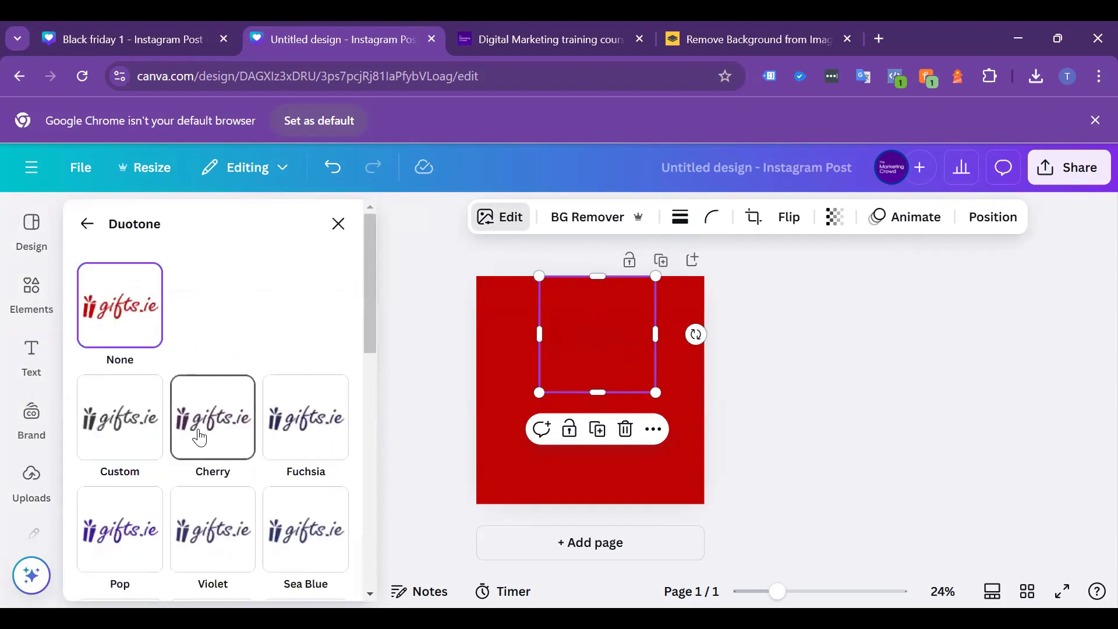
pyautogui.click(110, 438)
pyautogui.scroll(-2, 272, 481)
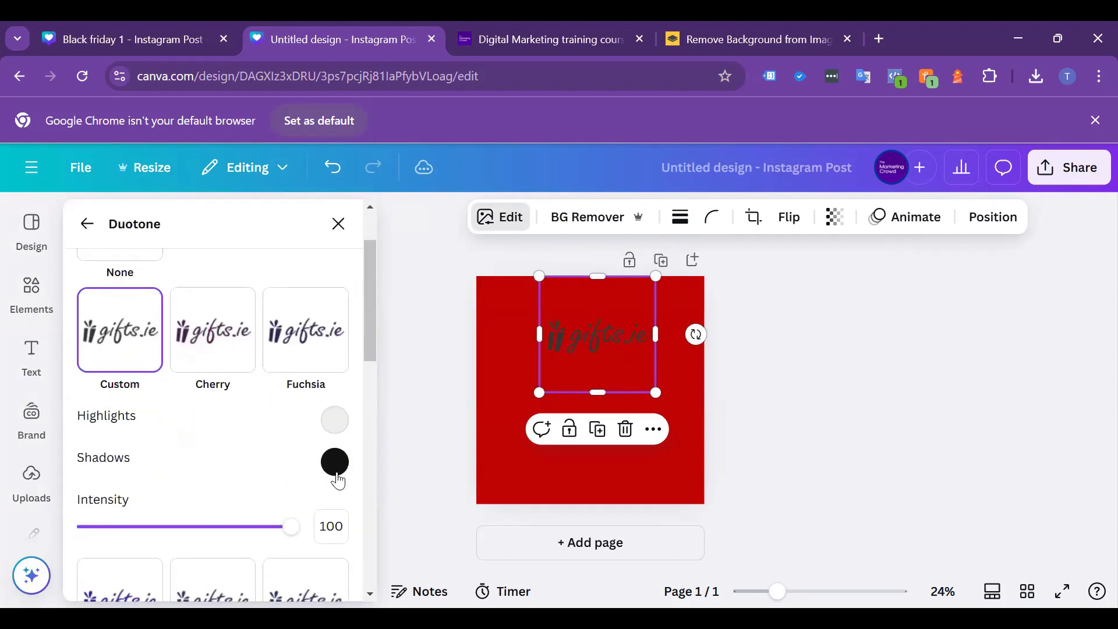
# - Set the logo's Duotone shadows color to white, #FFFFFF
pyautogui.click(335, 462)
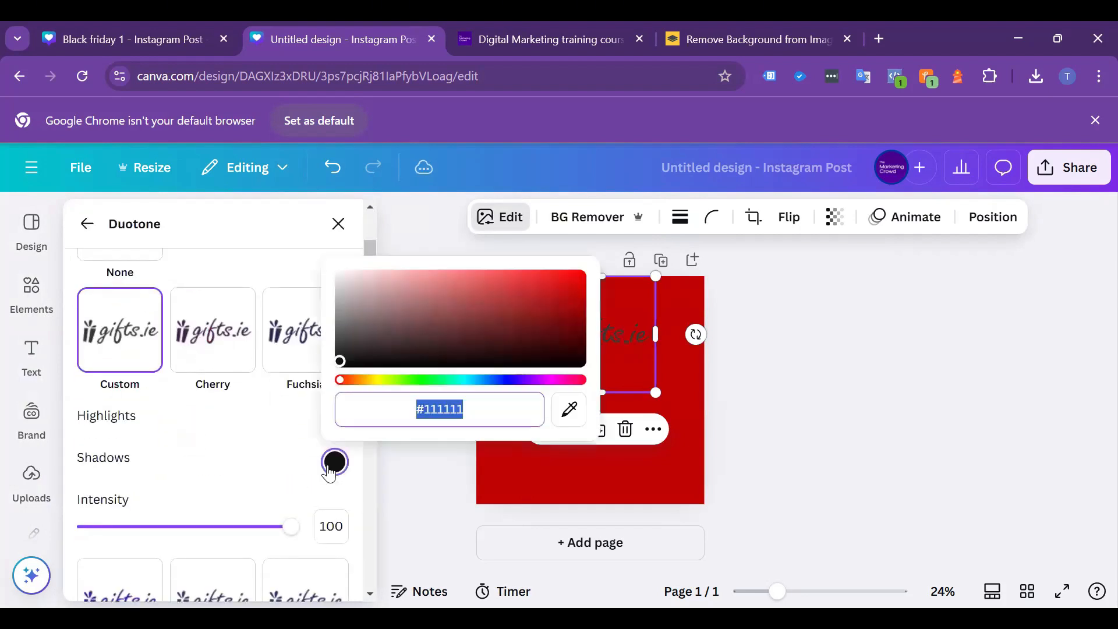
pyautogui.click(341, 284)
pyautogui.moveTo(342, 287); pyautogui.dragTo(333, 264)
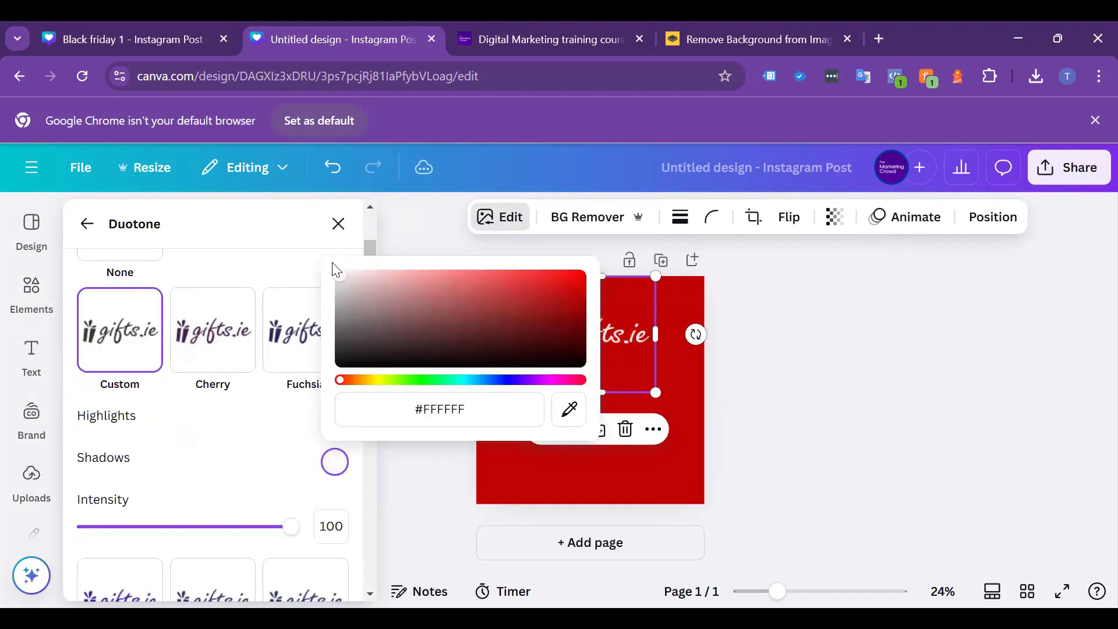
pyautogui.click(867, 410)
pyautogui.click(868, 410)
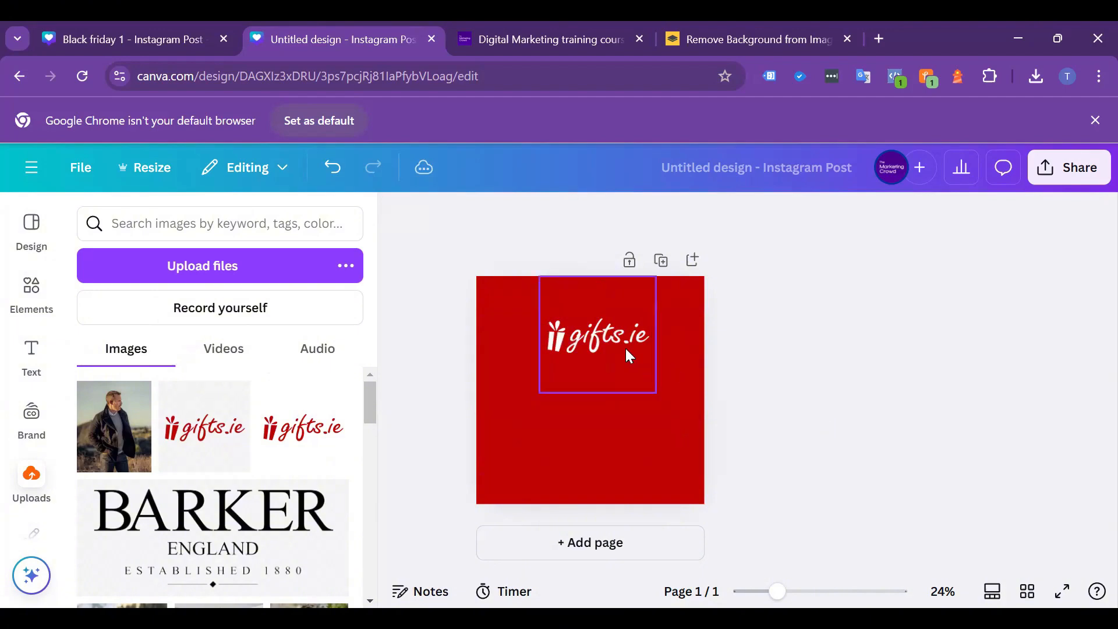
# - Move the white gifts.ie logo slightly higher on the page
pyautogui.moveTo(624, 347); pyautogui.dragTo(627, 336)
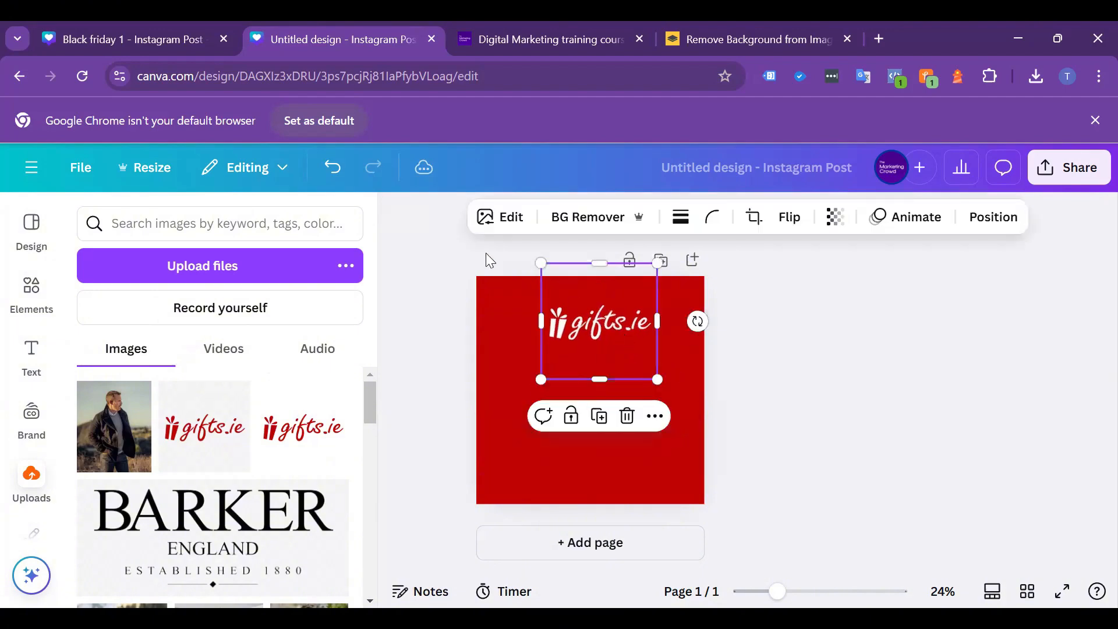
pyautogui.click(501, 217)
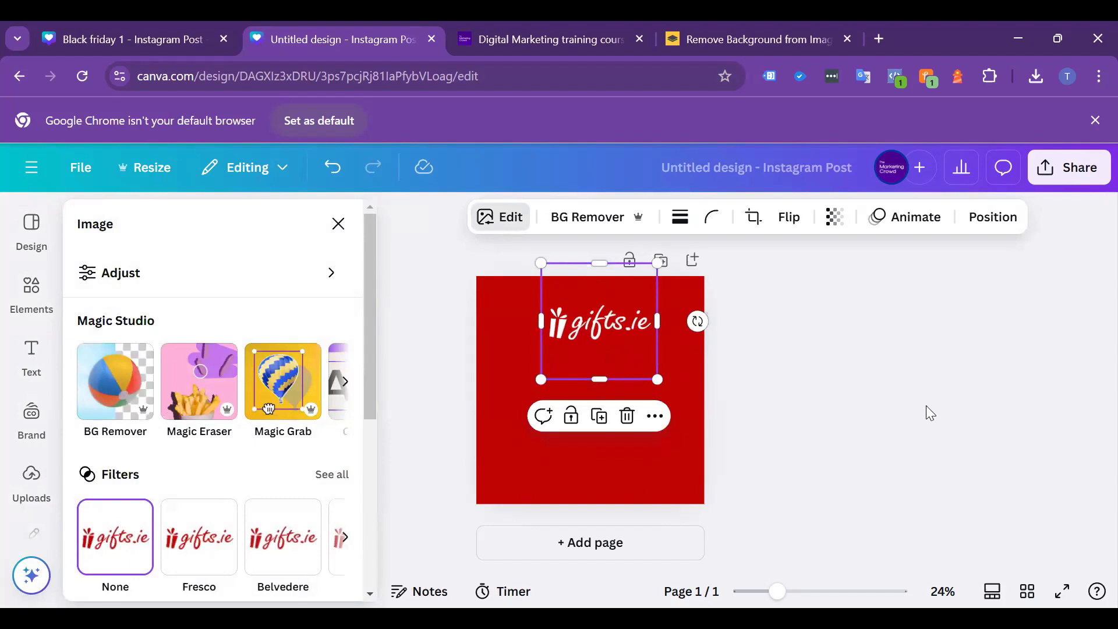
pyautogui.click(909, 400)
pyautogui.click(907, 398)
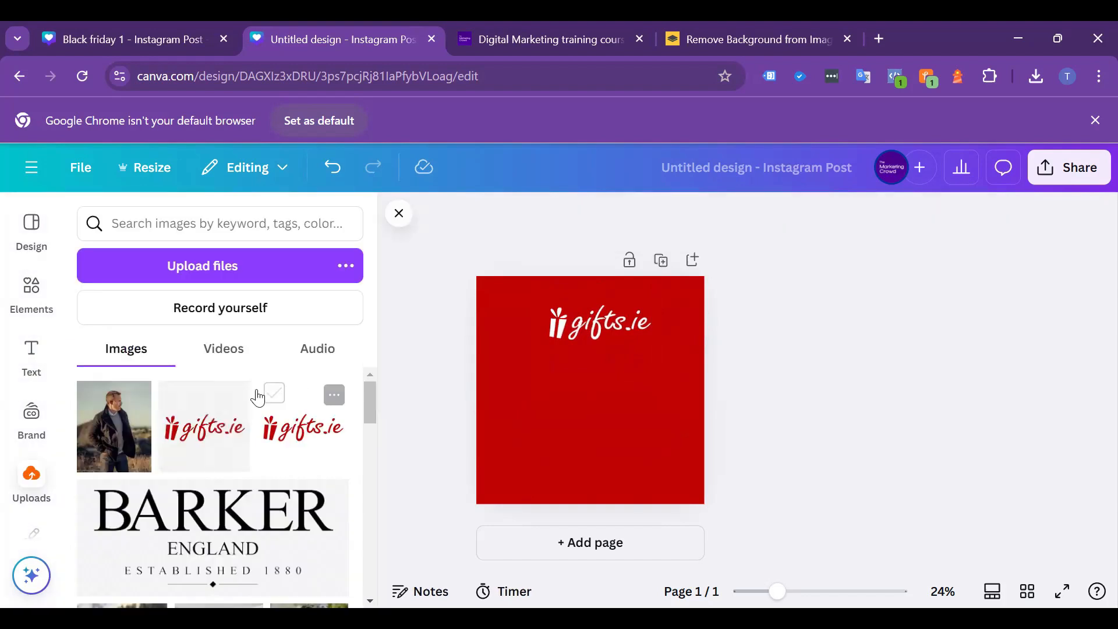
# - Upload the Christmas soap gift photo and the perfume gifts photo from the Christmas and Black friday course folder
pyautogui.click(31, 476)
pyautogui.click(199, 272)
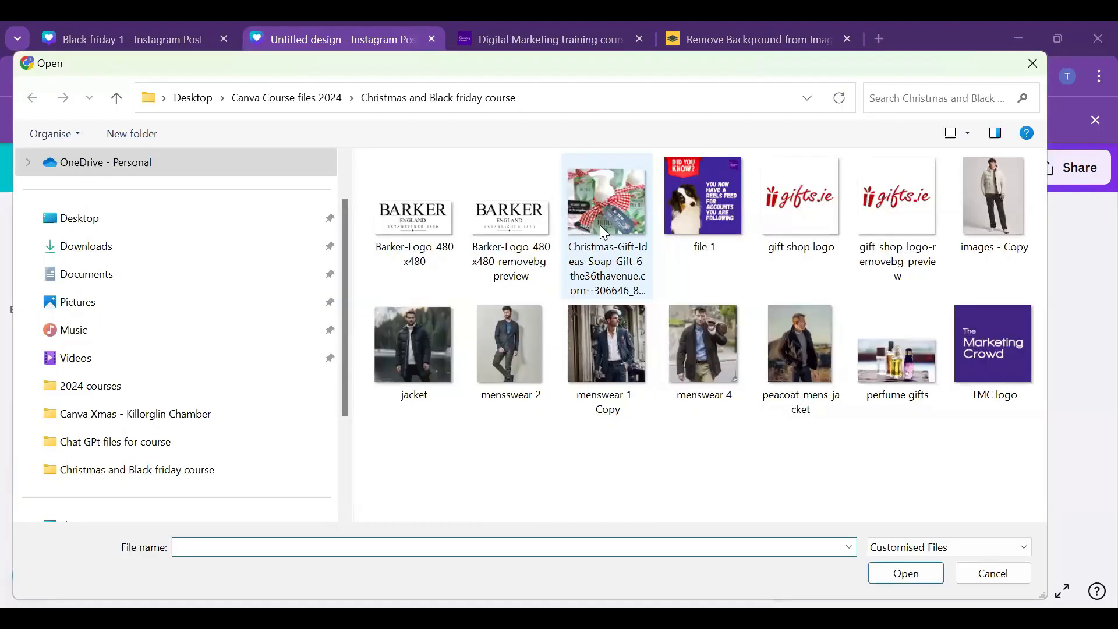
pyautogui.click(601, 228)
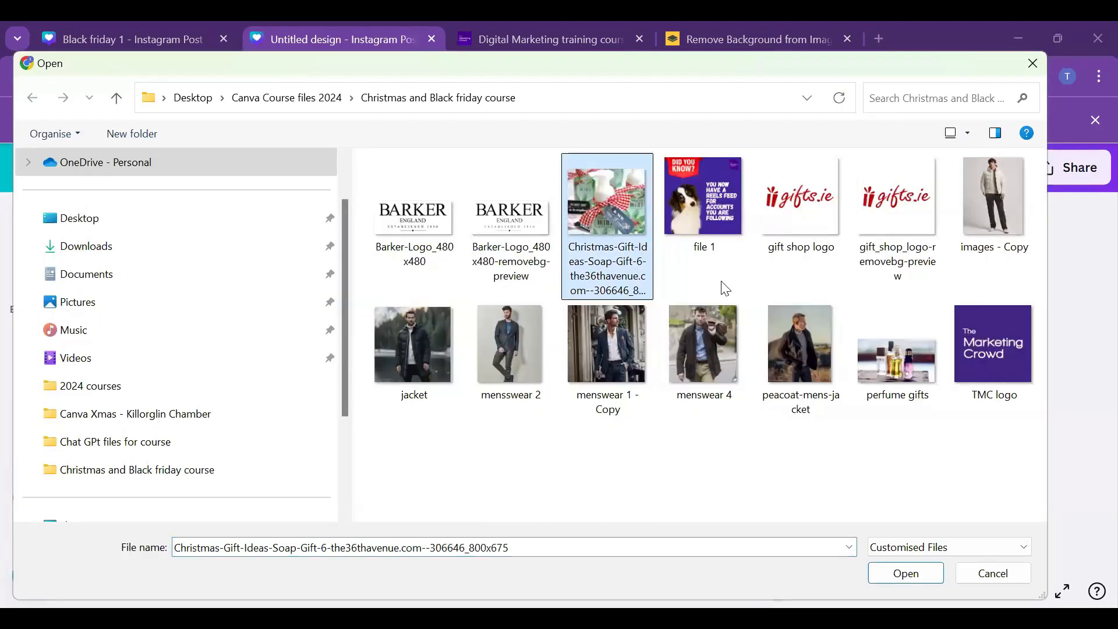
pyautogui.keyDown('ctrl'); pyautogui.click(913, 368); pyautogui.keyUp('ctrl')
pyautogui.click(906, 574)
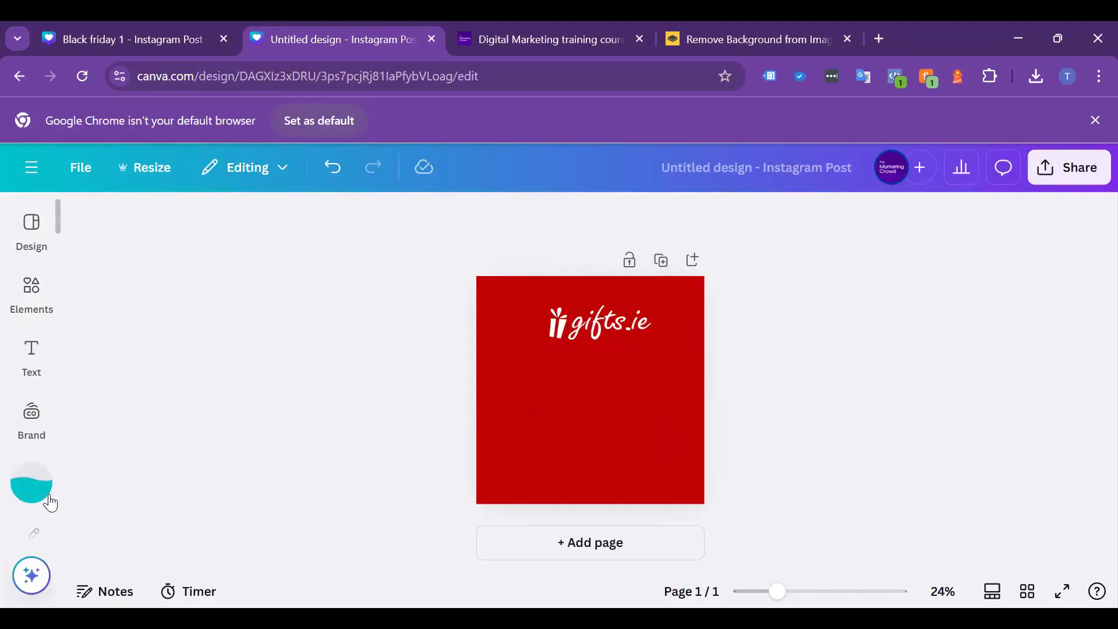
# - Add the perfume bottles photo to the page and shrink it near the bottom centre of the page
pyautogui.click(33, 484)
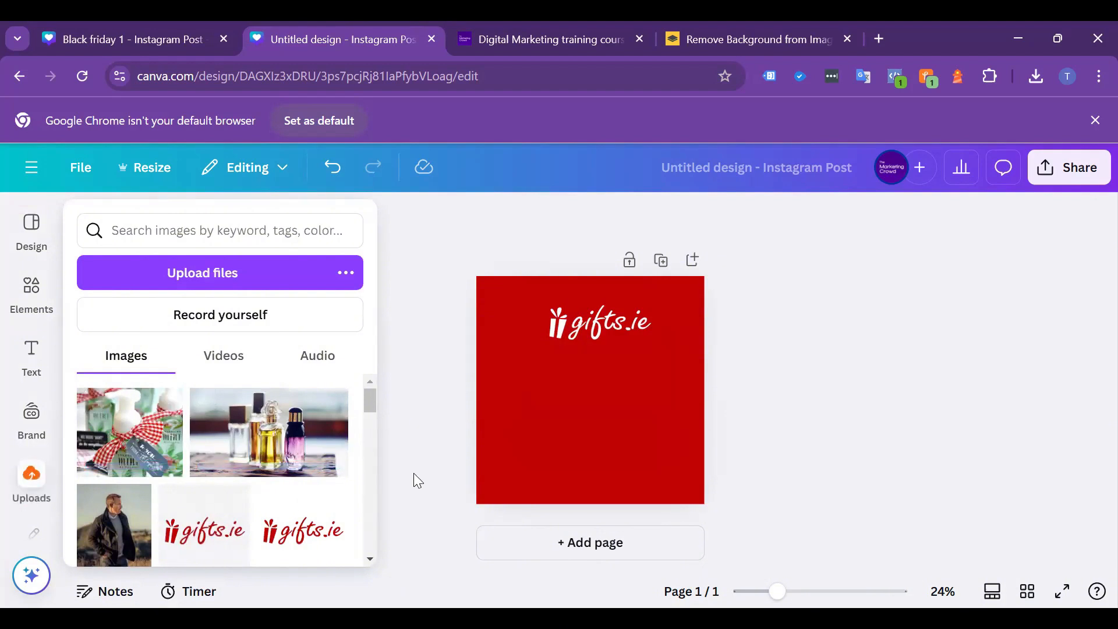
pyautogui.moveTo(240, 461); pyautogui.dragTo(562, 463)
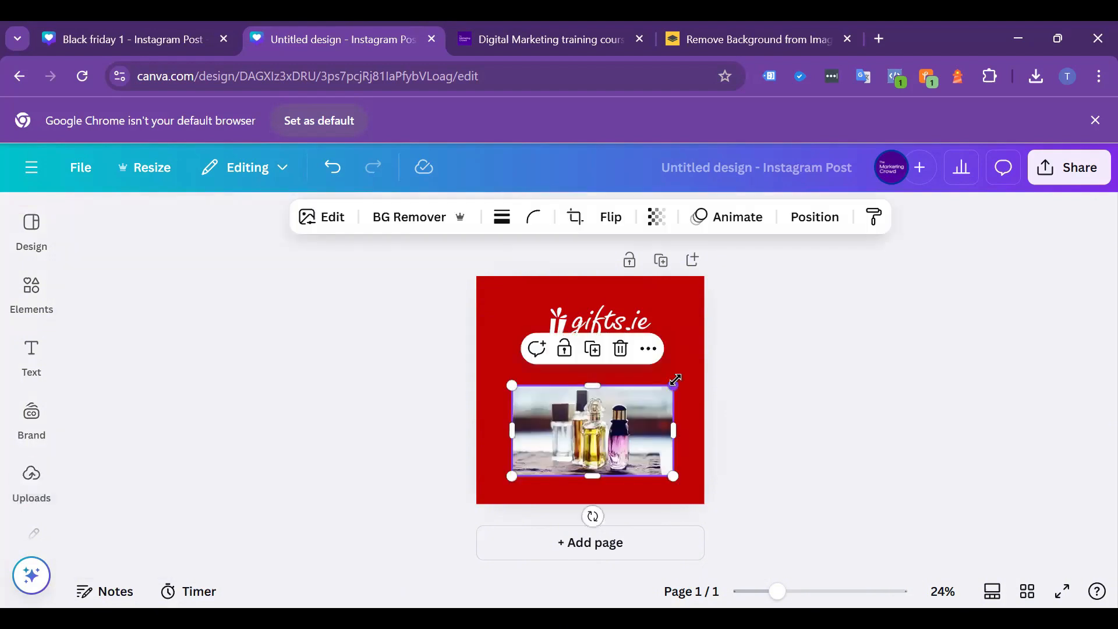
pyautogui.moveTo(679, 380); pyautogui.dragTo(638, 446)
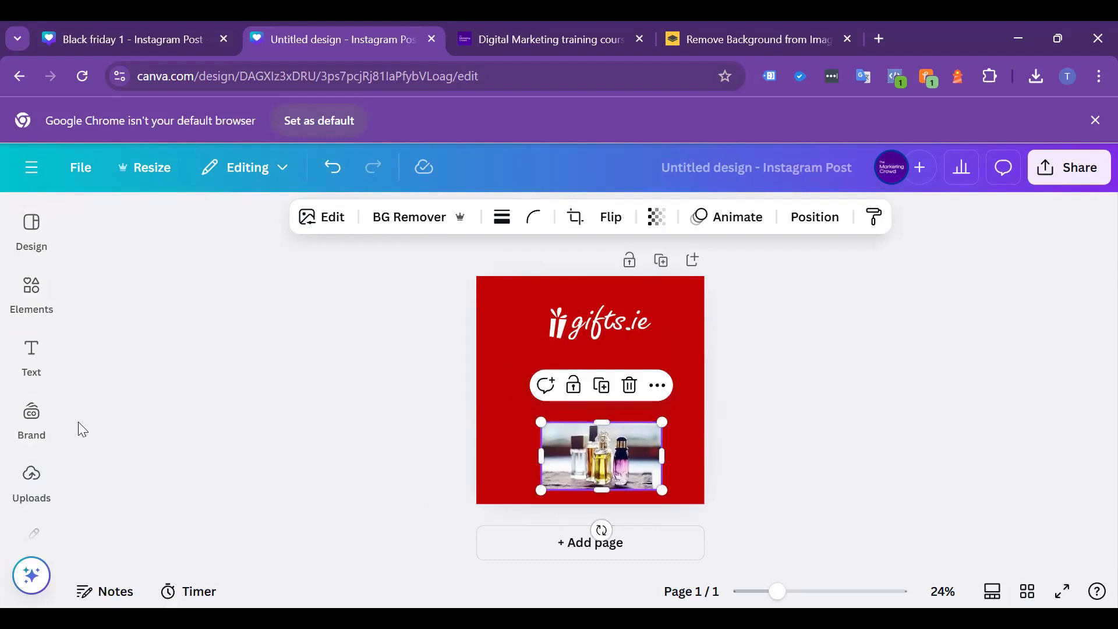
# - Add the soap gift photo, shrink it and place it on the page's left side, overlapping the perfume photo's upper corner
pyautogui.click(31, 415)
pyautogui.click(44, 481)
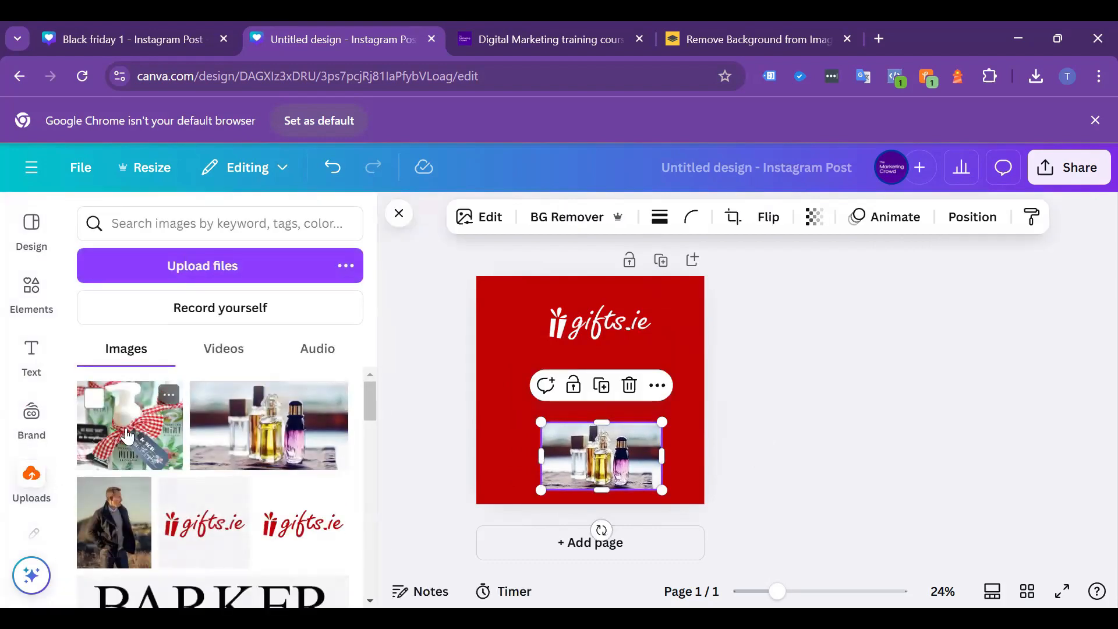
pyautogui.moveTo(525, 382); pyautogui.dragTo(528, 384)
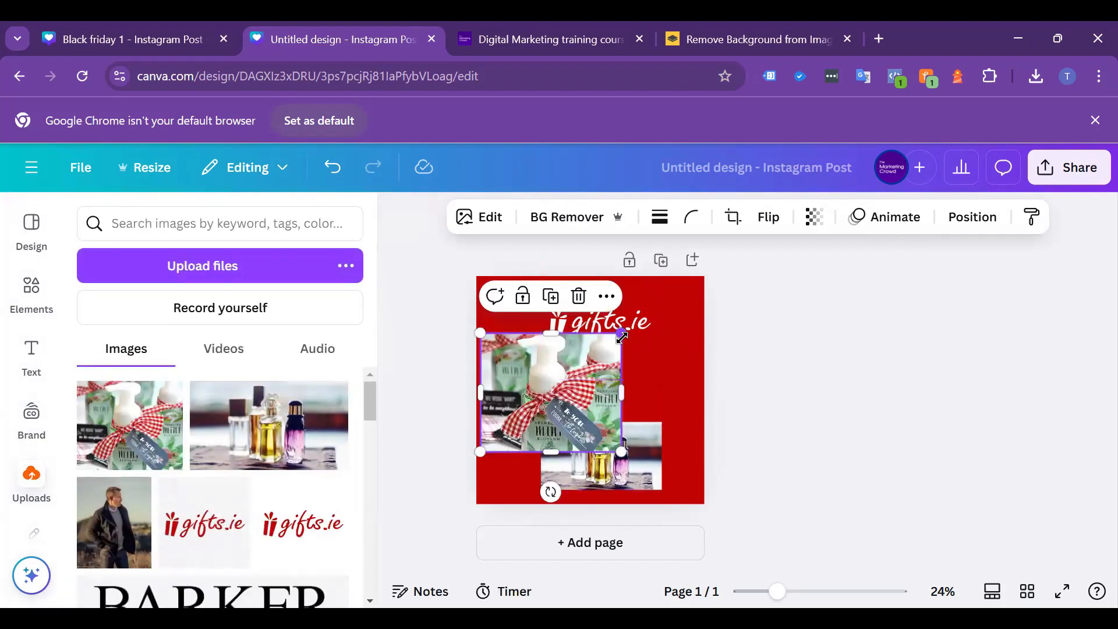
pyautogui.moveTo(621, 333); pyautogui.dragTo(581, 367)
pyautogui.moveTo(559, 404); pyautogui.dragTo(563, 391)
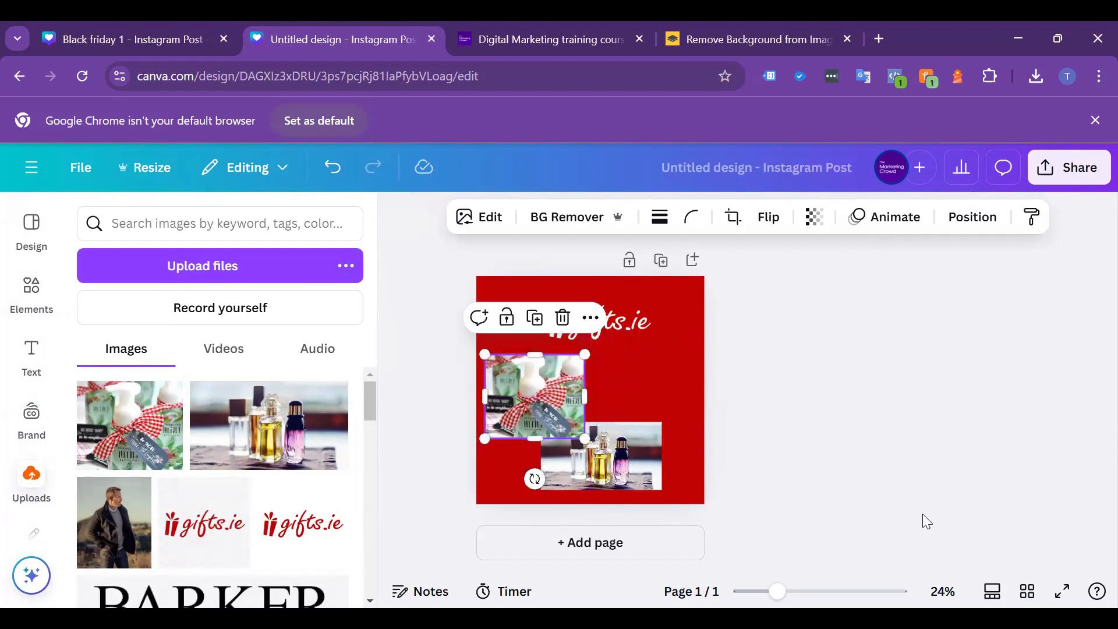
# - Shift the perfume bottles photo slightly to the right on the page
pyautogui.click(634, 463)
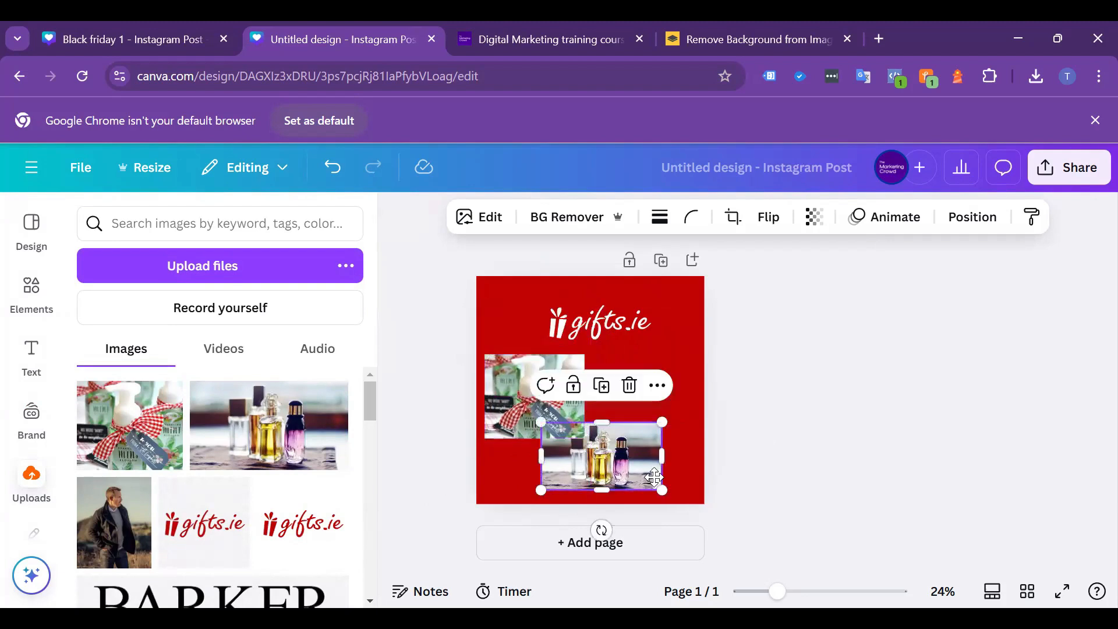
pyautogui.moveTo(635, 462); pyautogui.dragTo(654, 461)
pyautogui.click(776, 450)
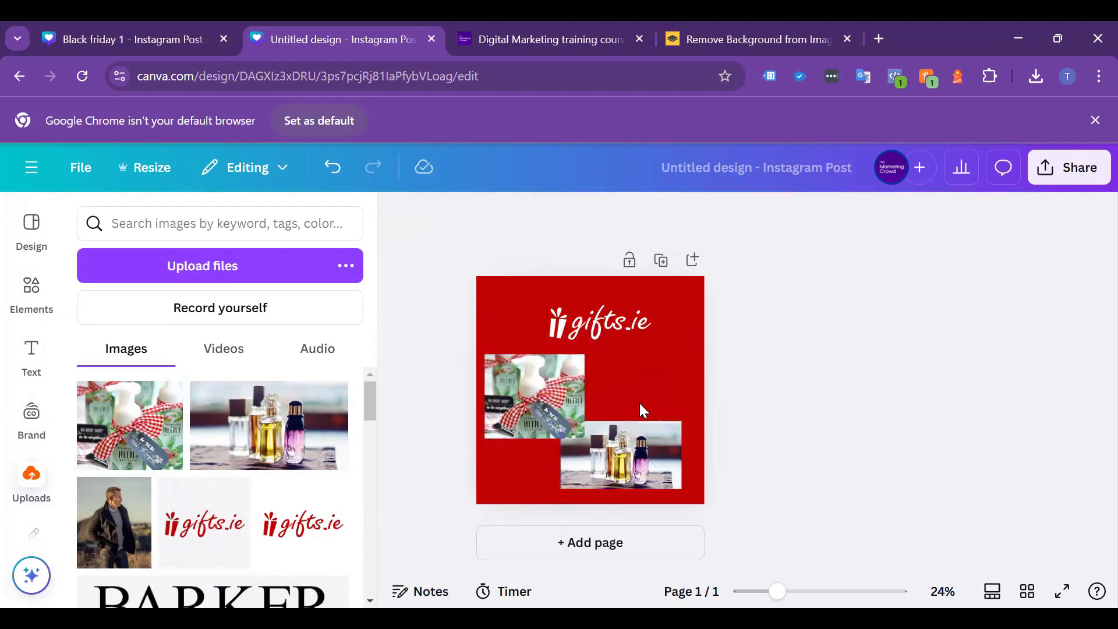
# - Delete the soap gift photo and the perfume bottles photo from the page
pyautogui.click(556, 405)
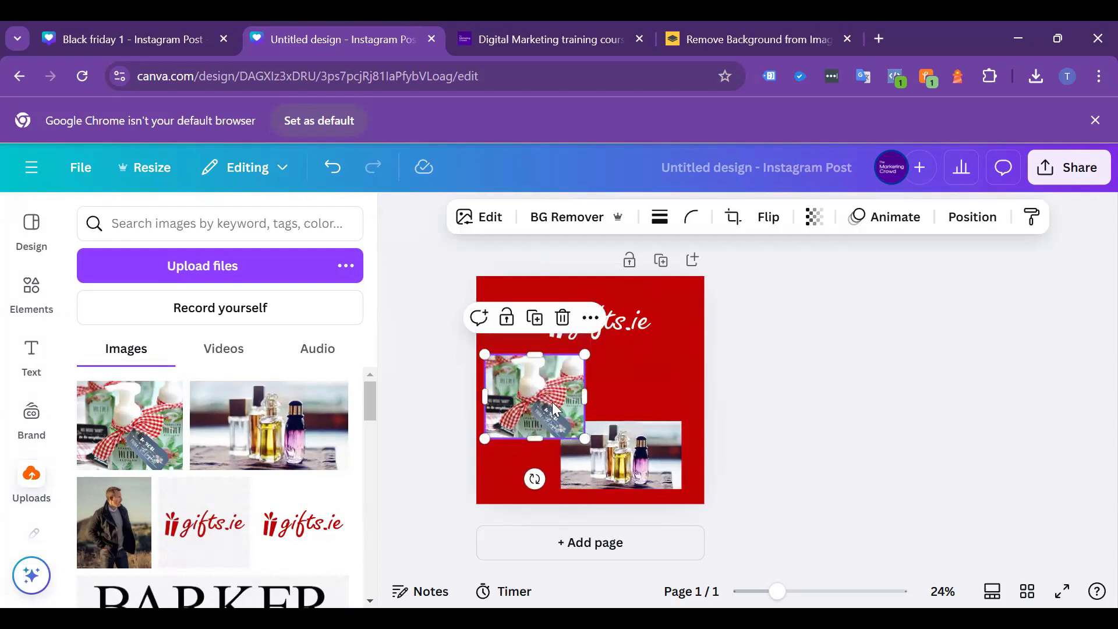
pyautogui.press('Delete')
pyautogui.click(604, 452)
pyautogui.press('Delete')
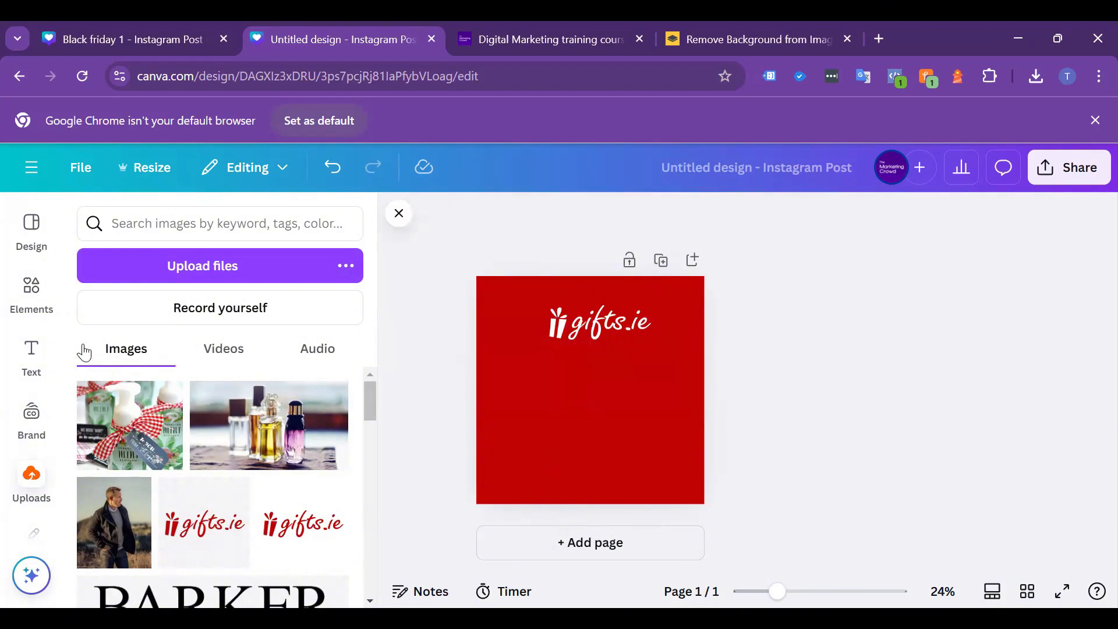
# - Search the Frames category of the elements library for "circle"
pyautogui.click(29, 300)
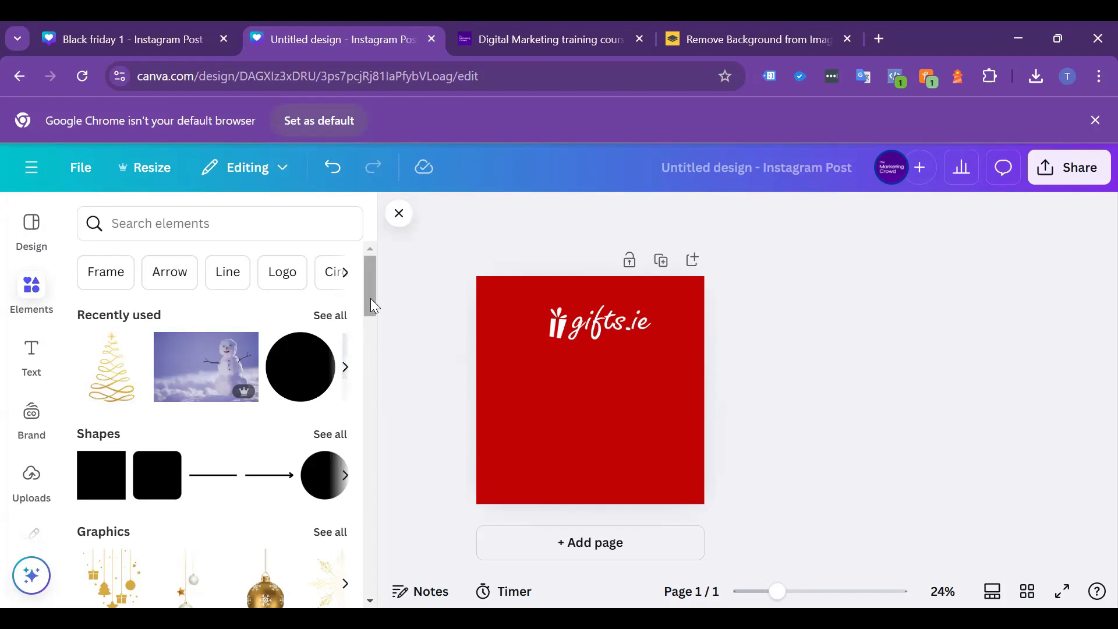
pyautogui.moveTo(370, 298); pyautogui.dragTo(416, 526)
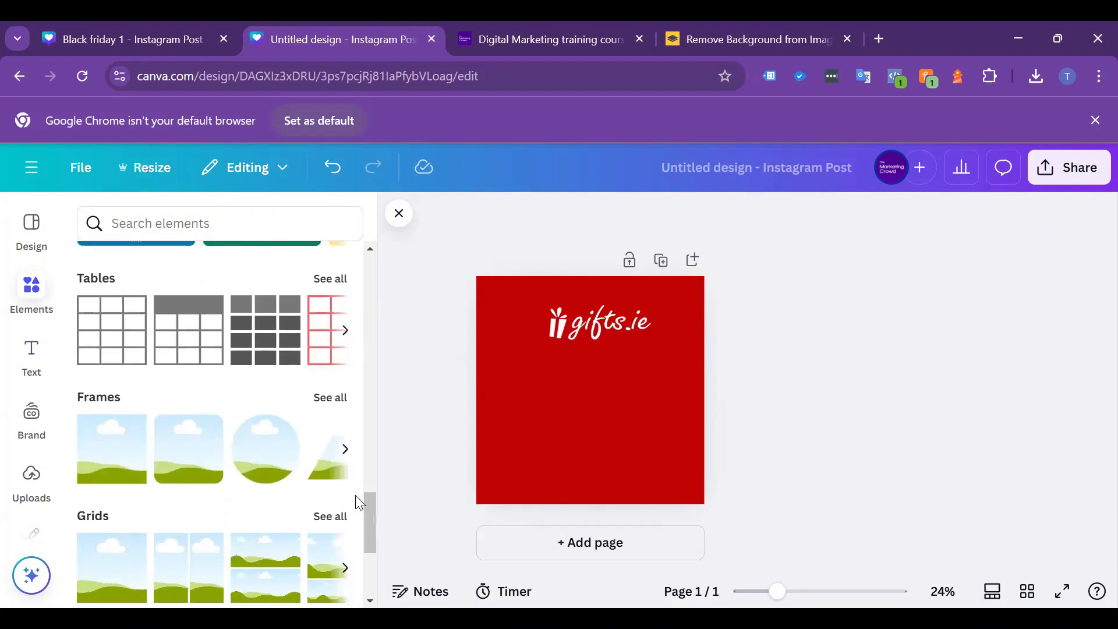
pyautogui.click(339, 401)
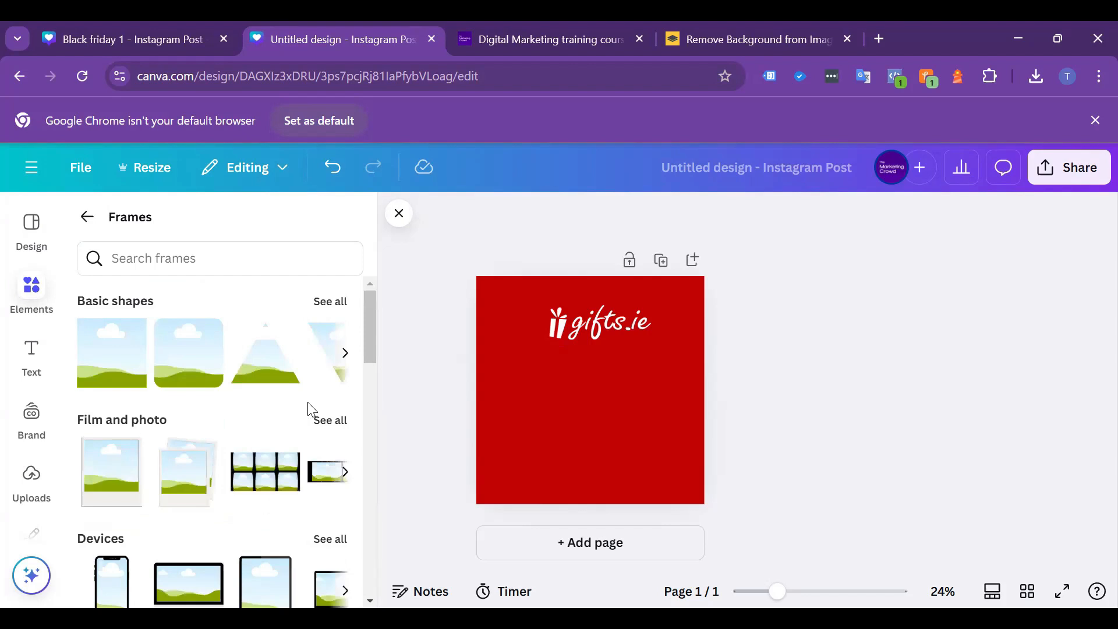
pyautogui.scroll(-5, 271, 422)
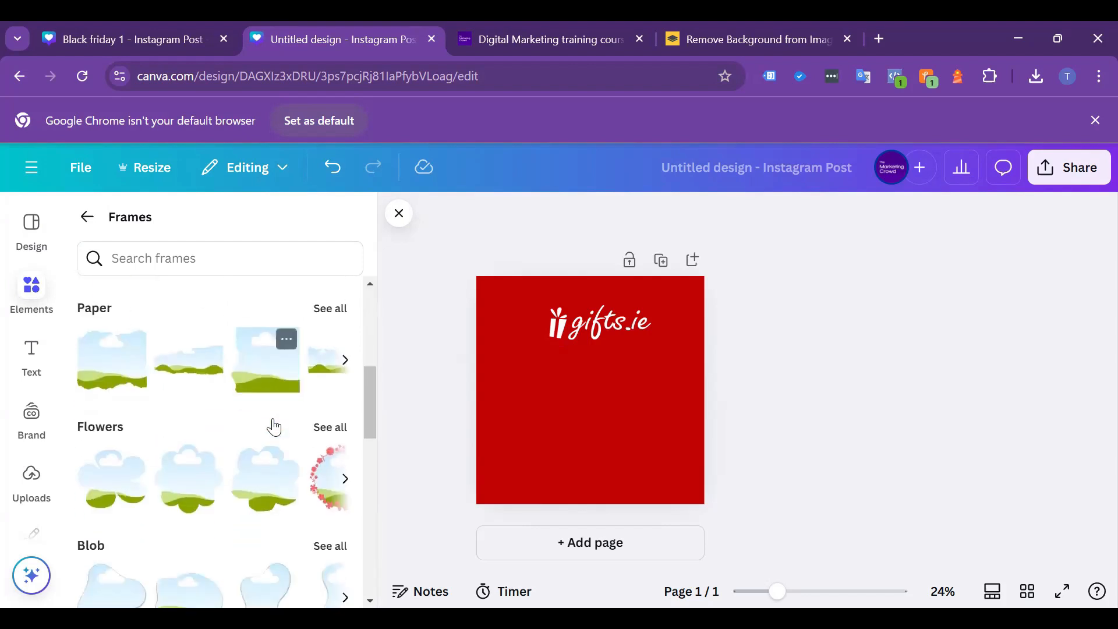
pyautogui.scroll(5, 274, 419)
pyautogui.click(191, 268)
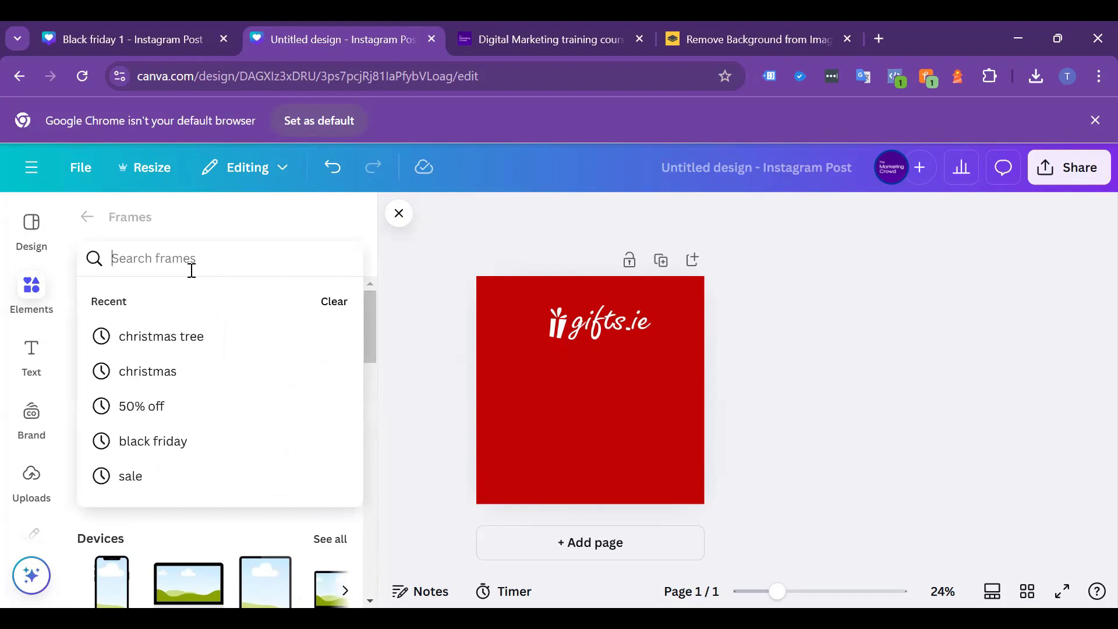
pyautogui.write('circle')
pyautogui.press('Return')
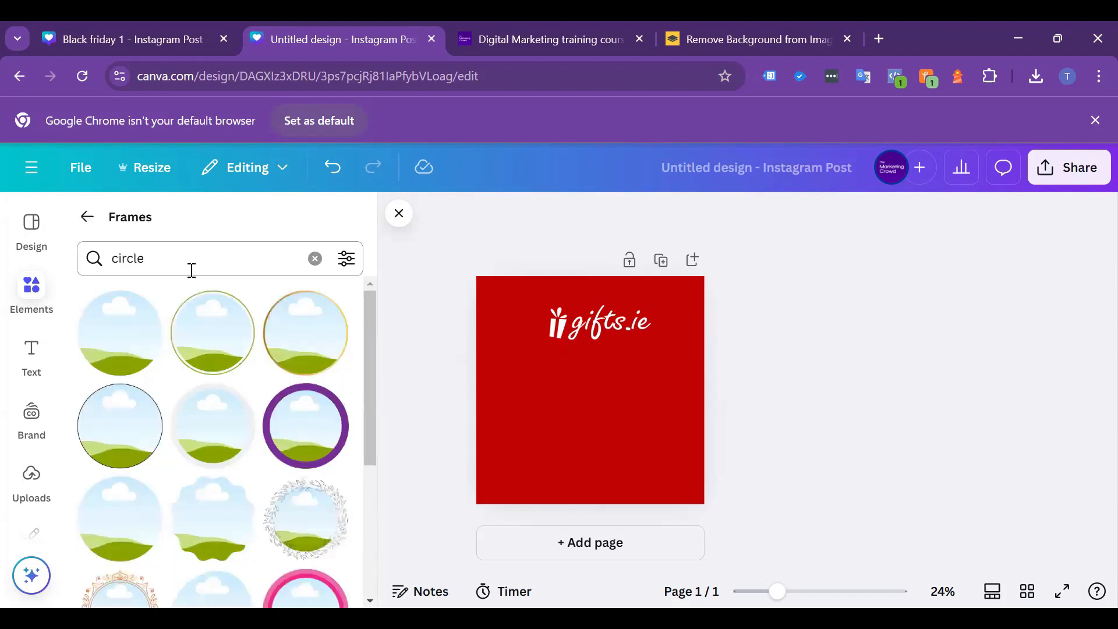
# - Add the circle frame with a white border and thin green outline, slightly enlarged, partly off the page's lower-left corner
pyautogui.click(221, 349)
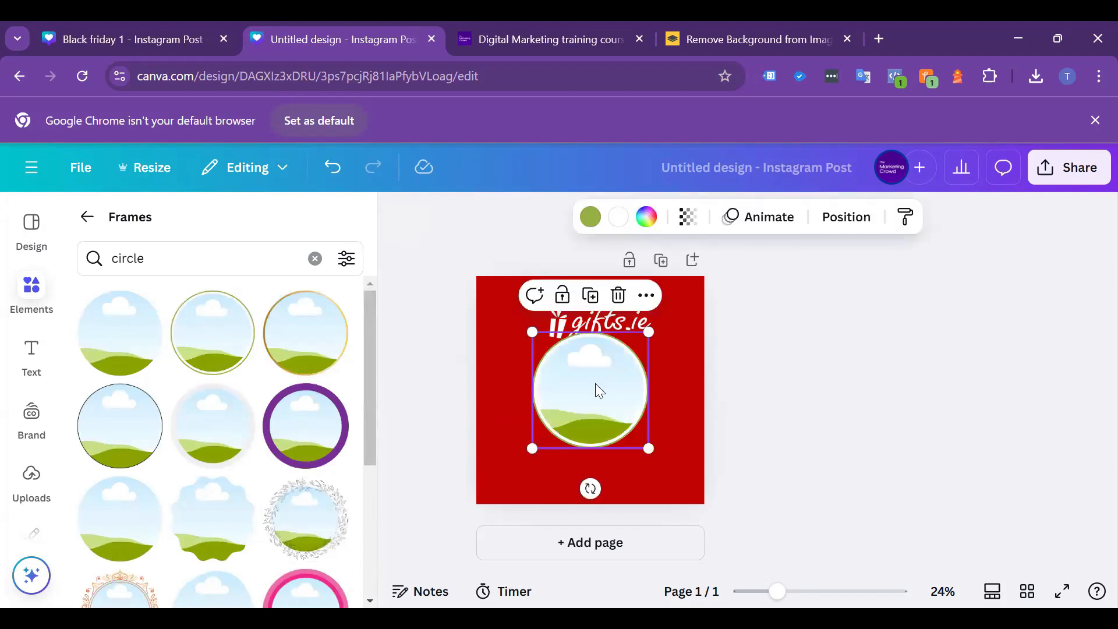
pyautogui.moveTo(595, 383); pyautogui.dragTo(508, 452)
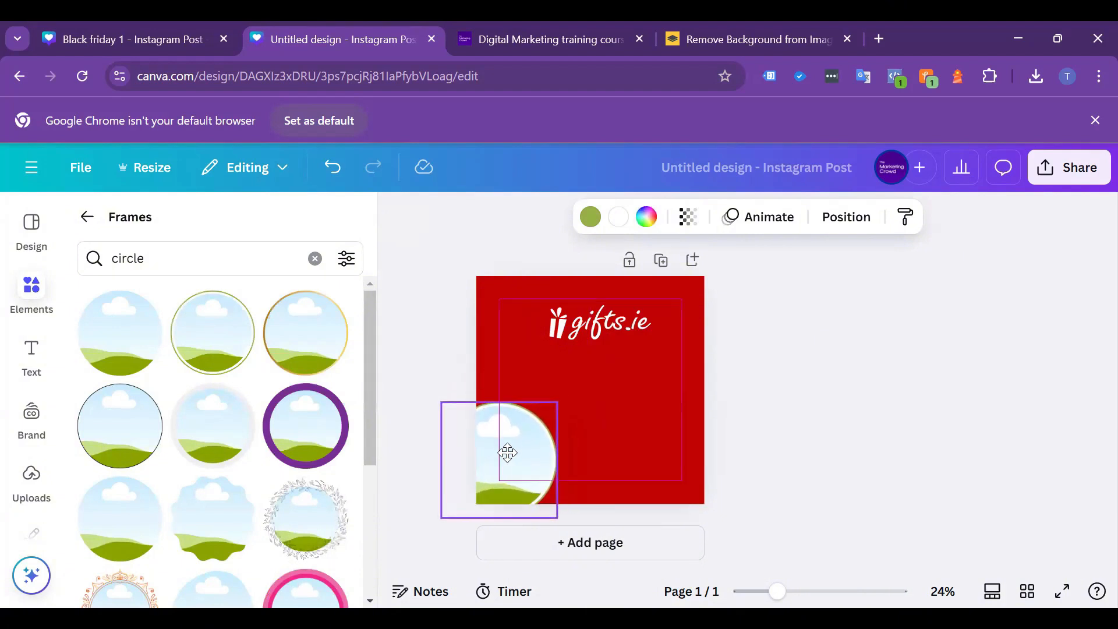
pyautogui.moveTo(557, 402); pyautogui.dragTo(662, 440)
# - Add a second identical circle frame, enlarge it partly off the page's lower-right corner, and lower the left frame slightly
pyautogui.click(200, 332)
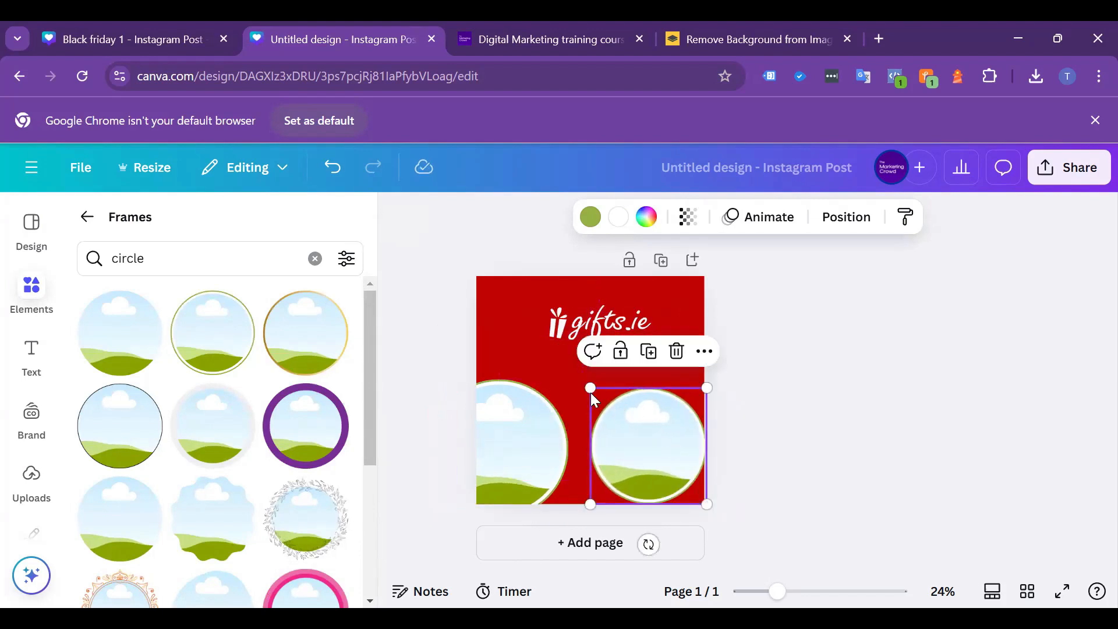
pyautogui.moveTo(583, 384); pyautogui.dragTo(541, 329)
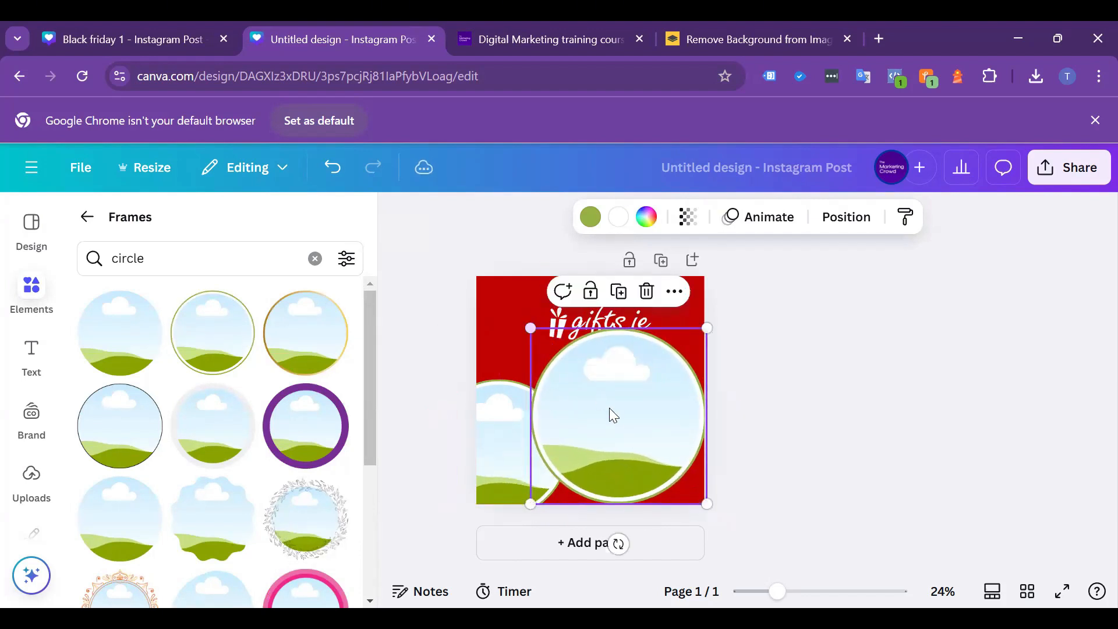
pyautogui.moveTo(660, 437)
pyautogui.mouseDown()
pyautogui.moveTo(670, 444)
pyautogui.moveTo(654, 449)
pyautogui.moveTo(668, 437)
pyautogui.mouseUp()
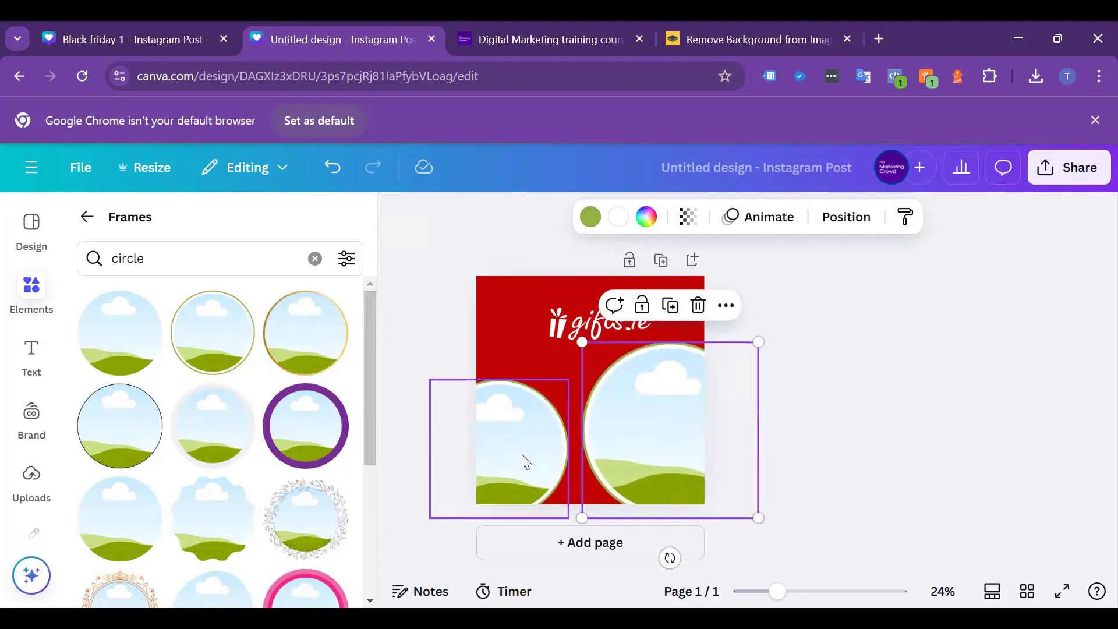
pyautogui.moveTo(521, 459); pyautogui.dragTo(516, 473)
pyautogui.click(626, 444)
pyautogui.moveTo(619, 437); pyautogui.dragTo(619, 438)
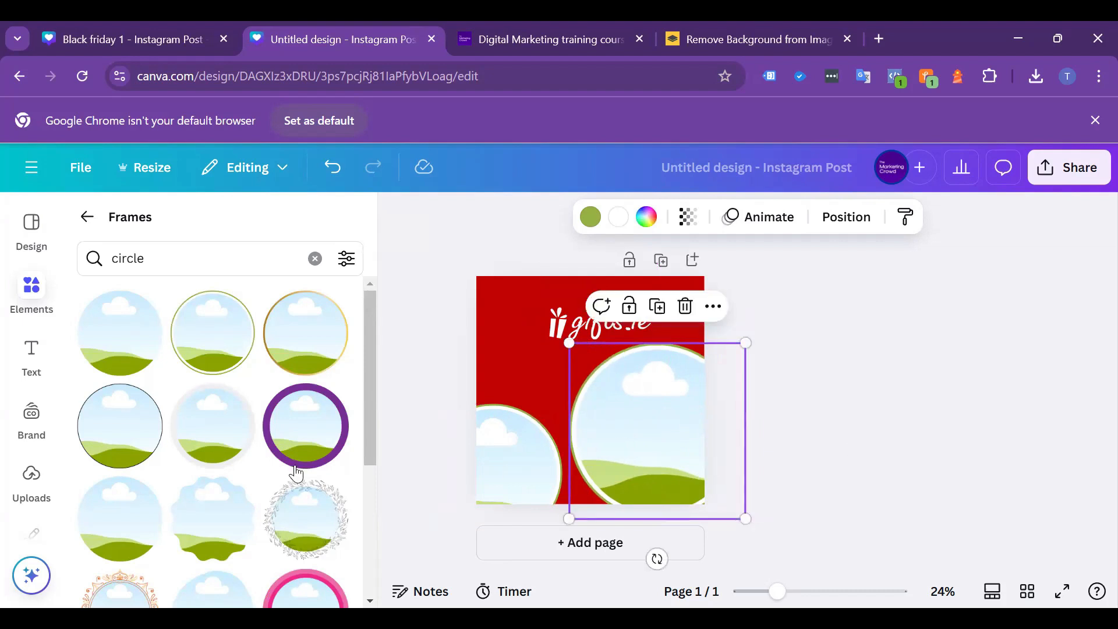
# - Fill the right frame with the perfume photo and the left with the soap photo, and move the logo to the page's upper right
pyautogui.click(36, 479)
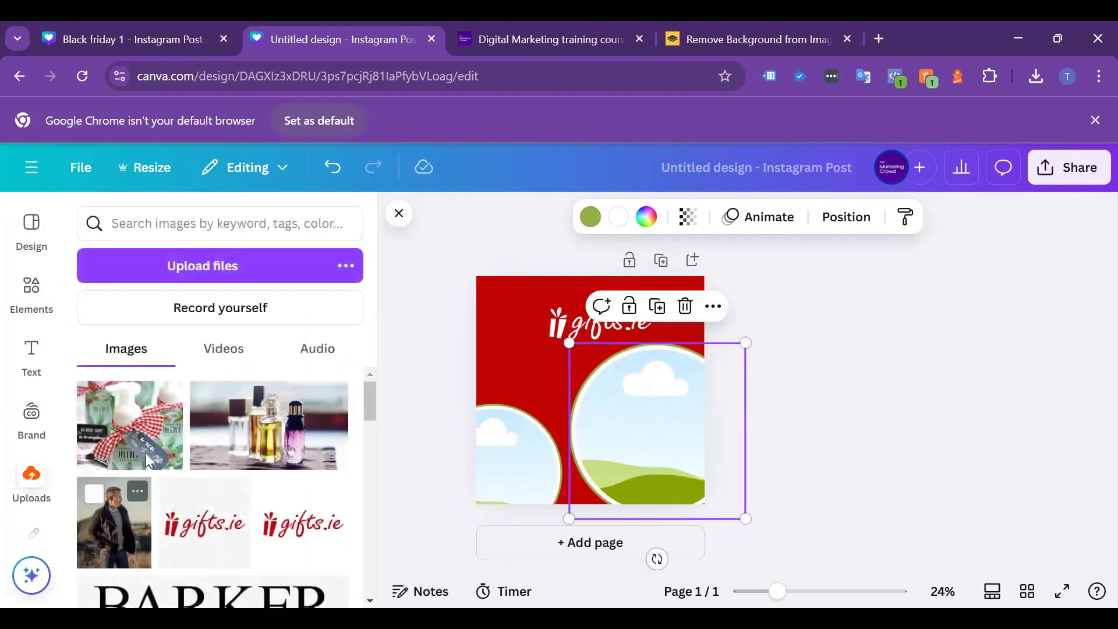
pyautogui.moveTo(288, 437); pyautogui.dragTo(592, 433)
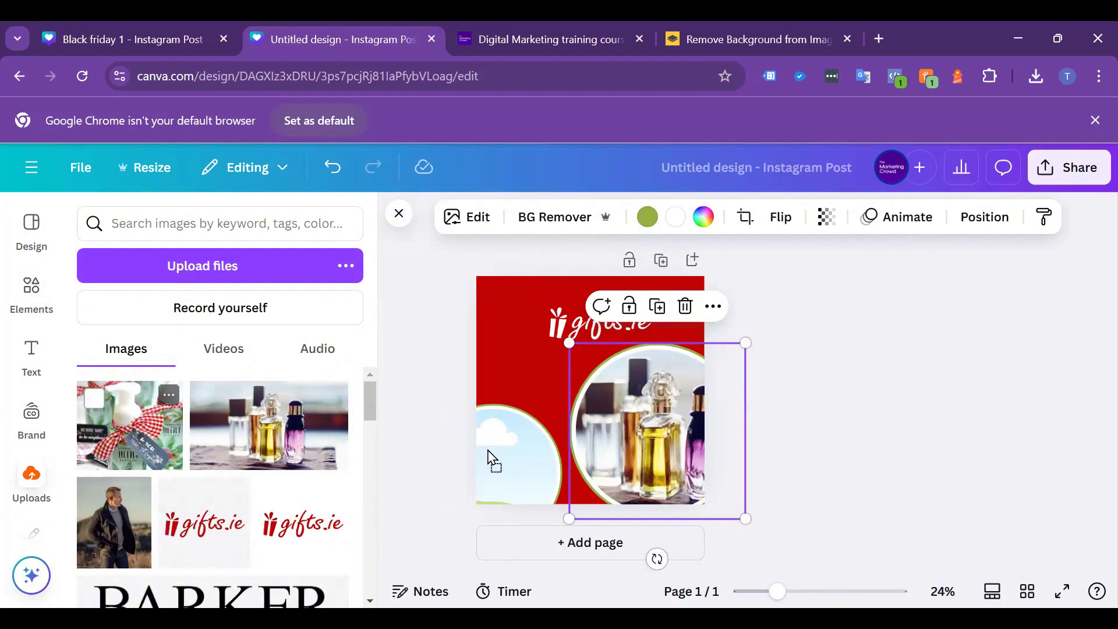
pyautogui.moveTo(488, 454); pyautogui.dragTo(512, 460)
pyautogui.moveTo(604, 329); pyautogui.dragTo(643, 315)
# - Try searching the Frames category for "special offer" in place of "circle", then return to the full elements library
pyautogui.click(30, 286)
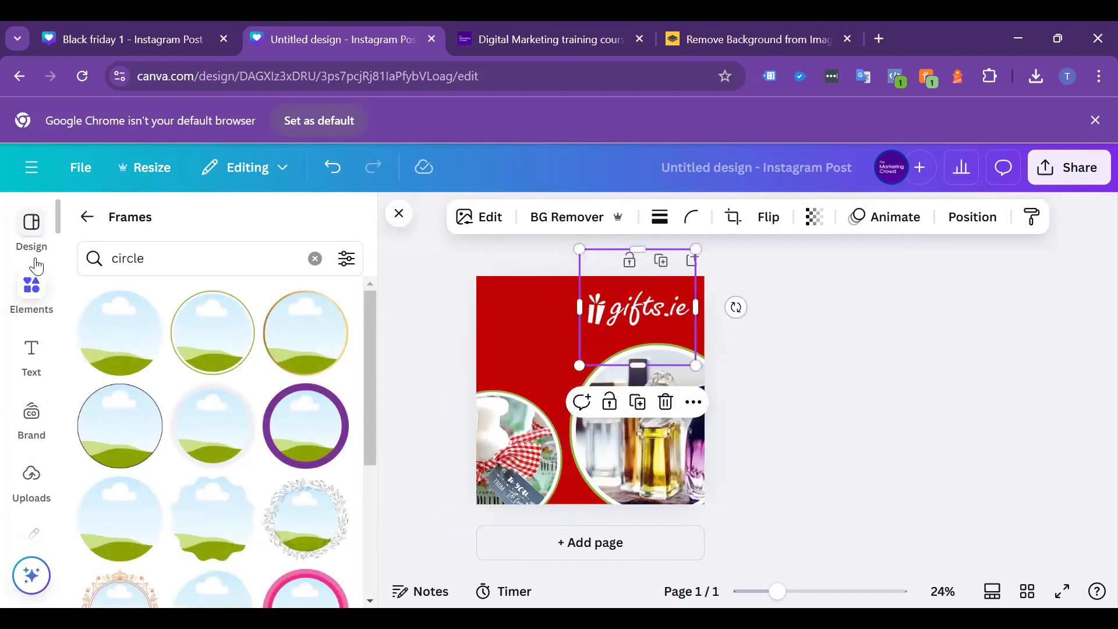
pyautogui.click(315, 258)
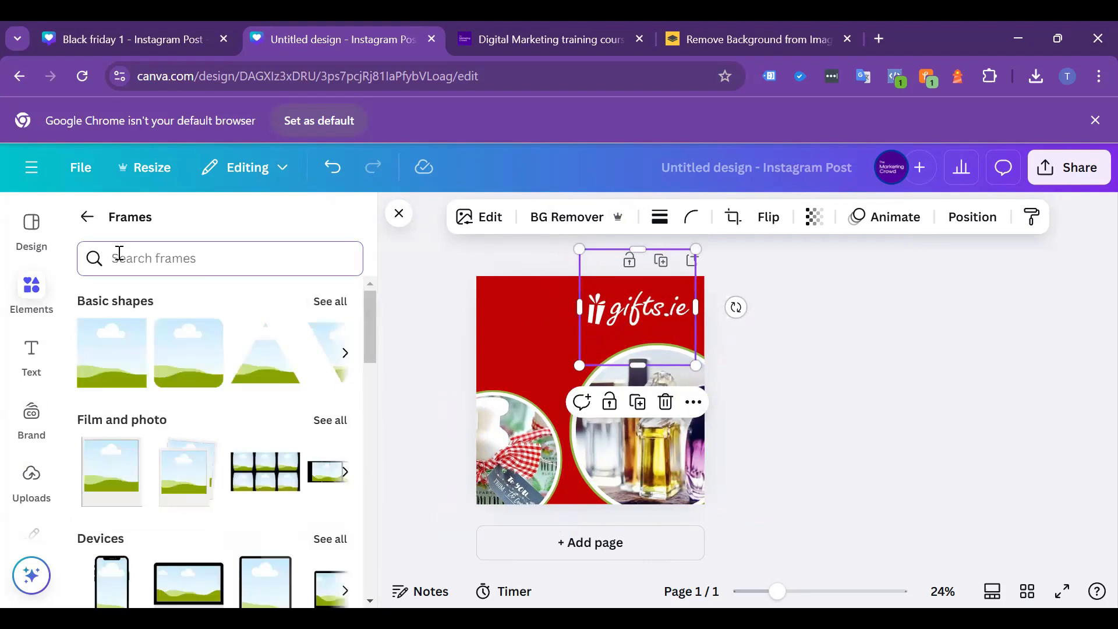
pyautogui.click(120, 258)
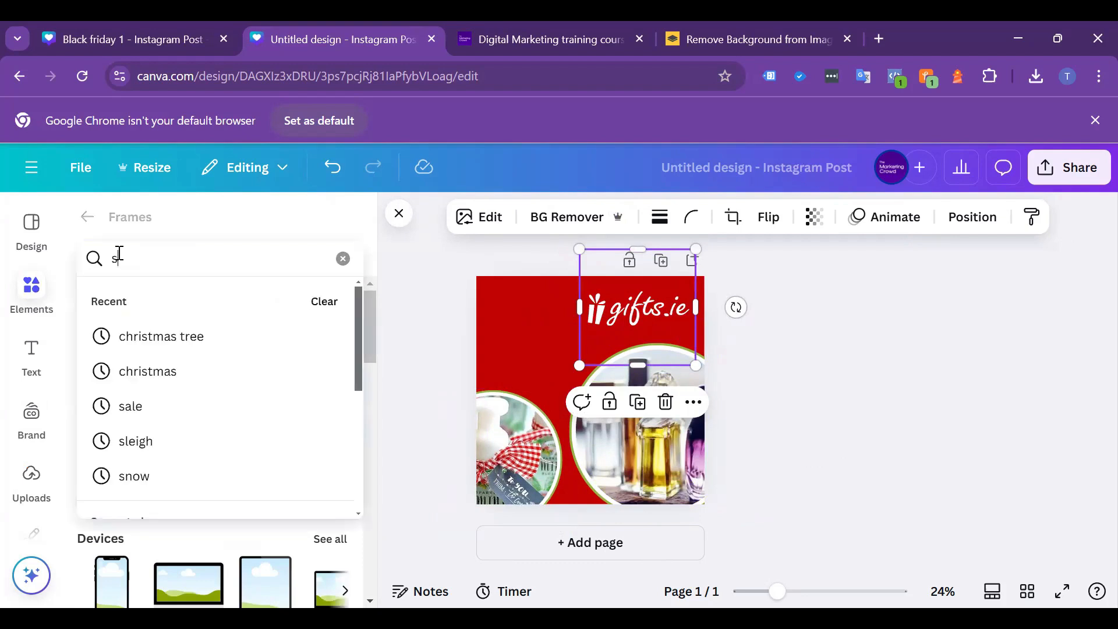
pyautogui.write('special off')
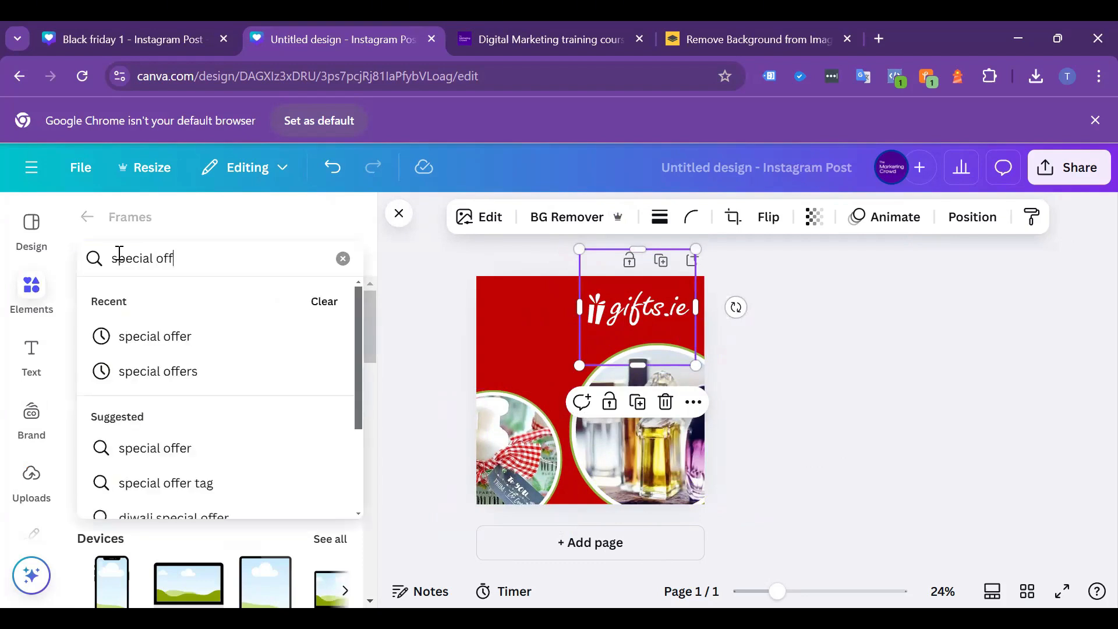
pyautogui.write('er')
pyautogui.press('Return')
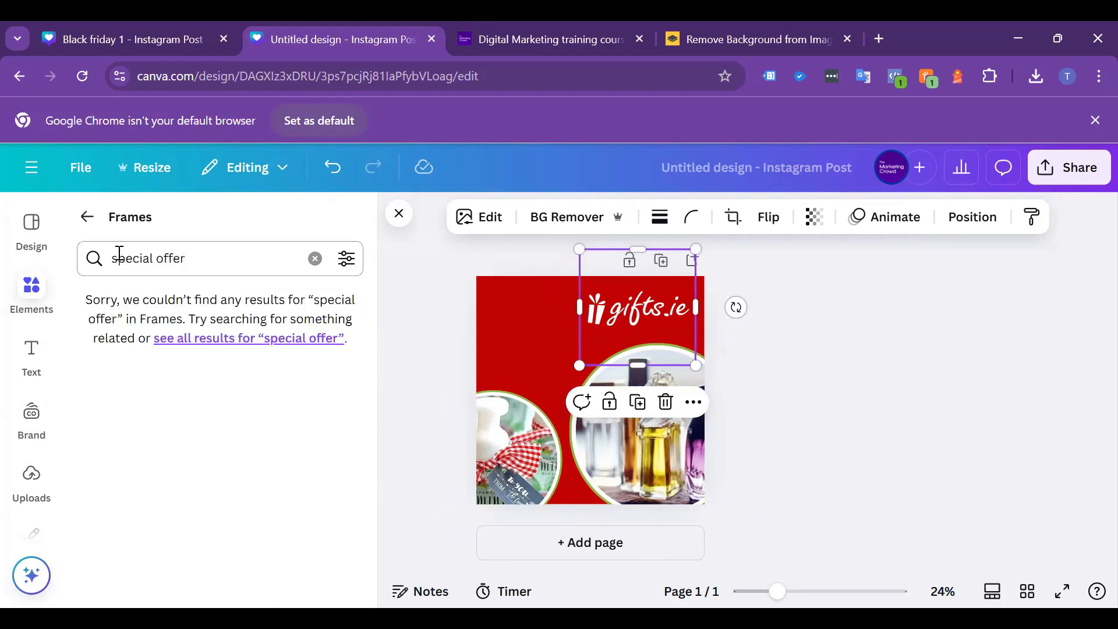
pyautogui.click(87, 216)
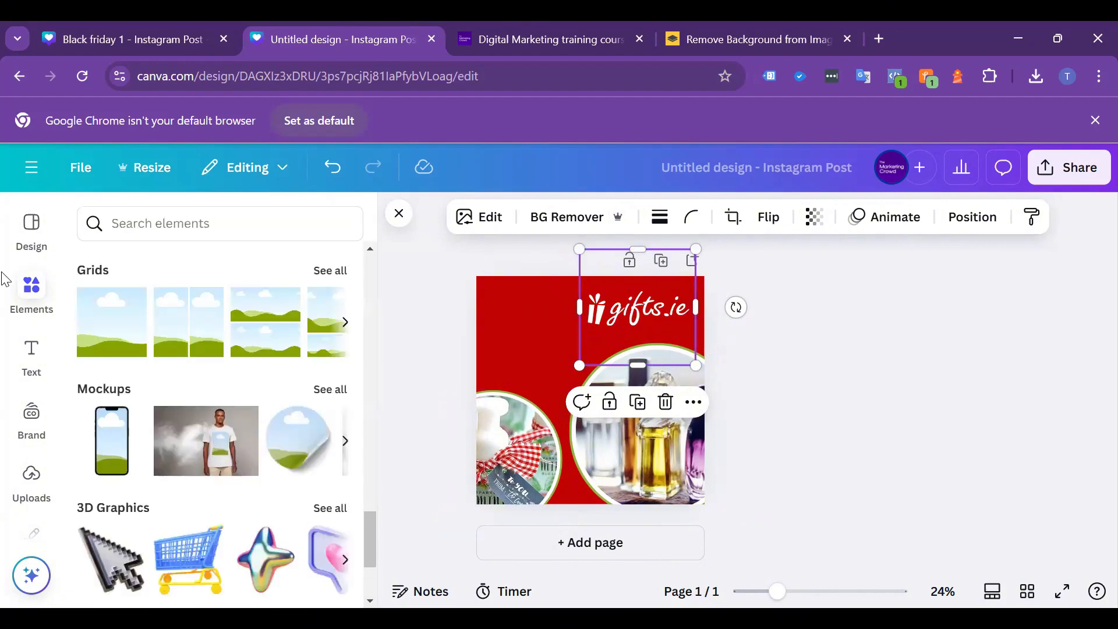
# - Search the whole elements library for "special offer"
pyautogui.click(32, 285)
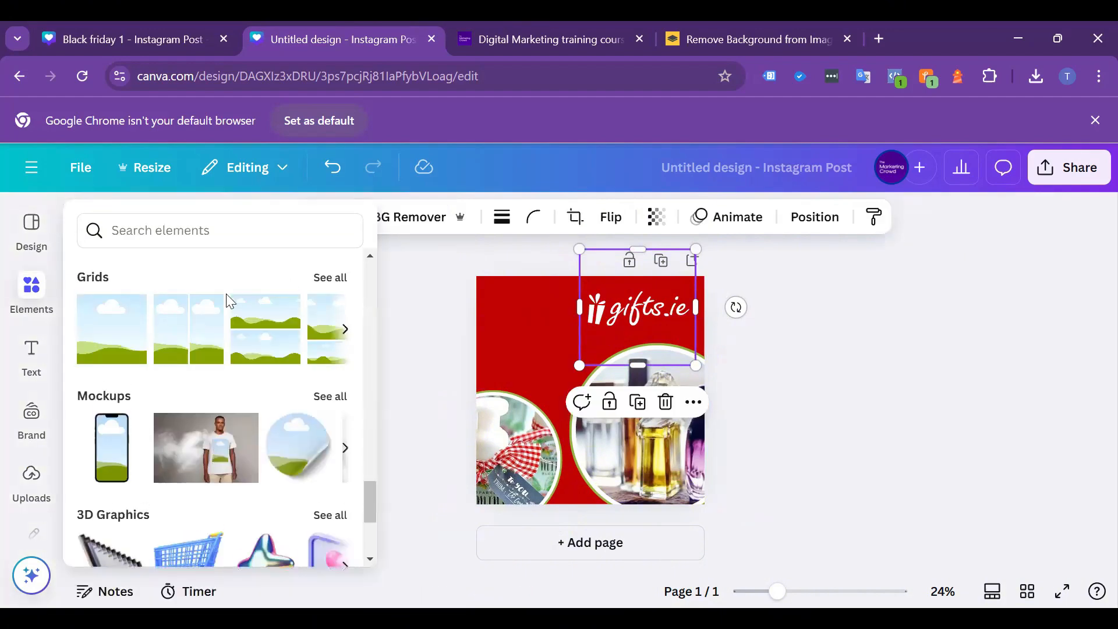
pyautogui.scroll(10, 228, 300)
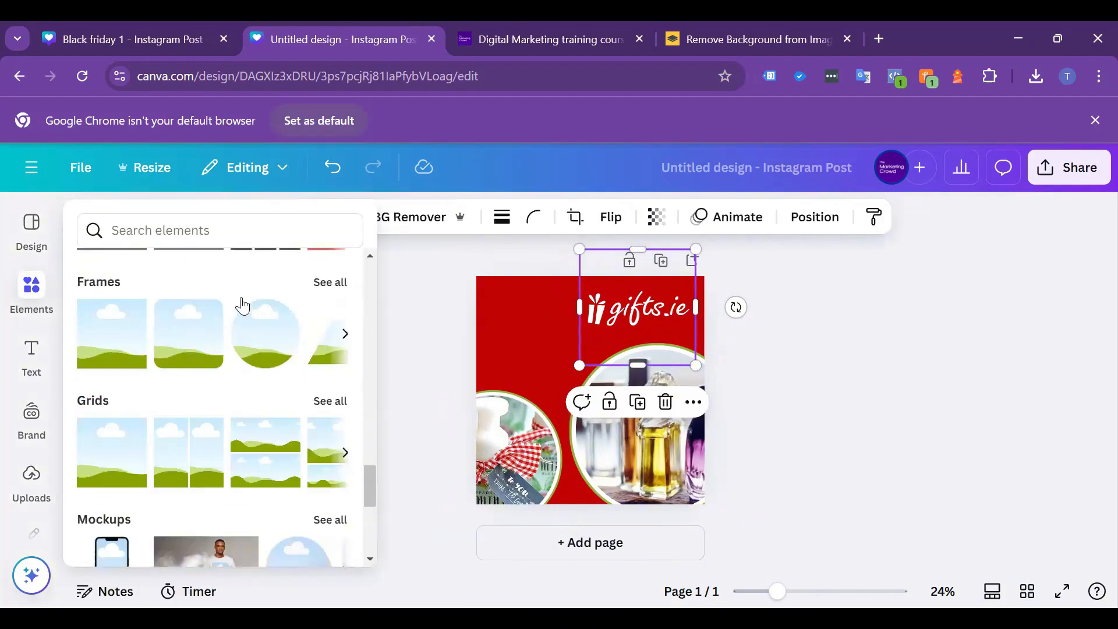
pyautogui.click(150, 223)
pyautogui.write('special offer')
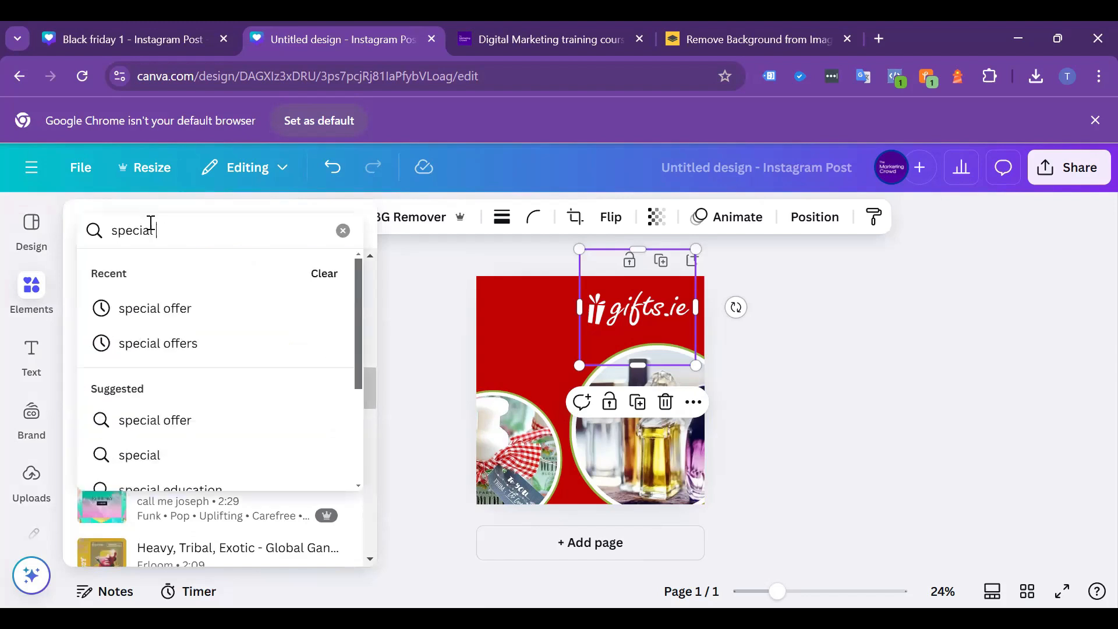
pyautogui.press('Return')
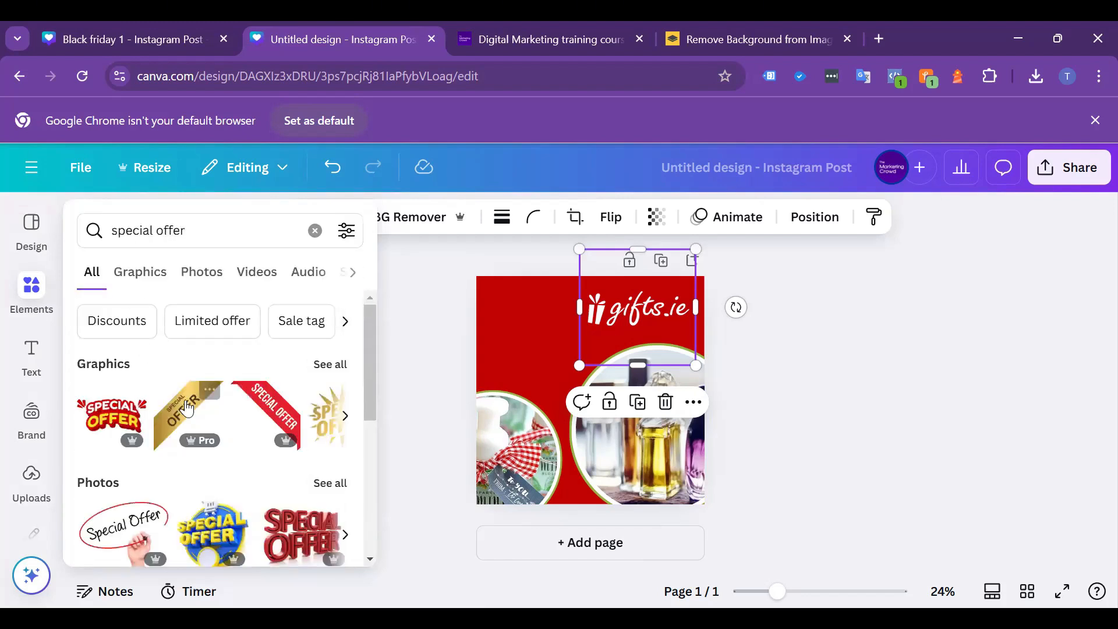
# - Add the gold "Special Offer" corner ribbon, shrink it and fit it into the page's upper-left corner
pyautogui.click(191, 422)
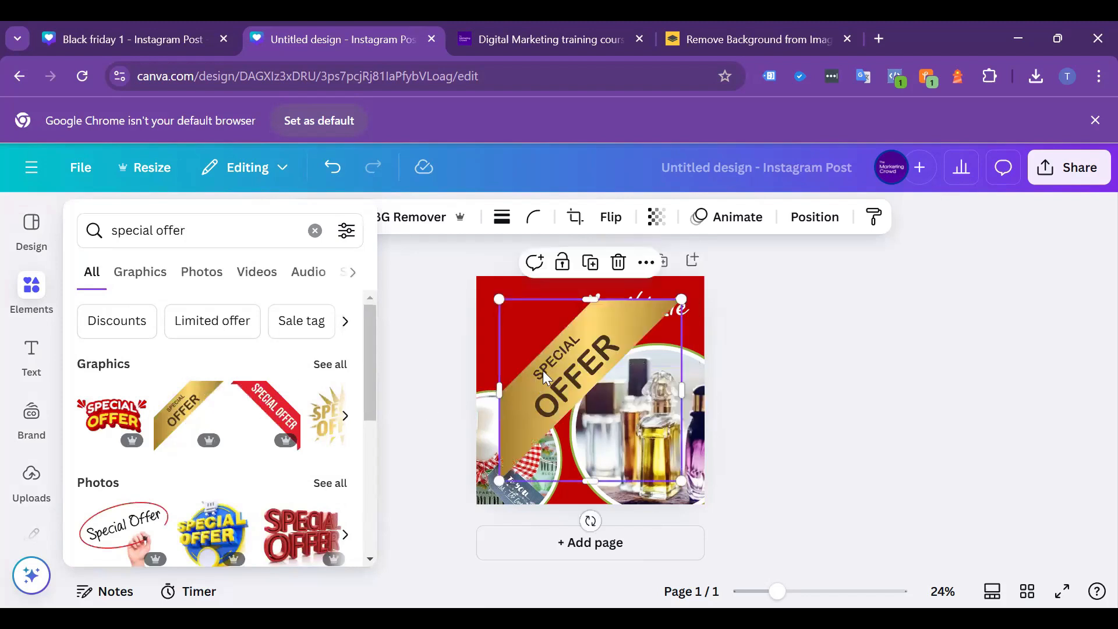
pyautogui.moveTo(543, 371); pyautogui.dragTo(514, 323)
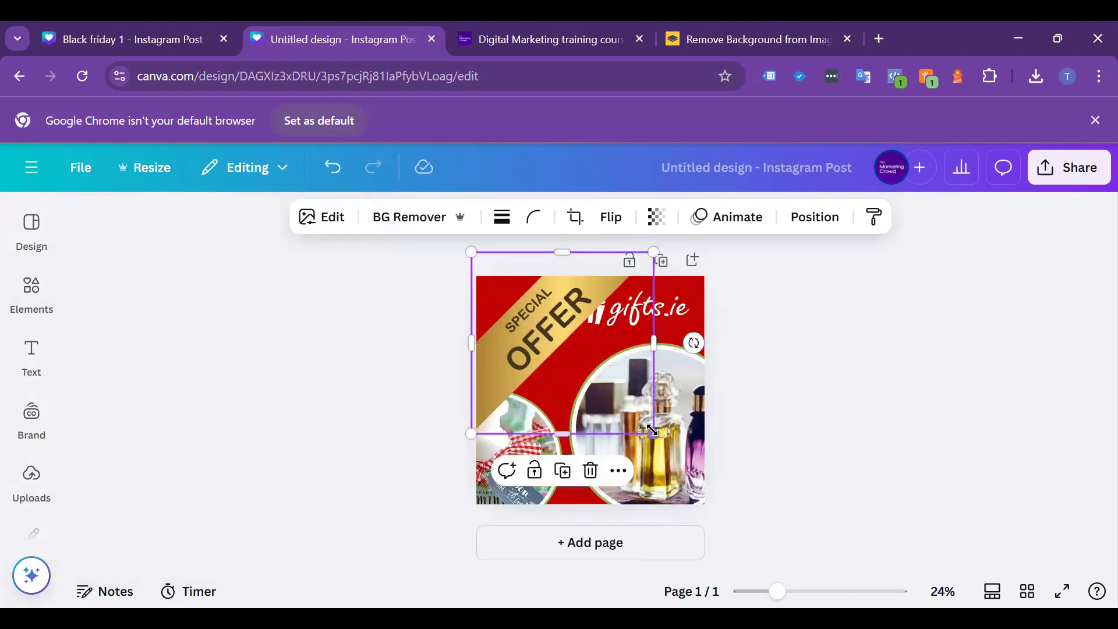
pyautogui.moveTo(654, 434); pyautogui.dragTo(574, 373)
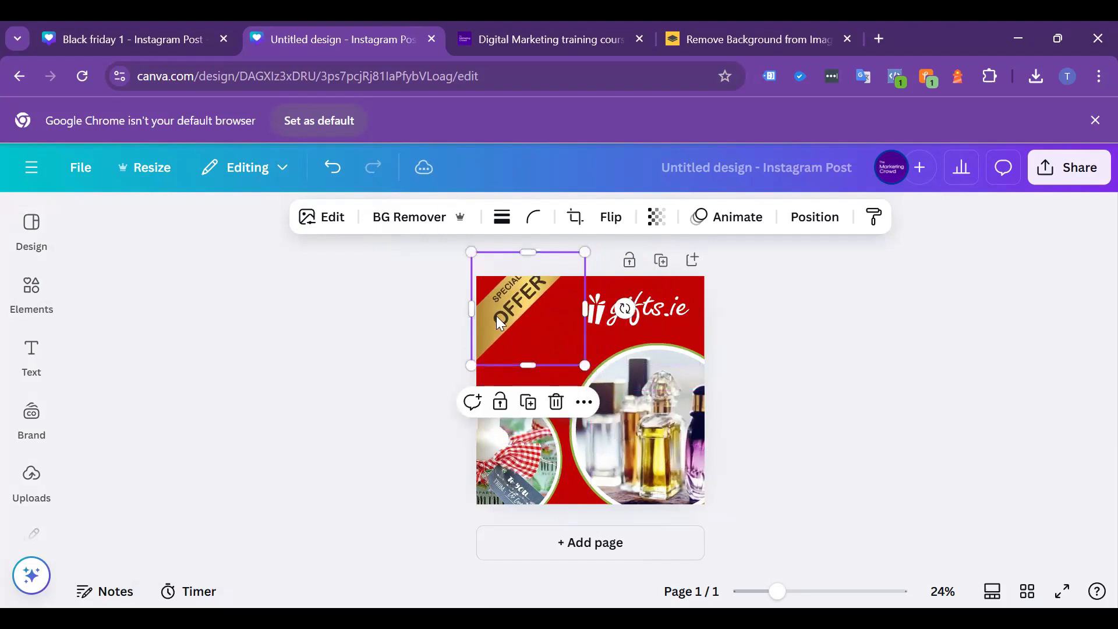
pyautogui.moveTo(496, 315); pyautogui.dragTo(512, 341)
pyautogui.click(831, 346)
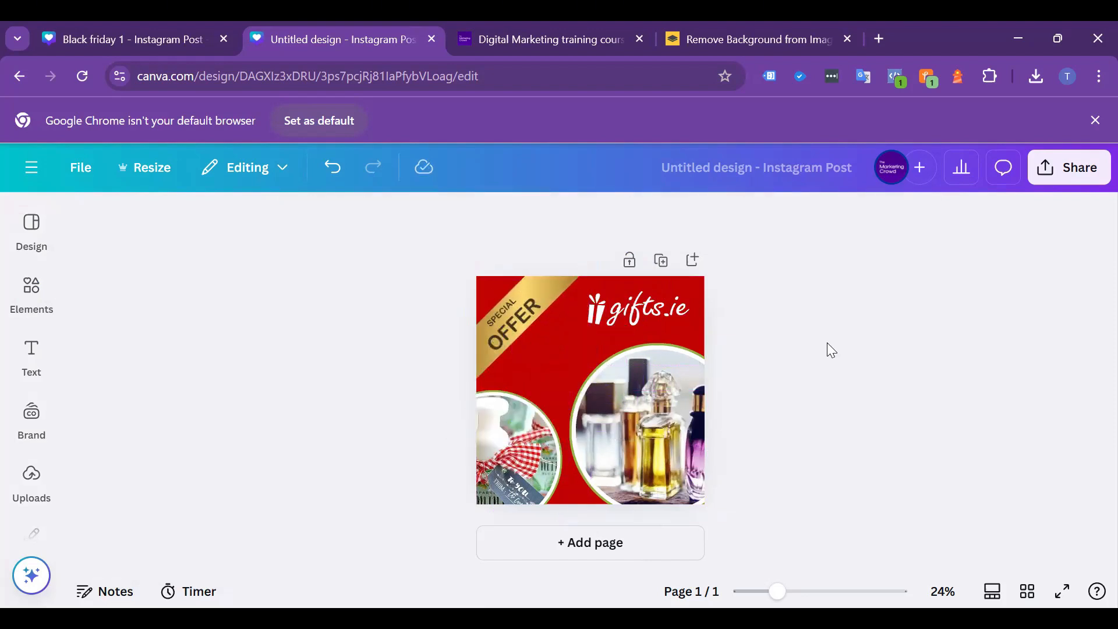
# - Rename the design as "spcecial offer"
pyautogui.click(723, 178)
pyautogui.write('s')
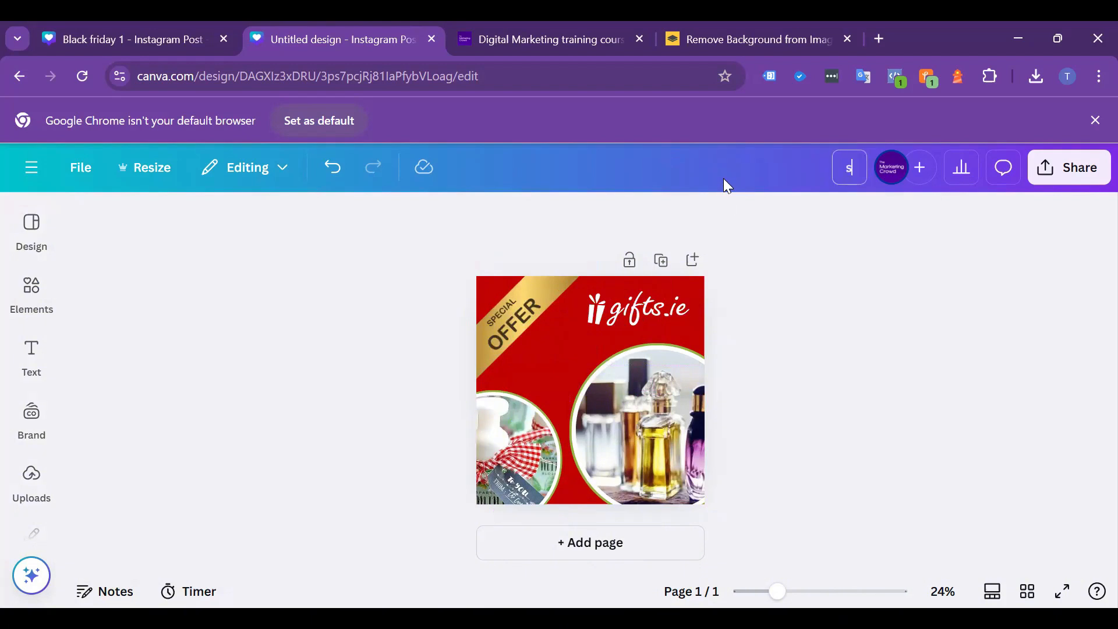
pyautogui.write('pcecial offer')
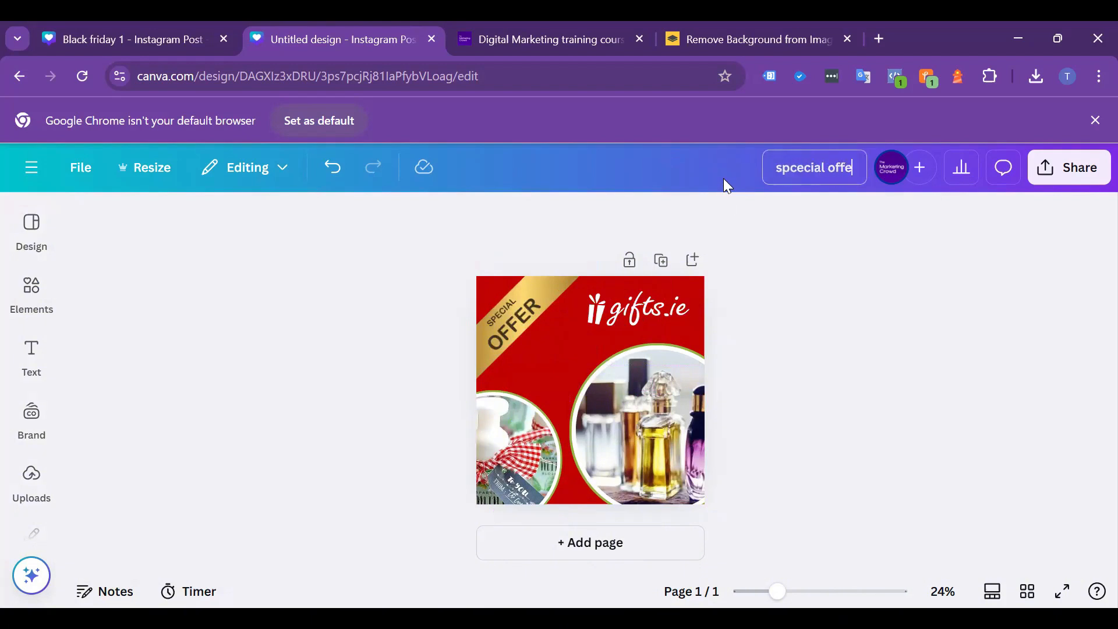
pyautogui.click(840, 290)
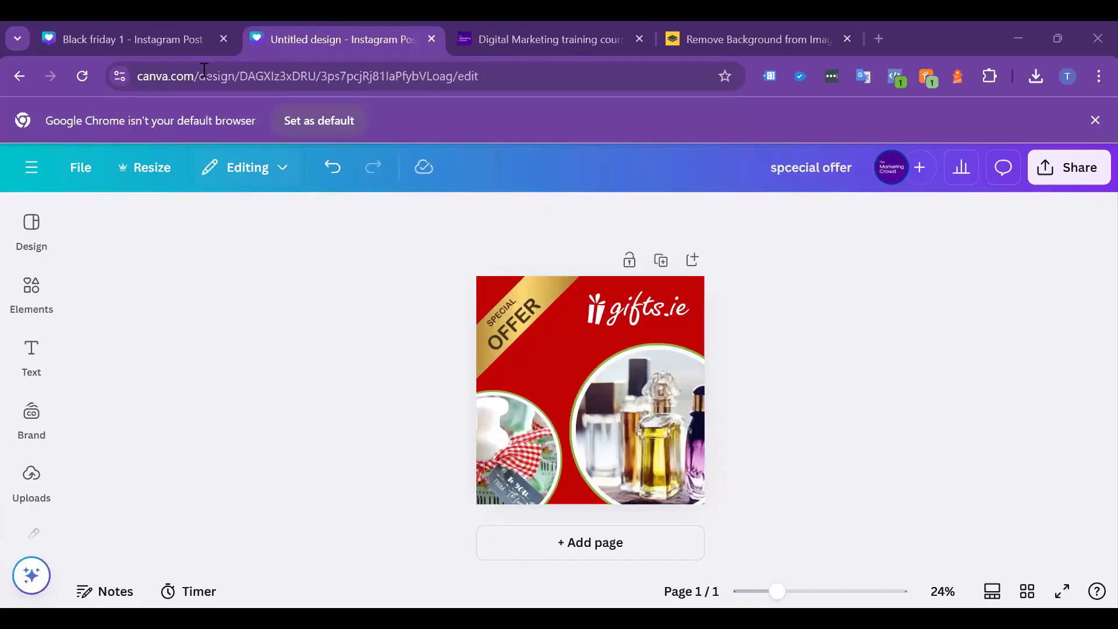
# - Leave the special offer design and go to the canva.com home page
pyautogui.moveTo(204, 70); pyautogui.dragTo(866, 75)
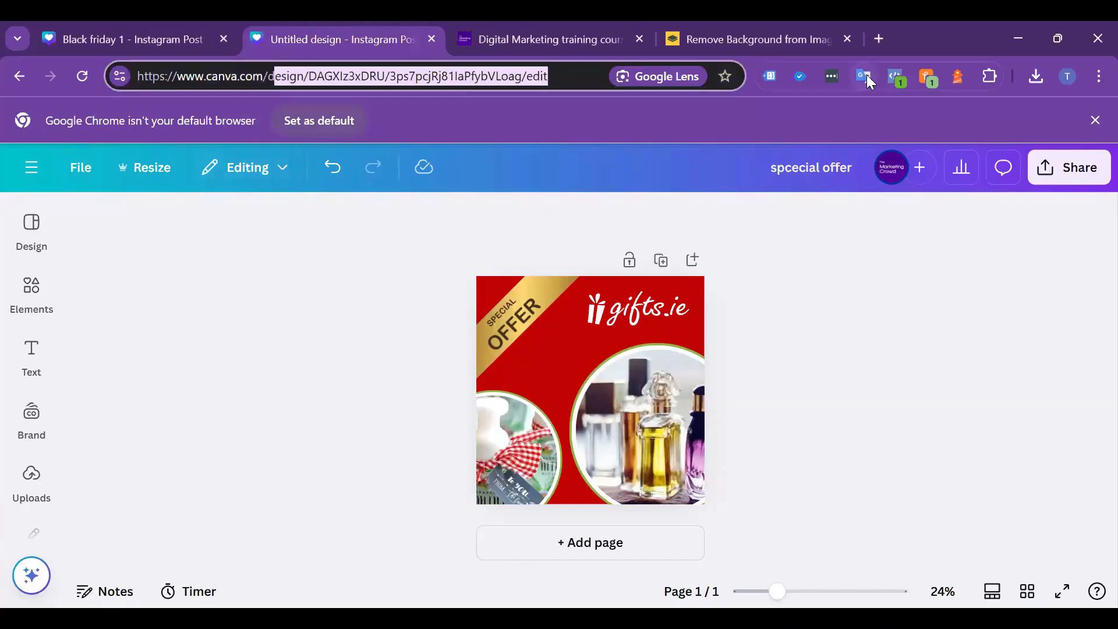
pyautogui.press('BackSpace')
pyautogui.press('BackSpace')
pyautogui.press('Return')
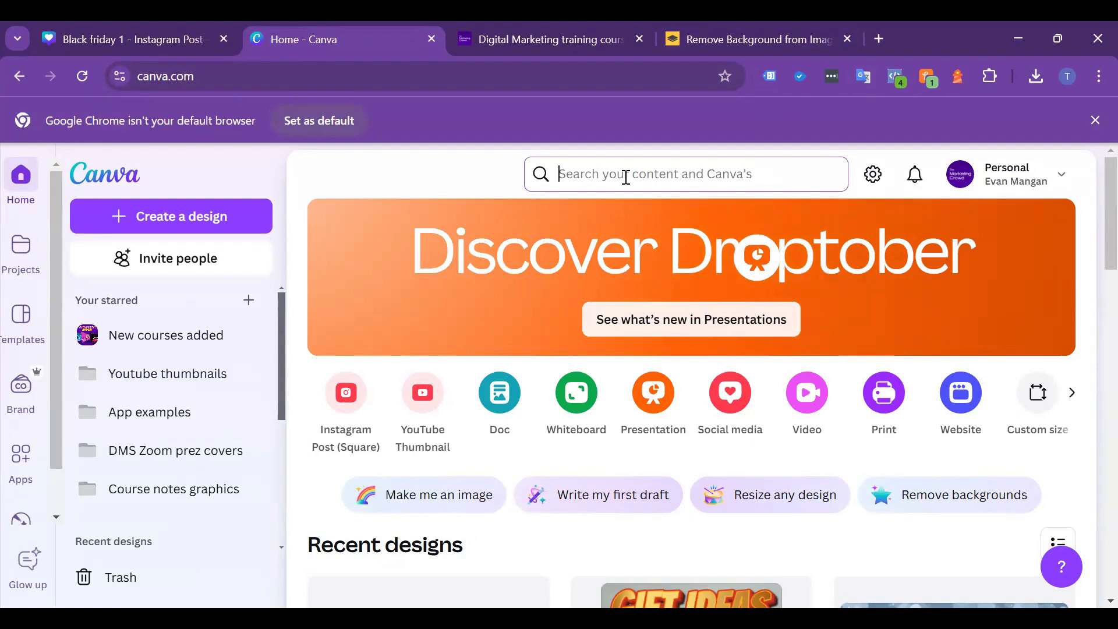
# - Search for "new arrivals" and limit the results to Canva templates
pyautogui.write('new')
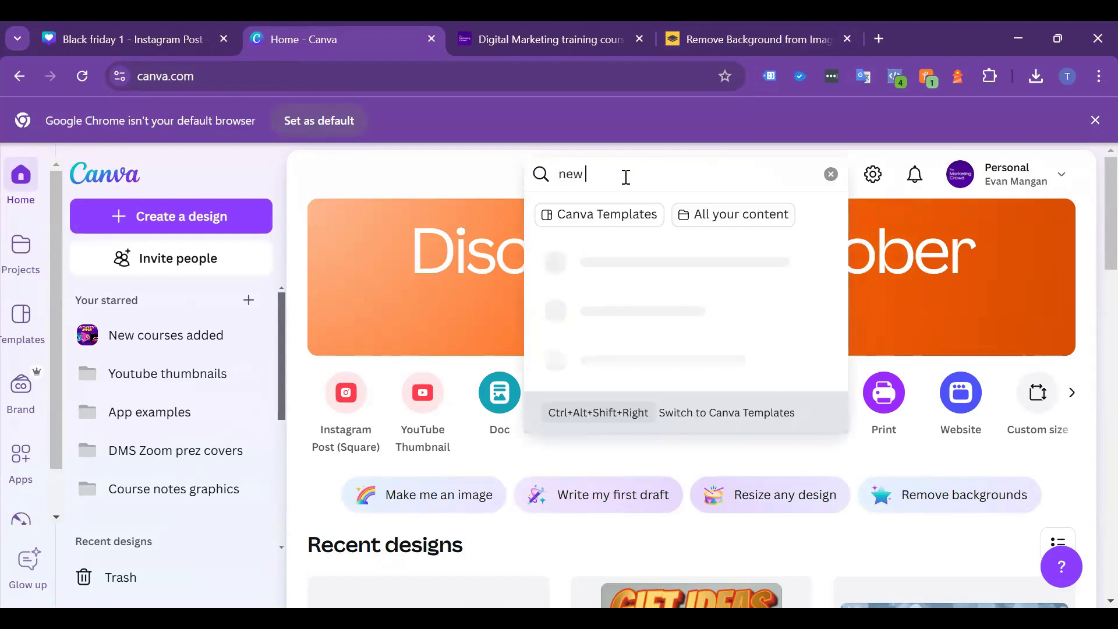
pyautogui.write(' arrivals')
pyautogui.press('Return')
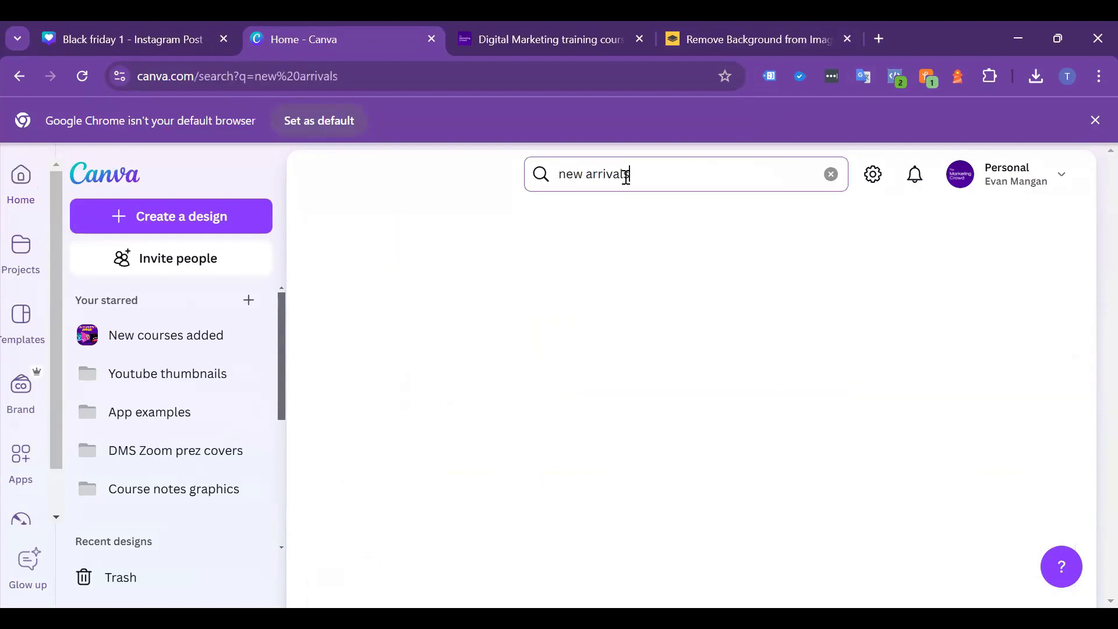
pyautogui.click(388, 225)
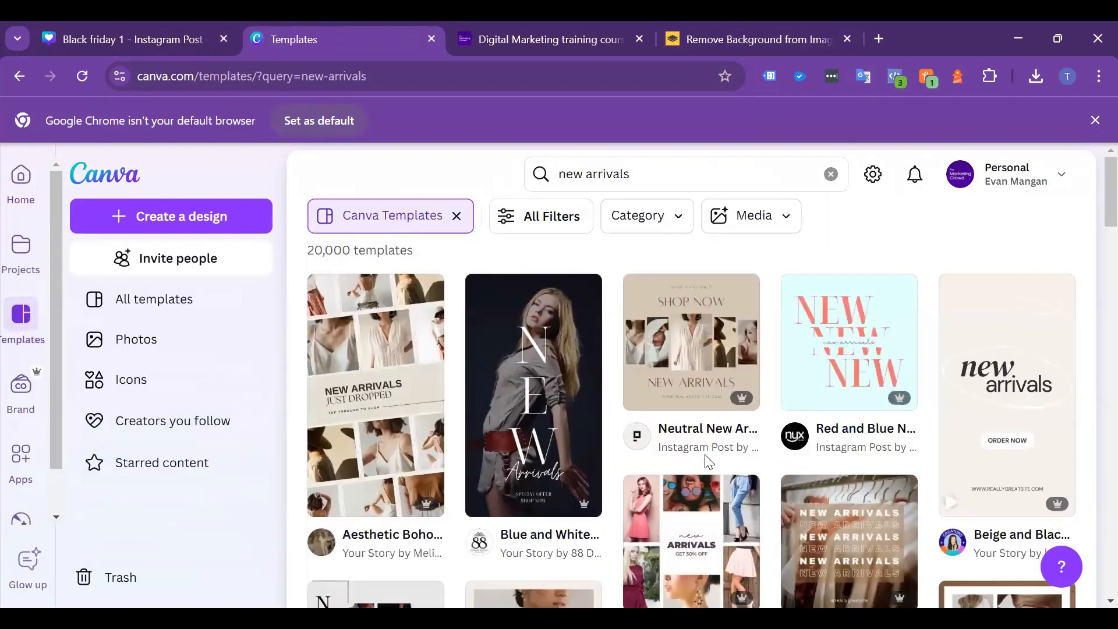
# - Look through the new arrivals templates for layouts suited to a clothing promotion
pyautogui.scroll(-1, 708, 445)
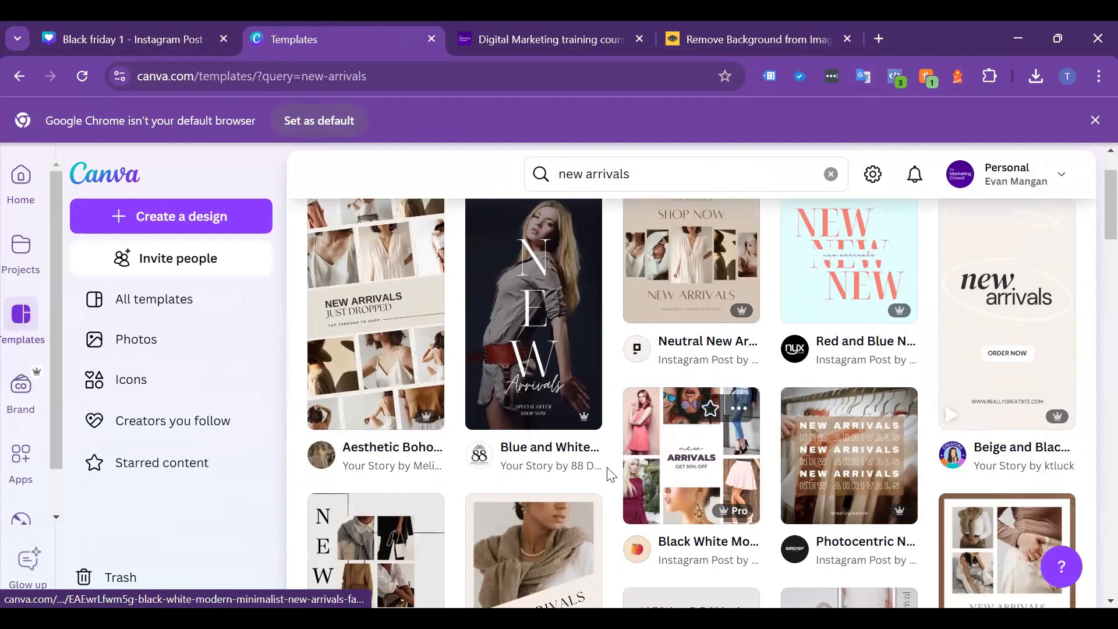
pyautogui.scroll(-3, 621, 489)
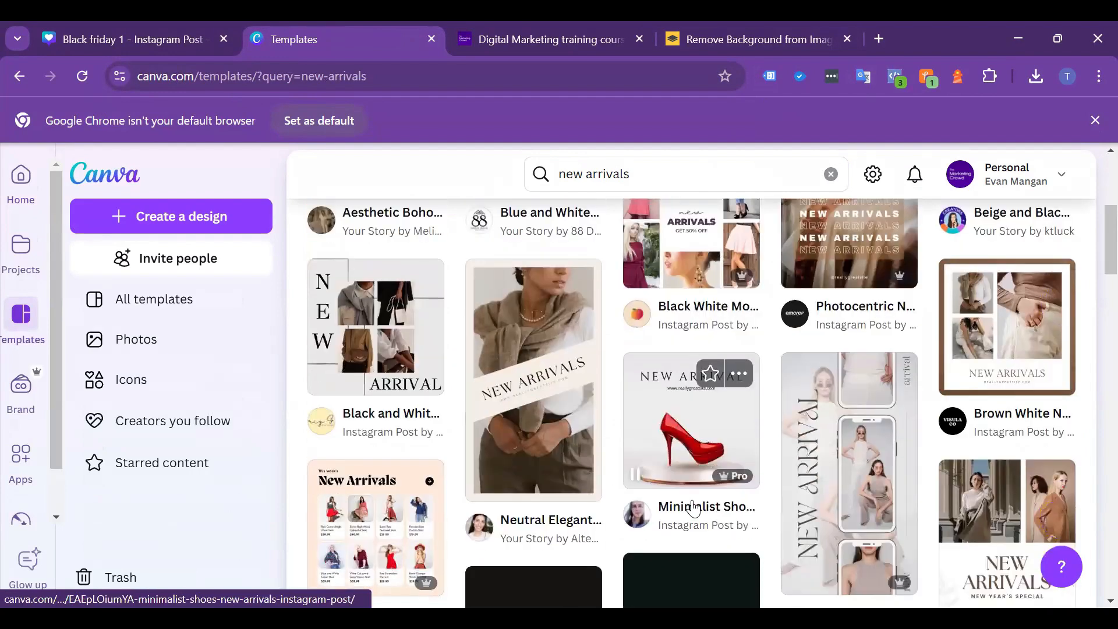
pyautogui.scroll(-4, 710, 511)
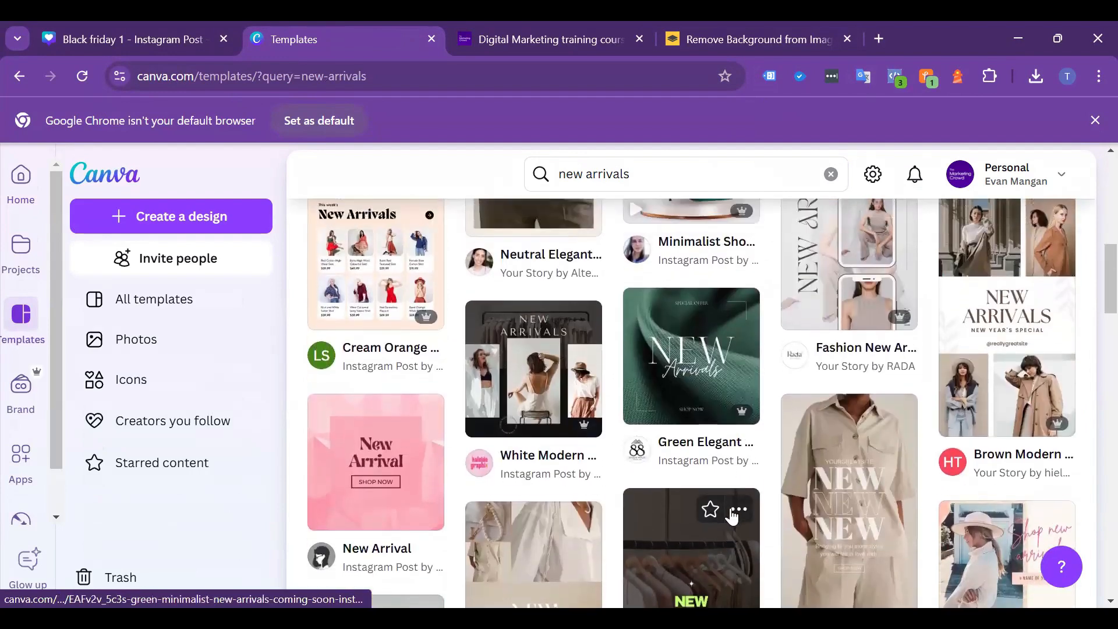
pyautogui.scroll(5, 533, 463)
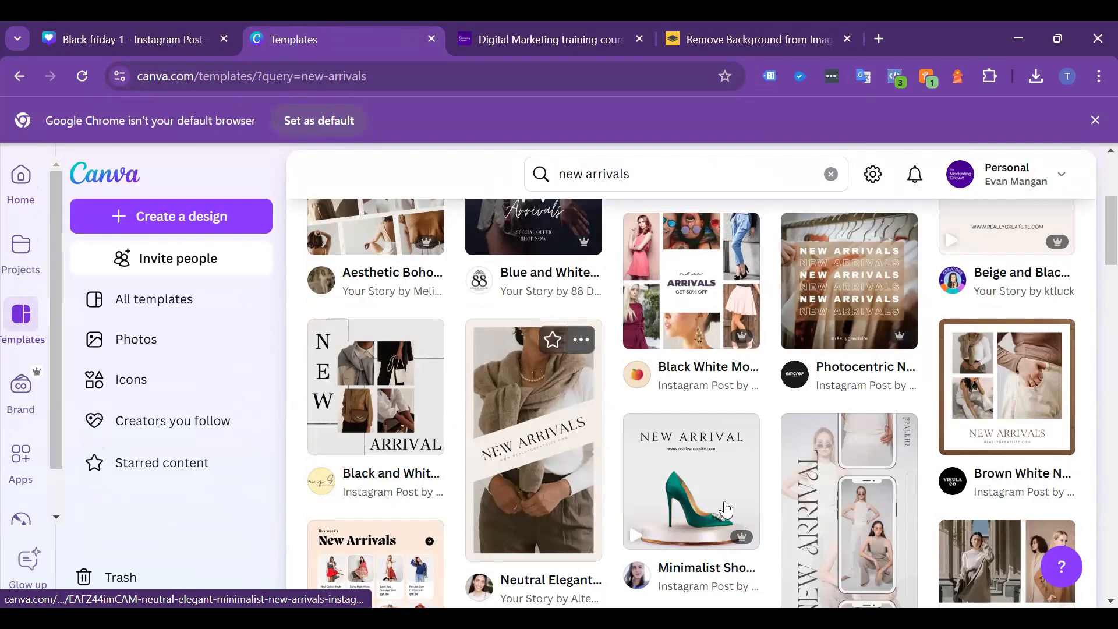
pyautogui.scroll(3, 658, 495)
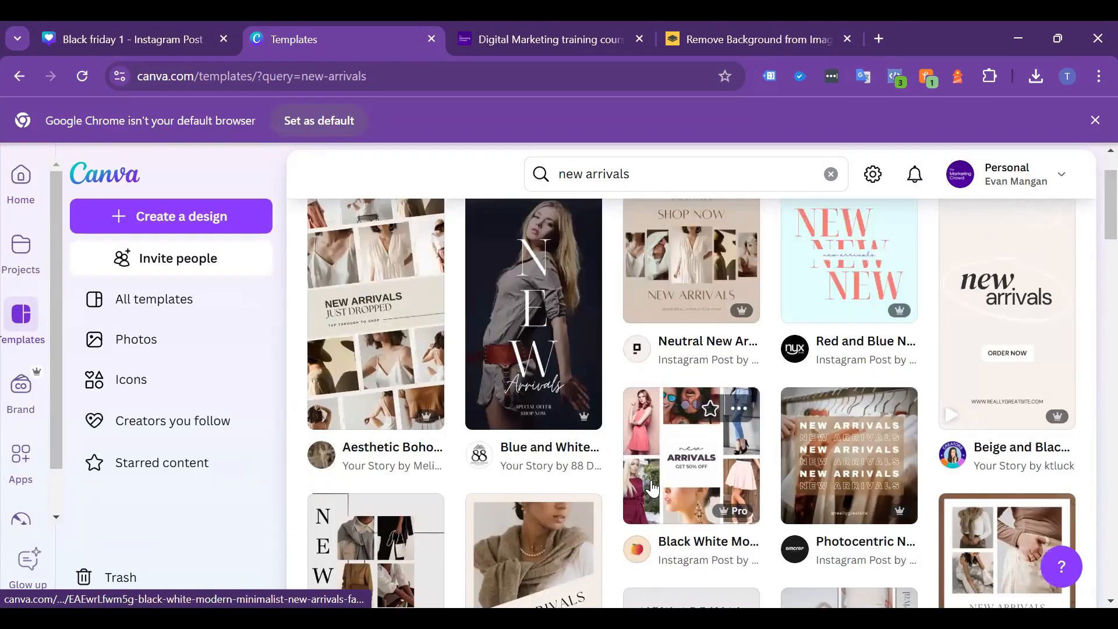
pyautogui.scroll(-2, 652, 488)
pyautogui.scroll(-3, 580, 460)
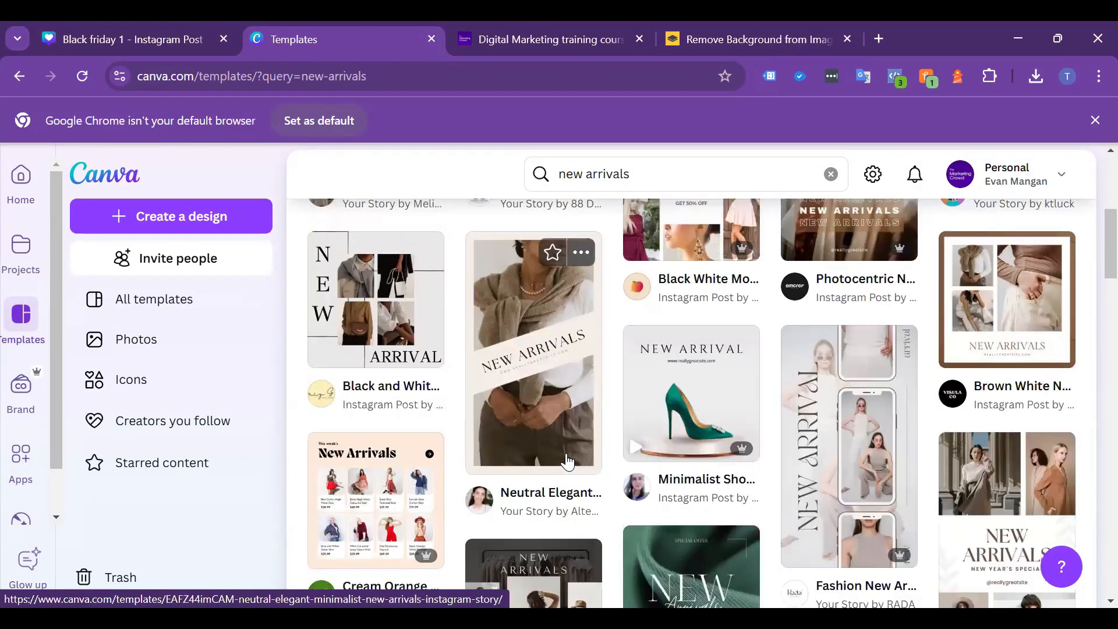
pyautogui.scroll(6, 567, 461)
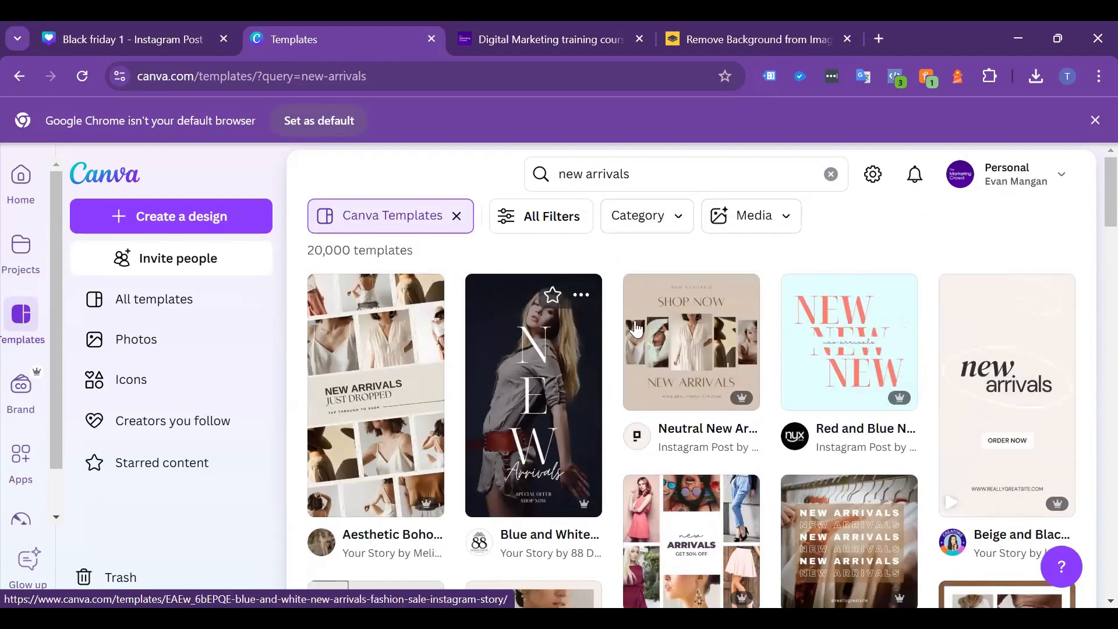
# - Filter the new arrivals templates to the Instagram Posts category under Social Media
pyautogui.click(667, 224)
pyautogui.click(673, 336)
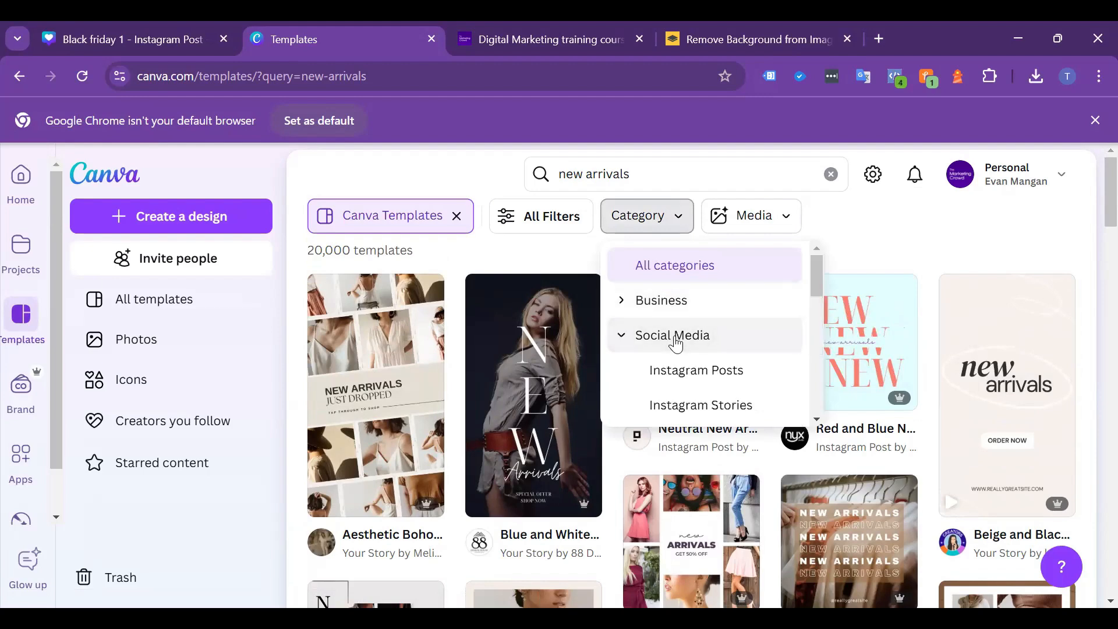
pyautogui.click(699, 371)
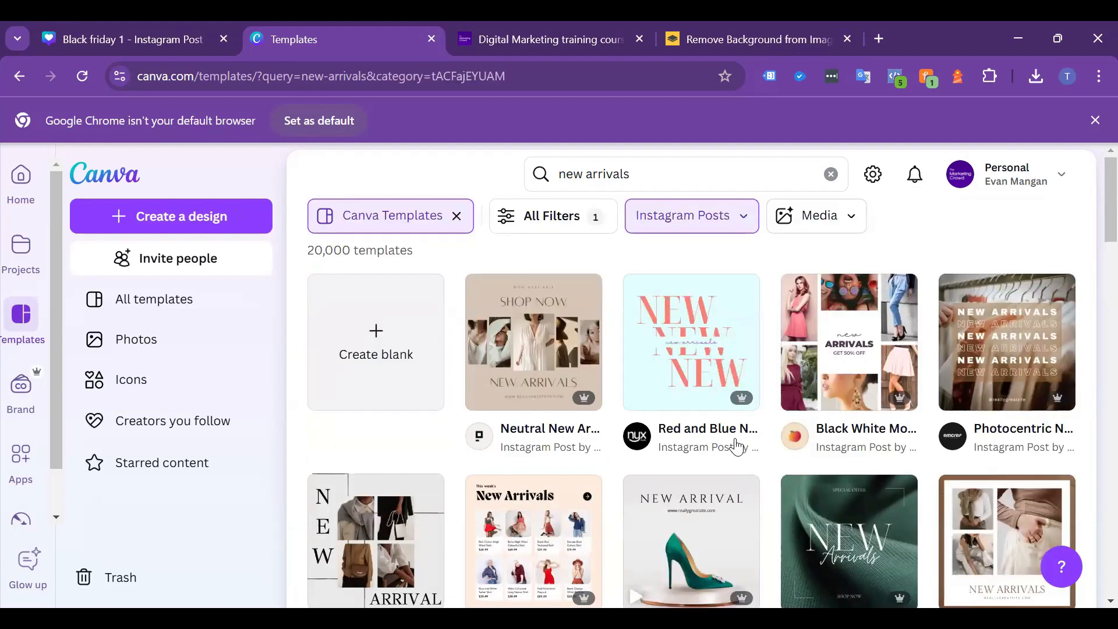
# - Browse the filtered posts and open the "Neutral New Arrivals Shop Now Instagram Post" template for customizing
pyautogui.scroll(-1, 728, 396)
pyautogui.scroll(1, 728, 401)
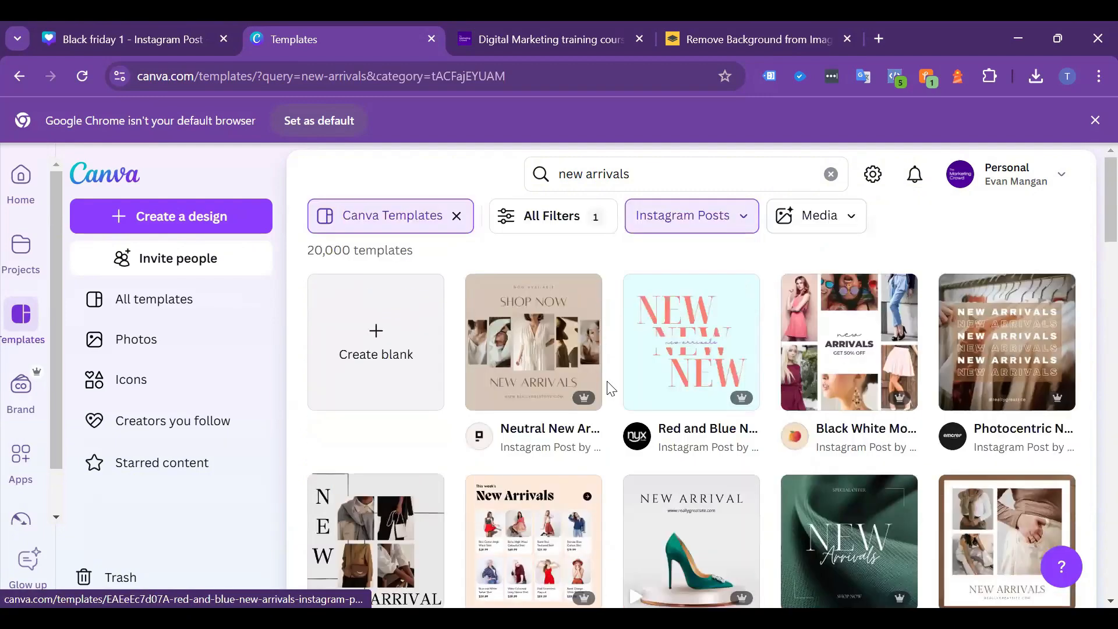
pyautogui.scroll(-1, 671, 506)
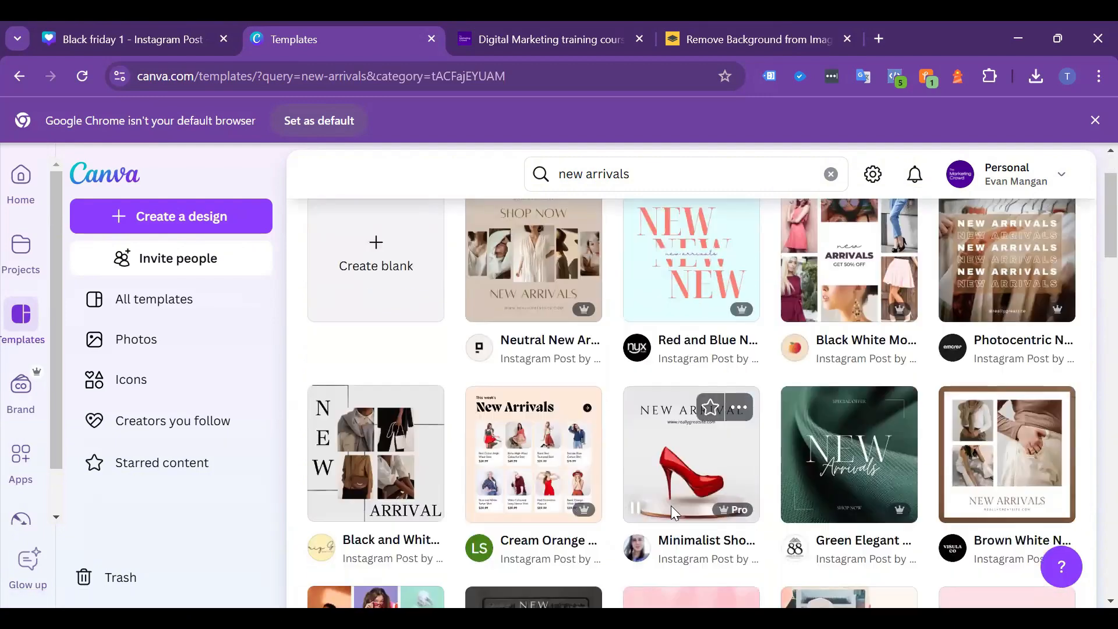
pyautogui.scroll(-4, 938, 492)
pyautogui.scroll(5, 937, 492)
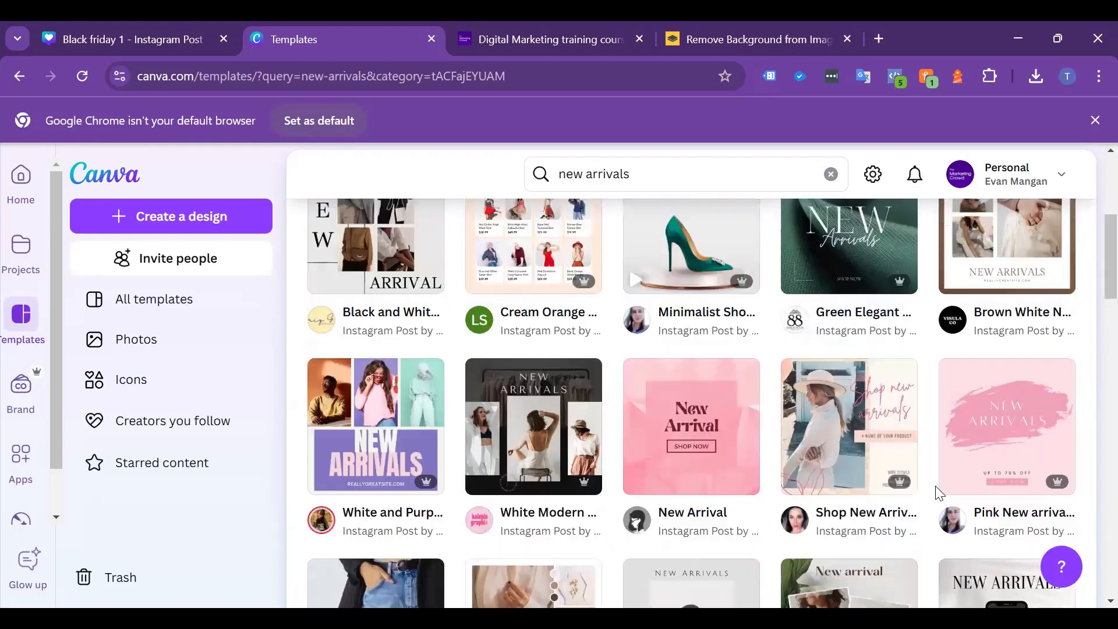
pyautogui.click(567, 369)
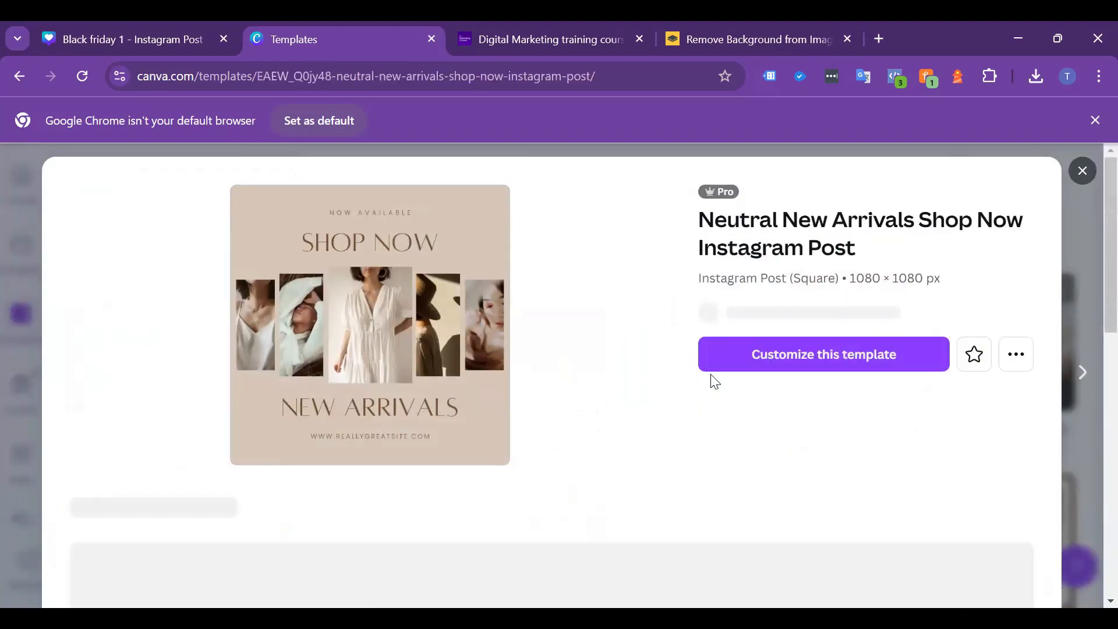
pyautogui.click(828, 375)
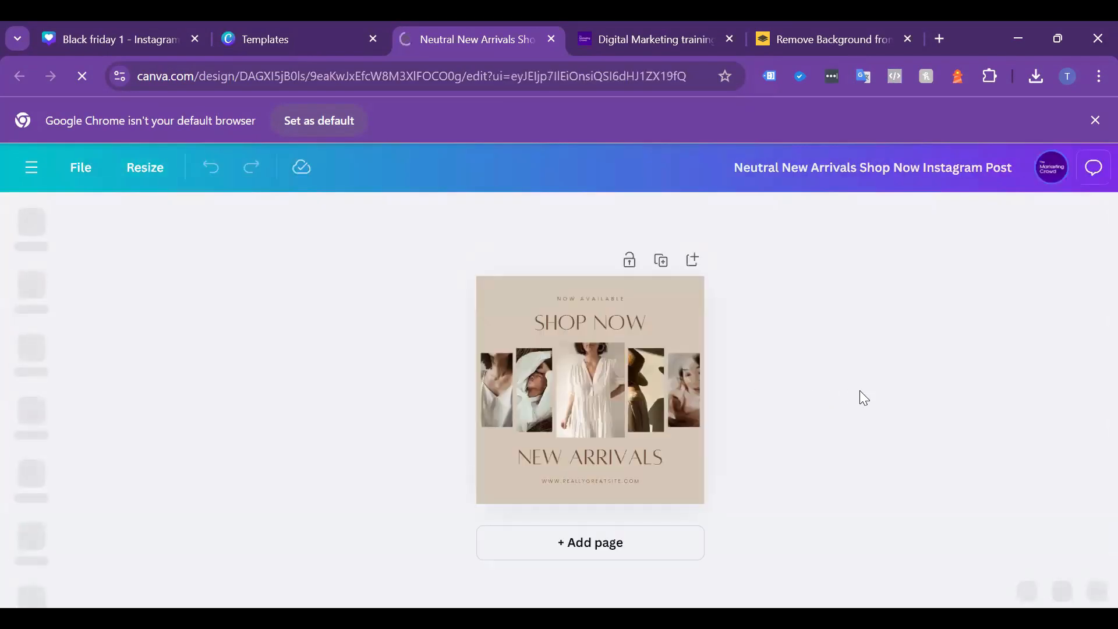
# - Upload the six menswear photos: images - Copy, jacket, mensswear 2, menswear 1 - Copy, menswear 4 and peacoat-mens-jacket
pyautogui.click(36, 455)
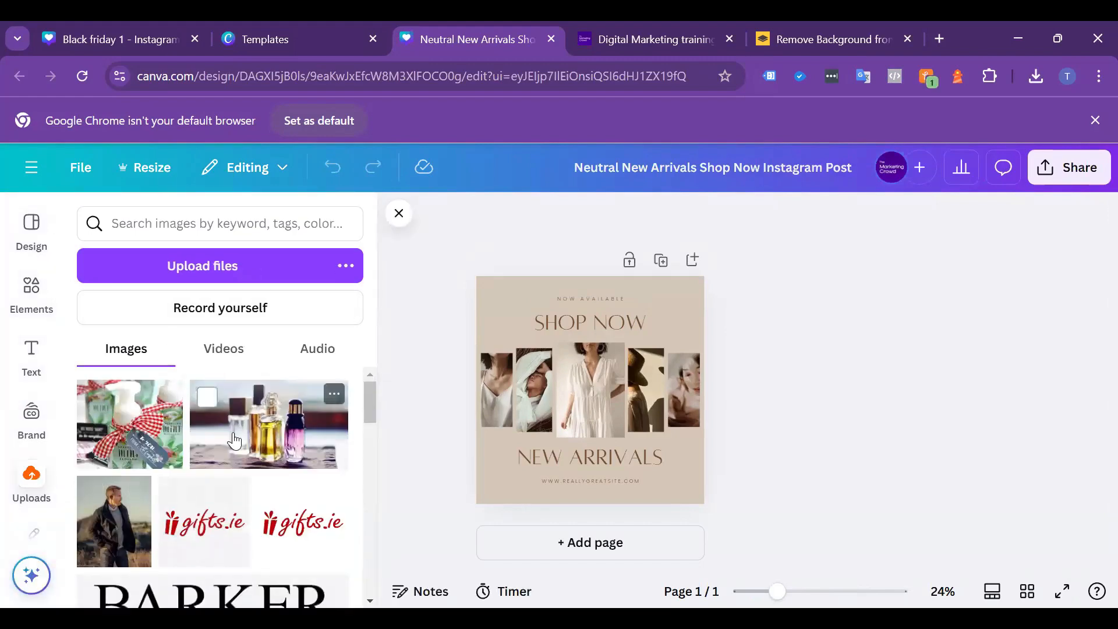
pyautogui.scroll(-3, 239, 431)
pyautogui.scroll(3, 237, 431)
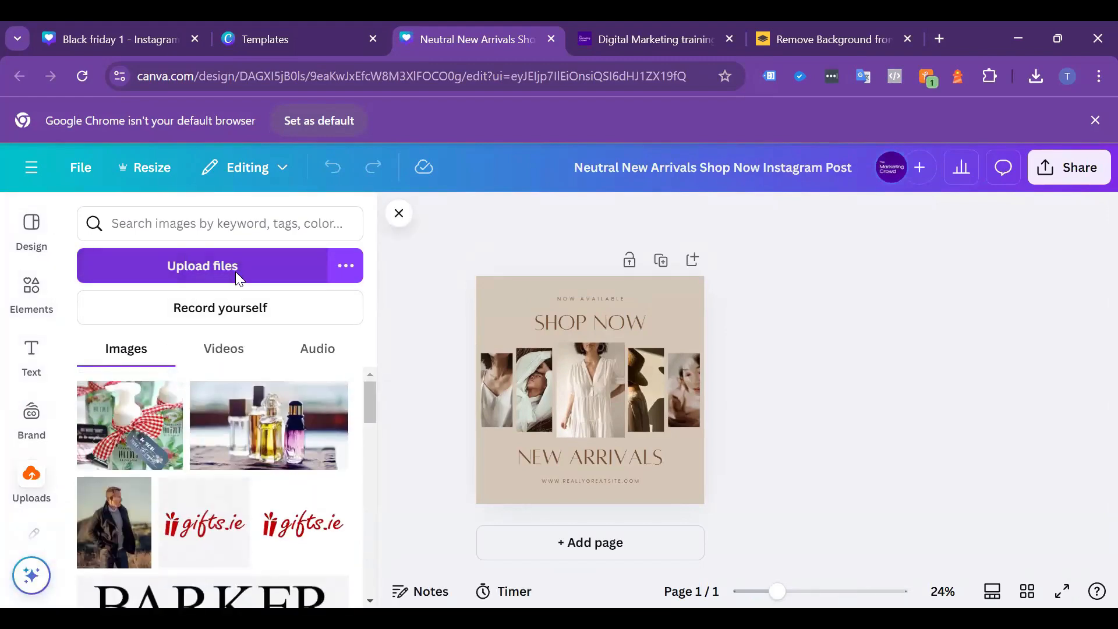
pyautogui.click(235, 271)
pyautogui.click(414, 350)
pyautogui.keyDown('ctrl'); pyautogui.click(511, 350); pyautogui.keyUp('ctrl')
pyautogui.keyDown('ctrl'); pyautogui.click(607, 349); pyautogui.keyUp('ctrl')
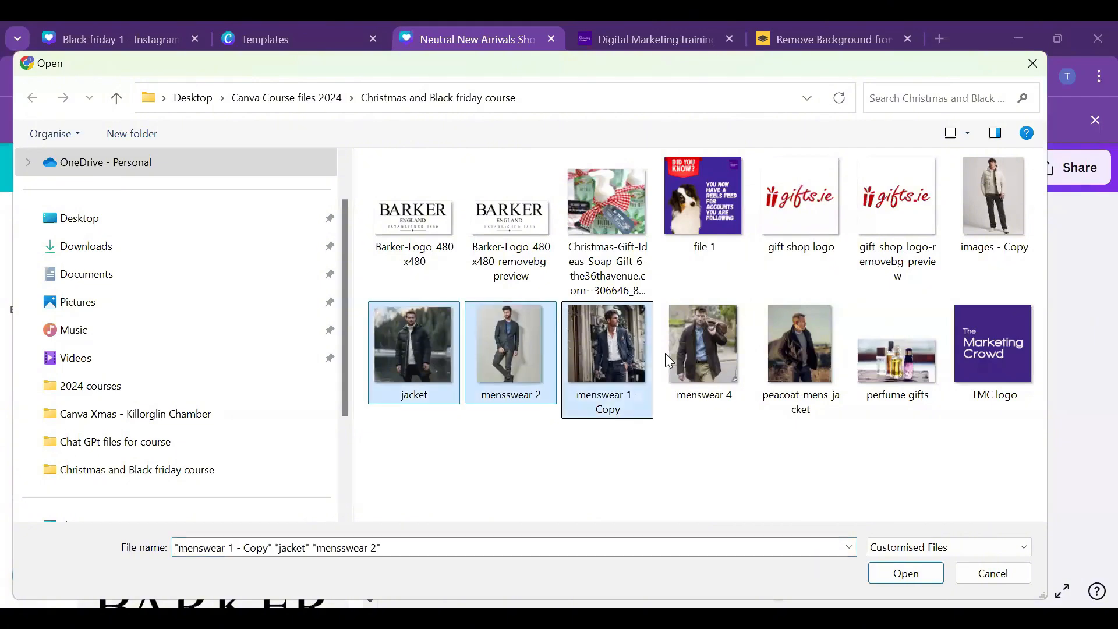
pyautogui.keyDown('ctrl'); pyautogui.click(704, 350); pyautogui.keyUp('ctrl')
pyautogui.keyDown('ctrl'); pyautogui.click(781, 337); pyautogui.keyUp('ctrl')
pyautogui.keyDown('ctrl'); pyautogui.click(992, 201); pyautogui.keyUp('ctrl')
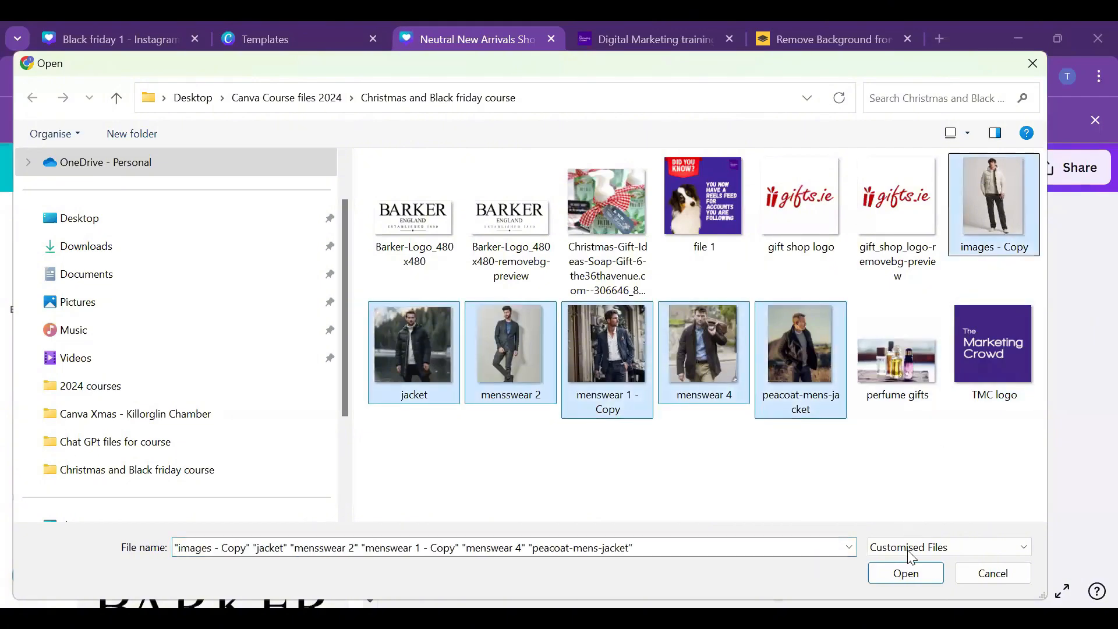
pyautogui.click(913, 580)
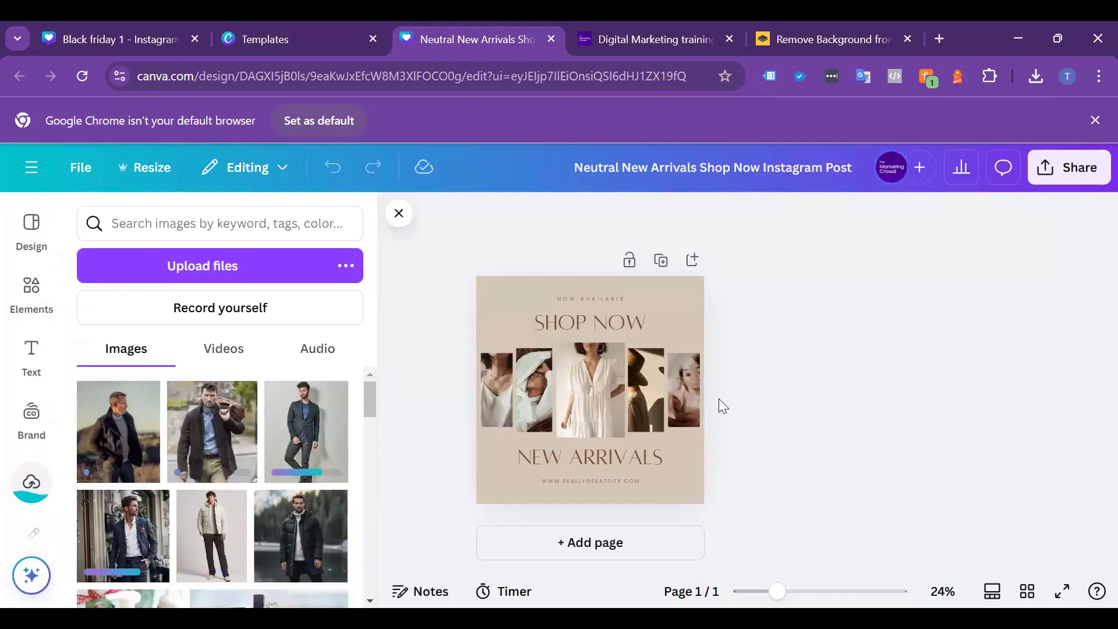
# - Replace the template's five women's photos with uploaded menswear photos, putting the man with the bag over his shoulder in the central frame
pyautogui.click(584, 399)
pyautogui.click(527, 392)
pyautogui.click(488, 394)
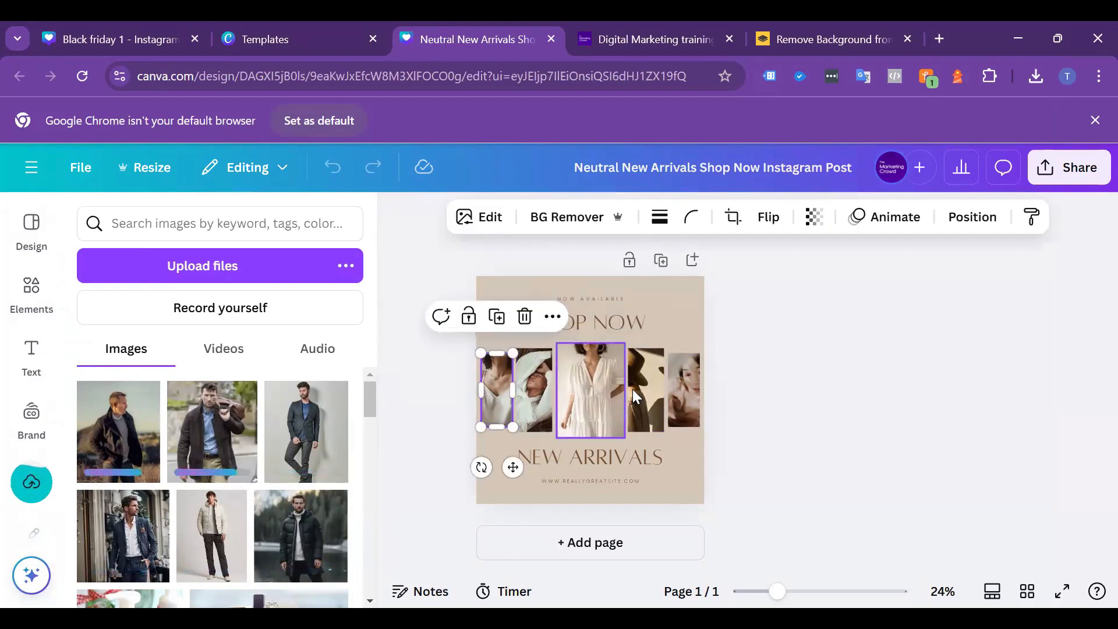
pyautogui.click(645, 388)
pyautogui.click(687, 384)
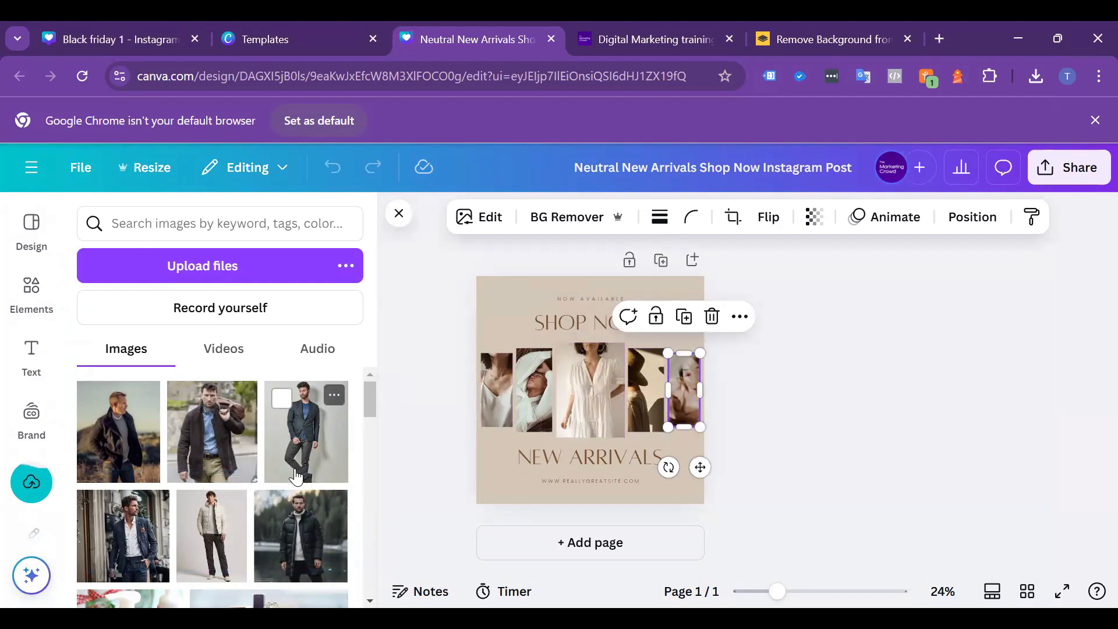
pyautogui.moveTo(208, 449); pyautogui.dragTo(648, 393)
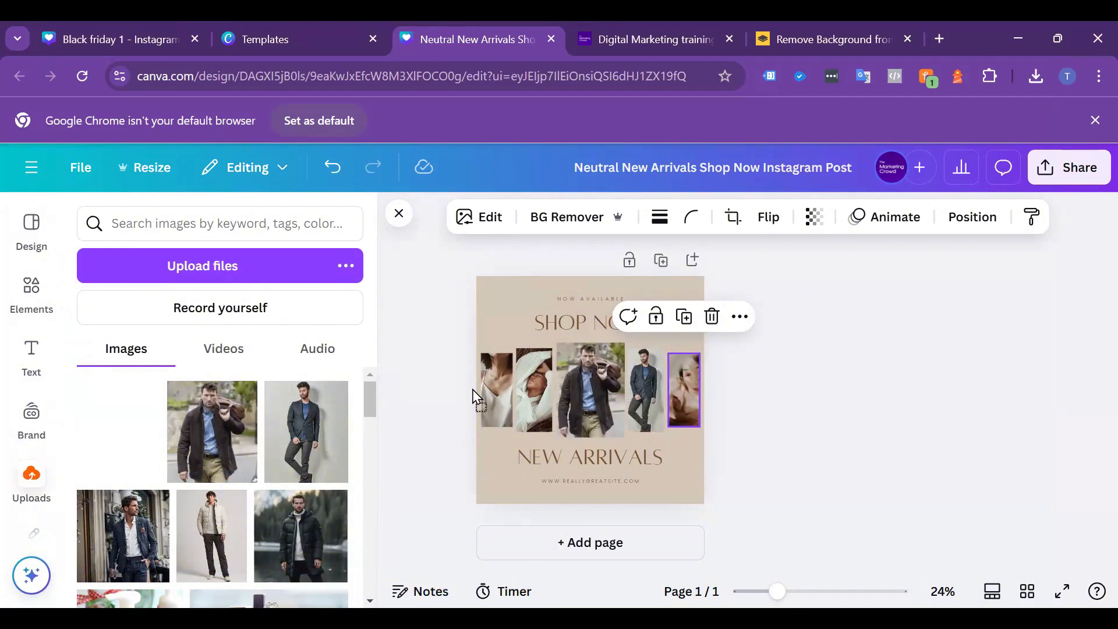
pyautogui.moveTo(386, 453); pyautogui.dragTo(534, 390)
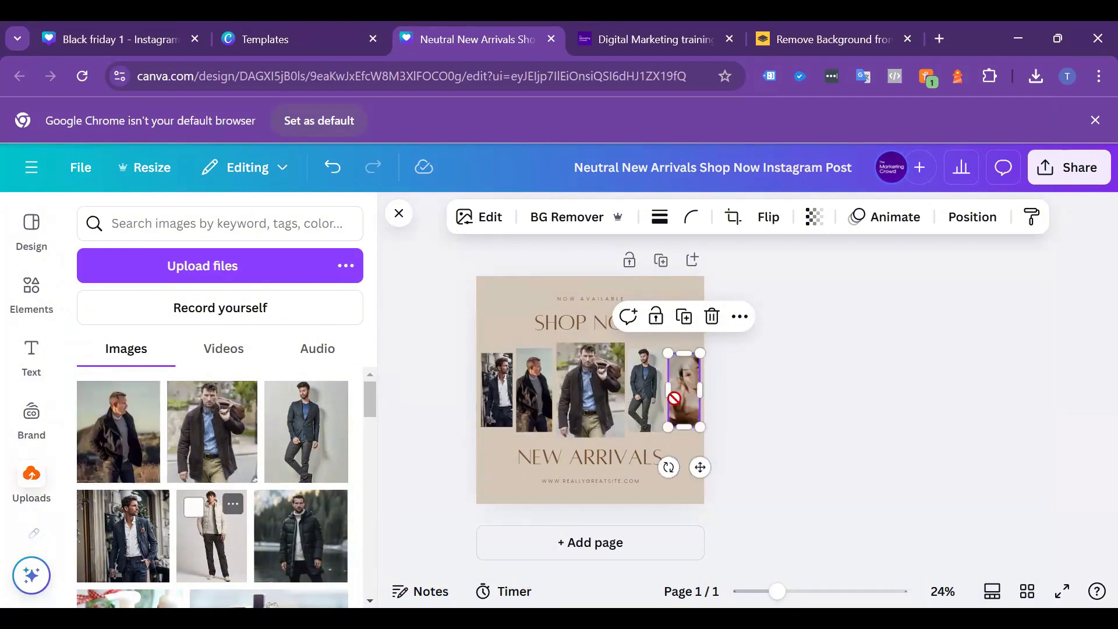
pyautogui.moveTo(674, 398); pyautogui.dragTo(680, 392)
# - Delete the "SHOP NOW" heading and the small "NOW AVAILABLE" text above the photos
pyautogui.click(588, 325)
pyautogui.press('Delete')
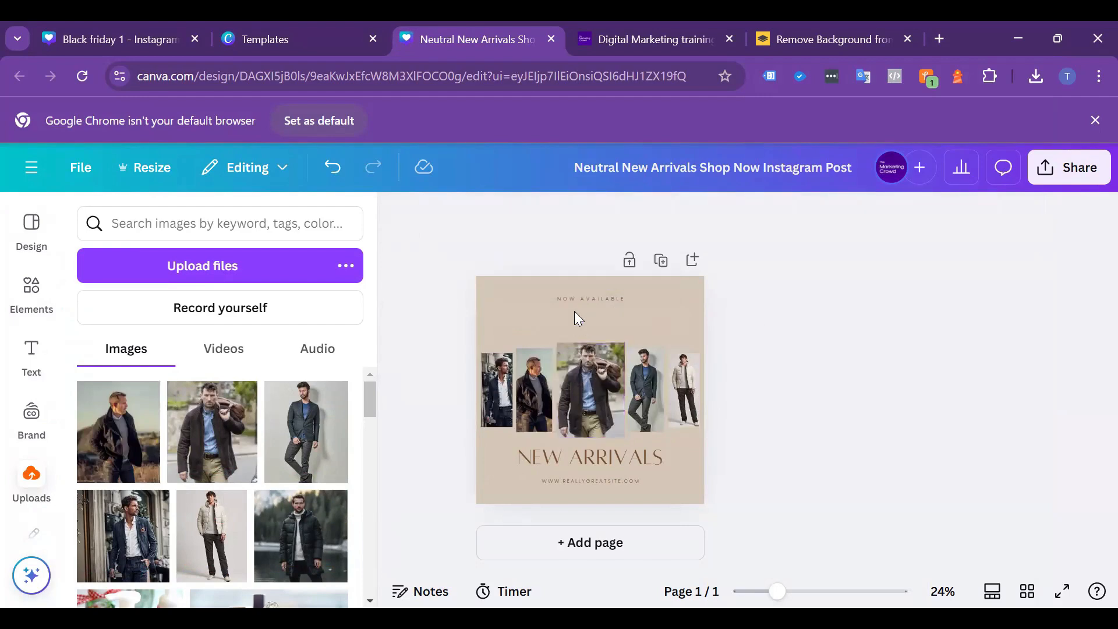
pyautogui.click(580, 296)
pyautogui.press('Delete')
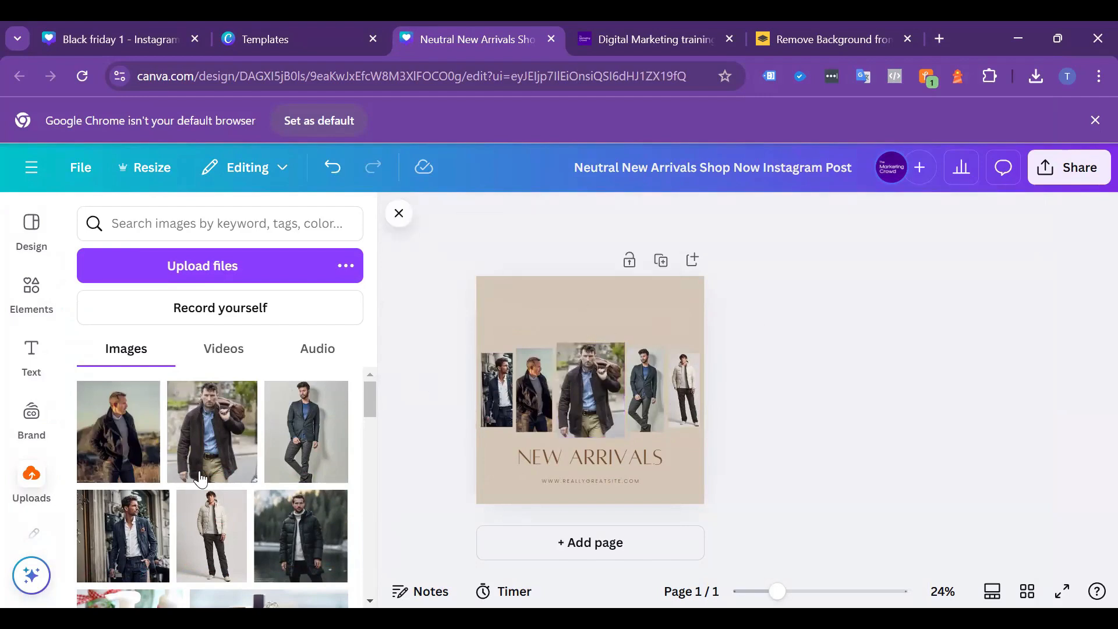
# - Add the Barker England logo from the uploads and center it above the row of photos
pyautogui.scroll(-5, 201, 479)
pyautogui.click(230, 466)
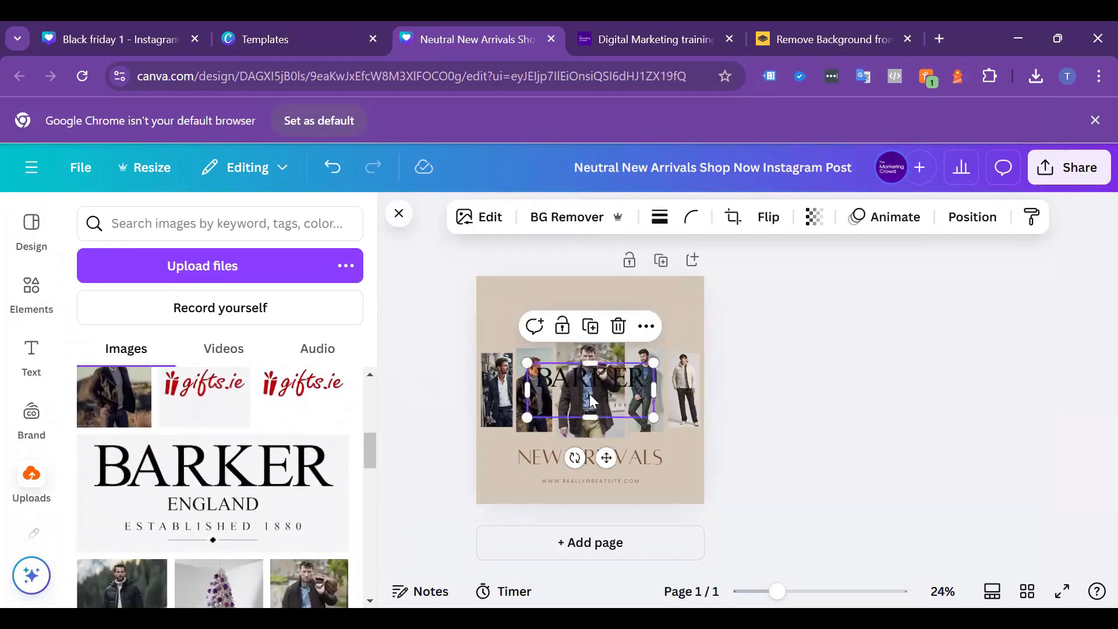
pyautogui.moveTo(592, 401); pyautogui.dragTo(588, 315)
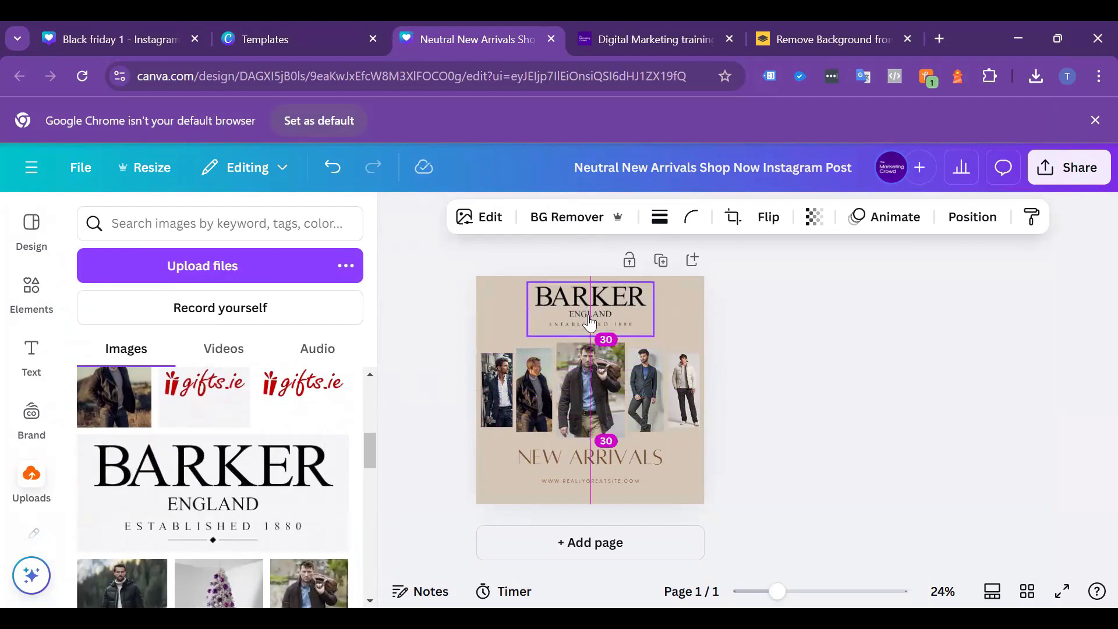
# - Change the "NEW ARRIVALS" heading below the photos to read "NEW IN STOCK"
pyautogui.click(569, 463)
pyautogui.doubleClick(568, 463)
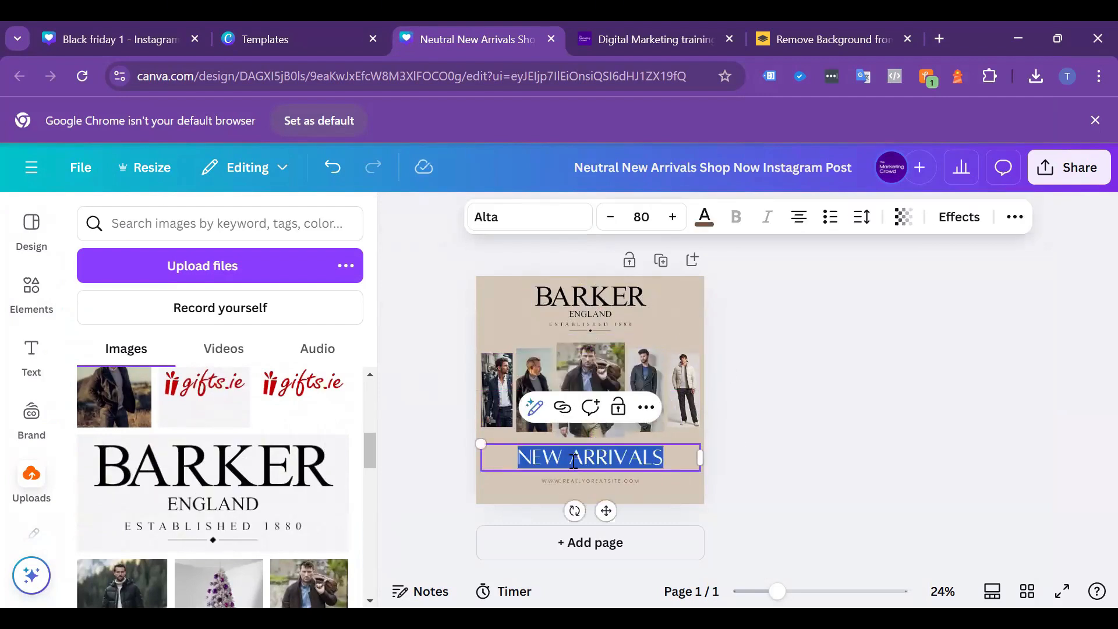
pyautogui.moveTo(568, 460); pyautogui.dragTo(689, 436)
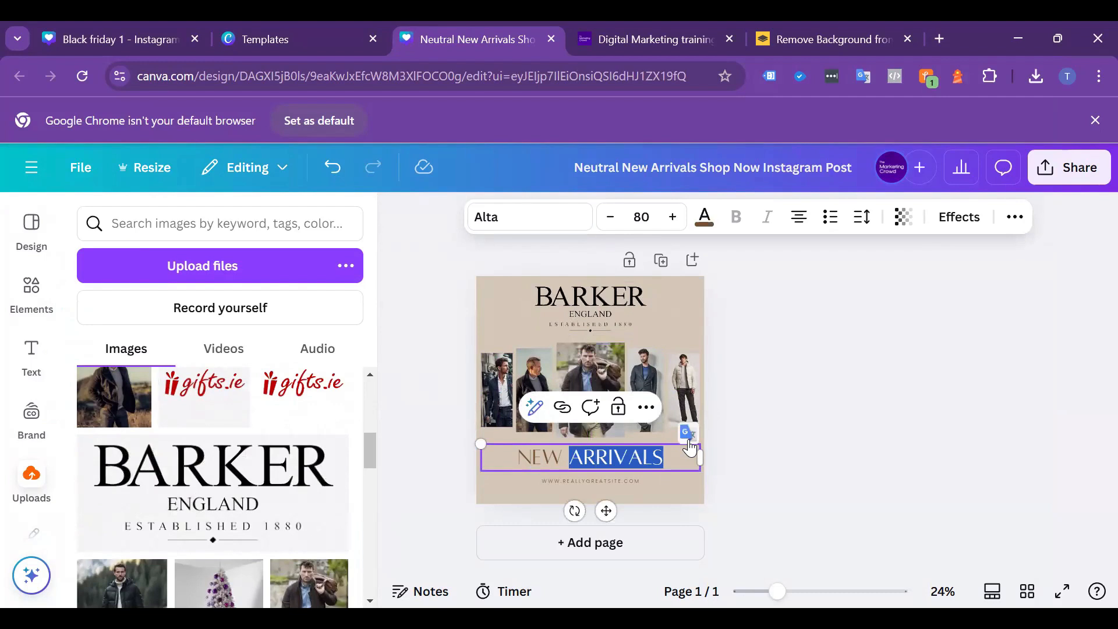
pyautogui.write('IN STOCK')
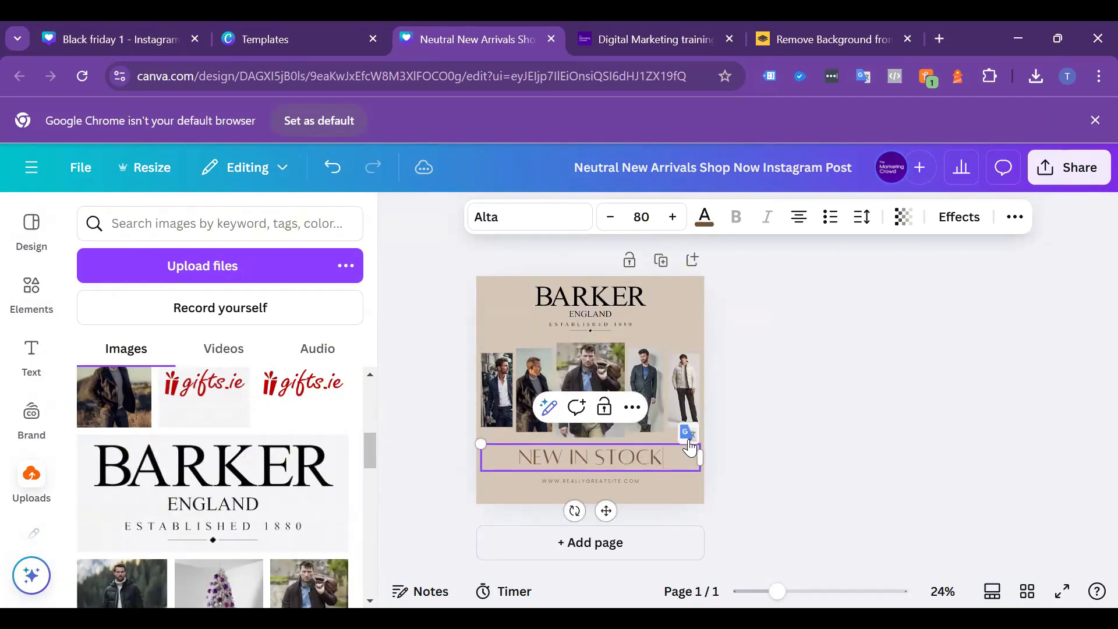
# - Replace the small website address below the "NEW IN STOCK" heading with a line of random placeholder letters
pyautogui.doubleClick(606, 483)
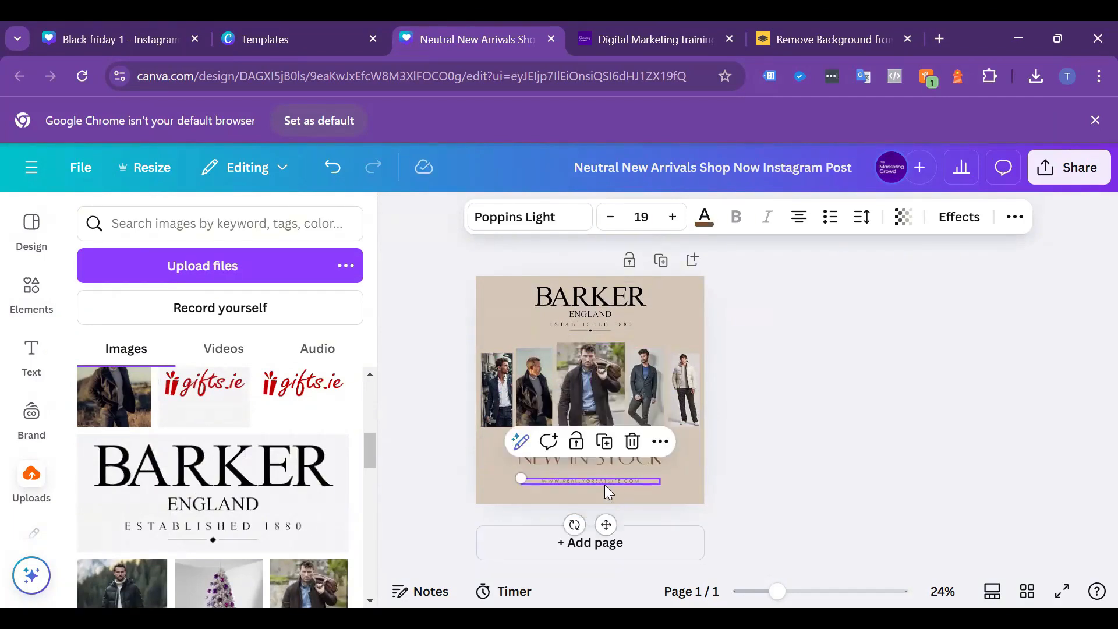
pyautogui.write('D KOFNGJK NFJ GHNEHI')
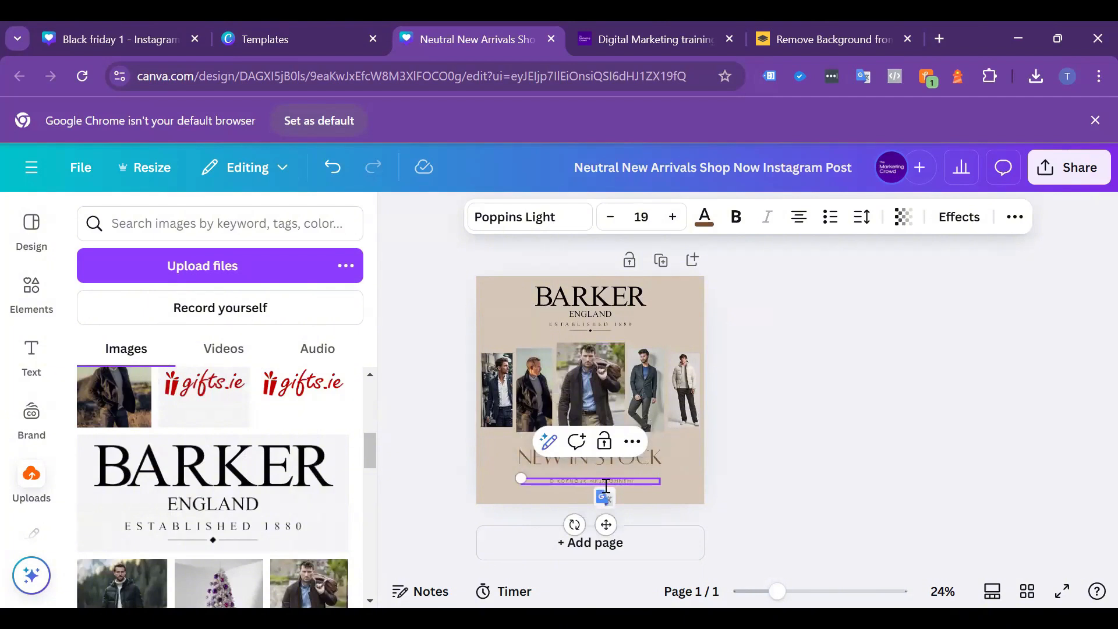
pyautogui.click(600, 259)
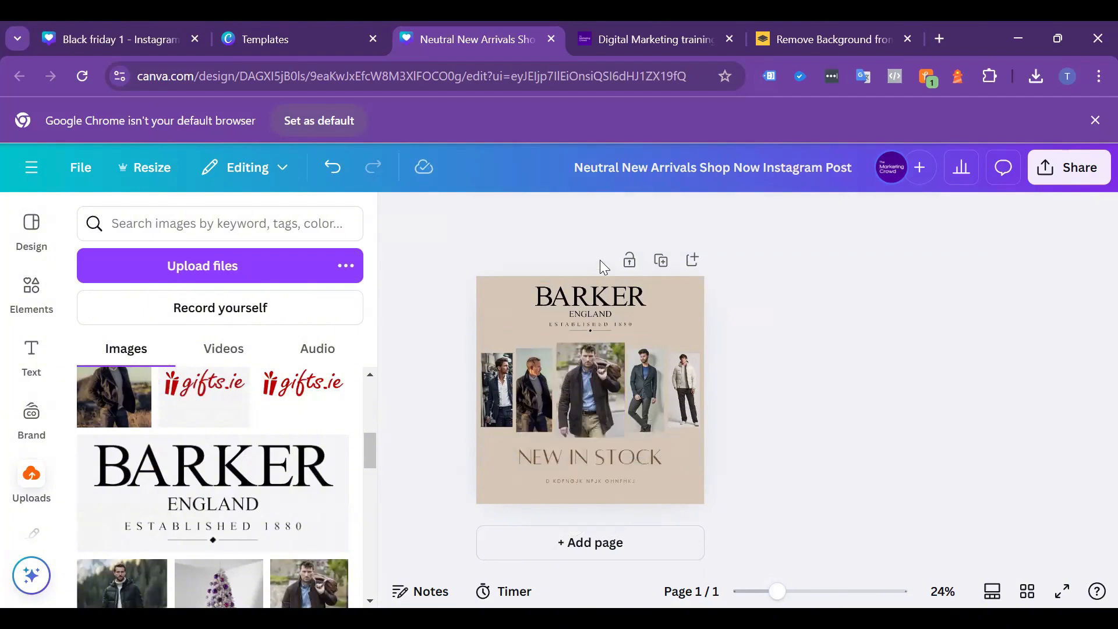
# - Try the purple brand colour on the page background, then set it to the light grey-beige photo colour from the central man's picture
pyautogui.click(512, 310)
pyautogui.click(660, 218)
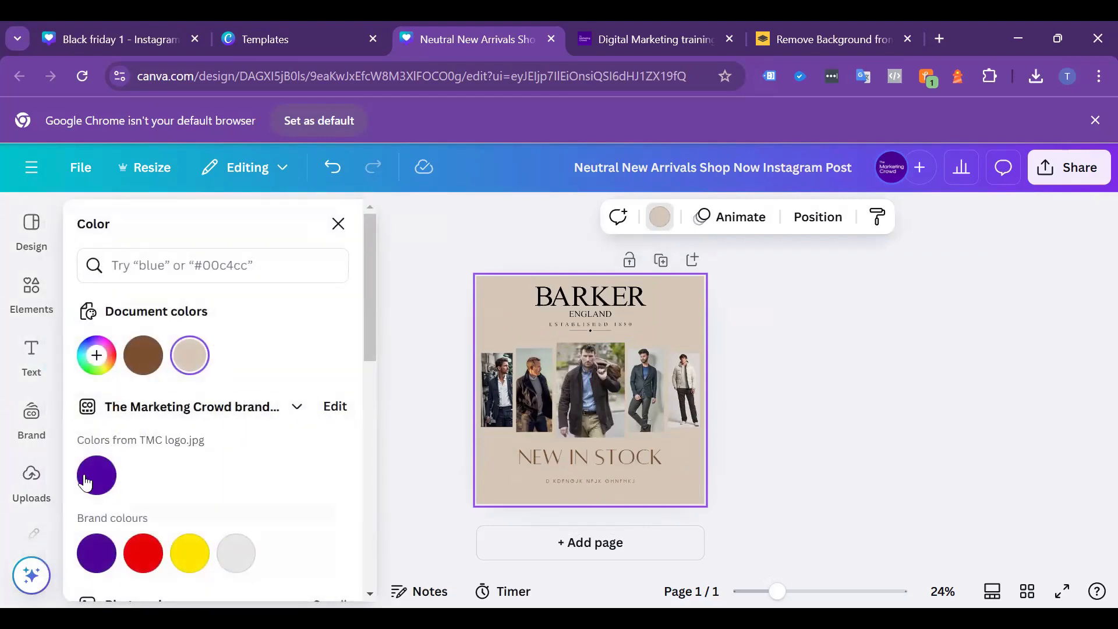
pyautogui.click(97, 475)
pyautogui.scroll(-10, 289, 479)
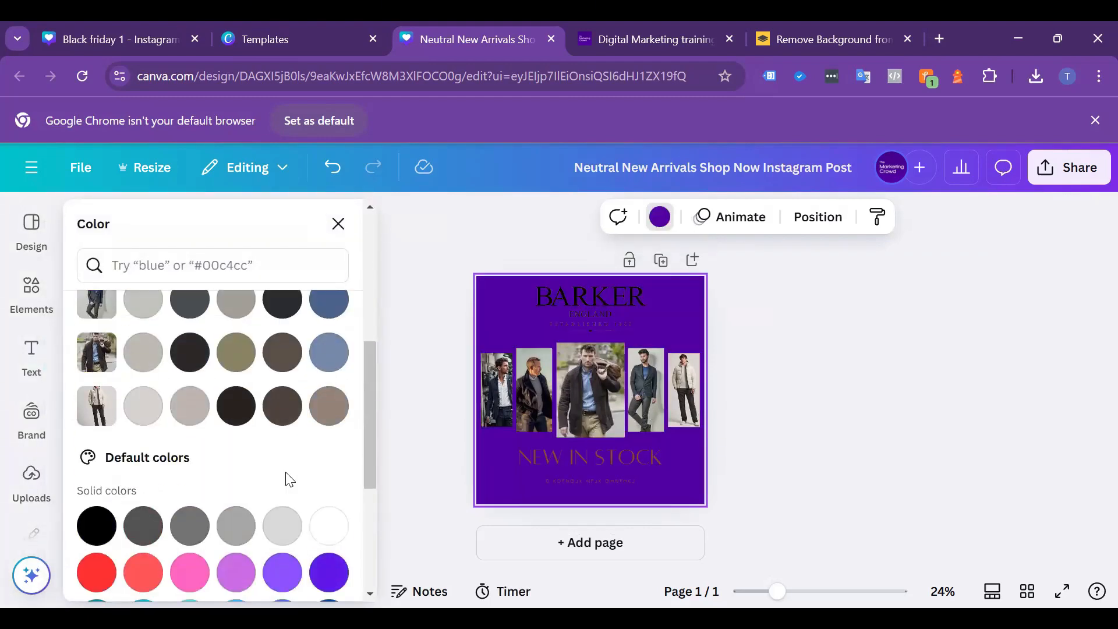
pyautogui.scroll(3, 198, 532)
pyautogui.click(142, 527)
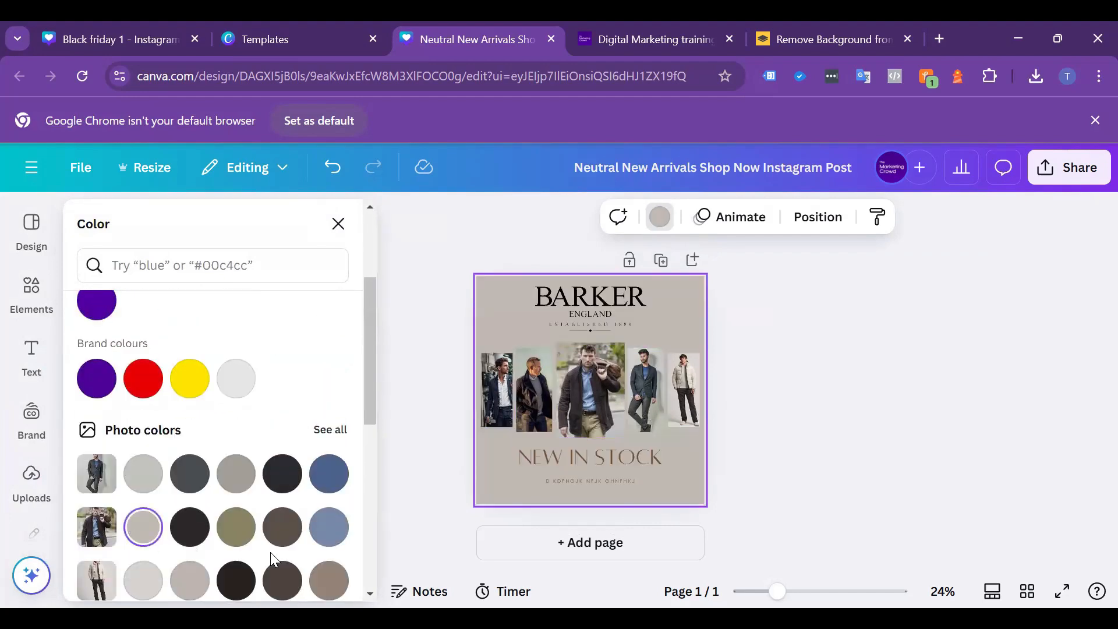
pyautogui.click(924, 400)
# - Change the text colour of the "NEW IN STOCK" heading to white
pyautogui.click(613, 463)
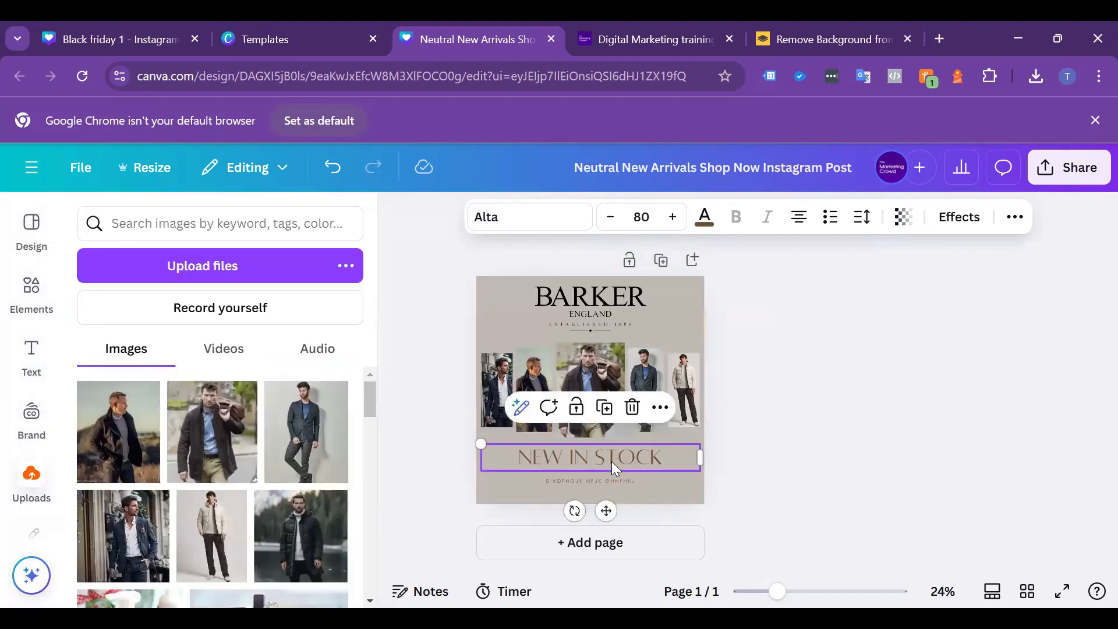
pyautogui.click(704, 217)
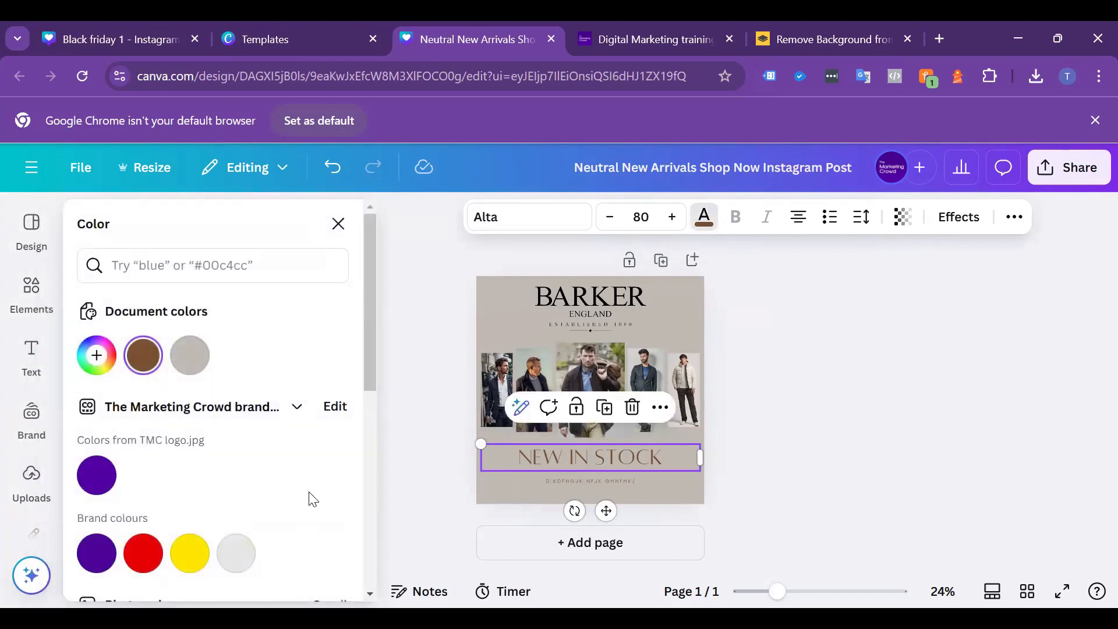
pyautogui.scroll(-3, 331, 548)
pyautogui.scroll(3, 327, 571)
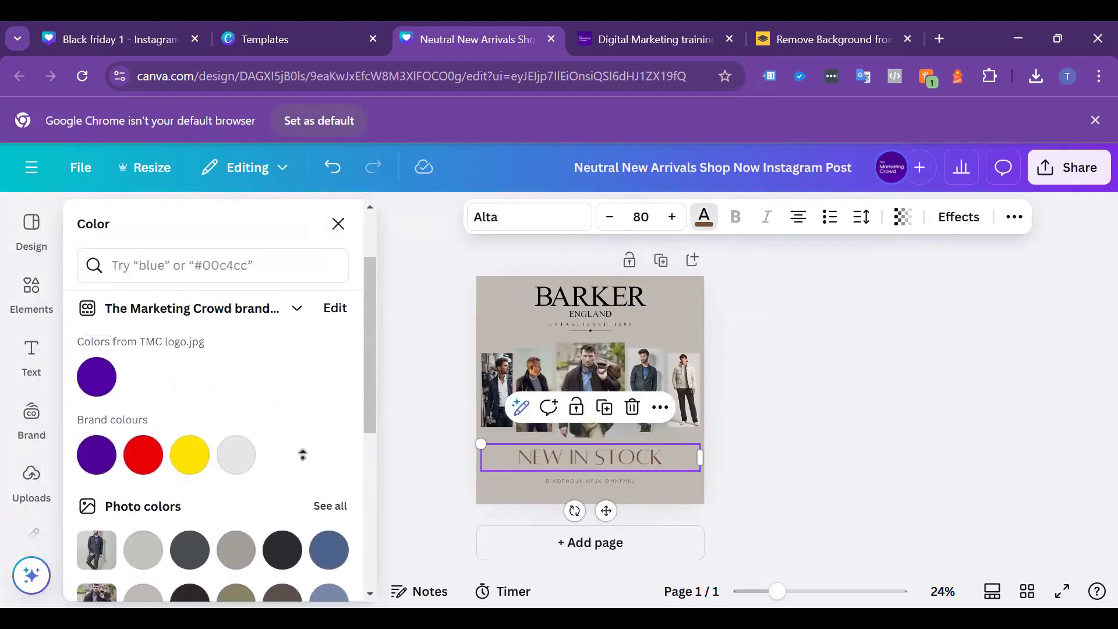
pyautogui.moveTo(366, 363); pyautogui.dragTo(386, 540)
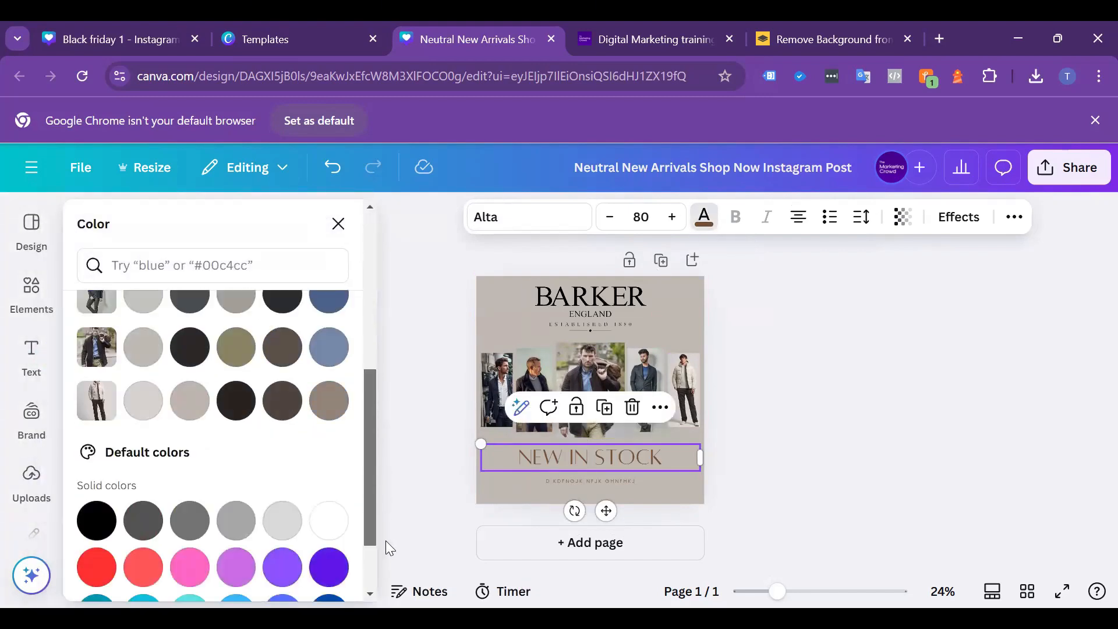
pyautogui.click(330, 462)
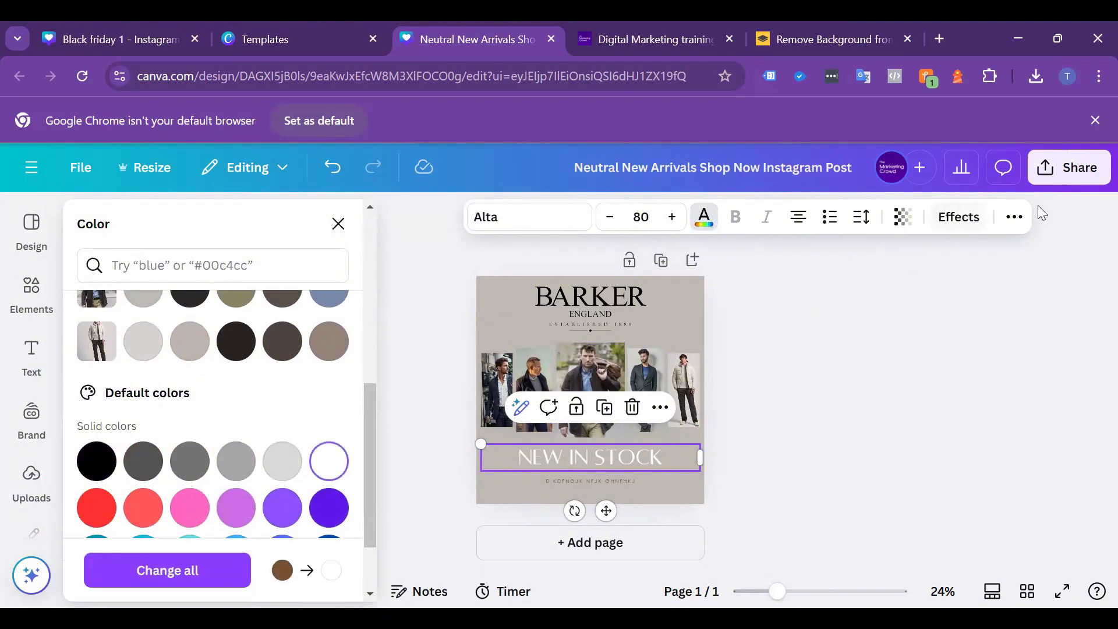
# - Apply the Burst text animation to the "NEW IN STOCK" heading
pyautogui.click(1016, 220)
pyautogui.click(874, 256)
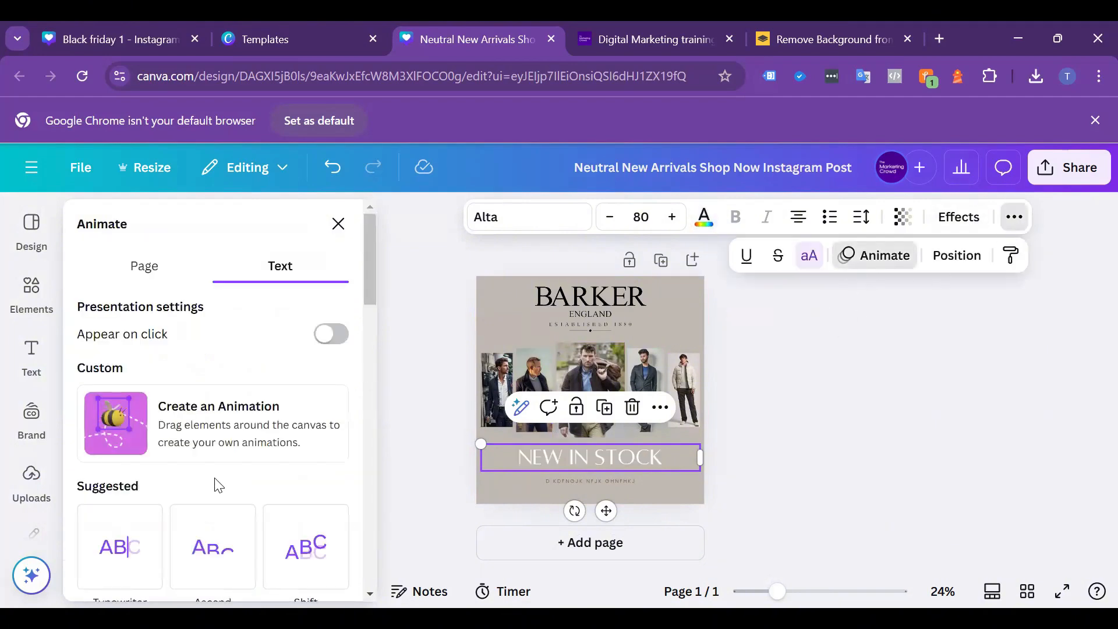
pyautogui.scroll(-5, 233, 483)
pyautogui.click(305, 314)
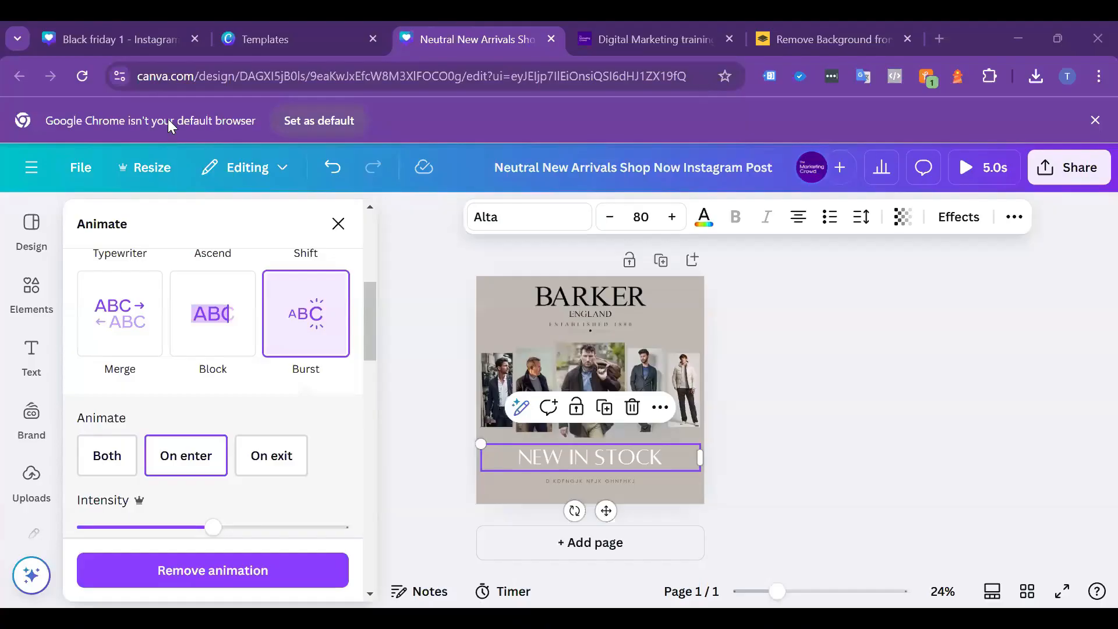
# - Leave the Barker design and load the canva.com home page in the same browser tab
pyautogui.moveTo(194, 76); pyautogui.dragTo(1092, 24)
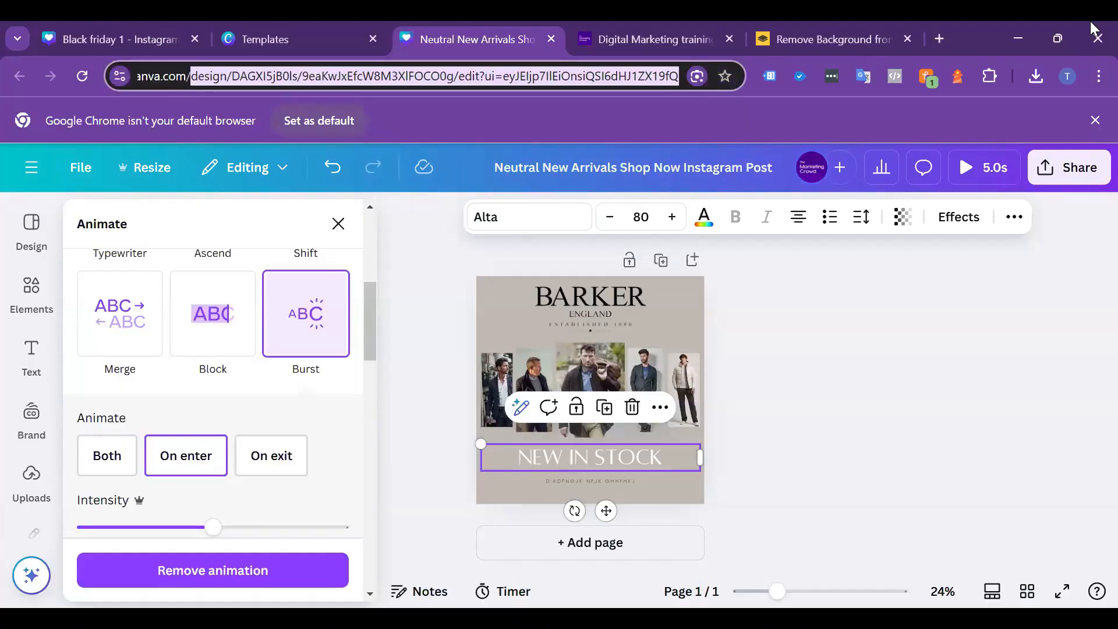
pyautogui.press('BackSpace')
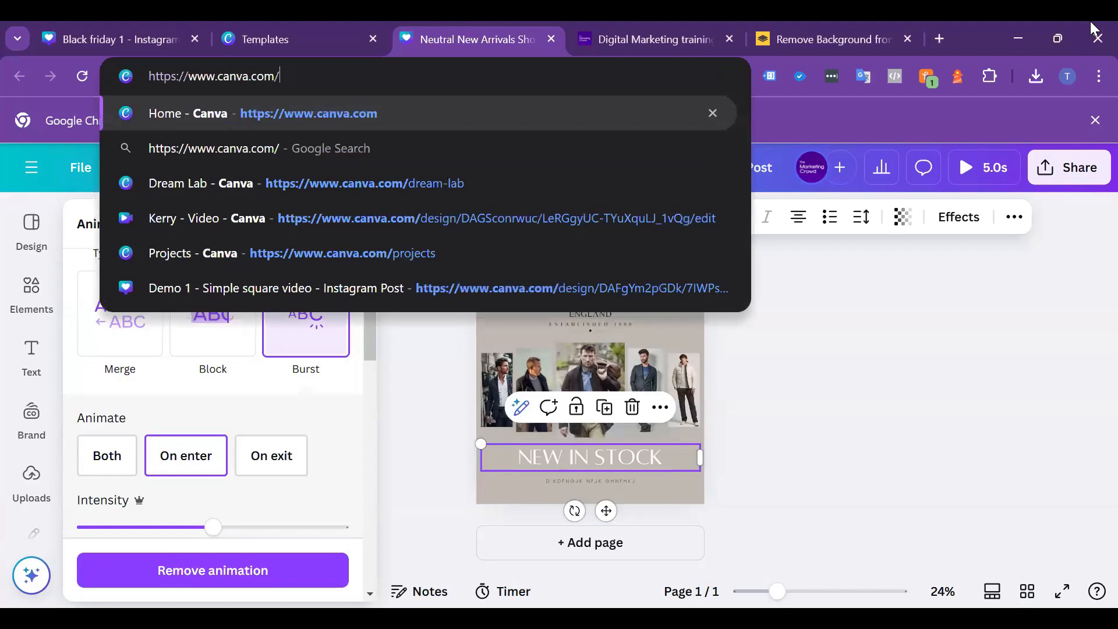
pyautogui.press('Return')
# - Search for "jewellery", restrict the results to Canva Templates, and look through the designs offered
pyautogui.click(646, 175)
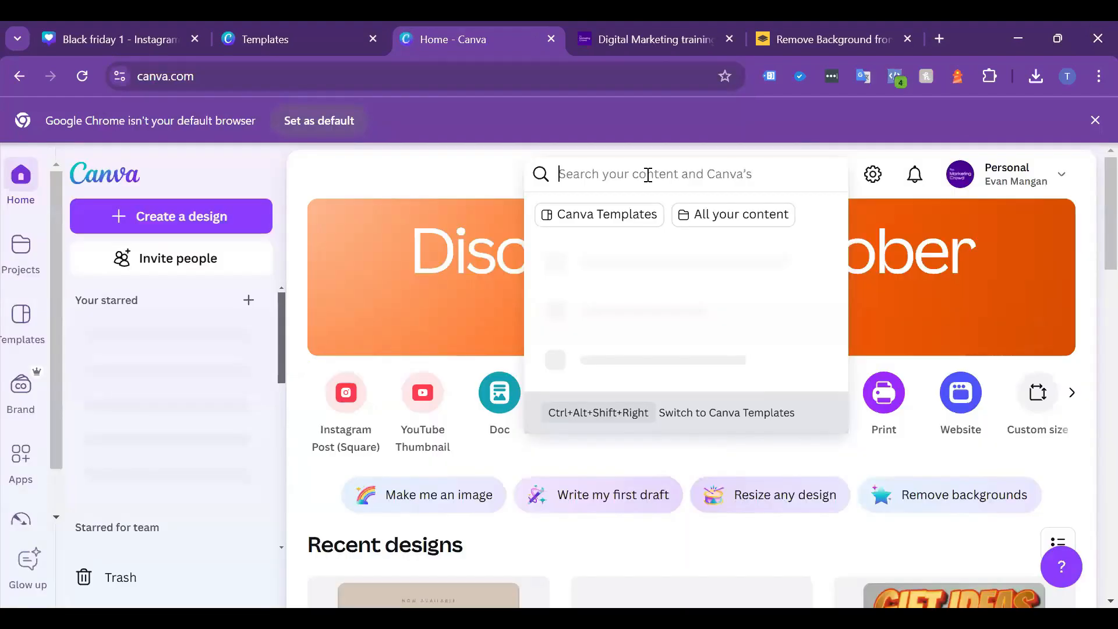
pyautogui.write('jewellery')
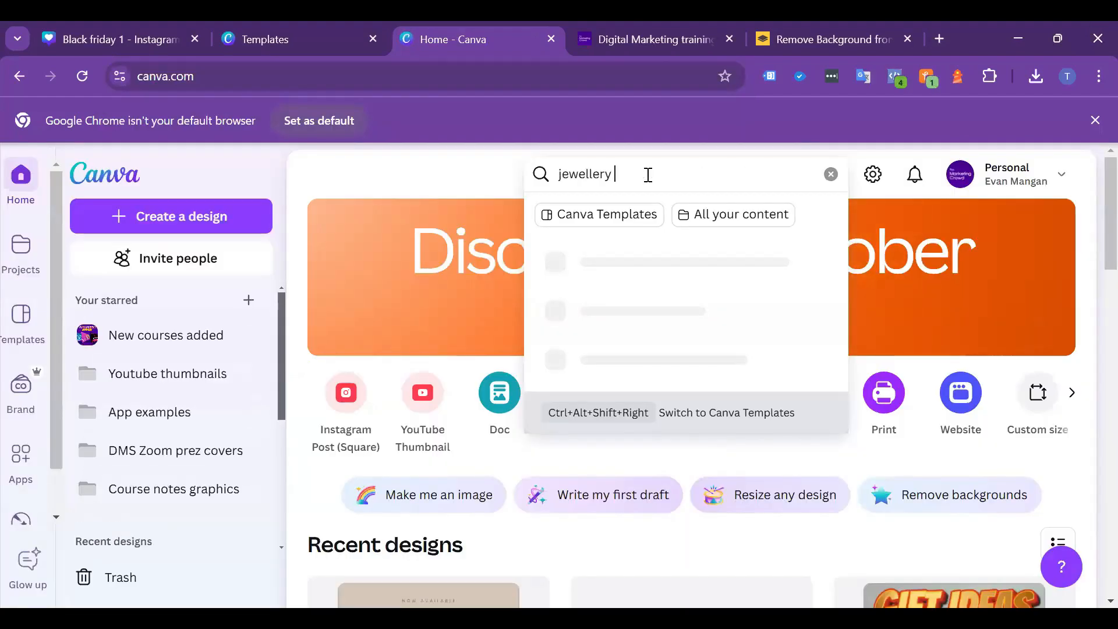
pyautogui.press('Return')
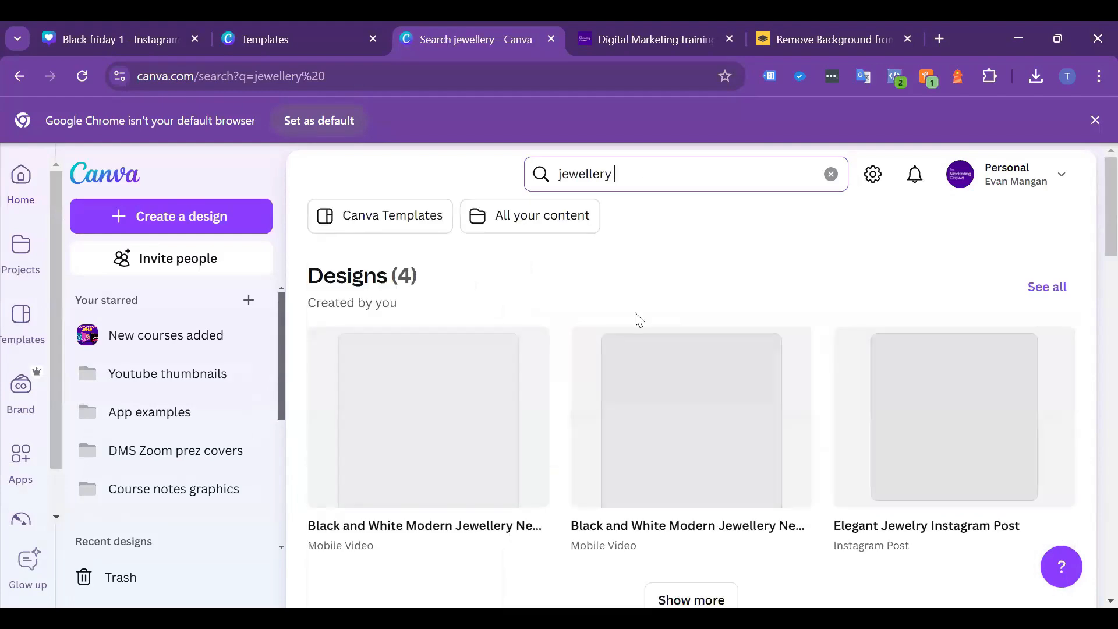
pyautogui.click(380, 219)
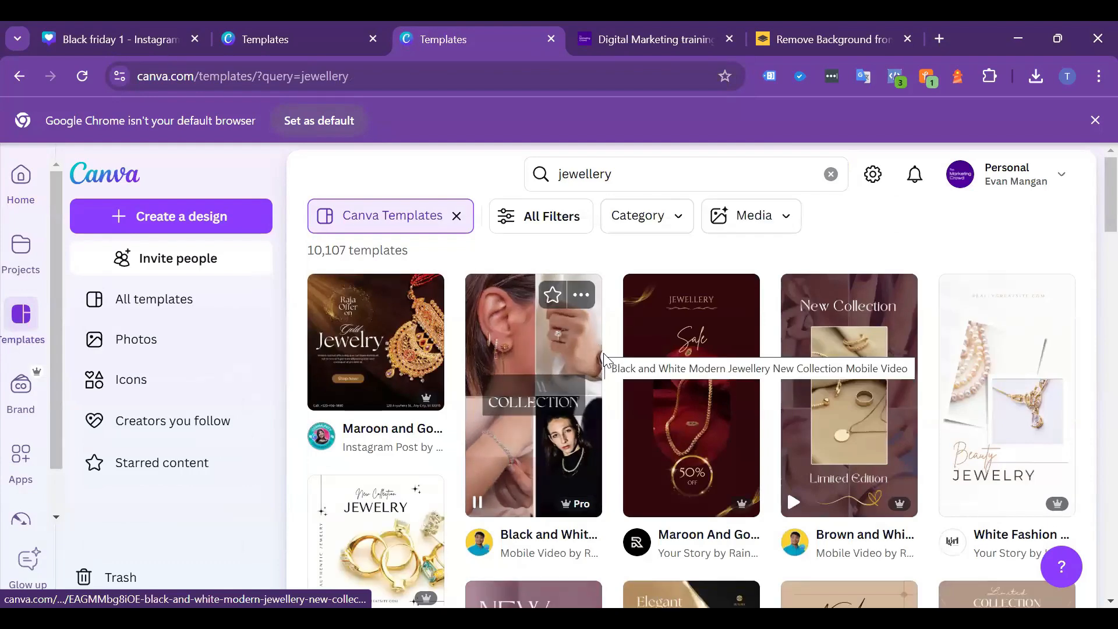
pyautogui.scroll(-5, 712, 372)
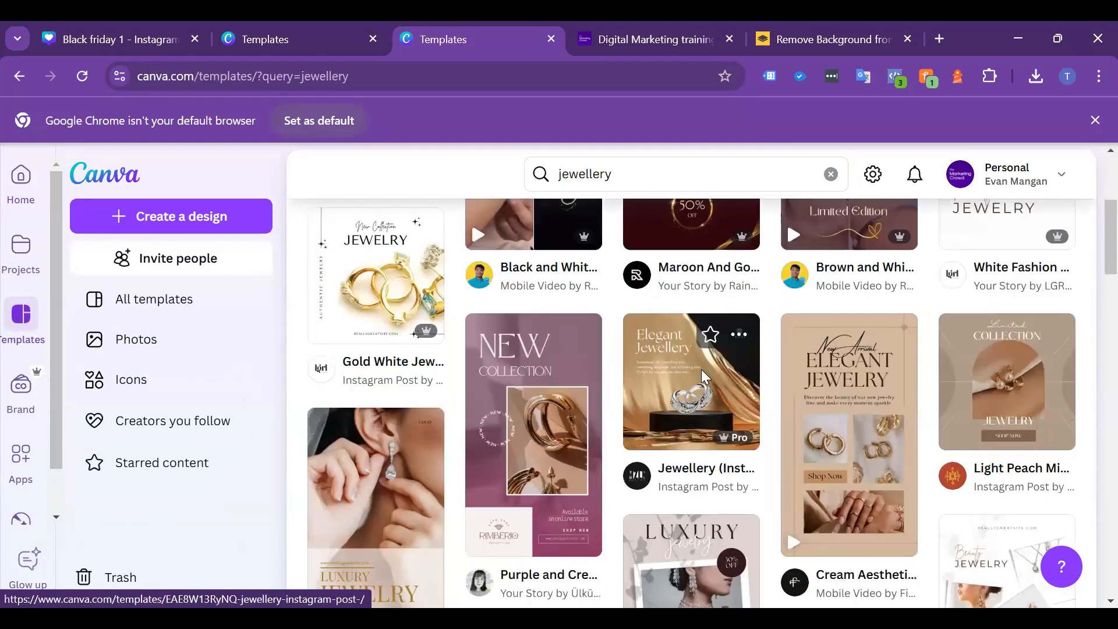
pyautogui.scroll(-2, 702, 377)
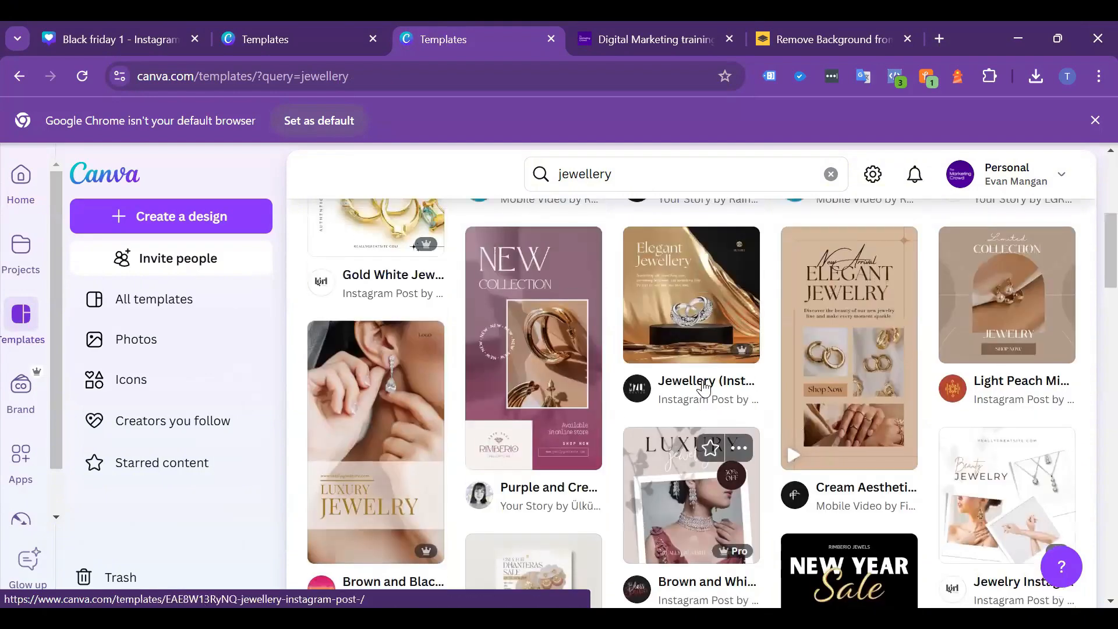
pyautogui.scroll(3, 705, 386)
pyautogui.scroll(3, 650, 329)
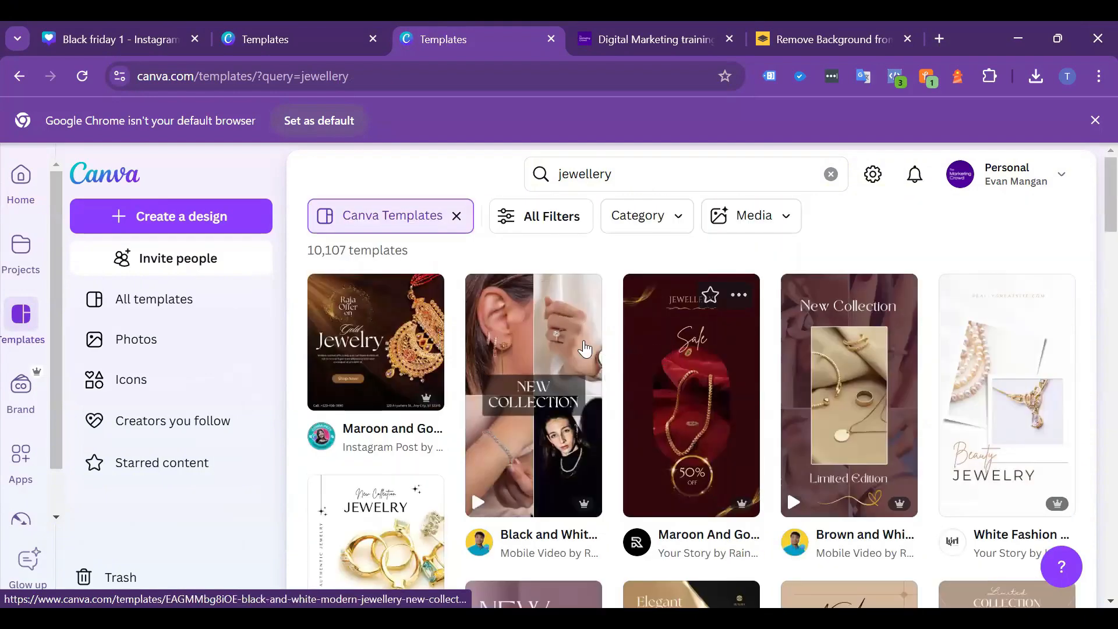
pyautogui.scroll(-4, 775, 434)
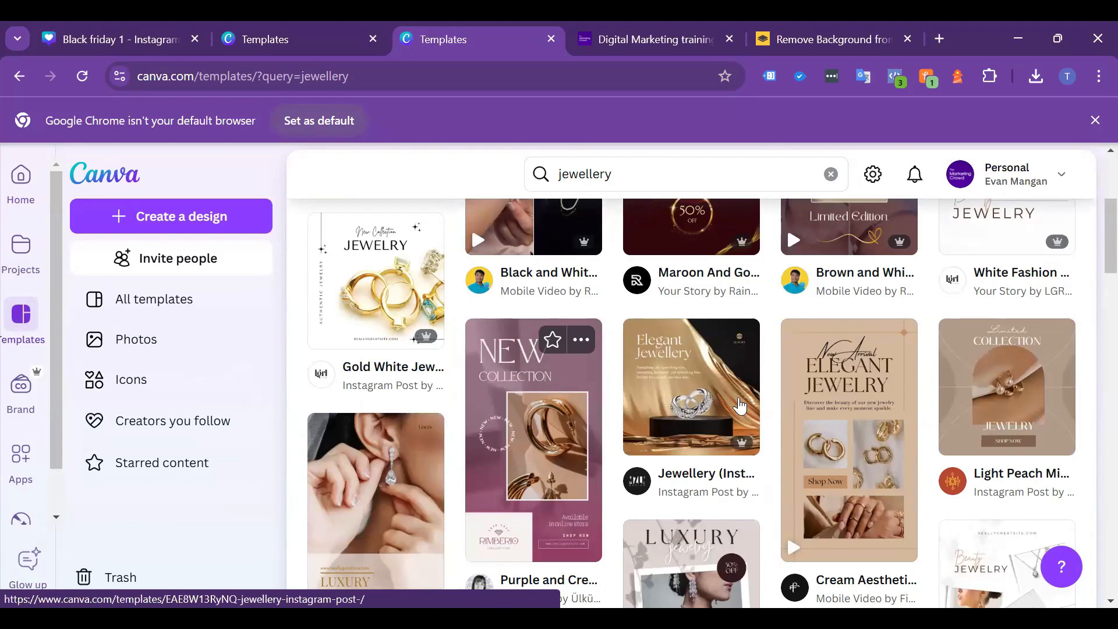
pyautogui.scroll(4, 681, 326)
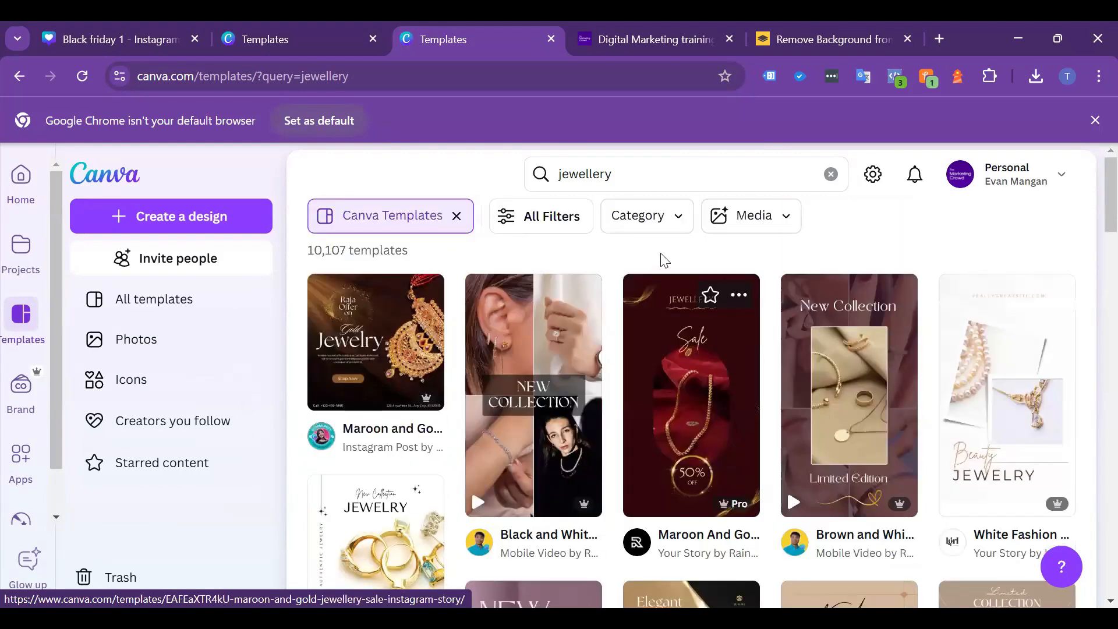
# - Search the Canva templates for "black friday" and filter the results to the Social Media category Instagram Posts
pyautogui.moveTo(665, 171); pyautogui.dragTo(425, 181)
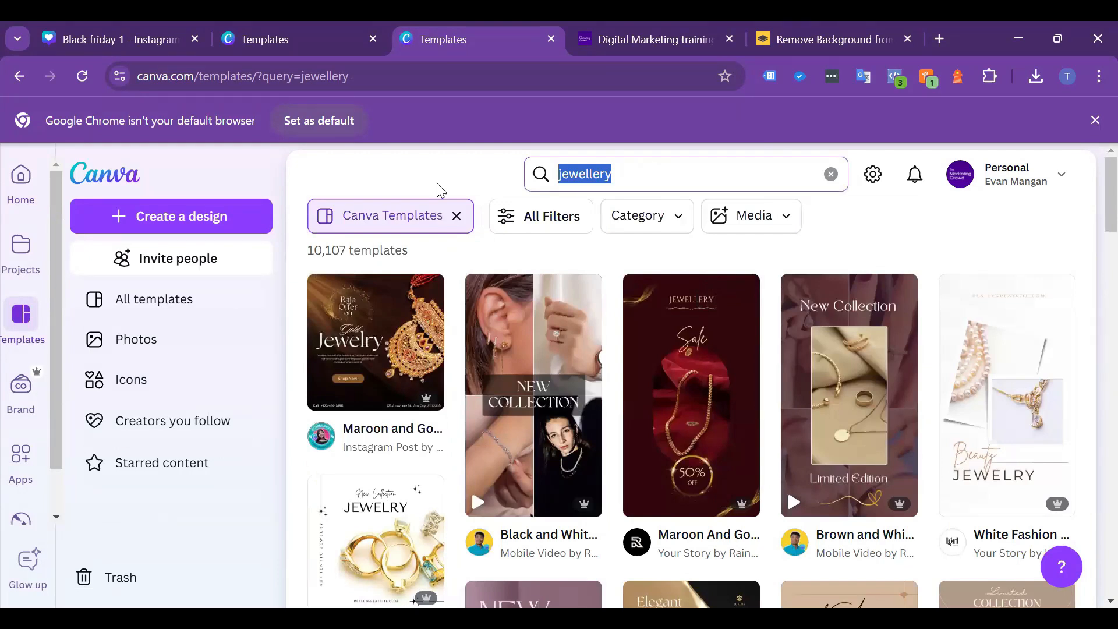
pyautogui.write('black')
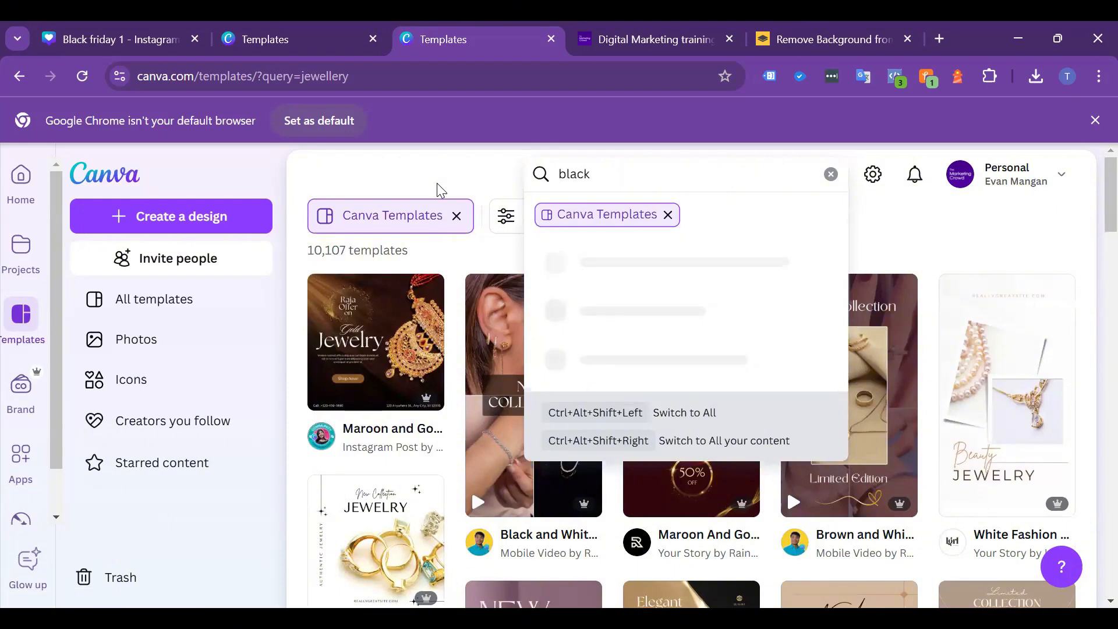
pyautogui.write(' friday')
pyautogui.press('Return')
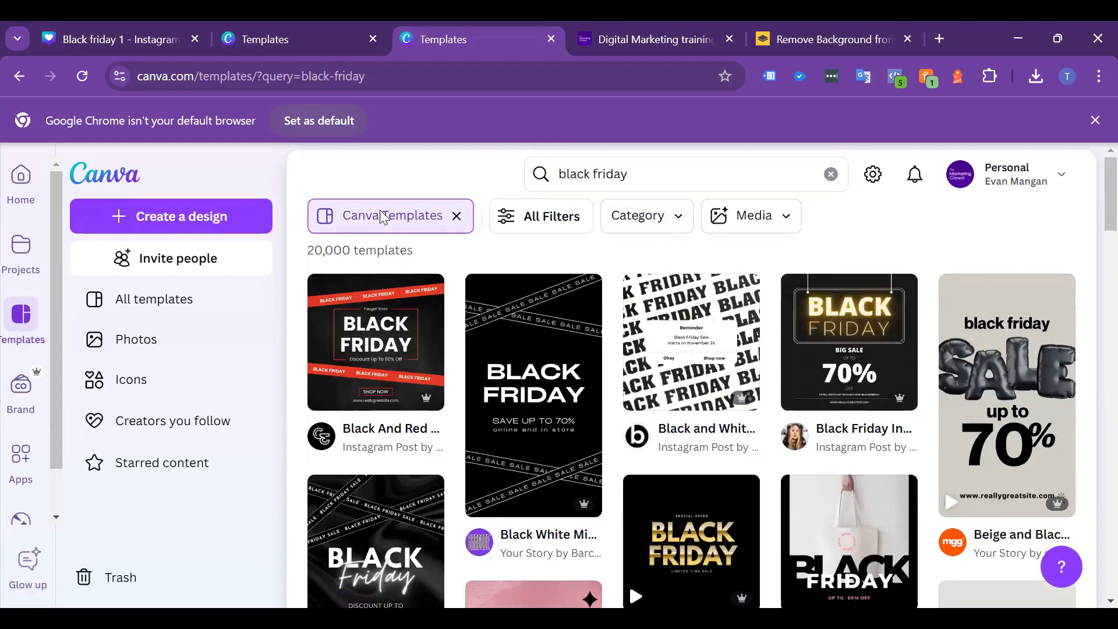
pyautogui.click(657, 230)
pyautogui.click(679, 336)
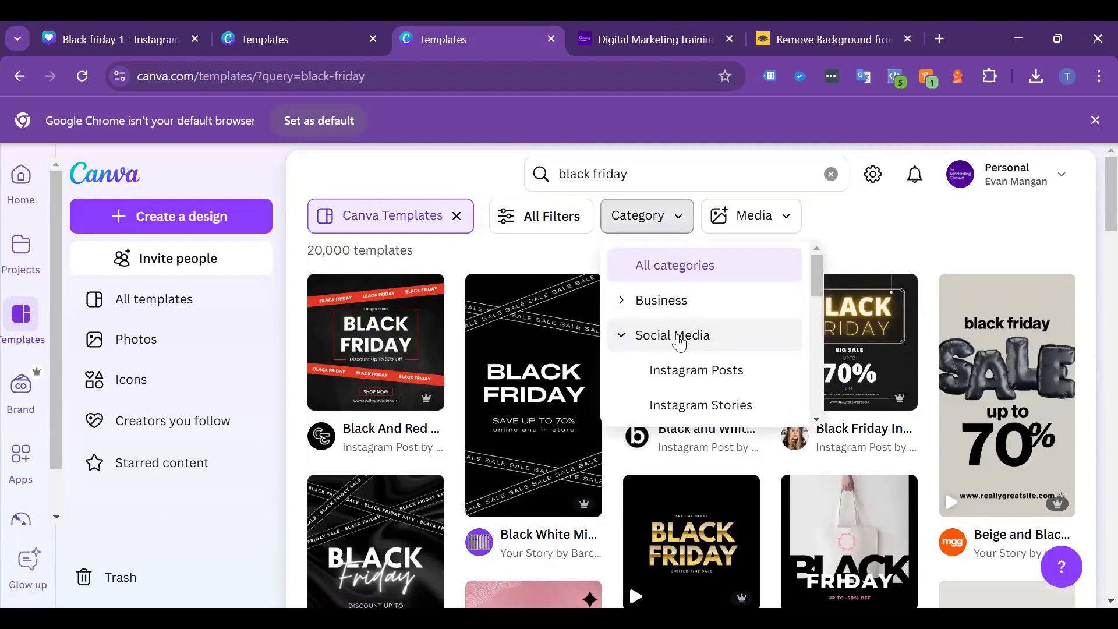
pyautogui.click(717, 368)
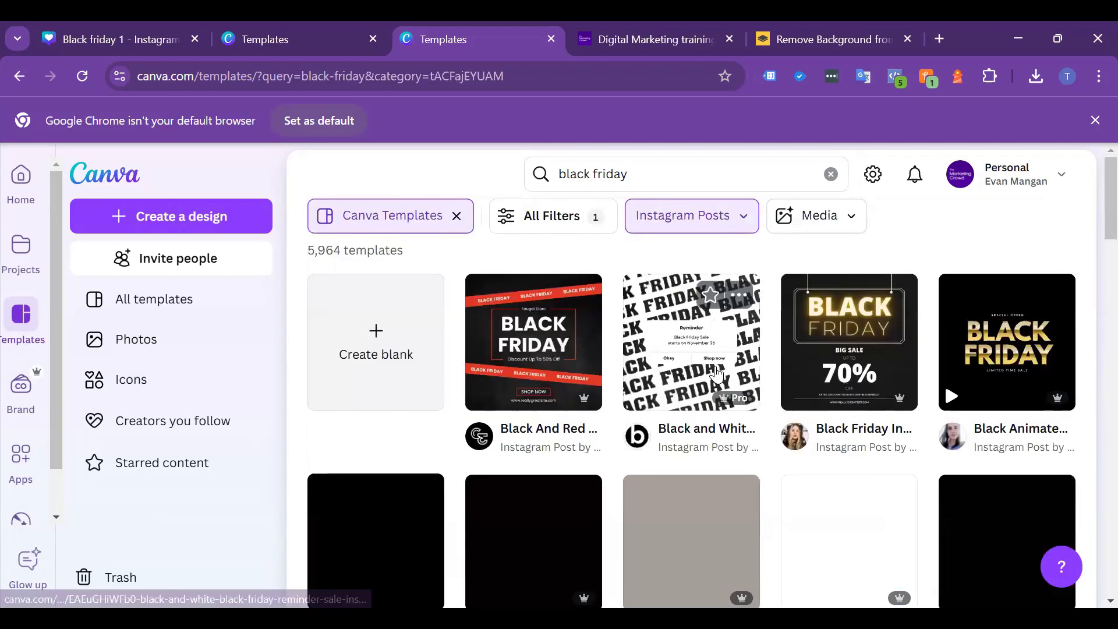
# - Find the "Black and White Black Friday Beauty Business Sales Instagram Post" template in the results and open it for customizing
pyautogui.scroll(-1, 712, 364)
pyautogui.scroll(-1, 711, 364)
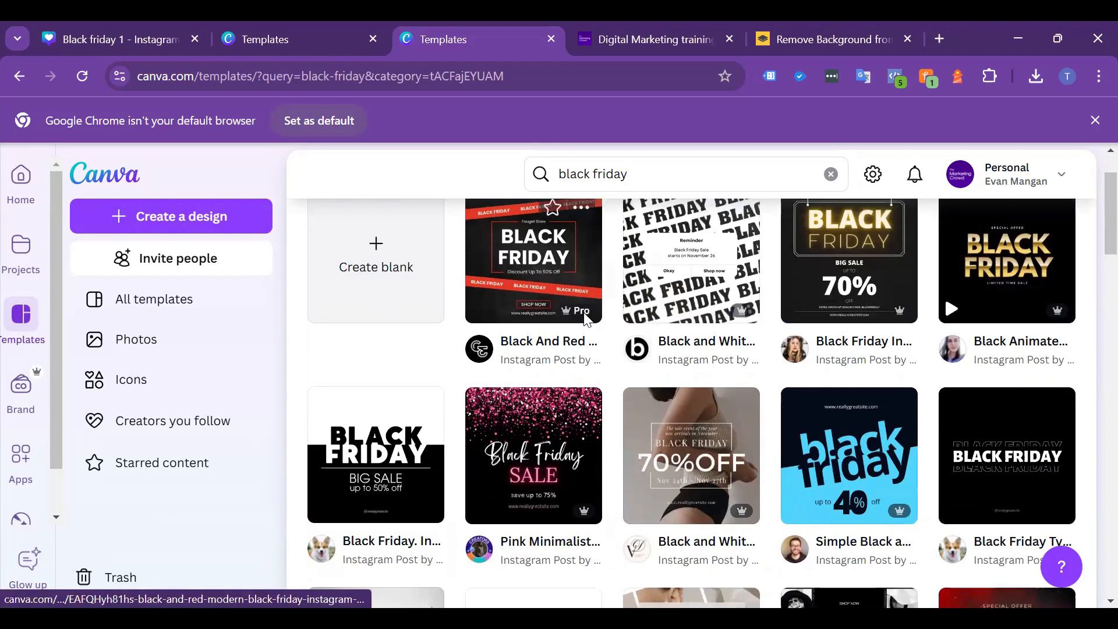
pyautogui.scroll(-3, 637, 348)
pyautogui.moveTo(640, 355)
pyautogui.scroll(-3, 619, 381)
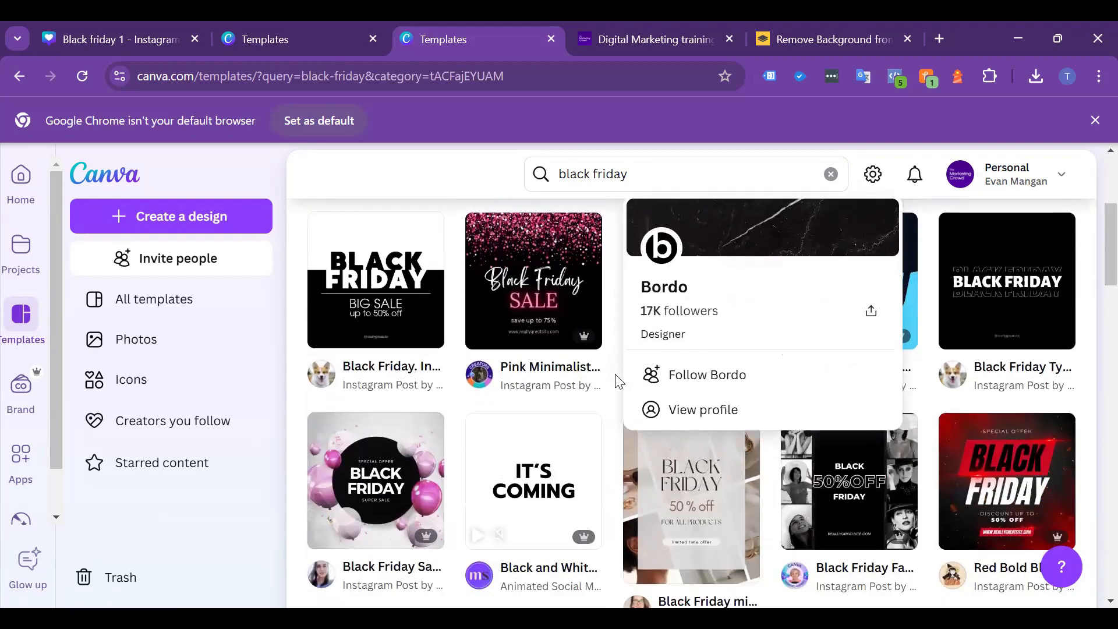
pyautogui.scroll(-2, 609, 501)
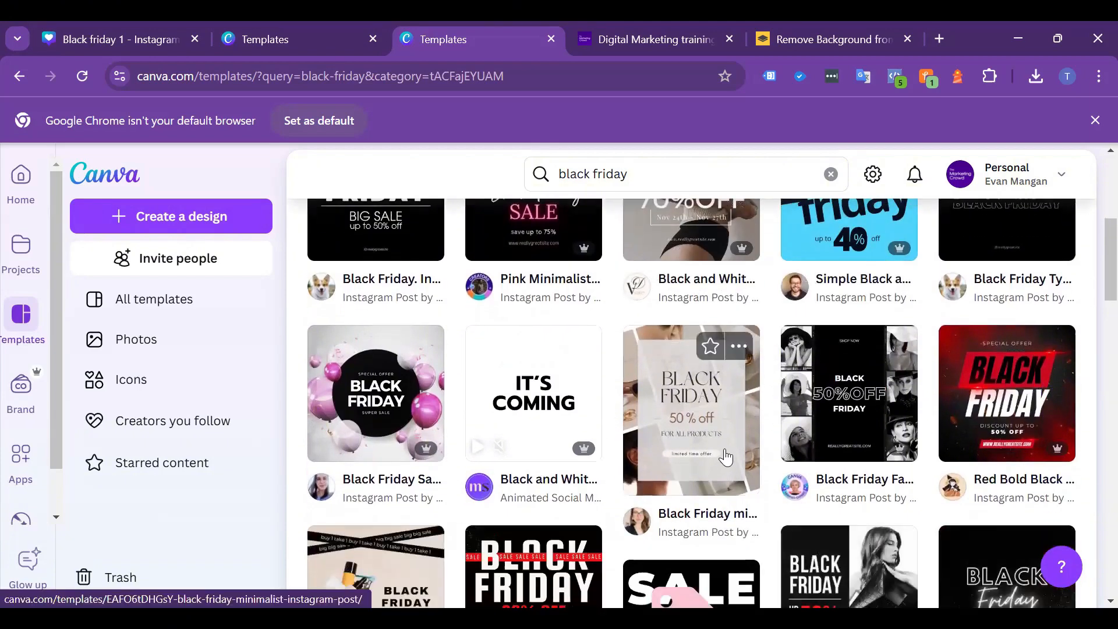
pyautogui.scroll(-3, 725, 456)
pyautogui.scroll(-3, 725, 456)
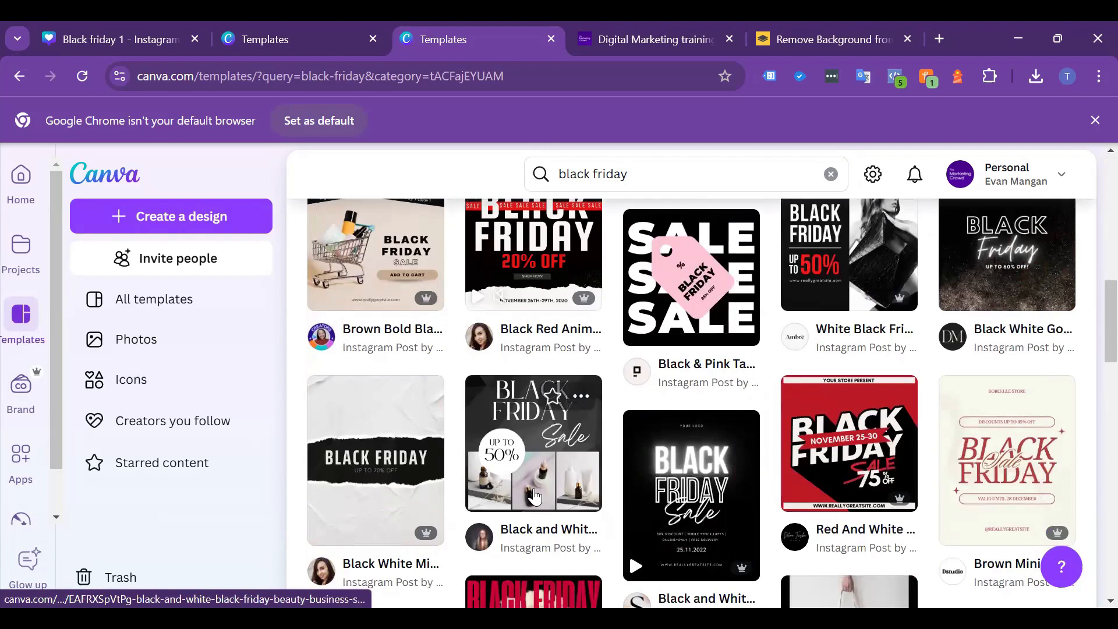
pyautogui.click(533, 497)
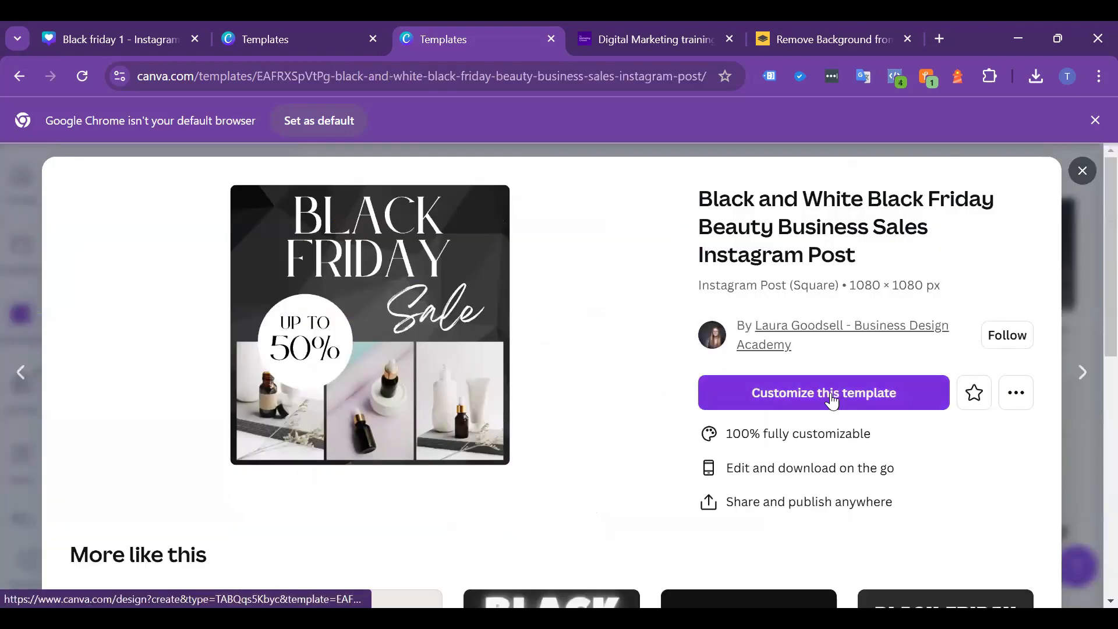
pyautogui.click(831, 399)
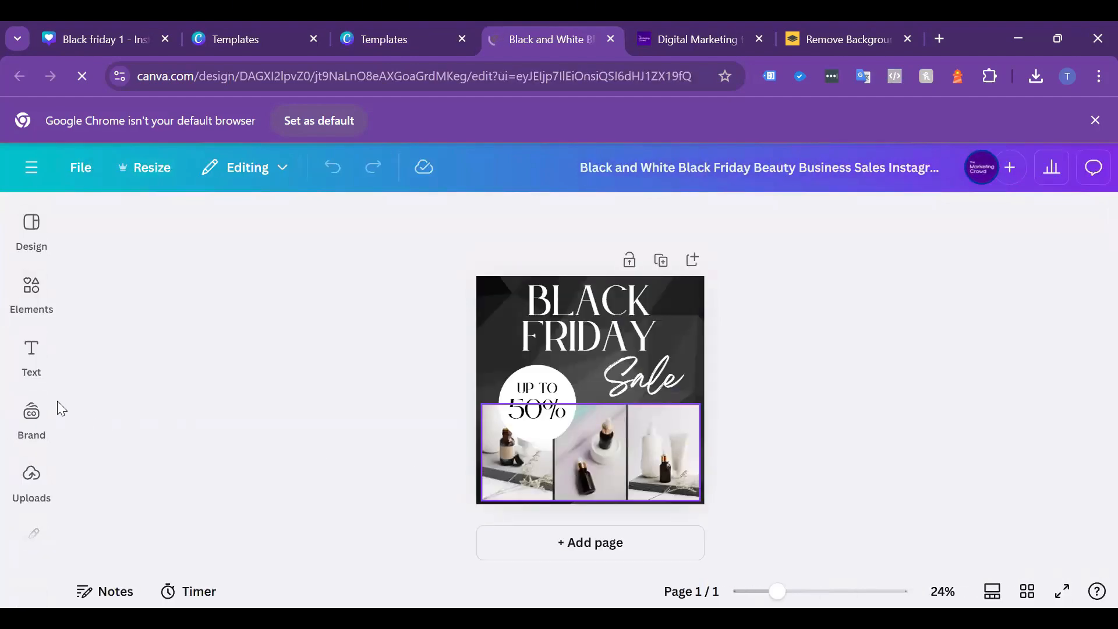
# - Replace the three product photos in the Black Friday template with the first three uploaded menswear photos
pyautogui.click(31, 475)
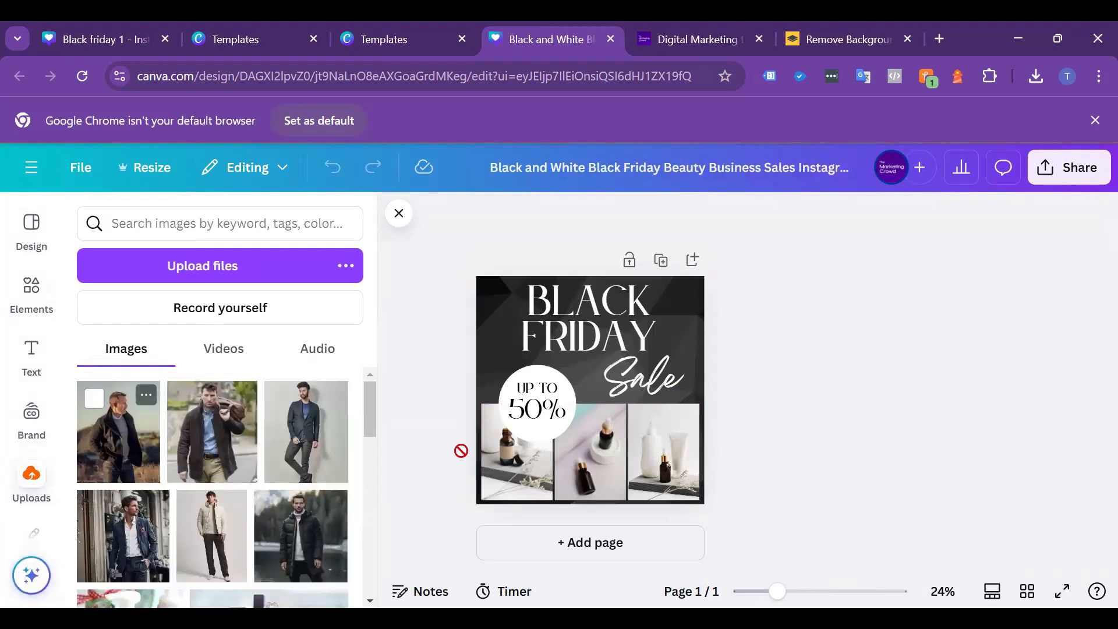
pyautogui.moveTo(460, 450); pyautogui.dragTo(515, 460)
pyautogui.moveTo(589, 442); pyautogui.dragTo(589, 443)
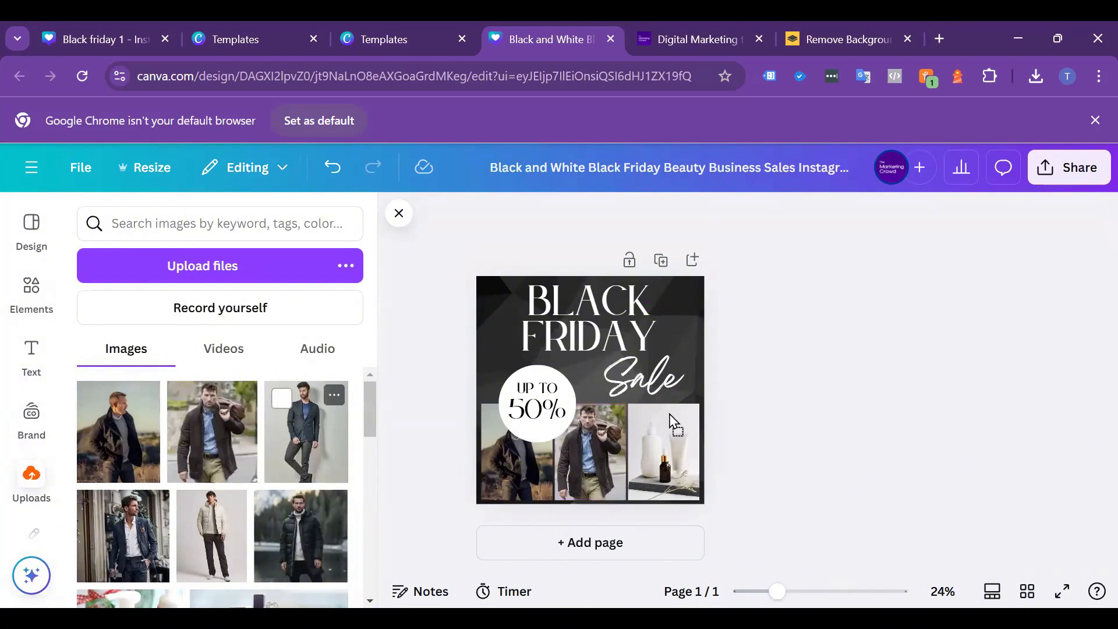
pyautogui.moveTo(654, 429); pyautogui.dragTo(655, 430)
# - Delete the "UP TO" and "50%" texts, the white circle behind them and the "SAVE" text
pyautogui.click(542, 389)
pyautogui.press('Delete')
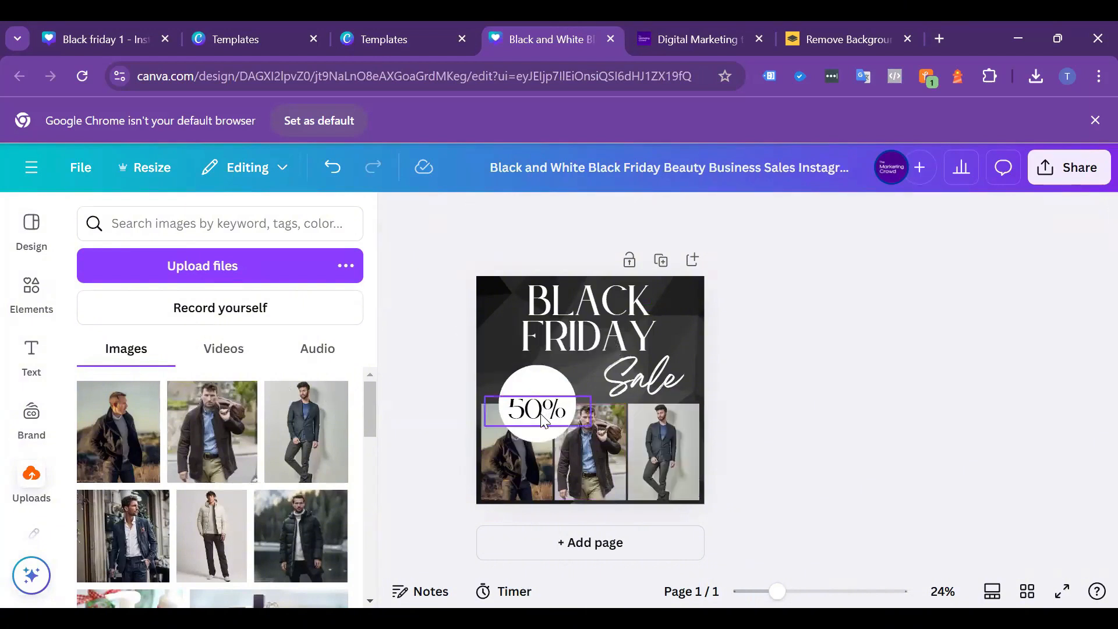
pyautogui.click(547, 407)
pyautogui.press('Delete')
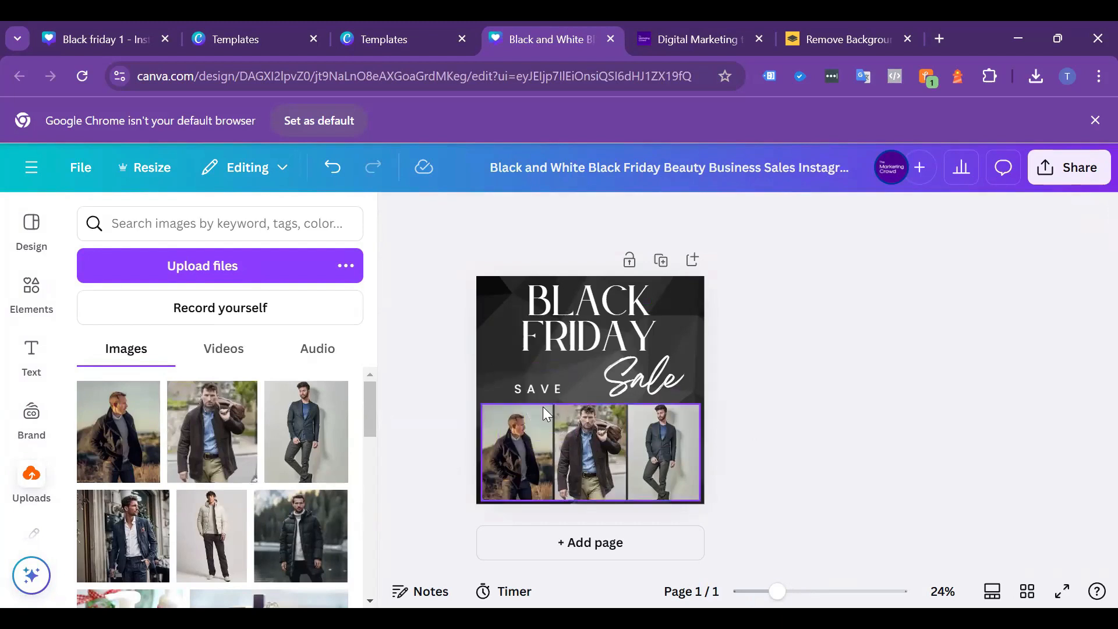
pyautogui.click(541, 391)
pyautogui.press('Delete')
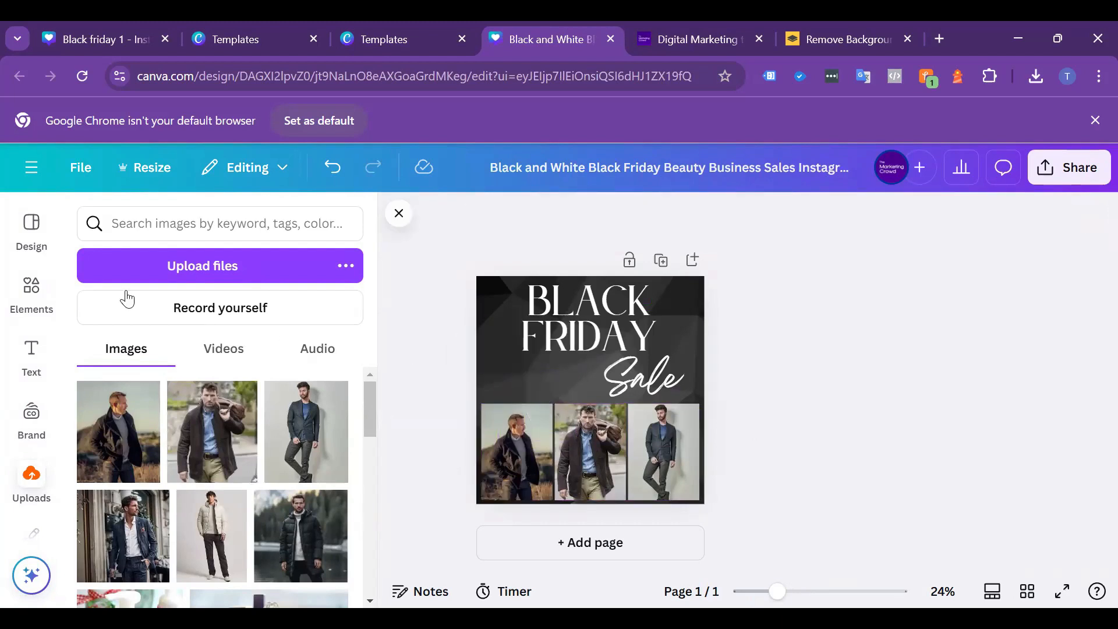
# - Search the elements for "50% off" and restrict the results to free graphics
pyautogui.click(34, 288)
pyautogui.click(154, 223)
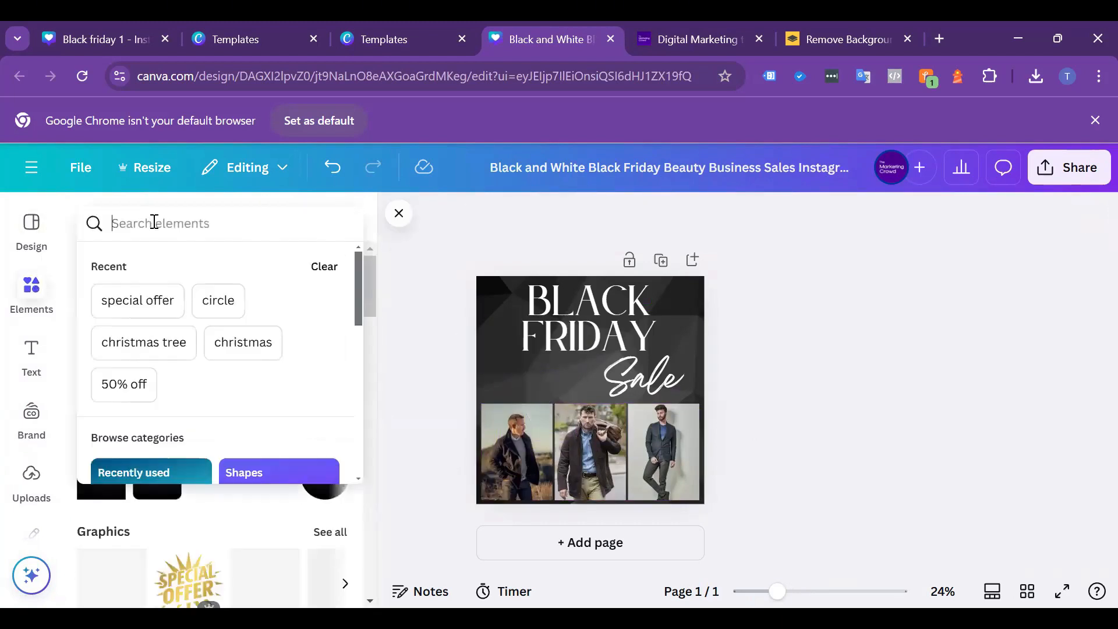
pyautogui.write('50')
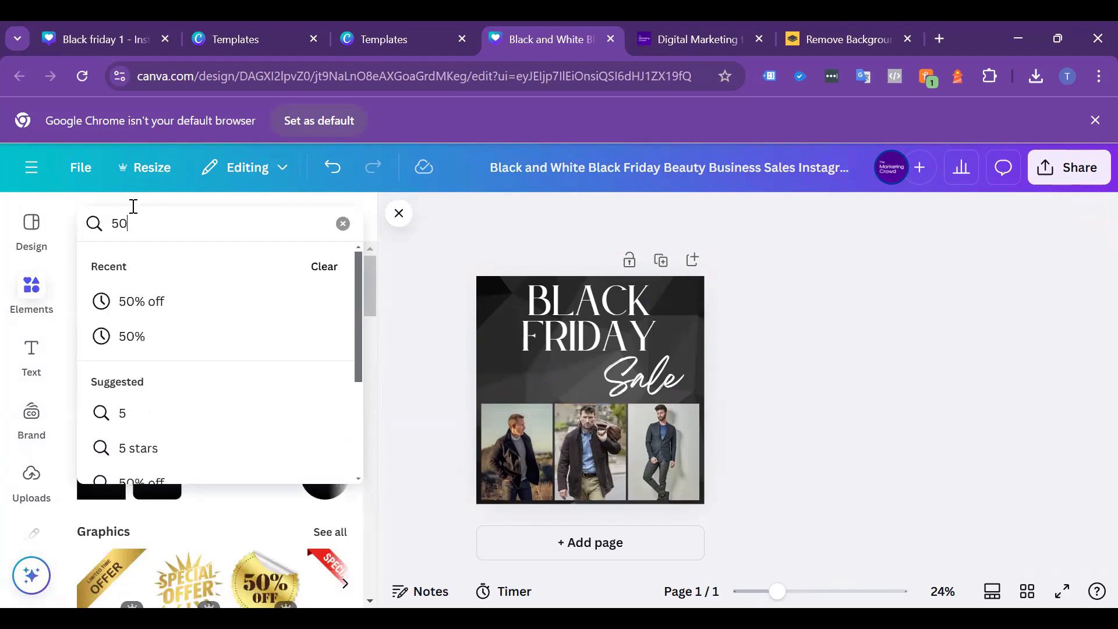
pyautogui.write('% off')
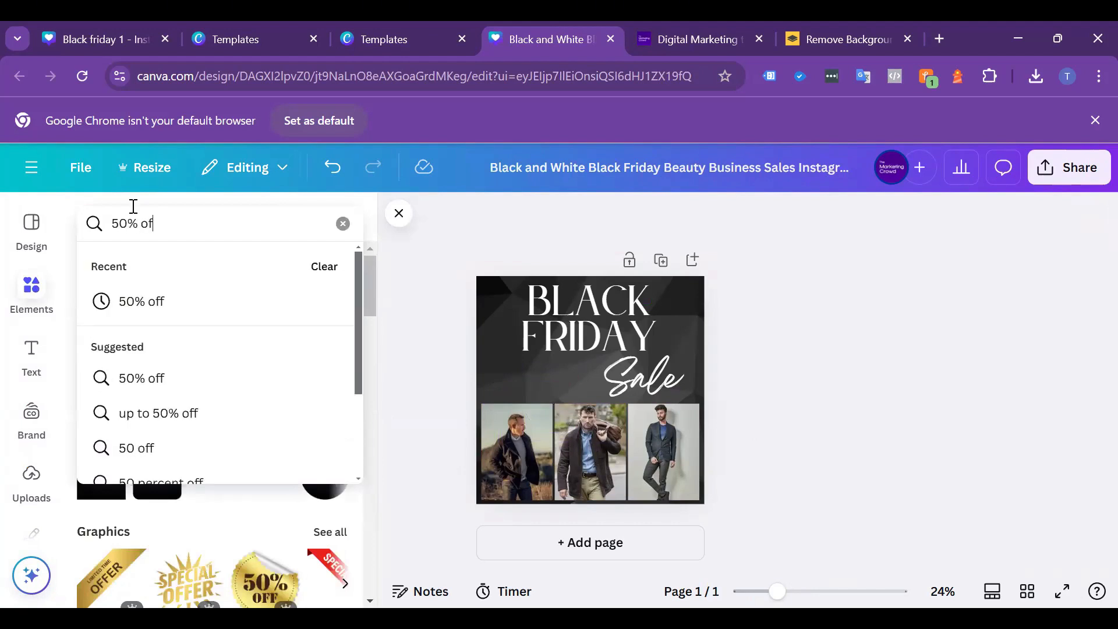
pyautogui.press('Return')
pyautogui.click(139, 265)
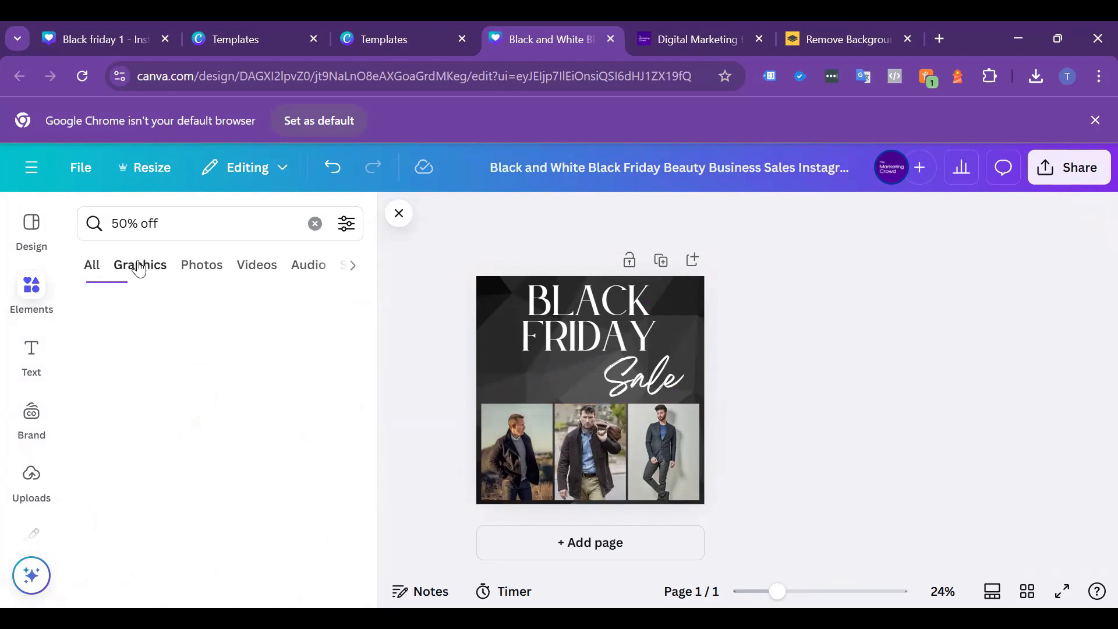
pyautogui.click(347, 224)
pyautogui.scroll(-5, 287, 360)
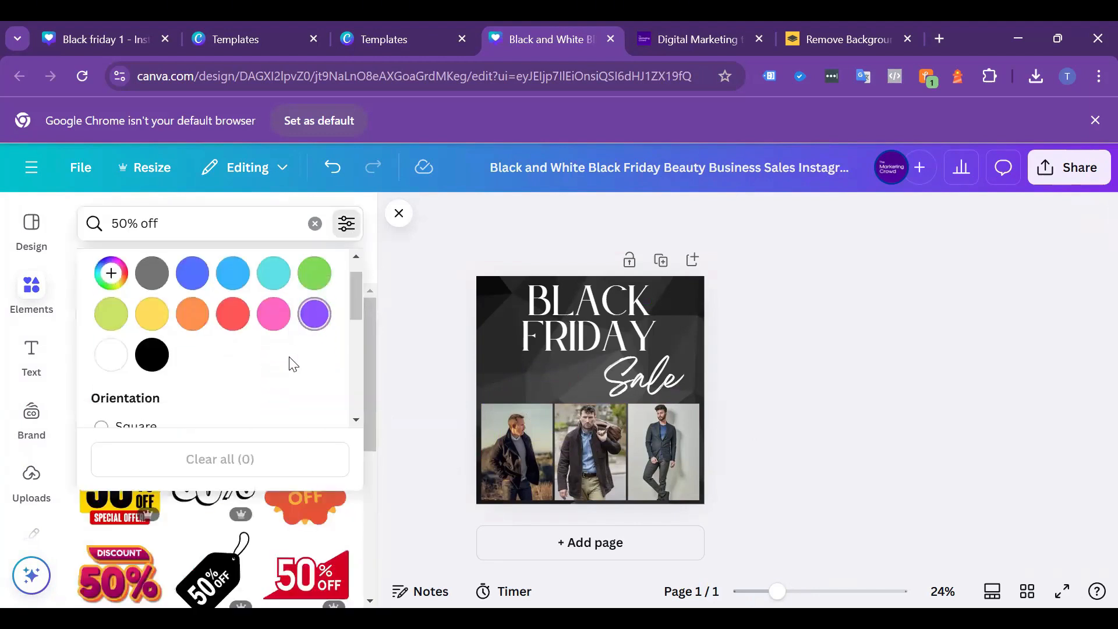
pyautogui.click(133, 419)
pyautogui.click(418, 367)
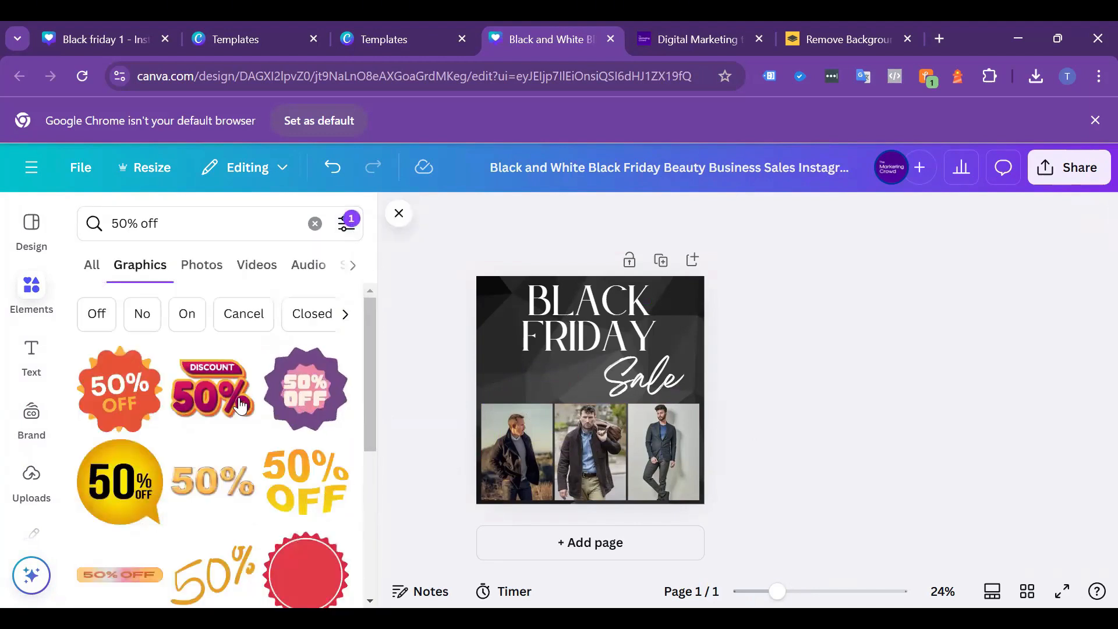
# - Add the orange-red "50% OFF" starburst badge, shrink it and place it beside the word "Sale" above the photos
pyautogui.click(120, 389)
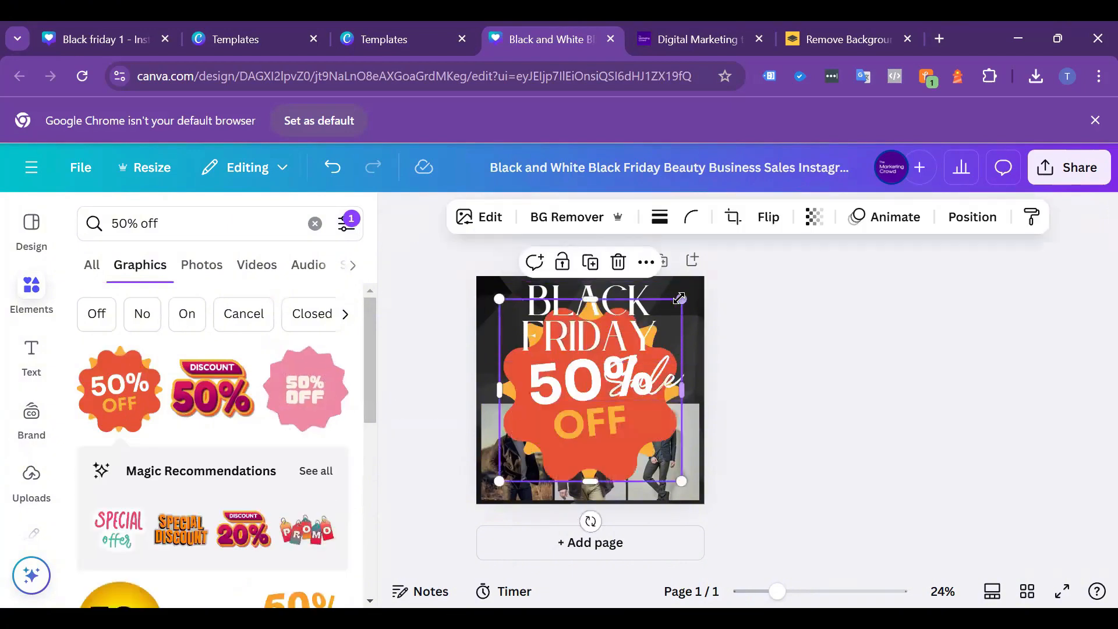
pyautogui.moveTo(680, 296); pyautogui.dragTo(544, 382)
pyautogui.click(867, 357)
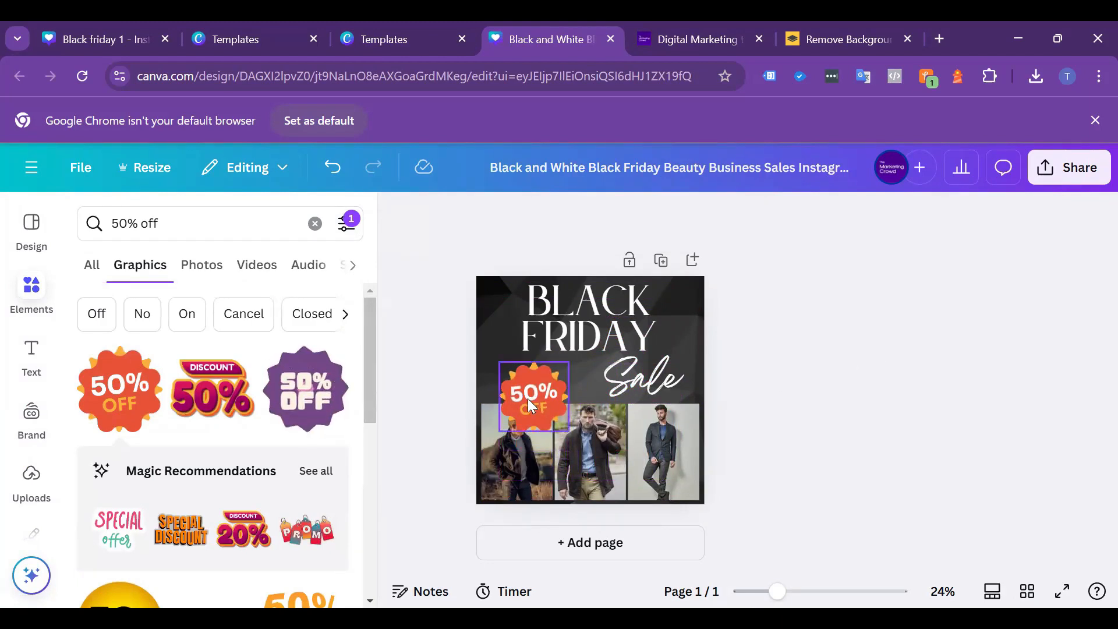
pyautogui.moveTo(530, 395); pyautogui.dragTo(568, 381)
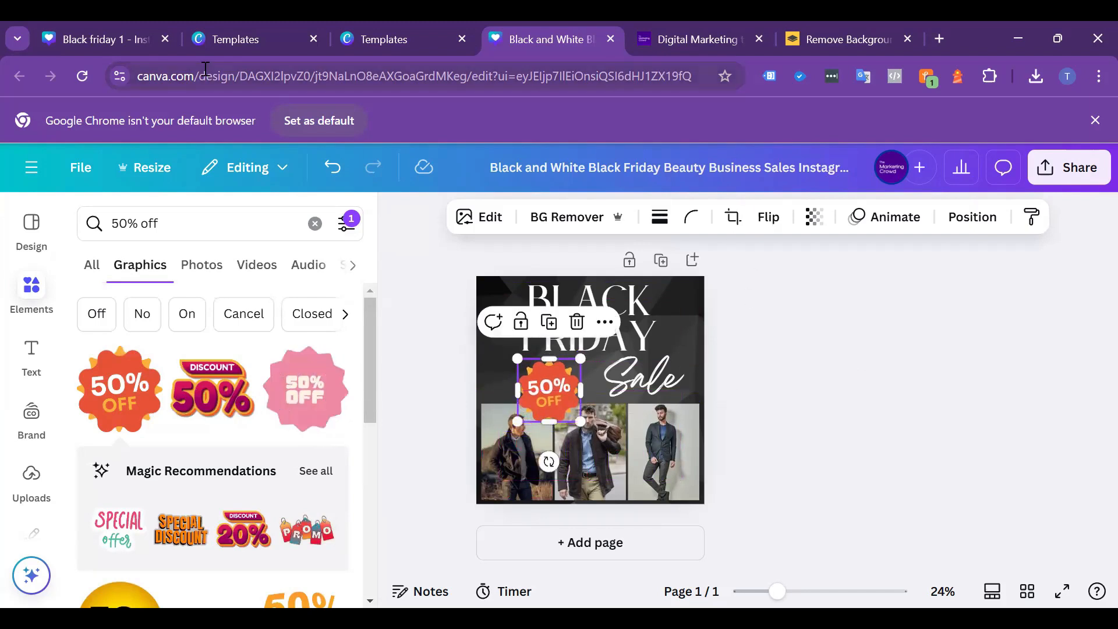
# - Leave the Black Friday post design and load the canva.com home page in the same browser tab
pyautogui.moveTo(187, 77); pyautogui.dragTo(1100, 59)
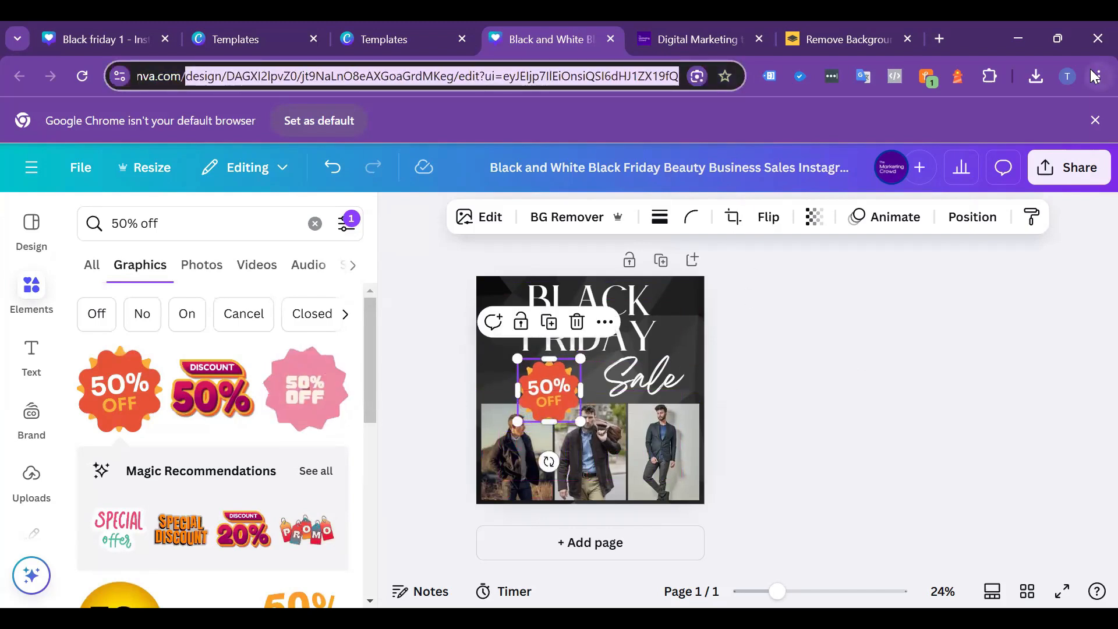
pyautogui.press('BackSpace')
pyautogui.press('Return')
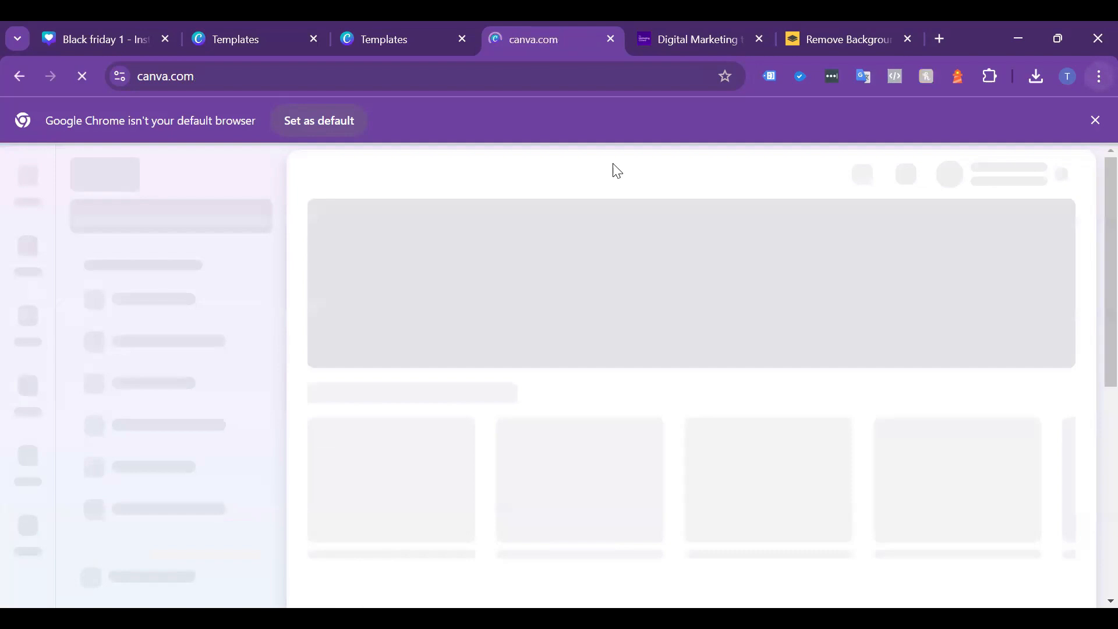
# - Search the Canva templates for "black friday" and filter the results to the Social Media category Instagram Stories
pyautogui.write('bl;sa')
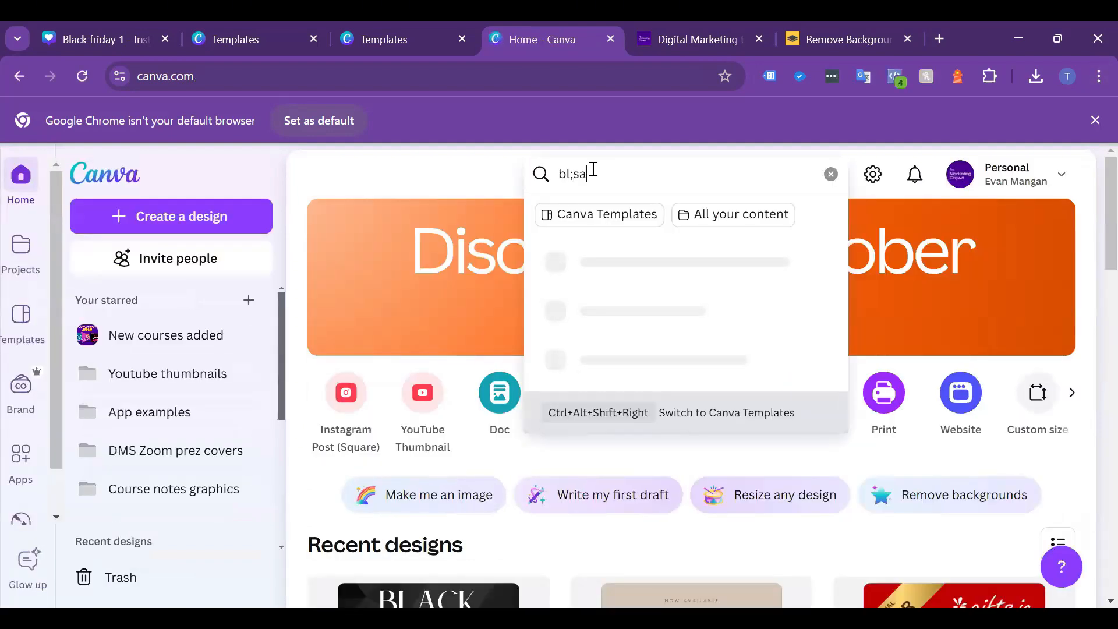
pyautogui.press('BackSpace')
pyautogui.press('BackSpace')
pyautogui.press('BackSpace')
pyautogui.press('BackSpace')
pyautogui.write('lac')
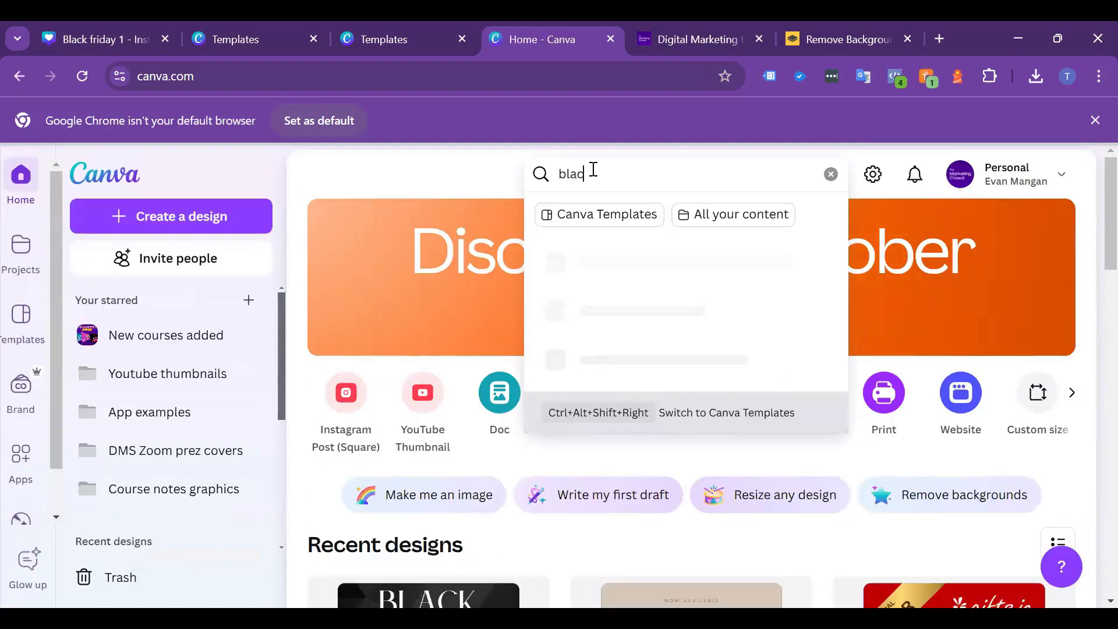
pyautogui.write('k friday')
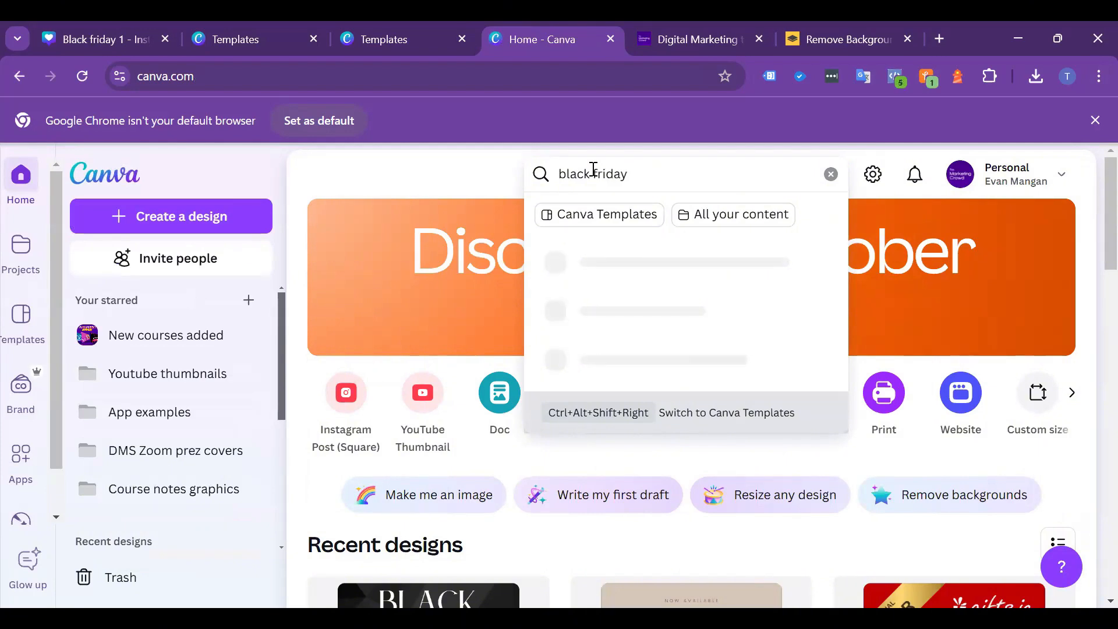
pyautogui.press('Return')
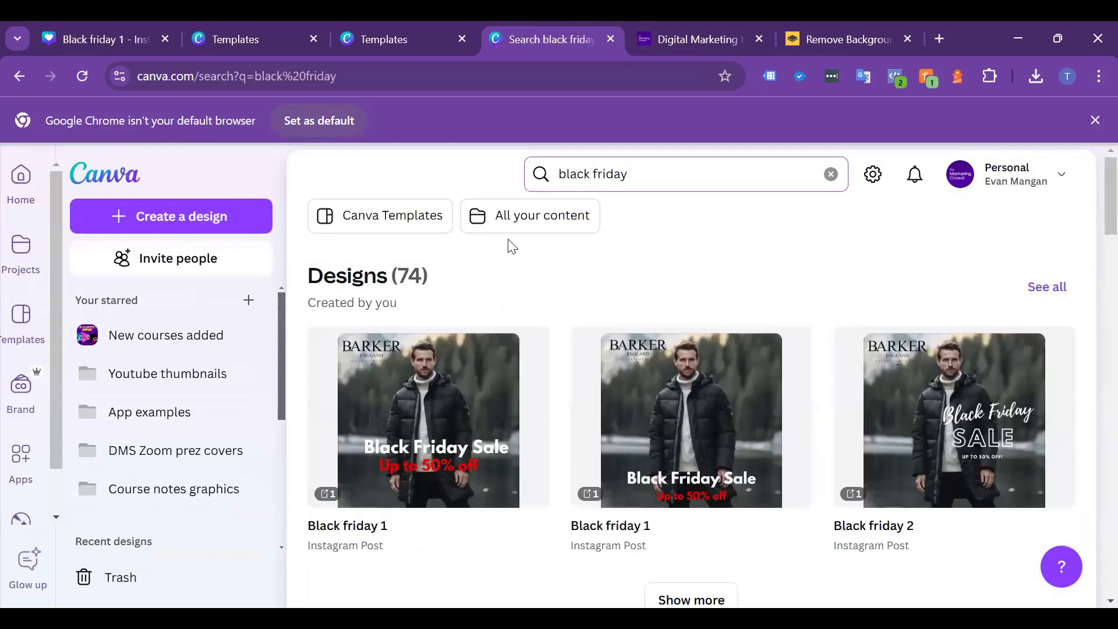
pyautogui.click(437, 226)
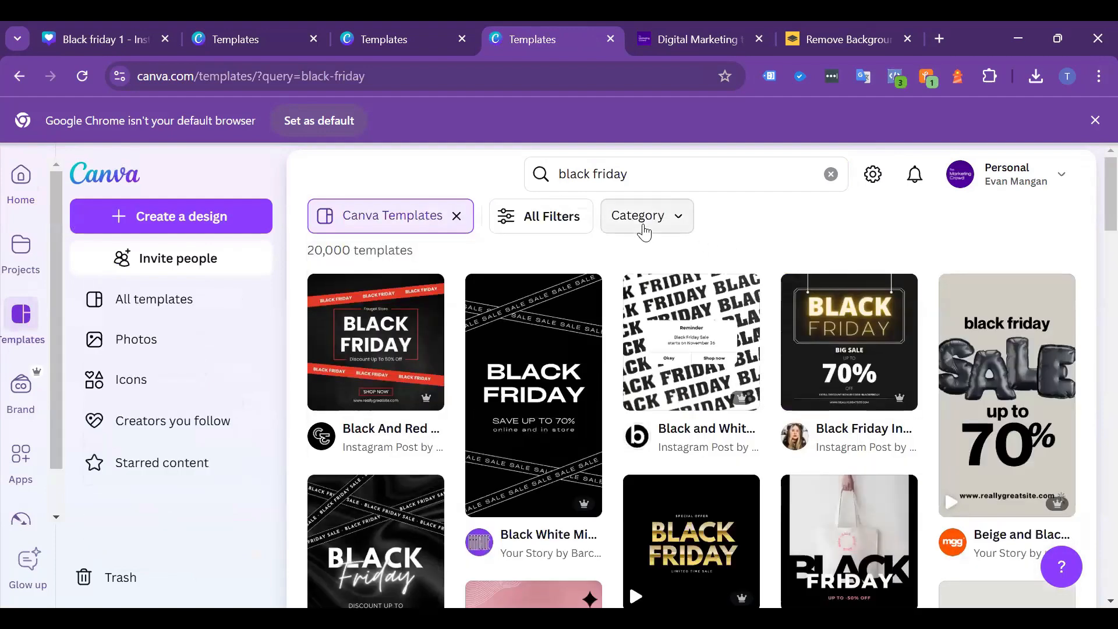
pyautogui.click(643, 227)
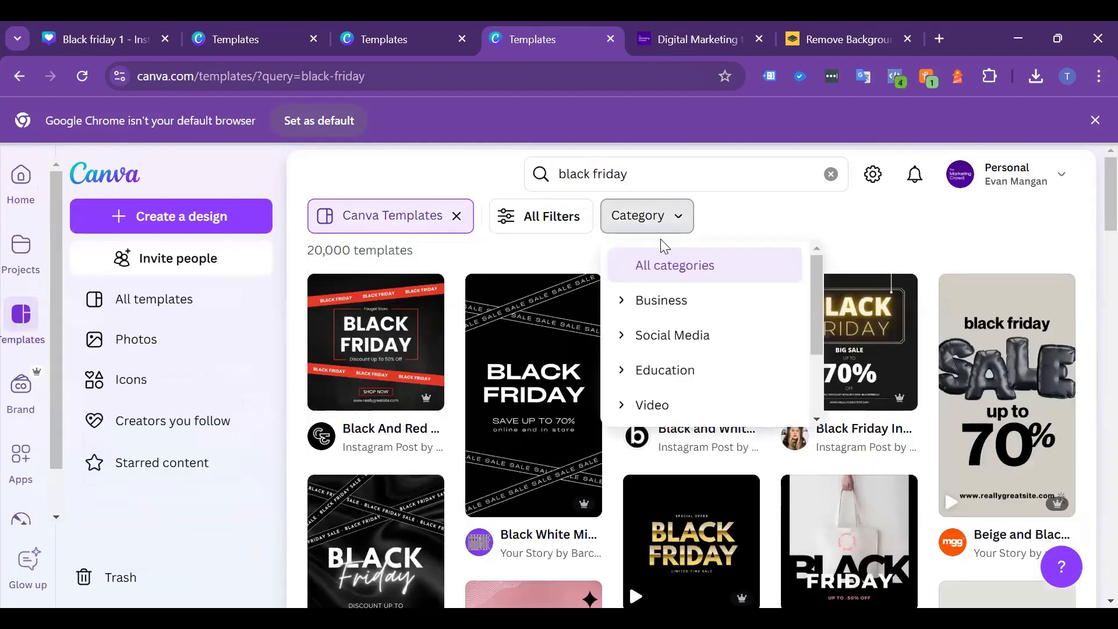
pyautogui.click(681, 335)
pyautogui.click(722, 399)
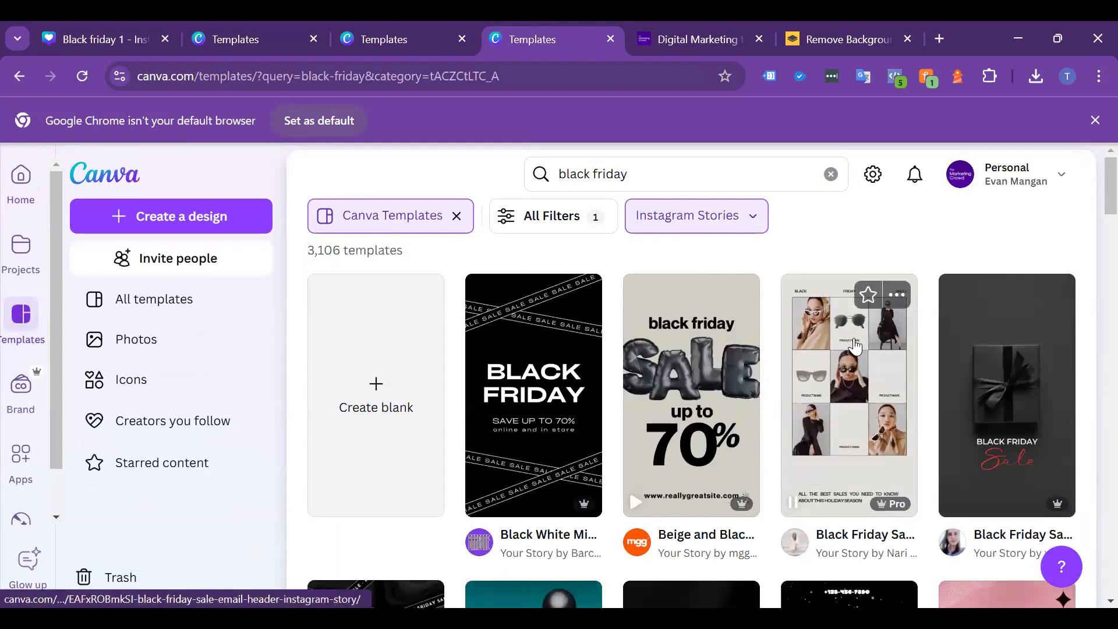
# - Browse the story designs and open the "Beige and Black Modern Sale Balloon Black Friday Your Story" template for customizing
pyautogui.scroll(-12, 854, 345)
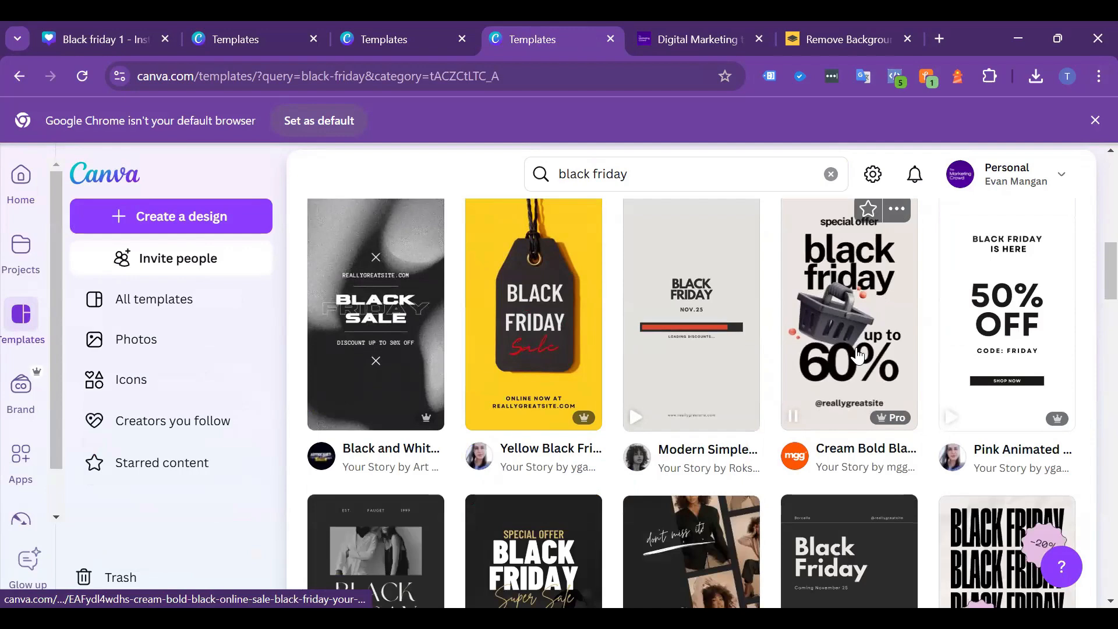
pyautogui.scroll(12, 858, 354)
pyautogui.click(736, 371)
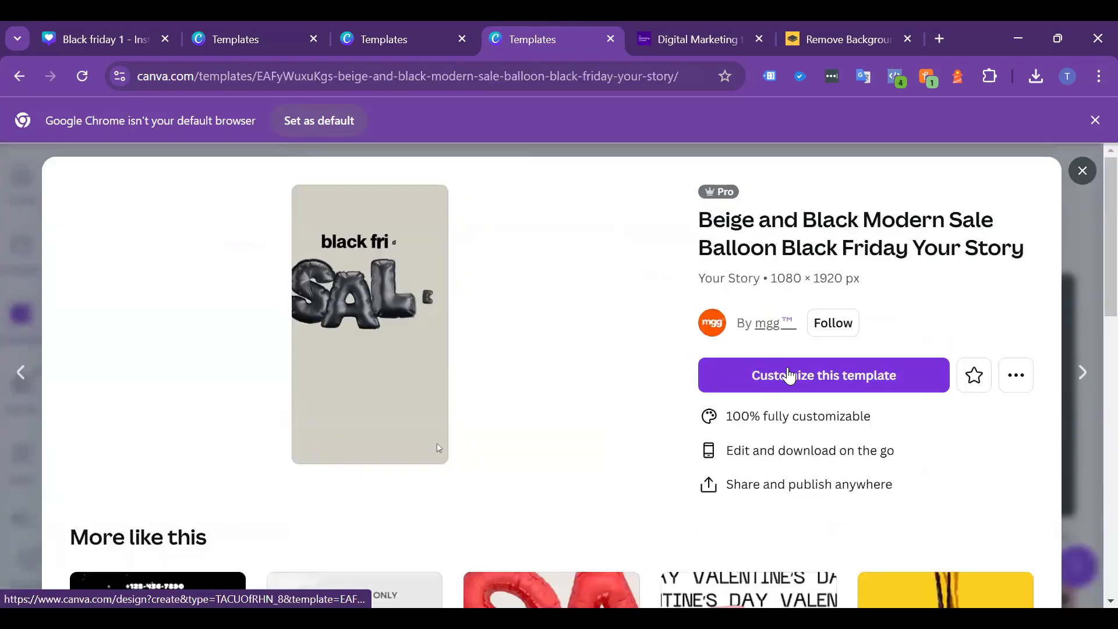
pyautogui.click(790, 375)
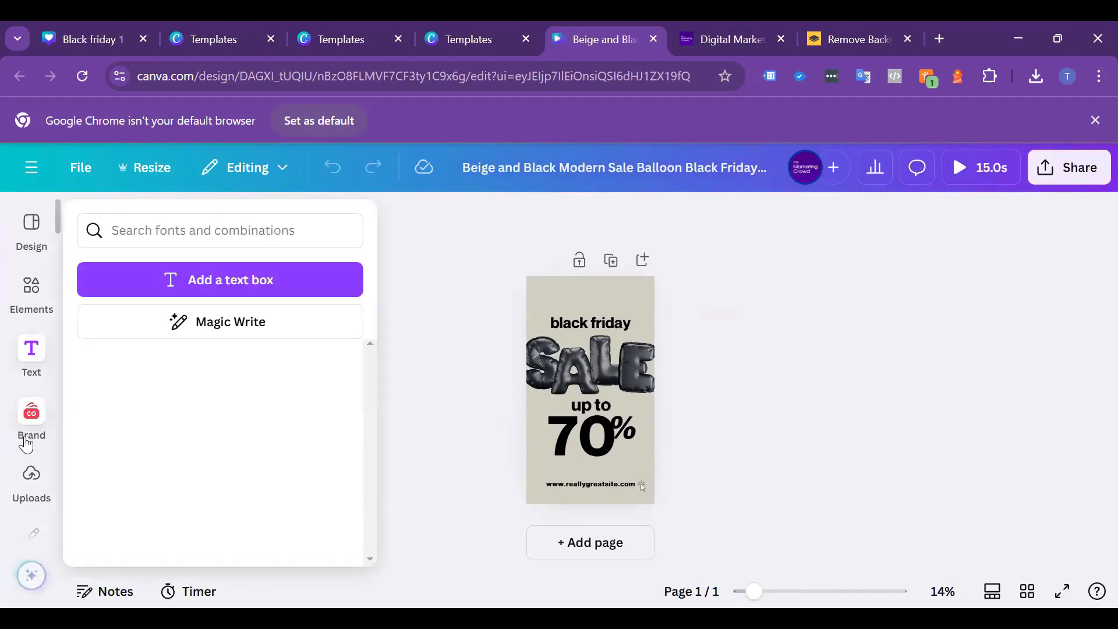
# - Add the uploaded red gifts.ie logo to the story and place it above the "black friday" heading
pyautogui.click(32, 476)
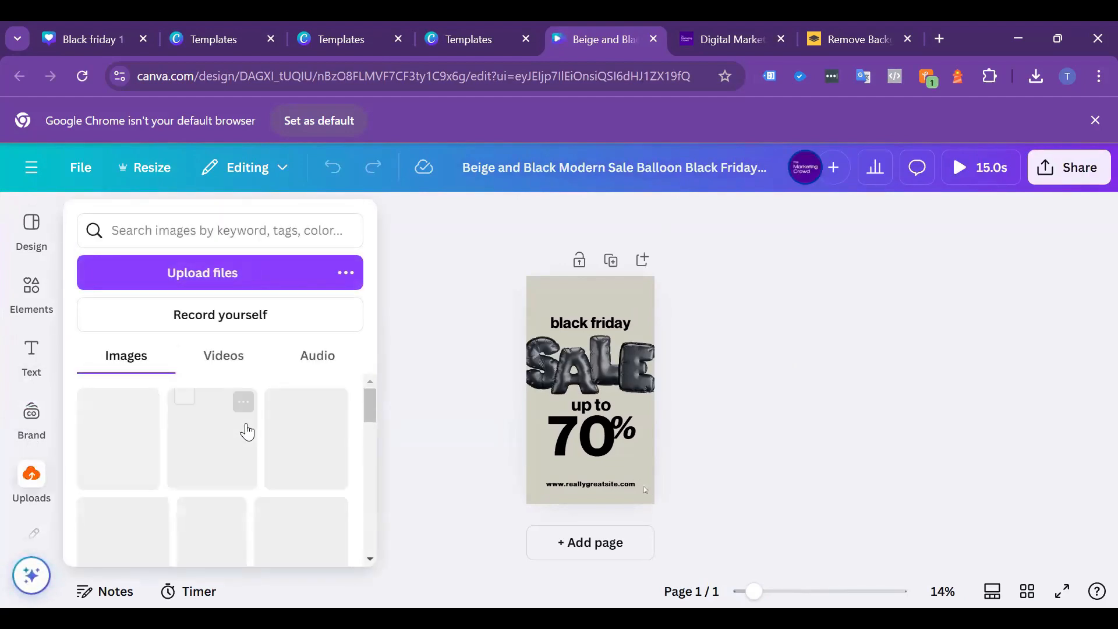
pyautogui.scroll(-5, 261, 417)
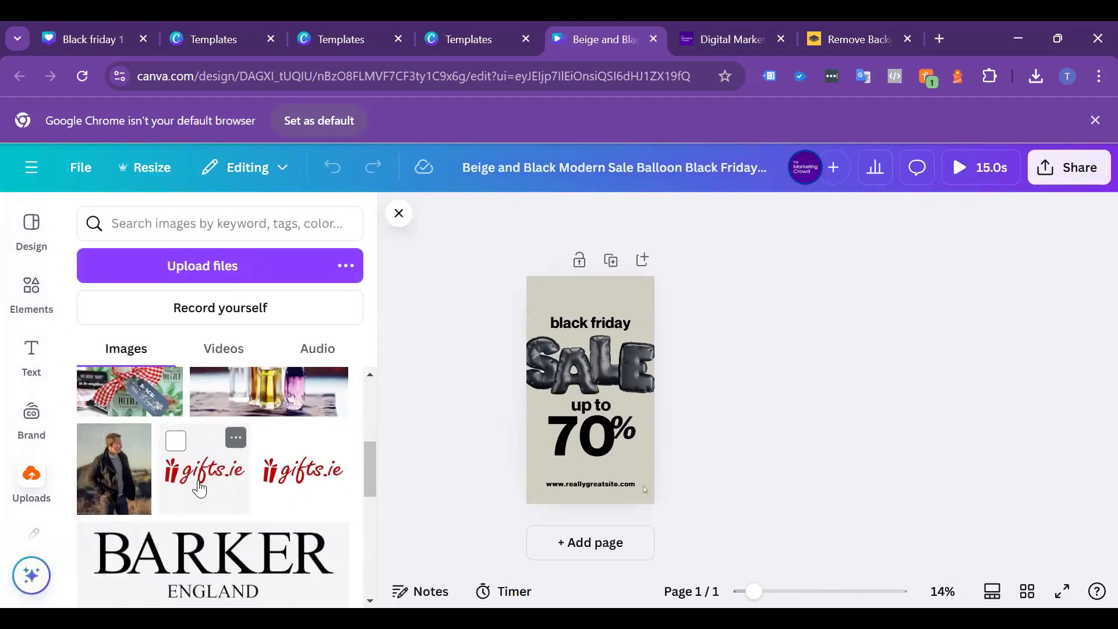
pyautogui.click(283, 460)
pyautogui.moveTo(615, 395); pyautogui.dragTo(617, 271)
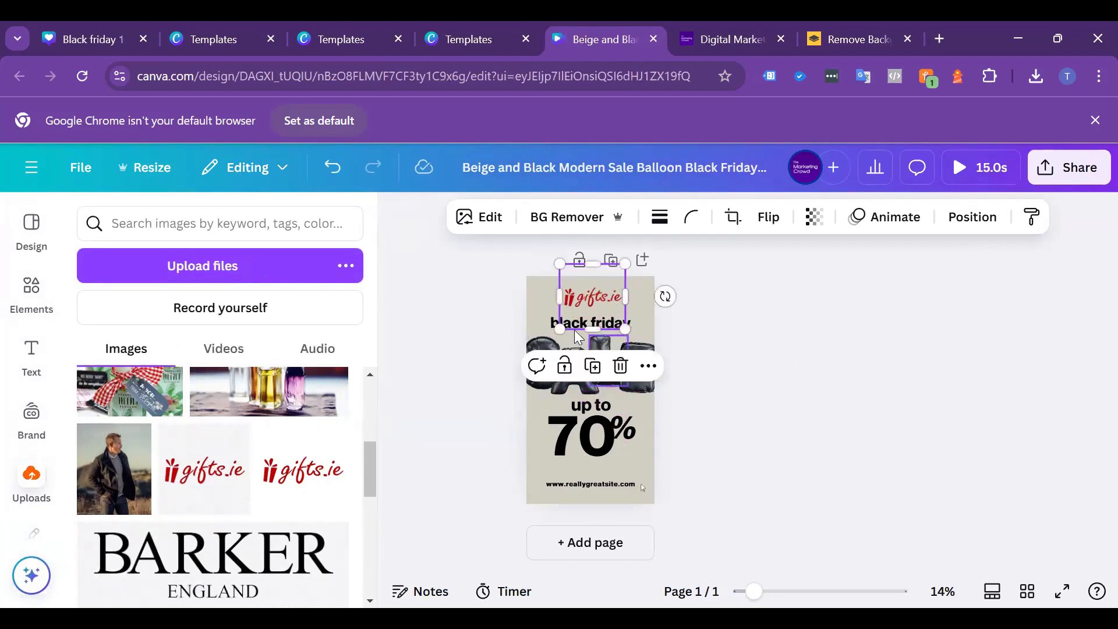
# - Set the story's background to the first red in the photo colors taken from the gifts.ie logo
pyautogui.click(539, 300)
pyautogui.click(619, 223)
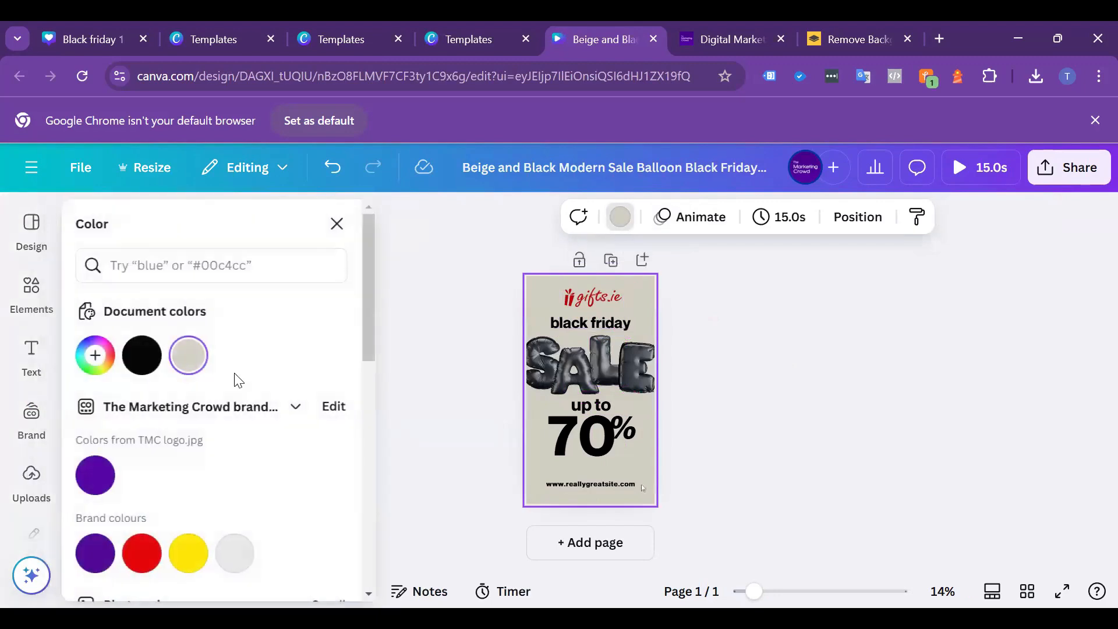
pyautogui.scroll(-9, 198, 414)
pyautogui.scroll(-2, 181, 446)
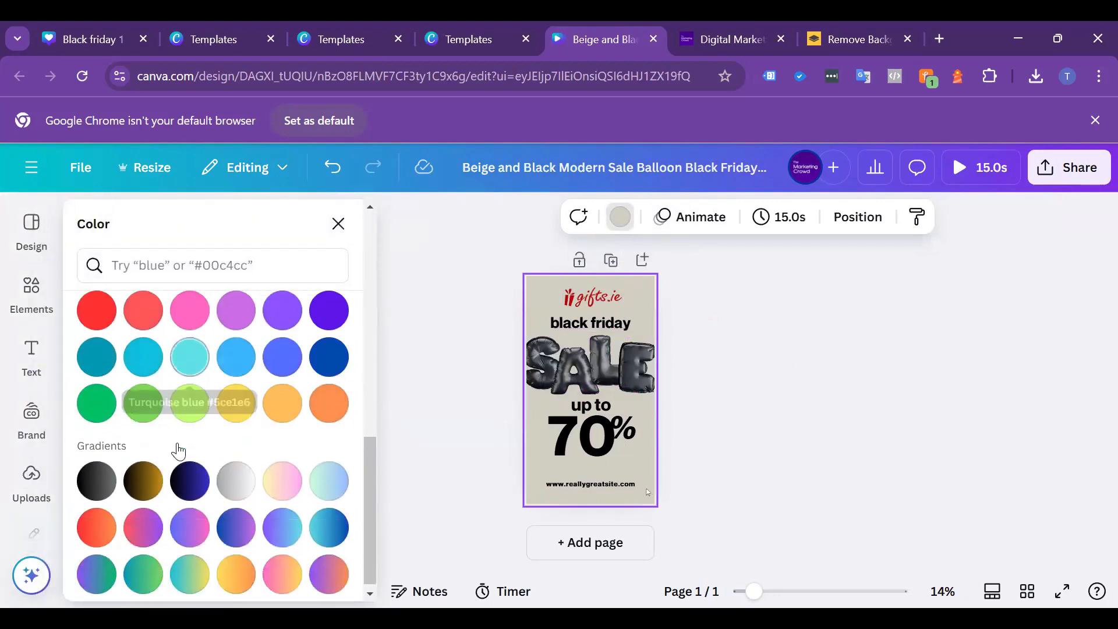
pyautogui.scroll(9, 178, 451)
pyautogui.scroll(-3, 178, 447)
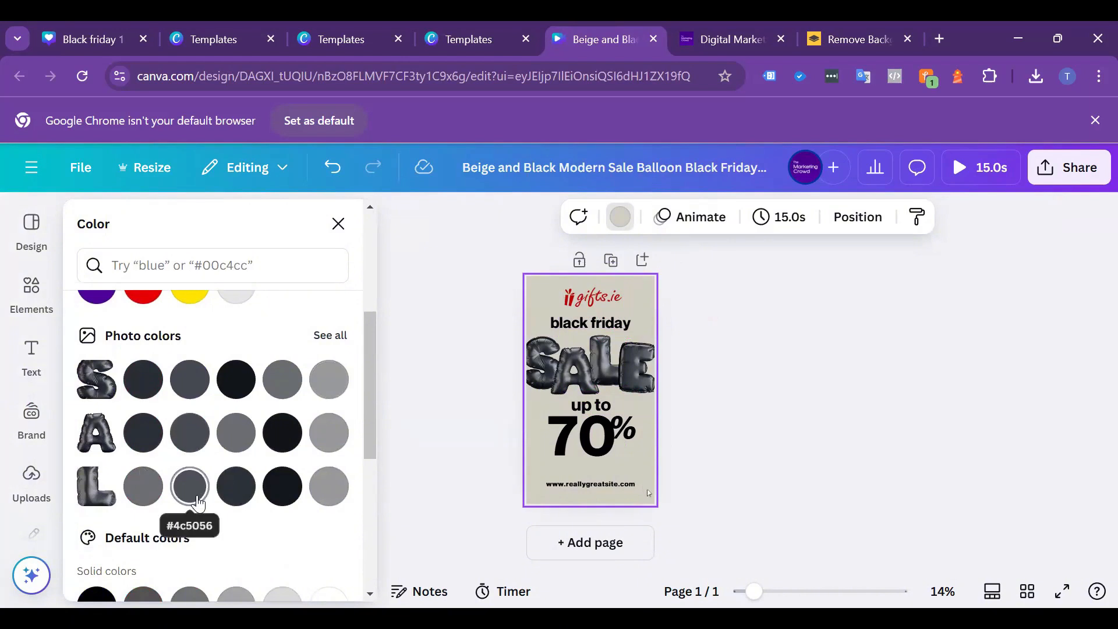
pyautogui.click(341, 337)
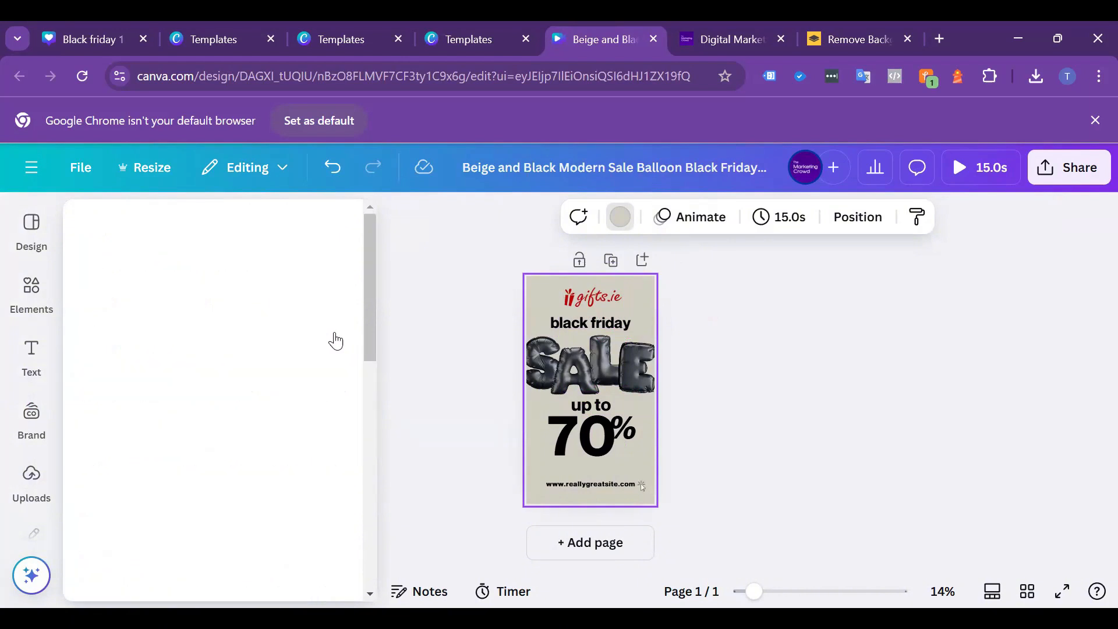
pyautogui.click(139, 491)
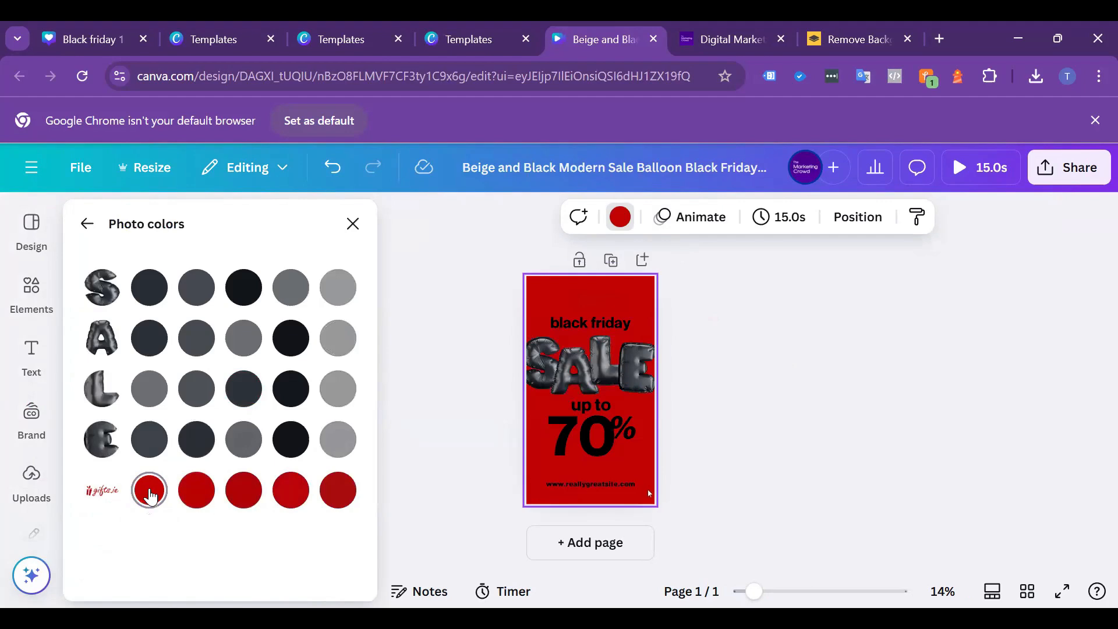
# - Recolor the gifts.ie logo with a custom Duotone effect, setting its shadows to near-white #FFFDFD
pyautogui.click(599, 295)
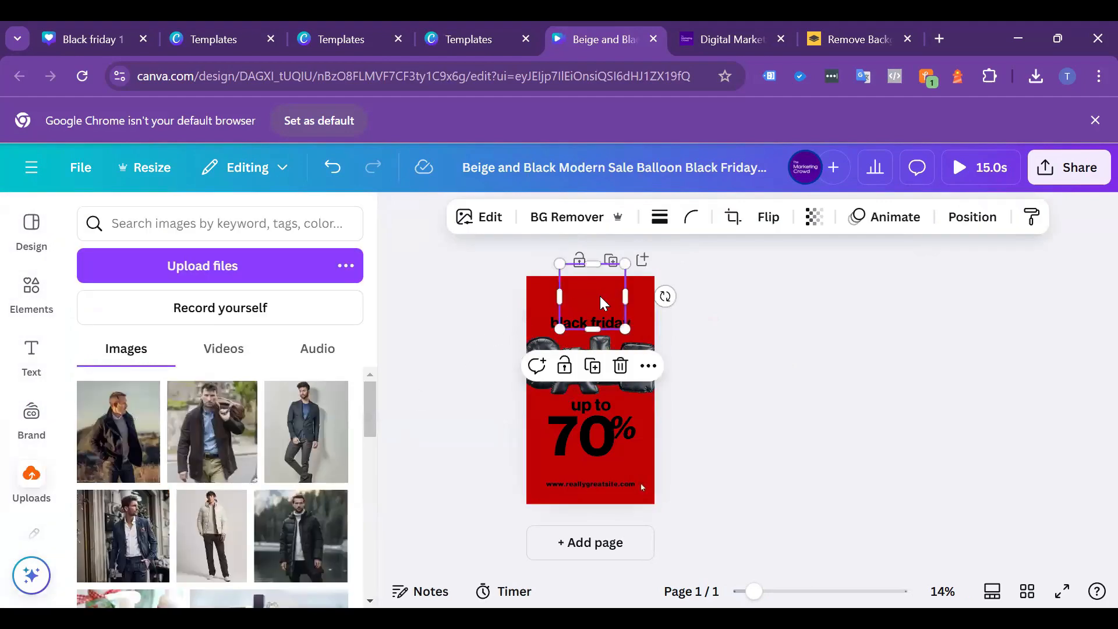
pyautogui.click(491, 217)
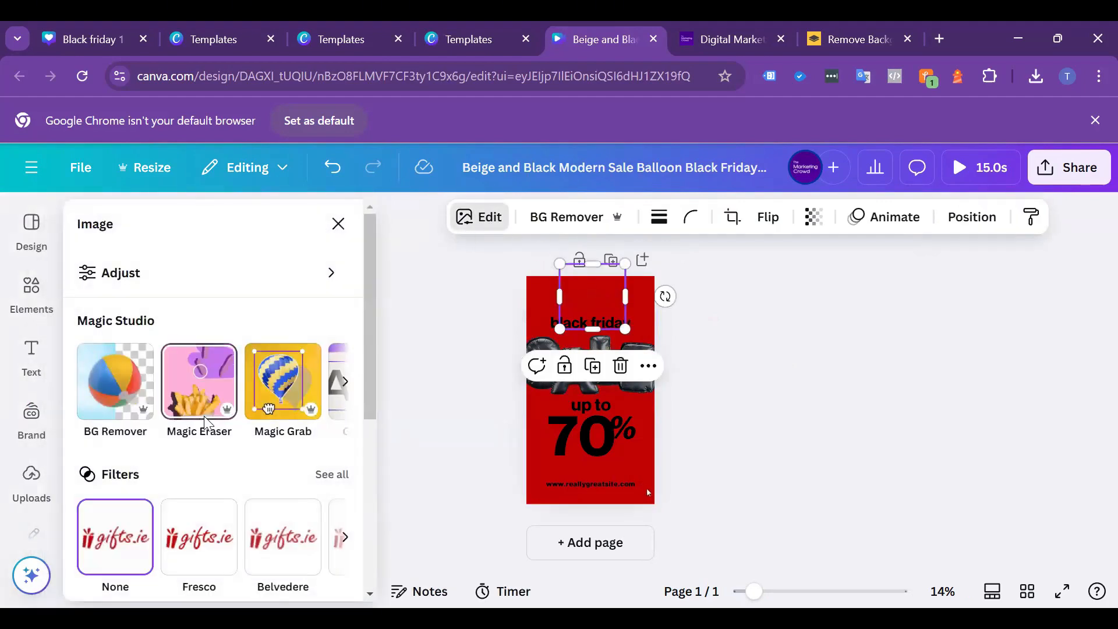
pyautogui.scroll(-5, 157, 451)
pyautogui.click(197, 449)
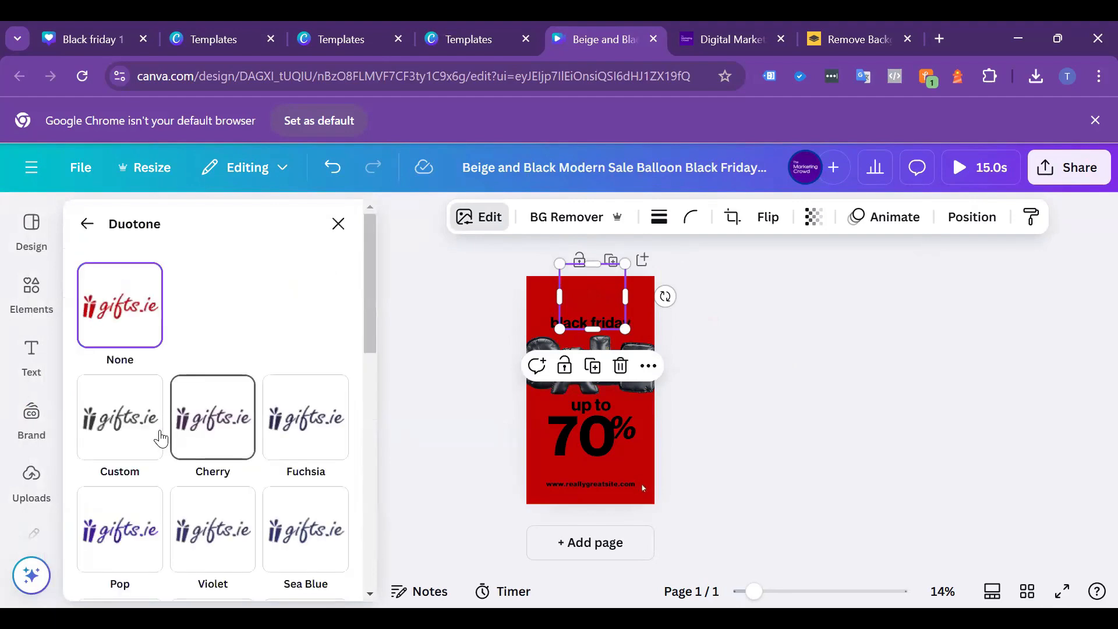
pyautogui.click(114, 431)
pyautogui.click(337, 550)
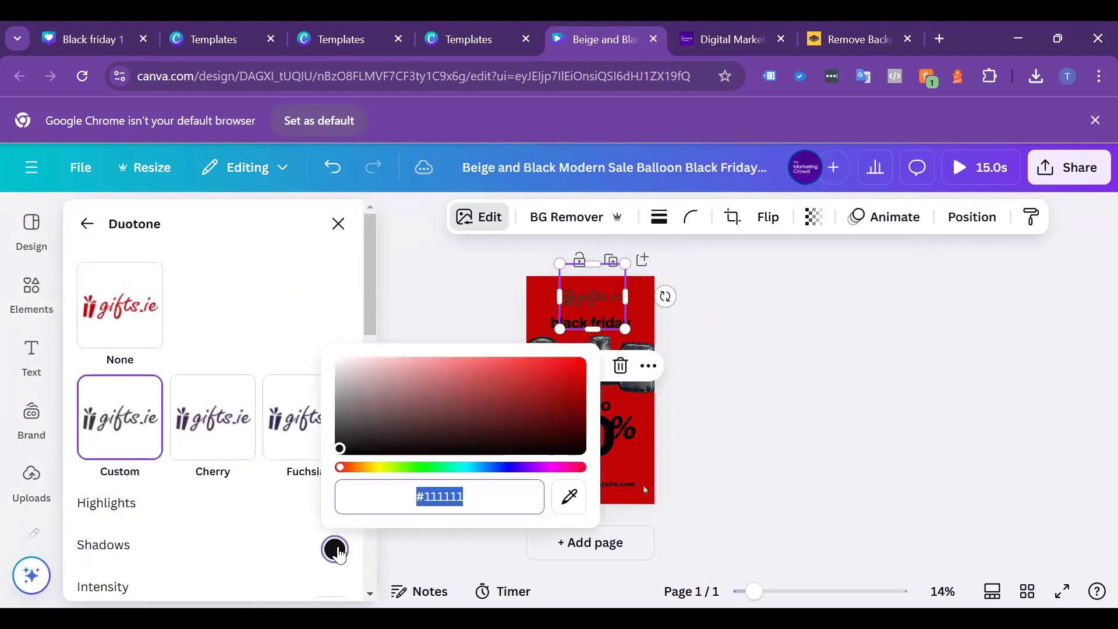
pyautogui.moveTo(342, 375); pyautogui.dragTo(340, 363)
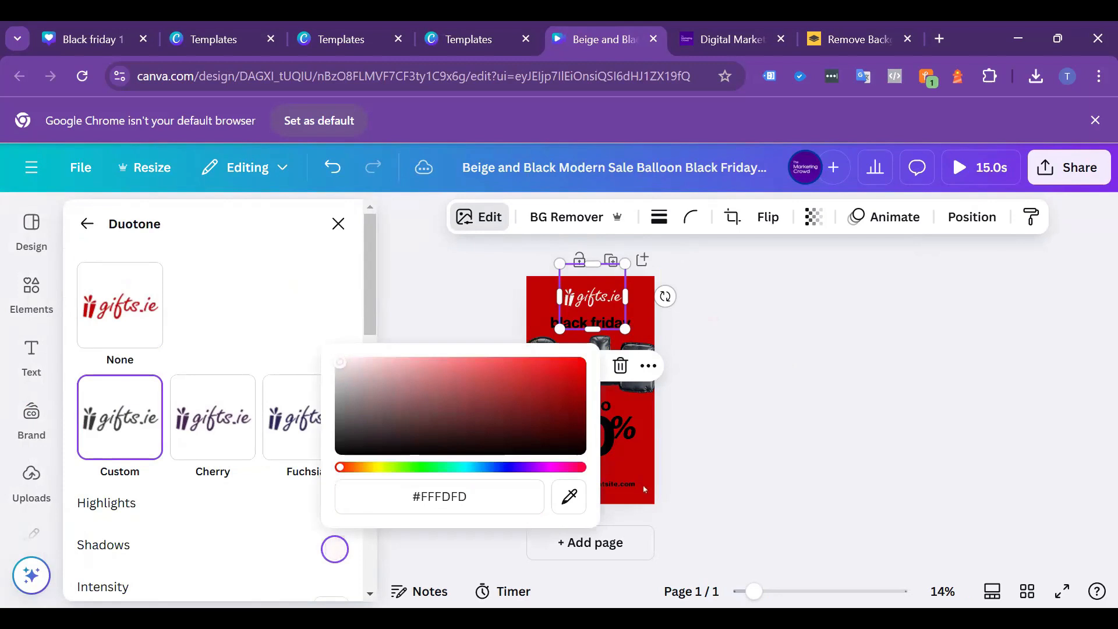
pyautogui.click(958, 361)
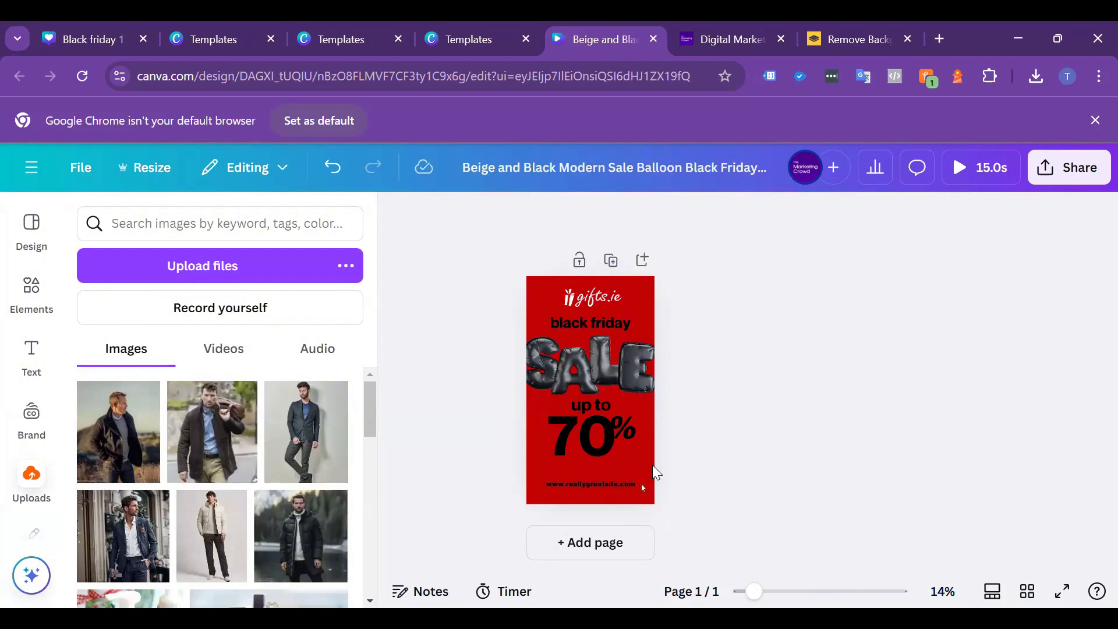
# - Change the color of the large "70" discount number to white from the default solid colors
pyautogui.click(602, 439)
pyautogui.click(668, 216)
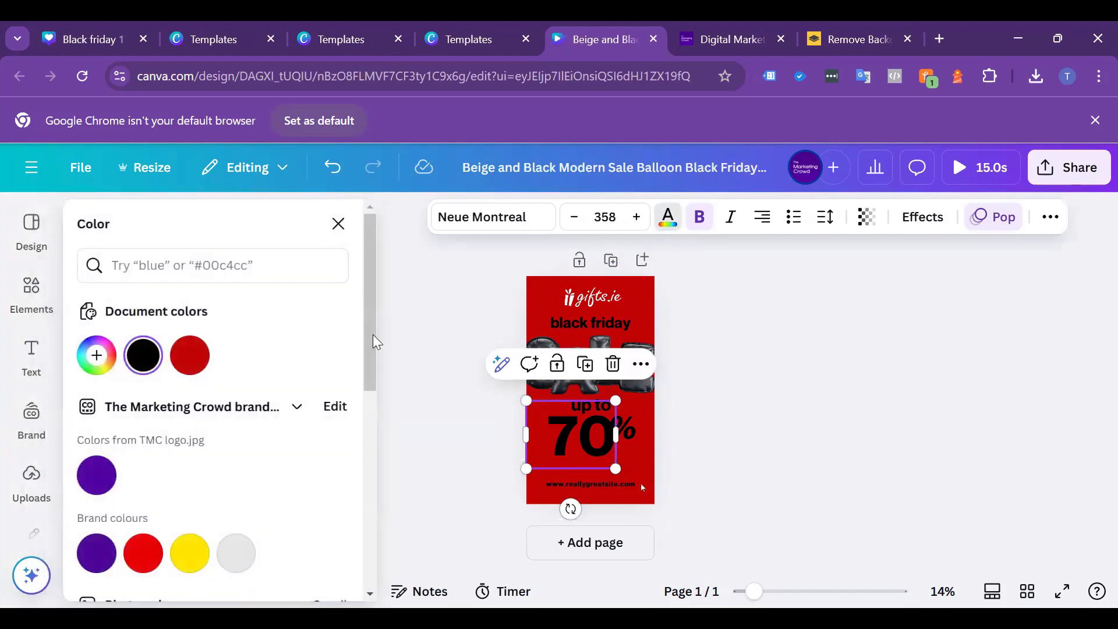
pyautogui.scroll(-5, 332, 500)
pyautogui.click(329, 525)
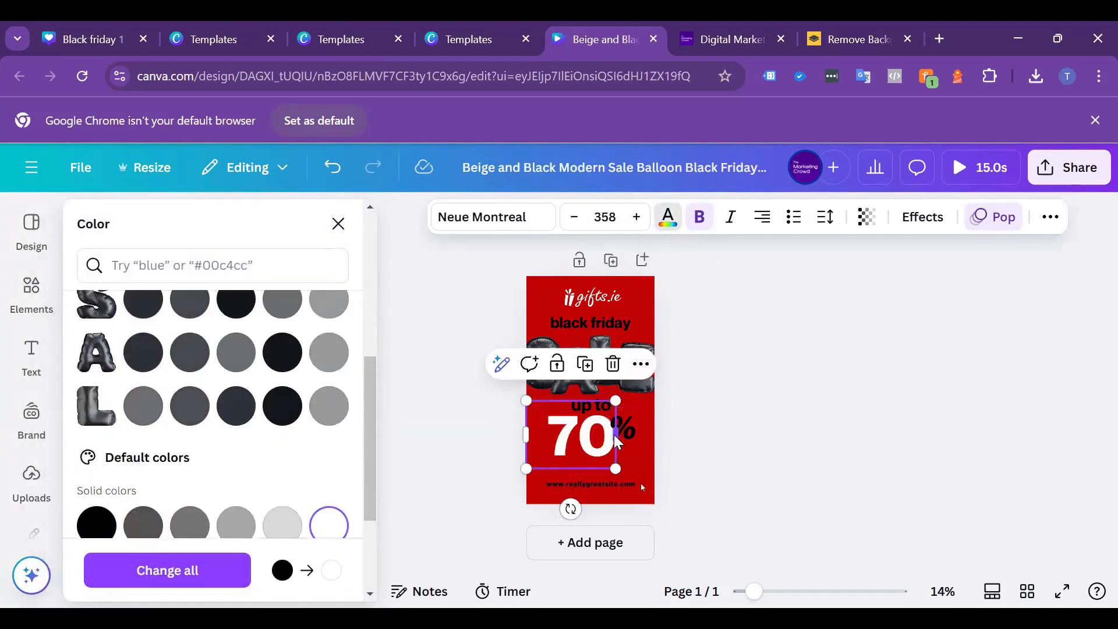
pyautogui.press('Escape')
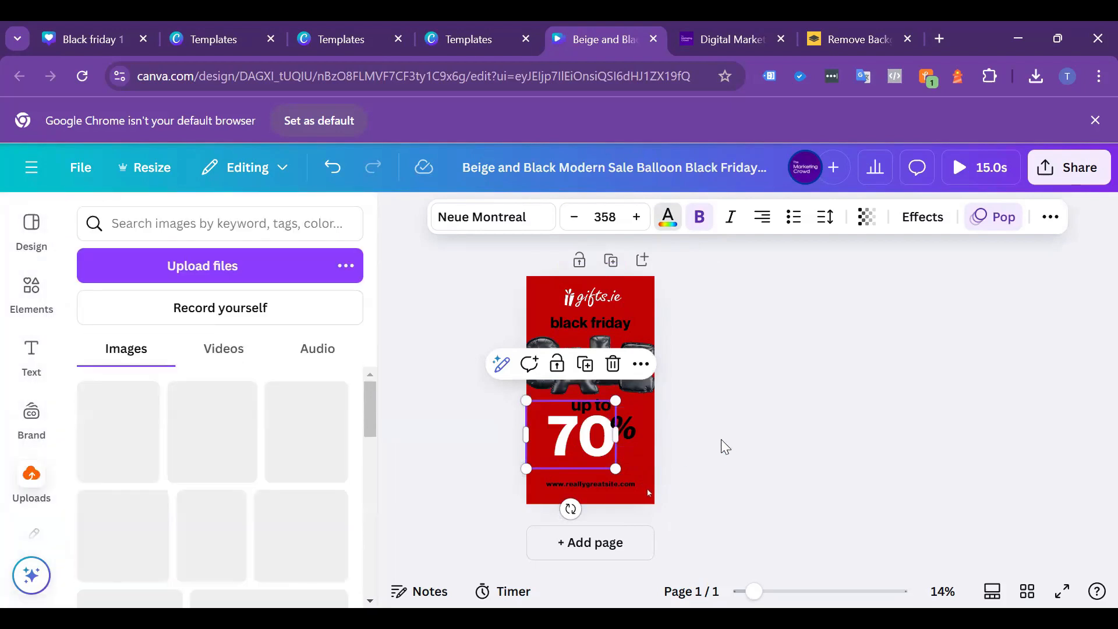
# - Change the color of the "%" sign and the "up to" text to the same default solid white
pyautogui.click(635, 429)
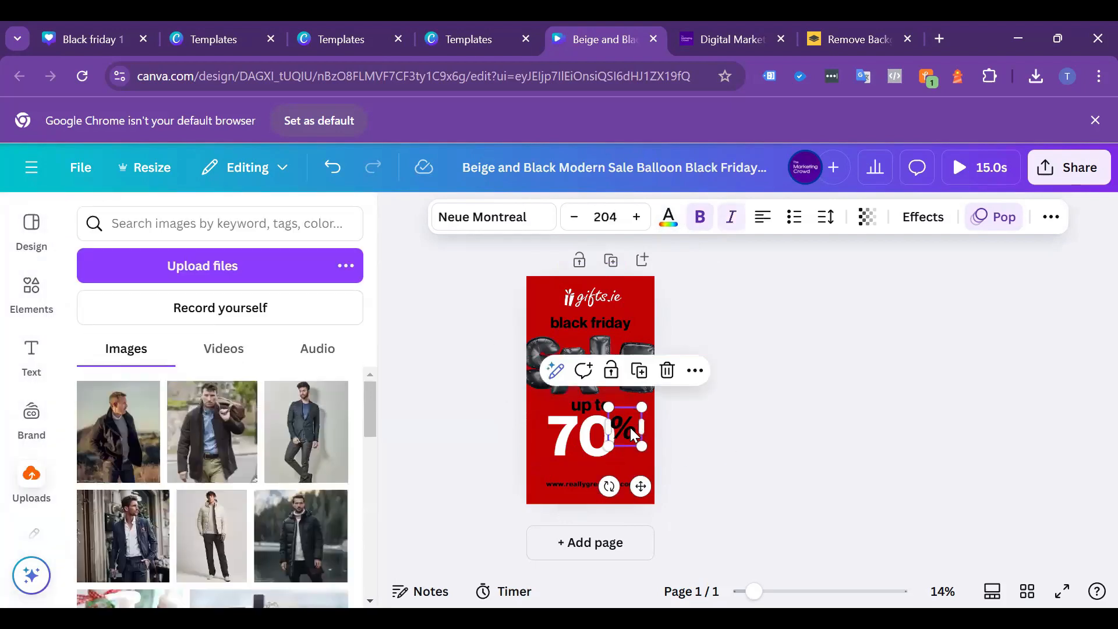
pyautogui.click(669, 216)
pyautogui.scroll(-3, 350, 389)
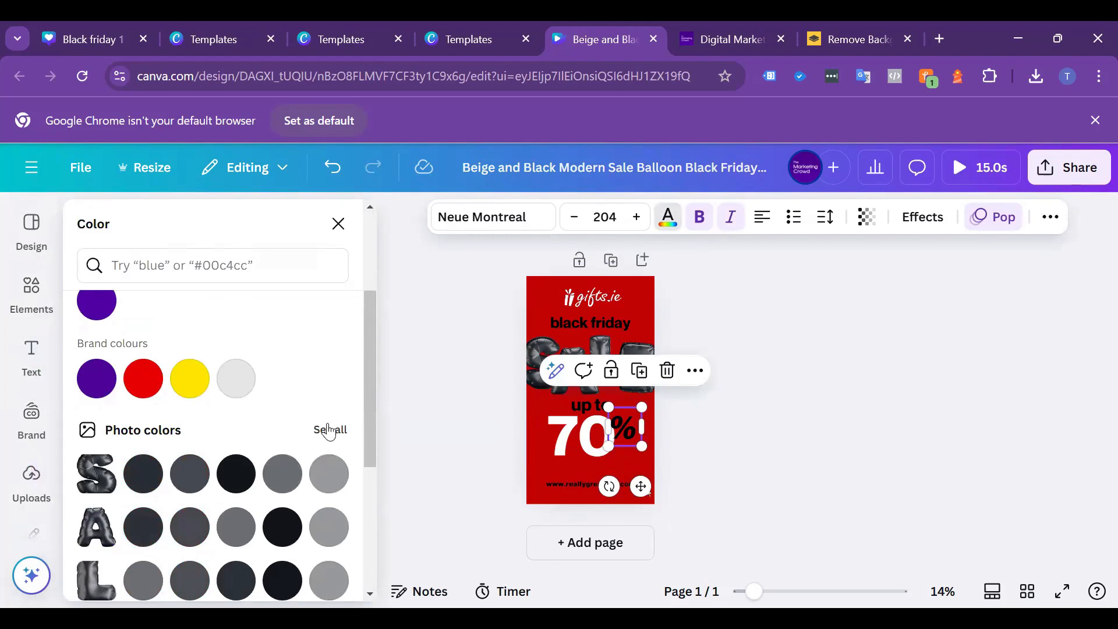
pyautogui.scroll(-3, 329, 431)
pyautogui.click(329, 524)
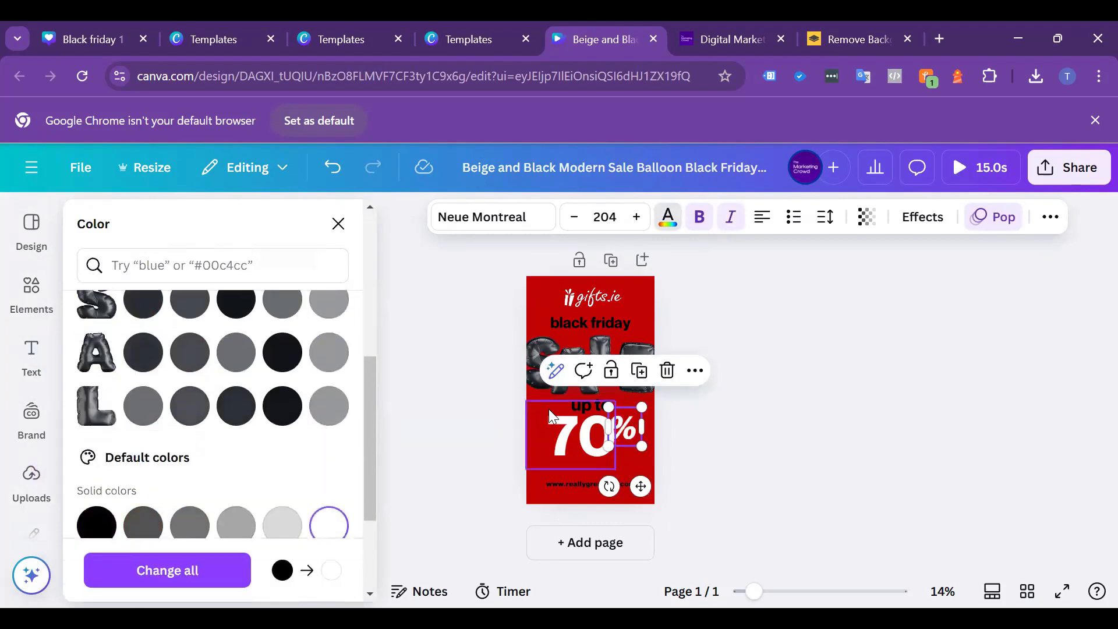
pyautogui.click(582, 405)
pyautogui.click(331, 525)
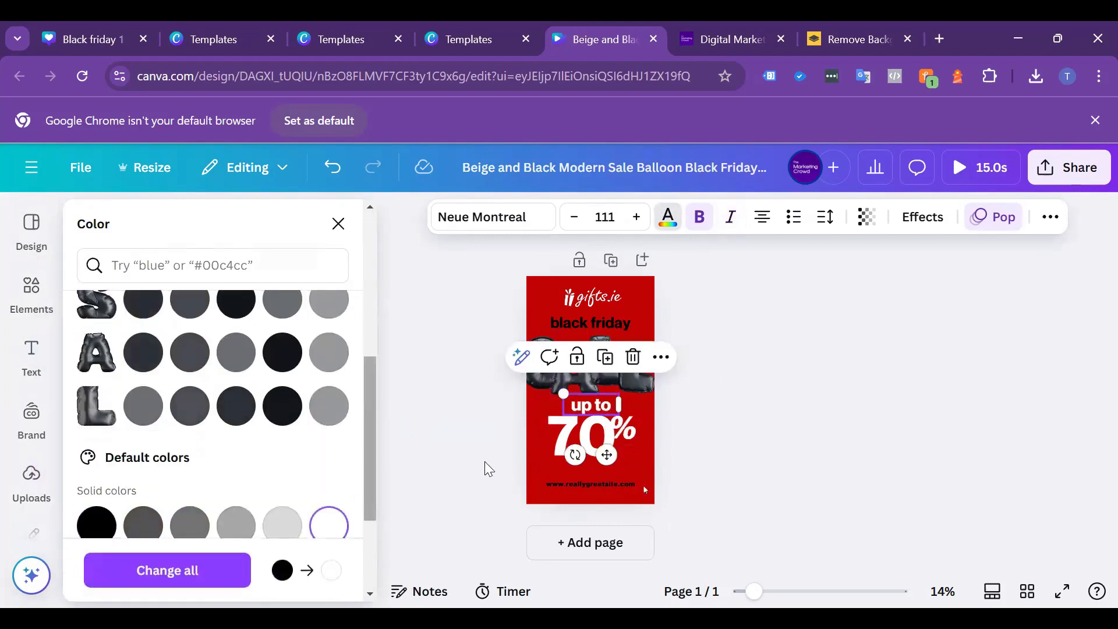
# - Change the story's discount figure to 50 and play a preview of the animation
pyautogui.click(580, 434)
pyautogui.doubleClick(574, 434)
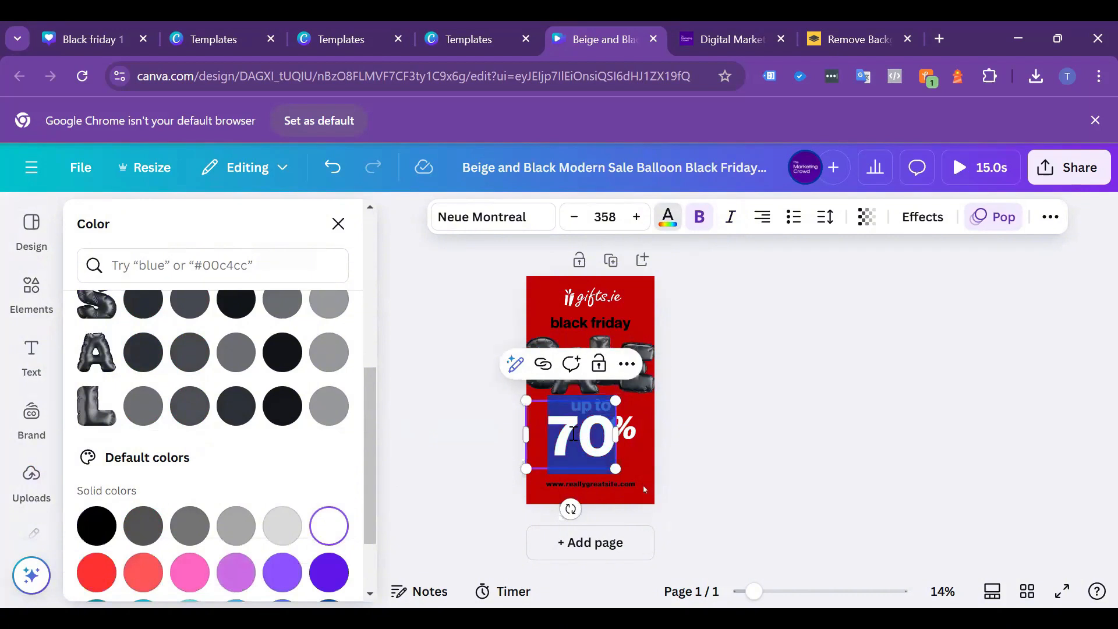
pyautogui.click(580, 437)
pyautogui.press('BackSpace')
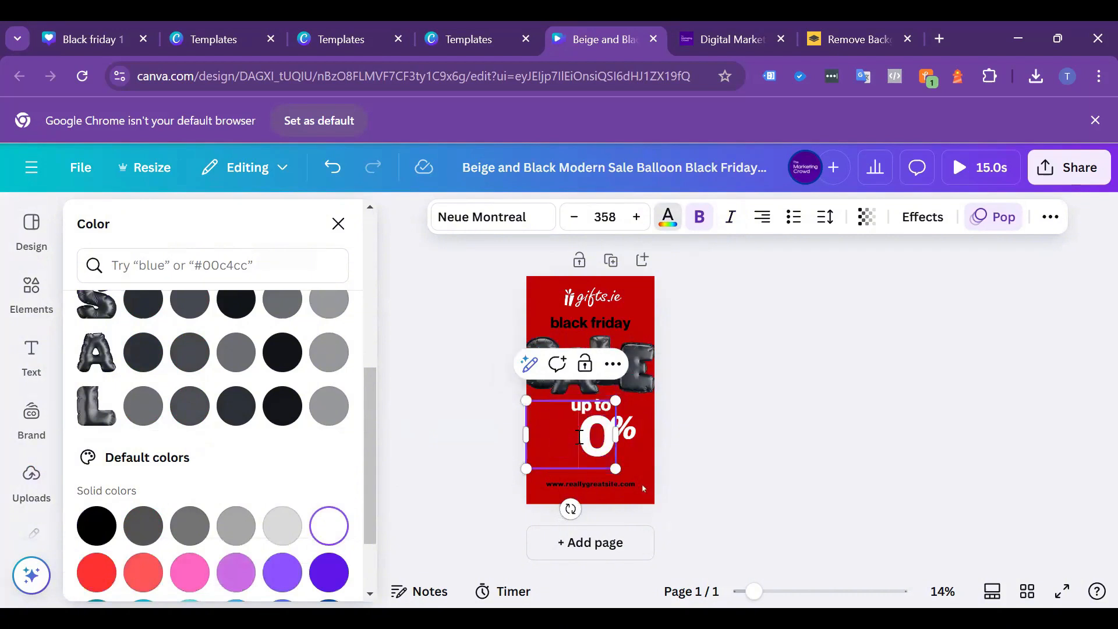
pyautogui.write('5')
pyautogui.click(708, 432)
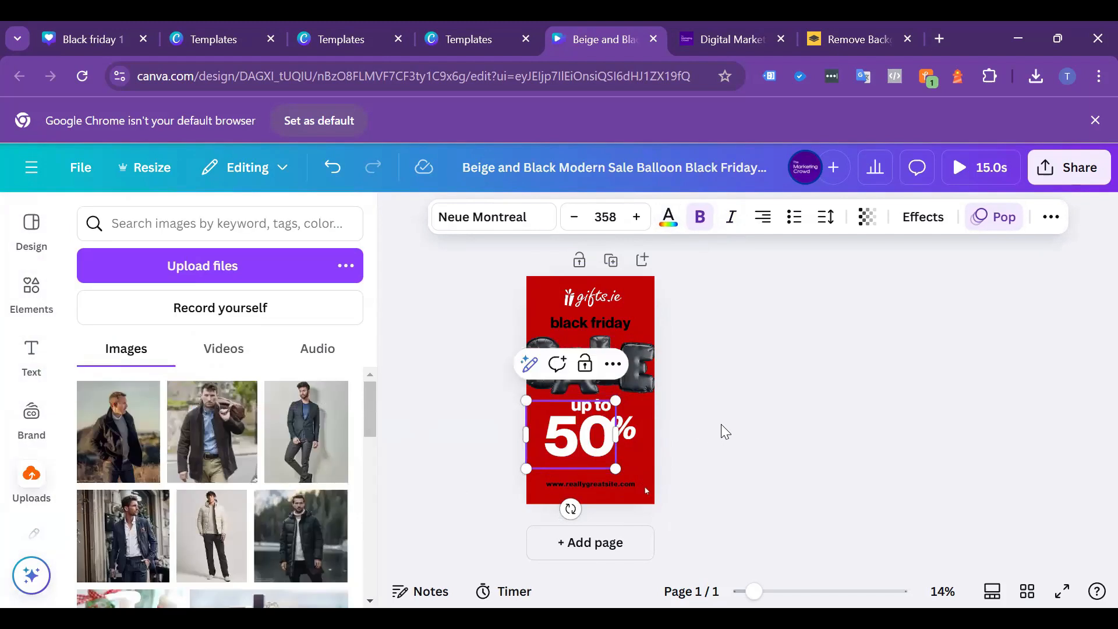
pyautogui.click(980, 169)
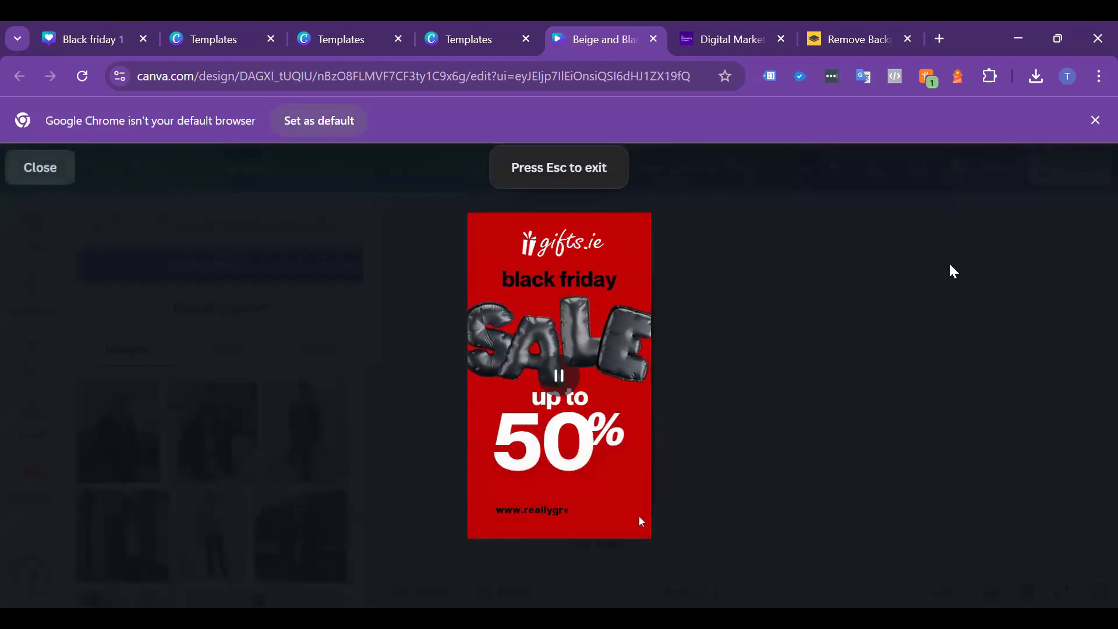
pyautogui.press('Escape')
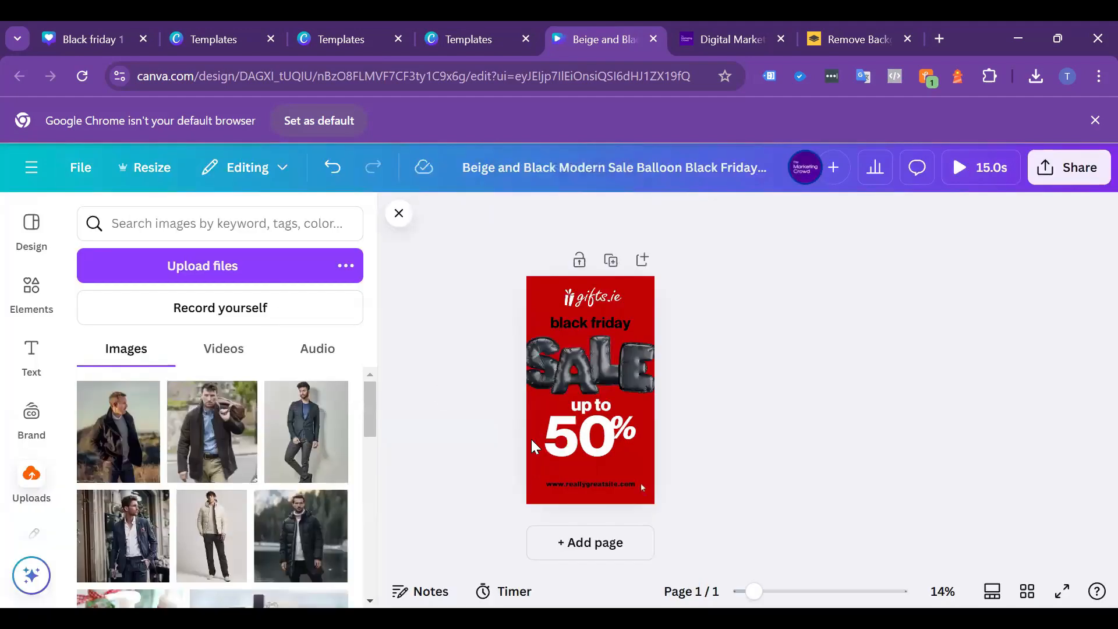
# - Replace the placeholder web address with "gifts.ie" in white and play the animated story preview
pyautogui.click(583, 483)
pyautogui.press('BackSpace')
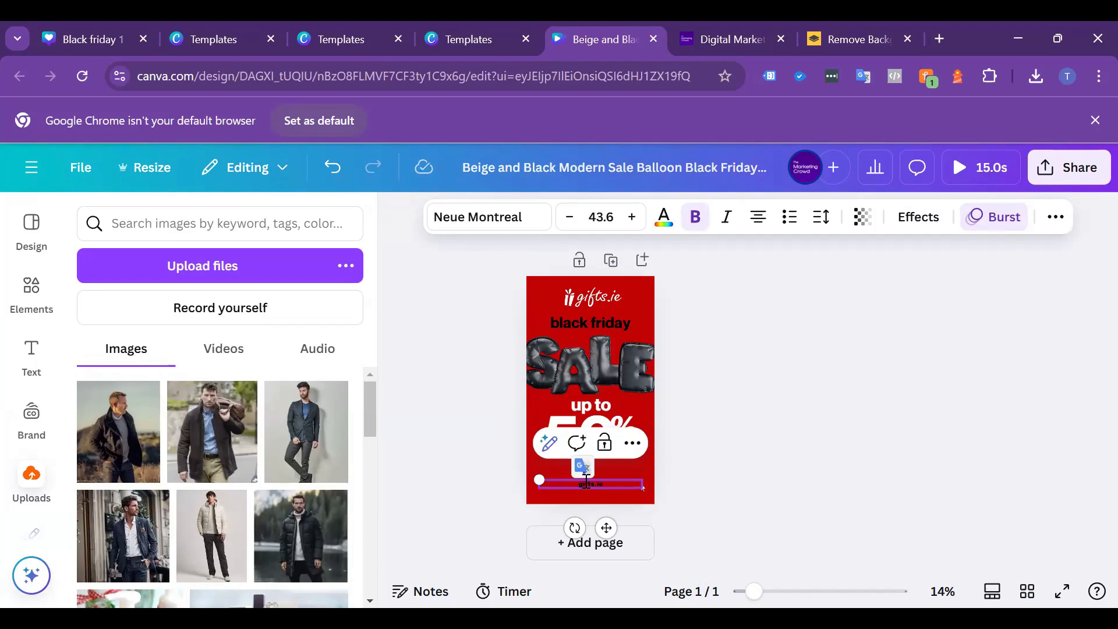
pyautogui.click(664, 217)
pyautogui.scroll(-4, 245, 463)
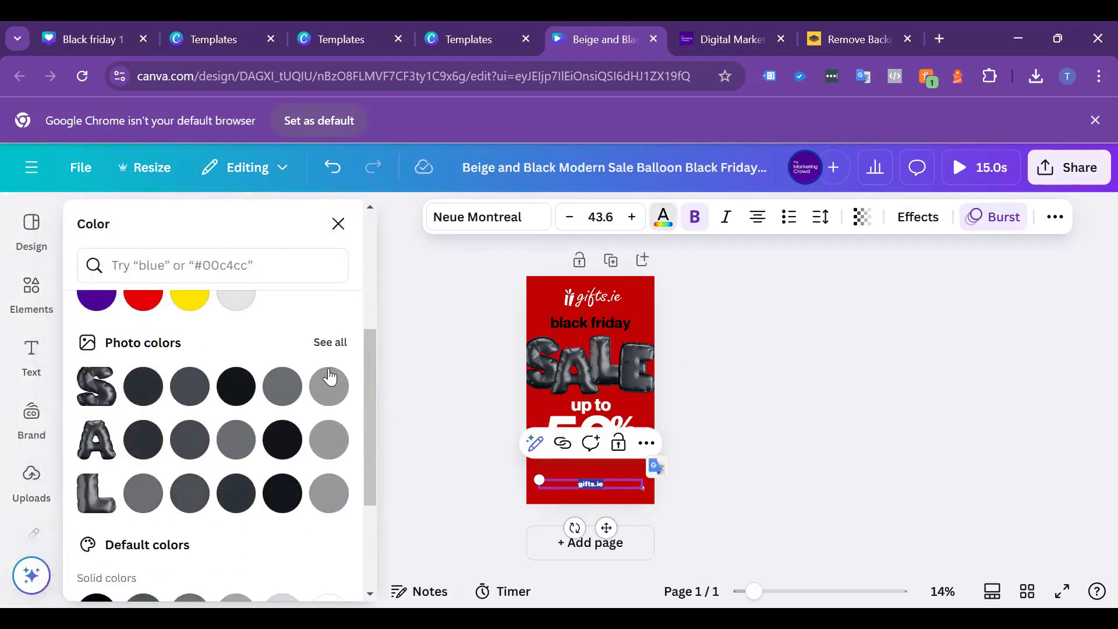
pyautogui.scroll(-1, 319, 438)
pyautogui.click(337, 525)
pyautogui.click(883, 501)
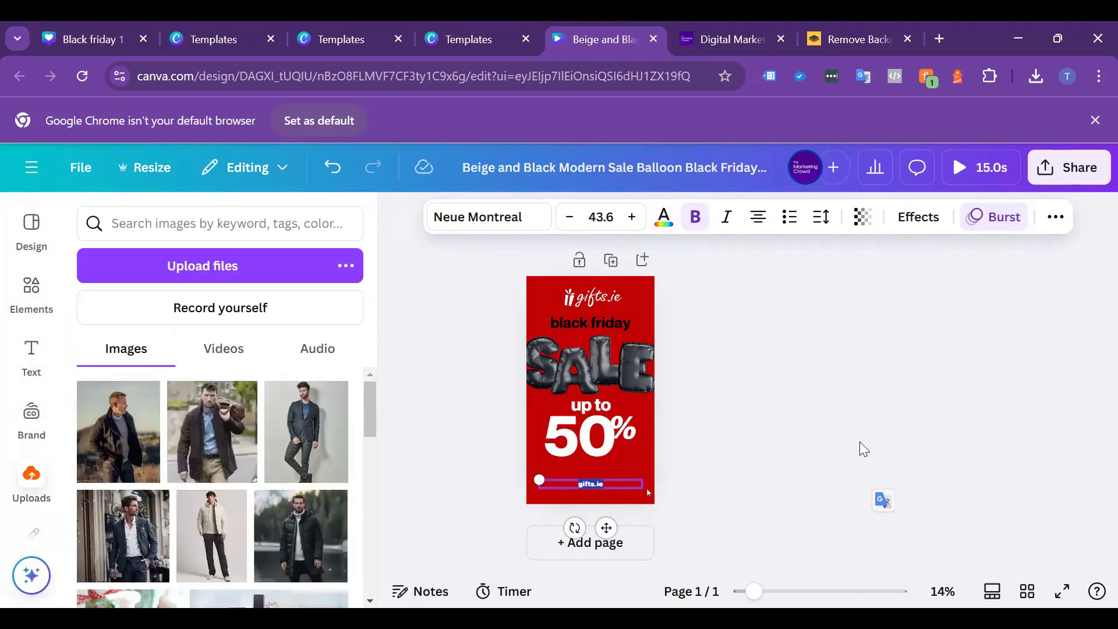
pyautogui.click(969, 168)
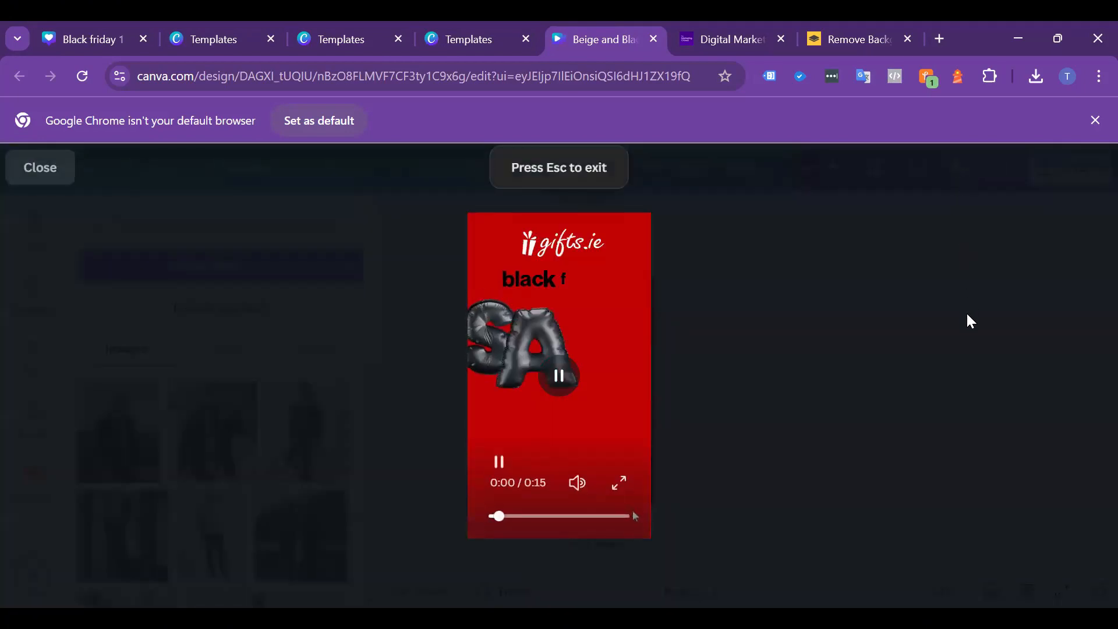
pyautogui.click(66, 175)
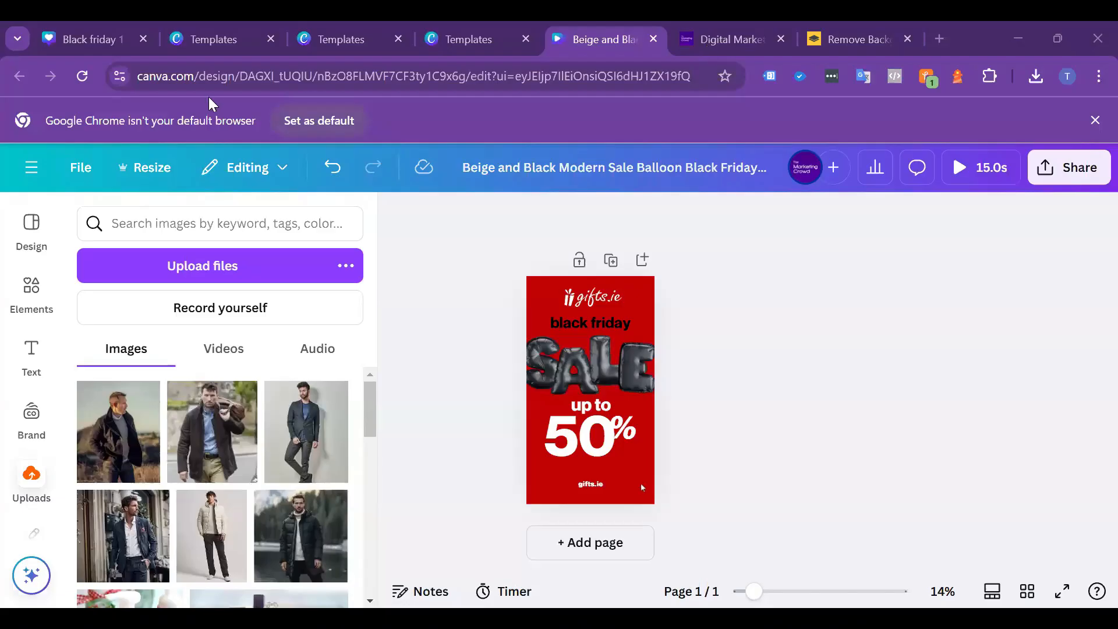
# - Return to the Canva home page, search for "christmas" and browse the matching Canva templates
pyautogui.moveTo(199, 76); pyautogui.dragTo(1096, 130)
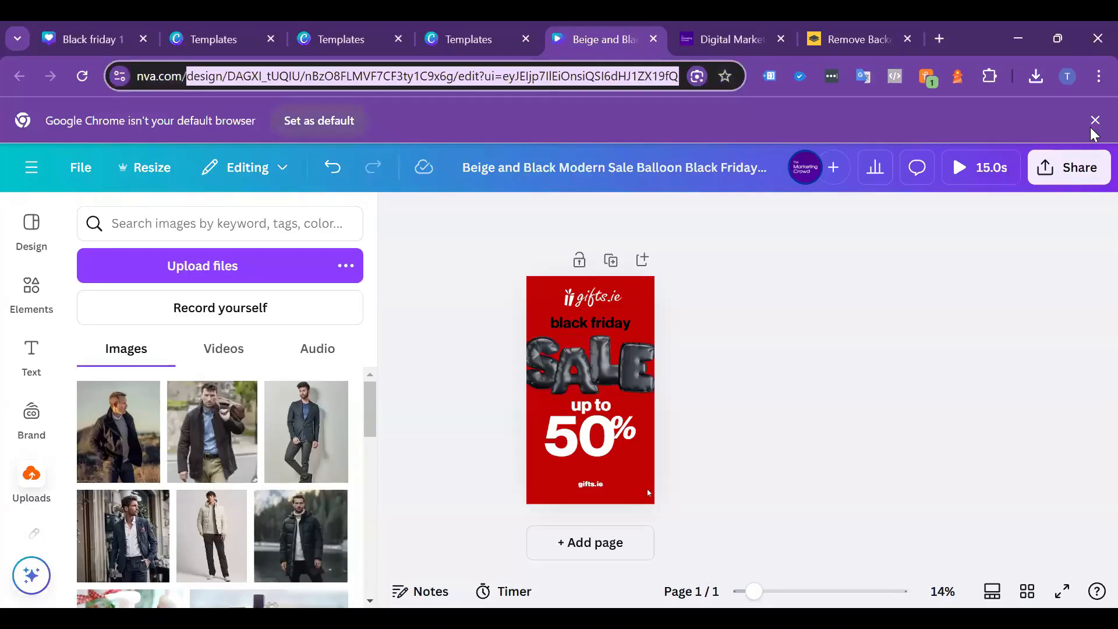
pyautogui.press('BackSpace')
pyautogui.press('Return')
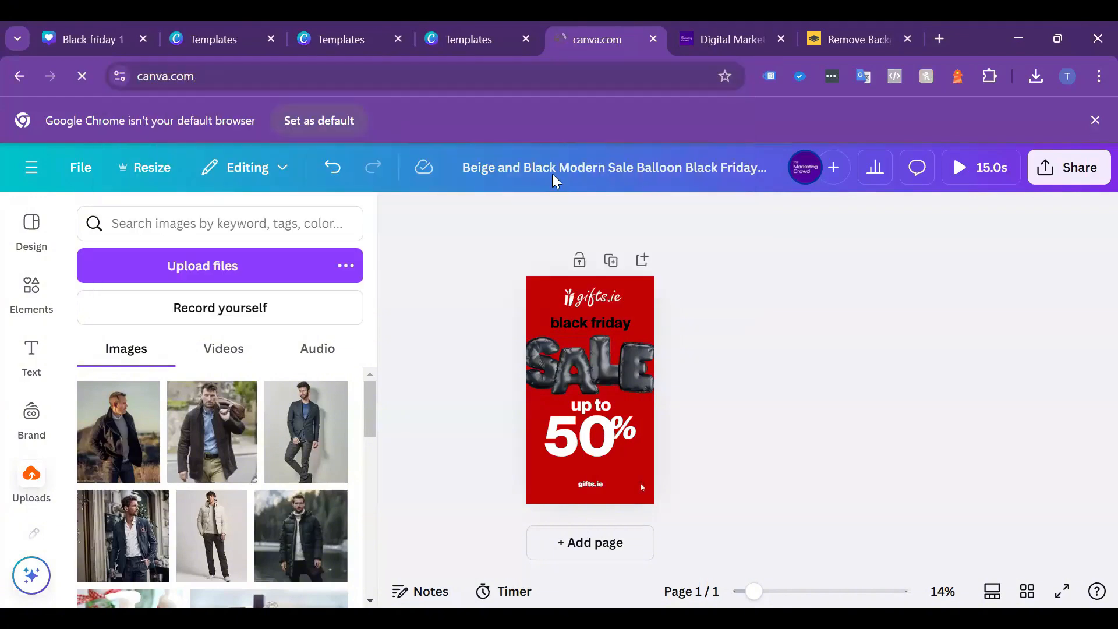
pyautogui.click(587, 172)
pyautogui.write('chr')
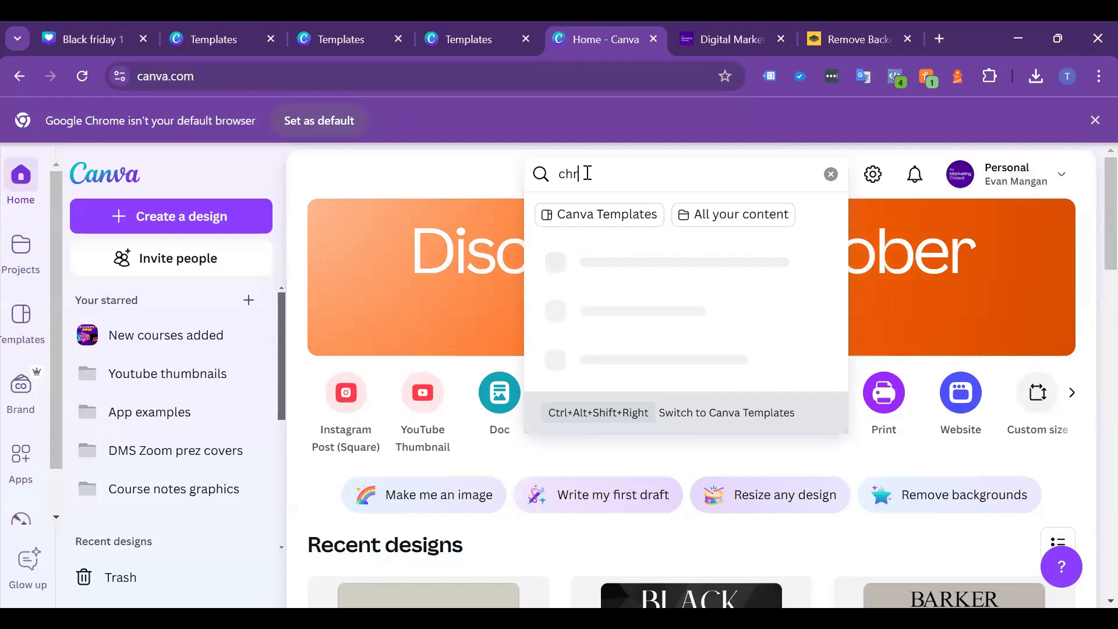
pyautogui.write('istmas')
pyautogui.press('Return')
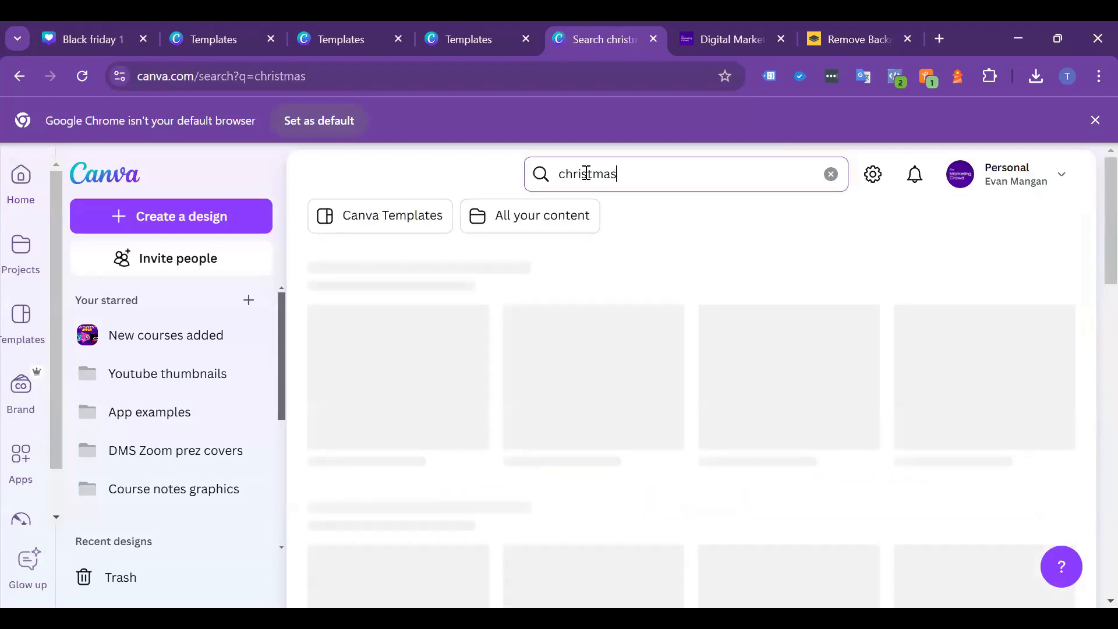
pyautogui.click(356, 220)
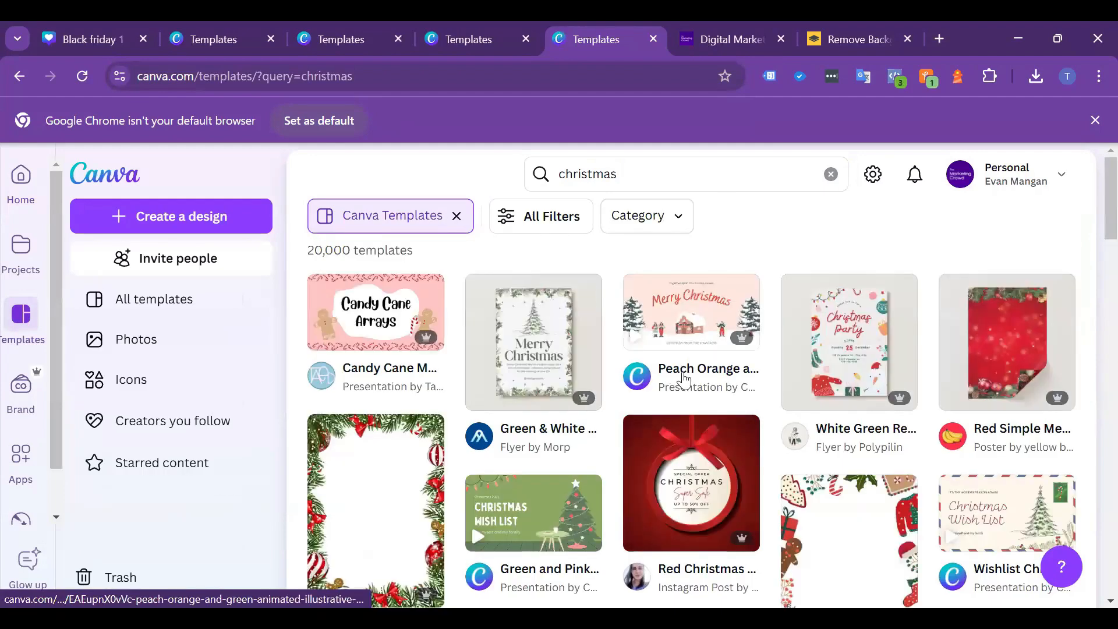
pyautogui.scroll(-1, 681, 371)
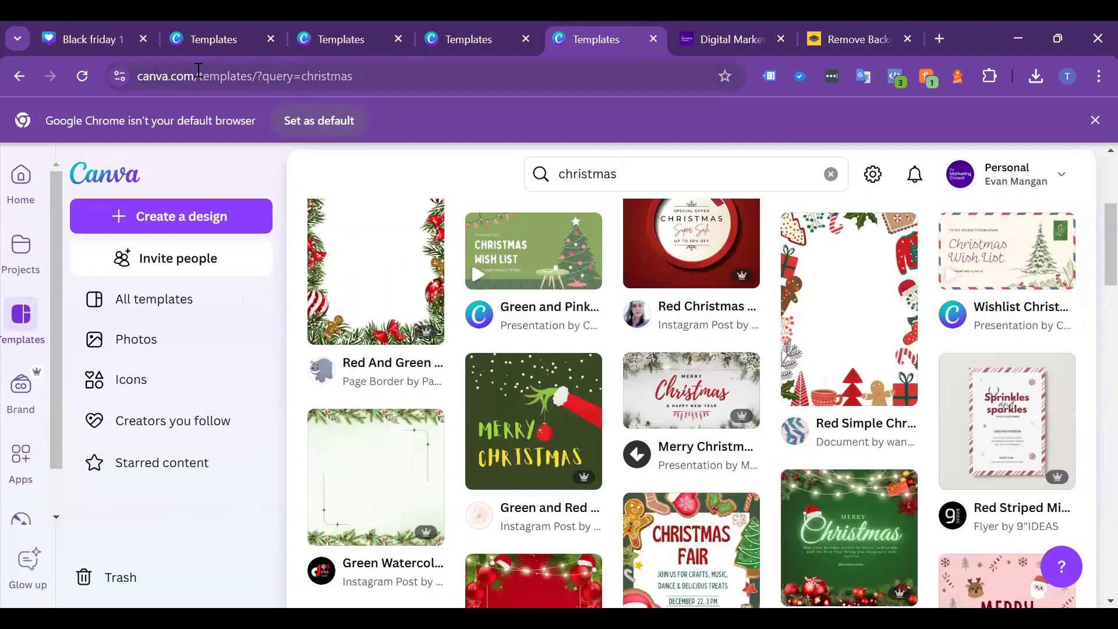
# - Go back to the Canva home page and create a blank square Instagram post from the social media formats
pyautogui.moveTo(198, 76); pyautogui.dragTo(577, 109)
pyautogui.press('BackSpace')
pyautogui.press('Return')
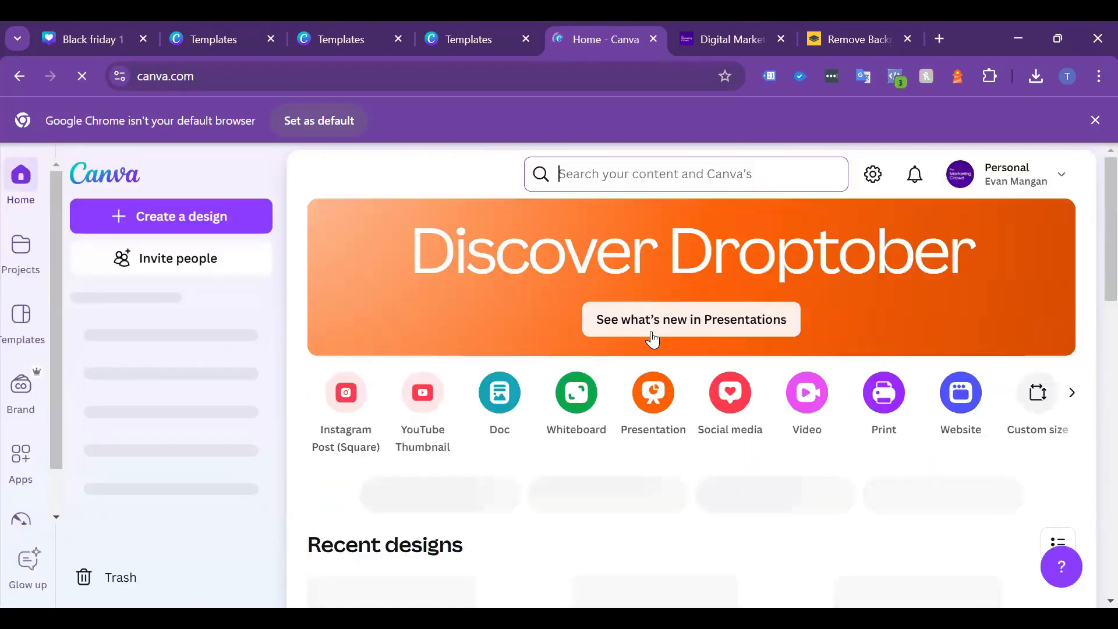
pyautogui.click(730, 396)
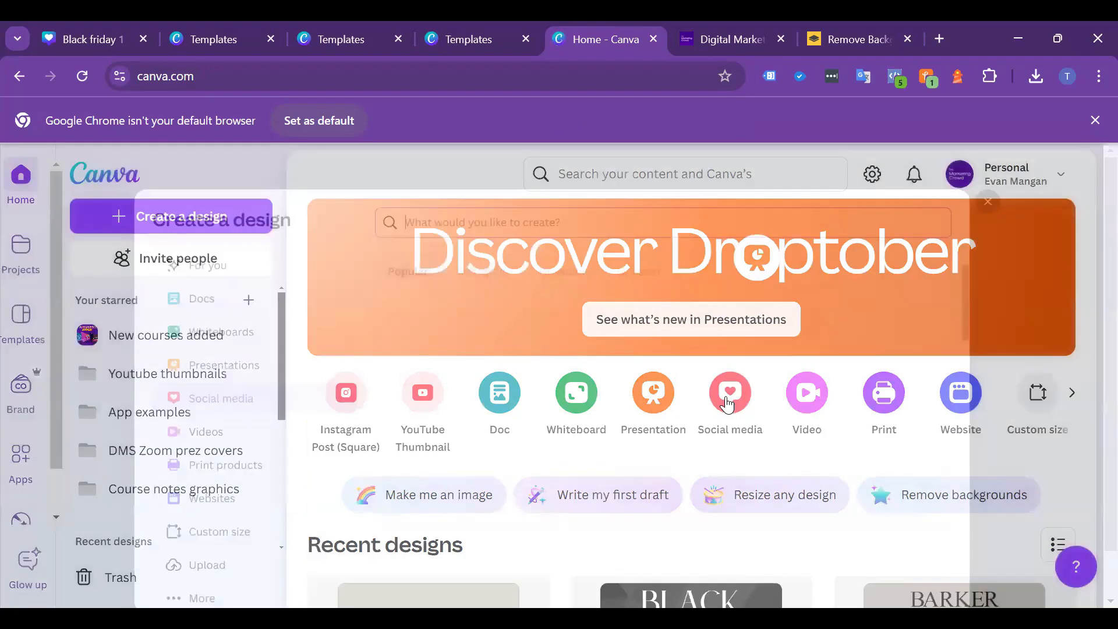
pyautogui.click(379, 333)
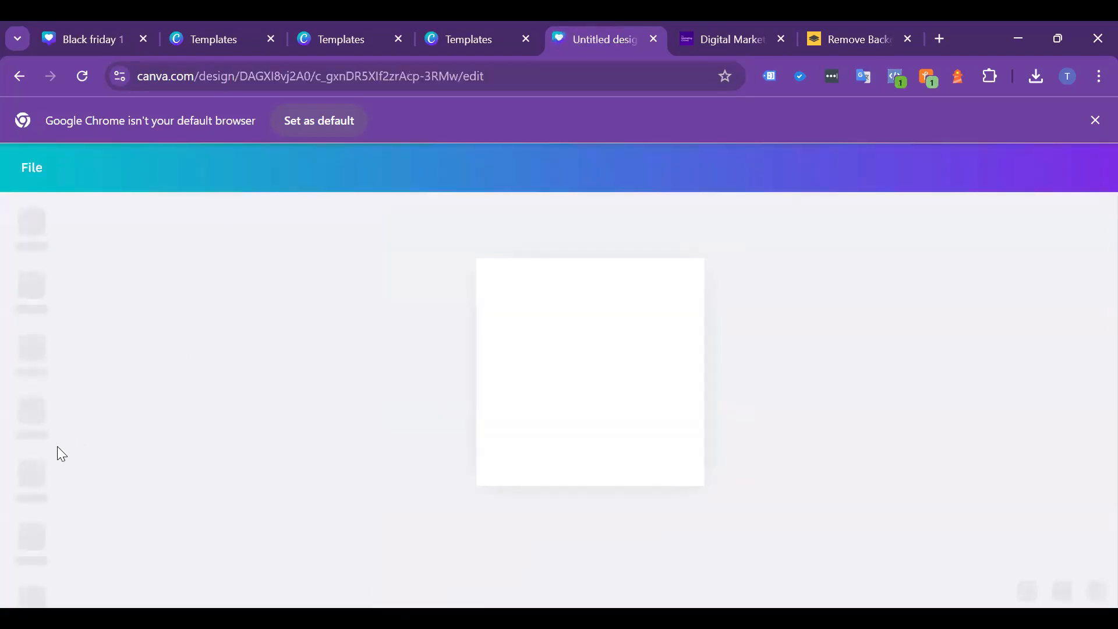
# - Upload the "TMC logo" image from the "Christmas and Black friday course" folder to the design's uploads
pyautogui.click(37, 484)
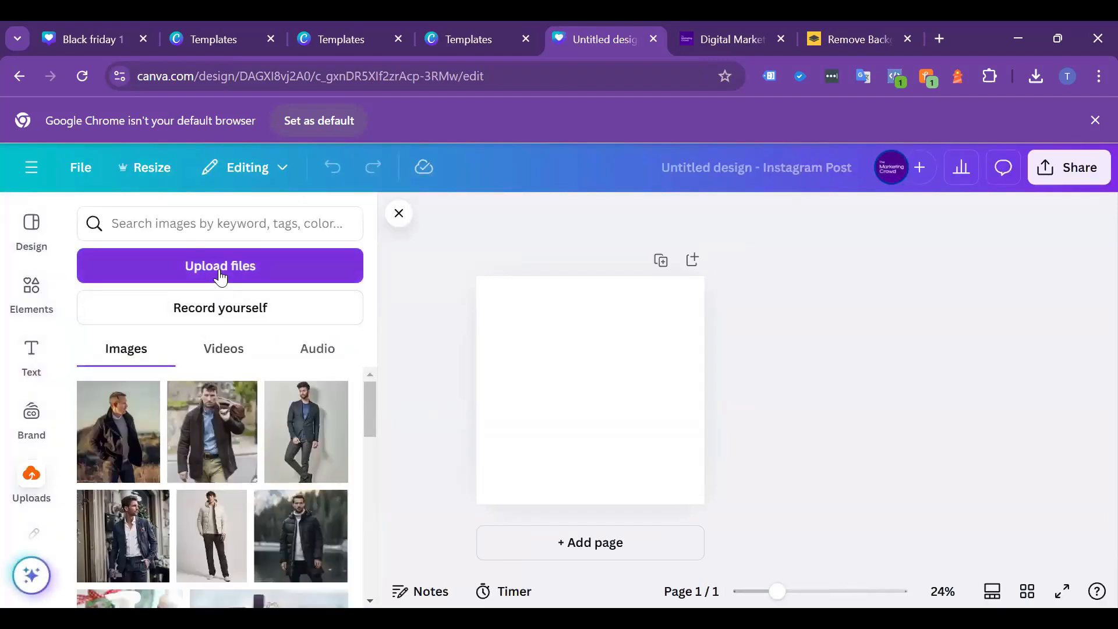
pyautogui.click(248, 268)
pyautogui.click(987, 346)
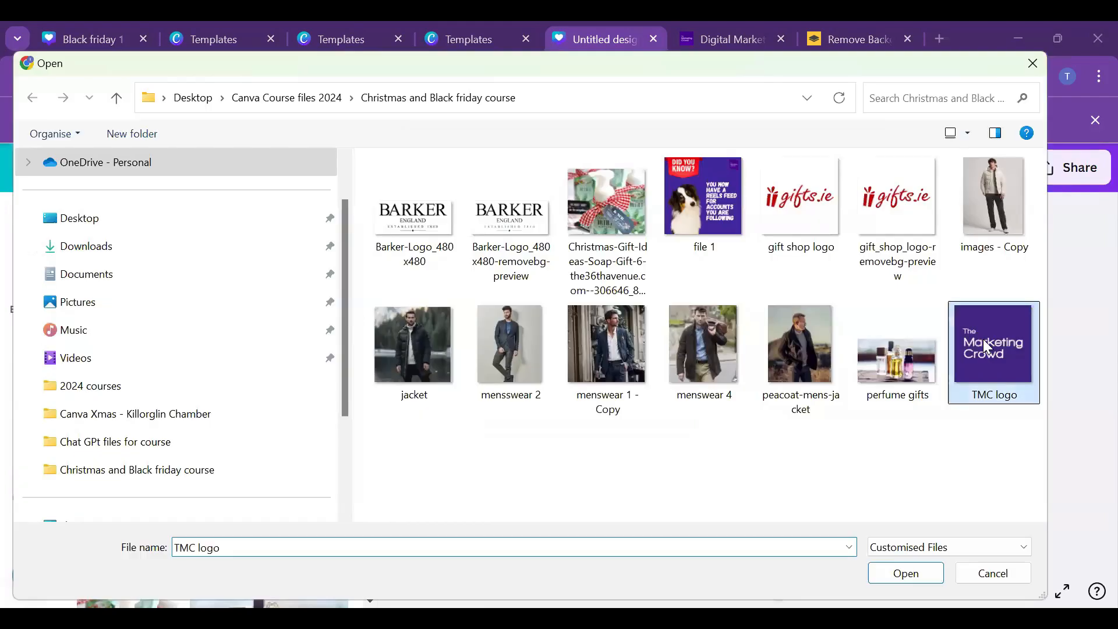
pyautogui.press('Return')
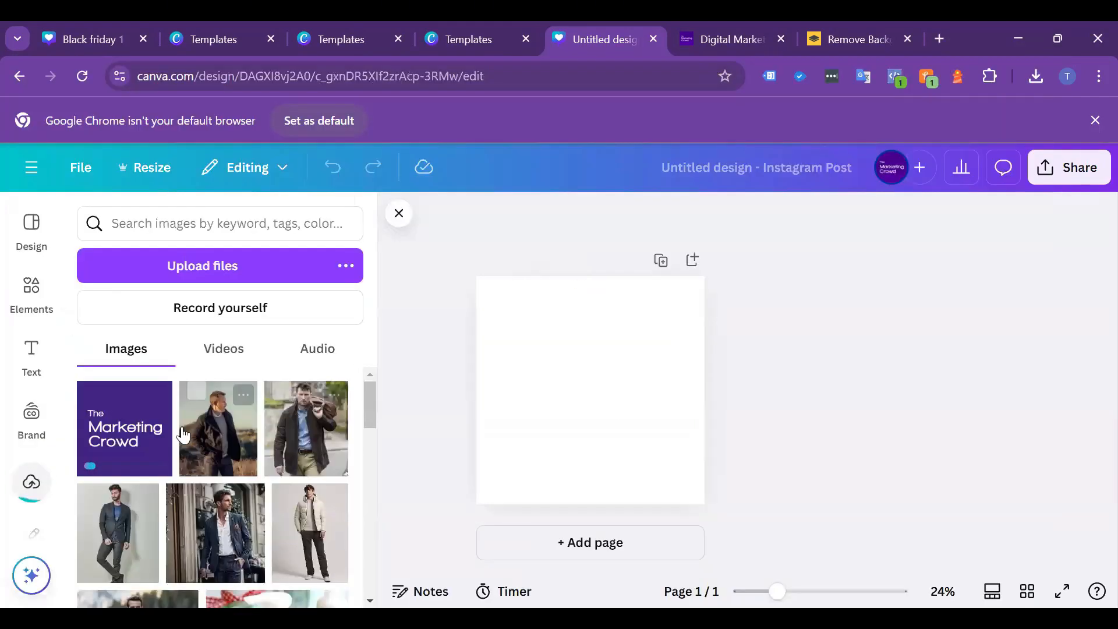
# - Add the uploaded The Marketing Crowd logo to the blank page and set it as the page background
pyautogui.click(137, 444)
pyautogui.rightClick(598, 407)
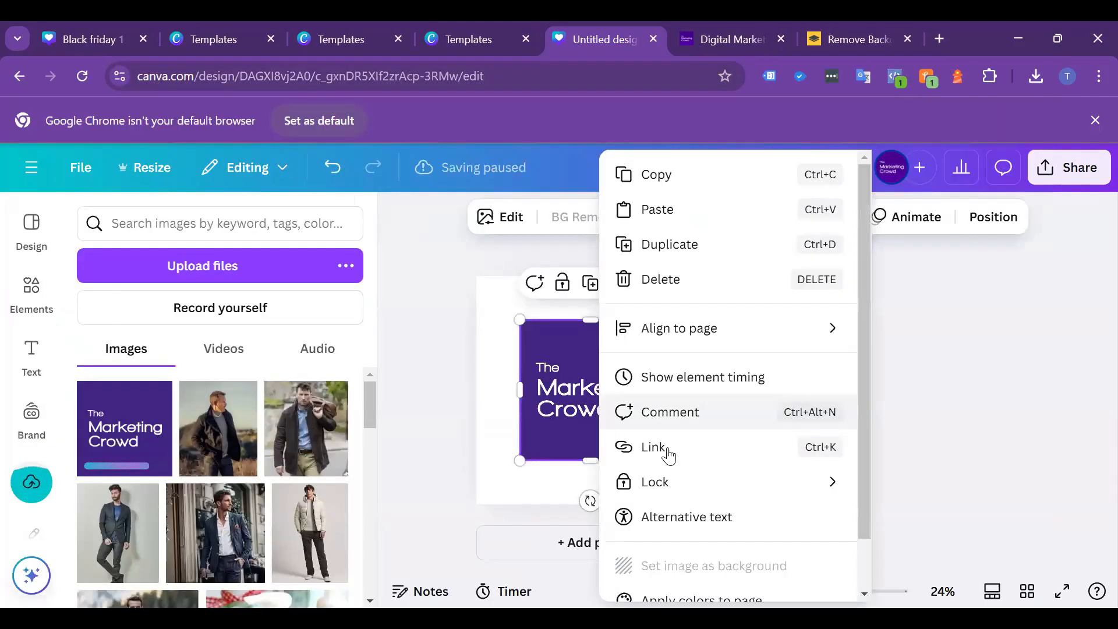
pyautogui.click(570, 416)
pyautogui.rightClick(569, 417)
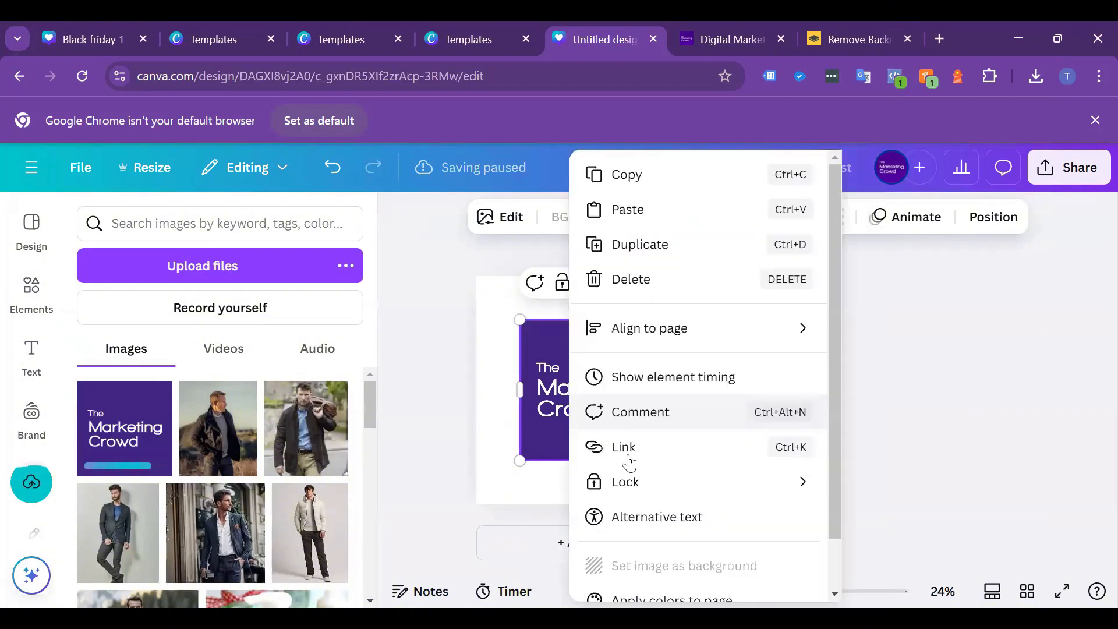
pyautogui.click(530, 490)
pyautogui.rightClick(576, 426)
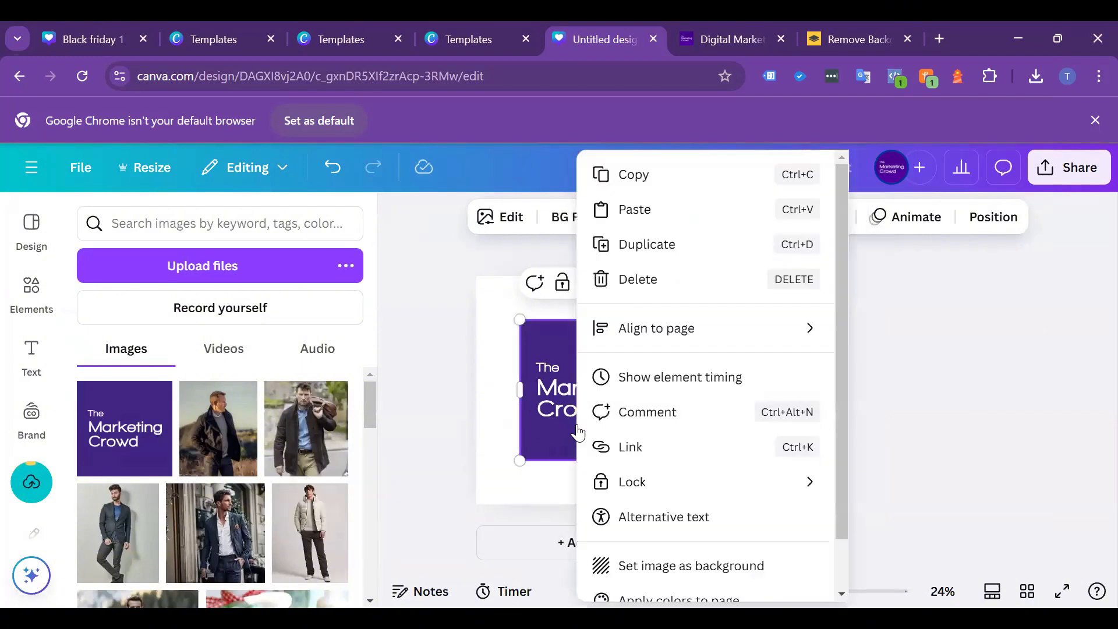
pyautogui.click(671, 568)
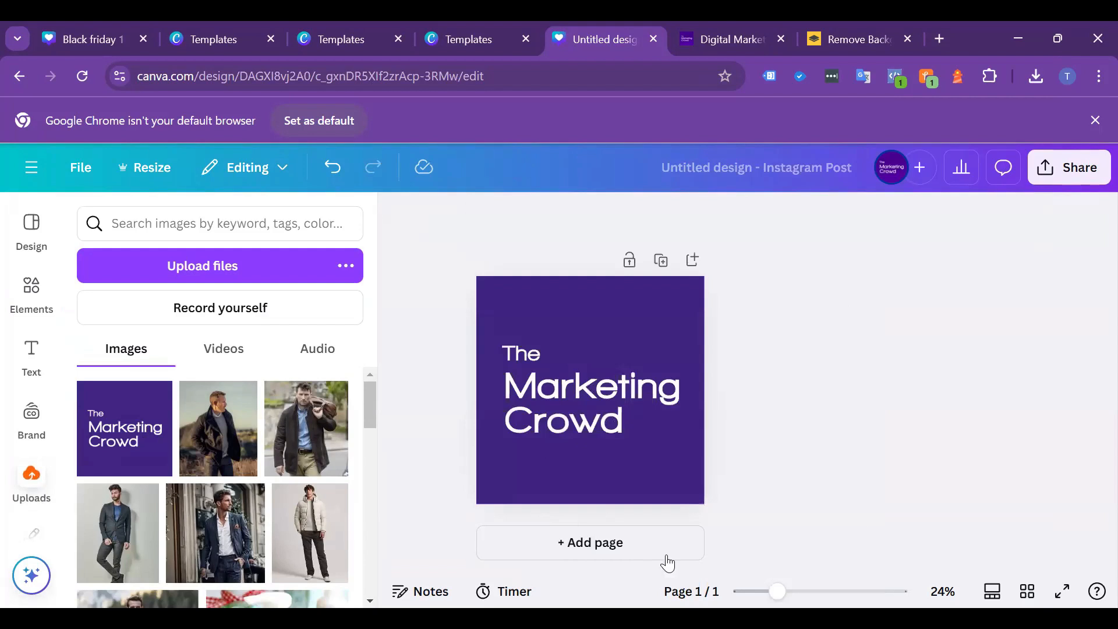
# - Search the elements for "snow" and limit the results to free graphics
pyautogui.click(31, 285)
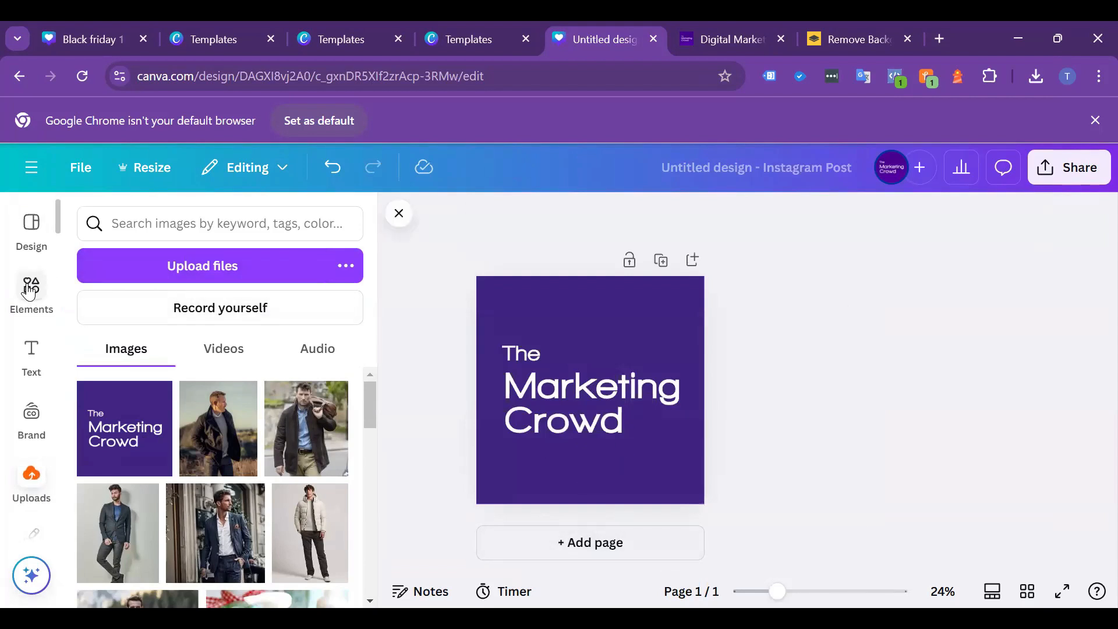
pyautogui.click(144, 225)
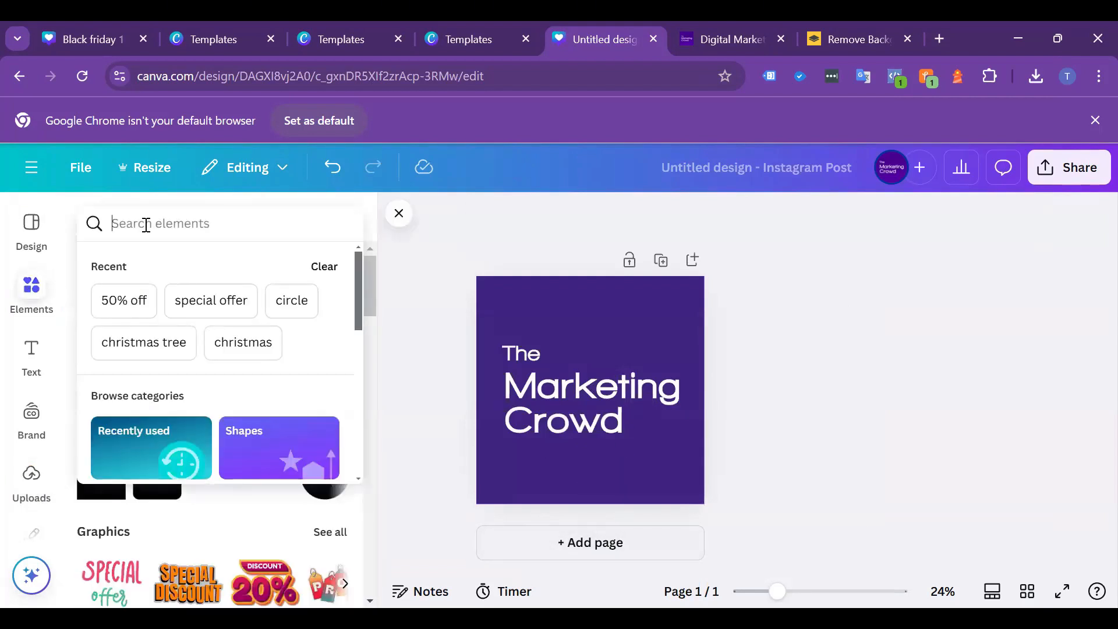
pyautogui.write('snow')
pyautogui.press('Return')
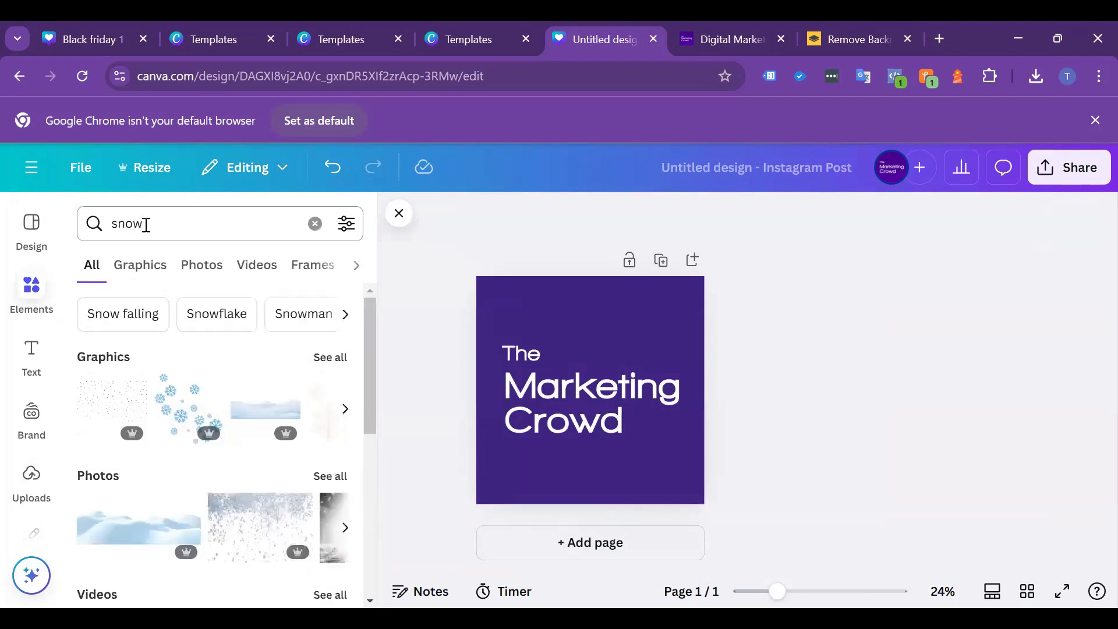
pyautogui.click(139, 264)
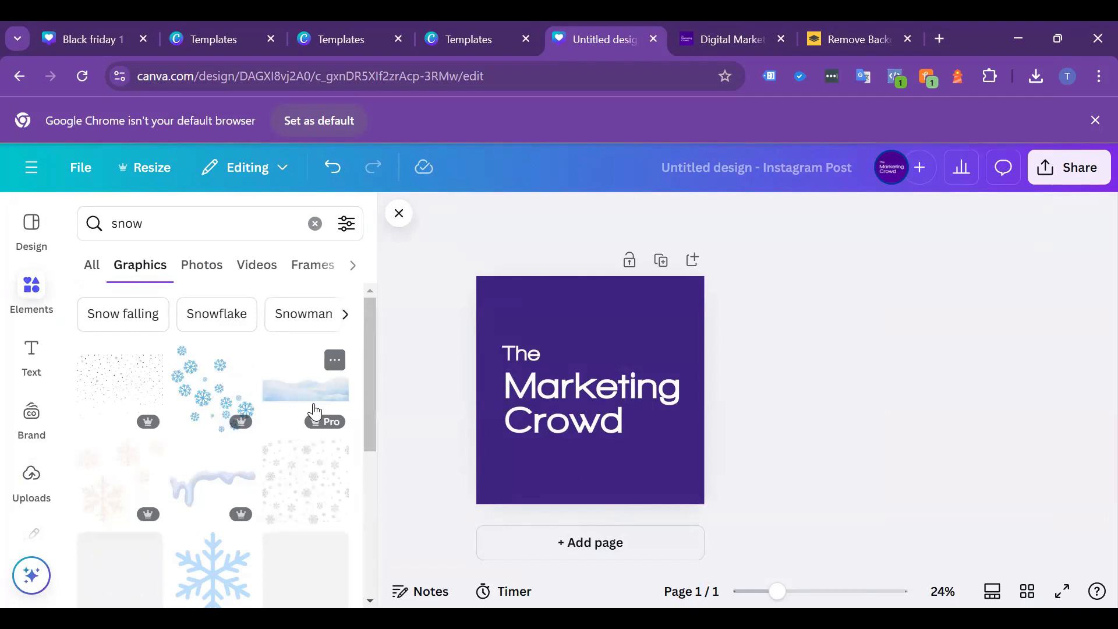
pyautogui.click(345, 226)
pyautogui.scroll(-3, 252, 376)
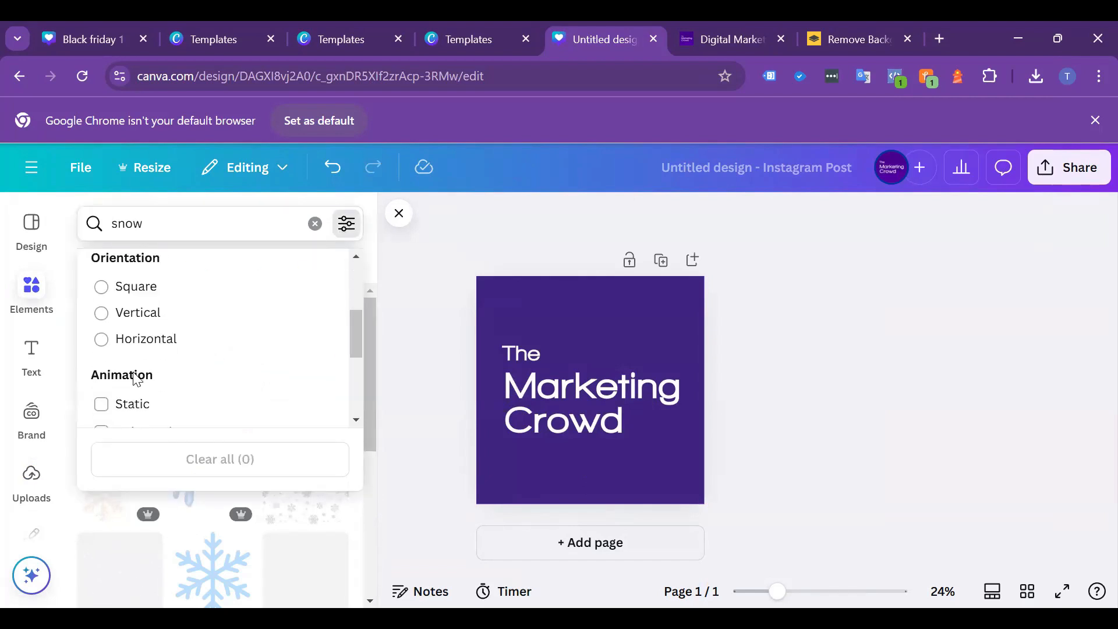
pyautogui.scroll(-1, 117, 376)
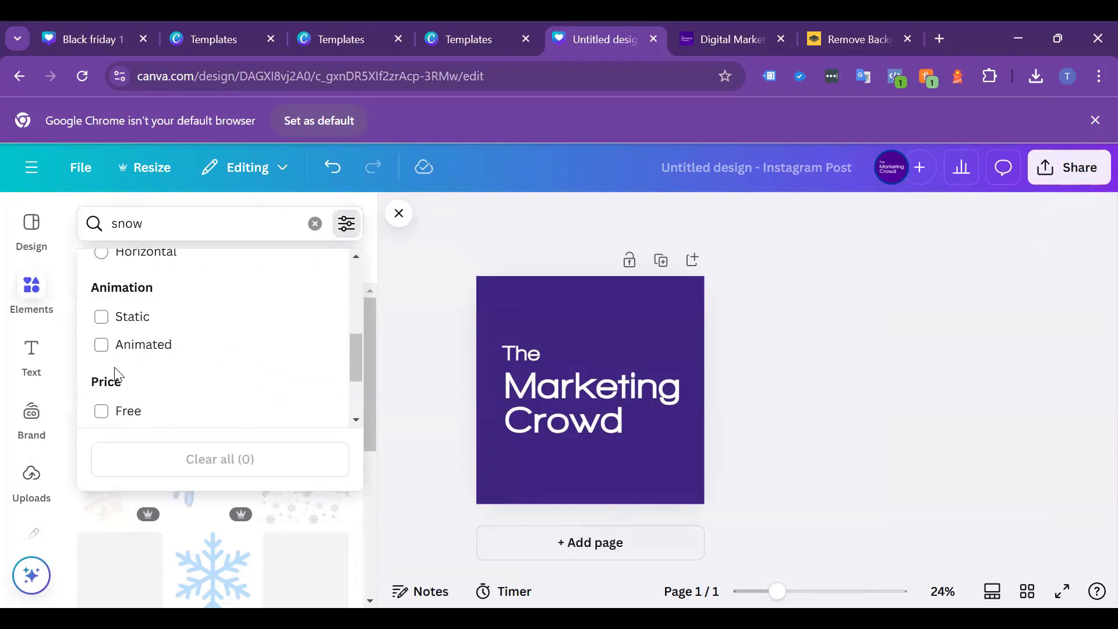
pyautogui.click(101, 412)
pyautogui.click(411, 459)
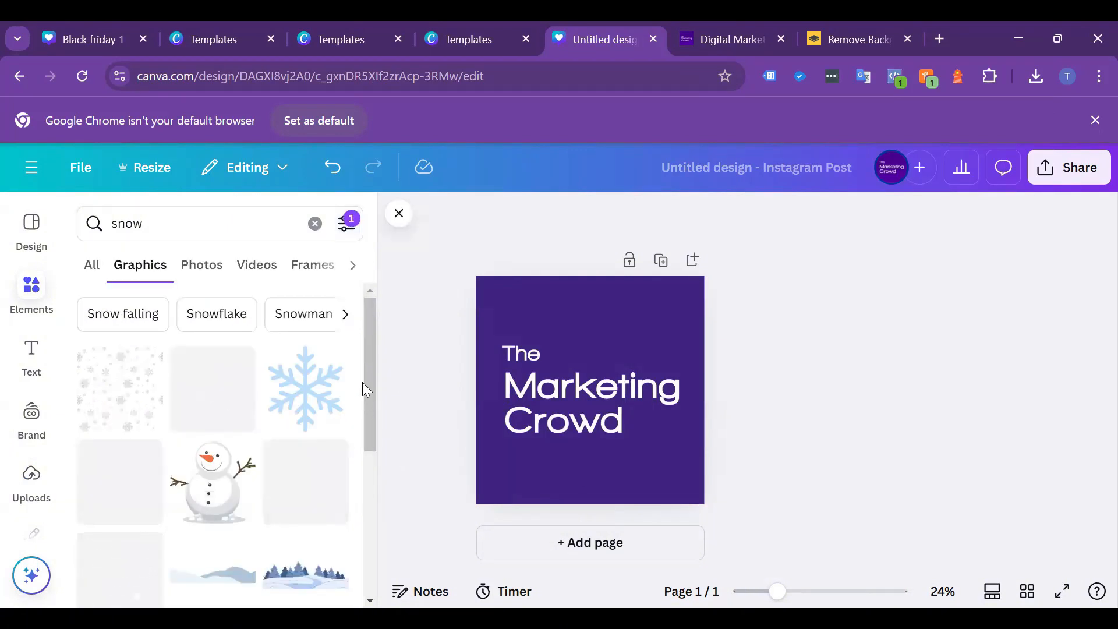
# - Add the snowy hills graphic and enlarge it along the page's bottom edge so it spans the full width
pyautogui.scroll(-3, 360, 431)
pyautogui.click(249, 424)
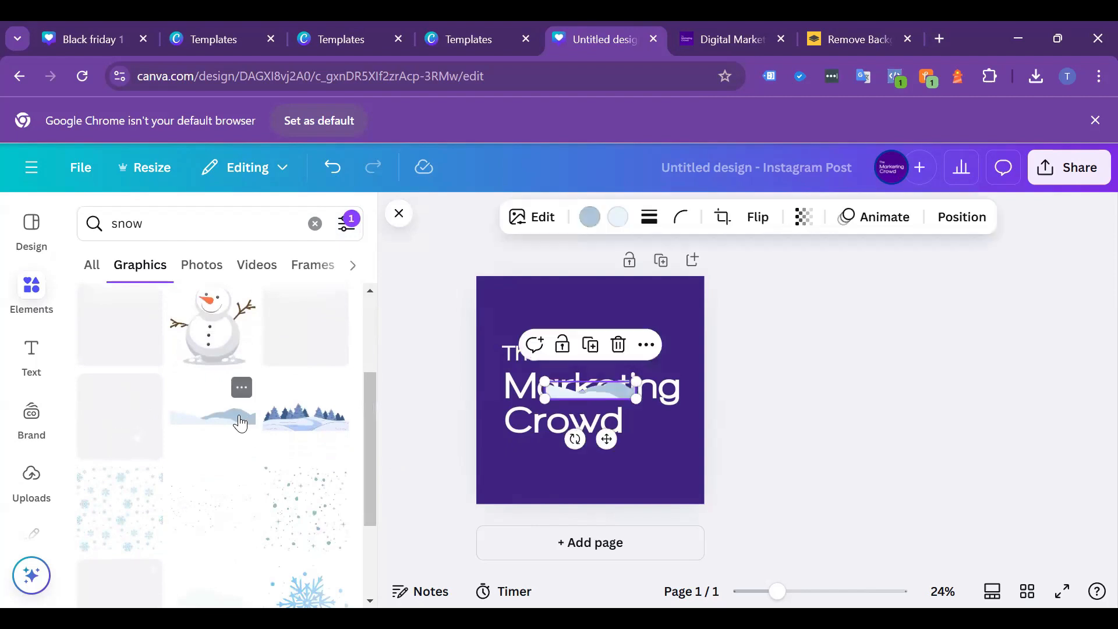
pyautogui.moveTo(619, 394); pyautogui.dragTo(791, 425)
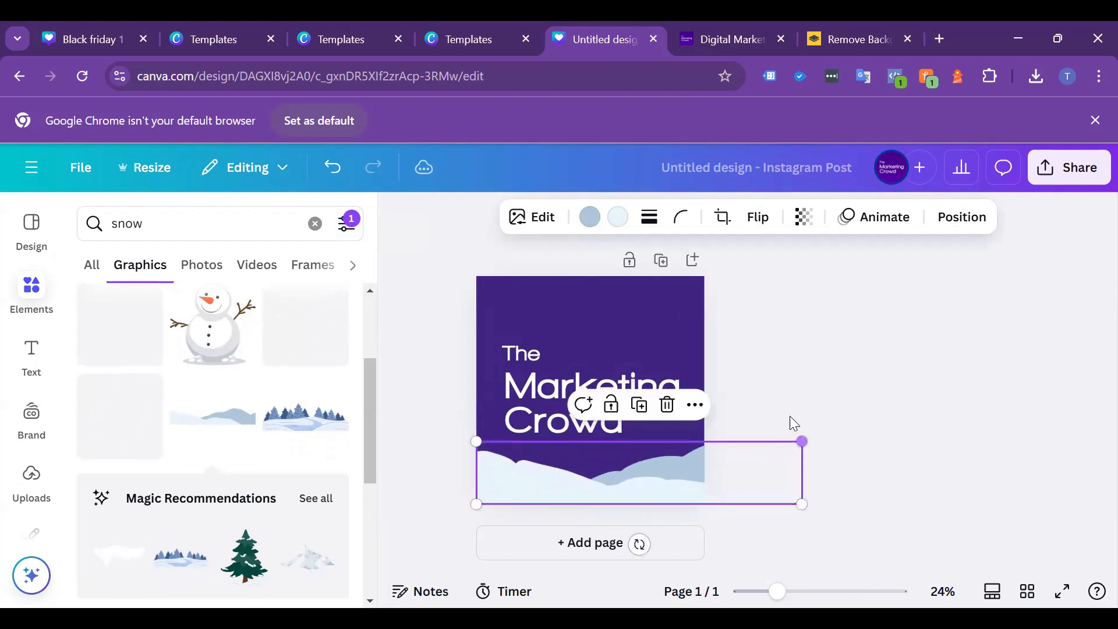
# - Add the snowman graphic with twig arms, slightly resized, standing on the snow at the page's lower right
pyautogui.click(228, 342)
pyautogui.moveTo(612, 402); pyautogui.dragTo(682, 426)
pyautogui.moveTo(706, 390); pyautogui.dragTo(693, 400)
pyautogui.click(847, 405)
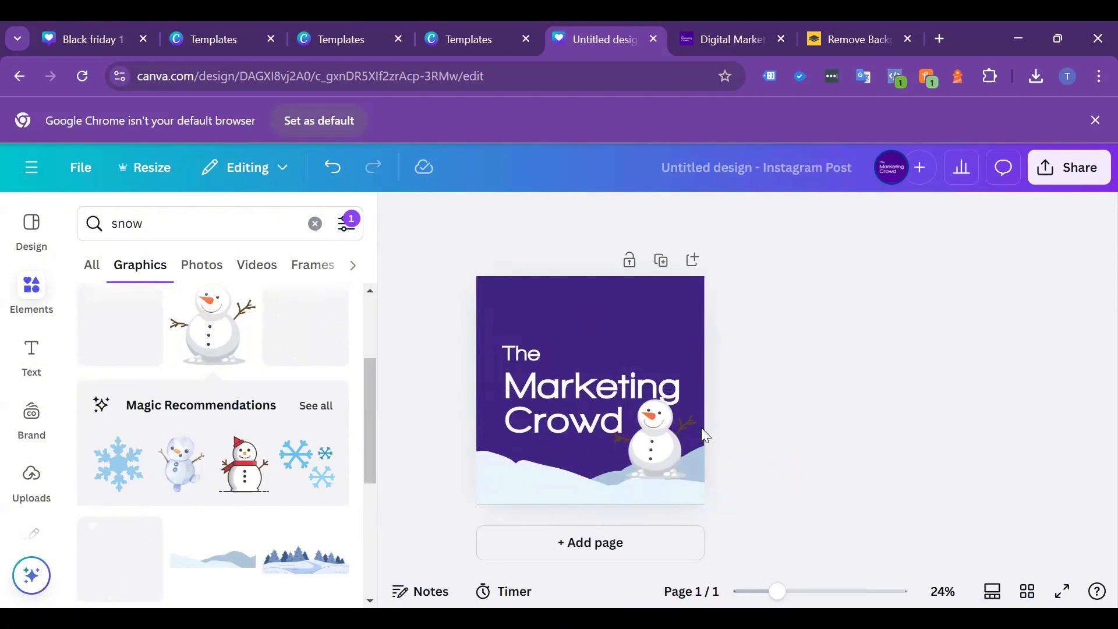
# - Duplicate the page and delete the snowman and the snowy hills from the copy, keeping only the logo background
pyautogui.click(662, 261)
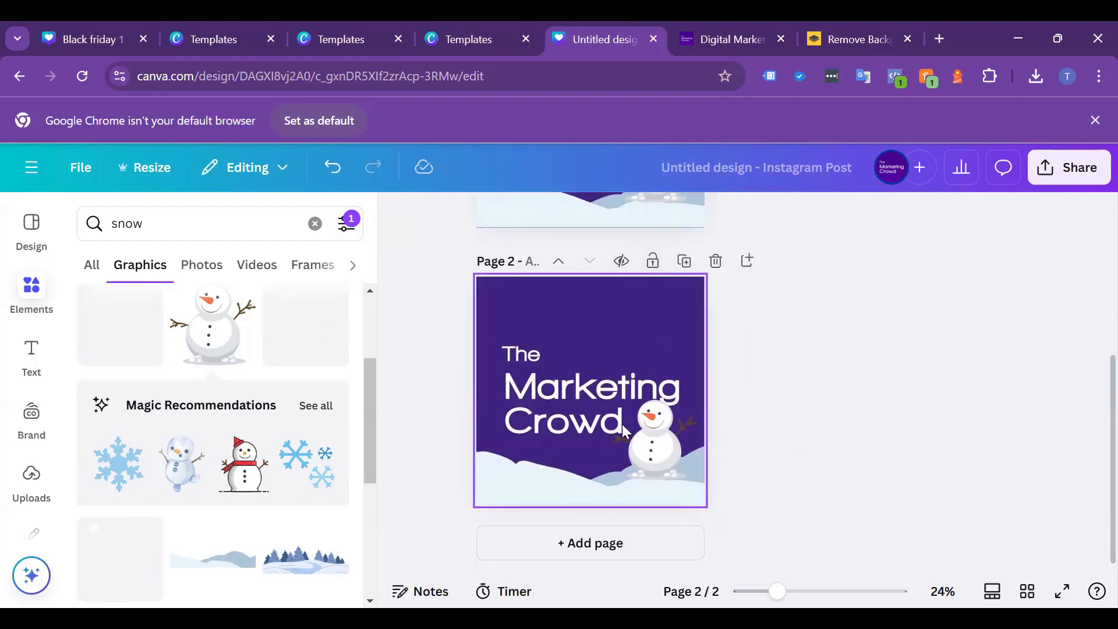
pyautogui.click(636, 454)
pyautogui.press('Delete')
pyautogui.click(636, 496)
pyautogui.press('Delete')
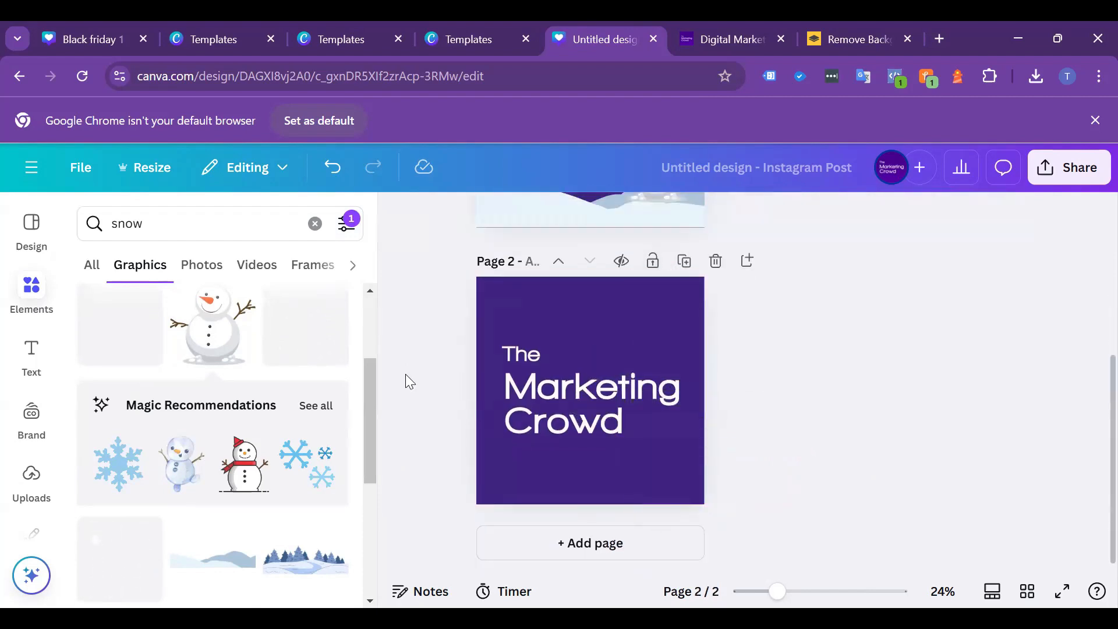
# - Search the graphics for "santa sleigh" and add the coloured sleigh pulled by three brown reindeer to page 2
pyautogui.click(155, 223)
pyautogui.write('santa sleigh')
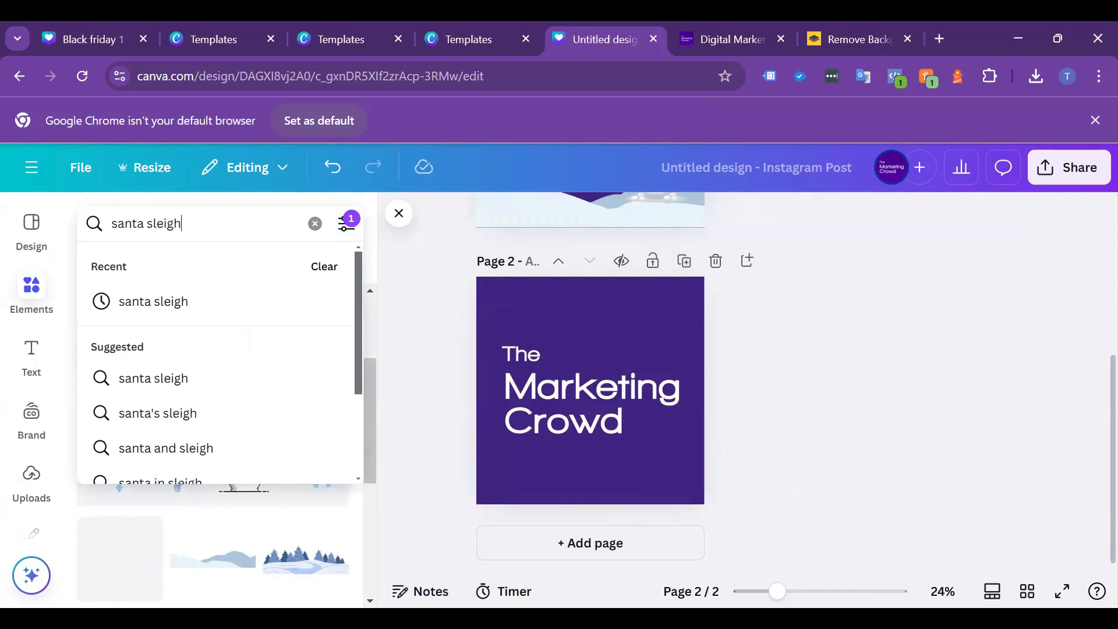
pyautogui.press('Return')
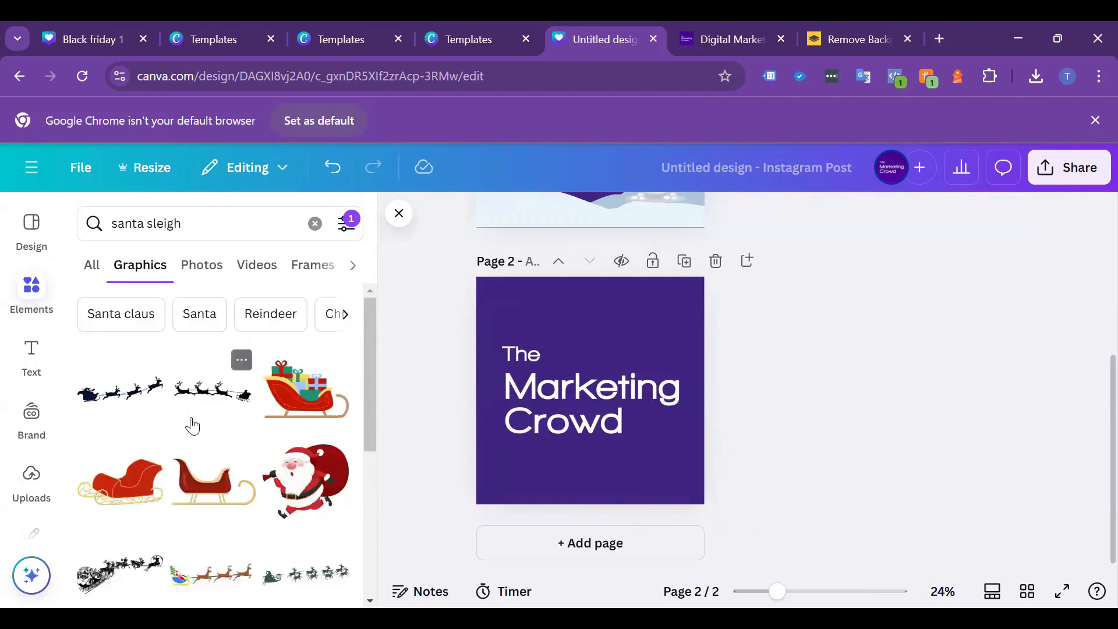
pyautogui.scroll(-2, 195, 426)
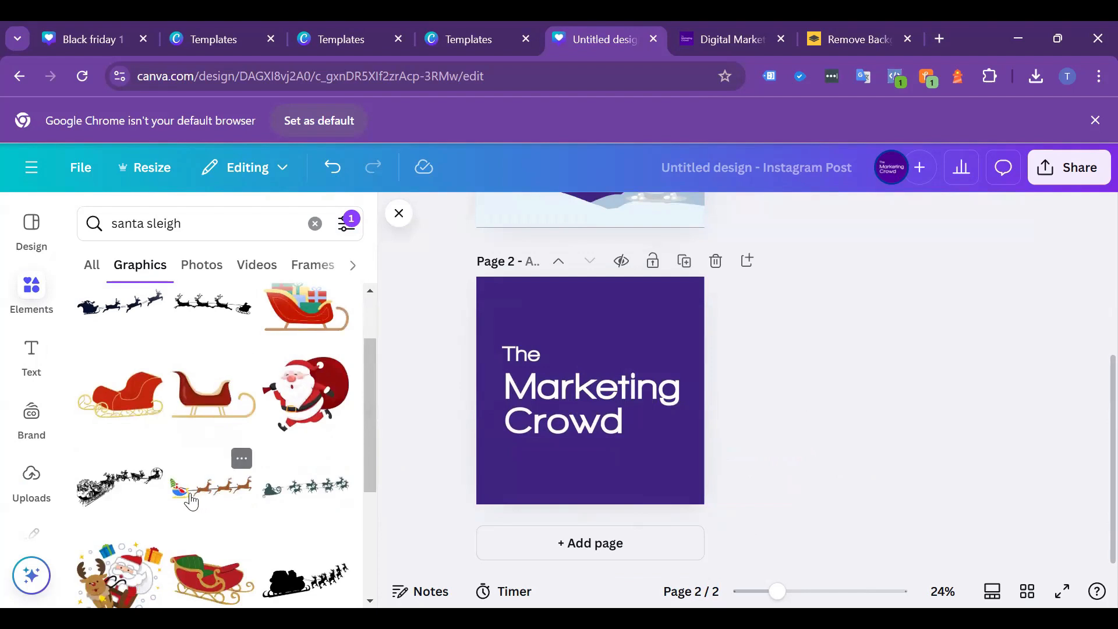
pyautogui.scroll(-1, 191, 494)
pyautogui.scroll(1, 192, 484)
pyautogui.click(187, 496)
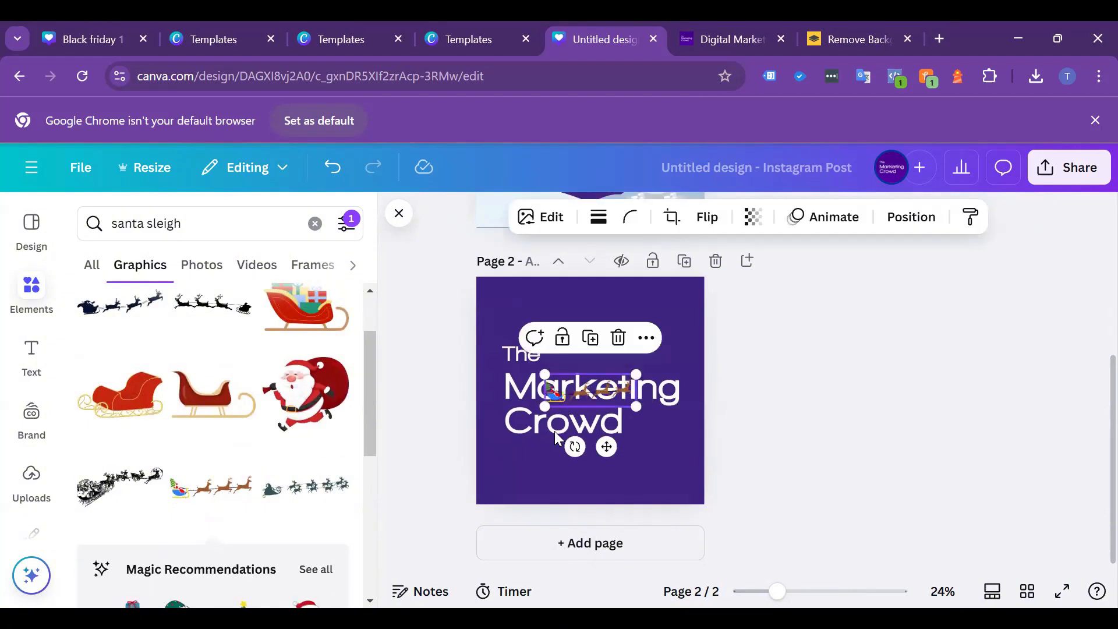
# - Enlarge the sleigh graphic, tilt it so the reindeer climb to the right, and place it beside "The" above "Marketing"
pyautogui.moveTo(579, 389); pyautogui.dragTo(682, 324)
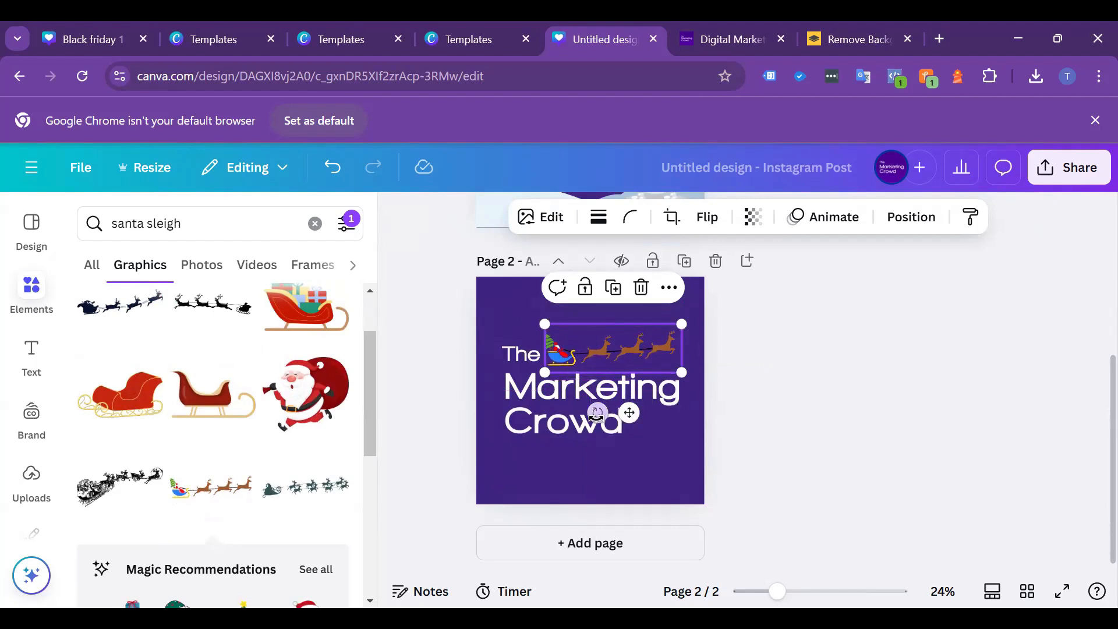
pyautogui.moveTo(597, 413); pyautogui.dragTo(638, 452)
pyautogui.moveTo(627, 331); pyautogui.dragTo(629, 314)
pyautogui.click(854, 396)
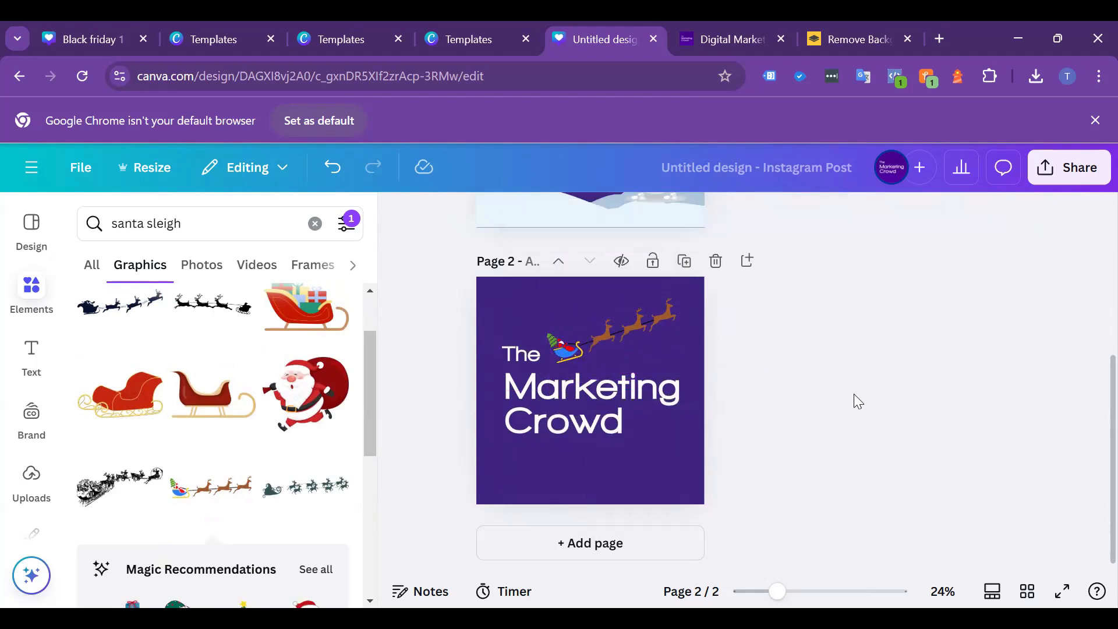